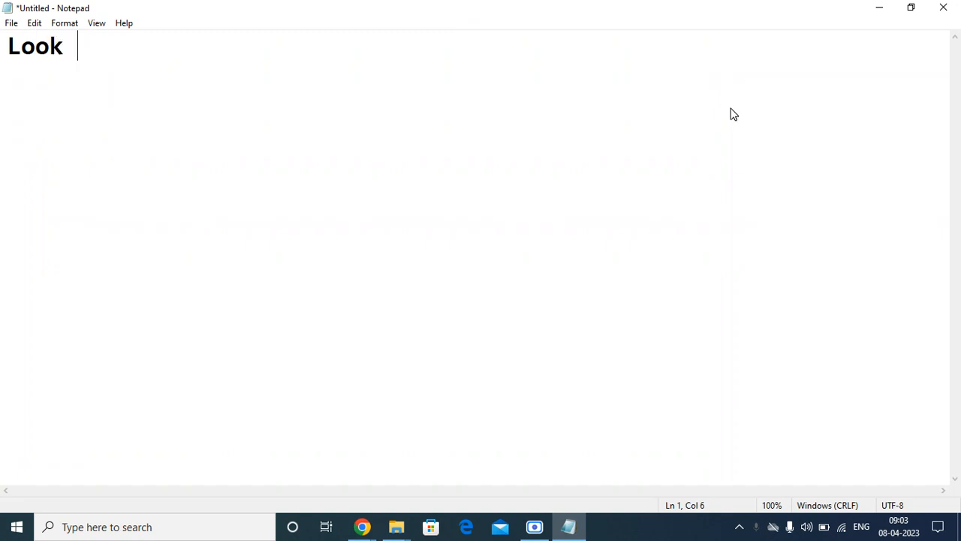
# Write the heading "Look up rules" and leave two blank lines below it.
pyautogui.write('s')
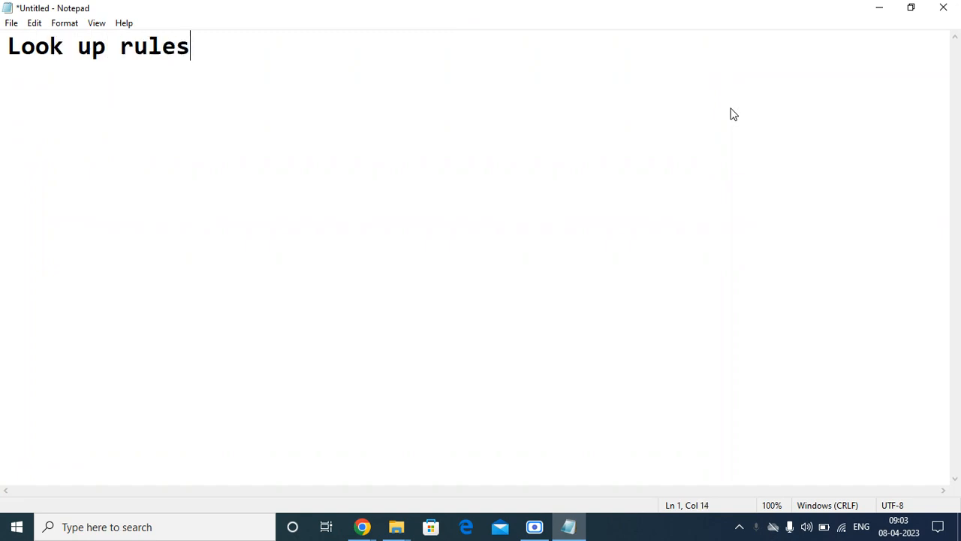
pyautogui.press('Return')
pyautogui.press('Return')
pyautogui.press('Return')
pyautogui.press('Return')
pyautogui.press('Return')
pyautogui.press('Return')
pyautogui.press('Return')
pyautogui.press('BackSpace')
pyautogui.press('BackSpace')
pyautogui.press('BackSpace')
pyautogui.press('BackSpace')
# Add the slightly indented entry "Priority Look up" under the heading.
pyautogui.write('Priorit')
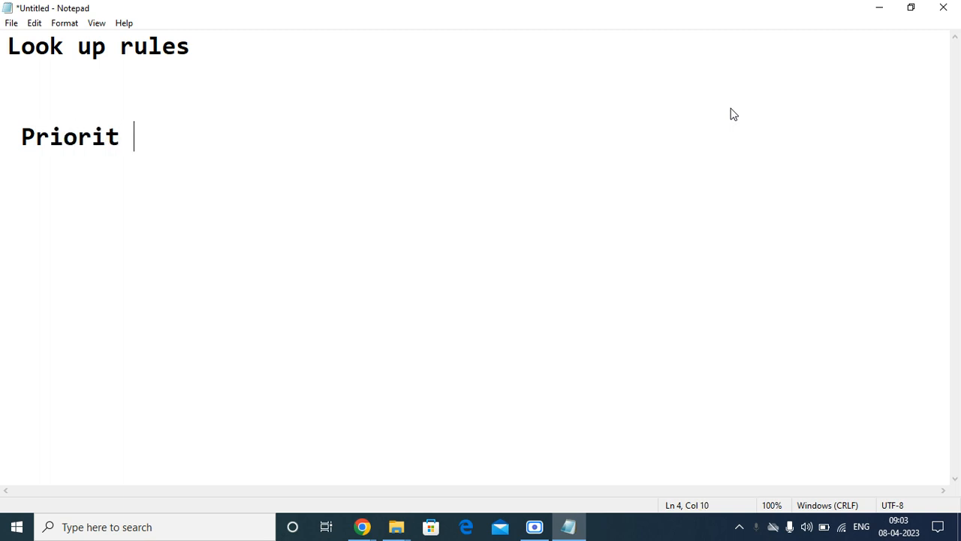
pyautogui.press('BackSpace')
pyautogui.write('y Looo')
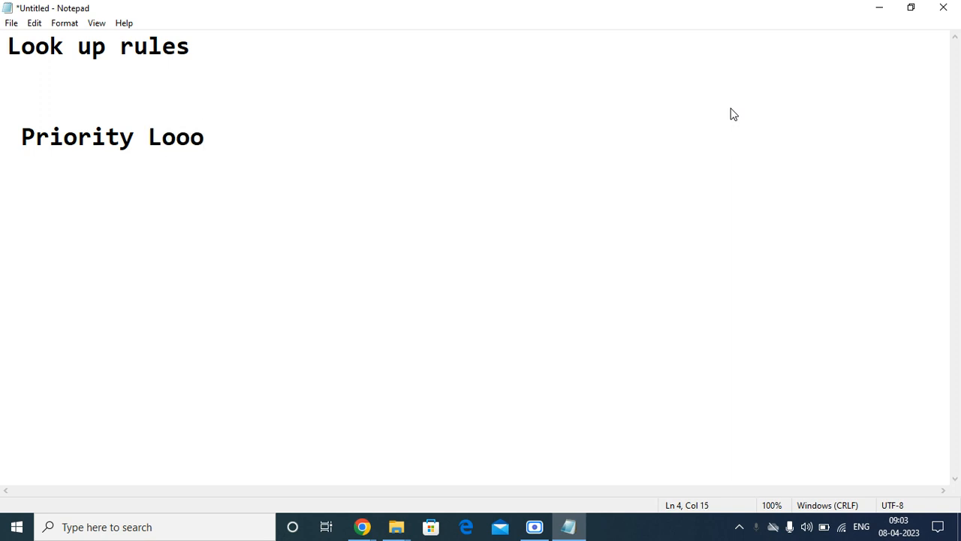
pyautogui.press('BackSpace')
pyautogui.write('k')
pyautogui.press('BackSpace')
pyautogui.write('up')
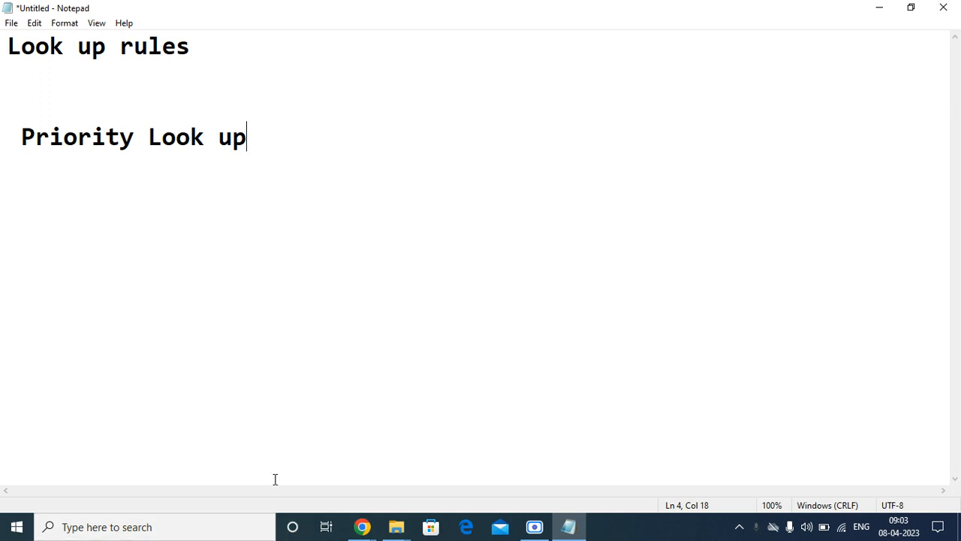
# Switch to ServiceNow in Chrome, open record SREQ001022 from the favorite Work Orders list and dismiss the client script alert.
pyautogui.click(362, 527)
pyautogui.click(241, 471)
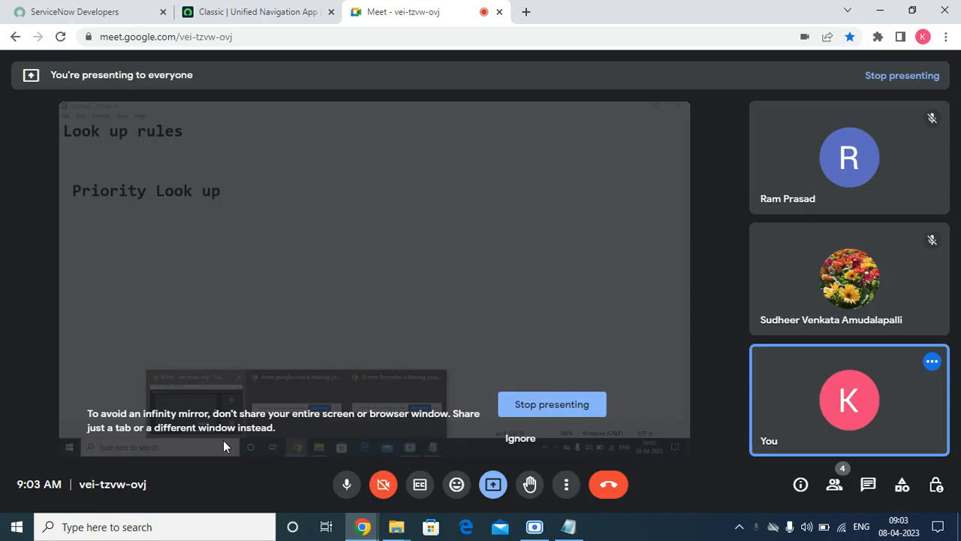
pyautogui.click(259, 12)
pyautogui.click(117, 68)
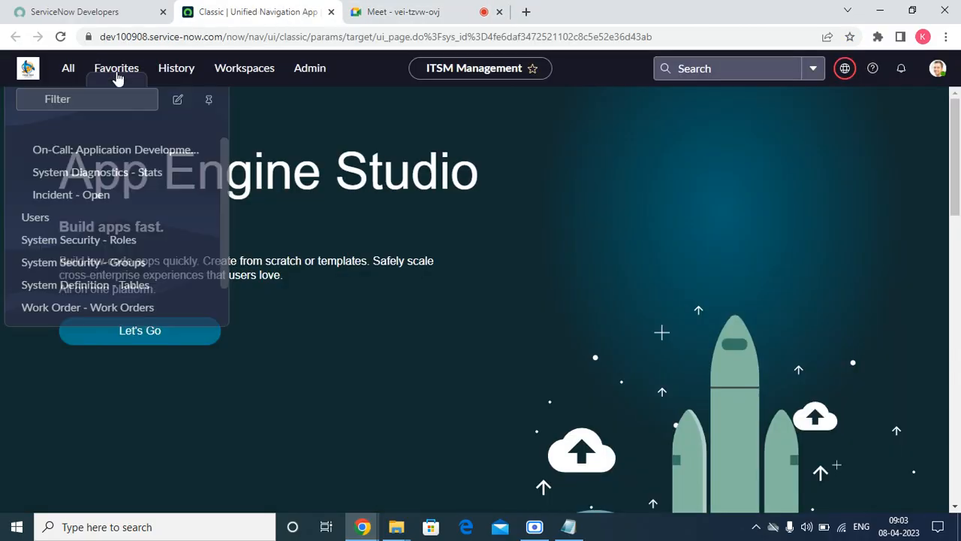
pyautogui.click(99, 297)
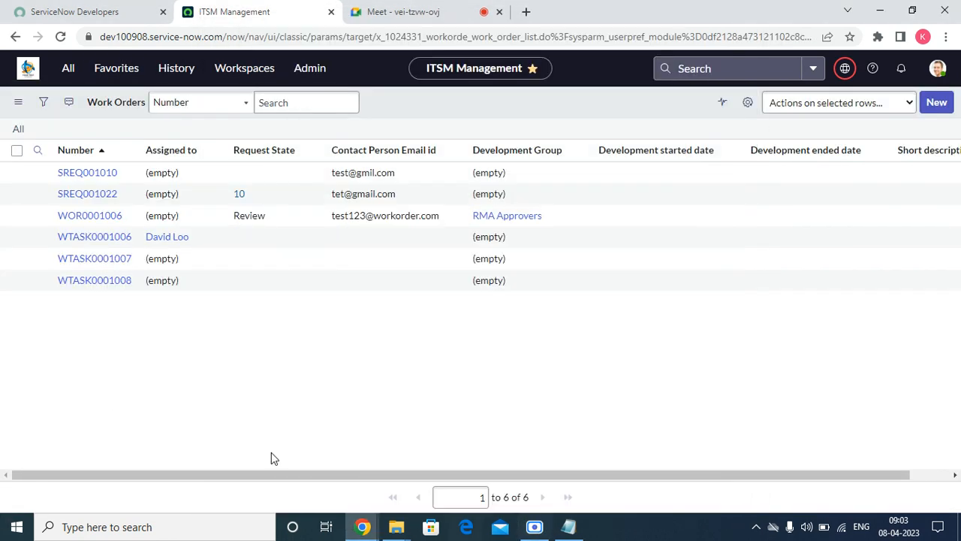
pyautogui.click(82, 195)
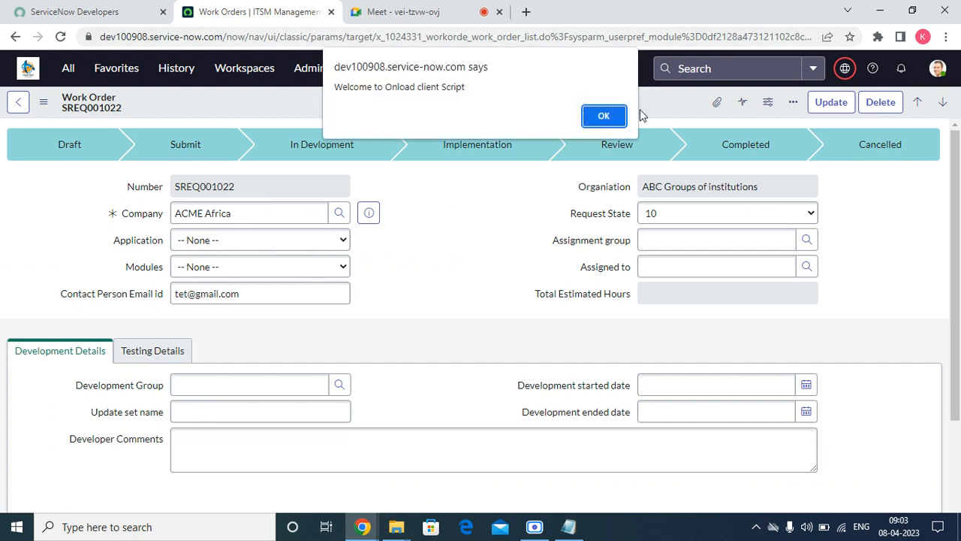
pyautogui.click(609, 117)
# Open the Work Order table's definition from the record and start a new table column.
pyautogui.rightClick(394, 103)
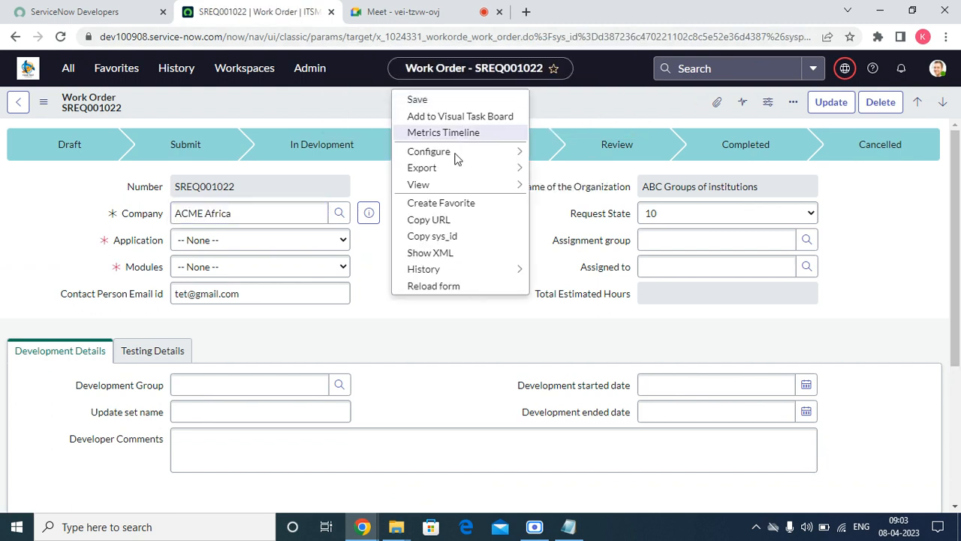
pyautogui.moveTo(475, 151)
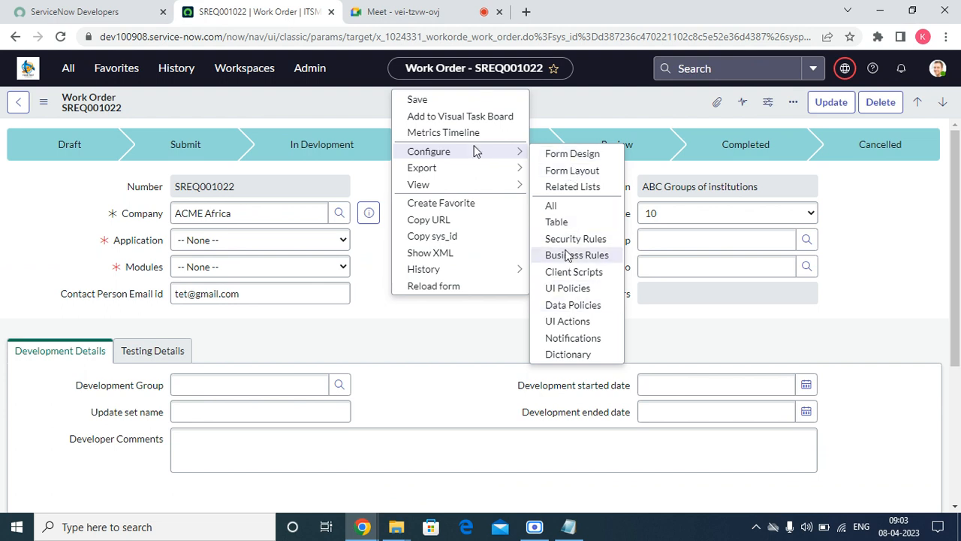
pyautogui.click(561, 223)
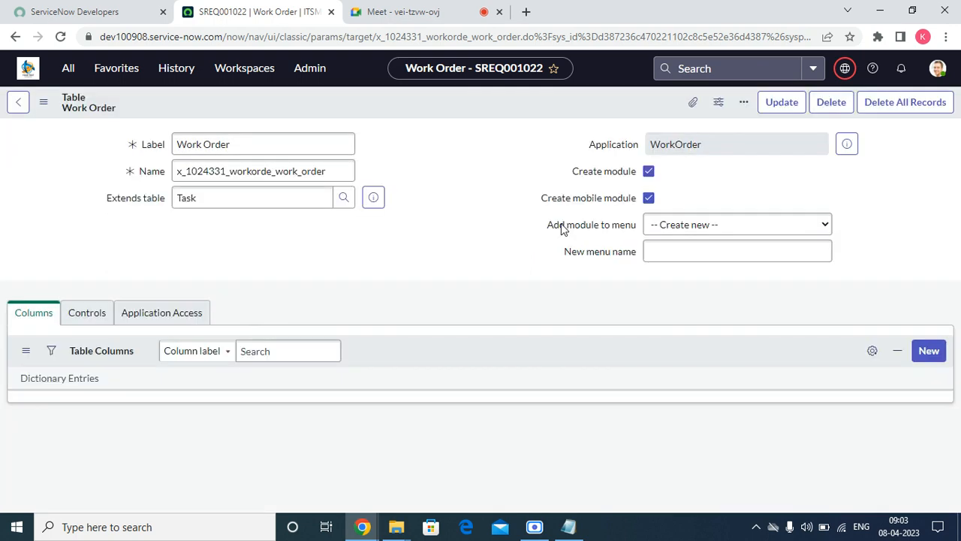
pyautogui.scroll(-10, 565, 241)
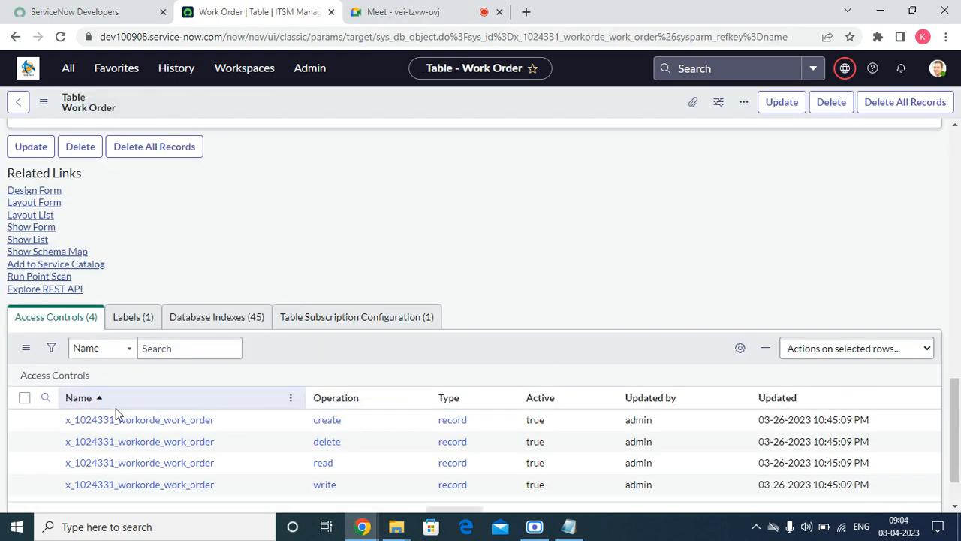
pyautogui.scroll(10, 116, 407)
pyautogui.click(908, 351)
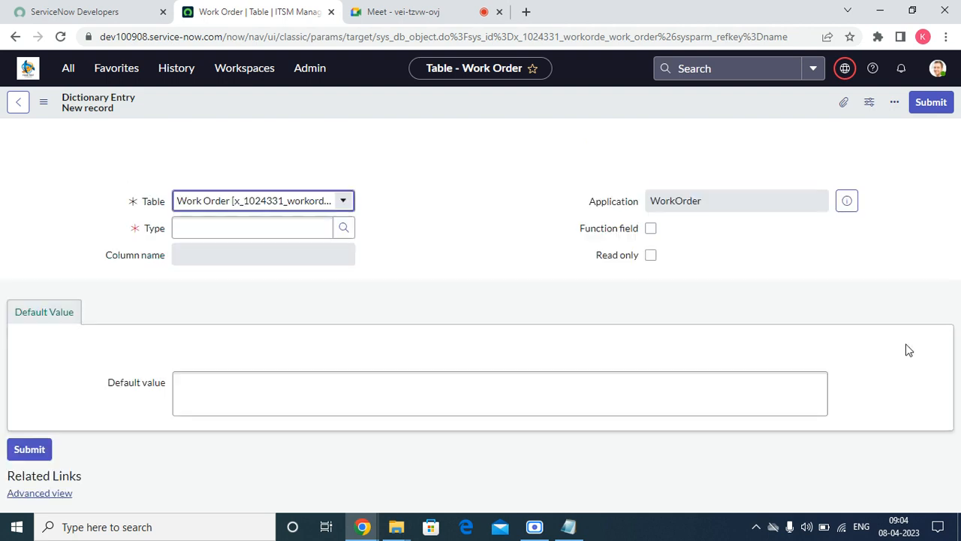
# Define the new dictionary entry as type Choice with the column label Impact.
pyautogui.click(192, 232)
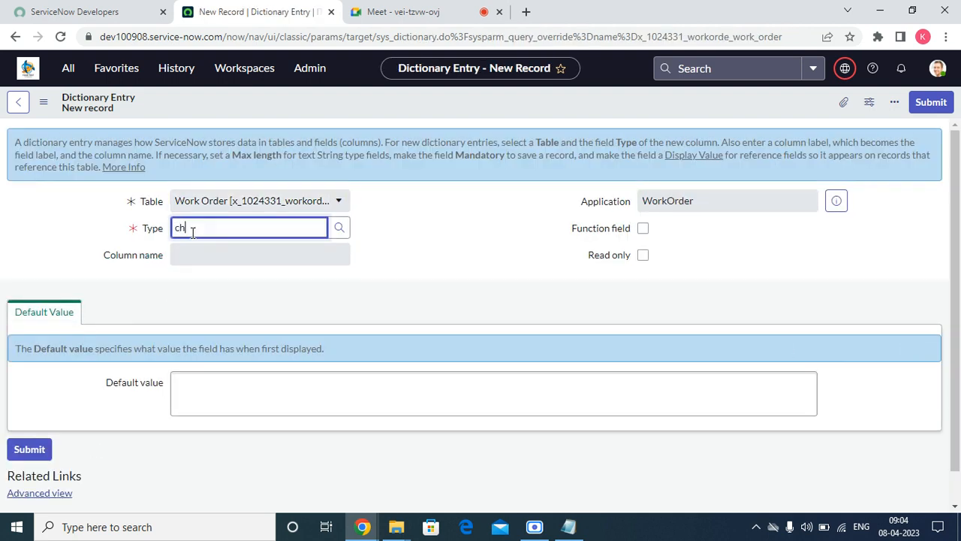
pyautogui.write('choi')
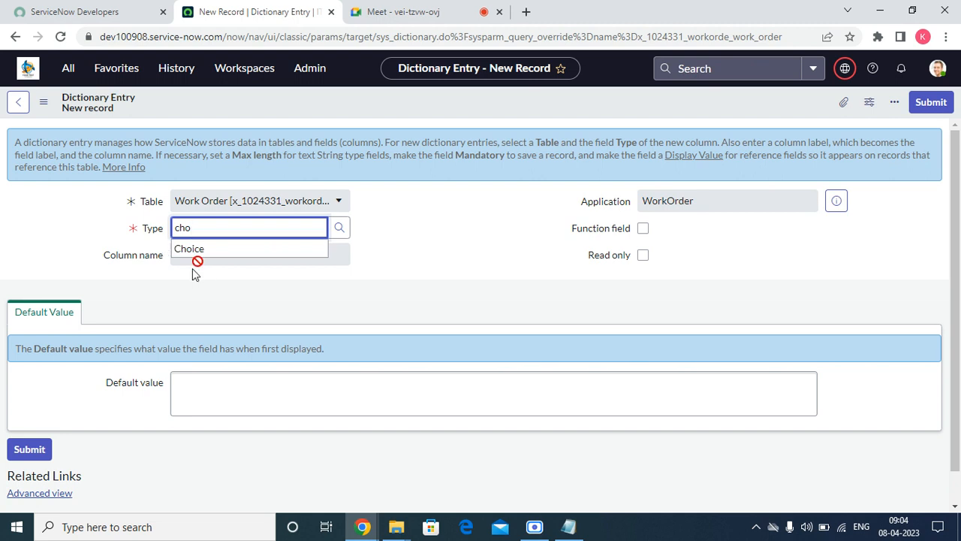
pyautogui.click(199, 249)
pyautogui.click(201, 252)
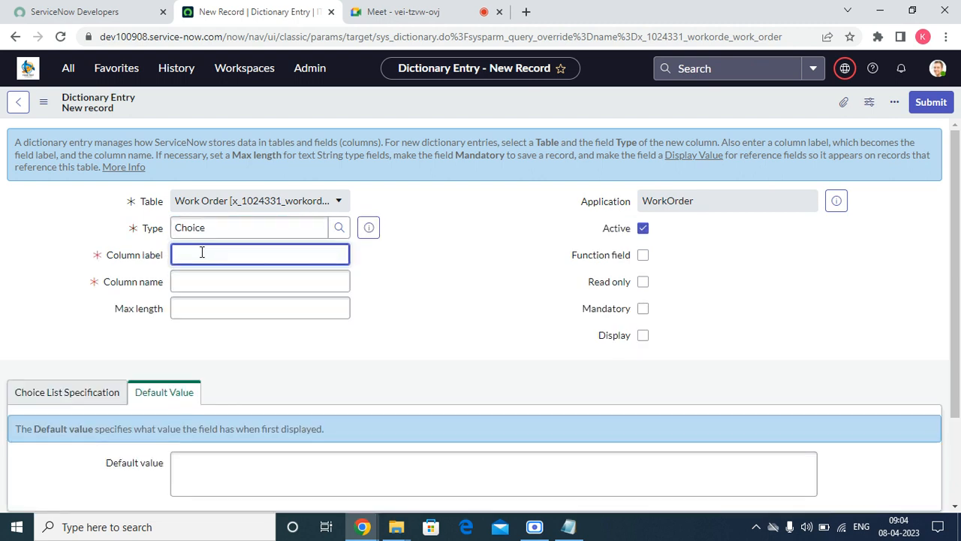
pyautogui.write('lpat')
pyautogui.press('Tab')
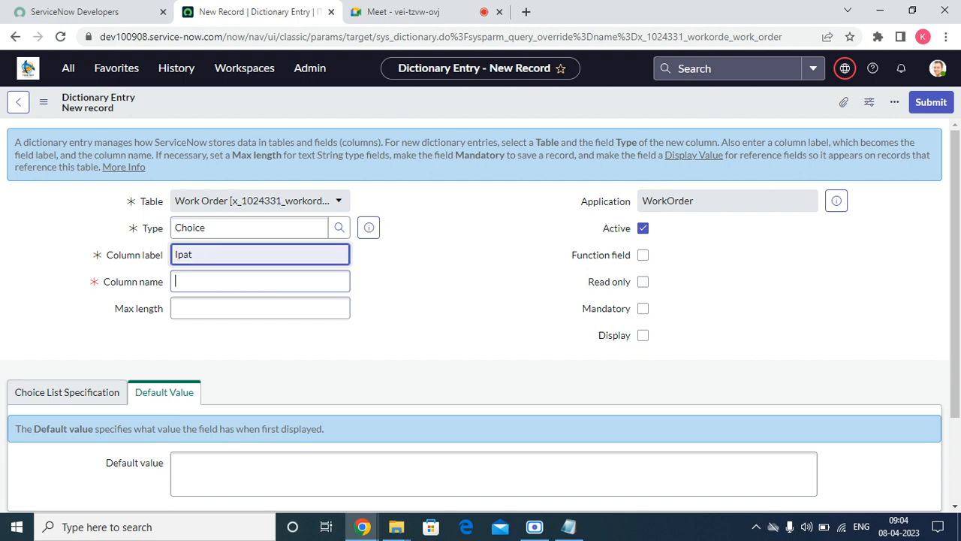
pyautogui.doubleClick(204, 255)
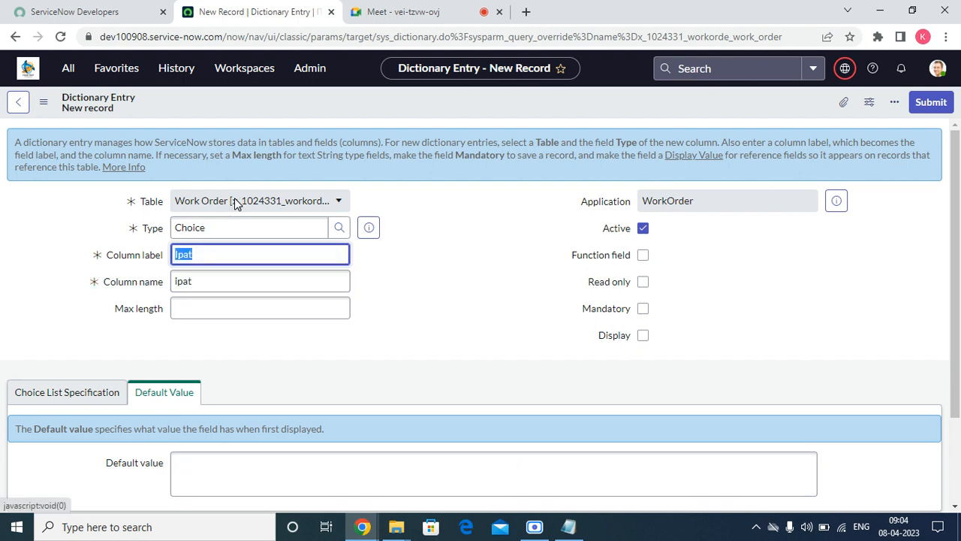
pyautogui.write('Impact')
pyautogui.press('Tab')
pyautogui.press('Tab')
# Set the Impact column's choice specification to Dropdown with -- None -- and try to save the entry.
pyautogui.scroll(-3, 326, 328)
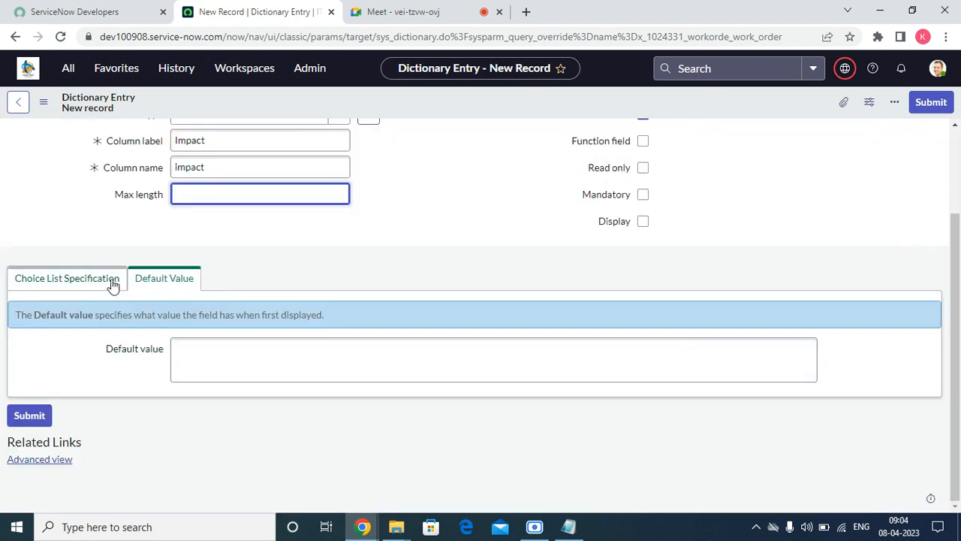
pyautogui.click(111, 280)
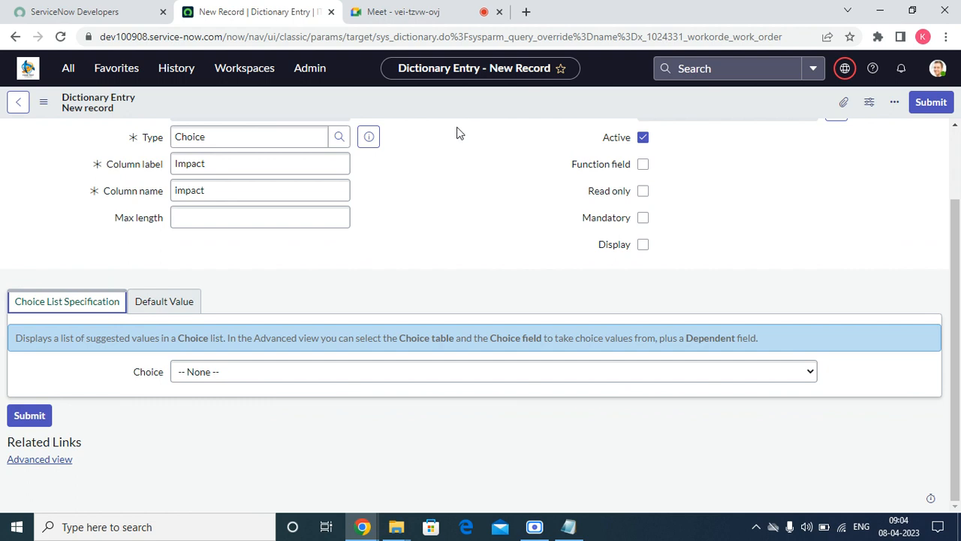
pyautogui.click(267, 380)
pyautogui.click(256, 415)
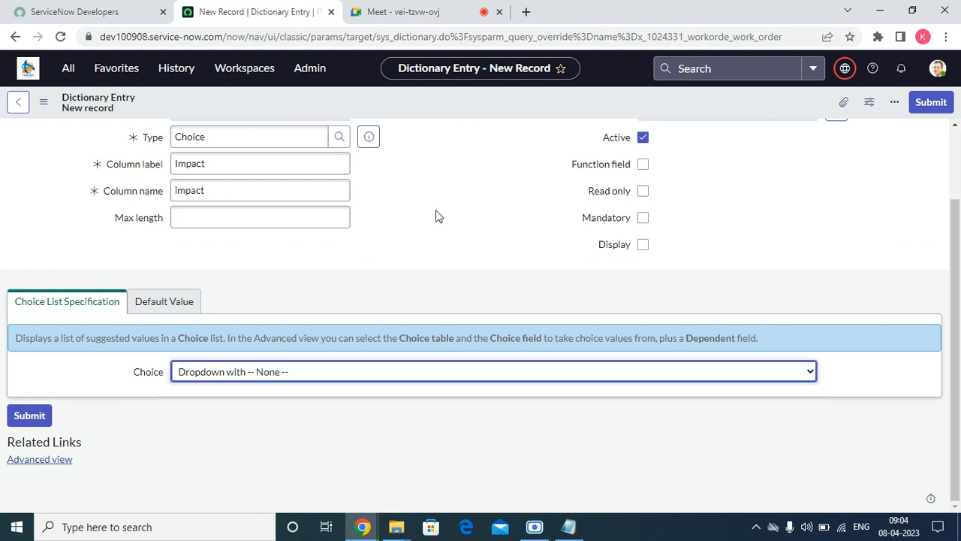
pyautogui.rightClick(440, 102)
pyautogui.click(459, 112)
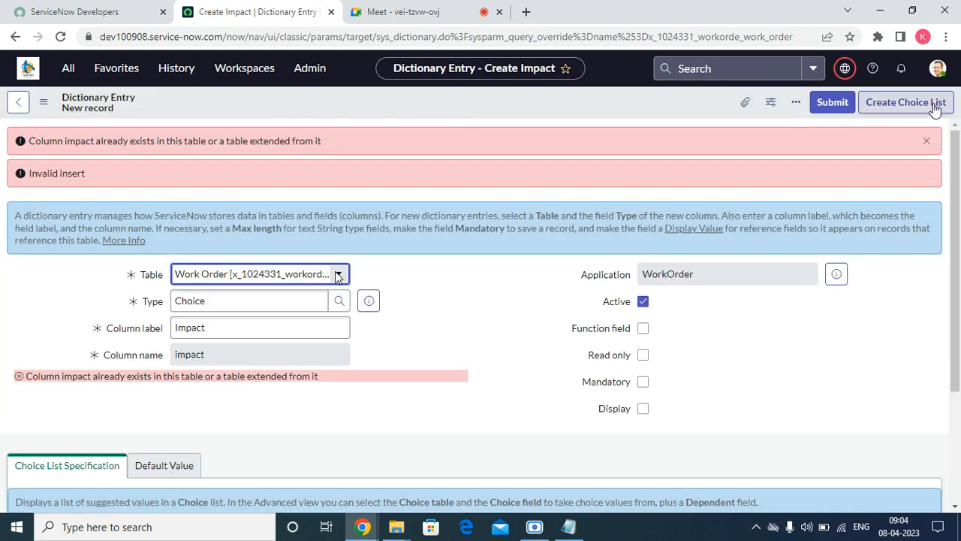
# Dismiss the error message and reload the dictionary entry form to discard the Impact entry.
pyautogui.click(924, 142)
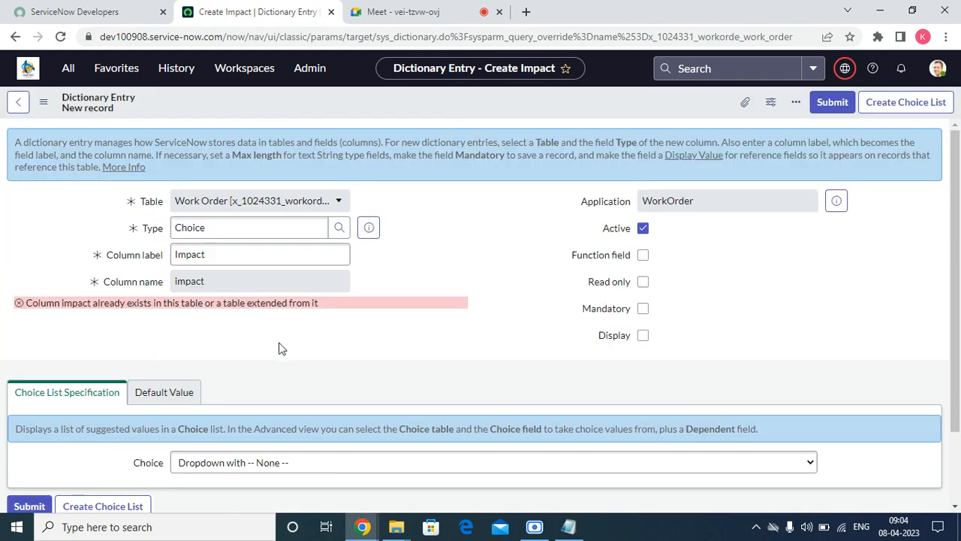
pyautogui.click(265, 252)
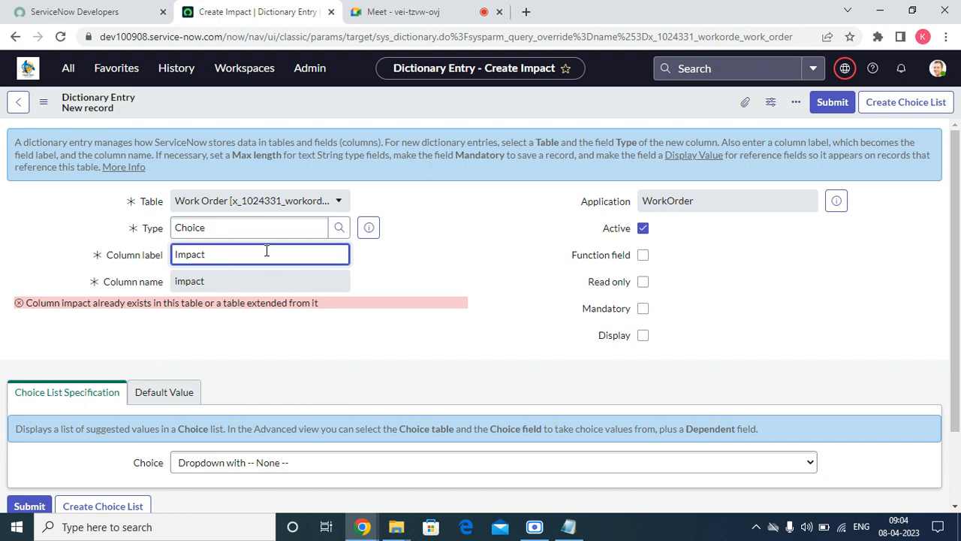
pyautogui.rightClick(344, 90)
pyautogui.click(372, 214)
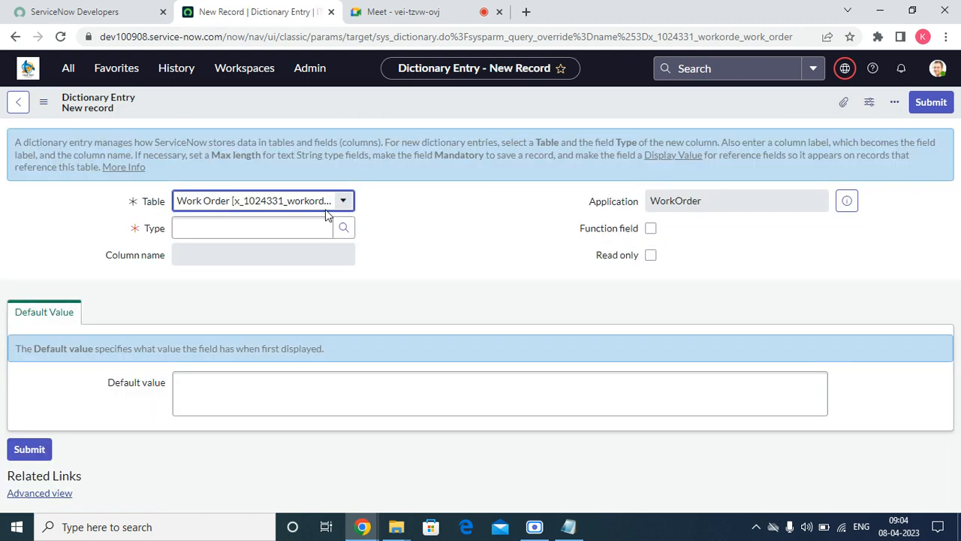
# Define the new dictionary entry as type Choice with the column label Request Impact.
pyautogui.click(203, 231)
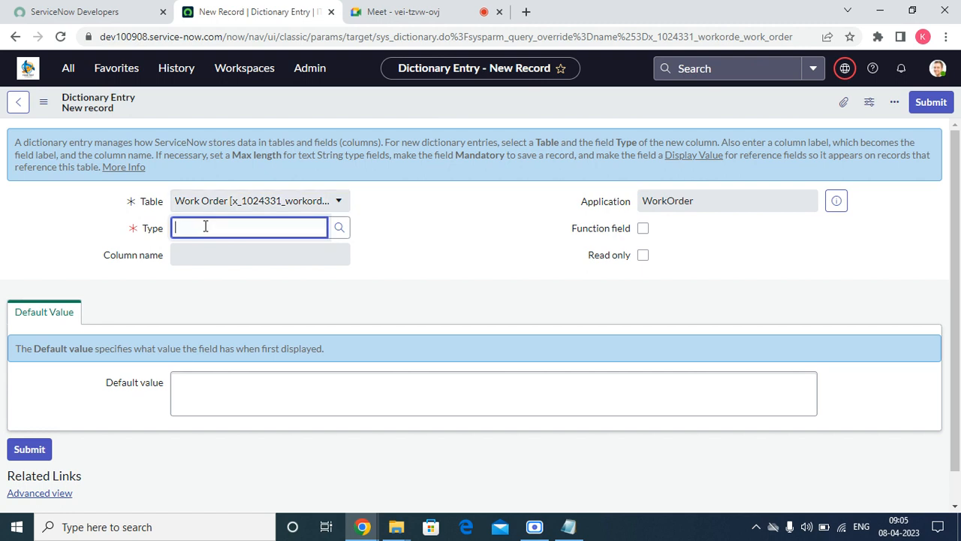
pyautogui.write('hoie')
pyautogui.press('BackSpace')
pyautogui.press('BackSpace')
pyautogui.write('Choicce')
pyautogui.press('Tab')
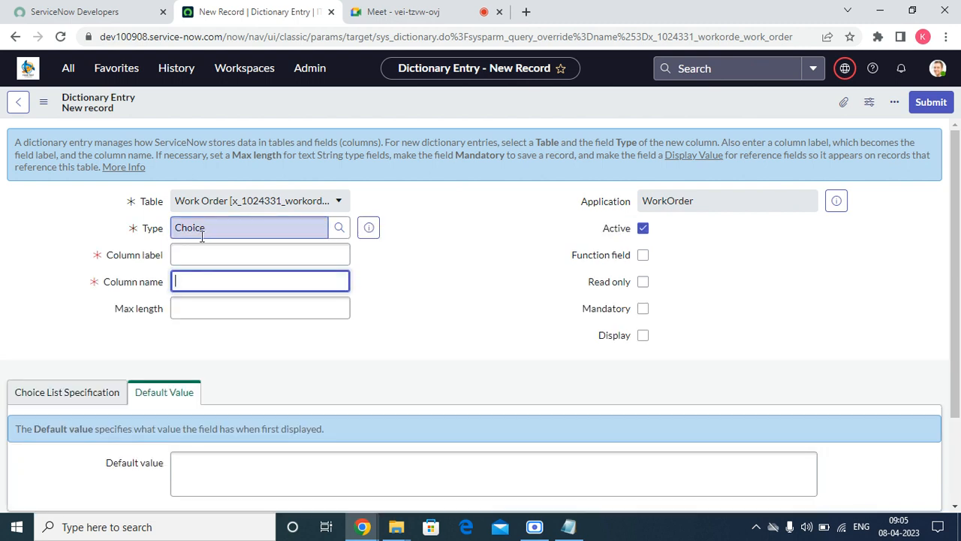
pyautogui.click(230, 253)
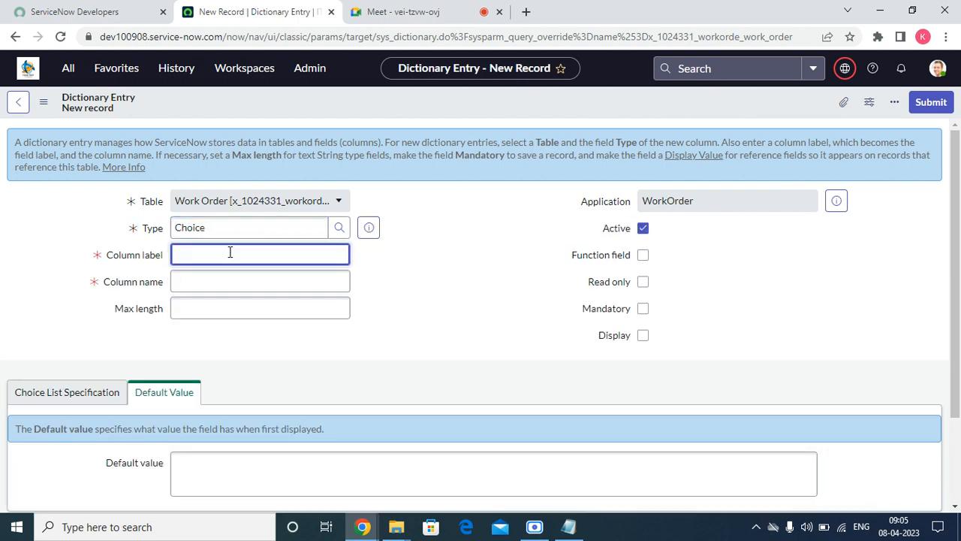
pyautogui.write('Request Ipa')
pyautogui.press('BackSpace')
pyautogui.press('BackSpace')
pyautogui.press('BackSpace')
pyautogui.write('m')
# Set the Request Impact column's choice specification to Dropdown with -- None -- and save the entry.
pyautogui.click(24, 396)
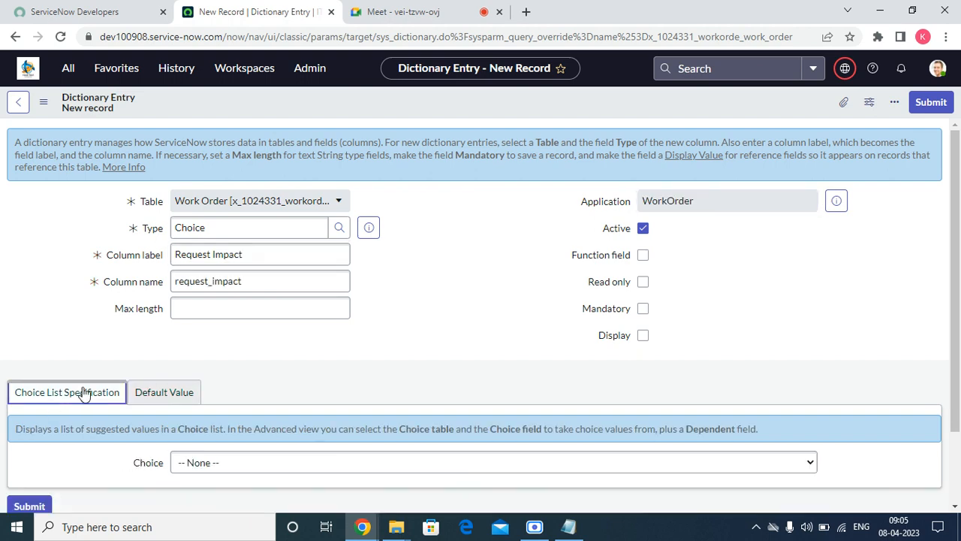
pyautogui.scroll(-2, 304, 429)
pyautogui.click(248, 372)
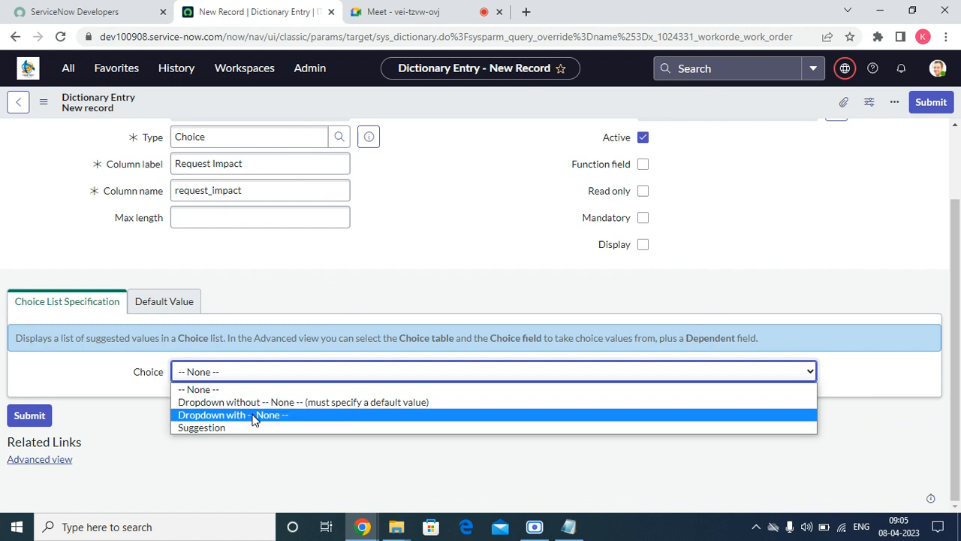
pyautogui.click(254, 415)
pyautogui.rightClick(420, 101)
pyautogui.click(429, 103)
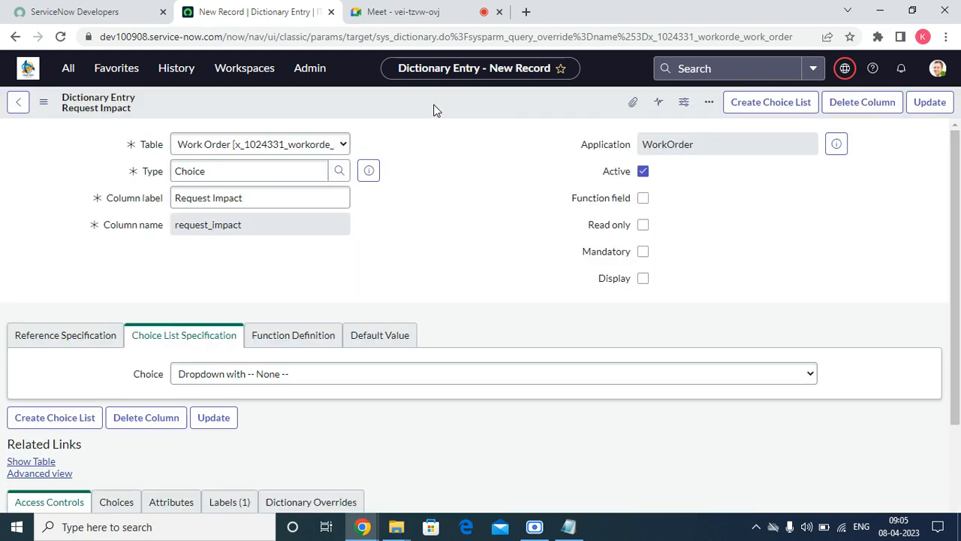
# Show the related list of choices for the Request Impact column.
pyautogui.scroll(-3, 602, 326)
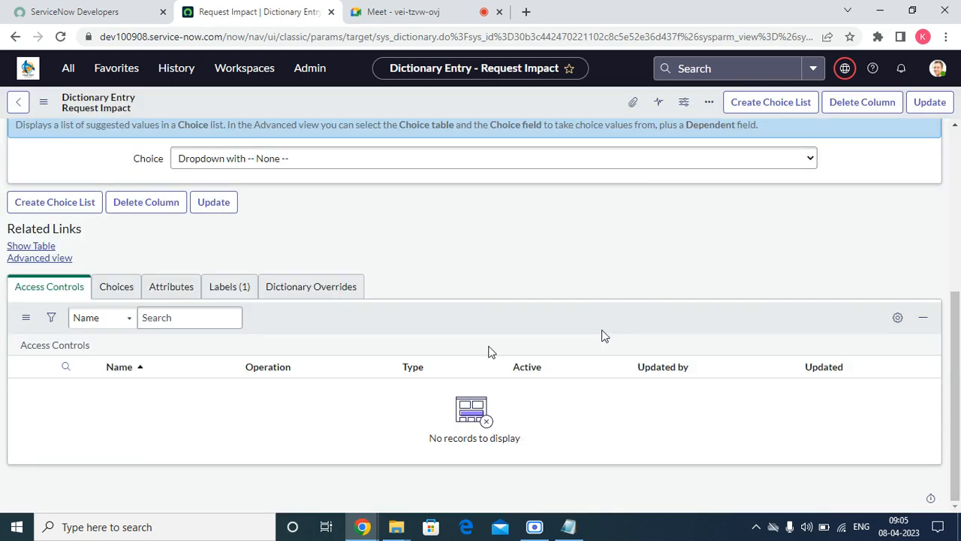
pyautogui.click(116, 286)
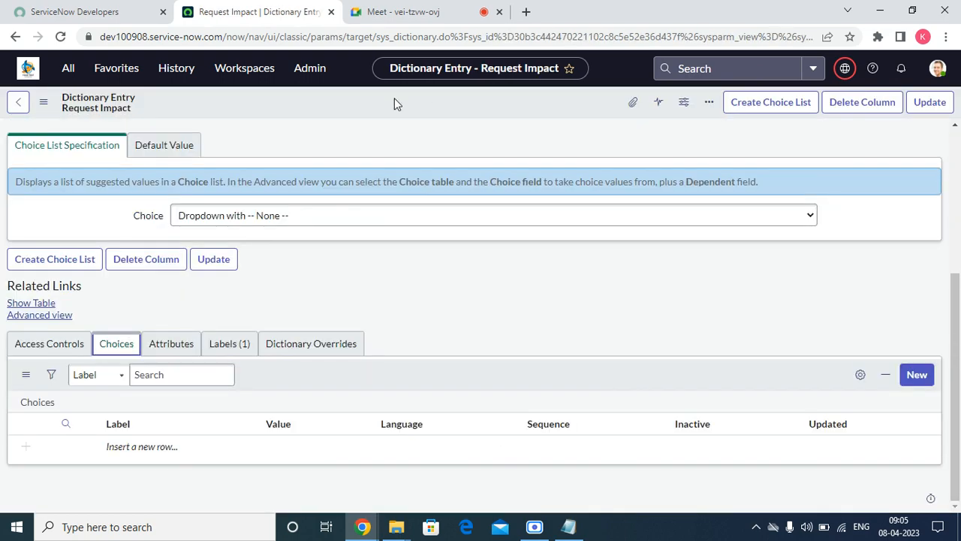
# Switch to the Google Meet call, admit the waiting participant, and return to the Request Impact entry in ServiceNow.
pyautogui.click(383, 11)
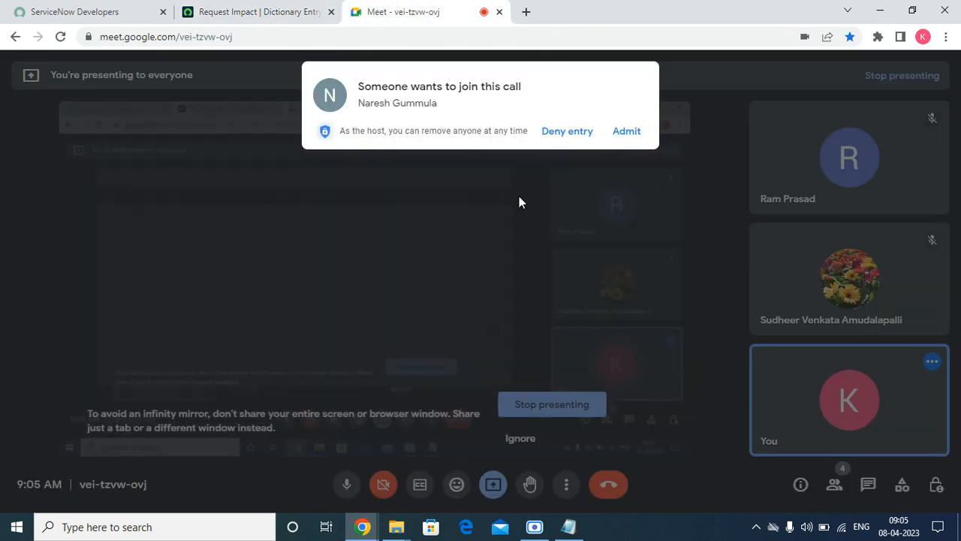
pyautogui.click(618, 133)
pyautogui.click(271, 13)
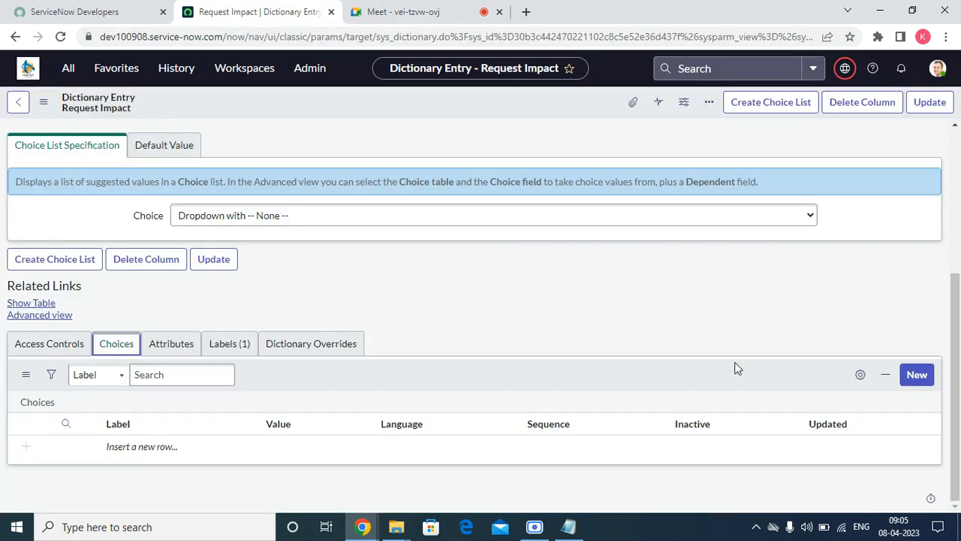
# Add a choice labelled High with value high and sequence 100 to the Request Impact column.
pyautogui.click(122, 450)
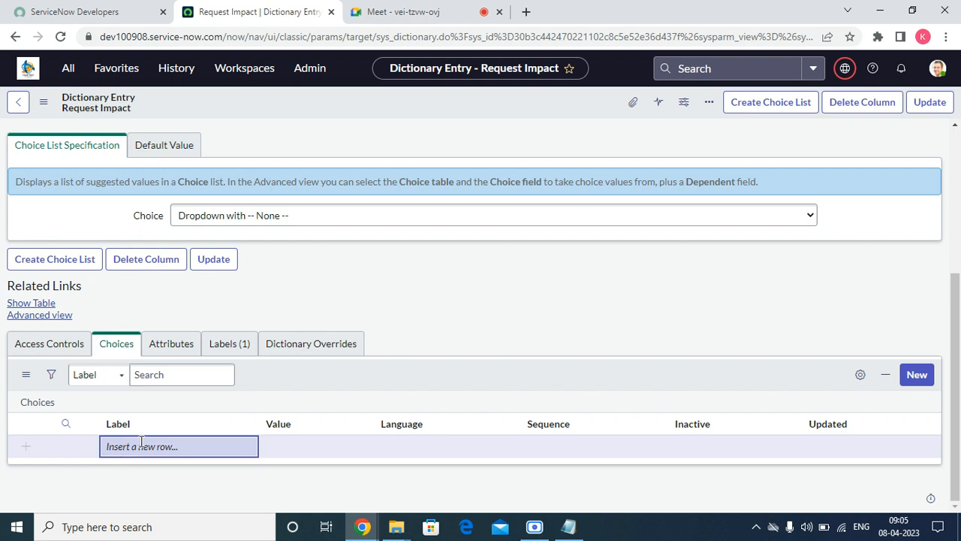
pyautogui.doubleClick(141, 445)
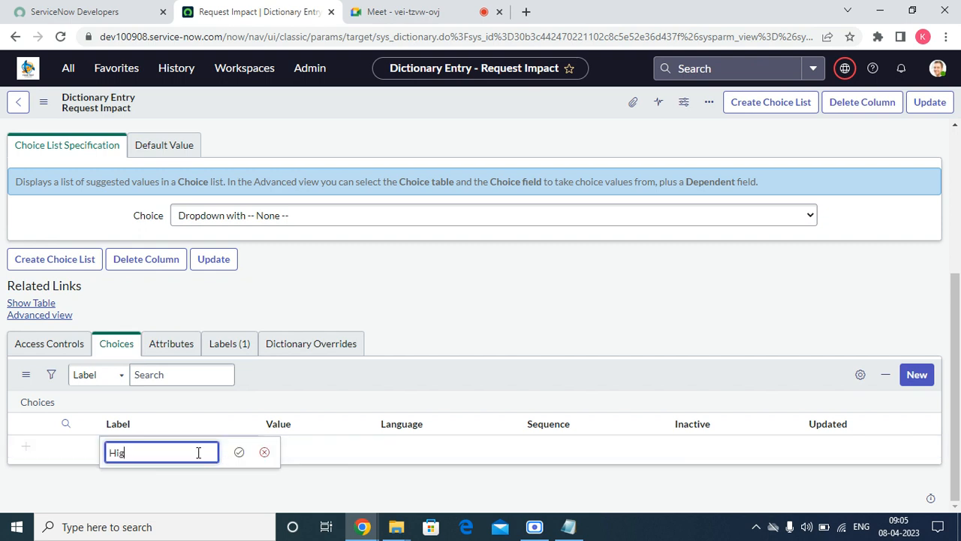
pyautogui.press('Tab')
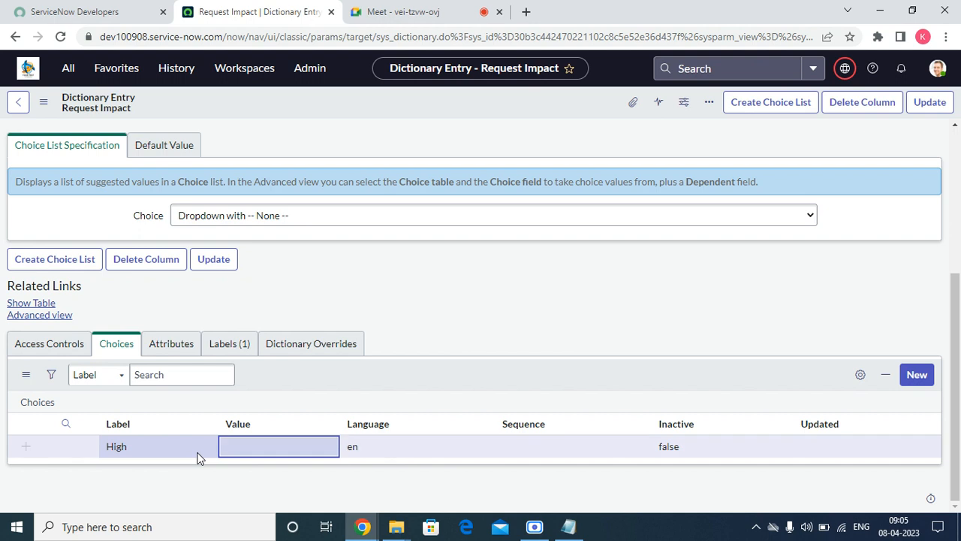
pyautogui.write('high')
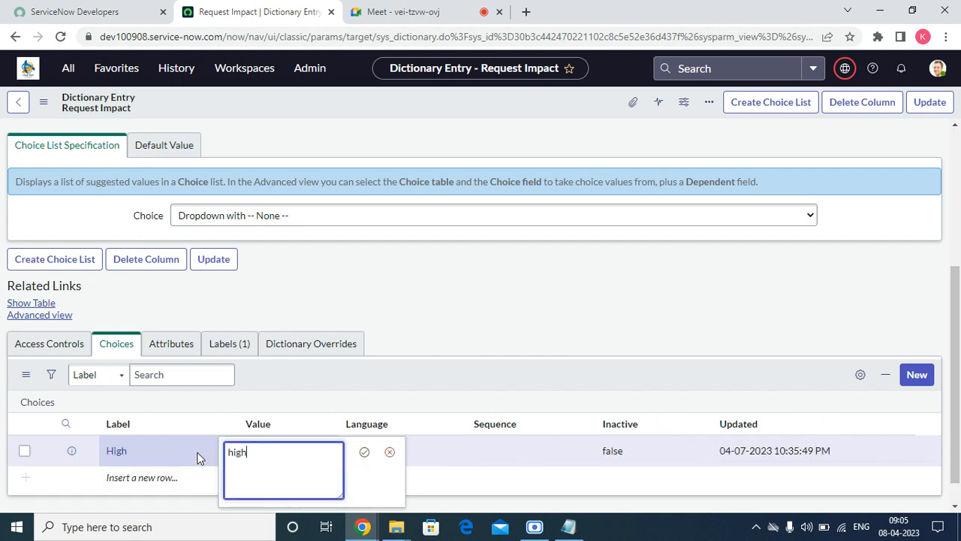
pyautogui.press('Tab')
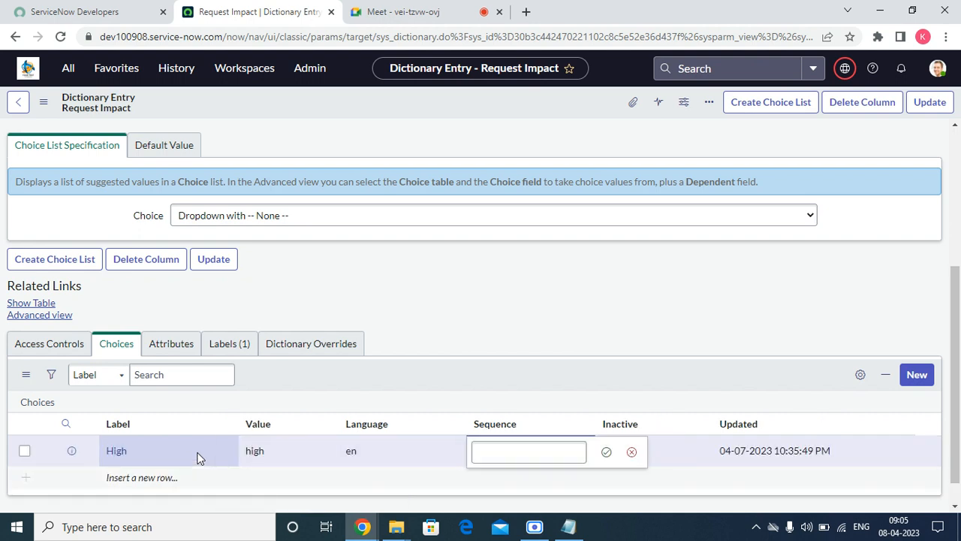
pyautogui.write('100')
pyautogui.press('Return')
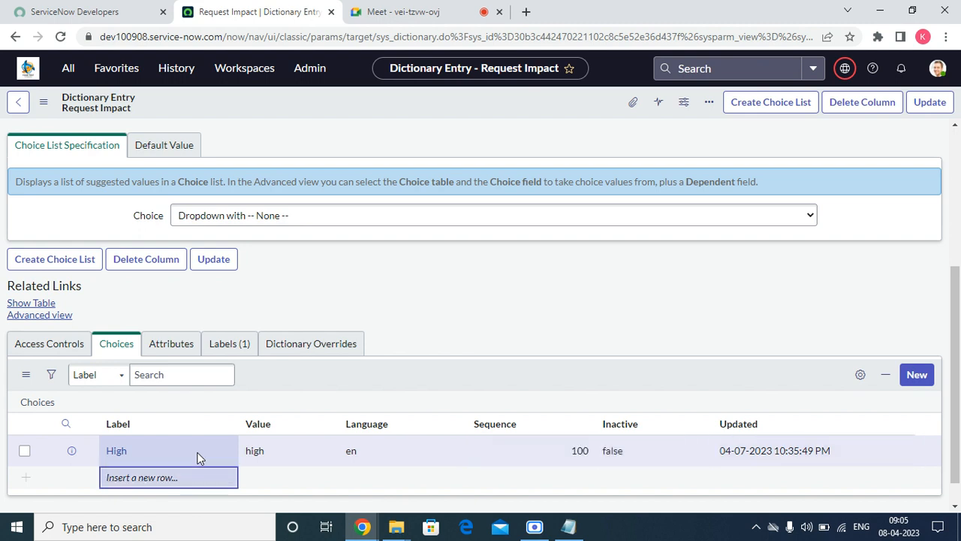
# Add a second Request Impact choice labelled Medium and fill in its value.
pyautogui.press('Return')
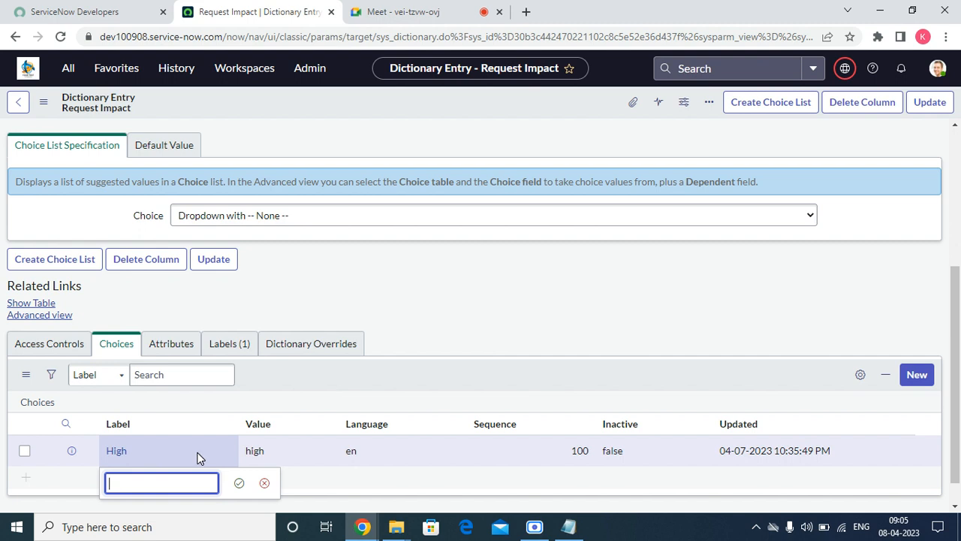
pyautogui.write('ediu')
pyautogui.press('BackSpace')
pyautogui.press('BackSpace')
pyautogui.write('MMedium')
pyautogui.press('Tab')
pyautogui.write('m')
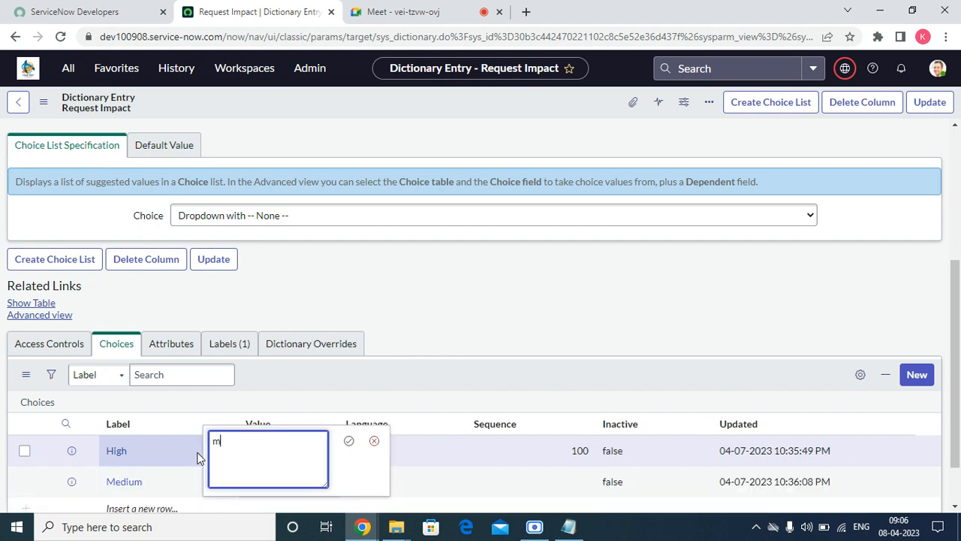
pyautogui.write('ediumm')
pyautogui.press('Tab')
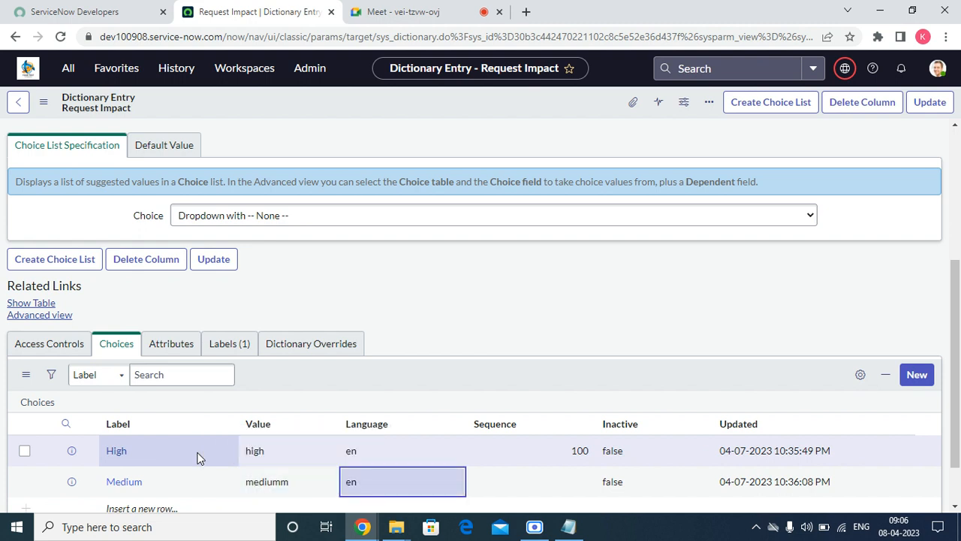
pyautogui.press('Return')
# Correct the Medium choice's value to medium and set its sequence to 200.
pyautogui.doubleClick(305, 481)
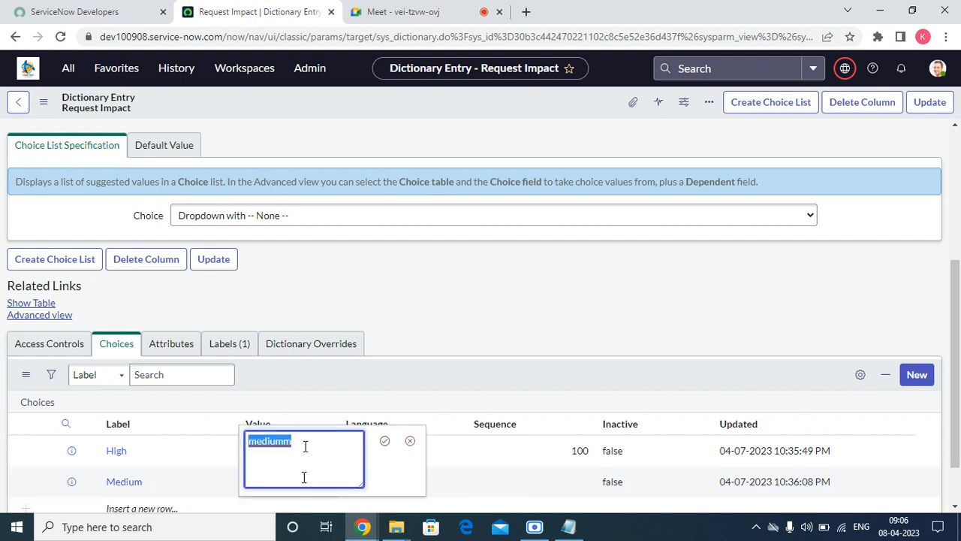
pyautogui.click(305, 448)
pyautogui.press('BackSpace')
pyautogui.press('Tab')
pyautogui.press('Tab')
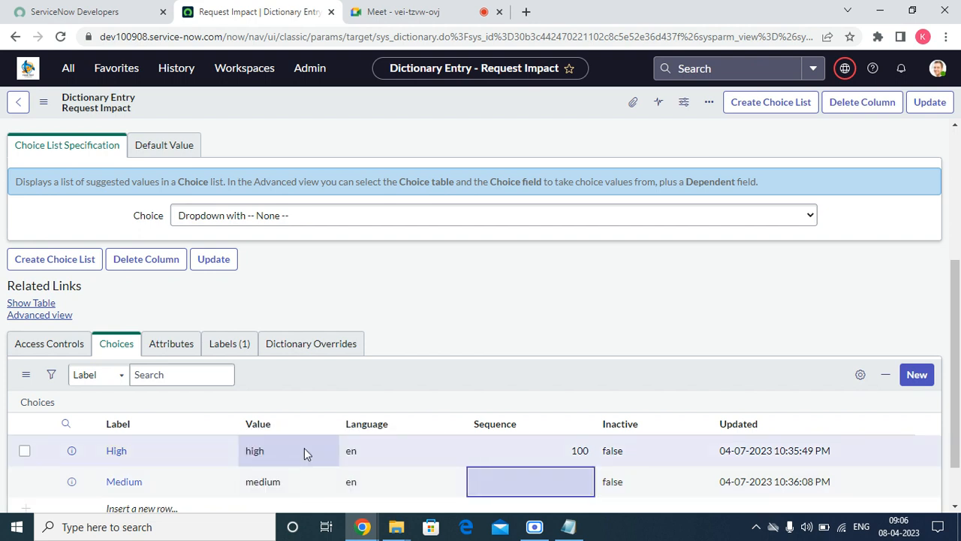
pyautogui.press('Return')
pyautogui.write('200')
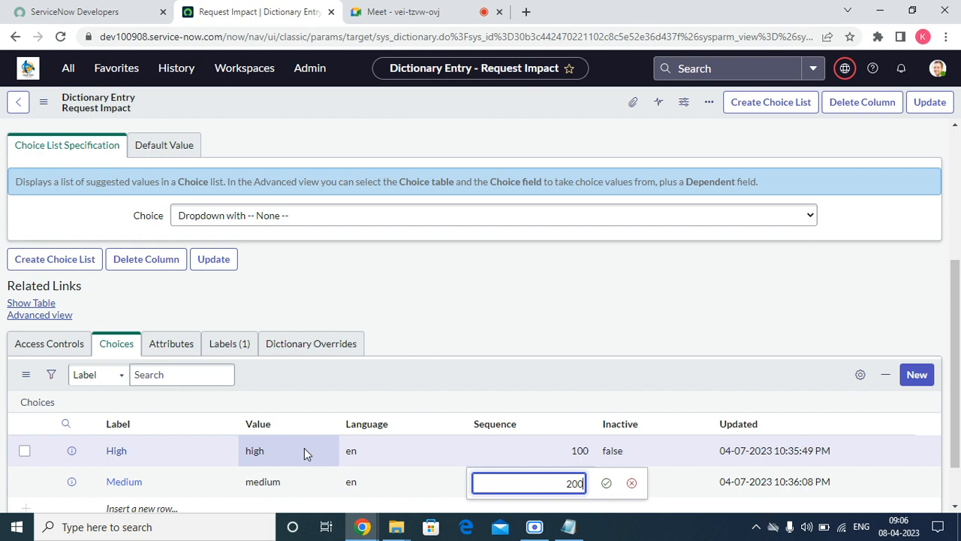
pyautogui.press('Tab')
pyautogui.press('Tab')
pyautogui.press('Tab')
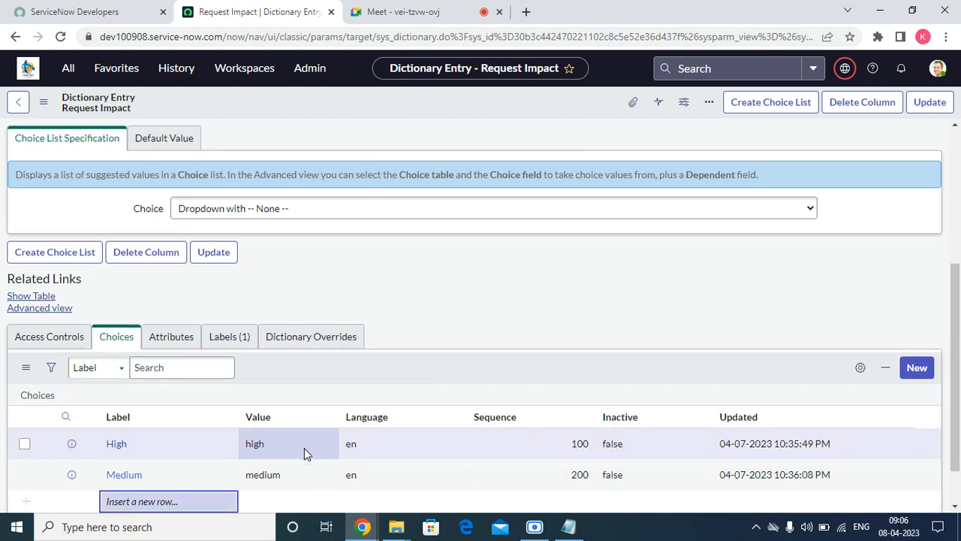
# Add a third Request Impact choice labelled Low with the value low.
pyautogui.press('Return')
pyautogui.write('L')
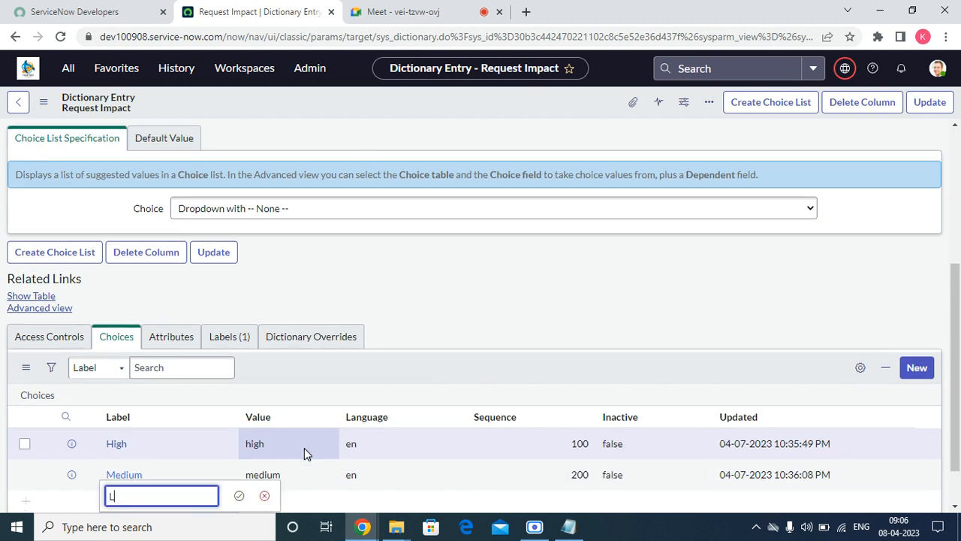
pyautogui.write('ow')
pyautogui.press('Tab')
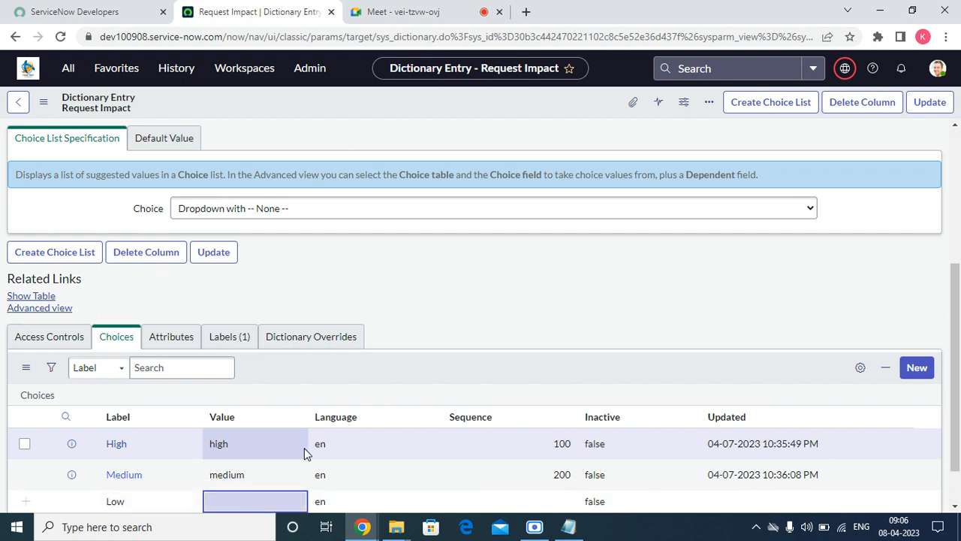
pyautogui.press('Return')
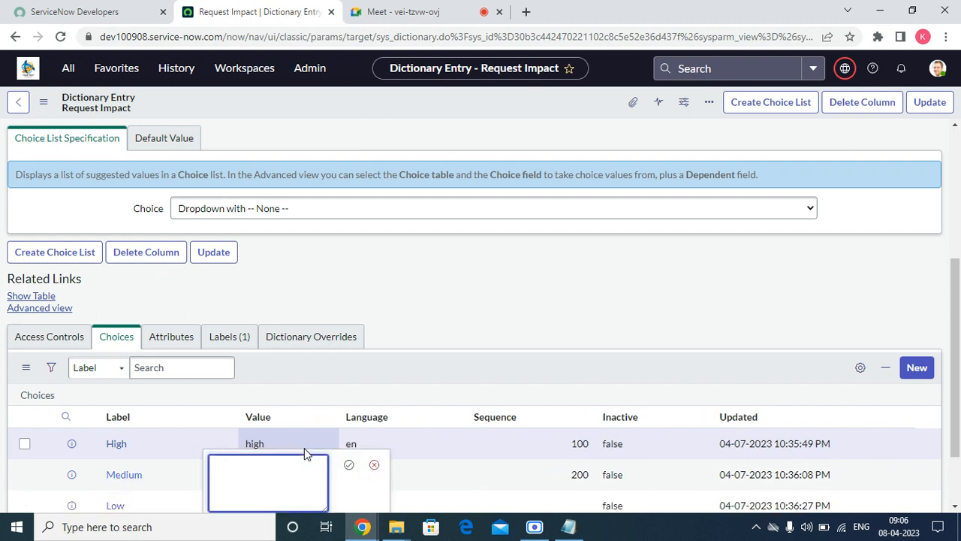
pyautogui.write('low')
pyautogui.press('Tab')
pyautogui.press('Tab')
pyautogui.press('Tab')
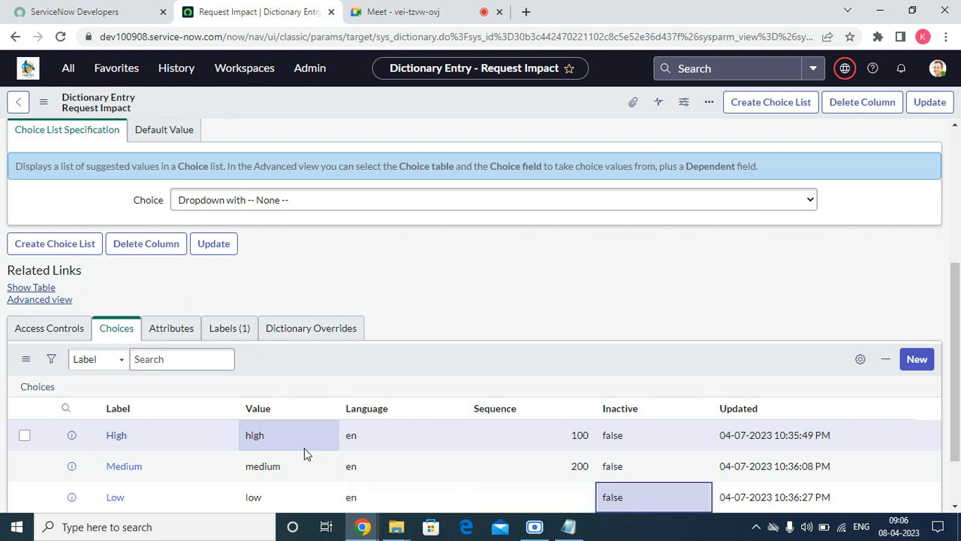
pyautogui.press('Return')
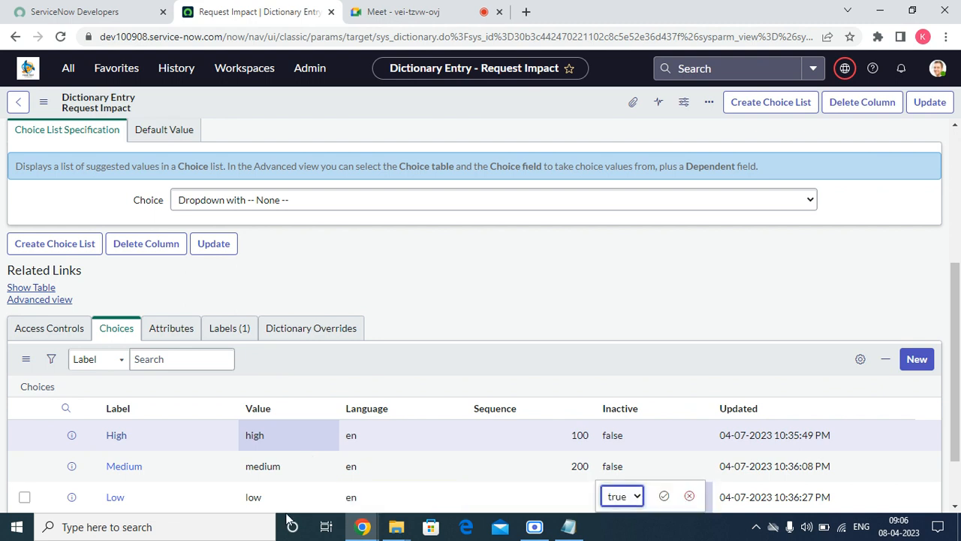
pyautogui.scroll(-2, 416, 464)
pyautogui.click(637, 426)
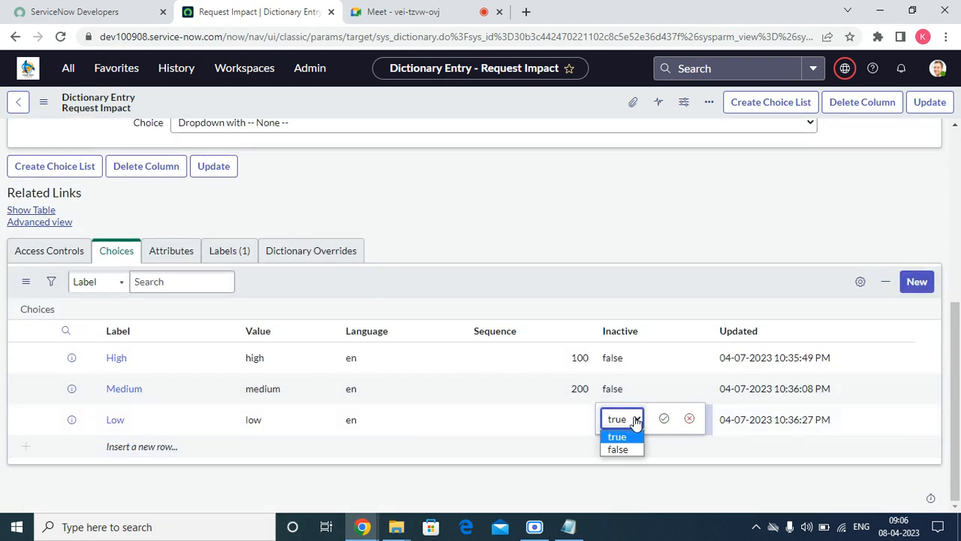
pyautogui.click(614, 440)
pyautogui.click(625, 424)
pyautogui.click(622, 449)
pyautogui.click(685, 423)
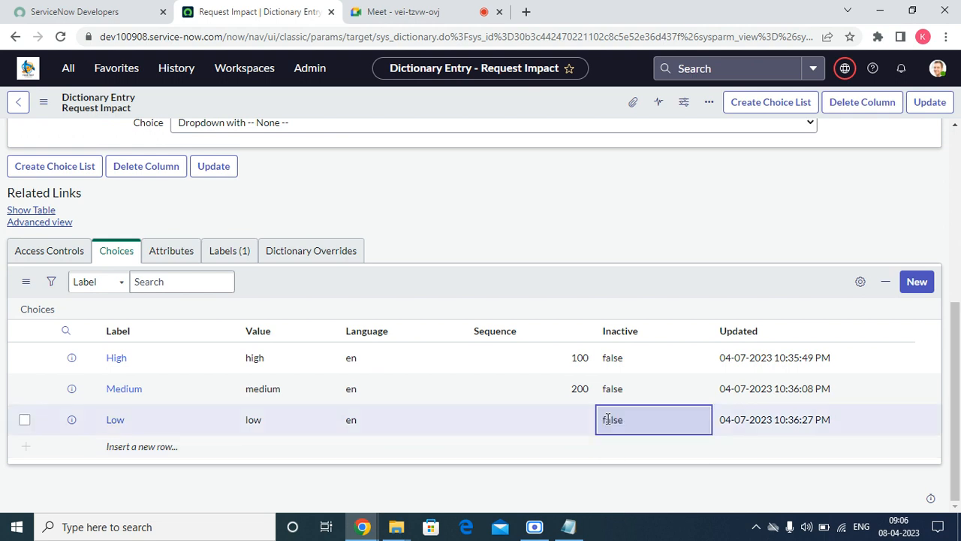
# Set the Low choice's sequence to 300 and update the Request Impact dictionary entry.
pyautogui.click(559, 426)
pyautogui.click(558, 427)
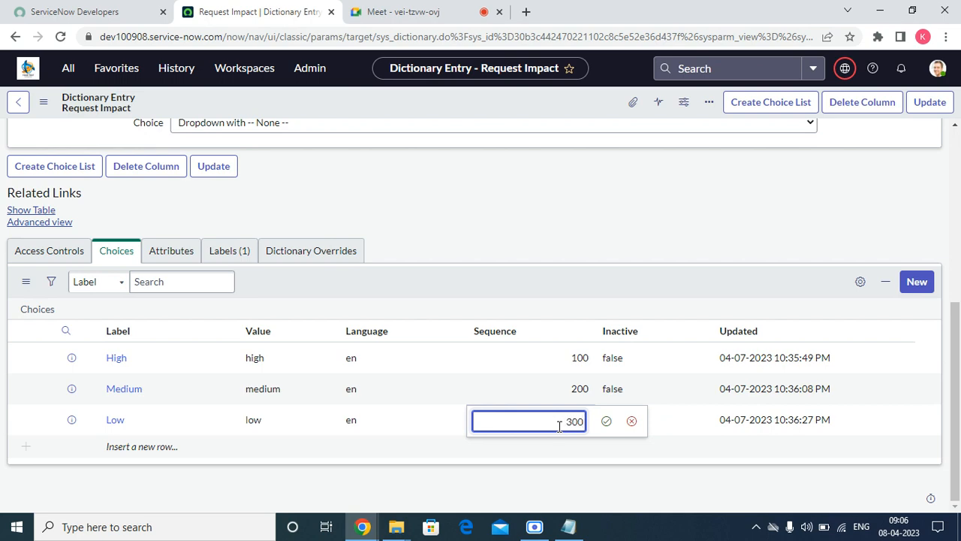
pyautogui.click(607, 421)
pyautogui.scroll(5, 775, 312)
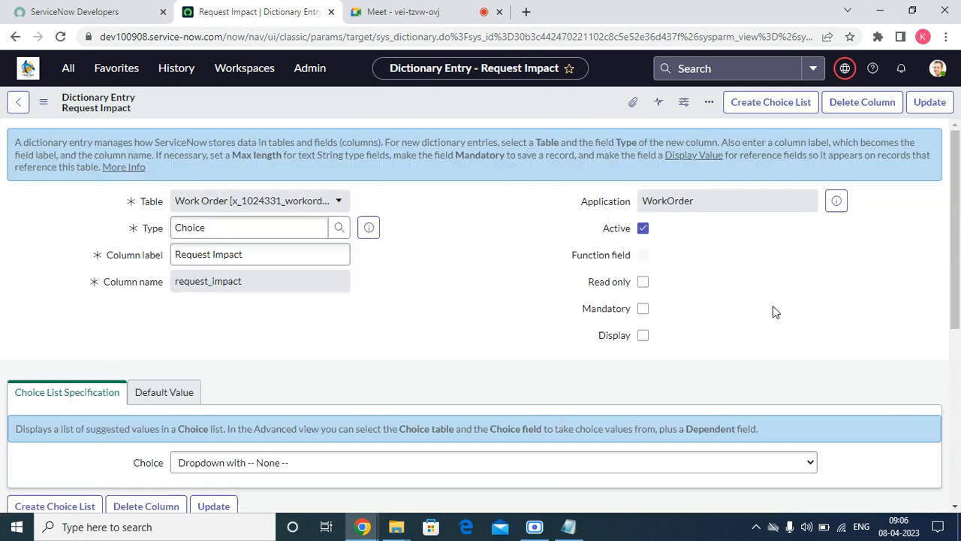
pyautogui.click(917, 113)
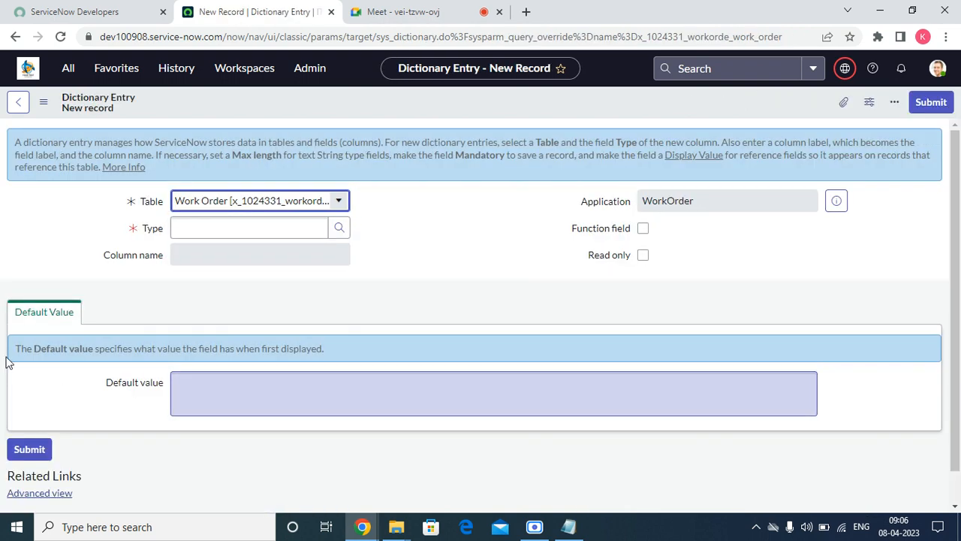
# Define a new Work Order dictionary entry as type Choice with the column label Request Urgency.
pyautogui.click(189, 229)
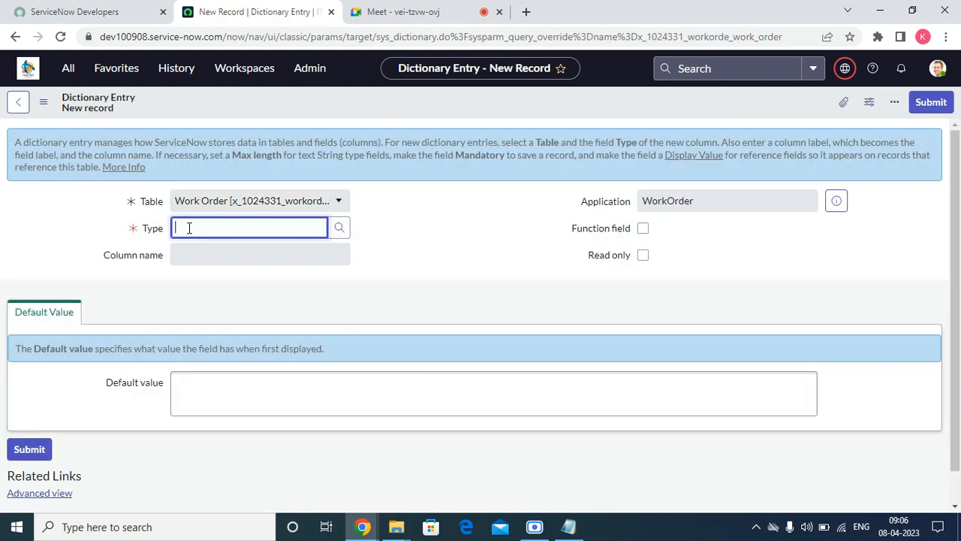
pyautogui.write('ho')
pyautogui.press('Home')
pyautogui.press('Delete')
pyautogui.press('Delete')
pyautogui.write('ch')
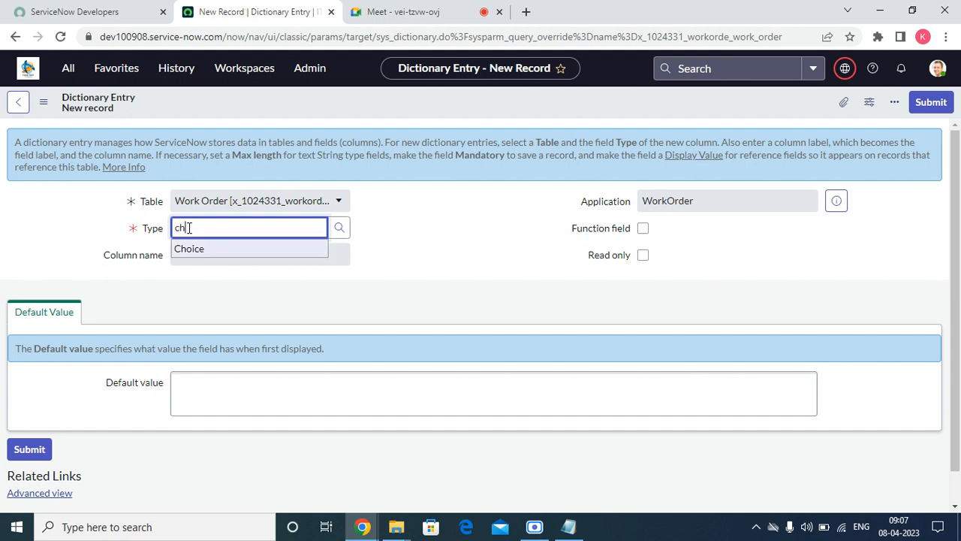
pyautogui.press('Tab')
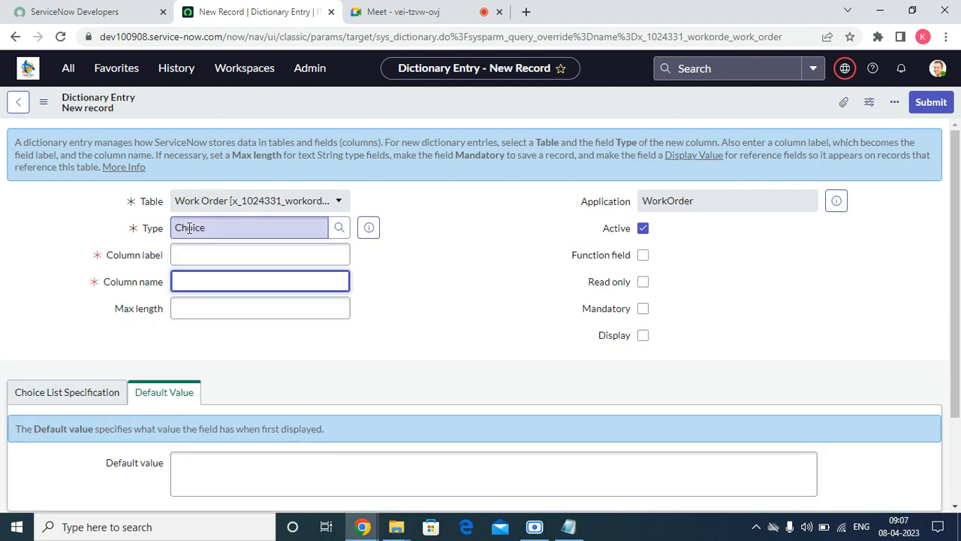
pyautogui.click(179, 256)
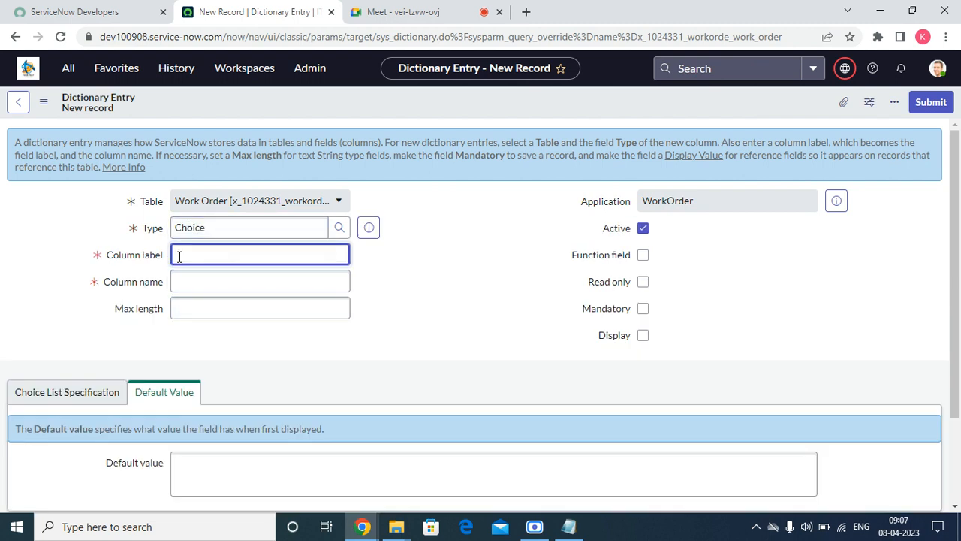
pyautogui.write('Request Urgency')
pyautogui.press('Tab')
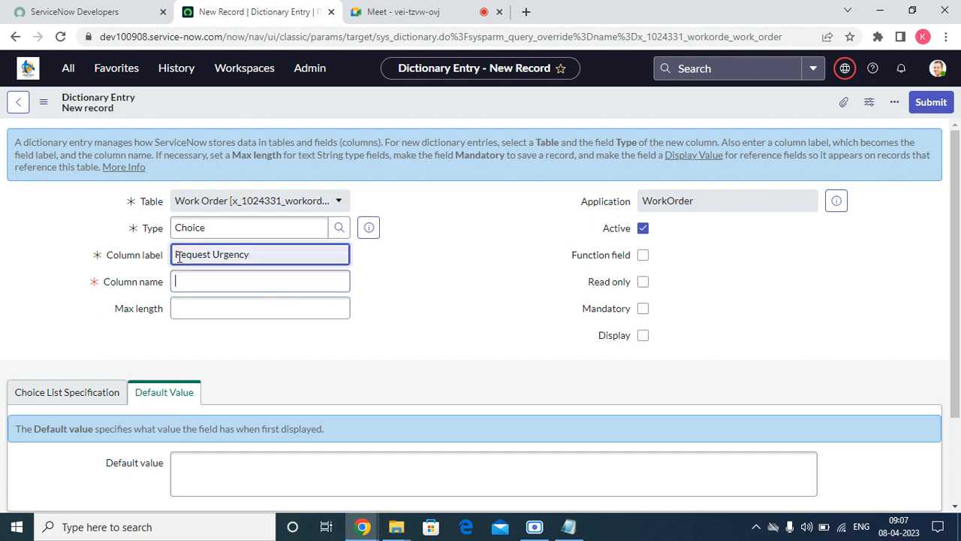
# Set the Request Urgency column's choice specification to Dropdown with -- None -- and save the entry.
pyautogui.click(109, 392)
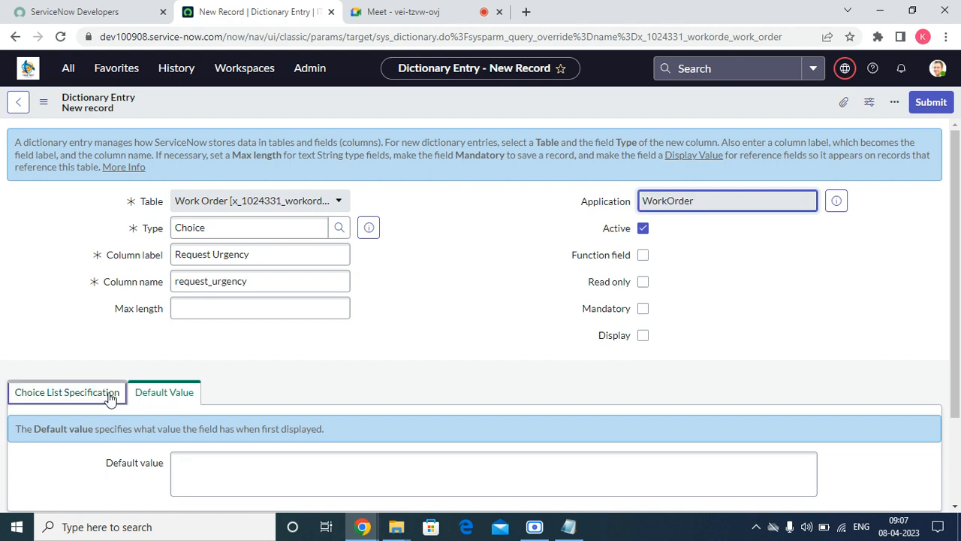
pyautogui.scroll(-2, 256, 428)
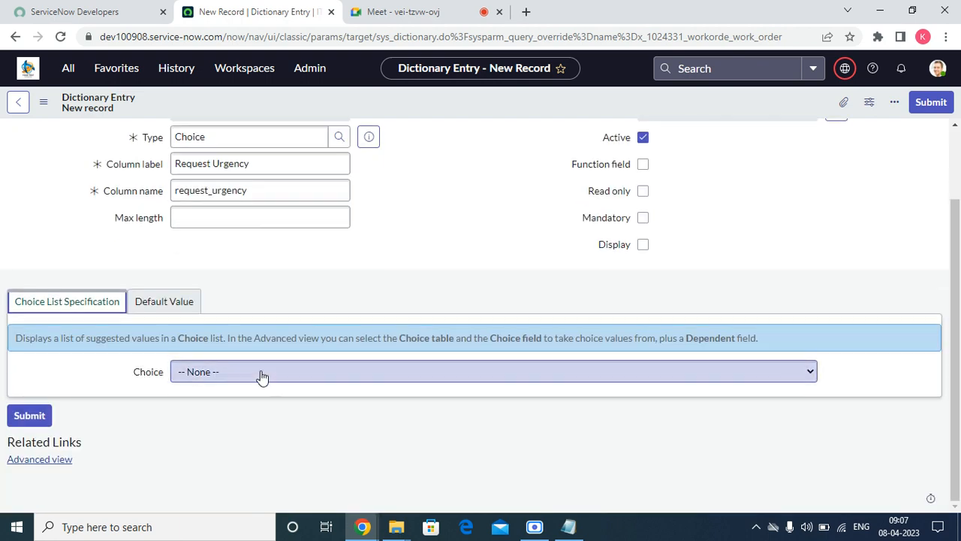
pyautogui.click(260, 373)
pyautogui.click(253, 416)
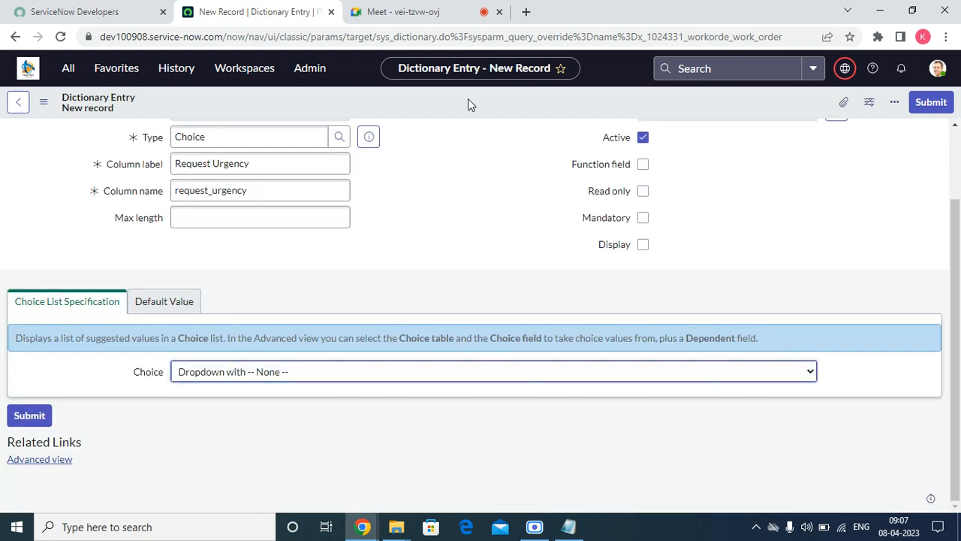
pyautogui.rightClick(468, 98)
pyautogui.click(492, 110)
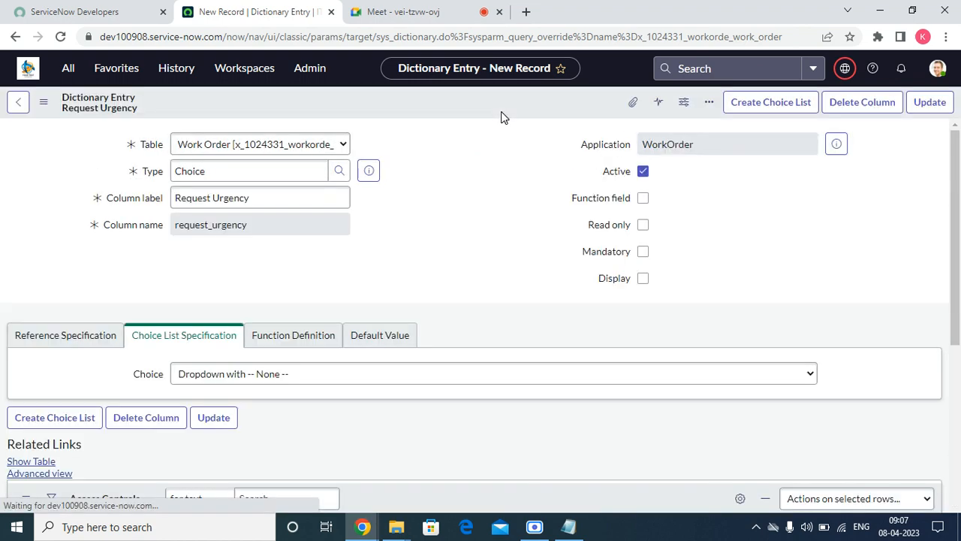
# Add a Request Urgency choice labelled High with the value high and sequence 100.
pyautogui.scroll(-3, 298, 257)
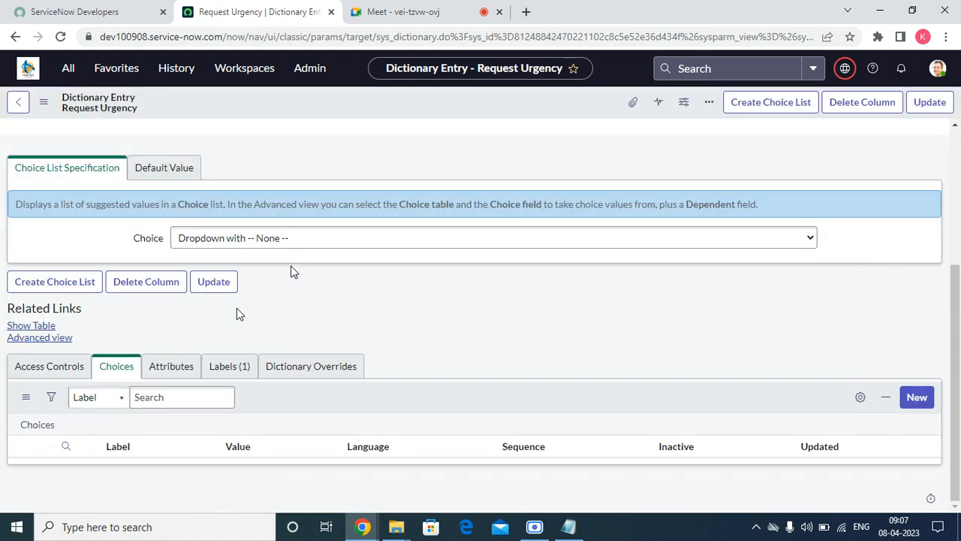
pyautogui.scroll(-1, 863, 284)
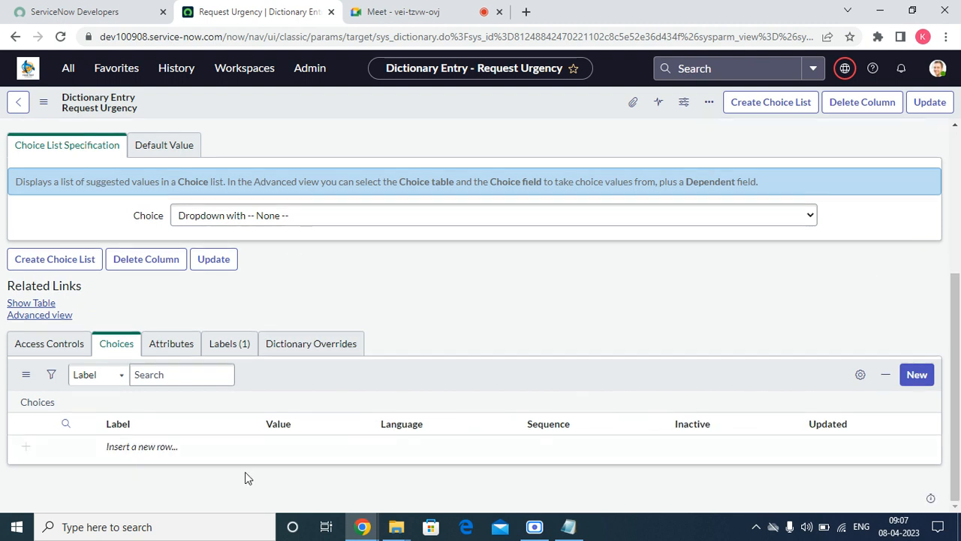
pyautogui.doubleClick(132, 453)
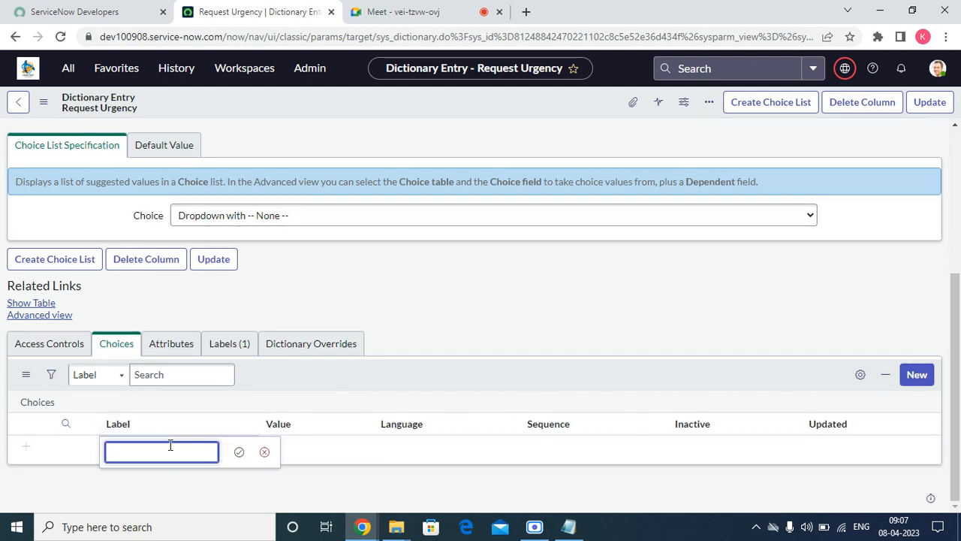
pyautogui.write('High')
pyautogui.press('Tab')
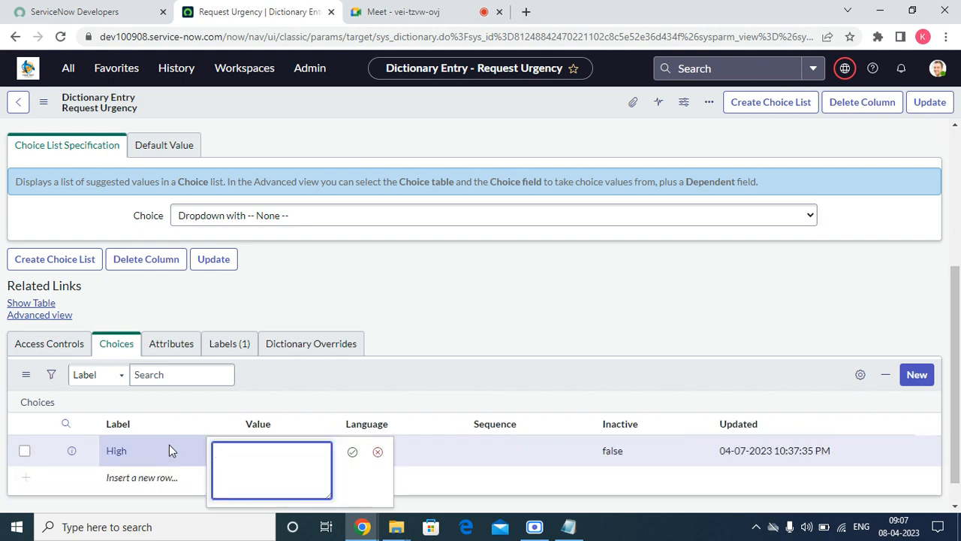
pyautogui.write('high')
pyautogui.press('Tab')
pyautogui.press('Tab')
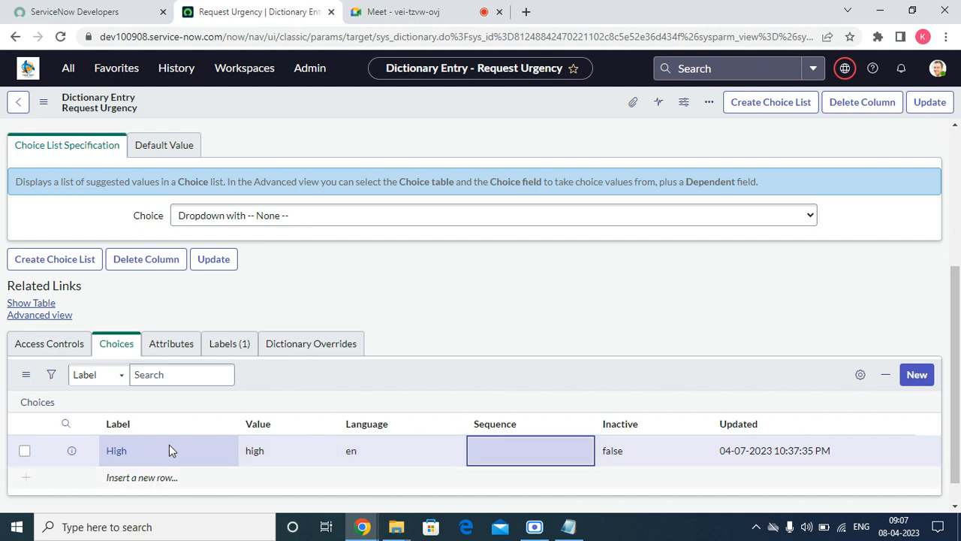
pyautogui.write('100')
pyautogui.press('Tab')
pyautogui.press('Tab')
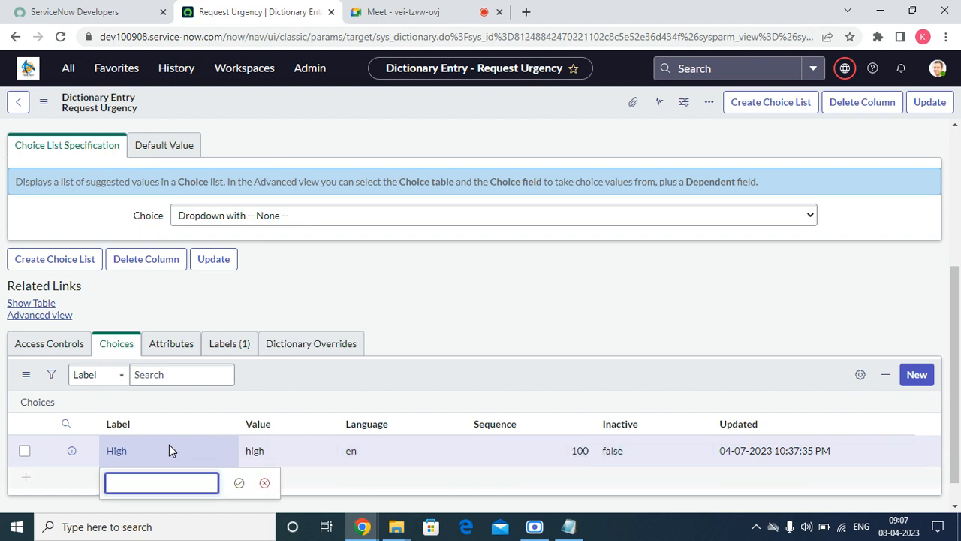
# Add a second Request Urgency choice labelled Medium with the value medium and sequence 200.
pyautogui.write('Medium')
pyautogui.press('Tab')
pyautogui.press('Return')
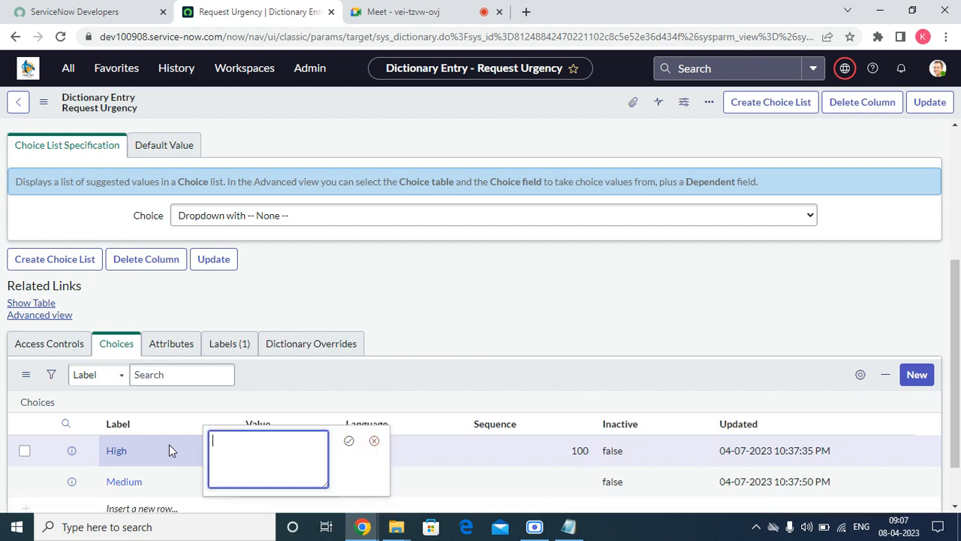
pyautogui.write('medium')
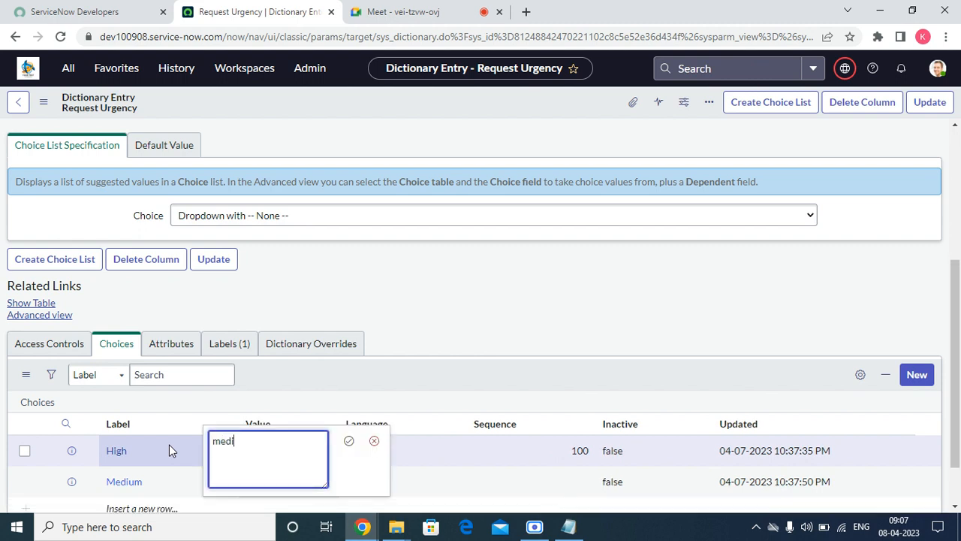
pyautogui.press('Tab')
pyautogui.press('Return')
pyautogui.press('Tab')
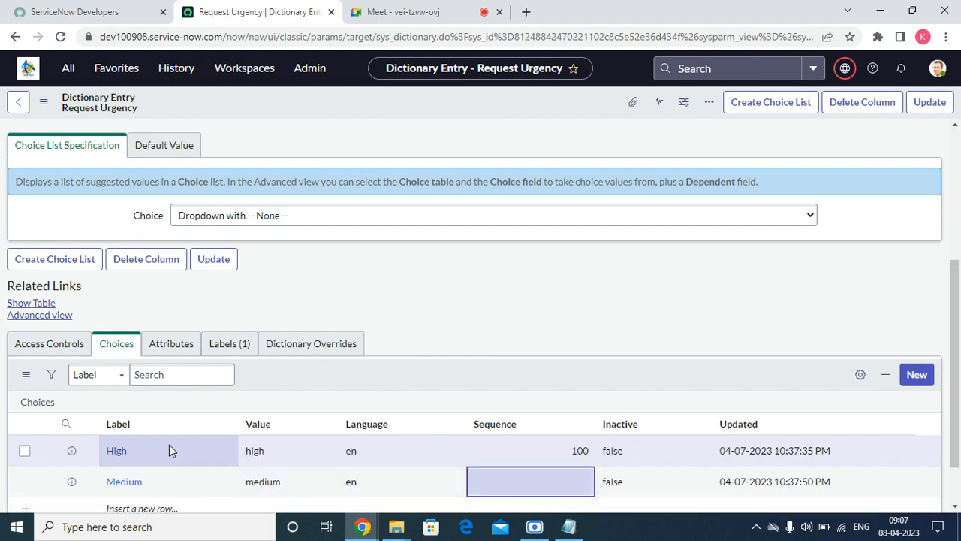
pyautogui.press('Return')
pyautogui.write('20')
pyautogui.press('Tab')
pyautogui.press('Tab')
pyautogui.press('Tab')
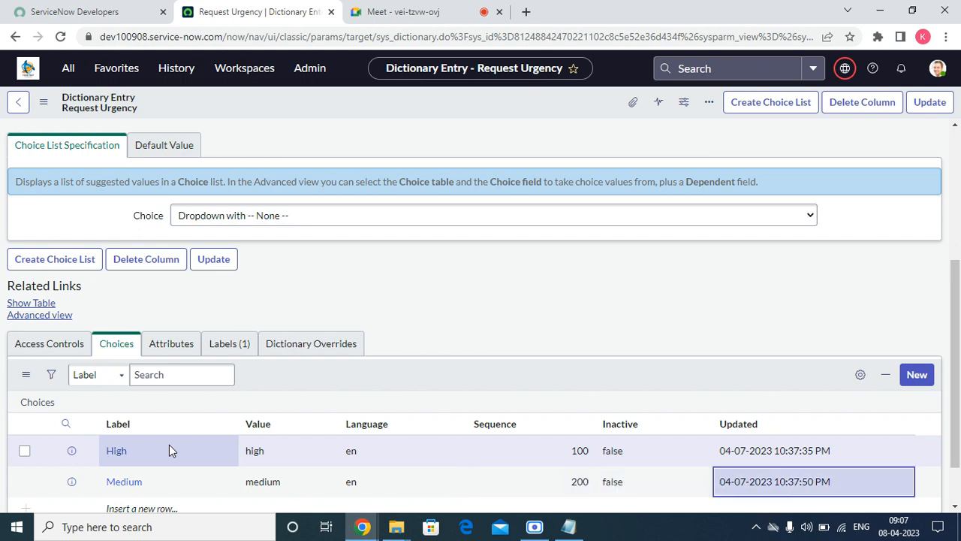
# Add a third Request Urgency choice labelled Low with the value low.
pyautogui.press('Return')
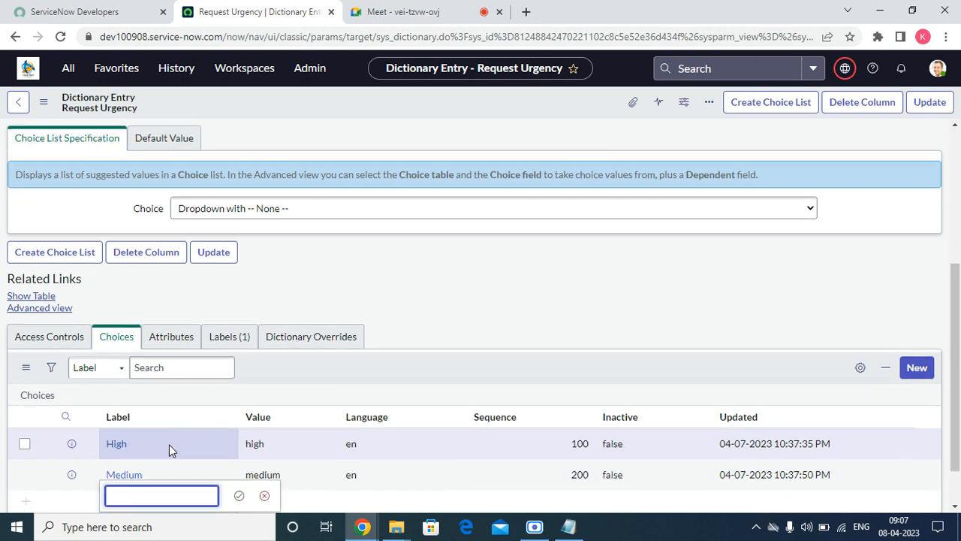
pyautogui.write('Low')
pyautogui.press('Tab')
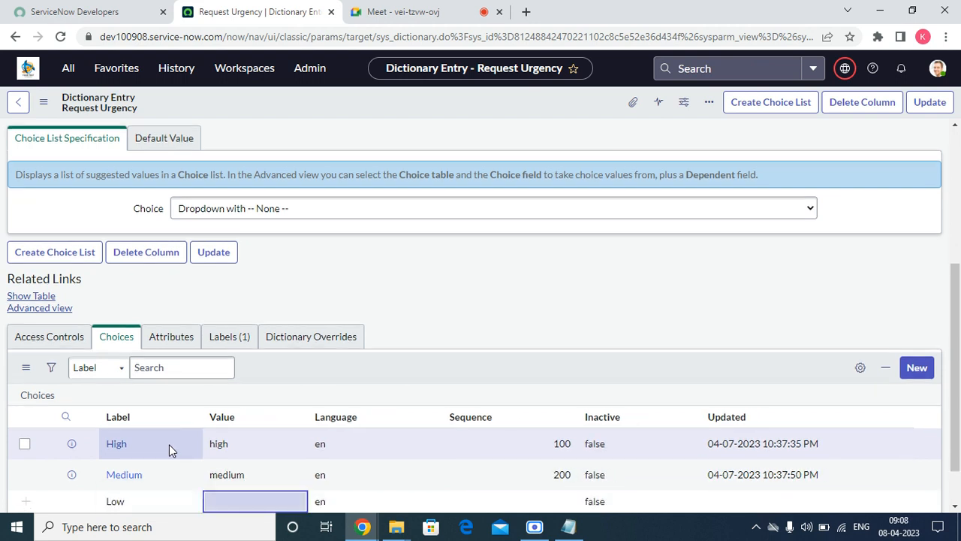
pyautogui.press('Return')
pyautogui.write('low')
pyautogui.press('Tab')
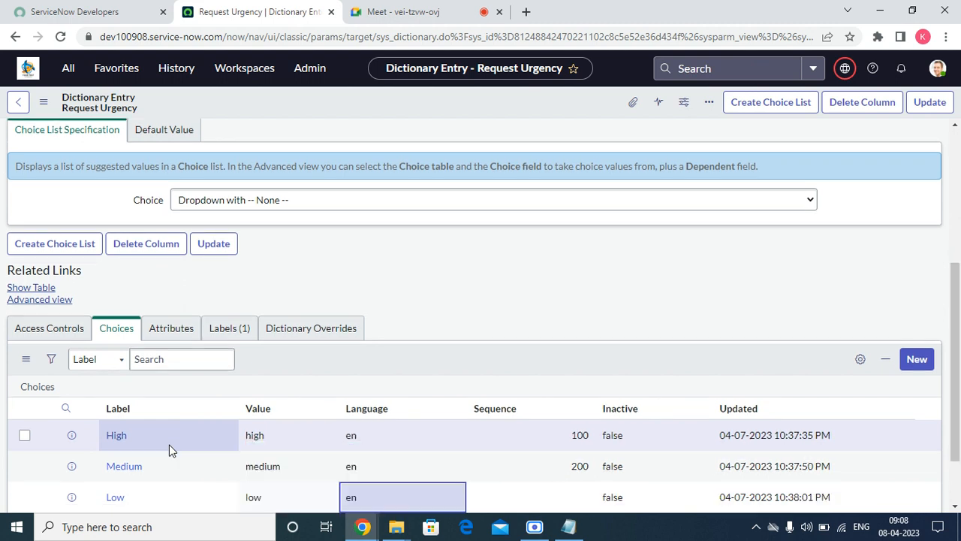
# Set the Low choice's sequence to 300 and update the Request Urgency dictionary entry.
pyautogui.press('Tab')
pyautogui.write('3')
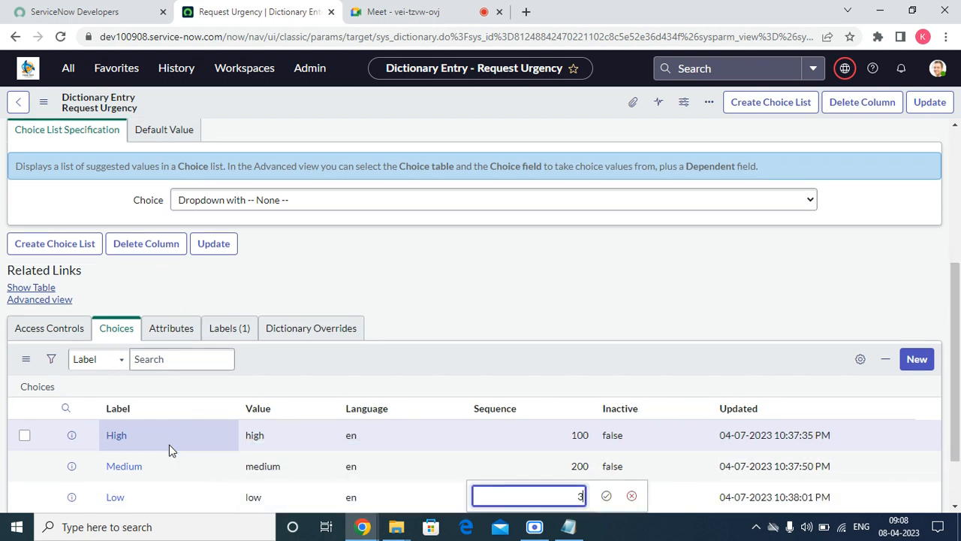
pyautogui.write('00')
pyautogui.scroll(-2, 525, 376)
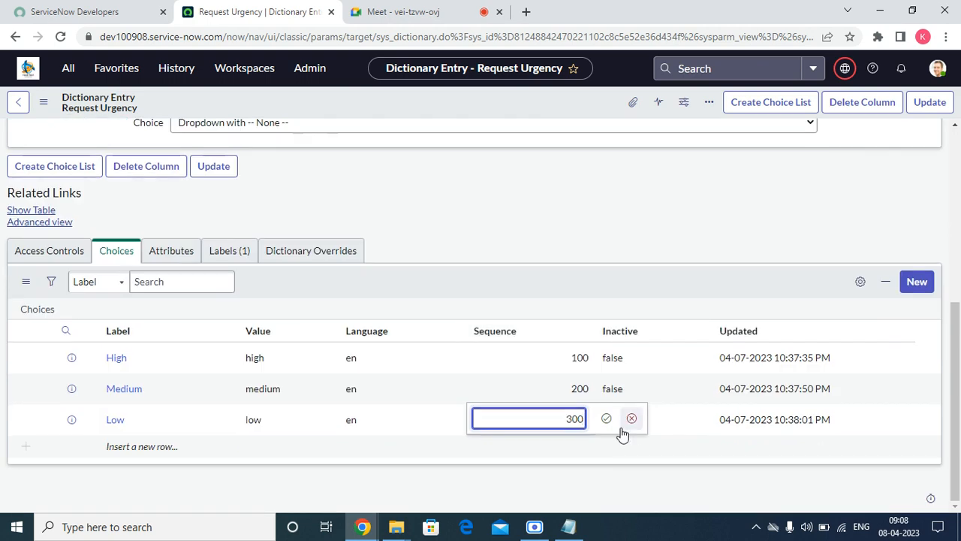
pyautogui.click(607, 419)
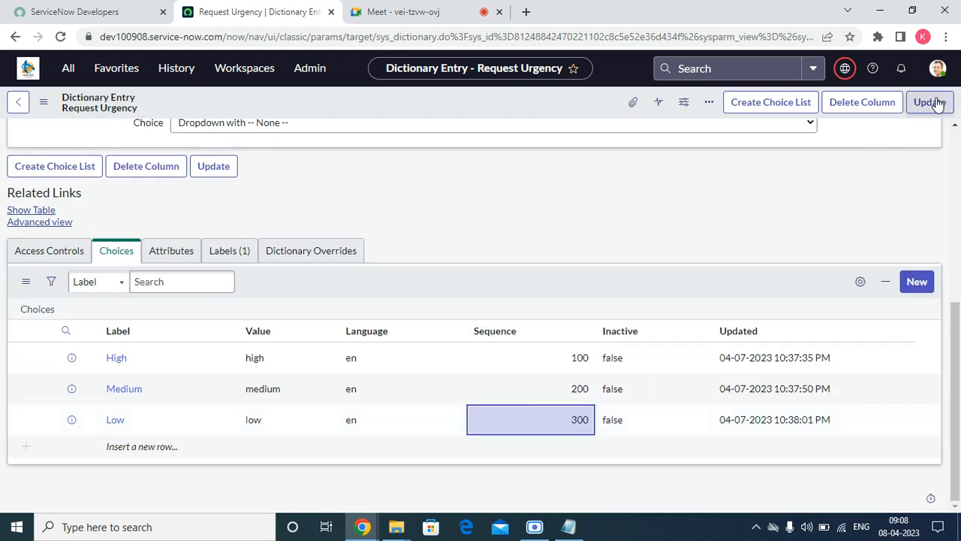
pyautogui.click(928, 101)
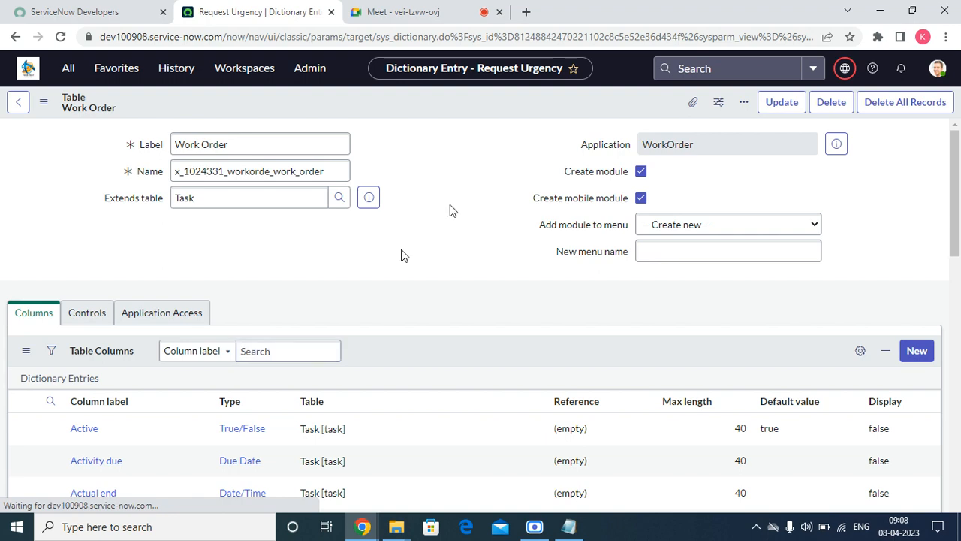
# Define a new Work Order dictionary entry as type Choice with the column label Request Priority.
pyautogui.click(914, 339)
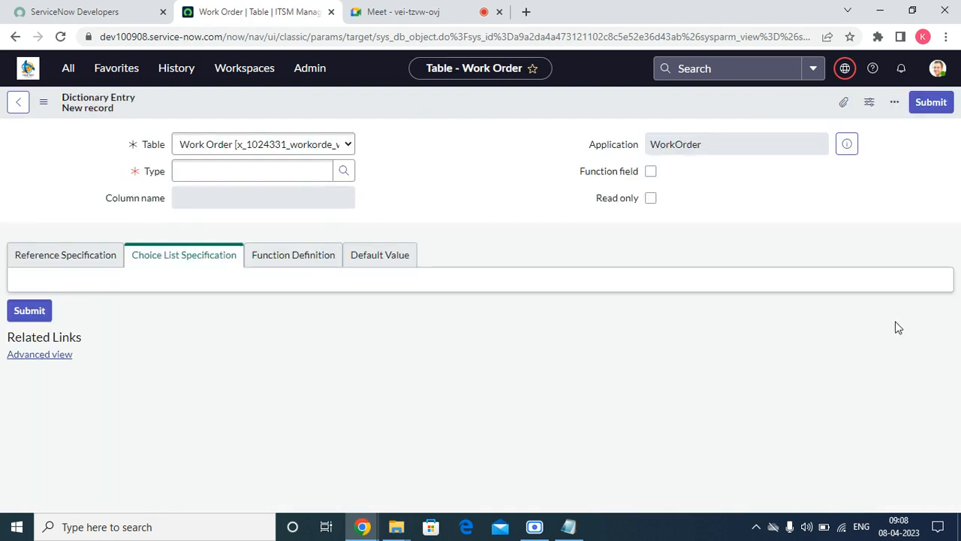
pyautogui.click(209, 226)
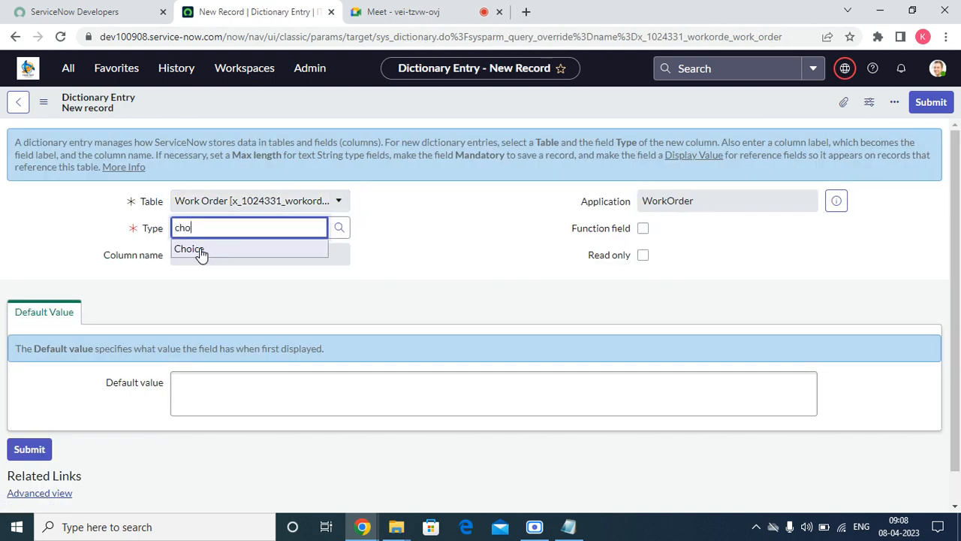
pyautogui.click(199, 248)
pyautogui.write('Request Prio')
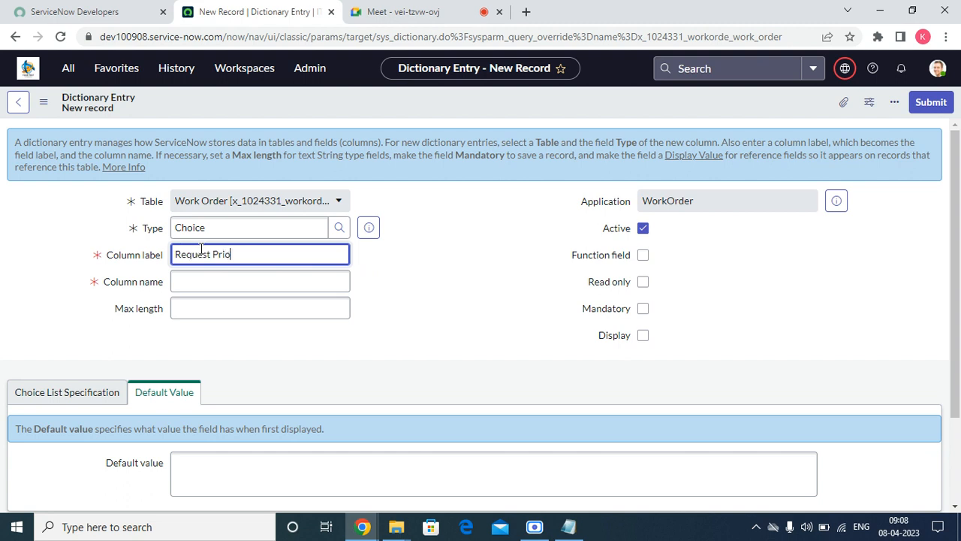
pyautogui.write('rity')
pyautogui.press('Tab')
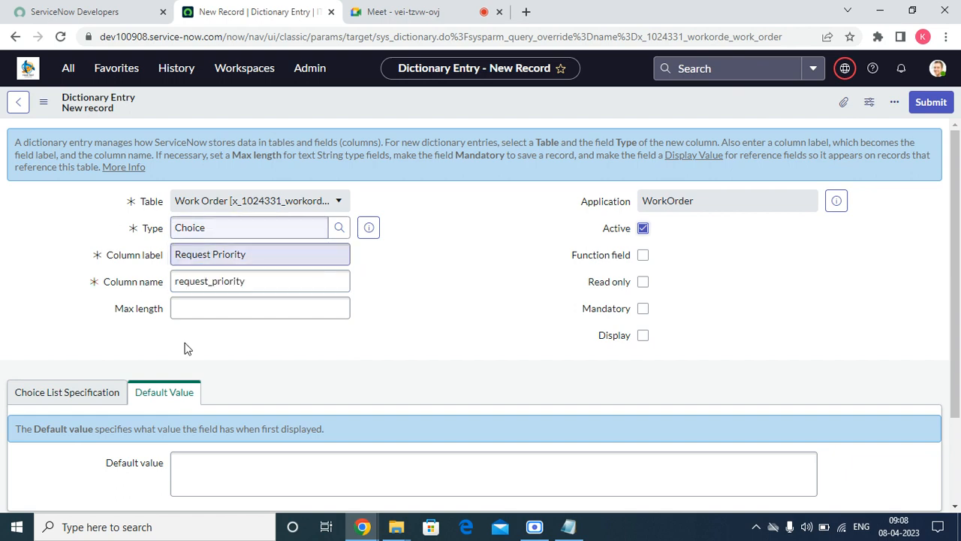
# Set the Request Priority column's choice specification to Dropdown with -- None -- and save the entry.
pyautogui.click(80, 392)
pyautogui.scroll(-2, 184, 353)
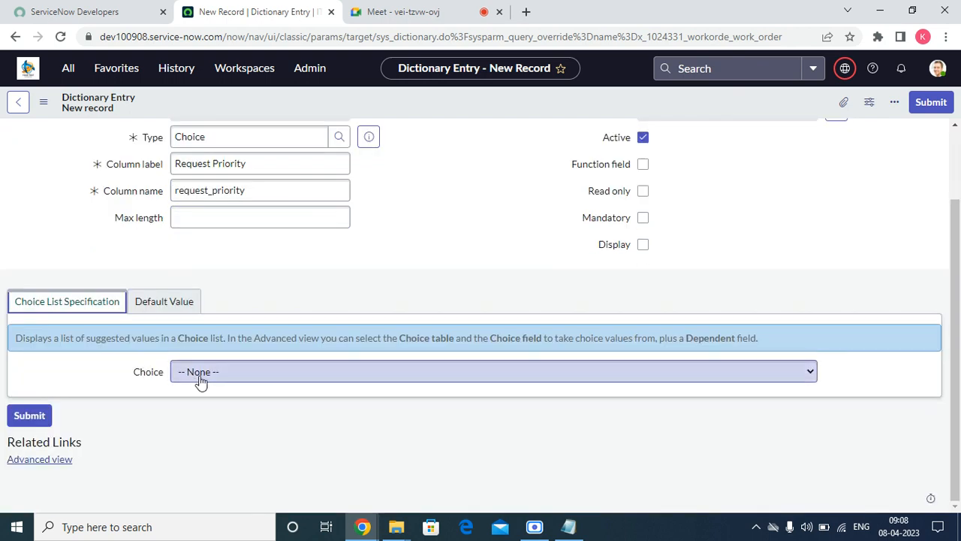
pyautogui.click(201, 373)
pyautogui.click(218, 413)
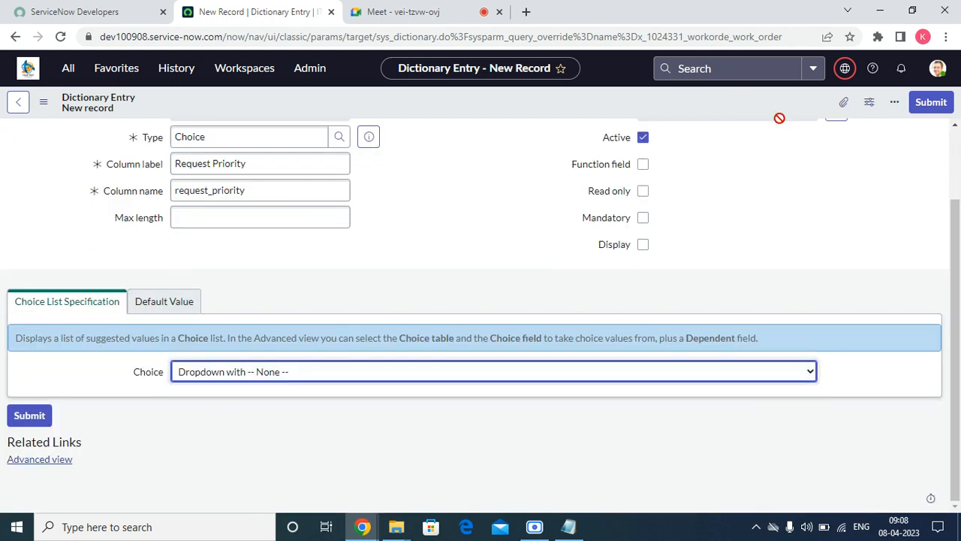
pyautogui.rightClick(810, 106)
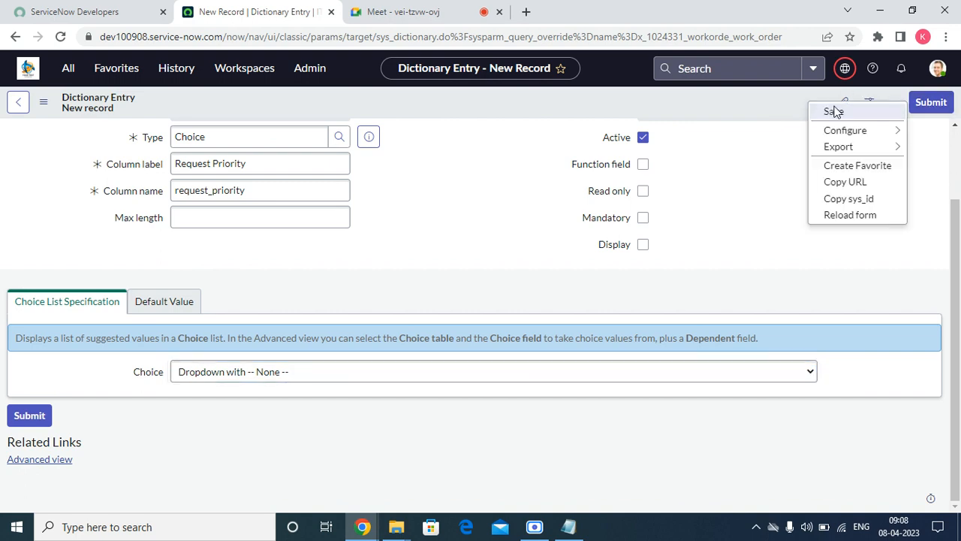
pyautogui.click(832, 112)
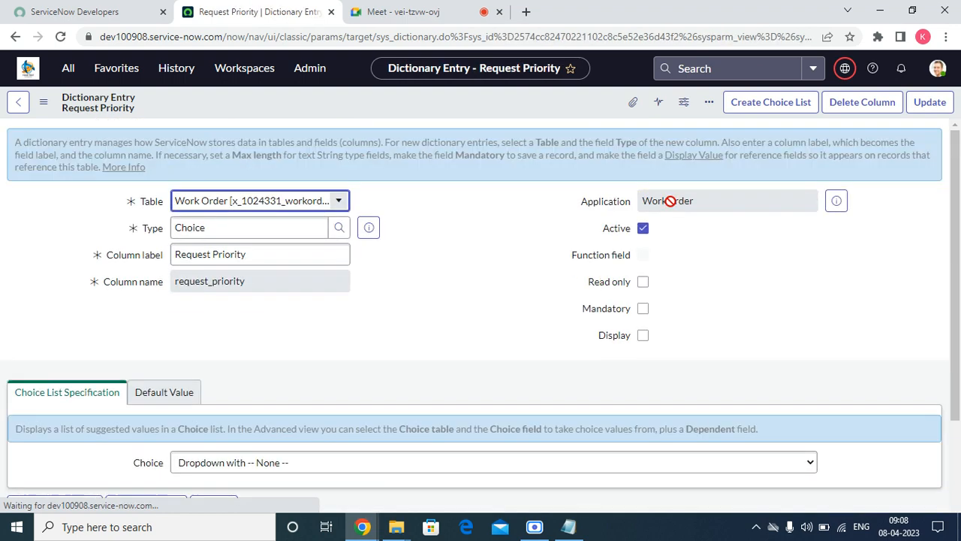
# Make the Request Priority column read only and save the dictionary entry.
pyautogui.click(643, 281)
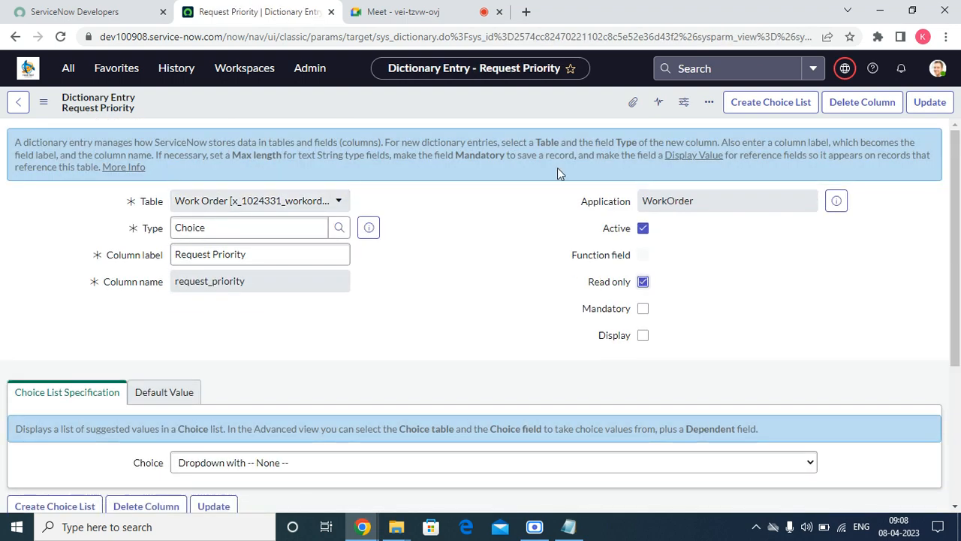
pyautogui.rightClick(515, 95)
pyautogui.click(533, 102)
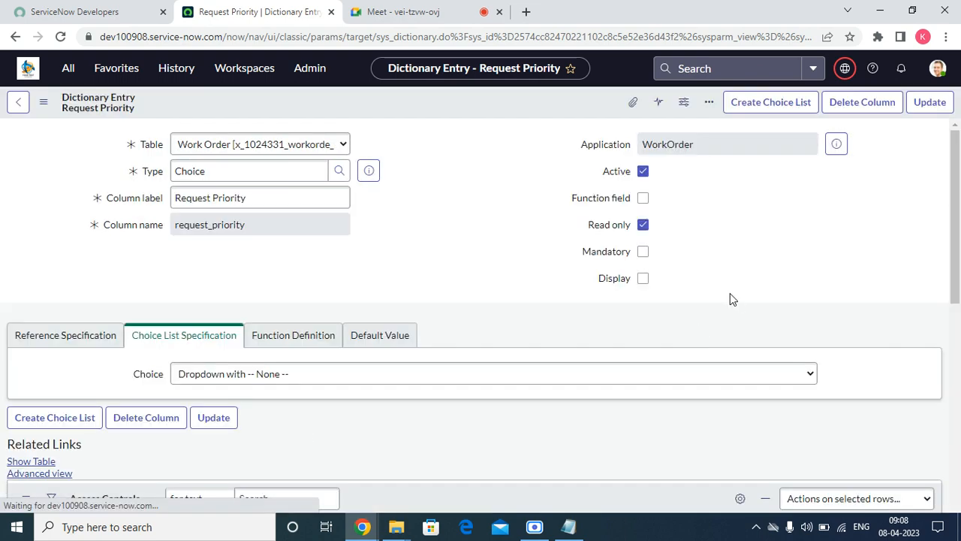
# Add a Request Priority choice labelled Critical with the value critical.
pyautogui.scroll(-2, 728, 294)
pyautogui.scroll(-5, 467, 300)
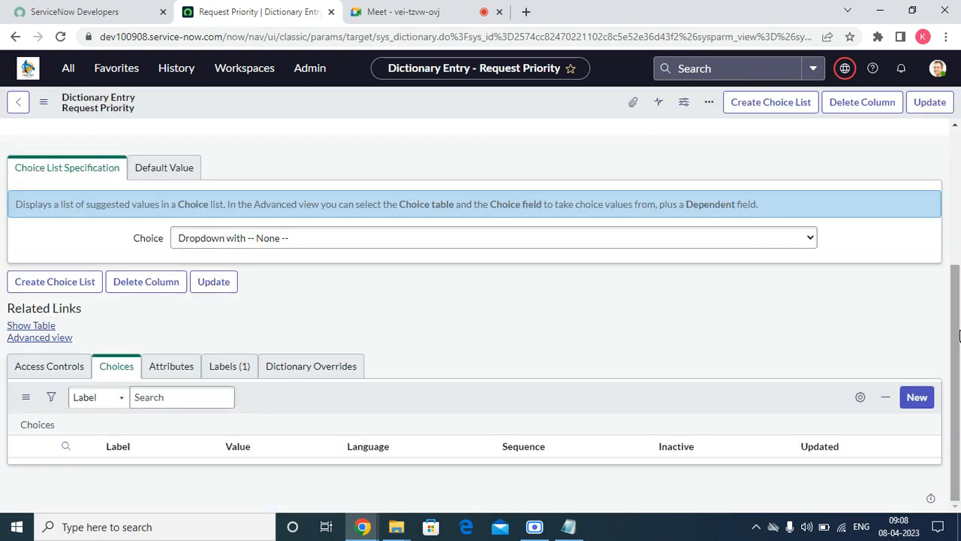
pyautogui.scroll(-1, 145, 476)
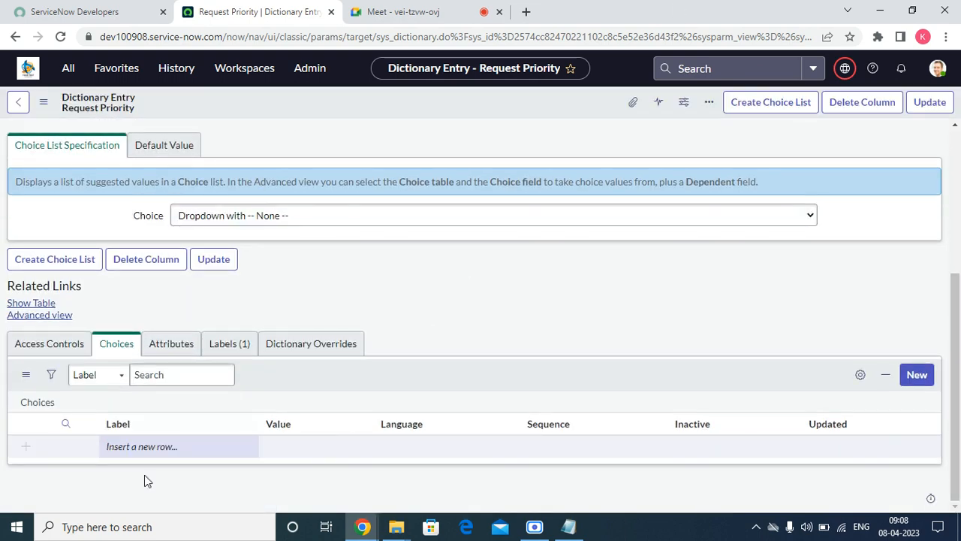
pyautogui.click(118, 451)
pyautogui.click(118, 451)
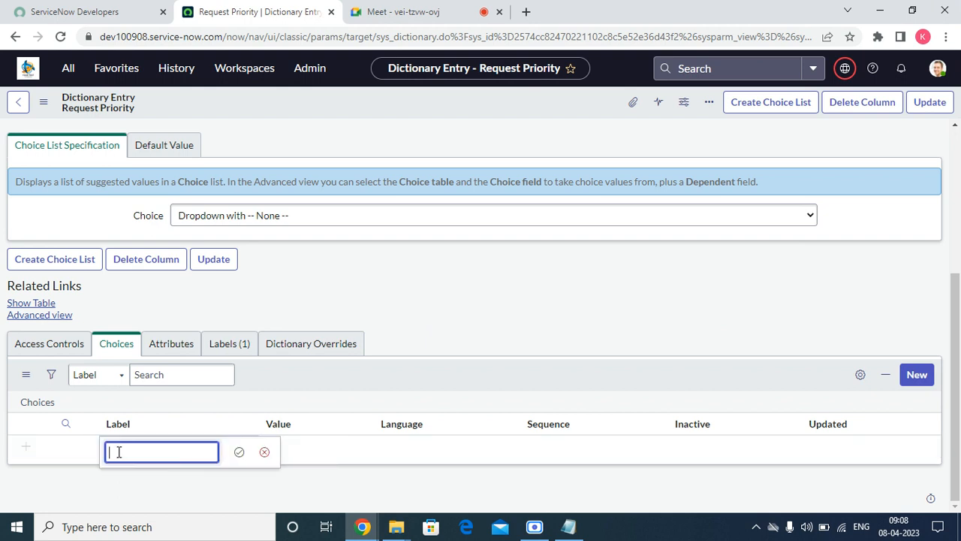
pyautogui.write('Criti')
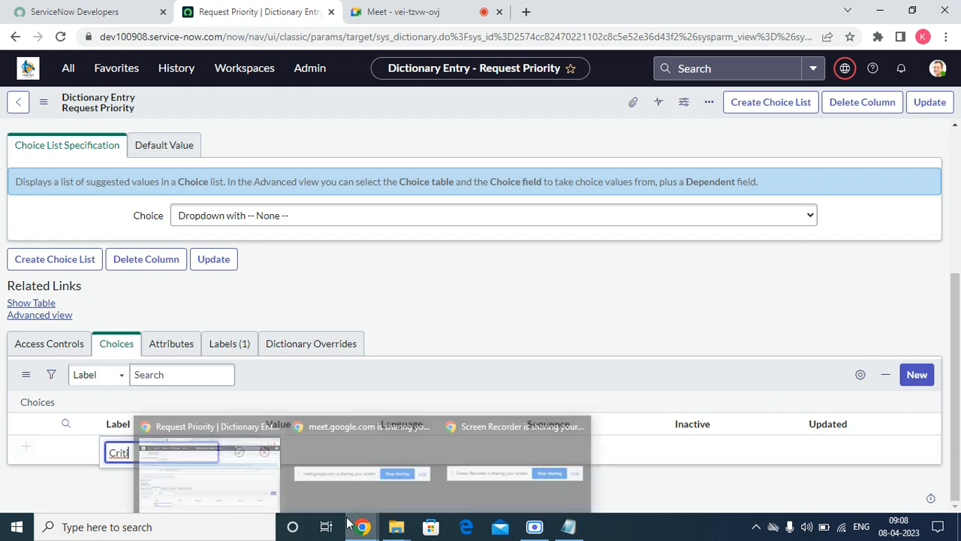
pyautogui.write('cic')
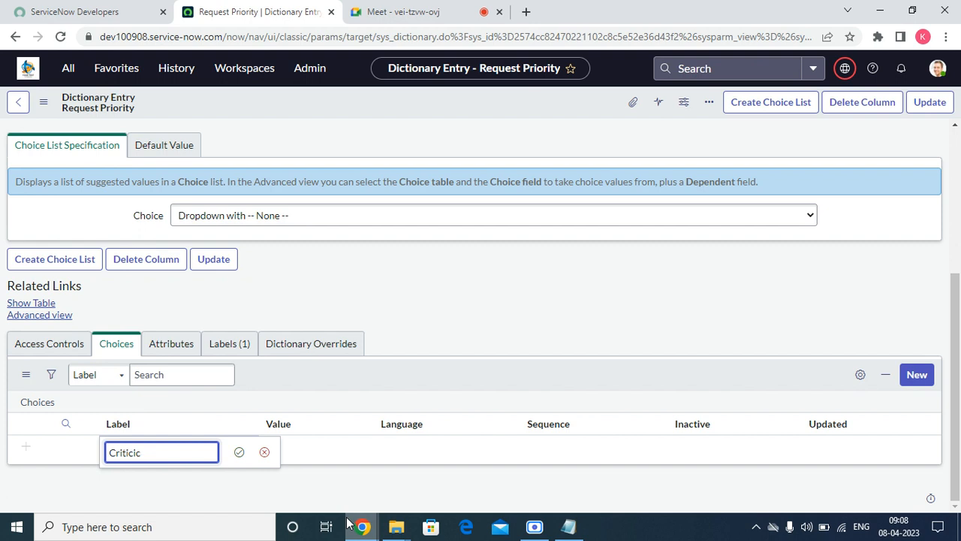
pyautogui.write('all')
pyautogui.press('Tab')
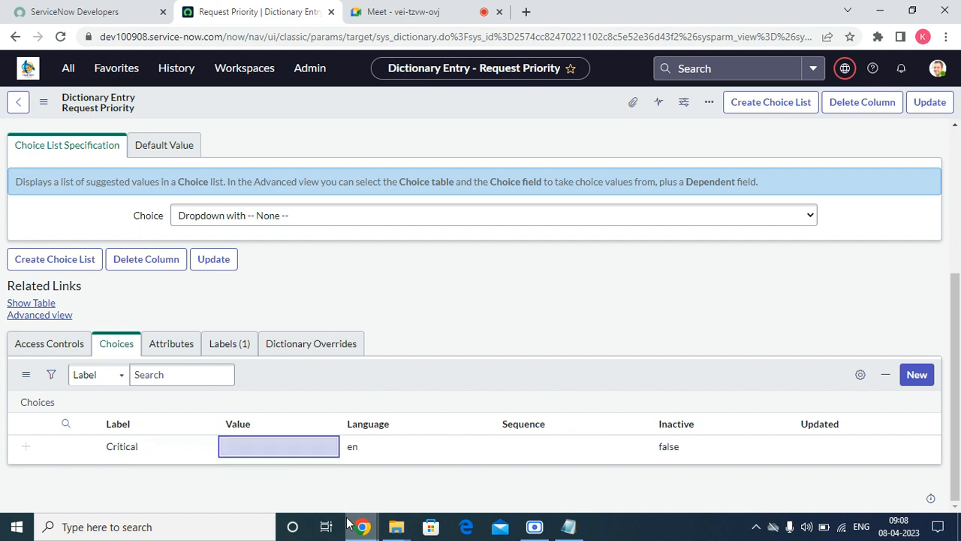
pyautogui.press('Return')
pyautogui.write('crit')
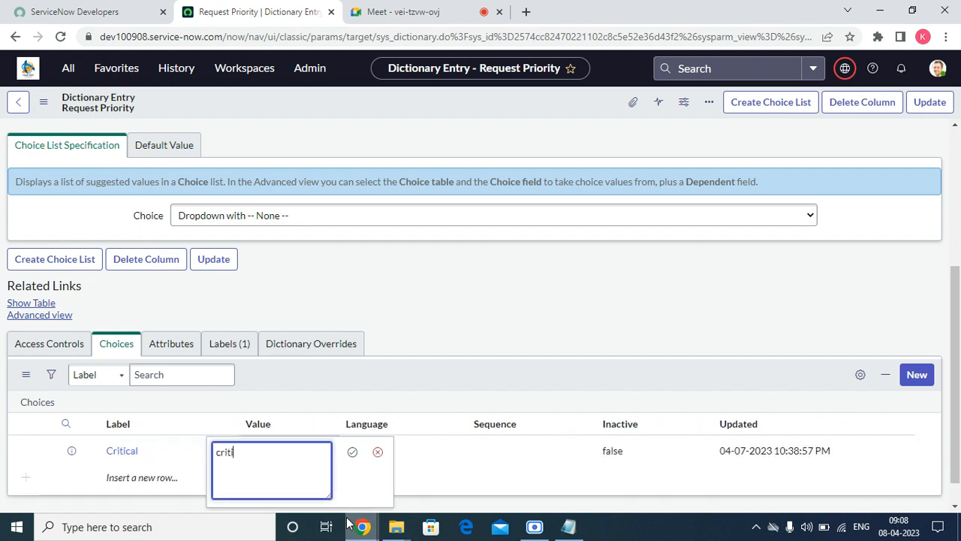
pyautogui.write('ical')
pyautogui.press('Tab')
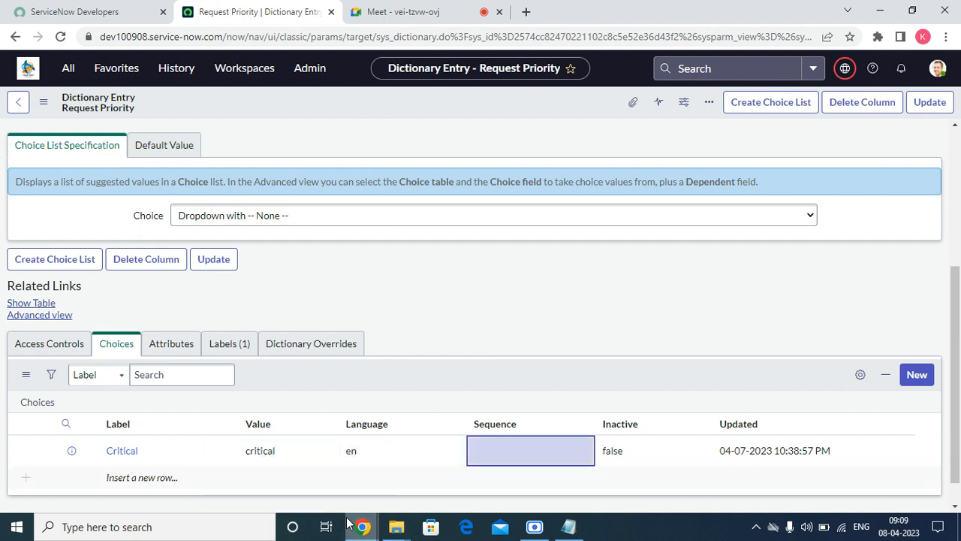
# Set the sequence of the Critical choice to 100.
pyautogui.press('Return')
pyautogui.write('100')
pyautogui.press('Tab')
pyautogui.press('Tab')
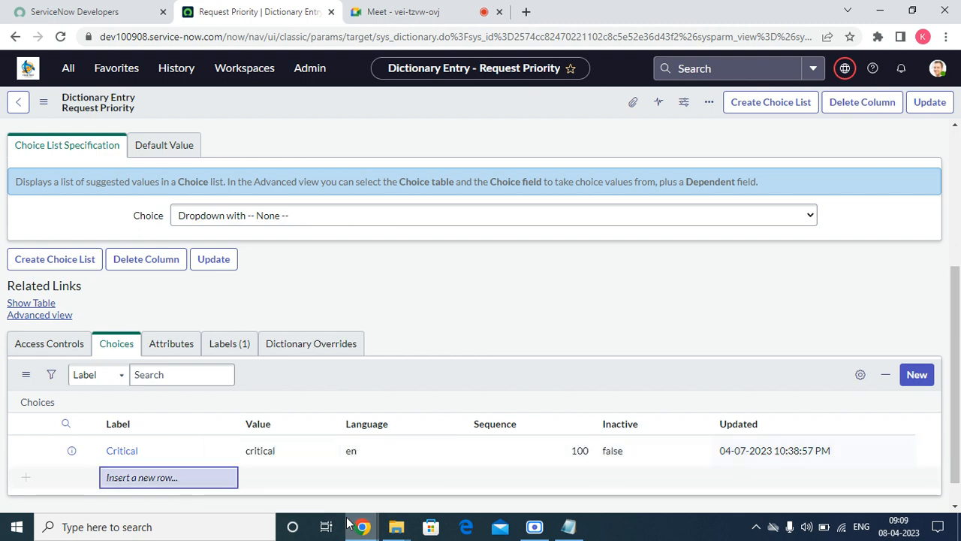
# Add a Request Priority choice labelled High with the value high.
pyautogui.press('Return')
pyautogui.write('High')
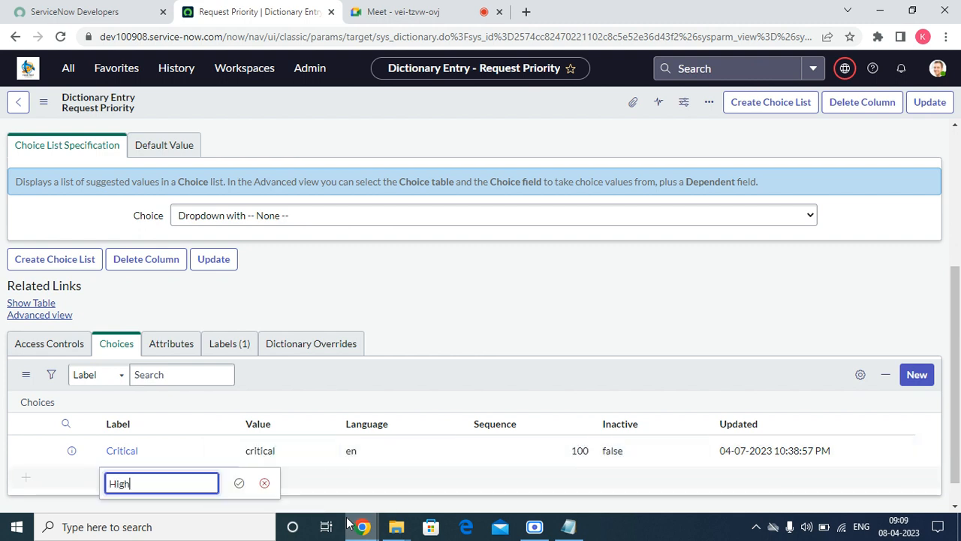
pyautogui.press('Tab')
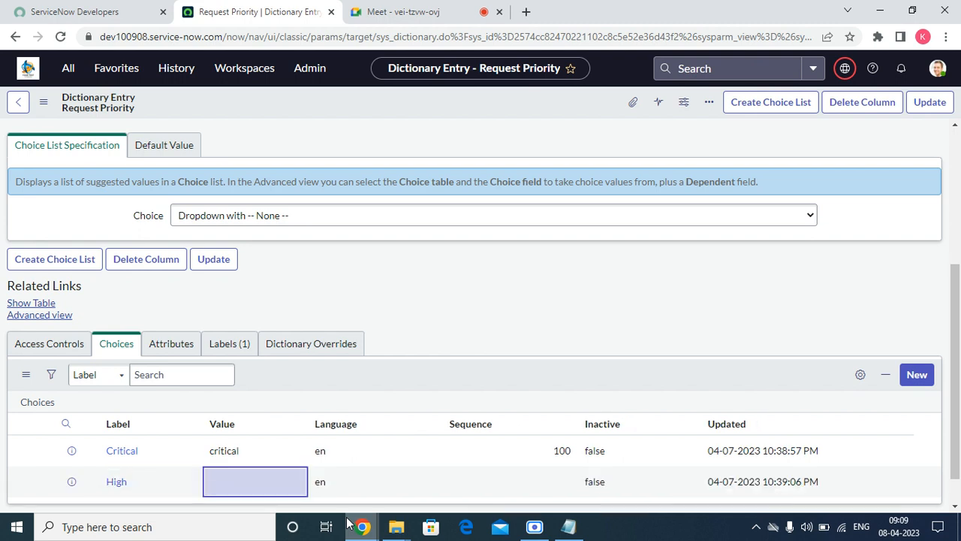
pyautogui.press('Return')
pyautogui.write('high')
pyautogui.press('Tab')
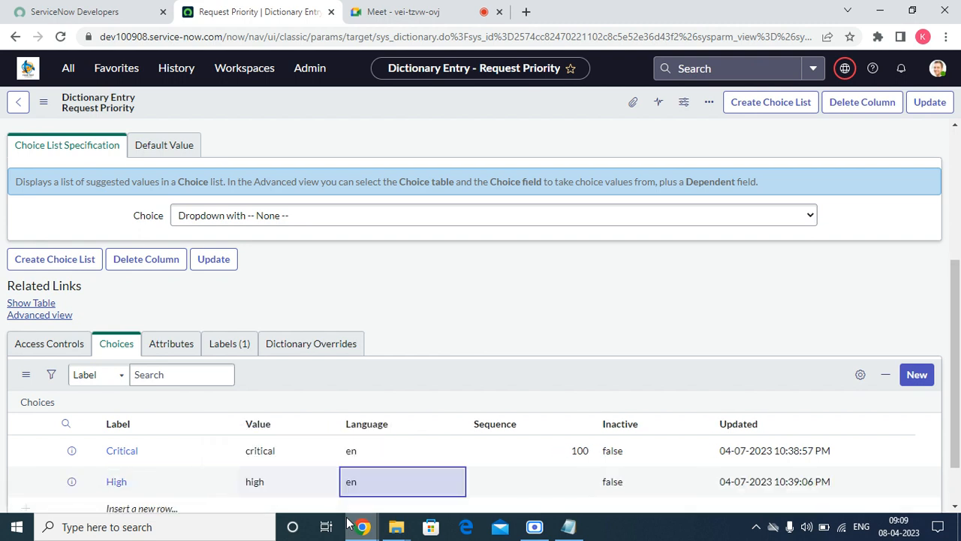
# Set the sequence of the High choice to 200.
pyautogui.press('Tab')
pyautogui.press('Return')
pyautogui.write('10')
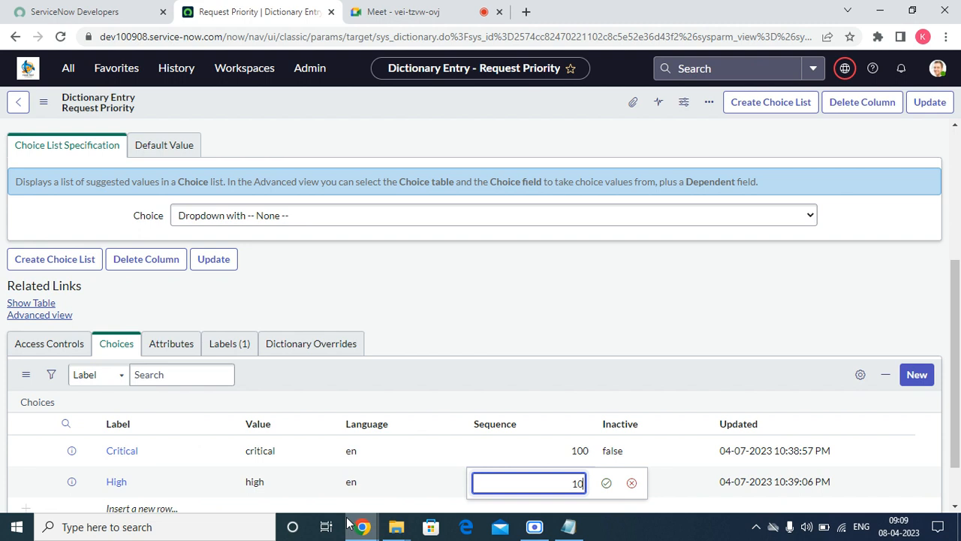
pyautogui.press('BackSpace')
pyautogui.press('BackSpace')
pyautogui.write('200')
pyautogui.press('Tab')
pyautogui.press('Tab')
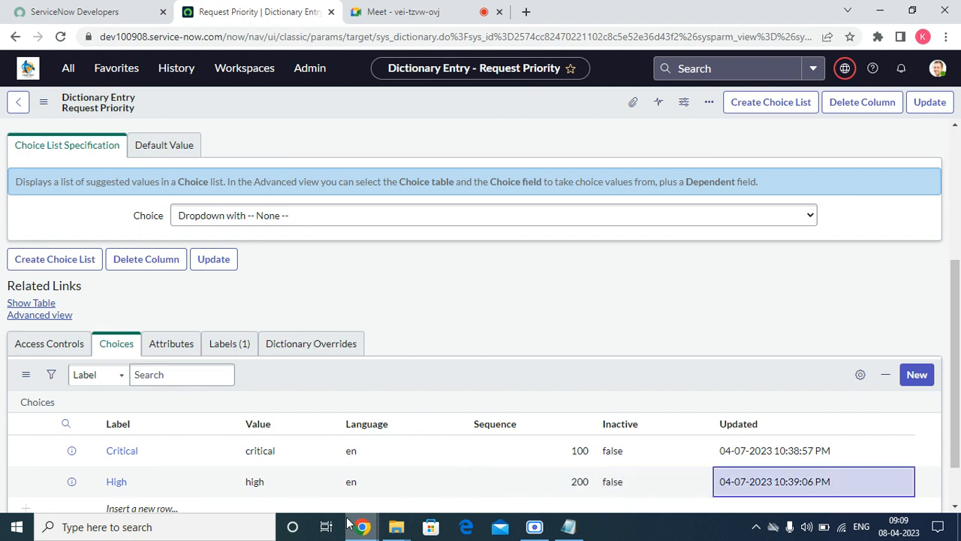
# Add a Request Priority choice labelled Medium with the value medium.
pyautogui.press('Tab')
pyautogui.write('Medium')
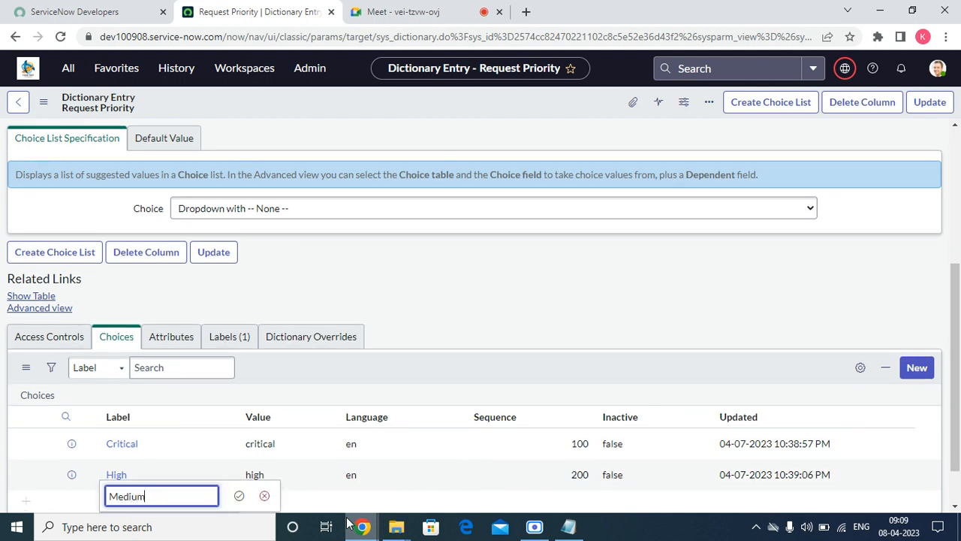
pyautogui.press('Tab')
pyautogui.press('Return')
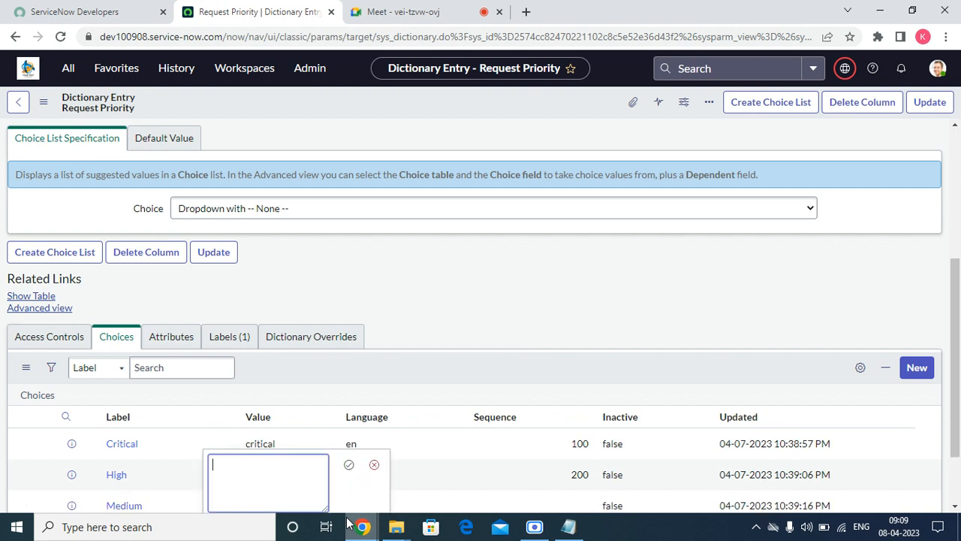
pyautogui.write('M')
pyautogui.press('BackSpace')
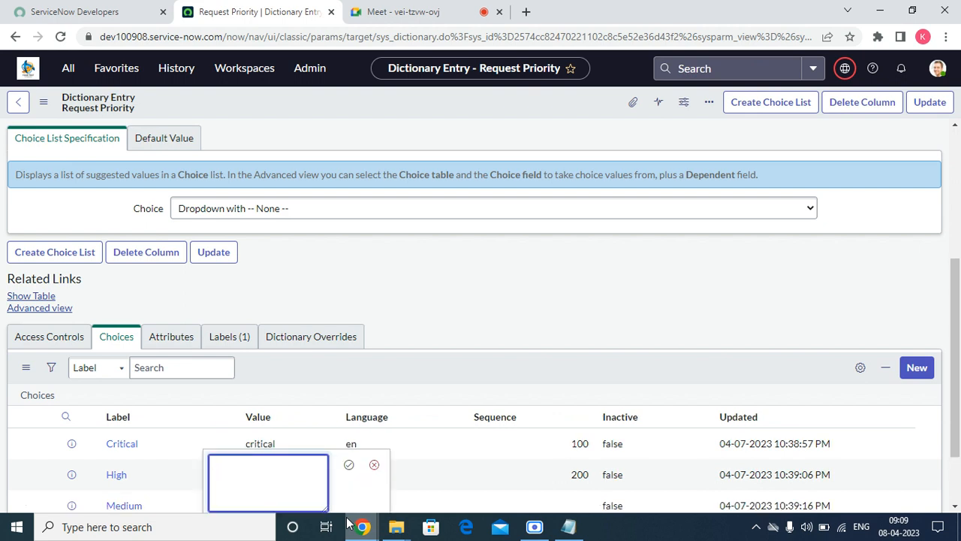
pyautogui.write('medium')
pyautogui.press('Tab')
# Set the sequence of the Medium choice to 300.
pyautogui.press('Tab')
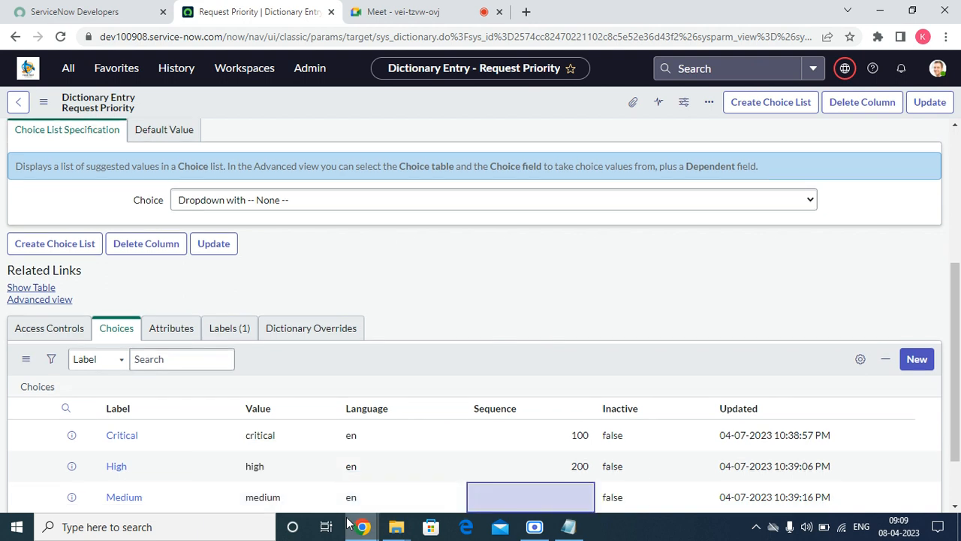
pyautogui.press('Return')
pyautogui.press('Tab')
pyautogui.press('Tab')
pyautogui.press('Tab')
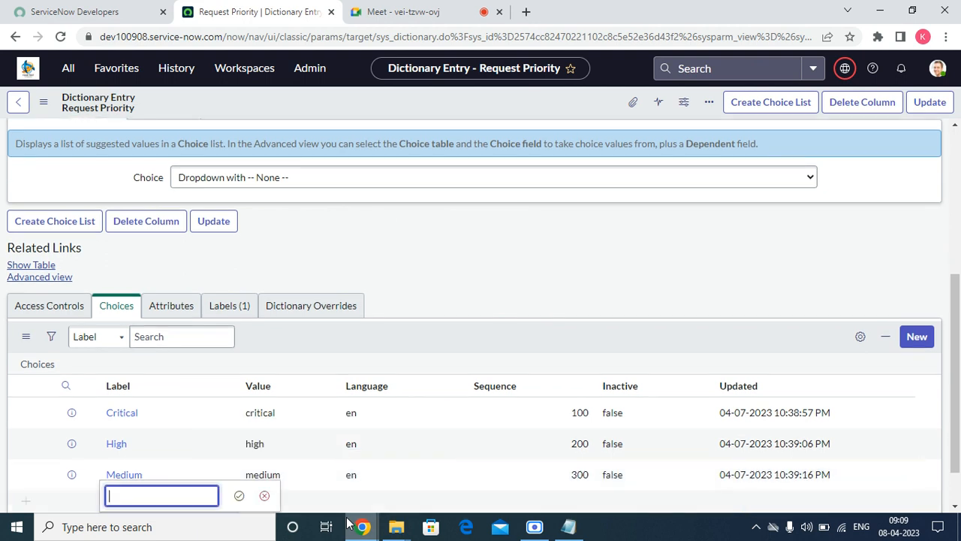
# Add a Request Priority choice labelled Low with the value low and sequence 400.
pyautogui.write('Low')
pyautogui.press('Tab')
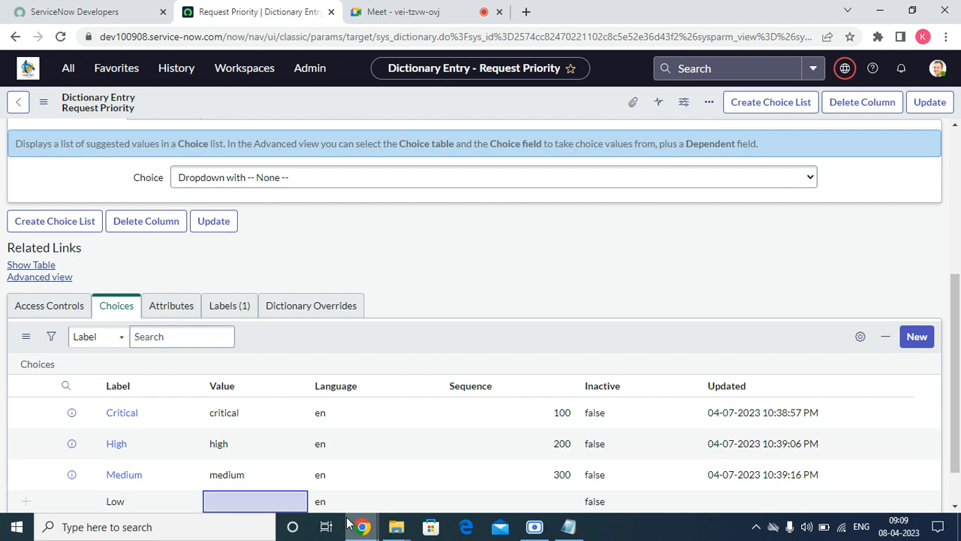
pyautogui.press('Return')
pyautogui.write('low')
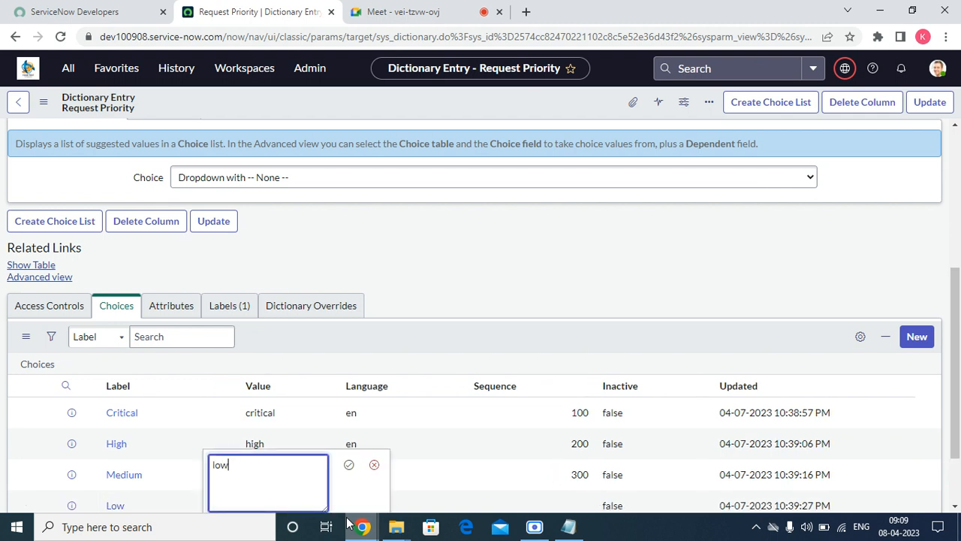
pyautogui.press('Tab')
pyautogui.press('Return')
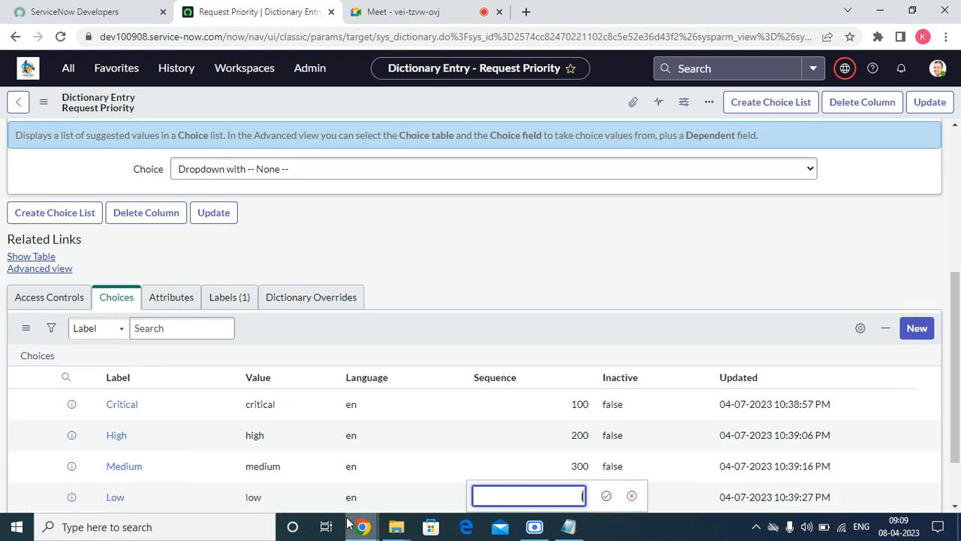
pyautogui.write('400')
pyautogui.press('Tab')
pyautogui.press('Tab')
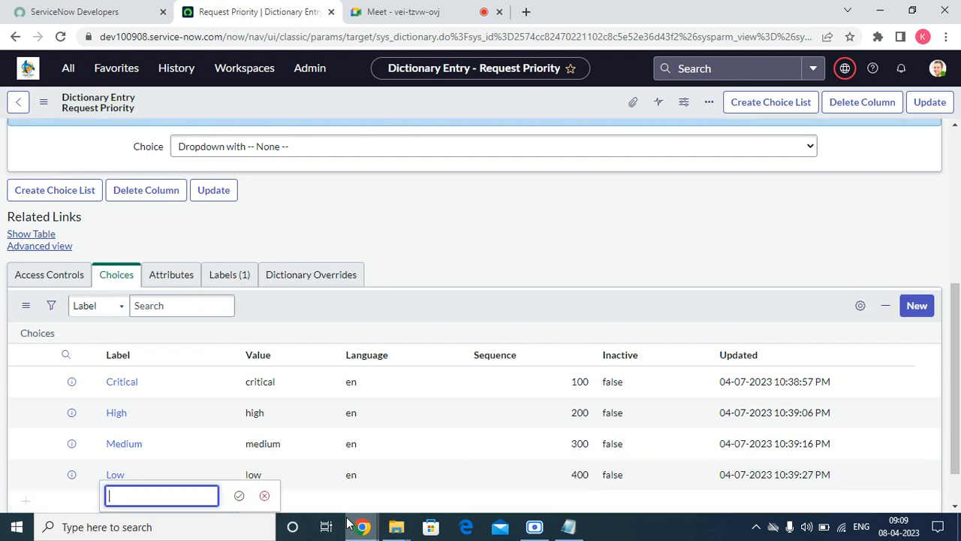
# Add a Request Priority choice labelled Planning with value planning and sequence 500, and save the dictionary entry.
pyautogui.write('Planning')
pyautogui.press('Tab')
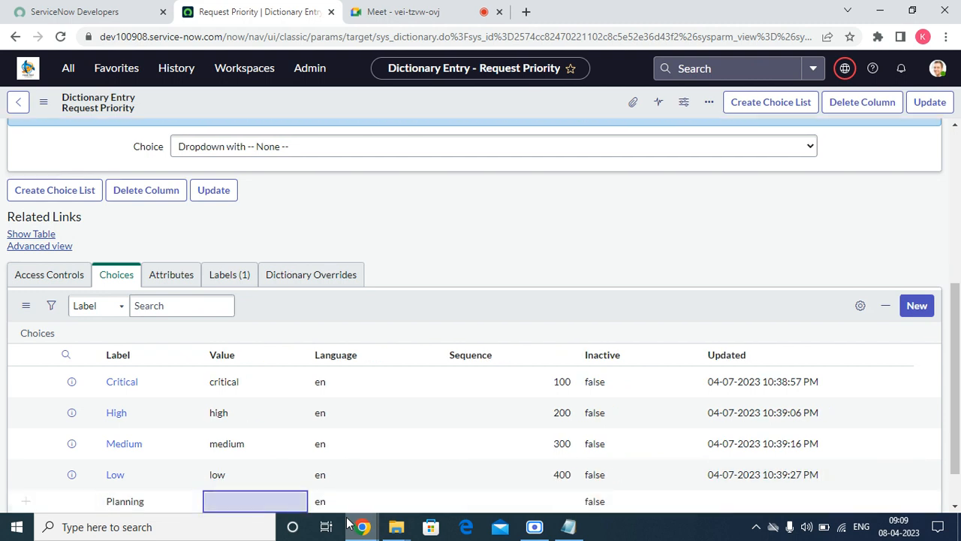
pyautogui.write('planning')
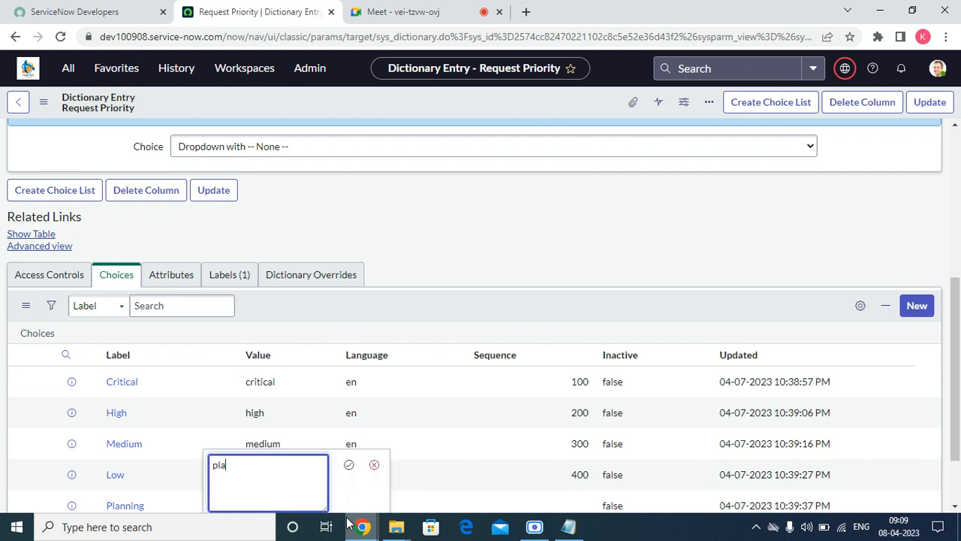
pyautogui.press('Tab')
pyautogui.press('Tab')
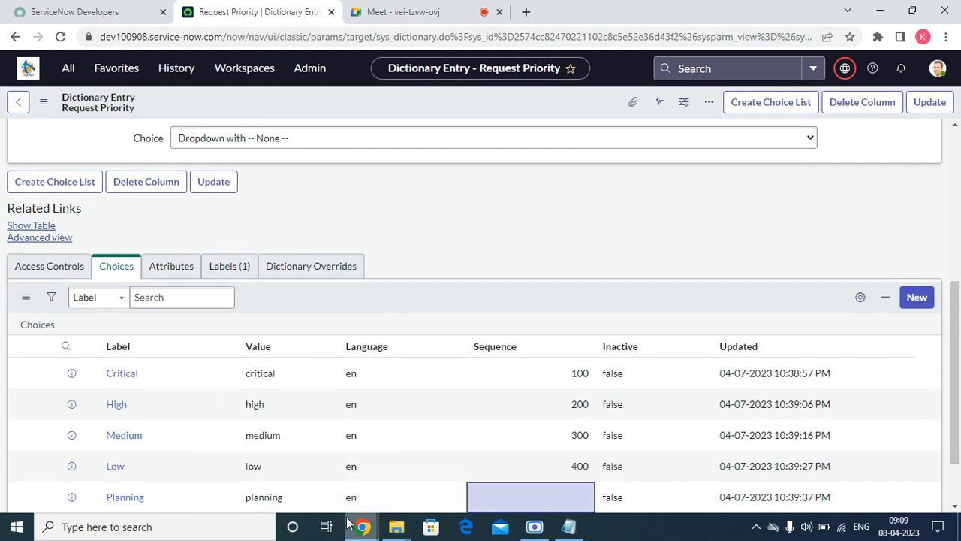
pyautogui.write('500')
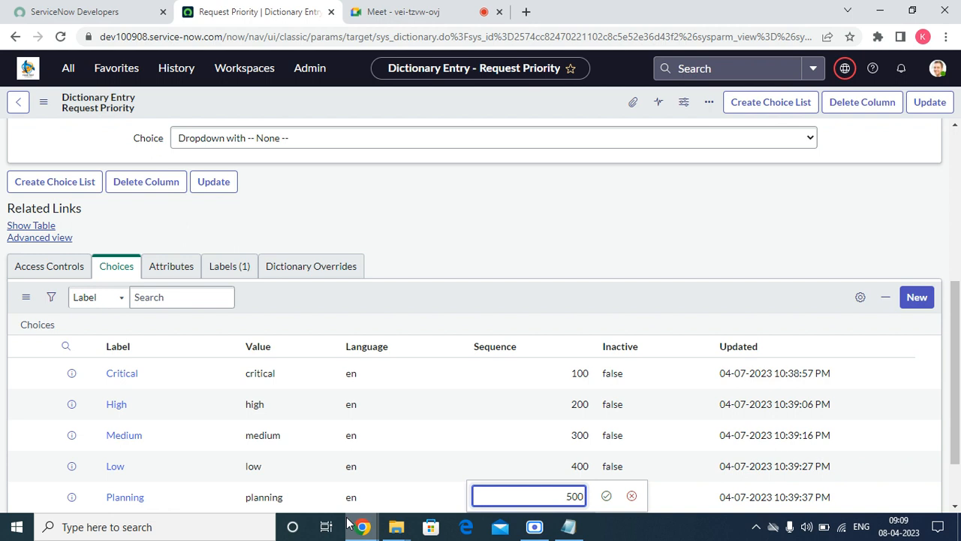
pyautogui.click(606, 495)
pyautogui.scroll(5, 751, 301)
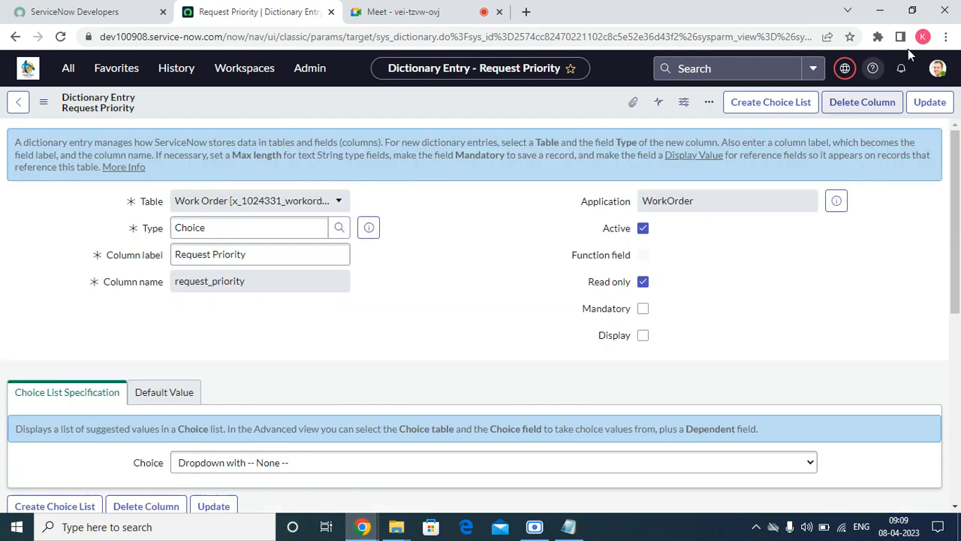
pyautogui.click(930, 102)
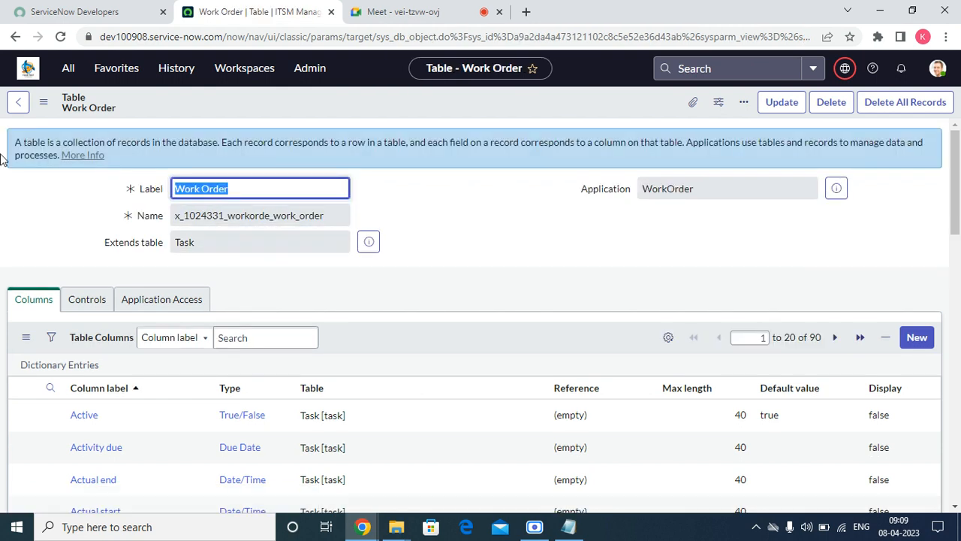
# Open the Work Orders list from the favorites and open the work order in the Review state to check its new request fields.
pyautogui.click(115, 69)
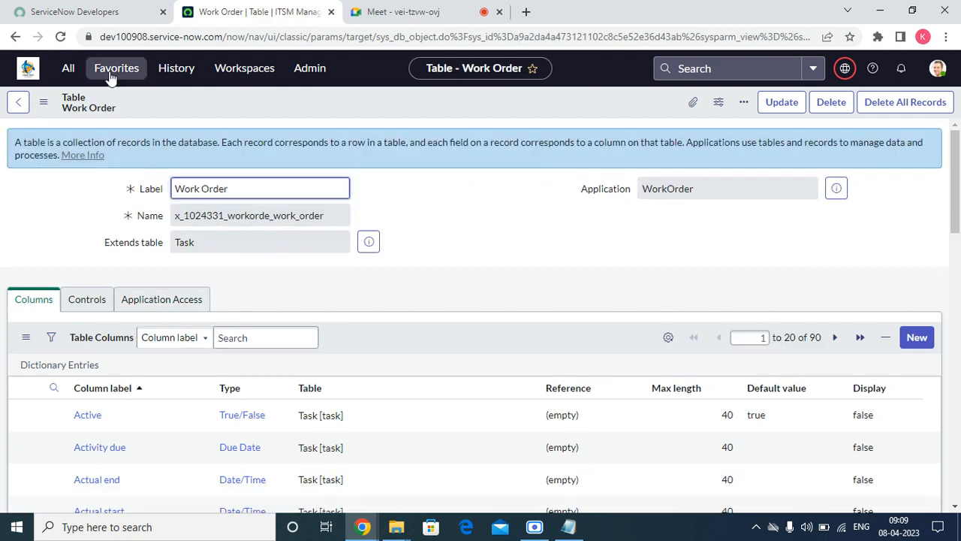
pyautogui.click(90, 298)
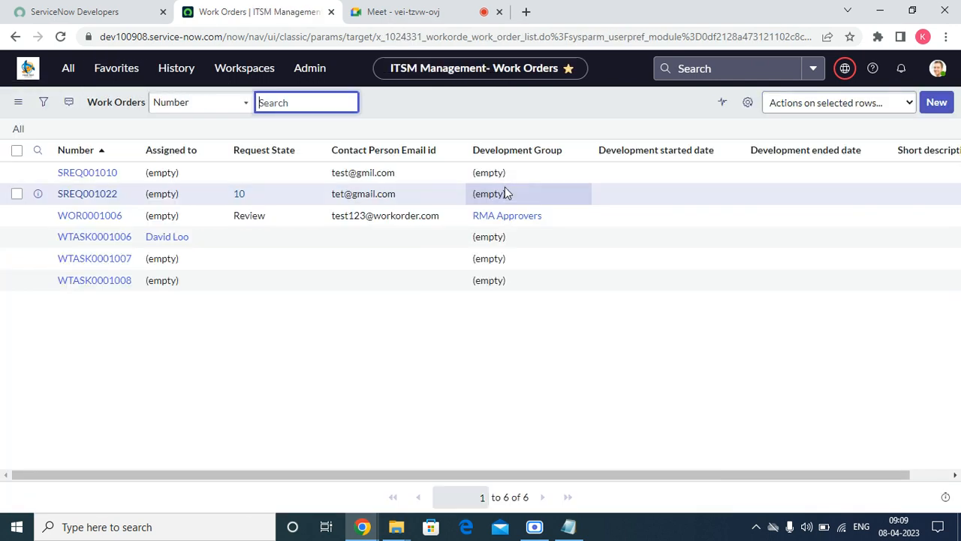
pyautogui.click(73, 217)
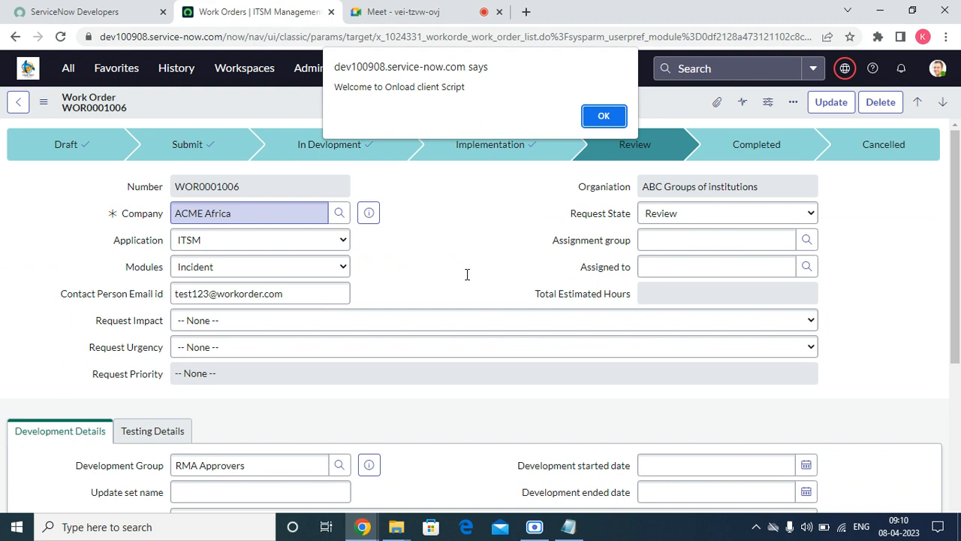
pyautogui.click(604, 115)
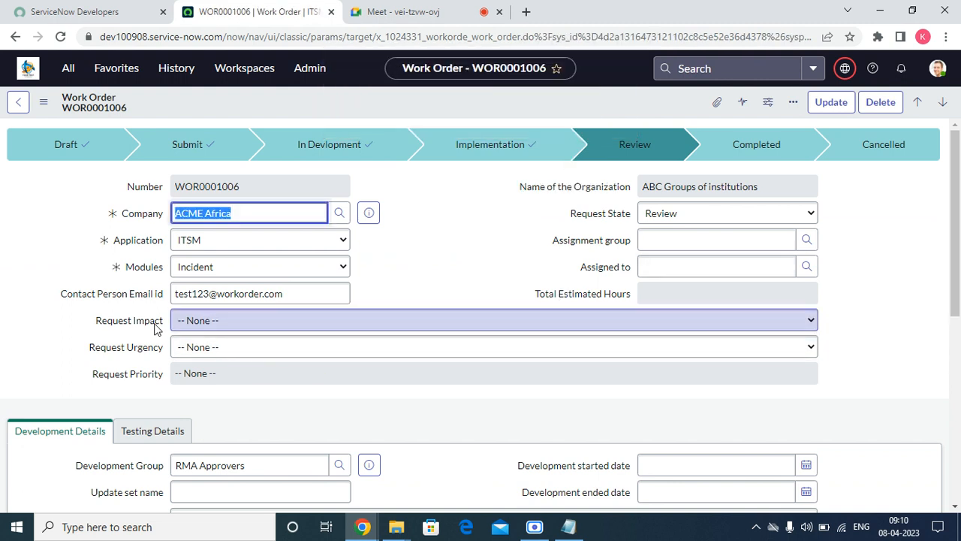
pyautogui.click(217, 346)
pyautogui.click(280, 335)
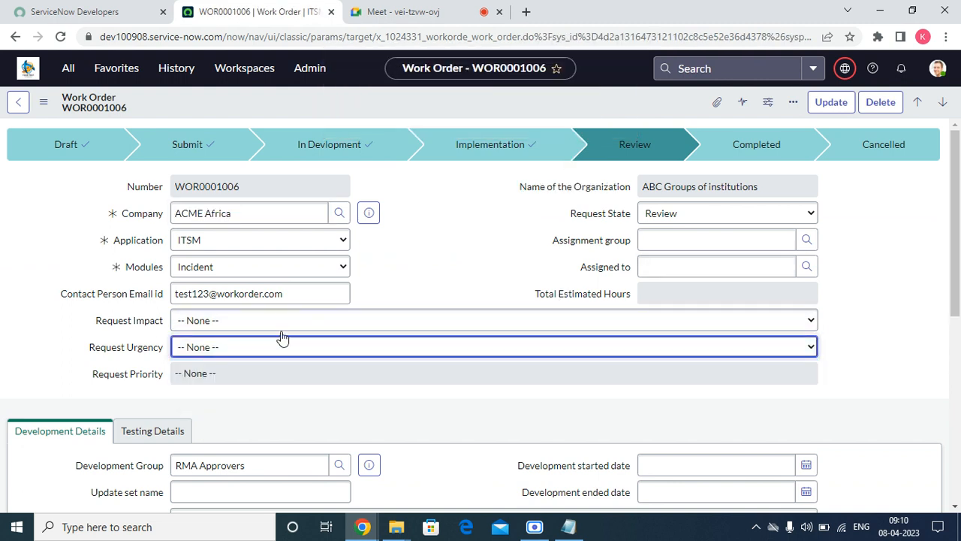
# Open the form layout configuration of the Work Order form.
pyautogui.click(492, 214)
pyautogui.rightClick(403, 98)
pyautogui.moveTo(439, 155)
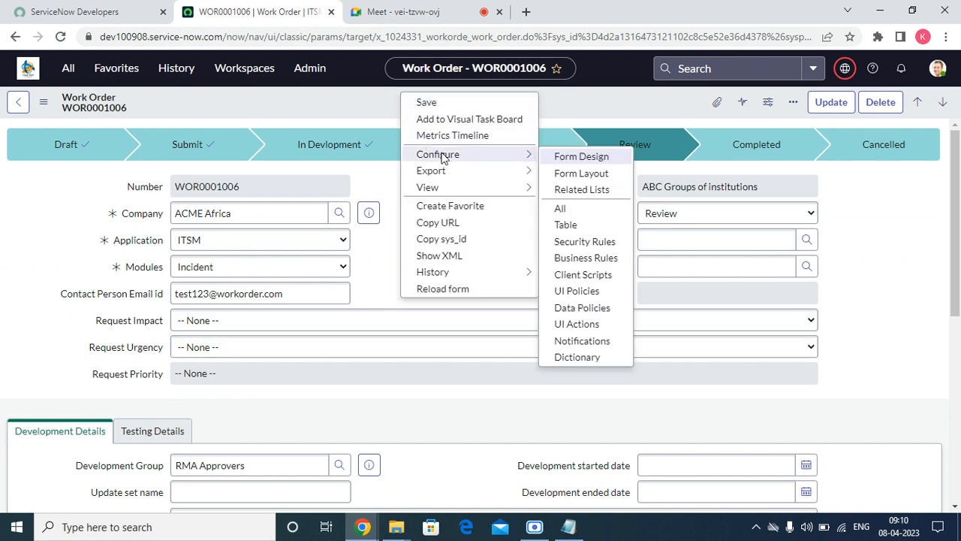
pyautogui.click(597, 170)
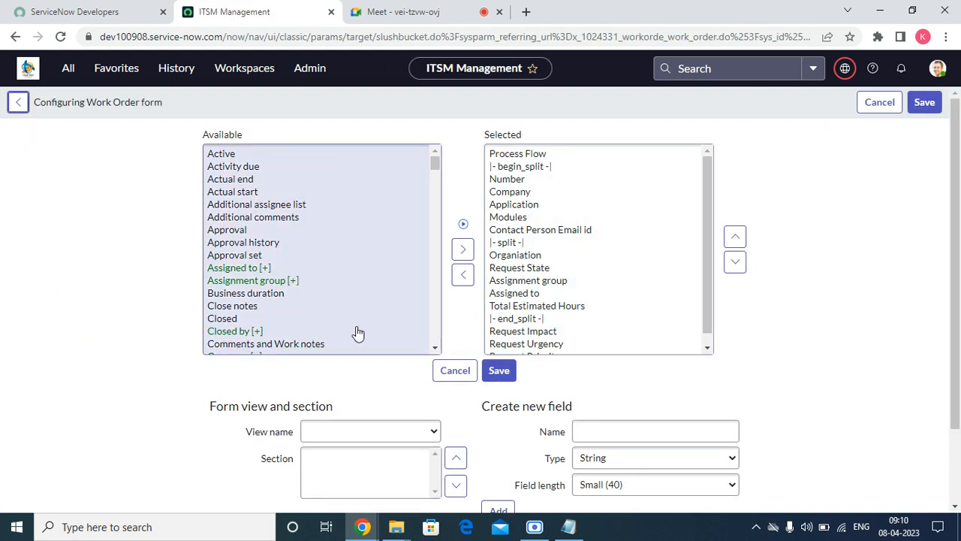
pyautogui.scroll(-20, 266, 284)
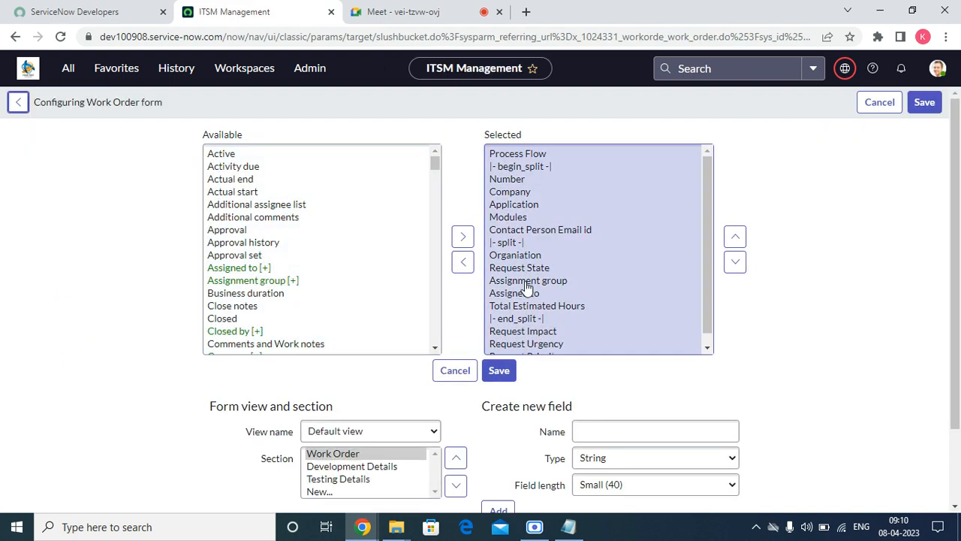
# Move Request Impact, Request Urgency and Request Priority directly below Request State in the form layout and save it.
pyautogui.scroll(-1, 526, 290)
pyautogui.moveTo(535, 345); pyautogui.dragTo(578, 322)
pyautogui.click(734, 237)
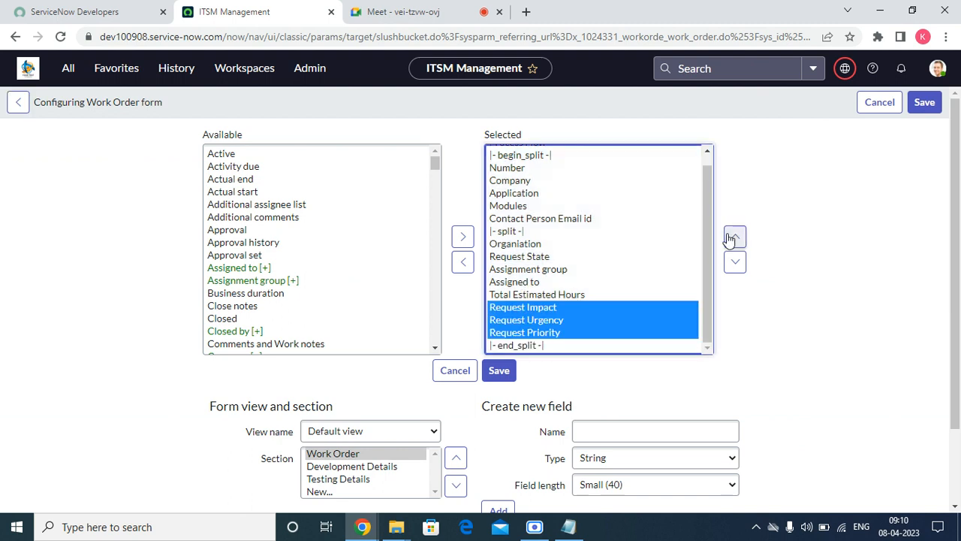
pyautogui.click(734, 237)
pyautogui.click(734, 237)
pyautogui.click(734, 237)
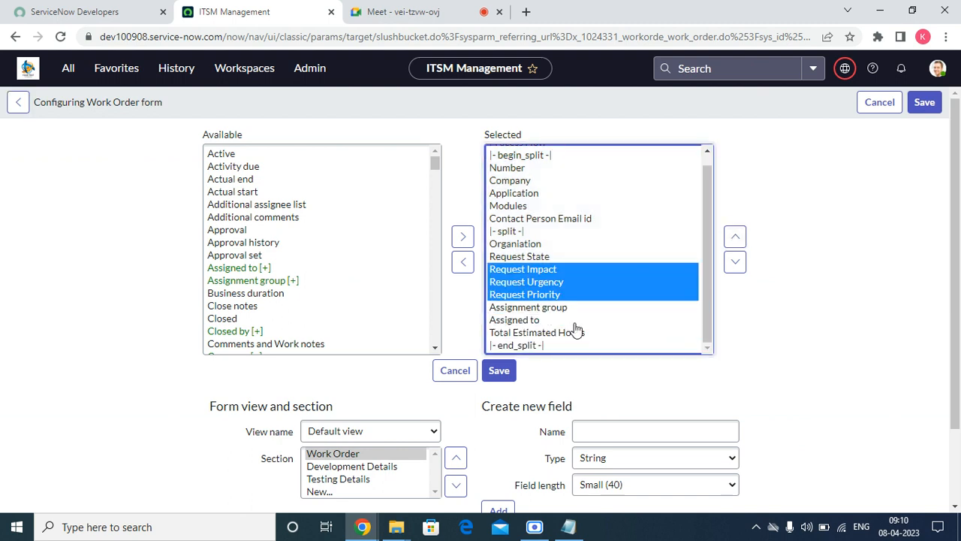
pyautogui.click(540, 297)
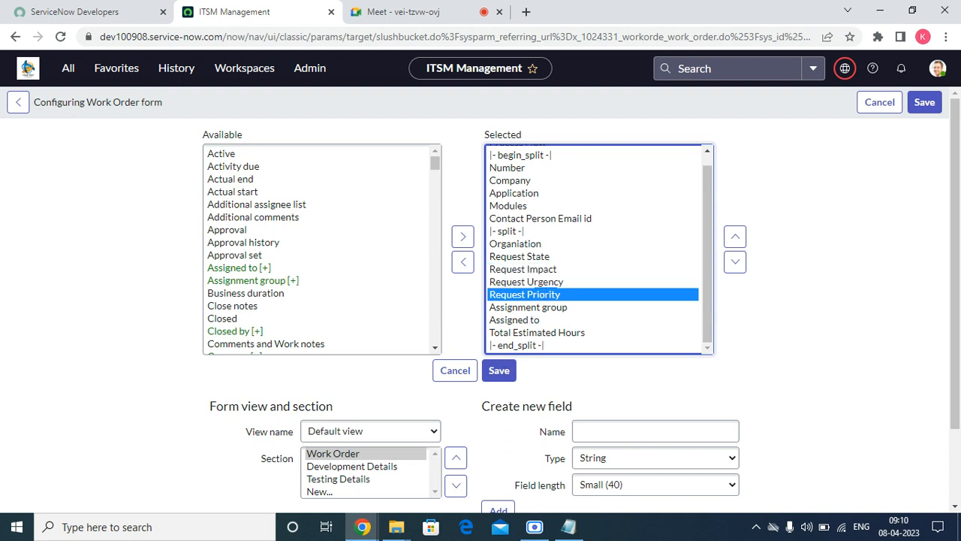
pyautogui.click(503, 371)
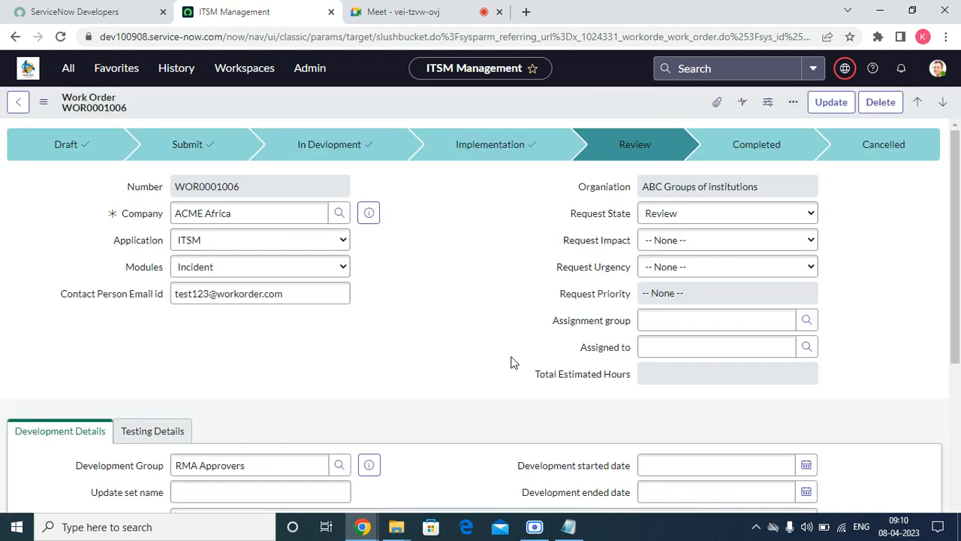
# Dismiss the form's welcome alert and set the work order's Request Impact to High.
pyautogui.click(604, 116)
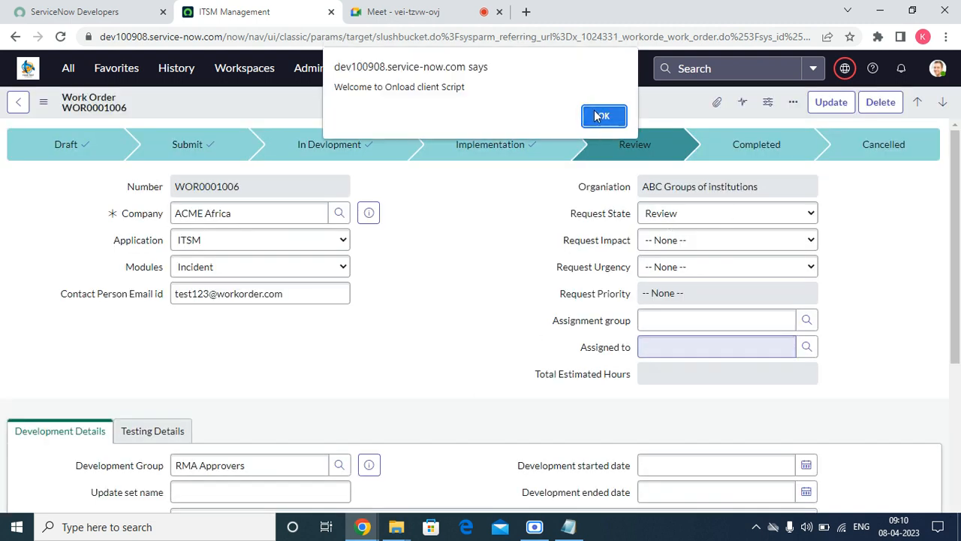
pyautogui.click(671, 240)
pyautogui.click(655, 270)
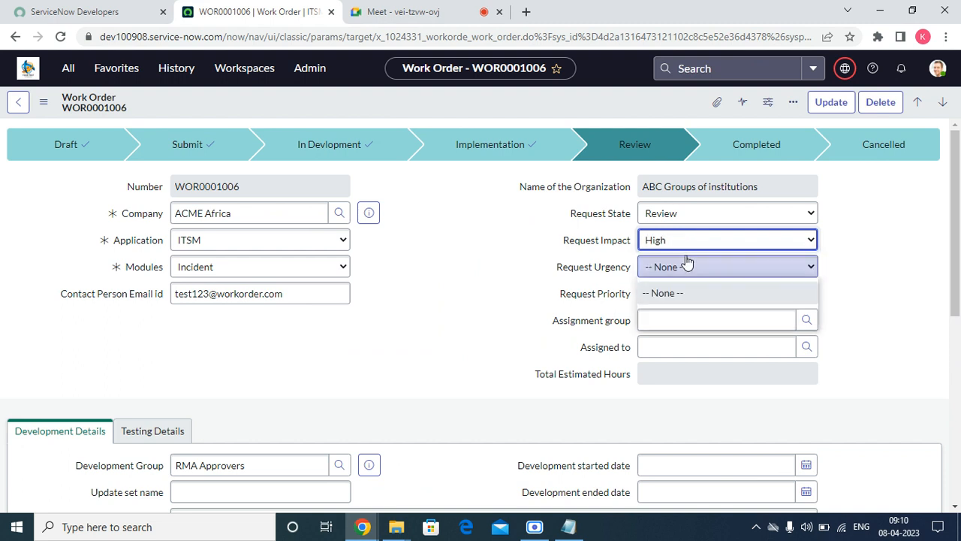
# Set the work order's Request Urgency to High and check its Request Priority field.
pyautogui.click(686, 264)
pyautogui.click(664, 300)
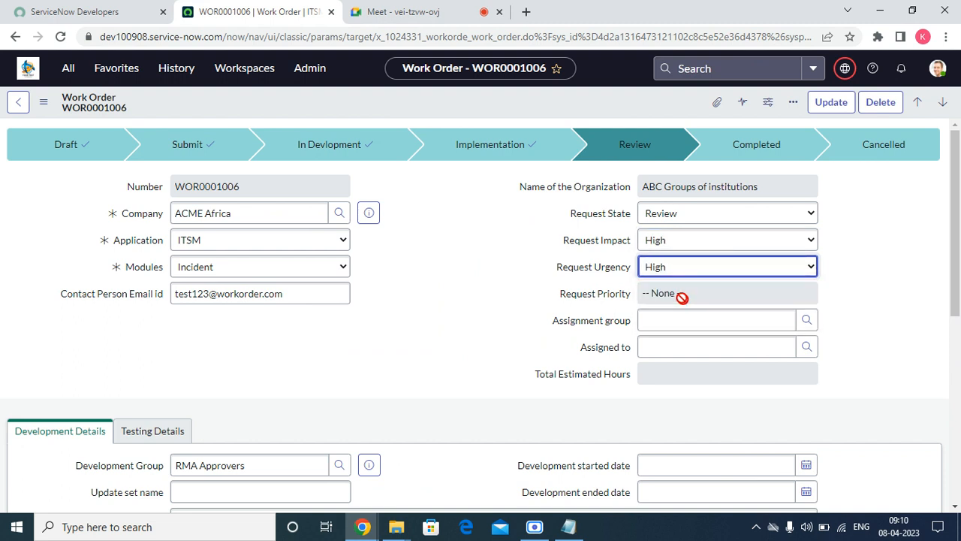
pyautogui.click(681, 296)
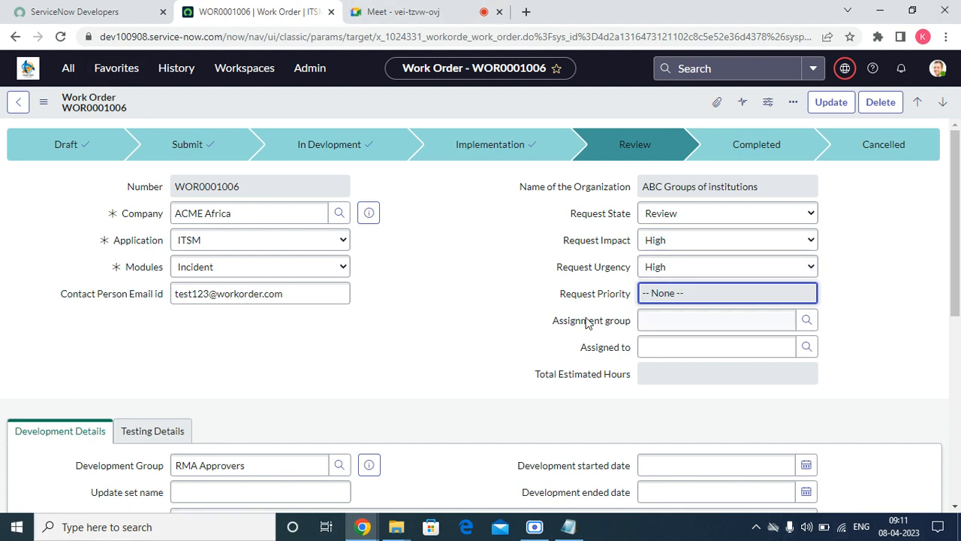
# Set the work order's Request Impact to Medium and Request Urgency to Low, checking Request Priority against them.
pyautogui.click(681, 242)
pyautogui.click(668, 282)
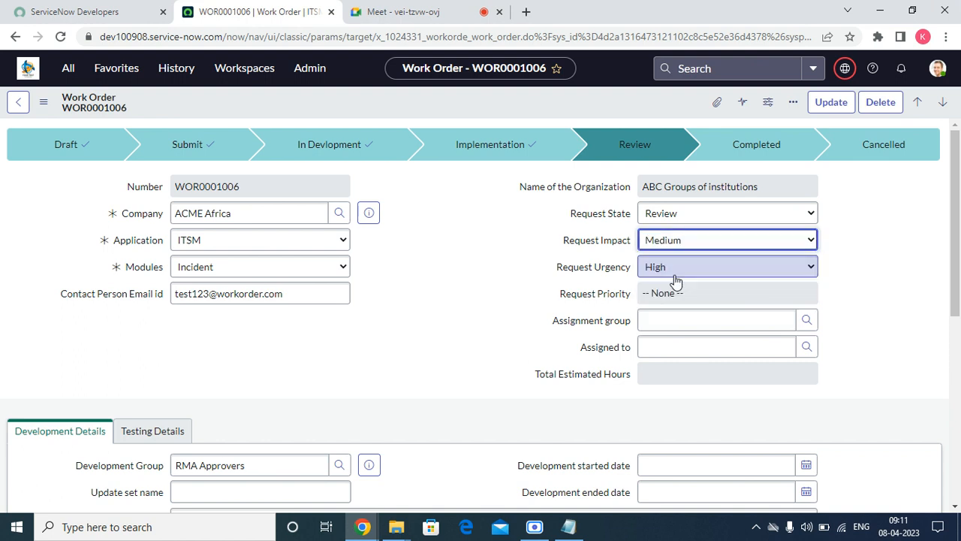
pyautogui.click(671, 272)
pyautogui.click(659, 324)
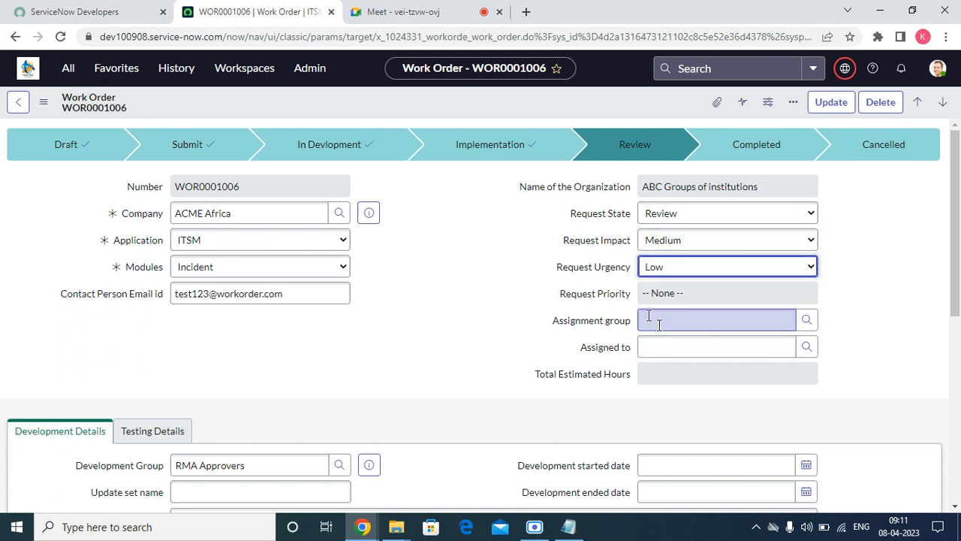
pyautogui.tripleClick(582, 294)
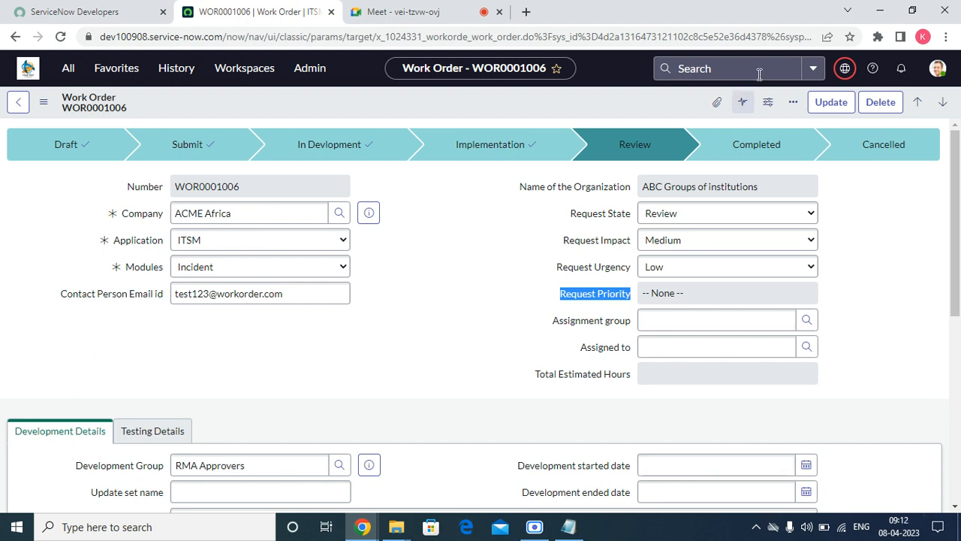
pyautogui.click(551, 253)
pyautogui.tripleClick(614, 253)
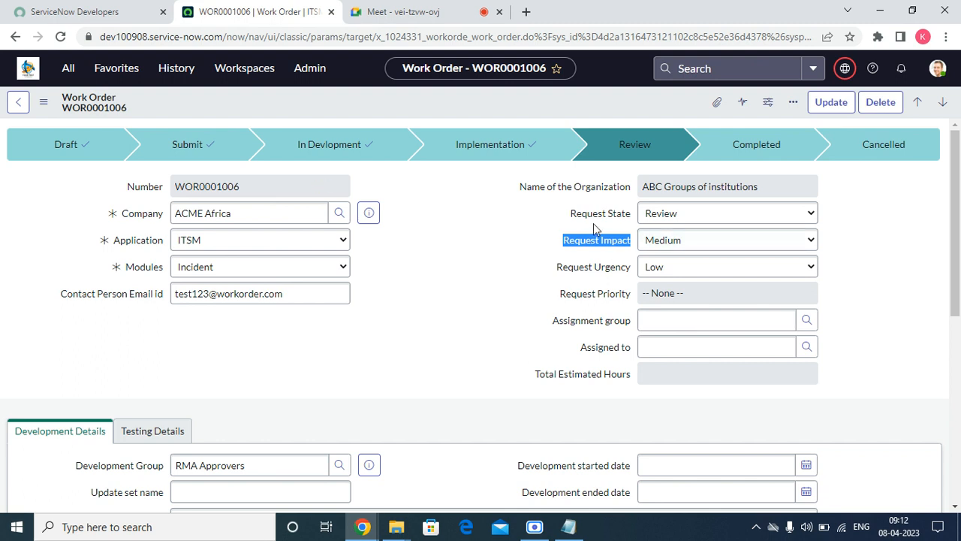
# Set both Request Impact and Request Urgency to High and check the Request Priority field.
pyautogui.click(691, 243)
pyautogui.click(672, 268)
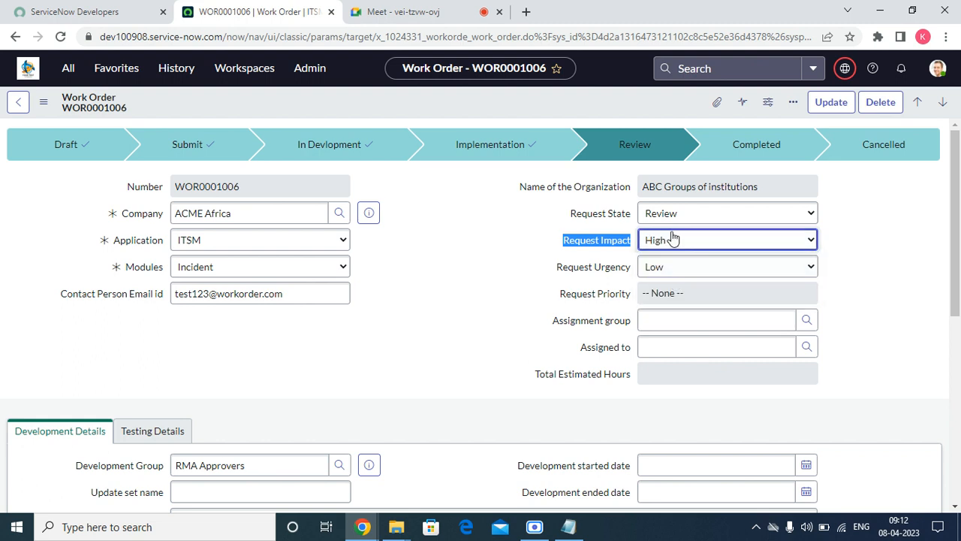
pyautogui.click(654, 268)
pyautogui.click(657, 294)
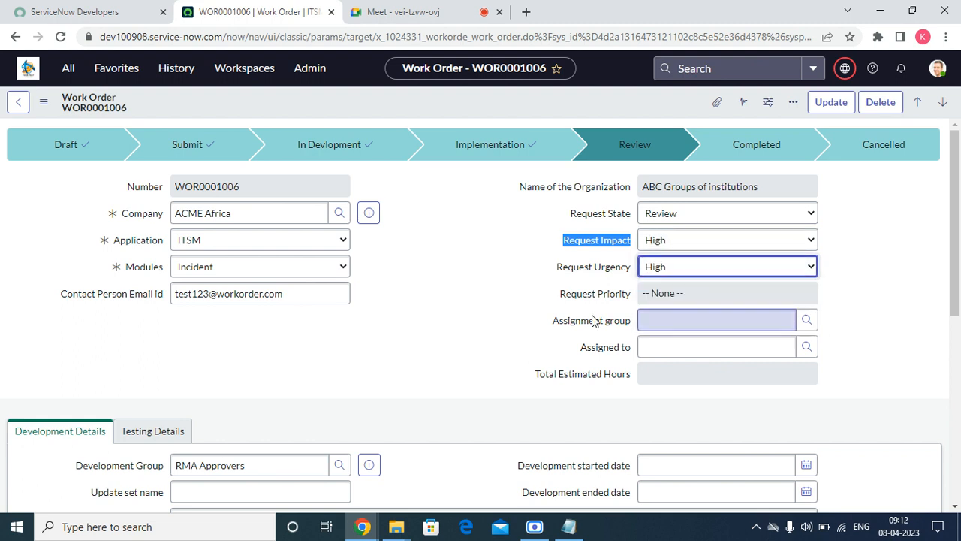
pyautogui.click(542, 314)
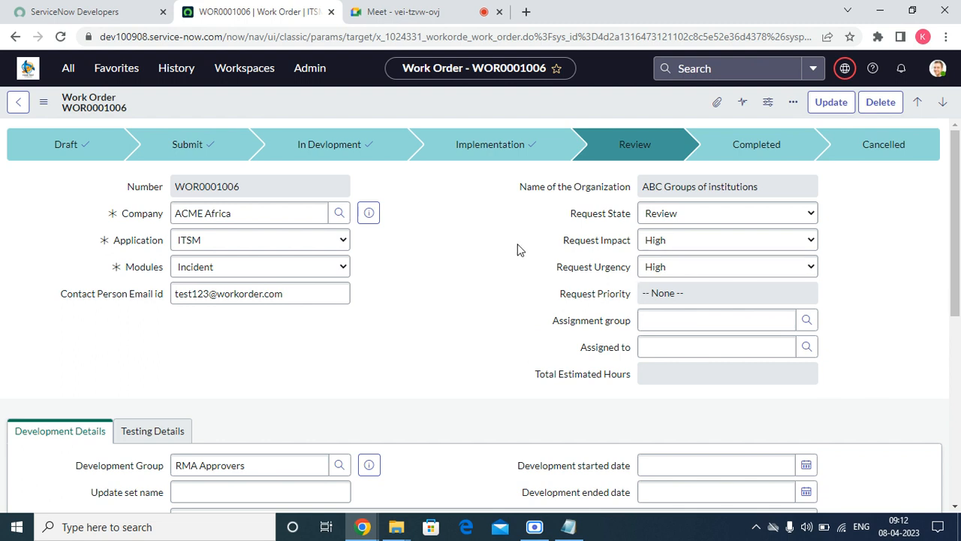
pyautogui.moveTo(559, 240); pyautogui.dragTo(648, 251)
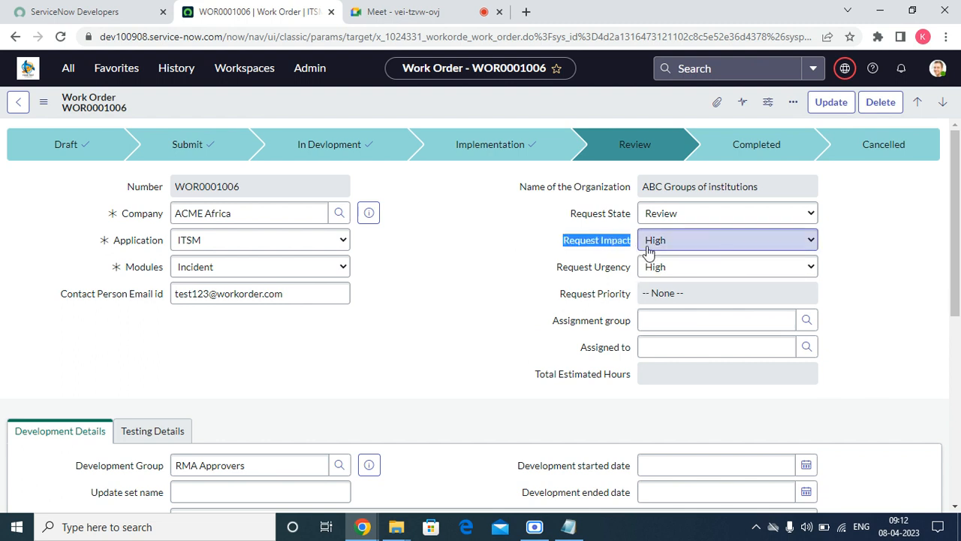
pyautogui.click(652, 291)
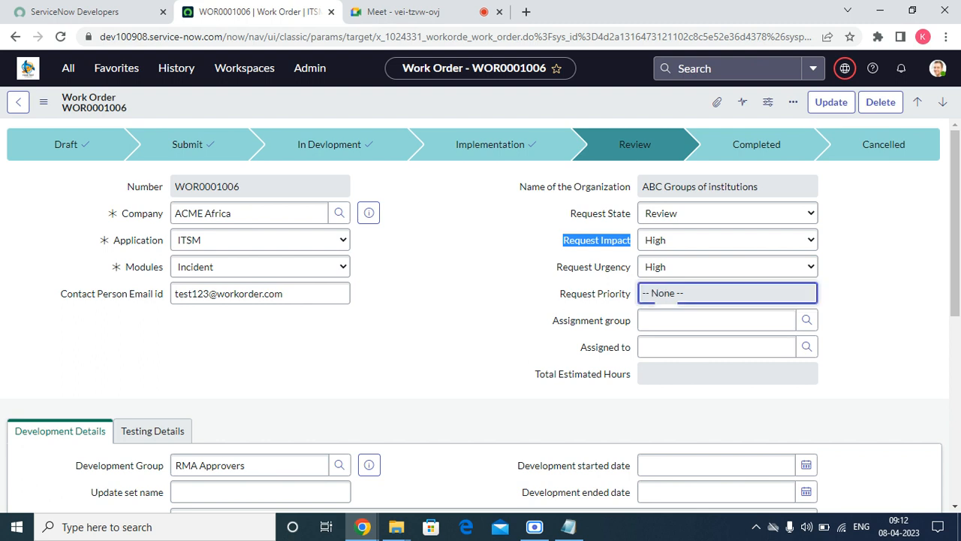
# Set the work order's Request Urgency to Medium while keeping Request Impact at High.
pyautogui.click(655, 267)
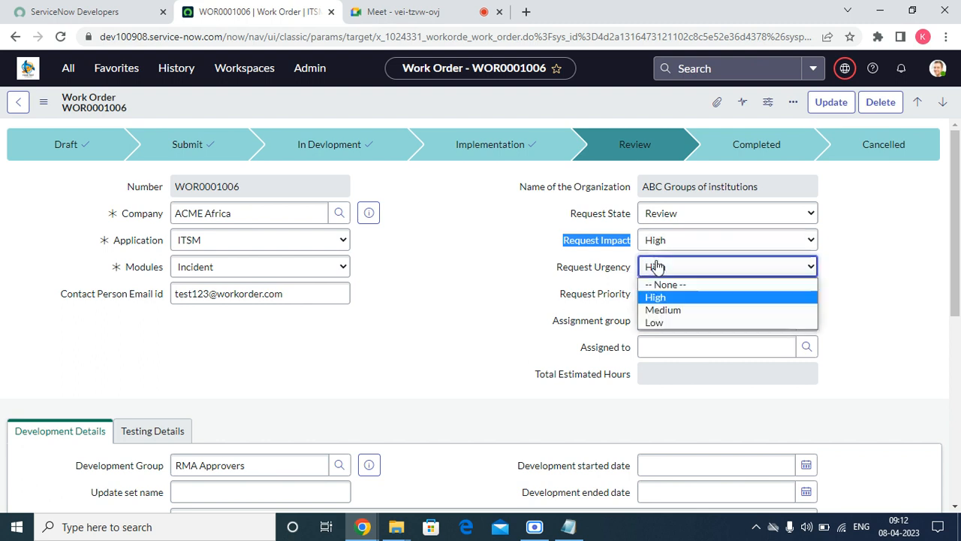
pyautogui.click(663, 310)
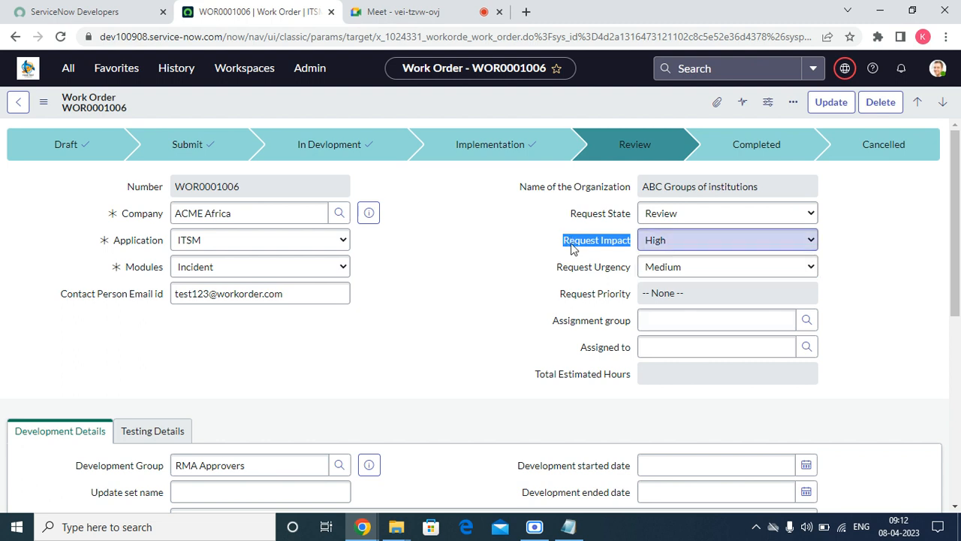
pyautogui.moveTo(575, 242); pyautogui.dragTo(451, 322)
pyautogui.click(452, 323)
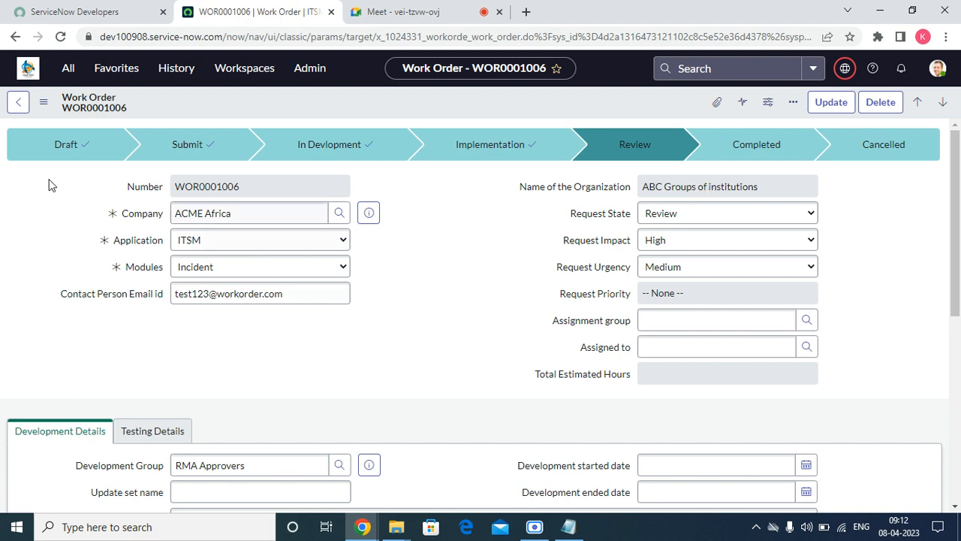
# Find the Data Lookup Definitions module by searching for "look" and open it, leaving the work order without saving.
pyautogui.click(116, 70)
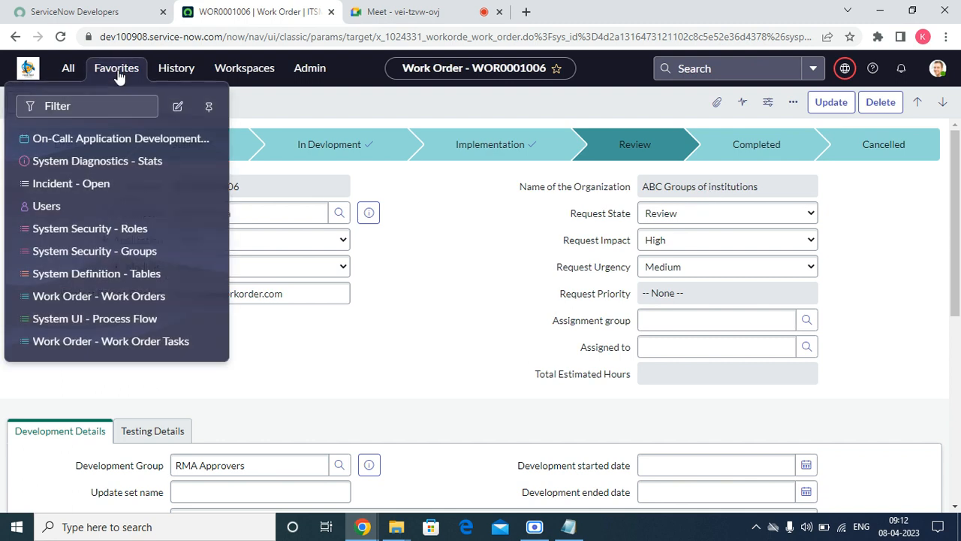
pyautogui.click(67, 69)
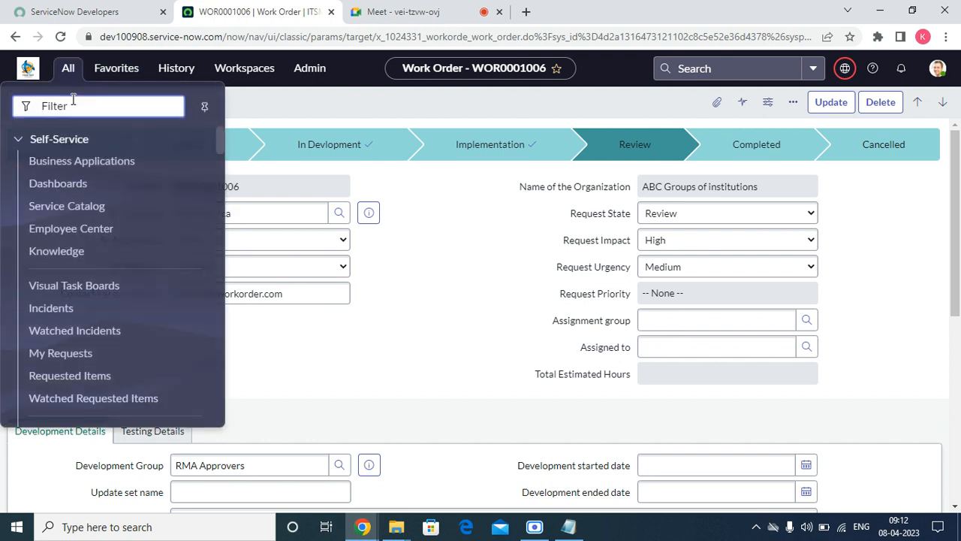
pyautogui.write('look')
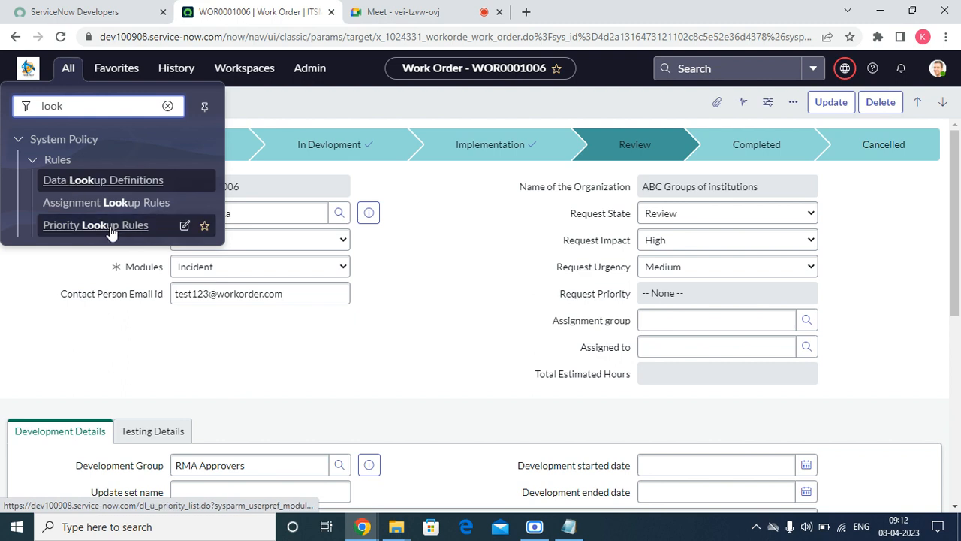
pyautogui.click(107, 183)
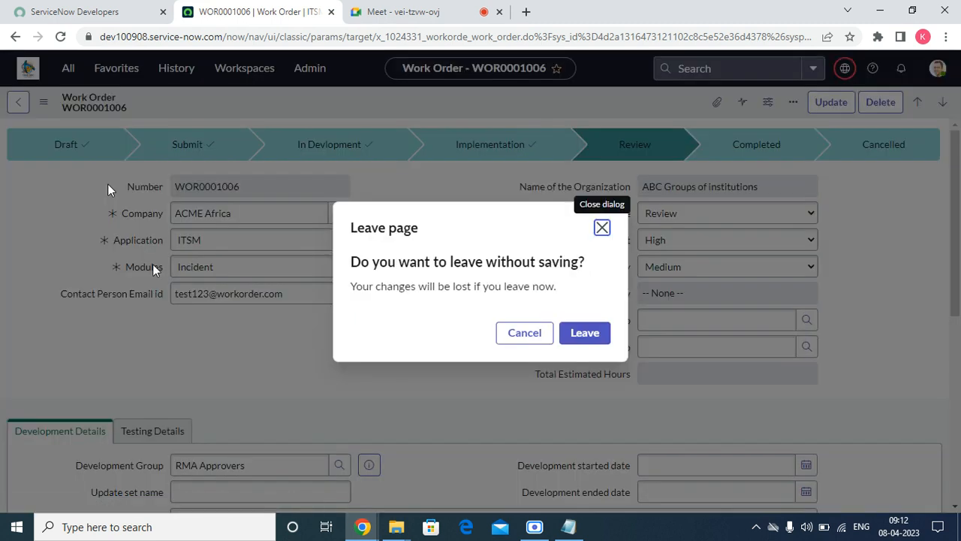
pyautogui.click(601, 333)
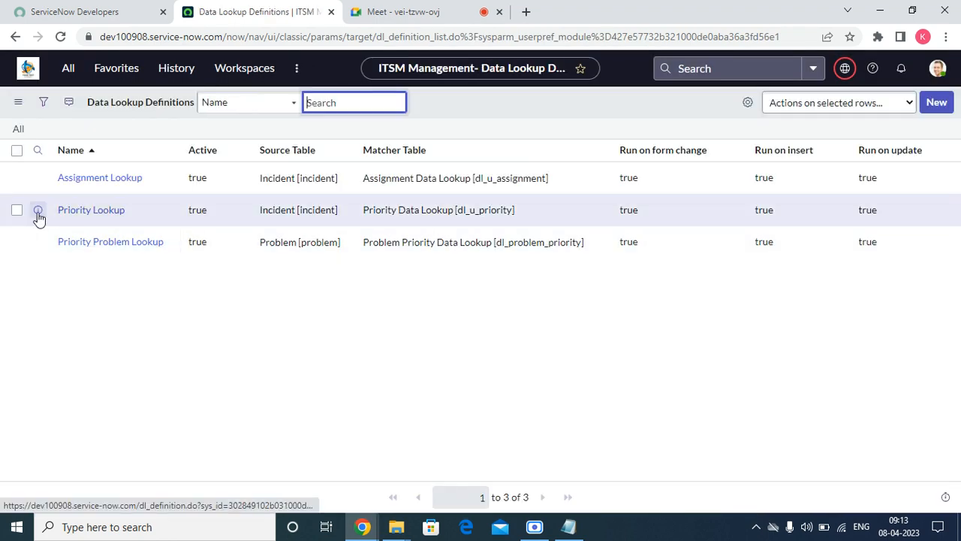
# Open the Priority Lookup definition in a new browser tab and enable editing it in the Global application.
pyautogui.rightClick(37, 213)
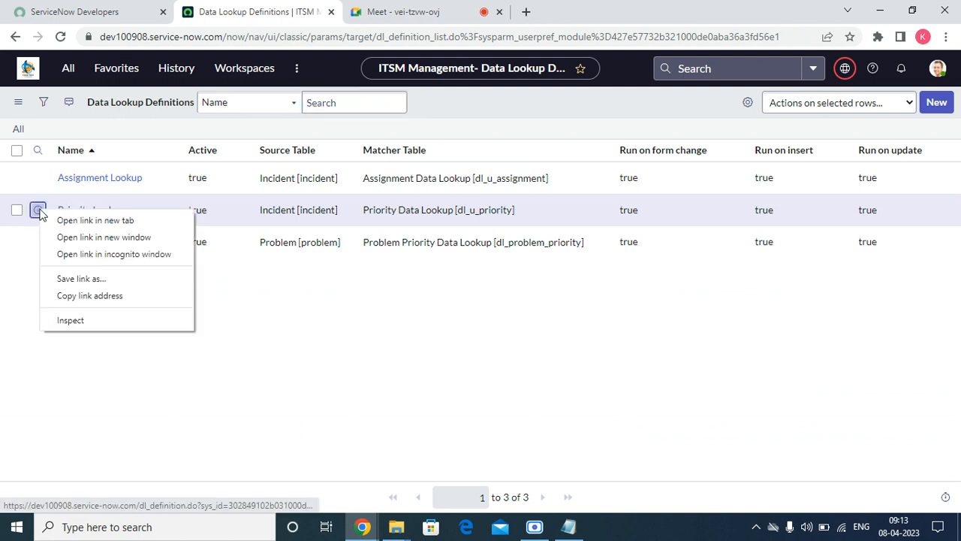
pyautogui.click(68, 219)
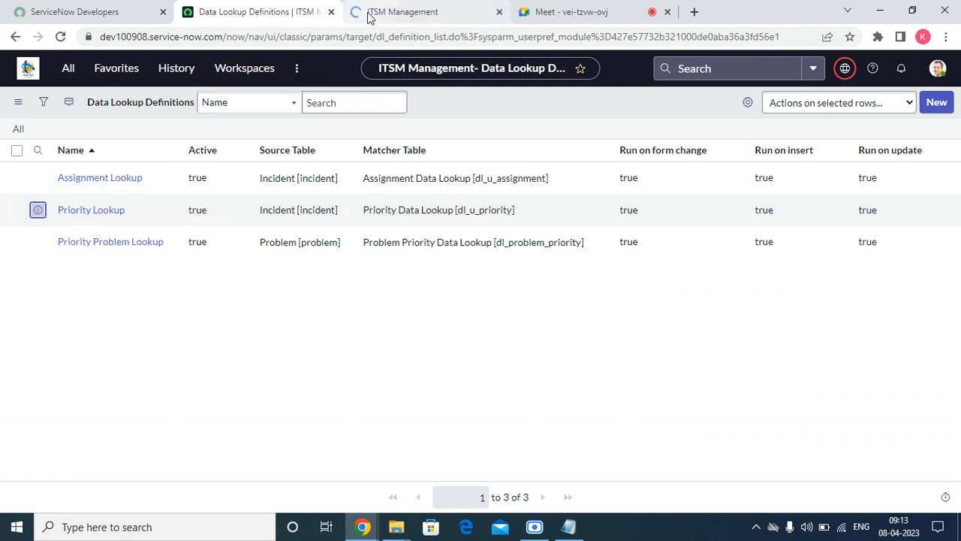
pyautogui.click(403, 11)
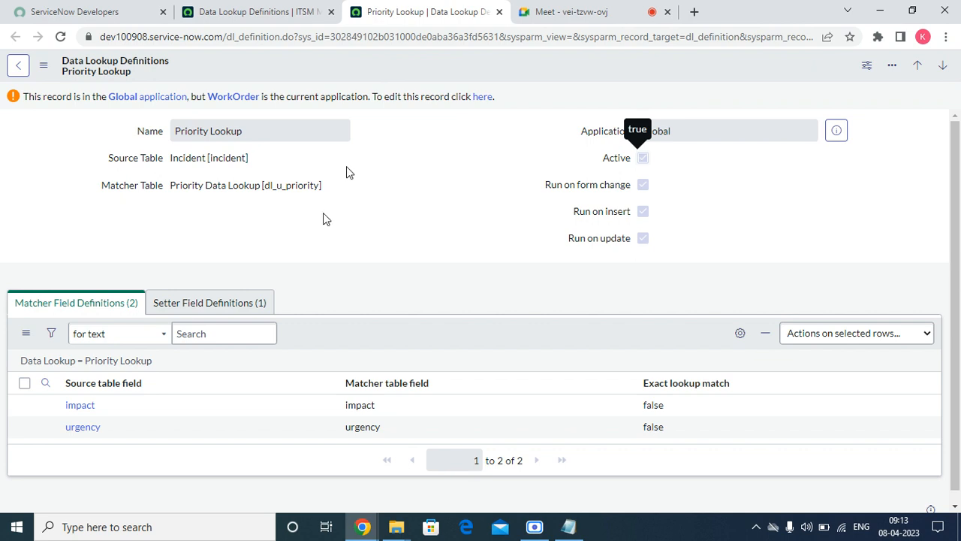
pyautogui.click(483, 97)
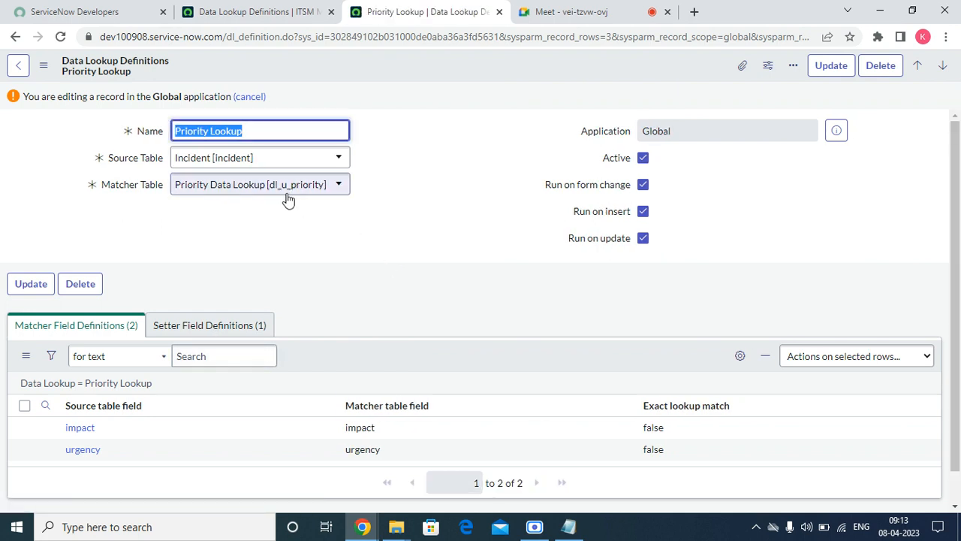
pyautogui.click(315, 279)
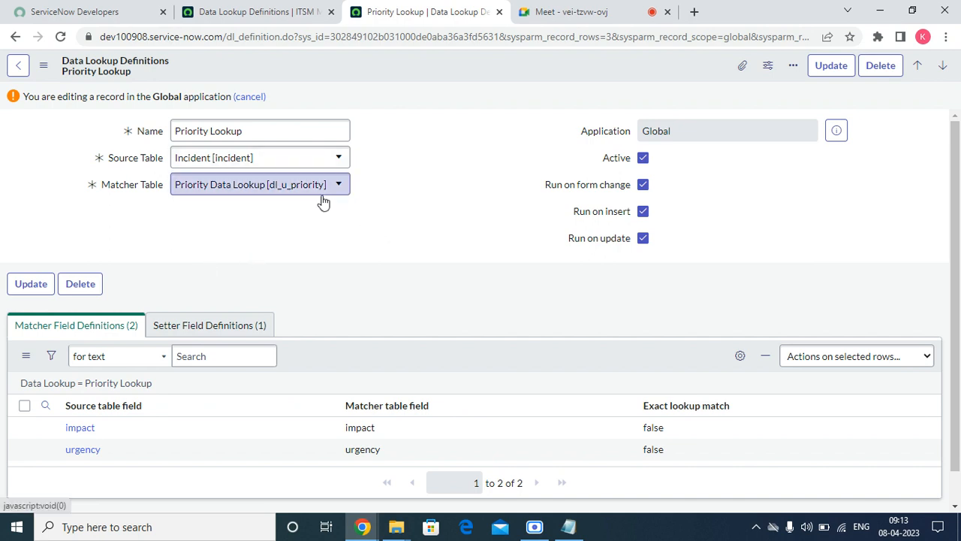
# Return to the Data Lookup Definitions list and highlight the Priority Lookup's matcher table name, dl_u_priority.
pyautogui.click(279, 12)
pyautogui.click(105, 72)
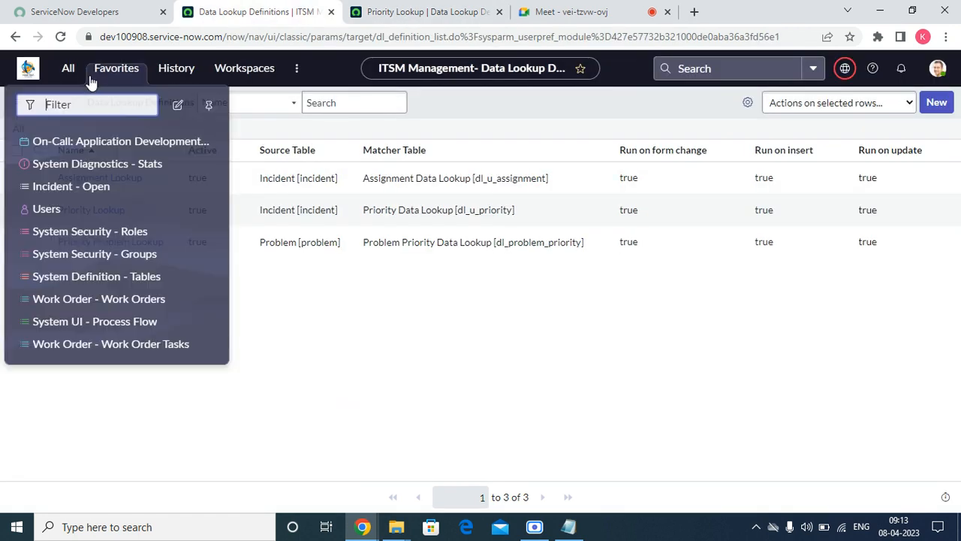
pyautogui.click(560, 208)
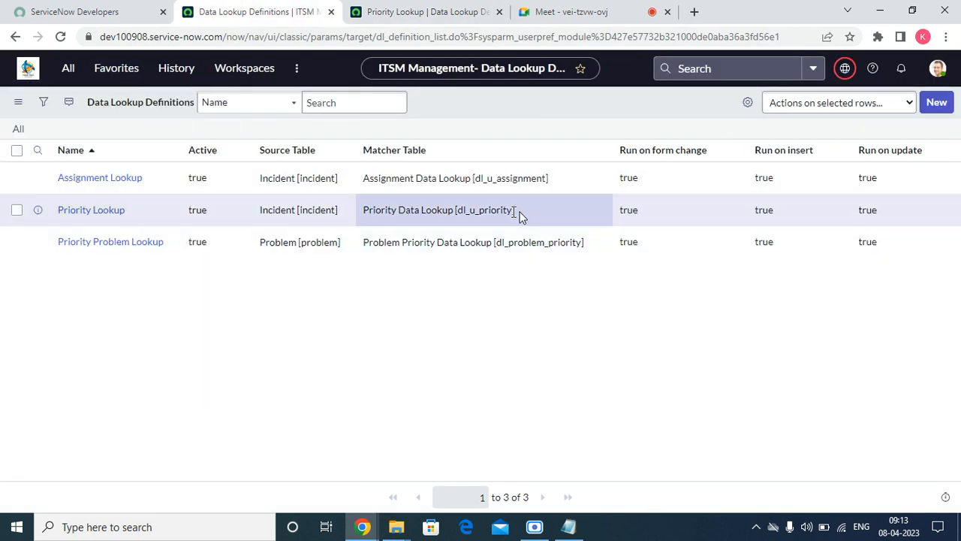
pyautogui.moveTo(519, 215); pyautogui.dragTo(460, 223)
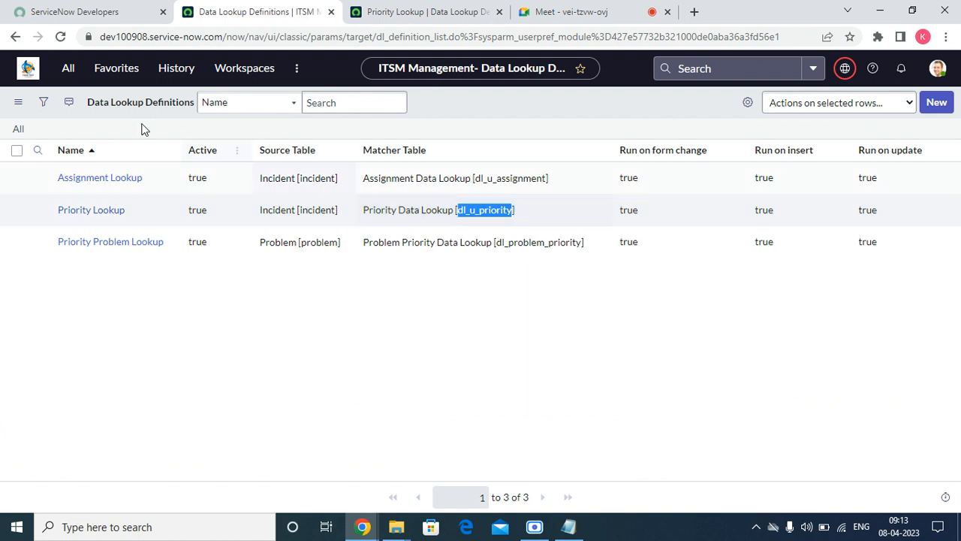
# Open the record list of the dl_u_priority table through the navigator filter with dl_u_priority.list.
pyautogui.click(109, 69)
pyautogui.click(109, 69)
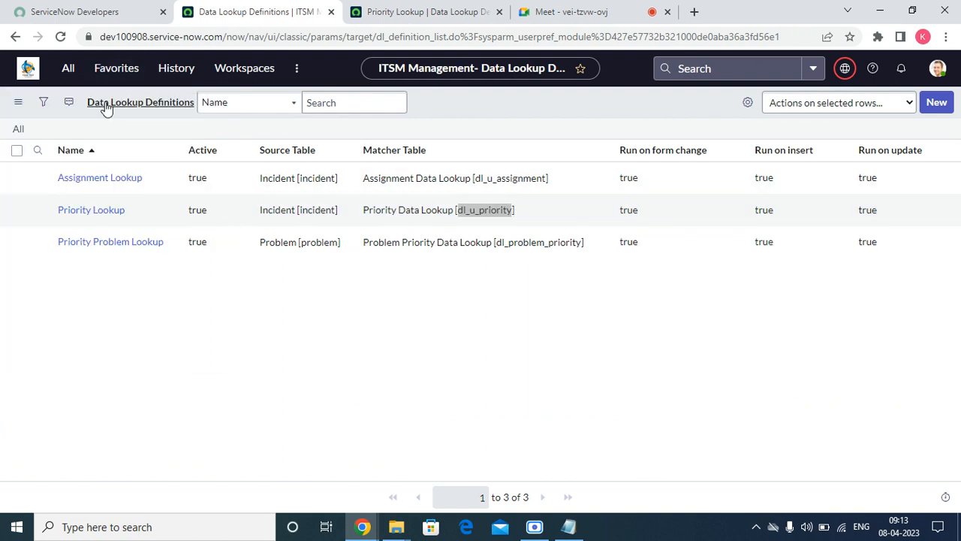
pyautogui.click(117, 71)
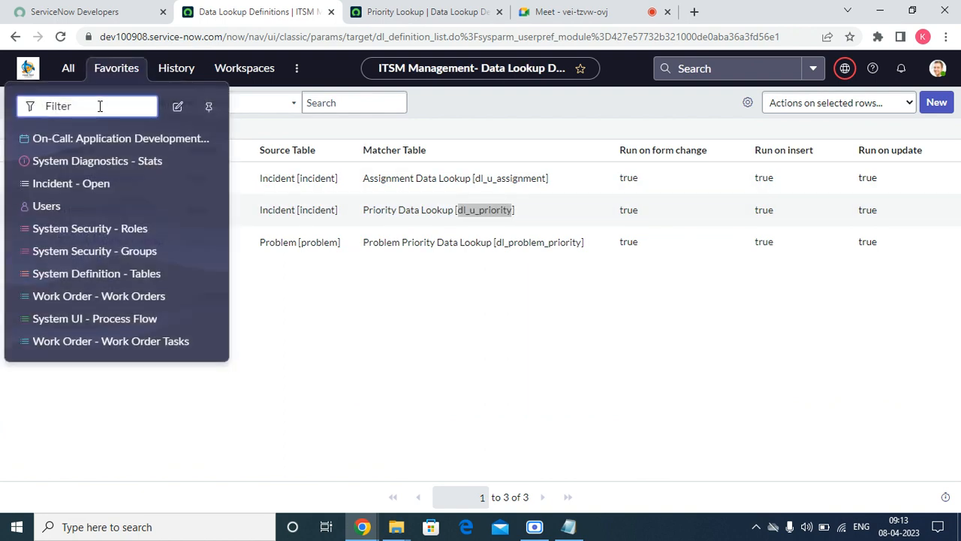
pyautogui.write('dl_u-priority.list')
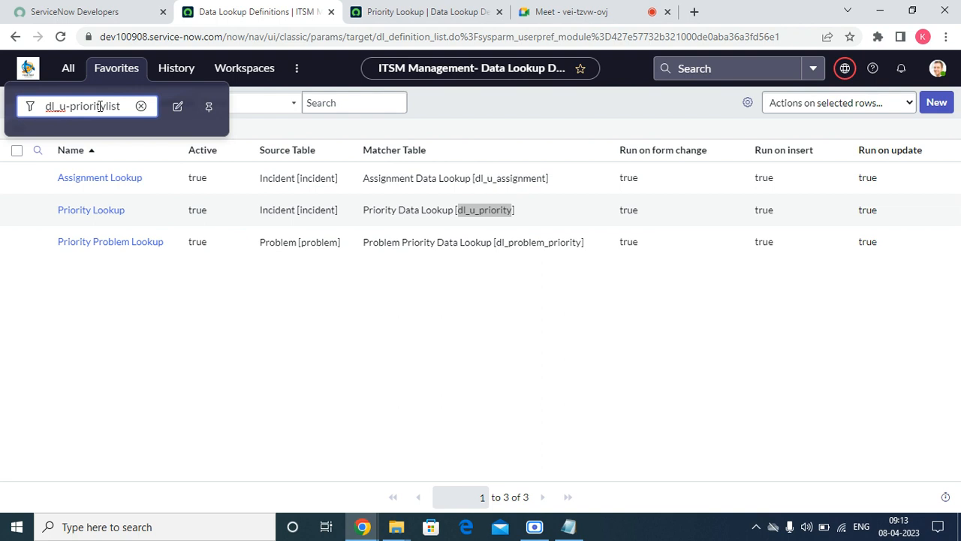
pyautogui.doubleClick(100, 106)
pyautogui.press('BackSpace')
pyautogui.write('_')
pyautogui.press('BackSpace')
pyautogui.write('.list')
pyautogui.press('Return')
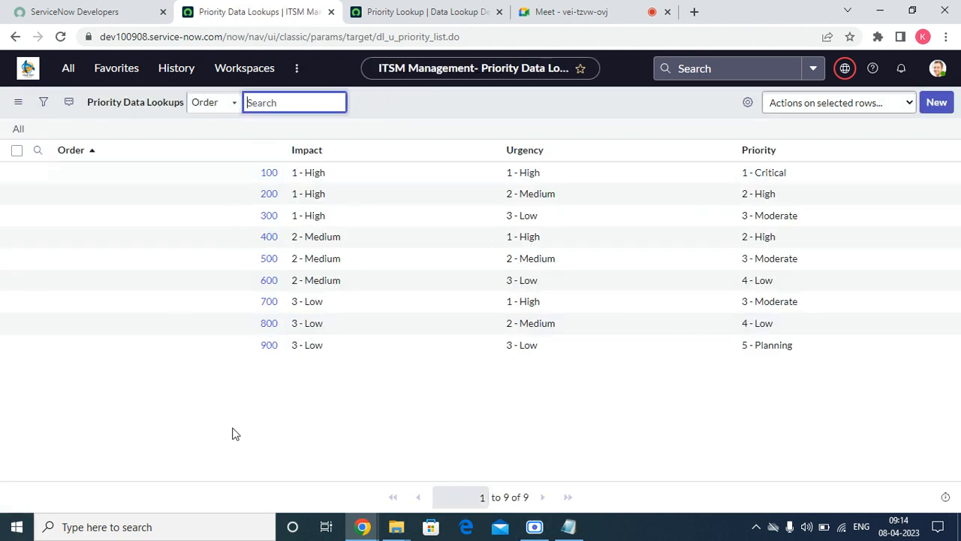
# Open the priority data lookup record with order 100 in a new browser tab and switch to it.
pyautogui.click(38, 174)
pyautogui.rightClick(38, 174)
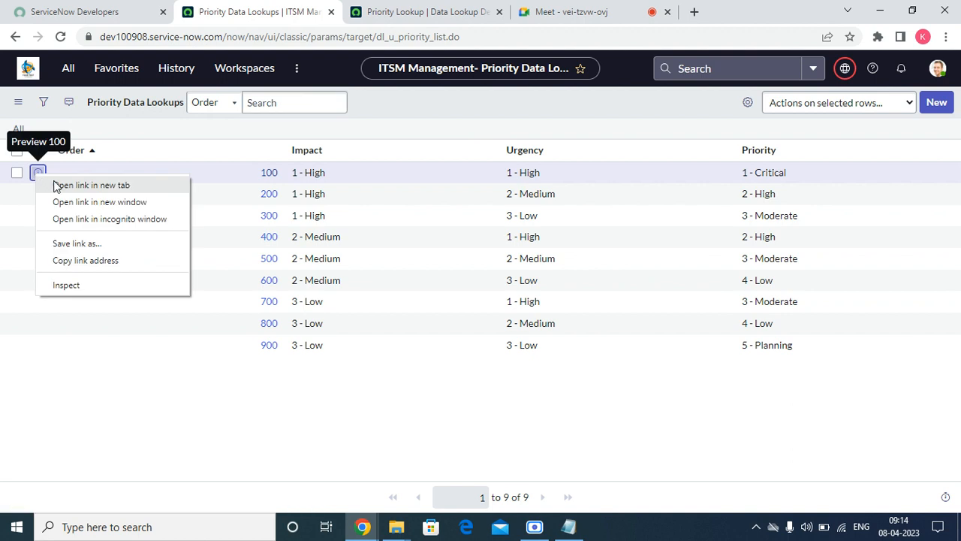
pyautogui.click(89, 185)
pyautogui.click(555, 10)
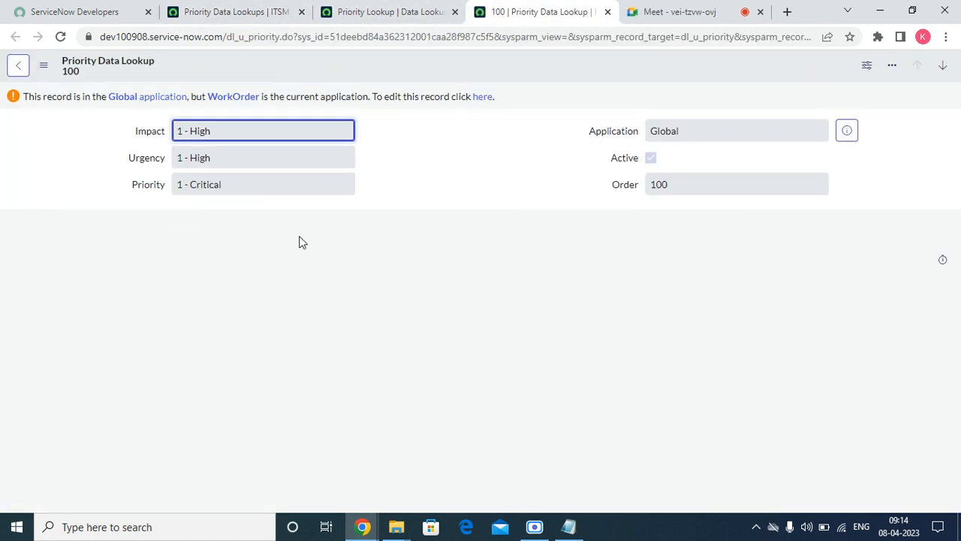
# Open the table configuration behind the order 100 priority data lookup record.
pyautogui.rightClick(349, 55)
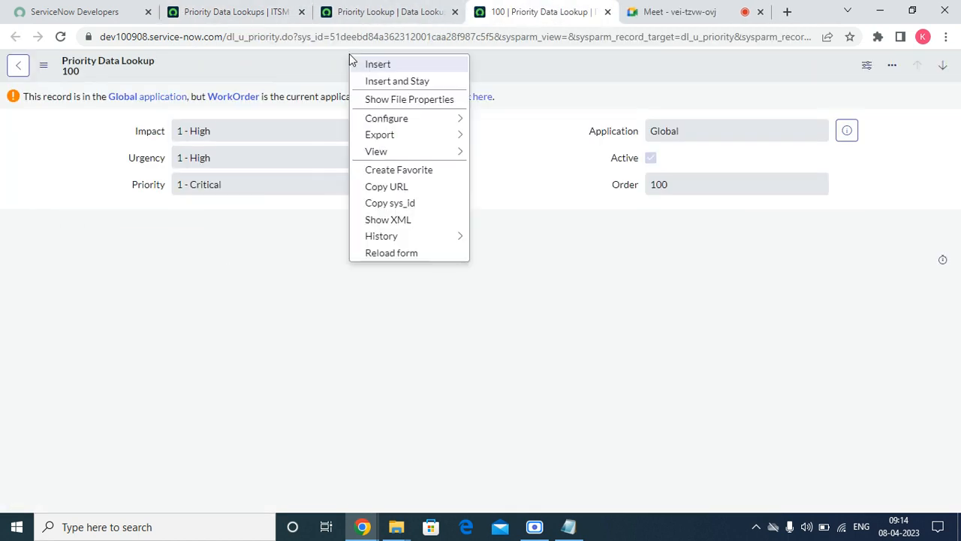
pyautogui.moveTo(408, 116)
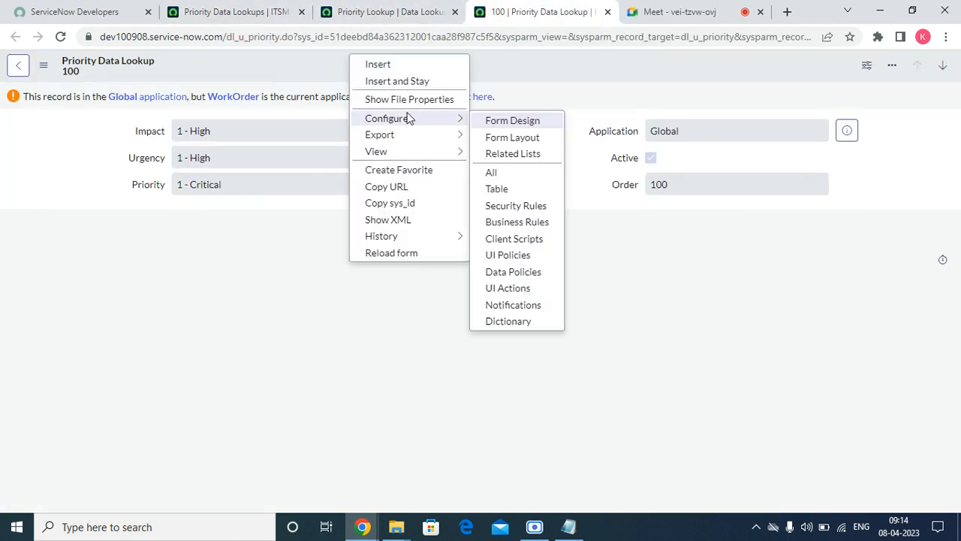
pyautogui.click(511, 188)
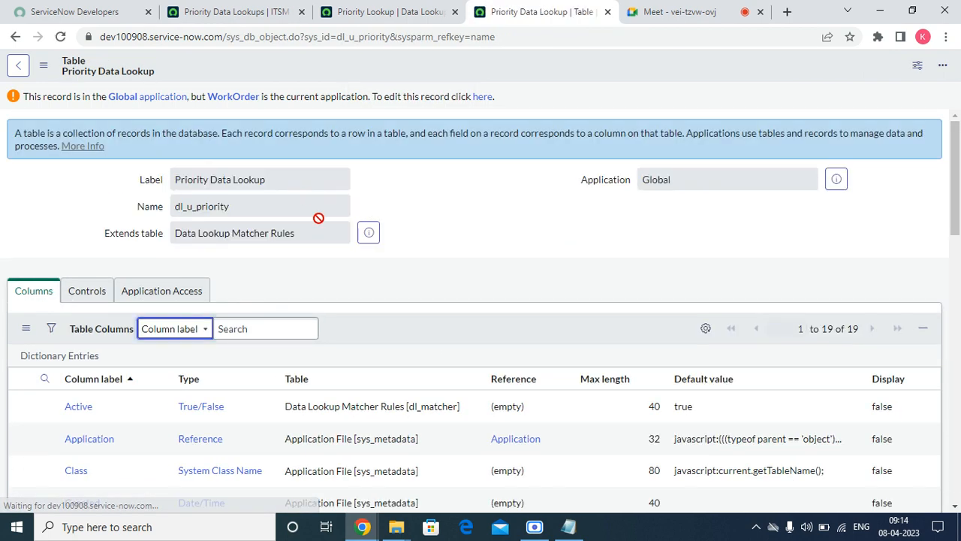
# Copy the Extends table value, Data Lookup Matcher Rules, from the Priority Data Lookup table record.
pyautogui.tripleClick(312, 233)
pyautogui.rightClick(311, 233)
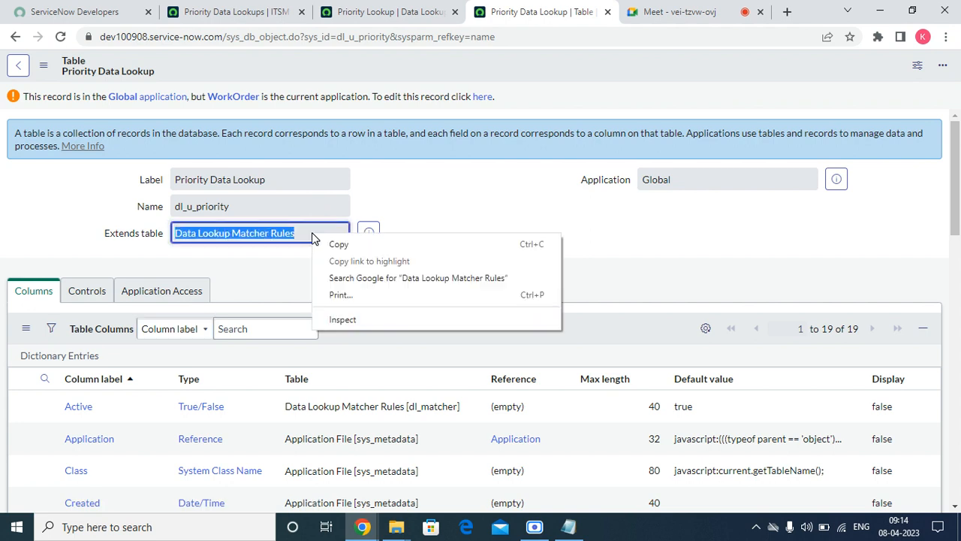
pyautogui.click(357, 244)
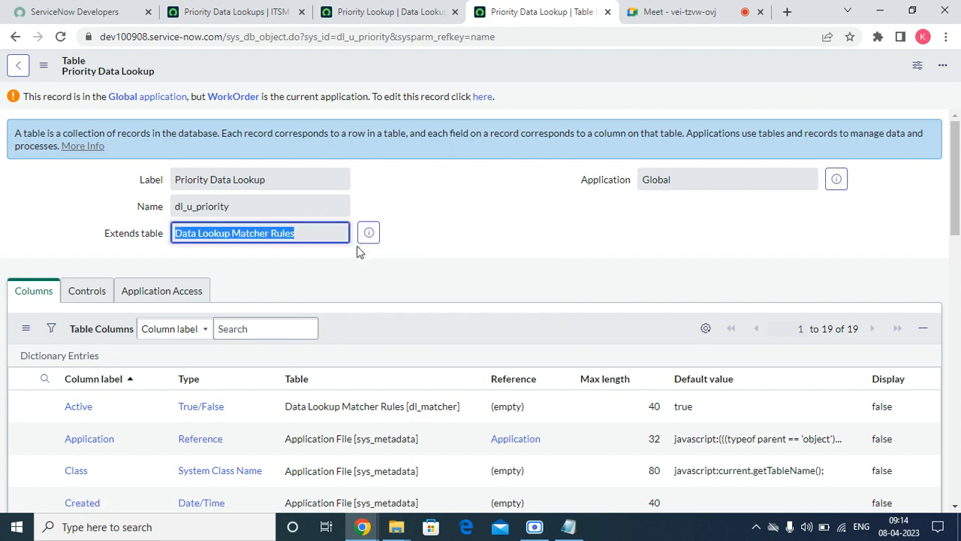
pyautogui.rightClick(278, 232)
pyautogui.click(298, 237)
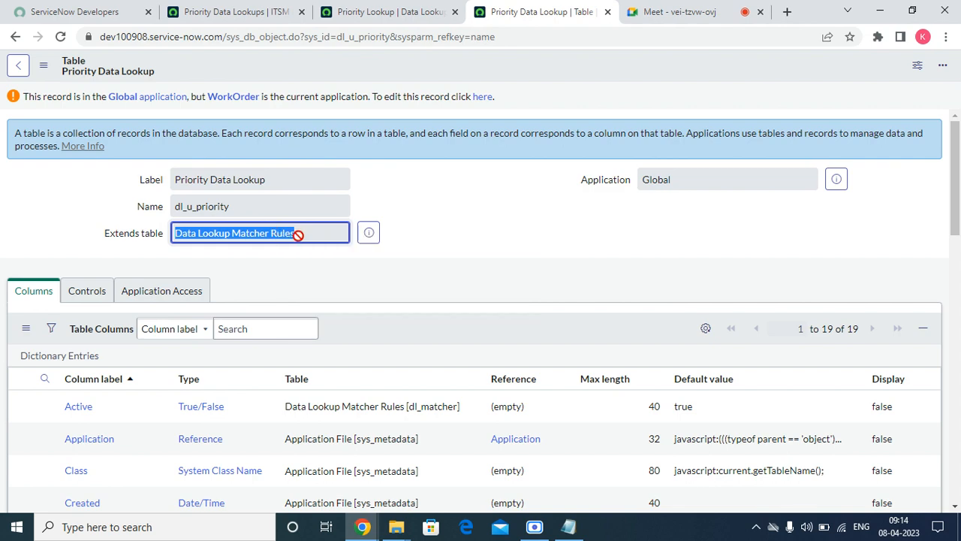
# Return to the Priority Data Lookups browser tab and open the System Definition Tables list by filtering the navigator for table.
pyautogui.click(225, 11)
pyautogui.click(98, 75)
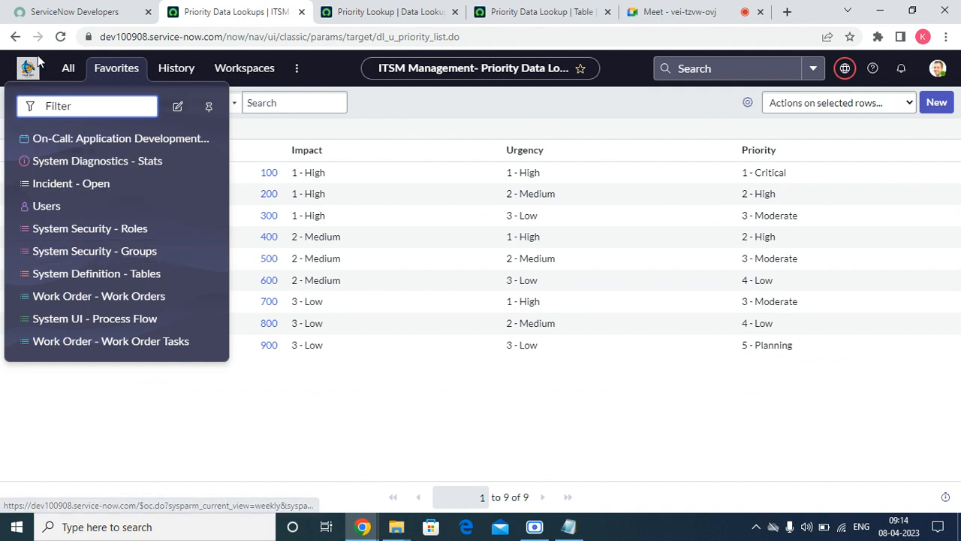
pyautogui.click(72, 74)
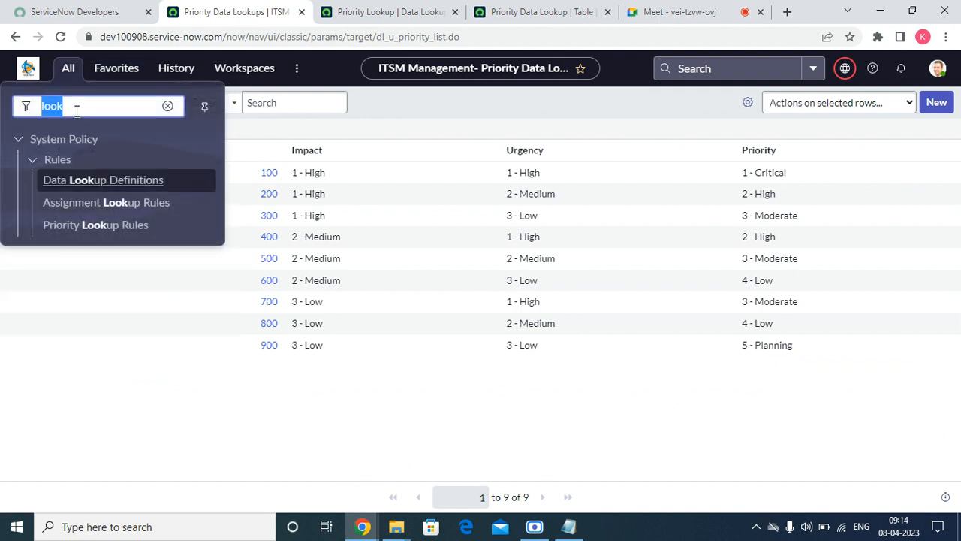
pyautogui.write('table')
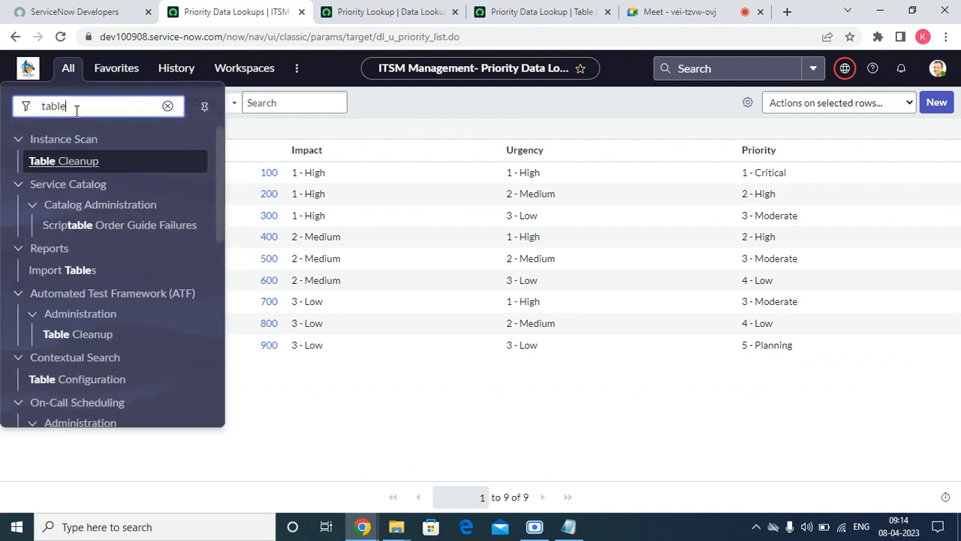
pyautogui.scroll(-5, 113, 292)
pyautogui.click(86, 303)
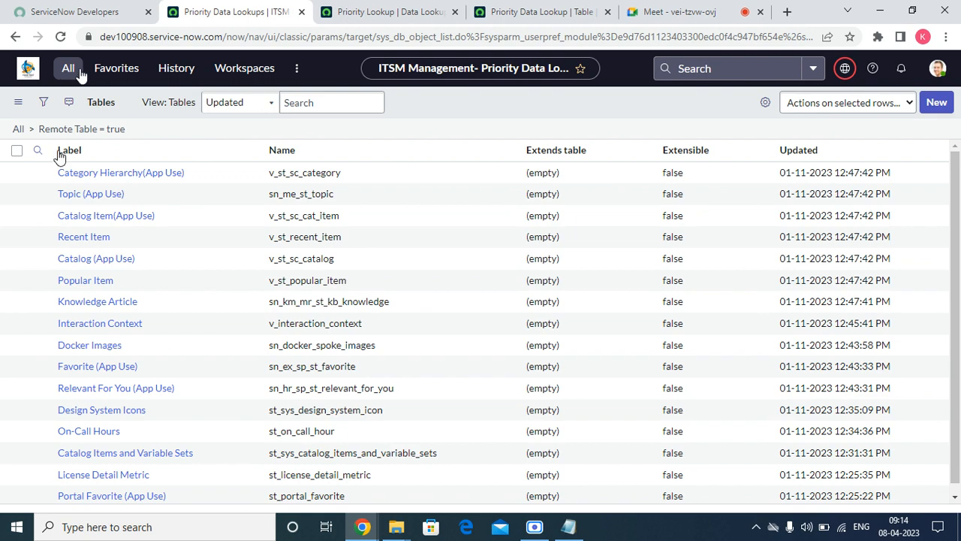
pyautogui.click(68, 75)
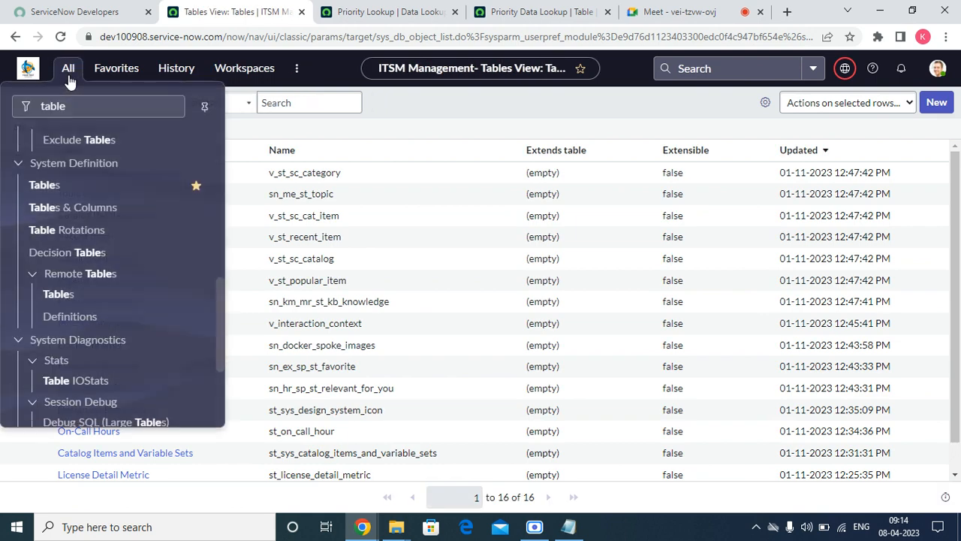
pyautogui.click(44, 187)
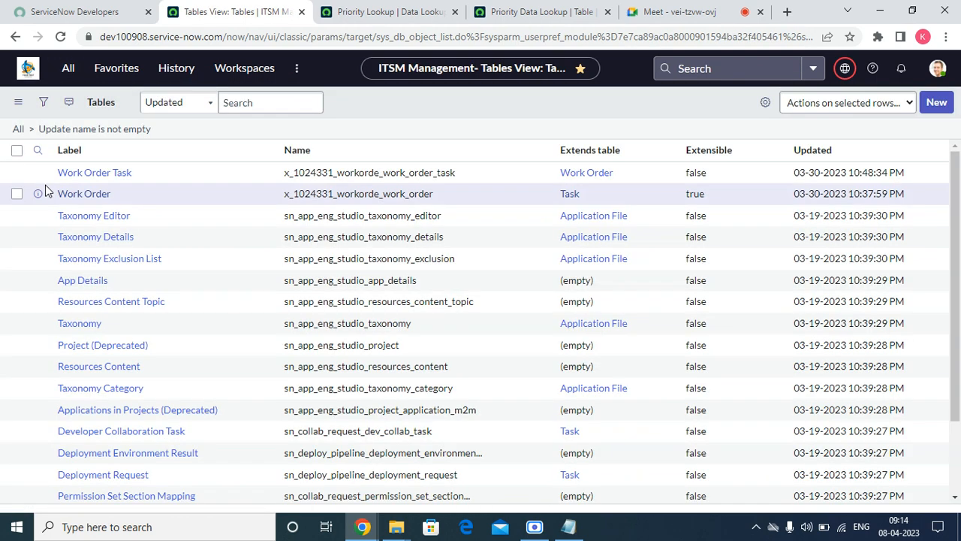
# Start a new table record in the WorkOrder application and label it Work order Priority Look up, with its name filled automatically.
pyautogui.click(936, 106)
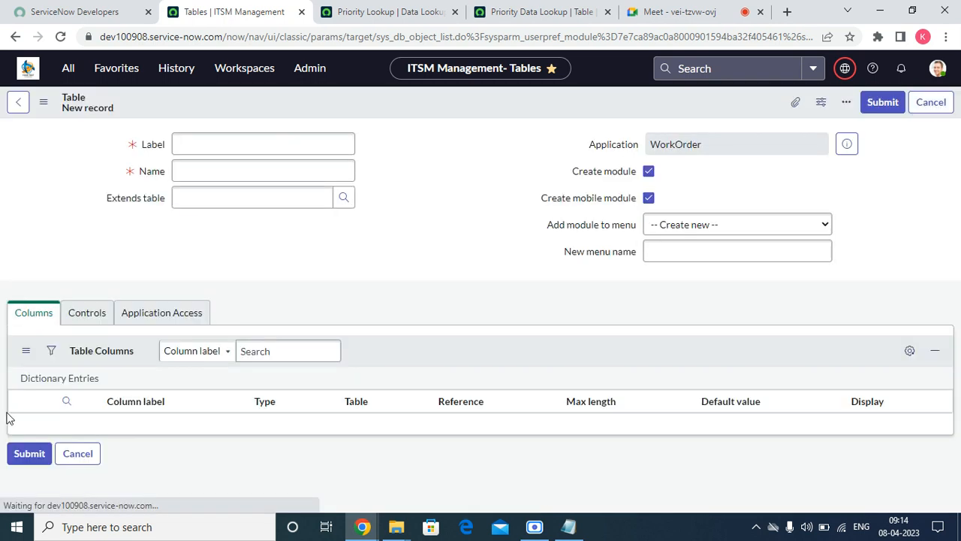
pyautogui.click(215, 143)
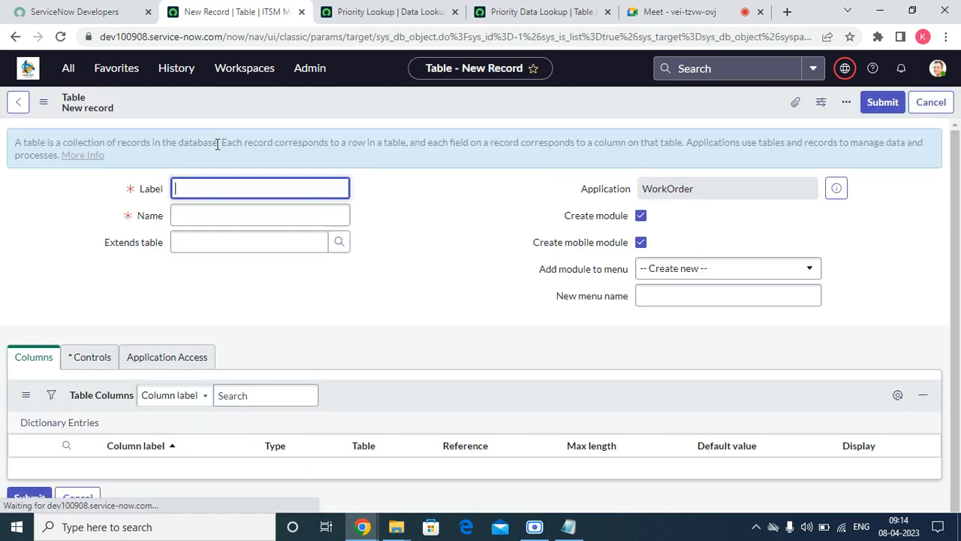
pyautogui.write('Work pr')
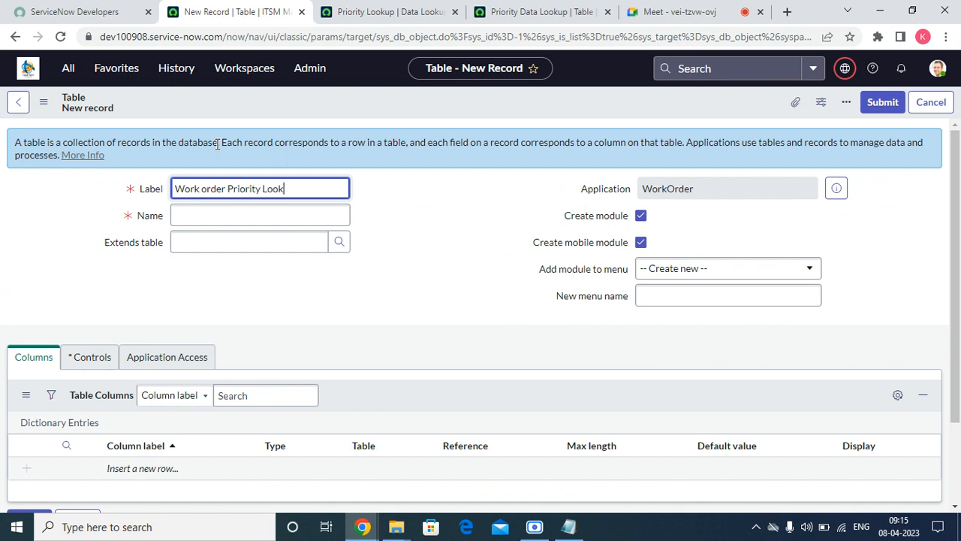
pyautogui.press('Tab')
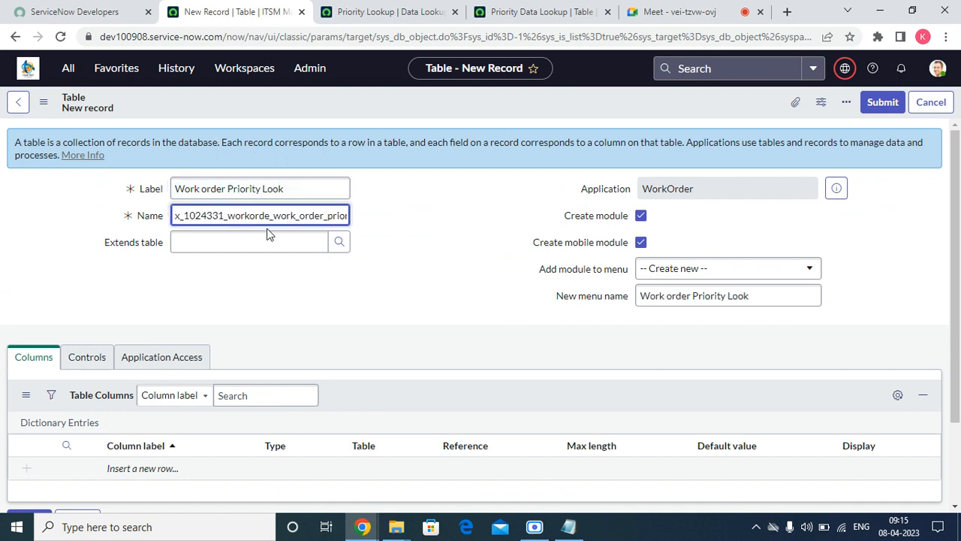
pyautogui.click(300, 190)
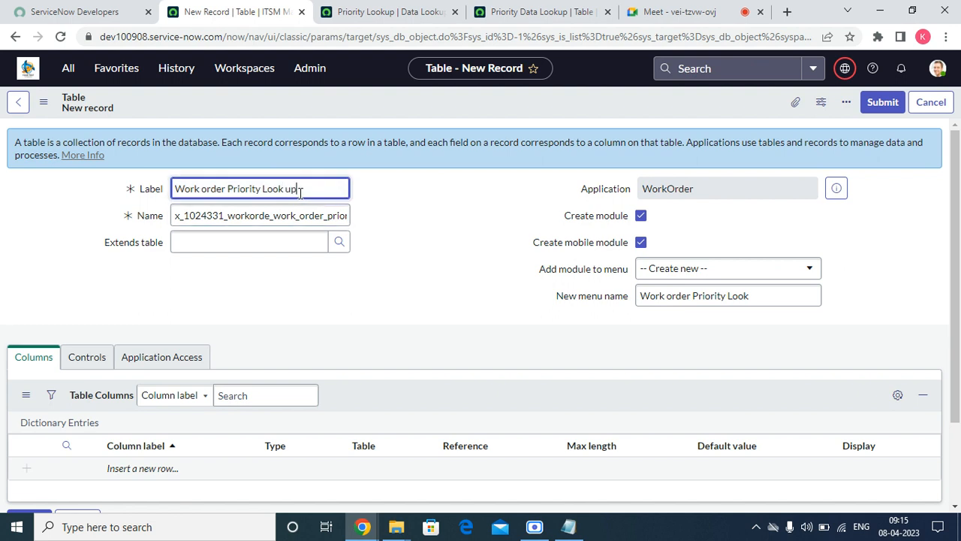
pyautogui.press('Tab')
pyautogui.press('Tab')
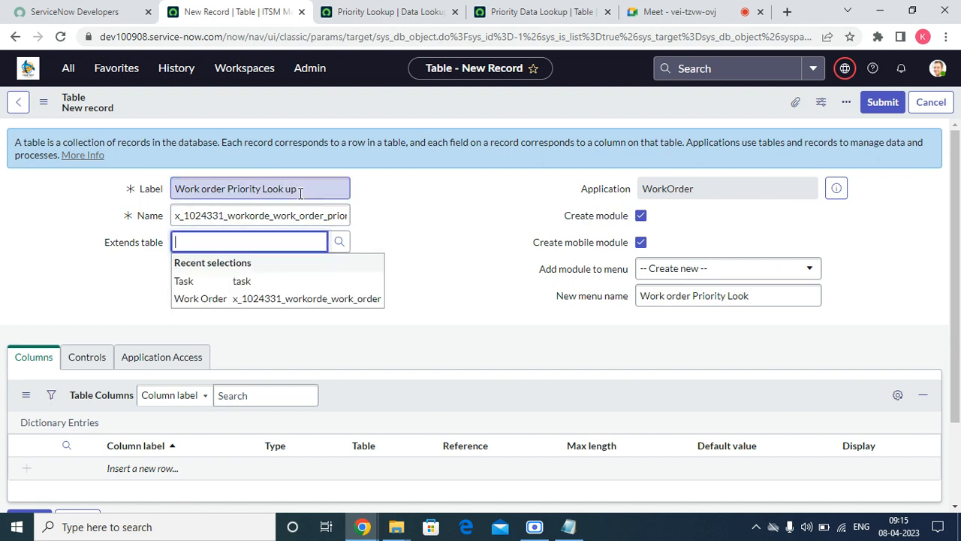
# Set the new table's Extends table to Data Lookup Matcher Rules, copied from the existing Priority Data Lookup table record.
pyautogui.click(391, 11)
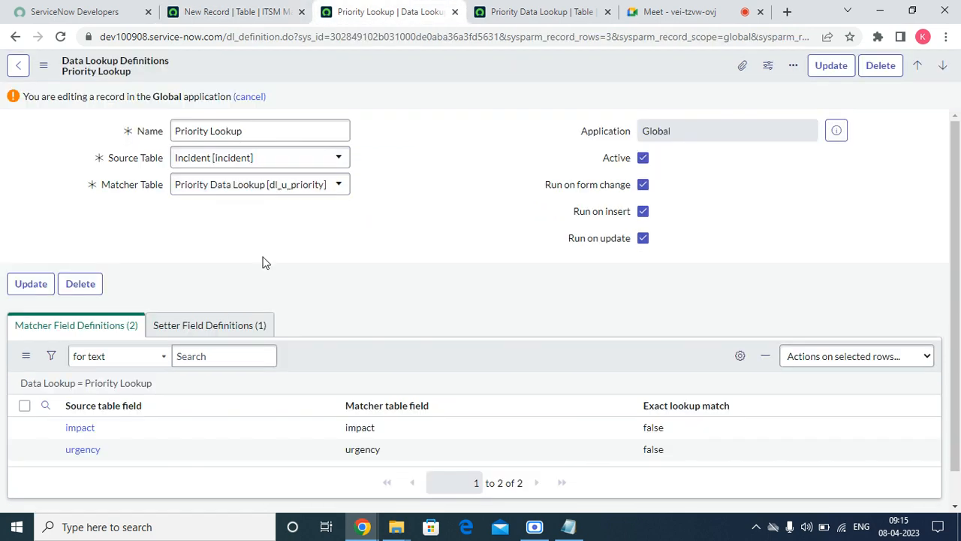
pyautogui.click(539, 11)
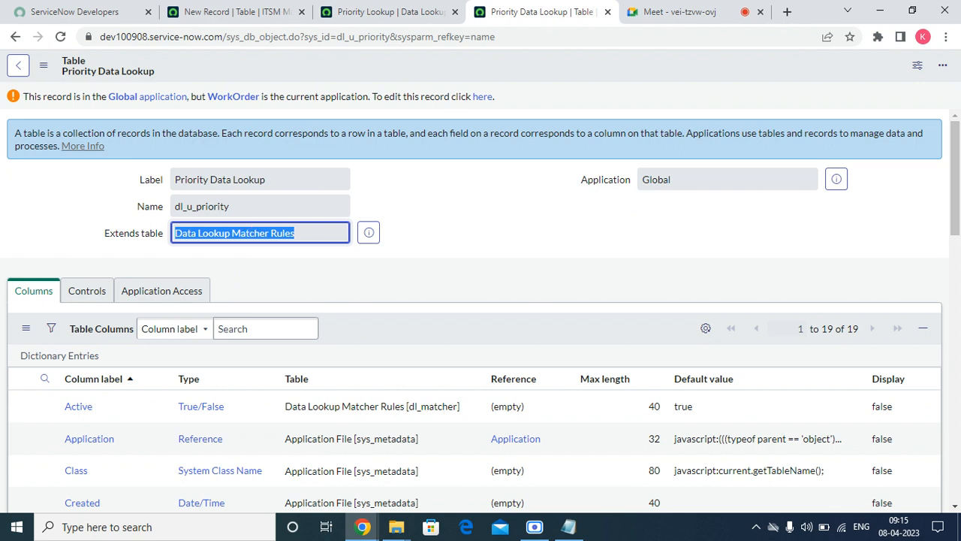
pyautogui.rightClick(262, 235)
pyautogui.click(271, 241)
pyautogui.click(260, 9)
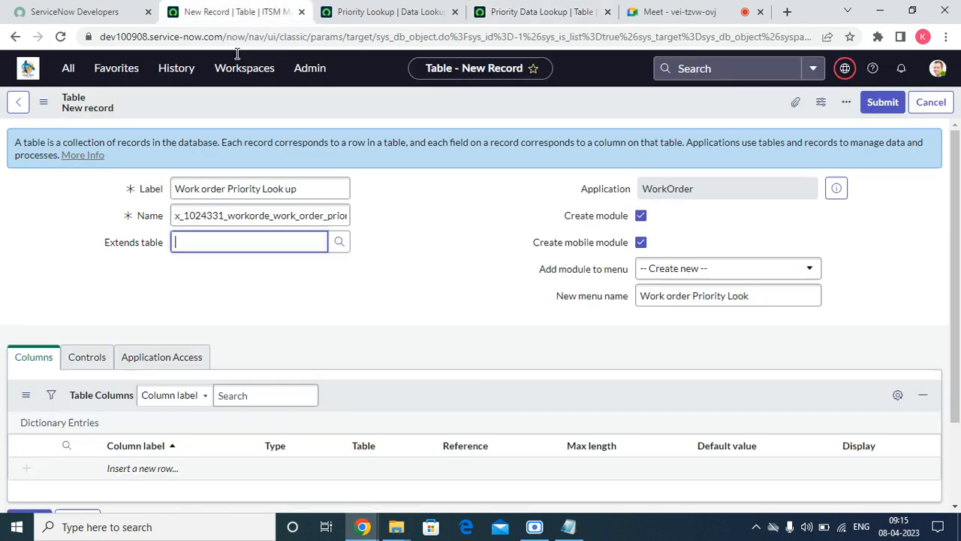
pyautogui.rightClick(187, 237)
pyautogui.click(222, 345)
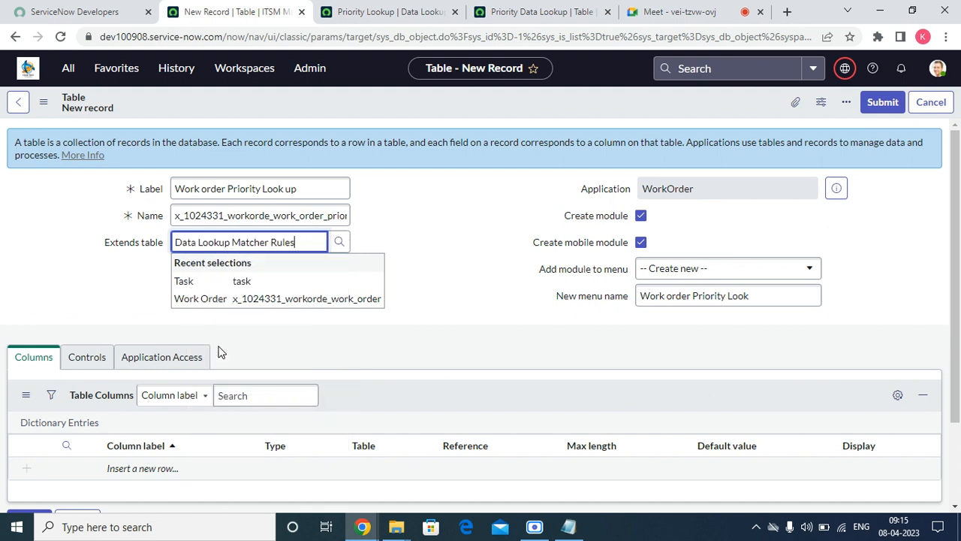
pyautogui.click(284, 350)
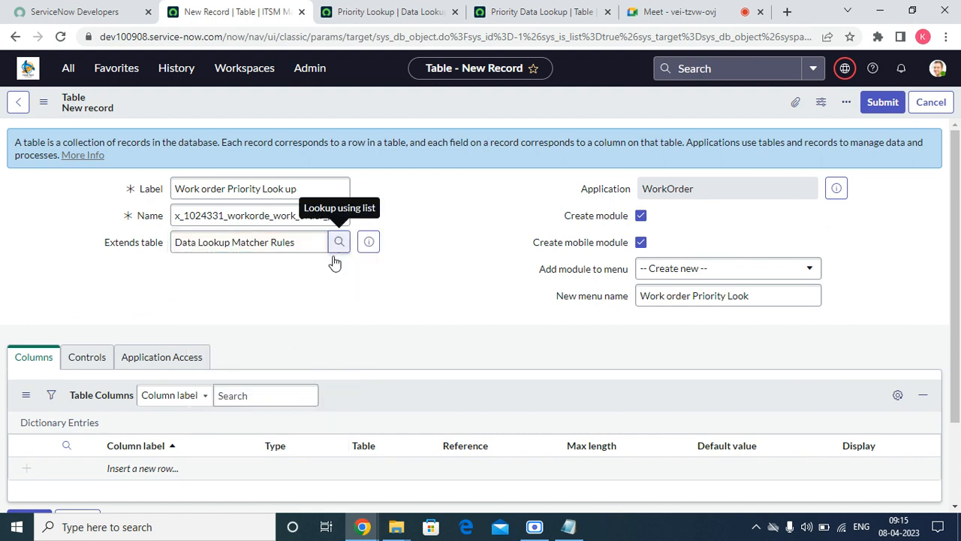
# Preview the extended table's name and extension details, and check the new table's Controls settings before returning to its columns.
pyautogui.click(380, 246)
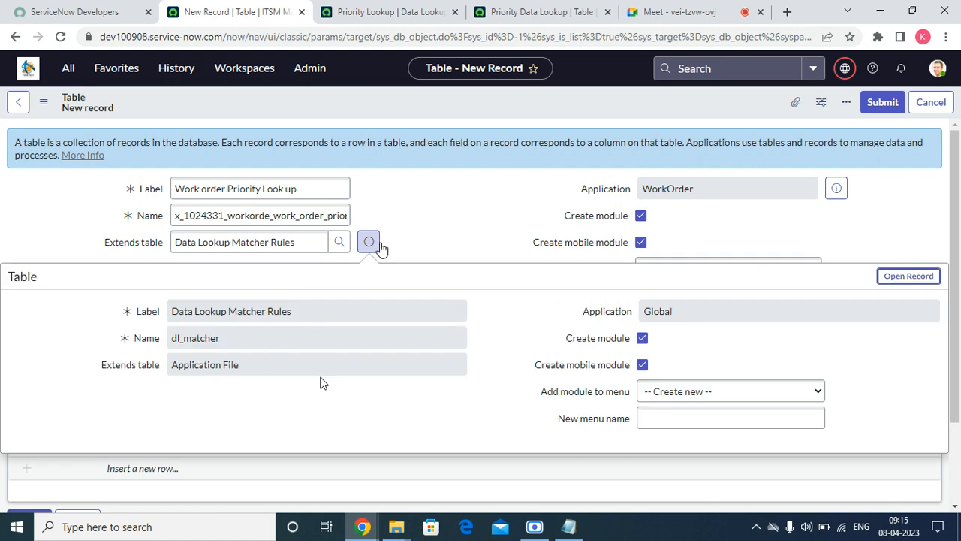
pyautogui.doubleClick(289, 346)
pyautogui.click(405, 212)
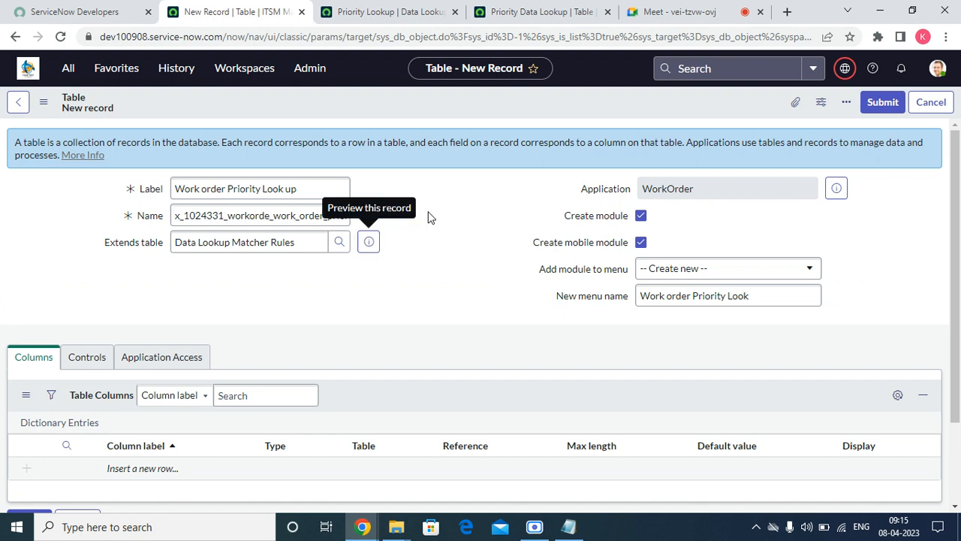
pyautogui.scroll(-2, 218, 394)
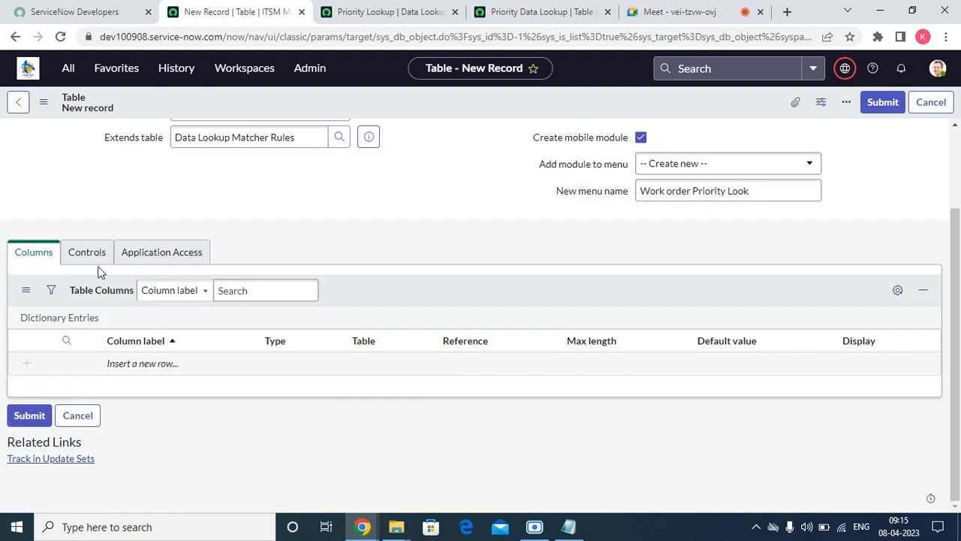
pyautogui.click(87, 255)
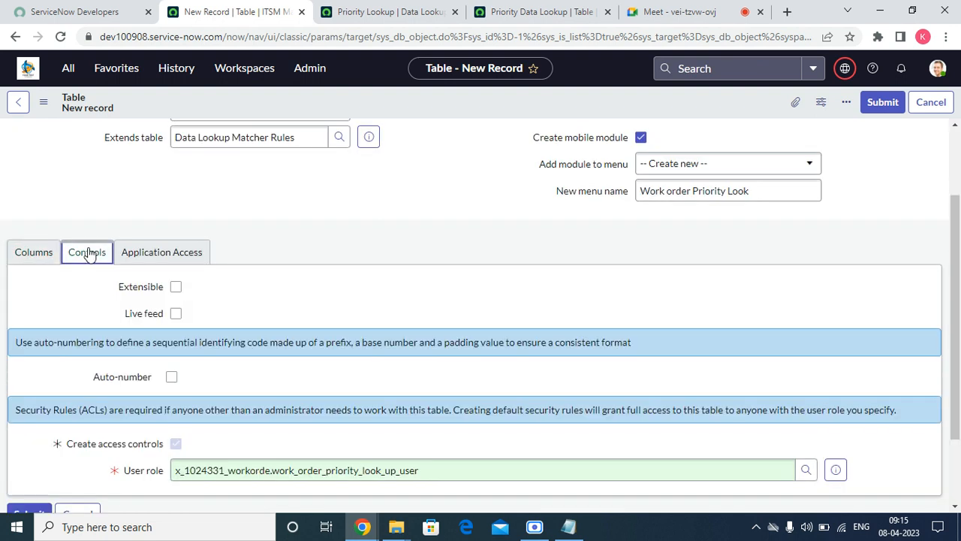
pyautogui.click(43, 259)
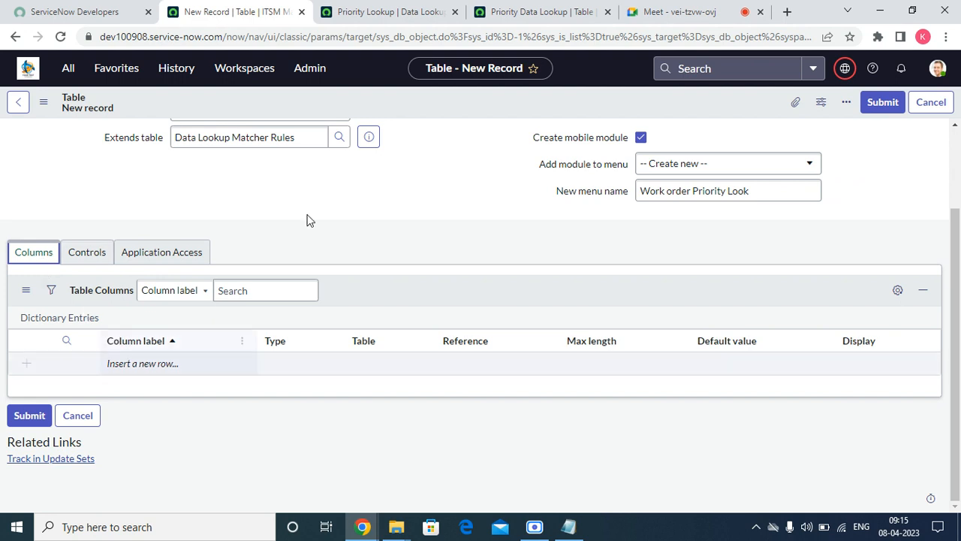
# Save the new Work order Priority Look up table while staying on its record.
pyautogui.rightClick(400, 101)
pyautogui.click(434, 120)
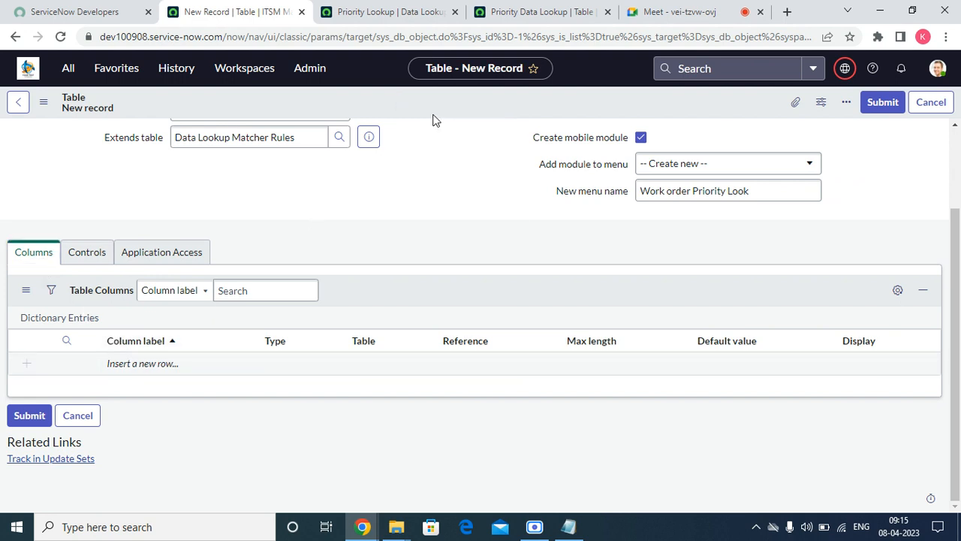
pyautogui.rightClick(428, 110)
pyautogui.click(443, 119)
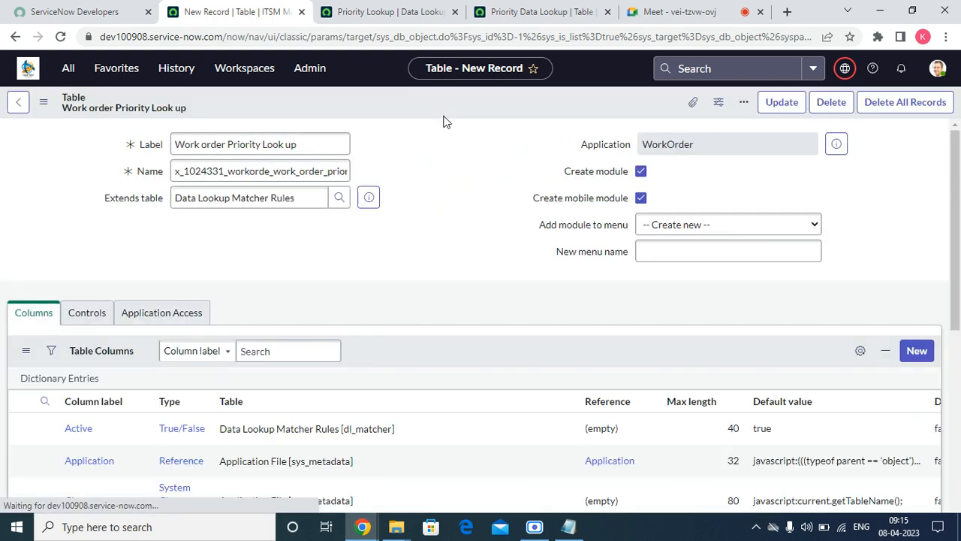
# Start a new column on the Work order Priority Look up table with type Choice and column label Request impact.
pyautogui.scroll(-10, 473, 425)
pyautogui.scroll(-2, 479, 420)
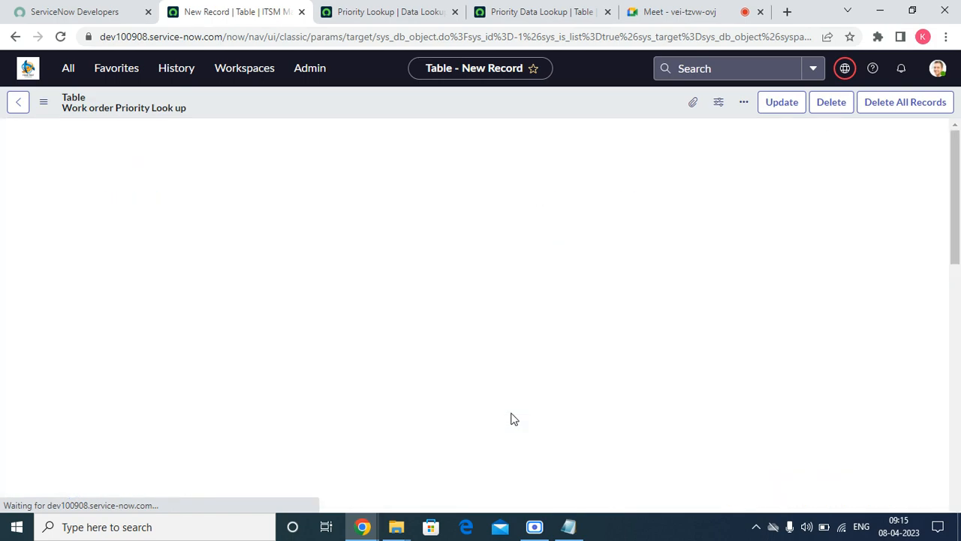
pyautogui.moveTo(959, 211); pyautogui.dragTo(955, 172)
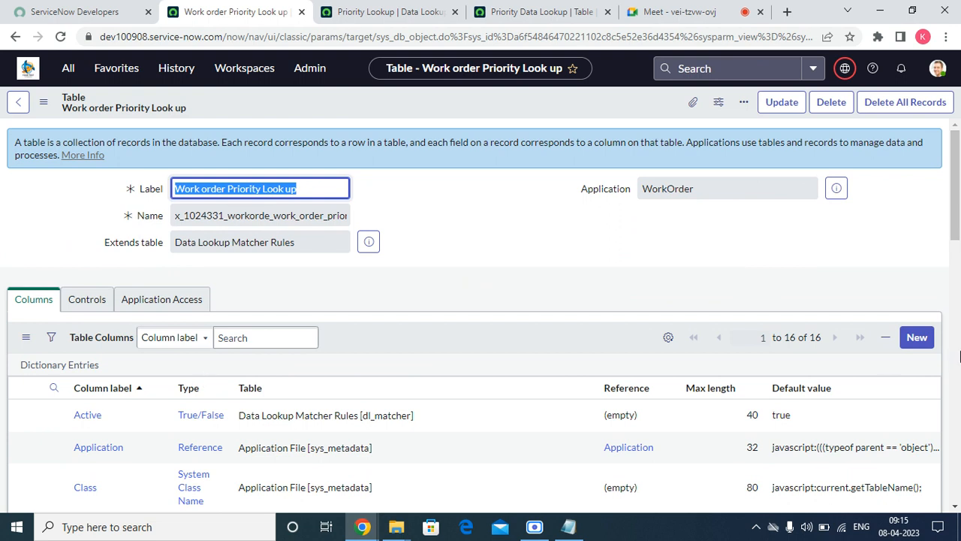
pyautogui.click(926, 339)
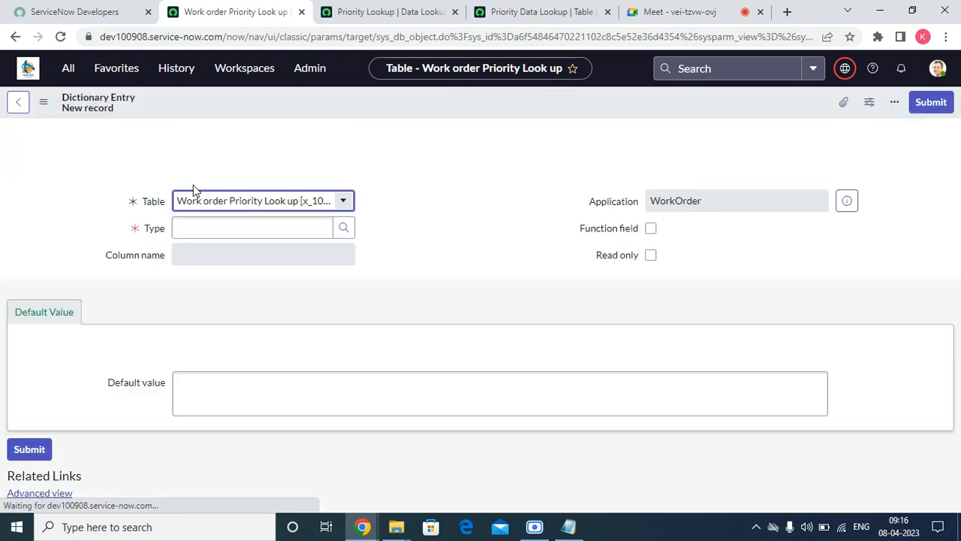
pyautogui.click(249, 229)
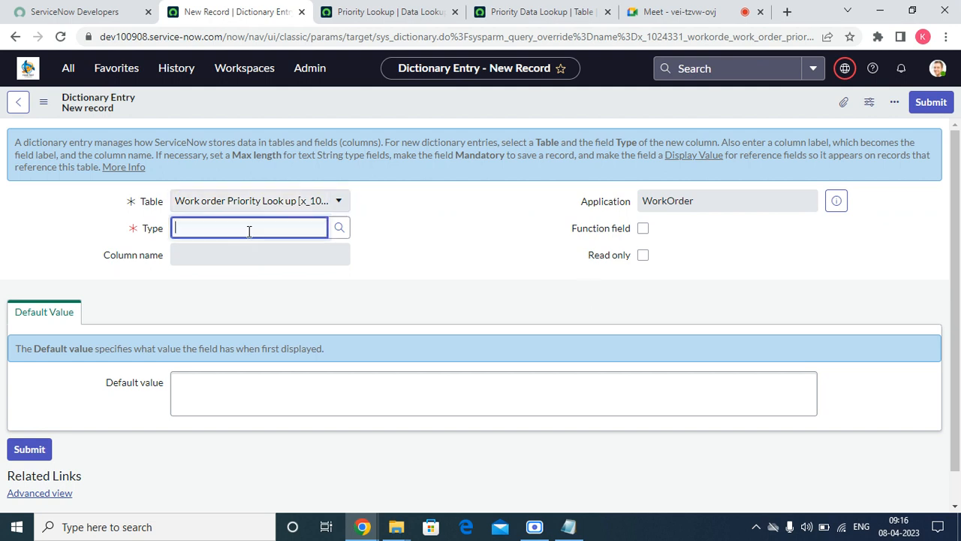
pyautogui.write('cho')
pyautogui.click(239, 249)
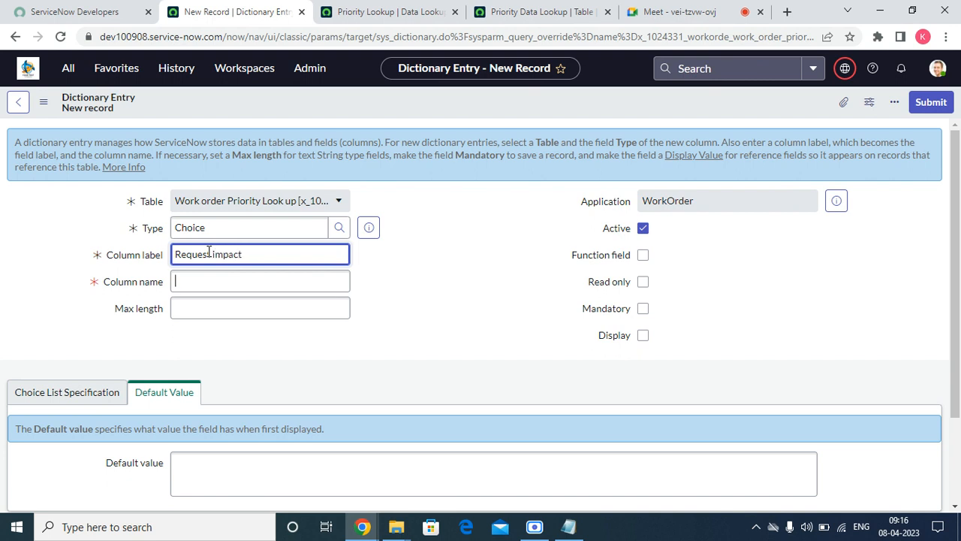
pyautogui.press('Tab')
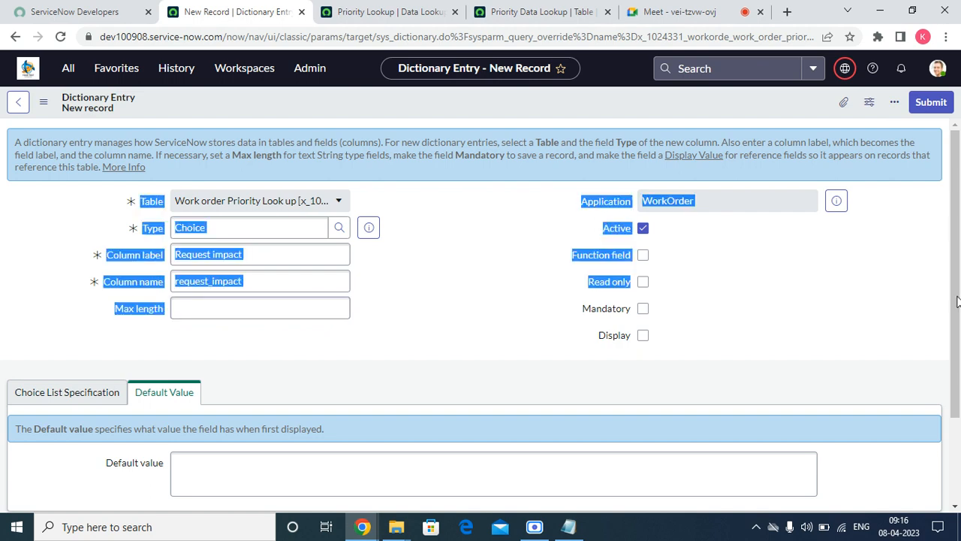
# Set the Request impact column's choice specification to Dropdown with -- None -- and save the entry while staying on its record.
pyautogui.click(44, 398)
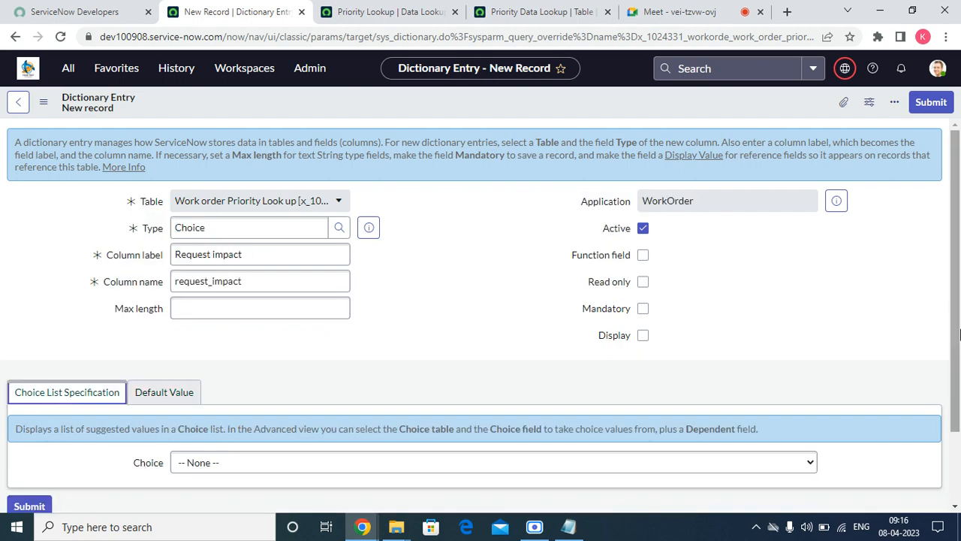
pyautogui.scroll(-2, 578, 485)
pyautogui.click(214, 373)
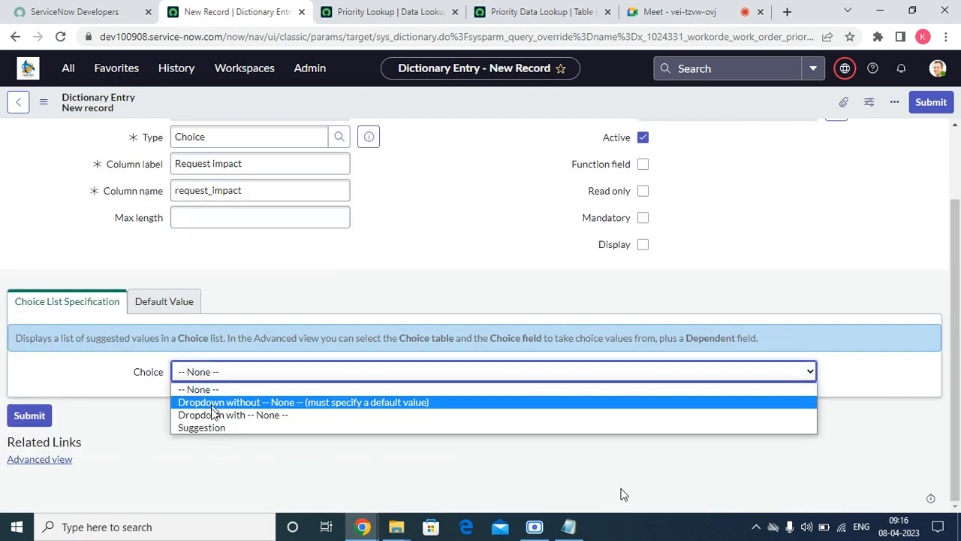
pyautogui.click(214, 414)
pyautogui.rightClick(461, 97)
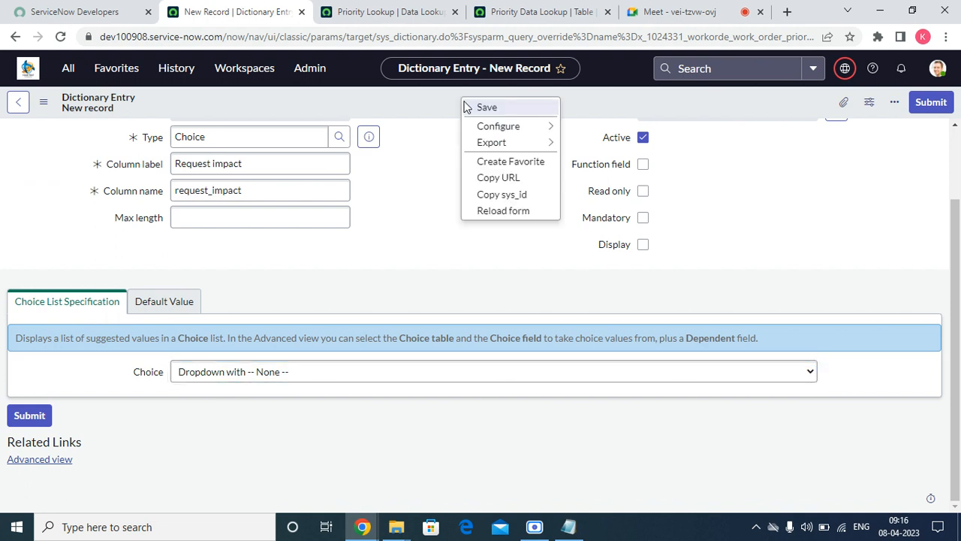
pyautogui.click(485, 112)
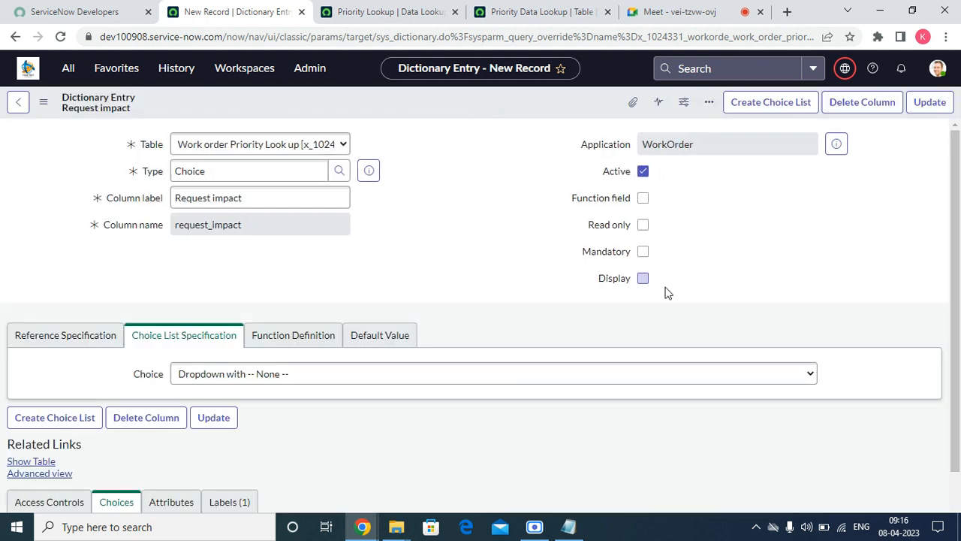
# Add a choice to Request impact with label High, value high and sequence 100.
pyautogui.scroll(-2, 664, 290)
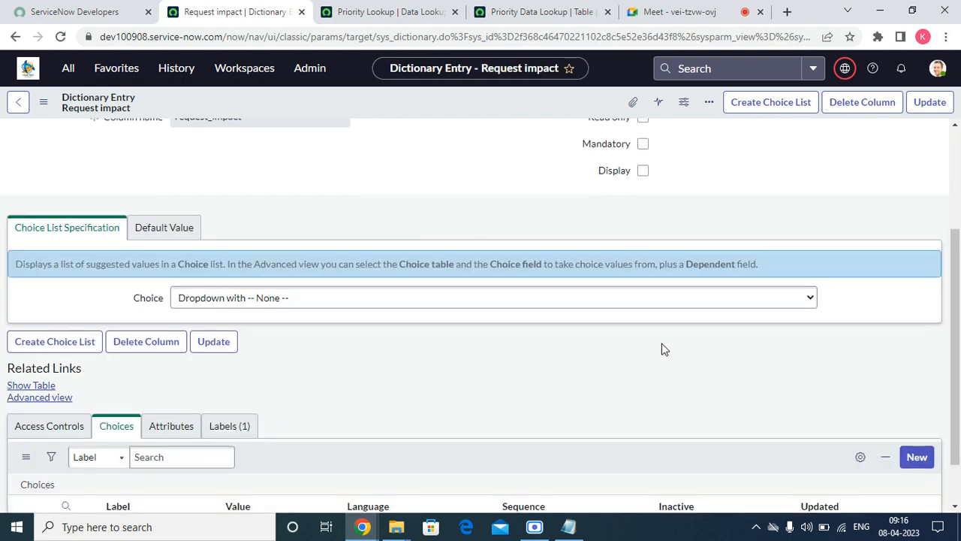
pyautogui.scroll(-1, 662, 349)
pyautogui.click(126, 467)
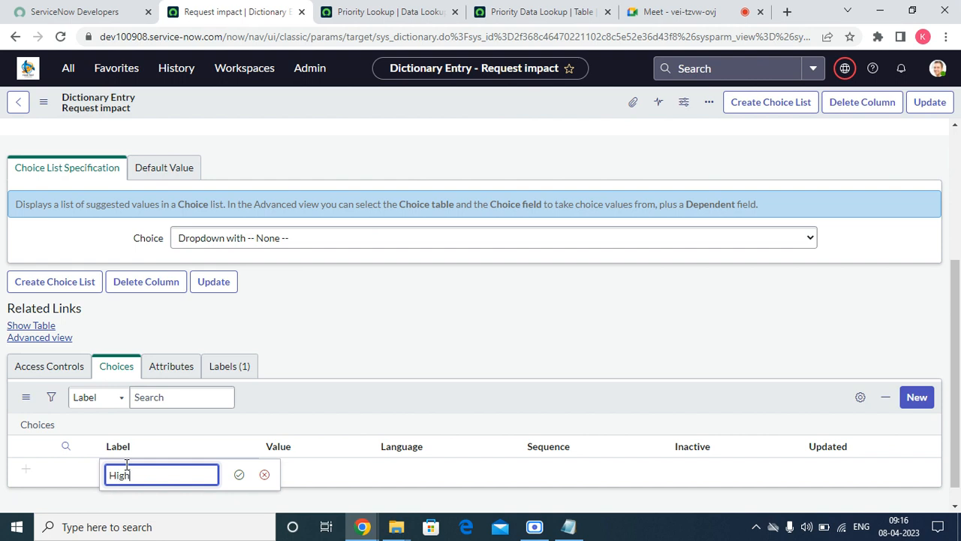
pyautogui.write('High')
pyautogui.press('Tab')
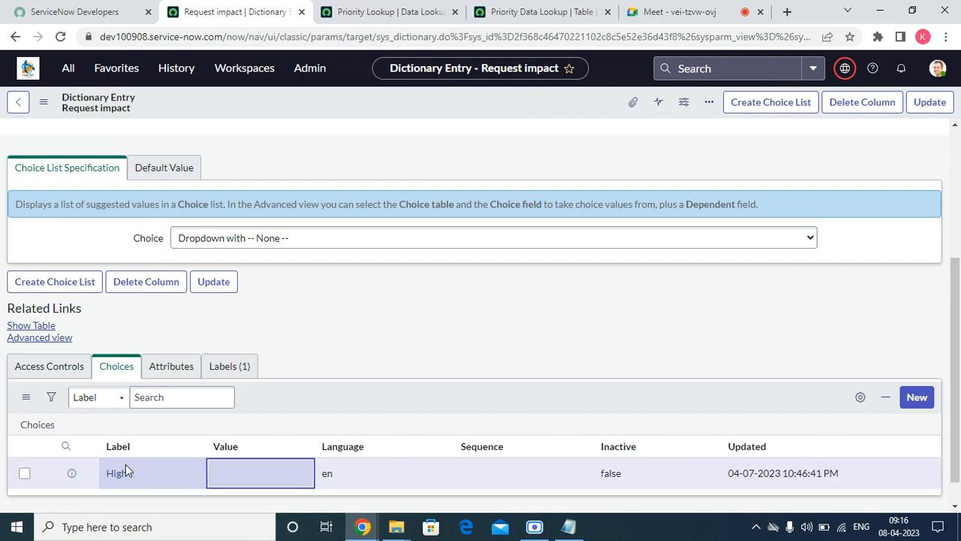
pyautogui.write('high')
pyautogui.press('Tab')
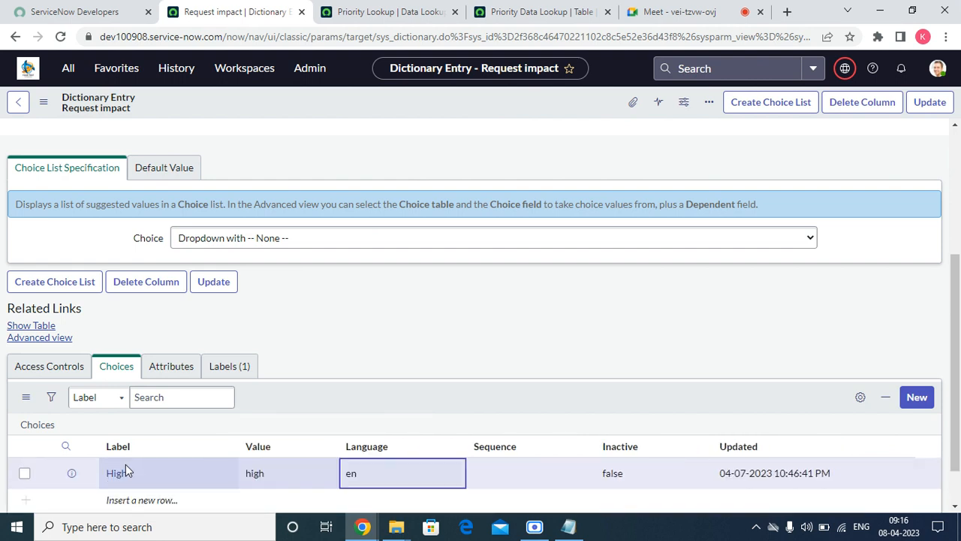
pyautogui.press('Tab')
pyautogui.write('10')
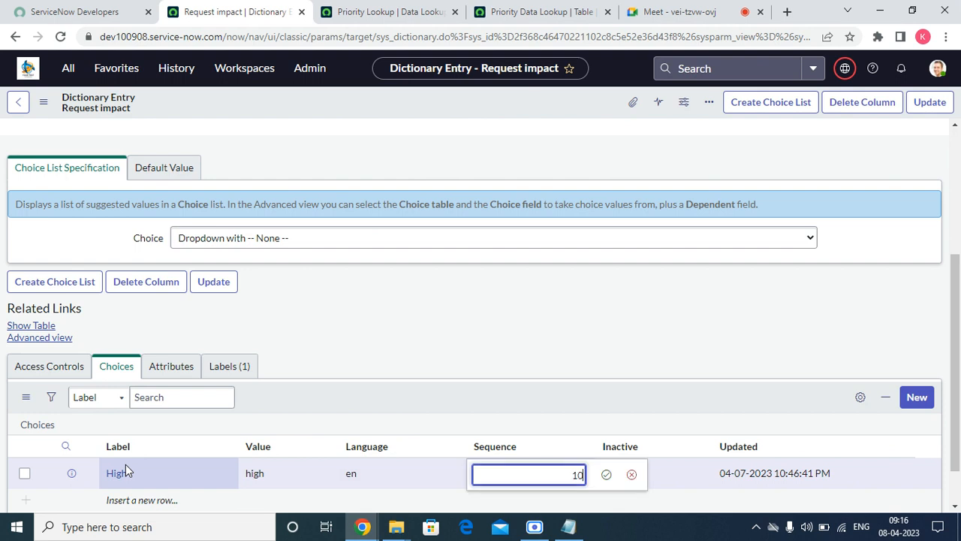
pyautogui.press('Tab')
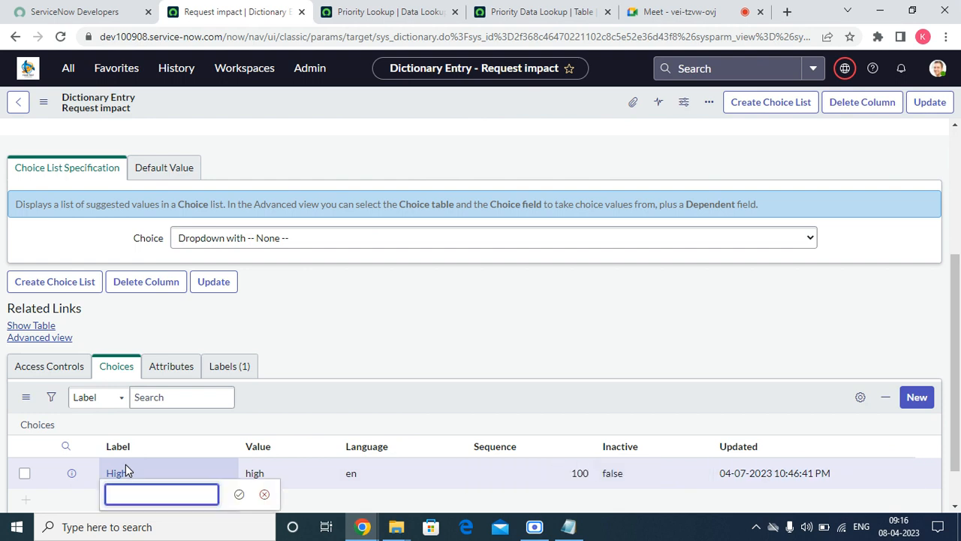
# Add a second Request impact choice with label Medium, value medium and sequence 200.
pyautogui.write('editue')
pyautogui.press('BackSpace')
pyautogui.press('BackSpace')
pyautogui.press('BackSpace')
pyautogui.press('BackSpace')
pyautogui.press('BackSpace')
pyautogui.press('BackSpace')
pyautogui.write('Medium')
pyautogui.press('Tab')
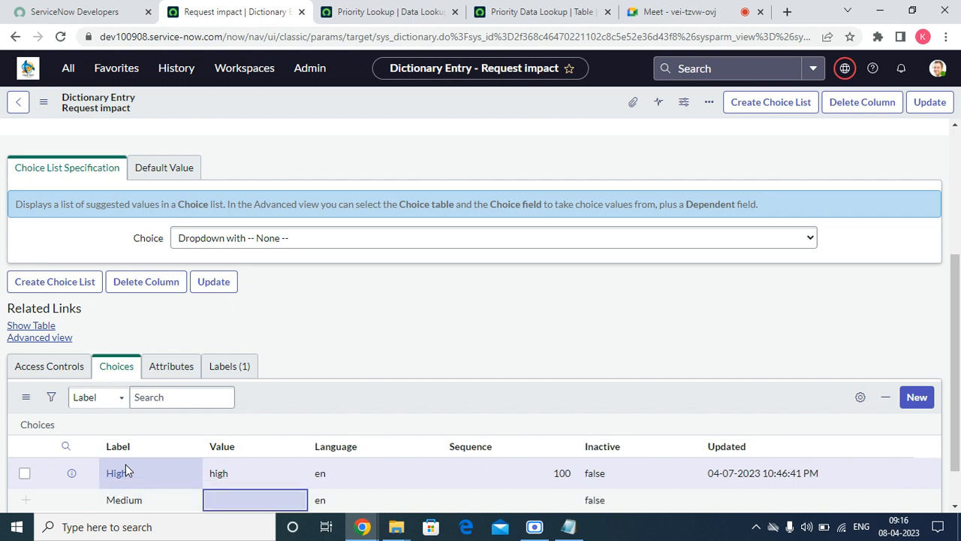
pyautogui.write('med')
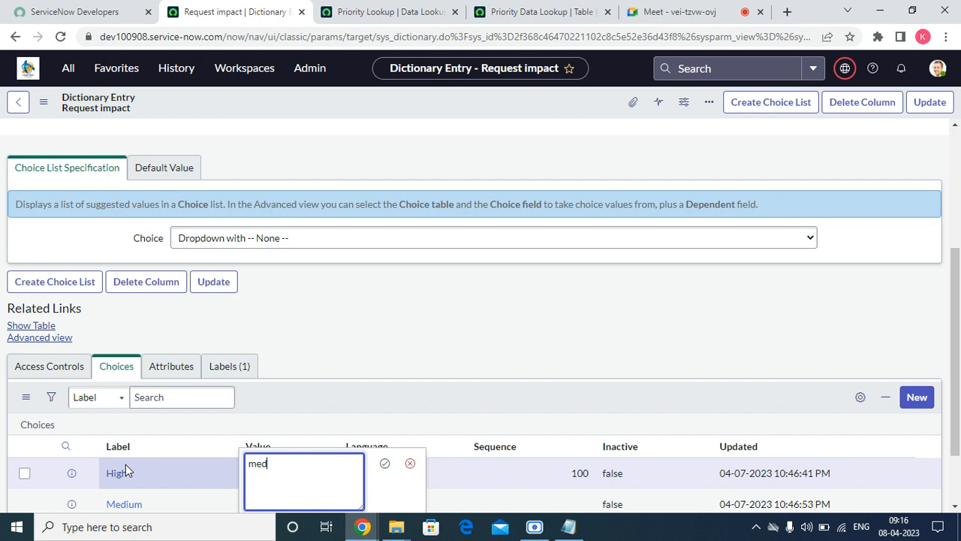
pyautogui.write('ium')
pyautogui.press('Tab')
pyautogui.press('Tab')
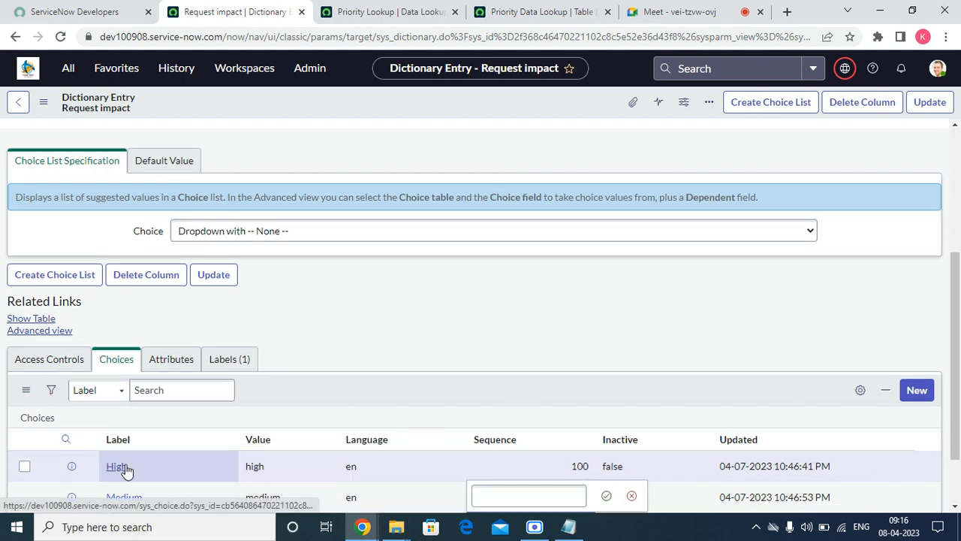
pyautogui.write('200')
pyautogui.press('Tab')
pyautogui.press('Tab')
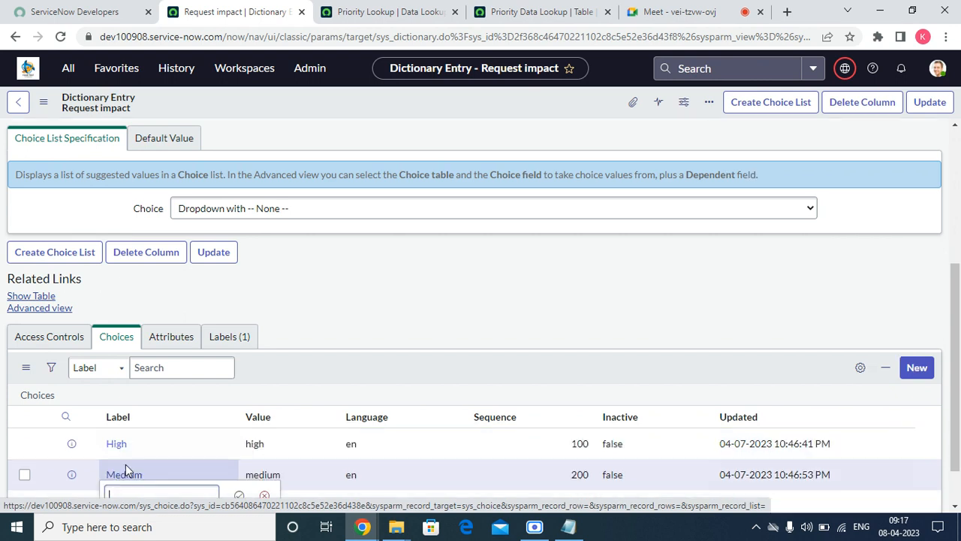
# Add a third Request impact choice with label Low, value low and sequence 300, and update the dictionary entry.
pyautogui.write('Low')
pyautogui.press('Tab')
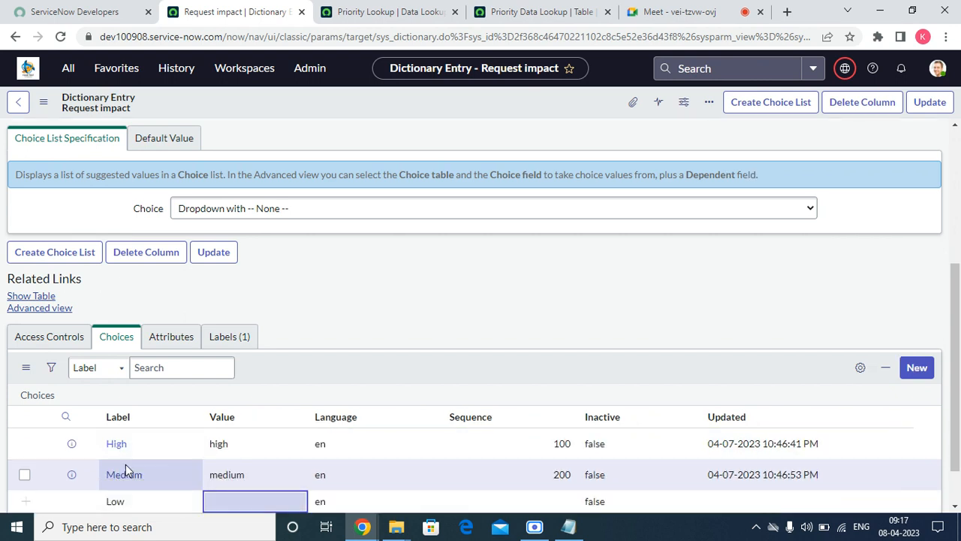
pyautogui.write('low')
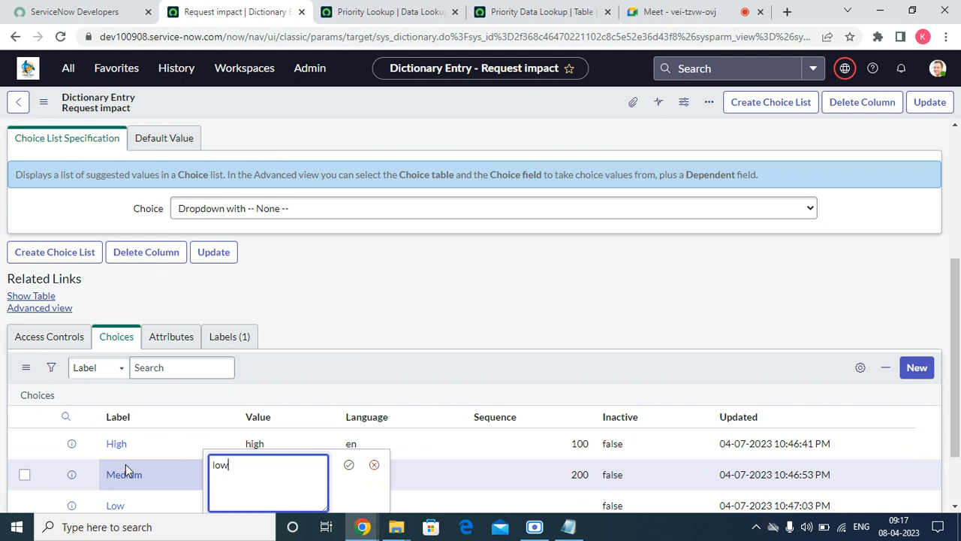
pyautogui.press('Tab')
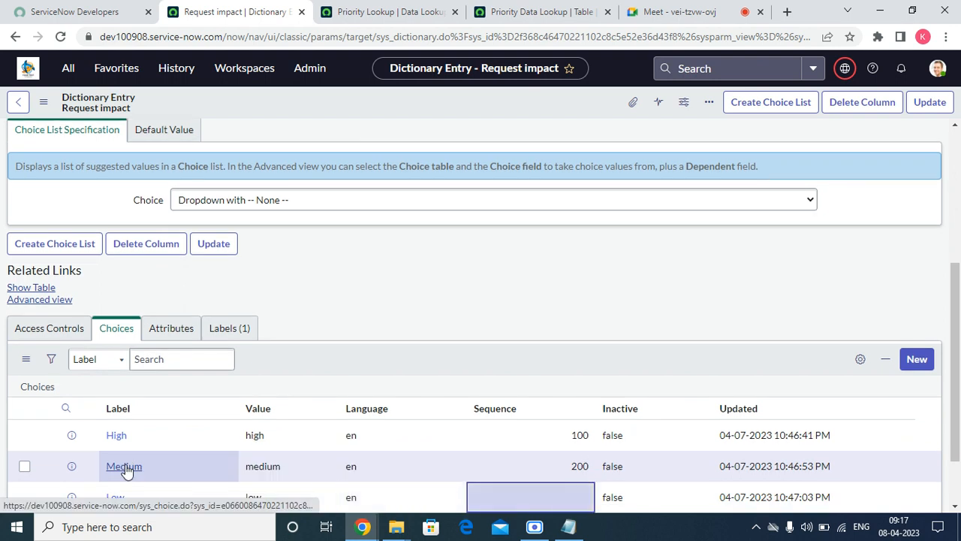
pyautogui.write('d')
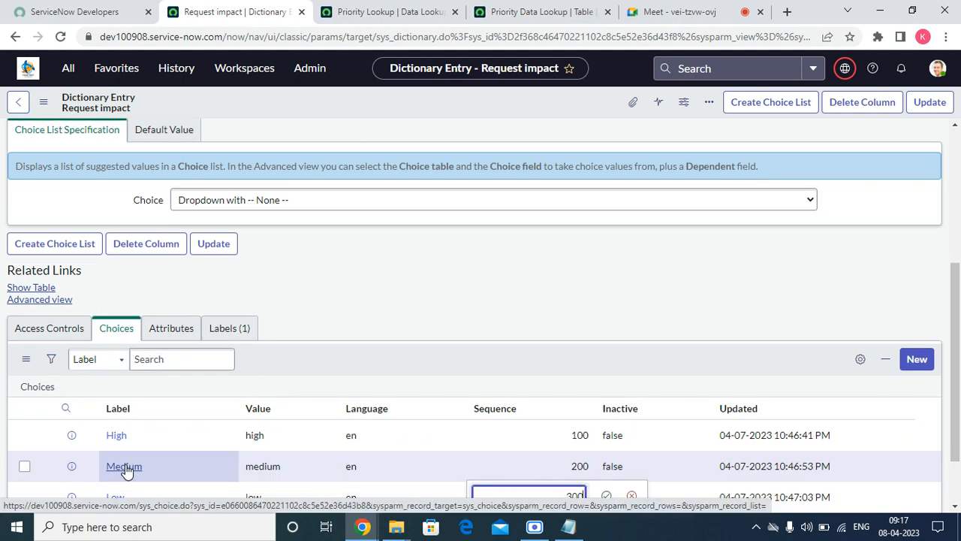
pyautogui.press('Return')
pyautogui.doubleClick(800, 497)
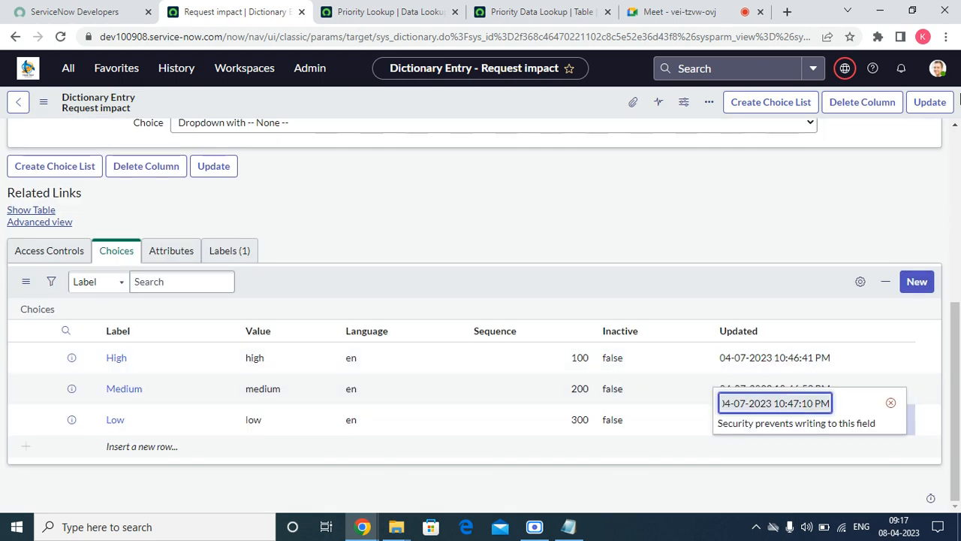
pyautogui.click(928, 105)
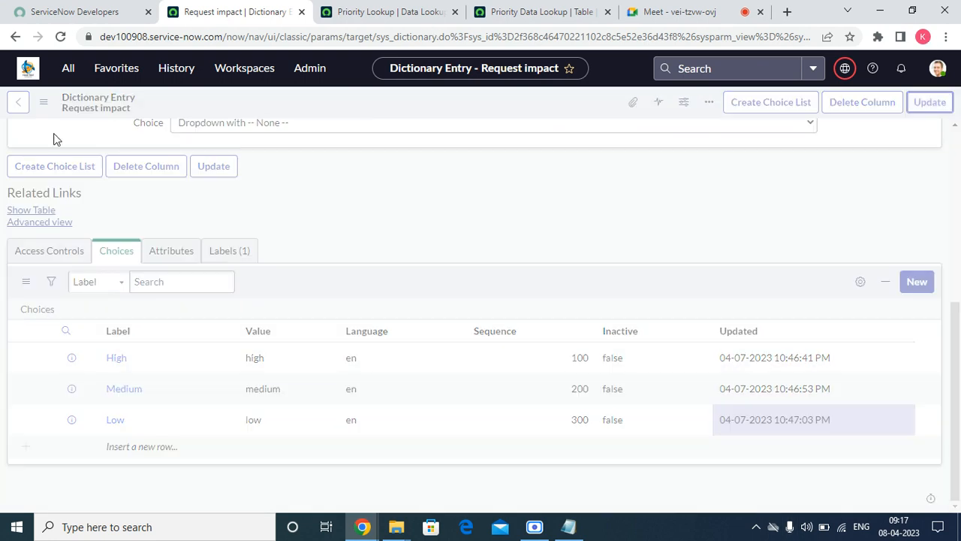
# Start another new column on the Work order Priority Look up table with type Choice and column label Request Urgency.
pyautogui.scroll(-10, 647, 384)
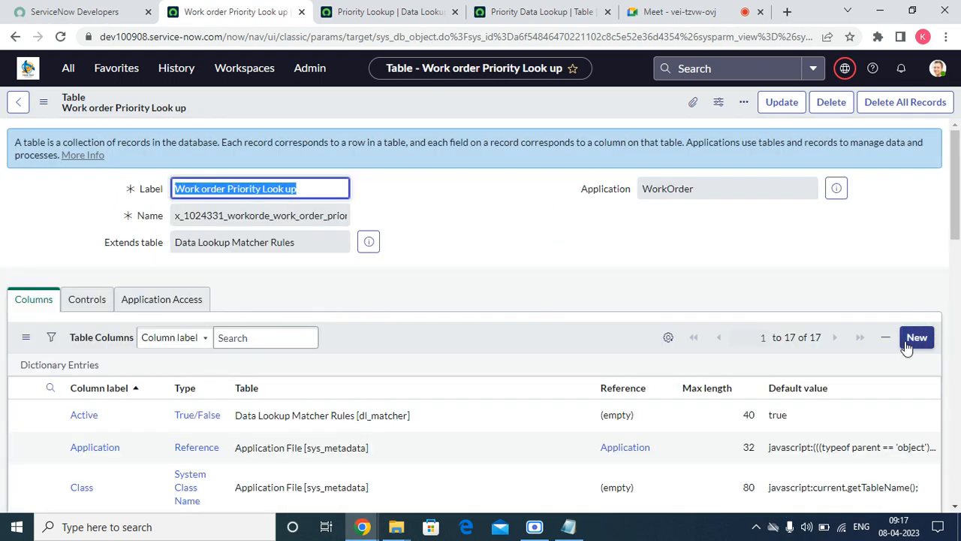
pyautogui.click(908, 346)
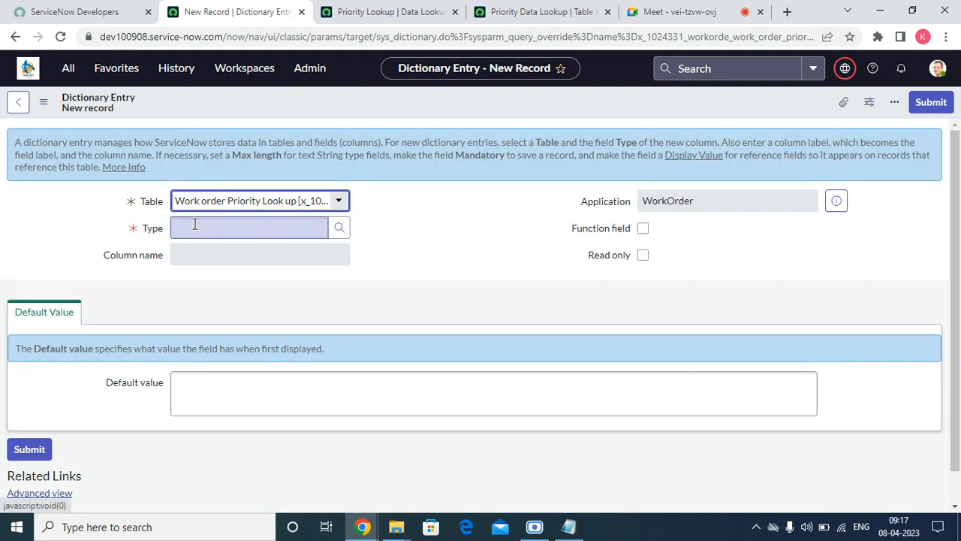
pyautogui.click(195, 224)
pyautogui.write('ch')
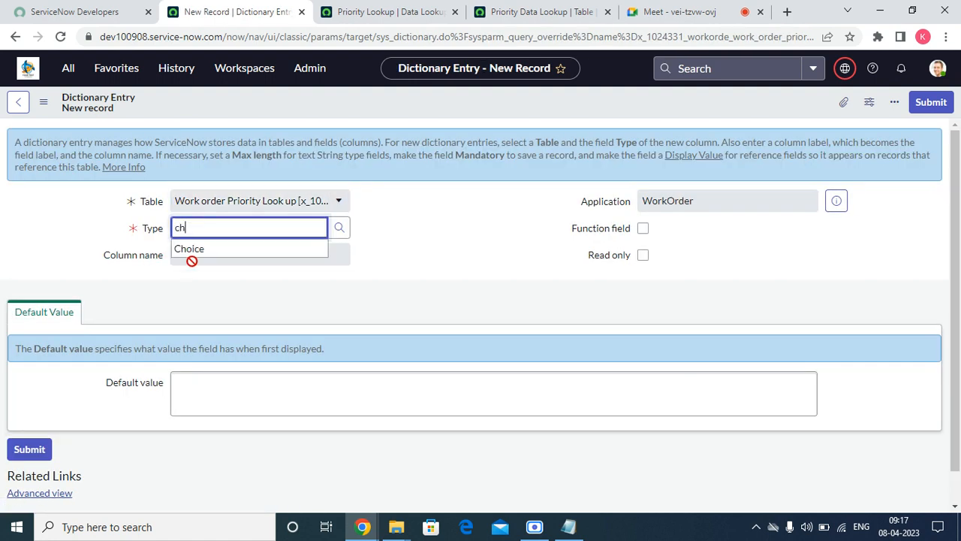
pyautogui.click(197, 252)
pyautogui.click(197, 254)
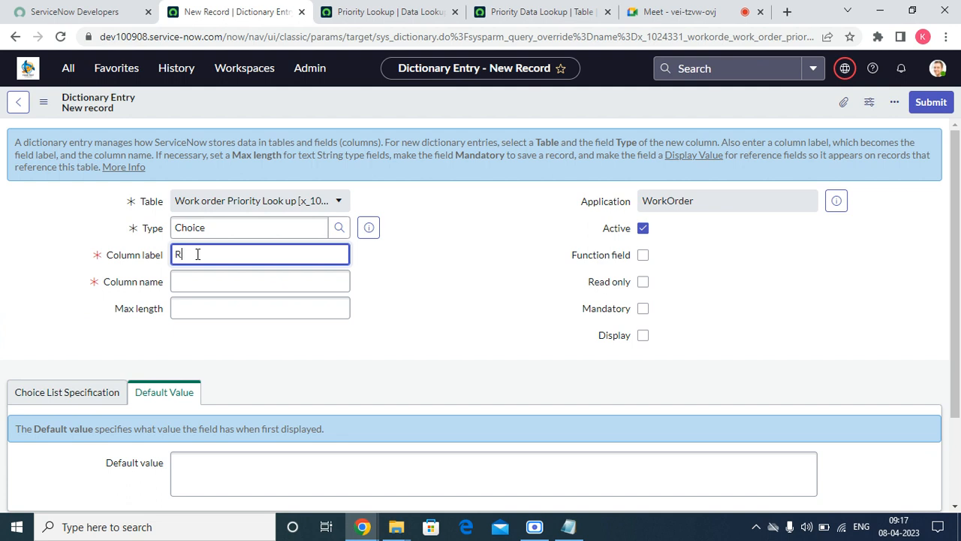
pyautogui.write('Request Urgency')
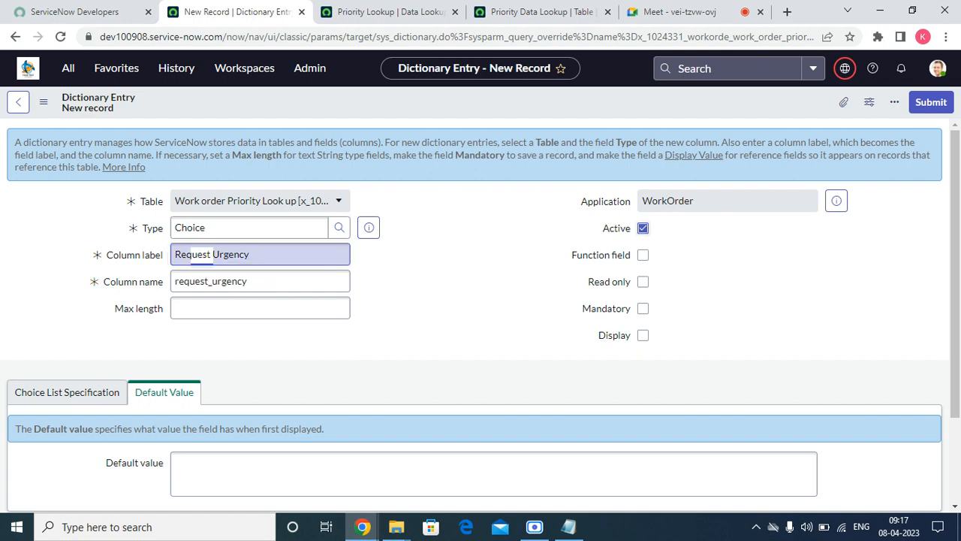
# Set the Request Urgency column's choice specification to Dropdown with -- None -- and save the entry while staying on its record.
pyautogui.click(49, 397)
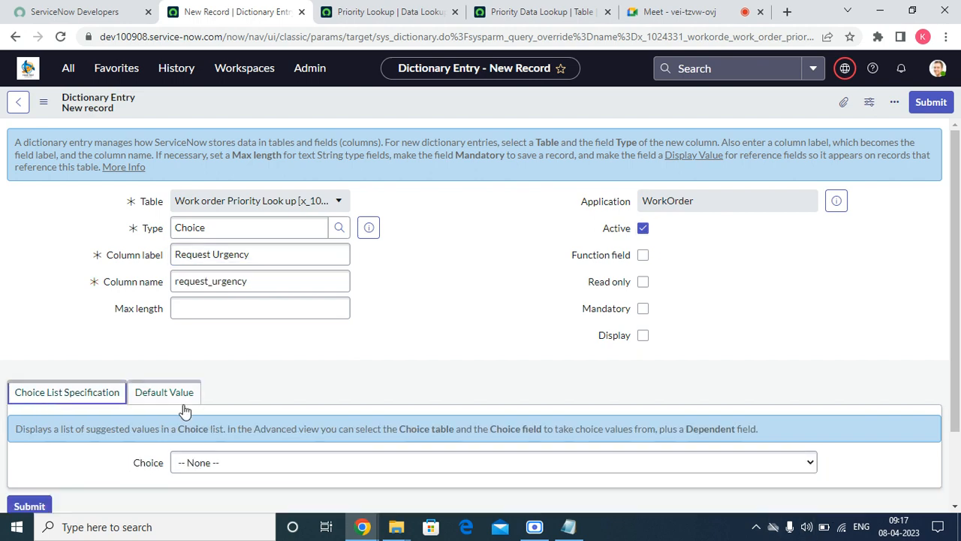
pyautogui.scroll(-2, 351, 431)
pyautogui.click(316, 375)
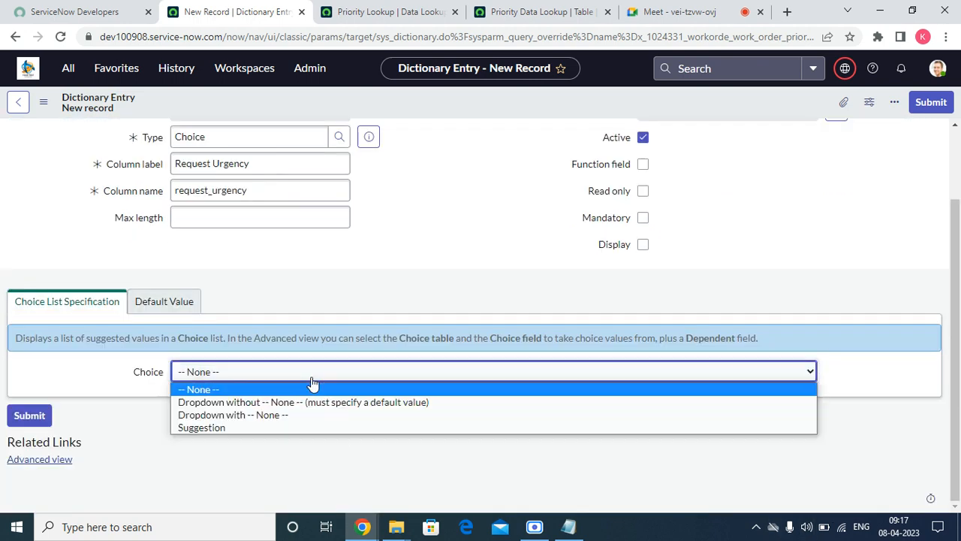
pyautogui.click(286, 413)
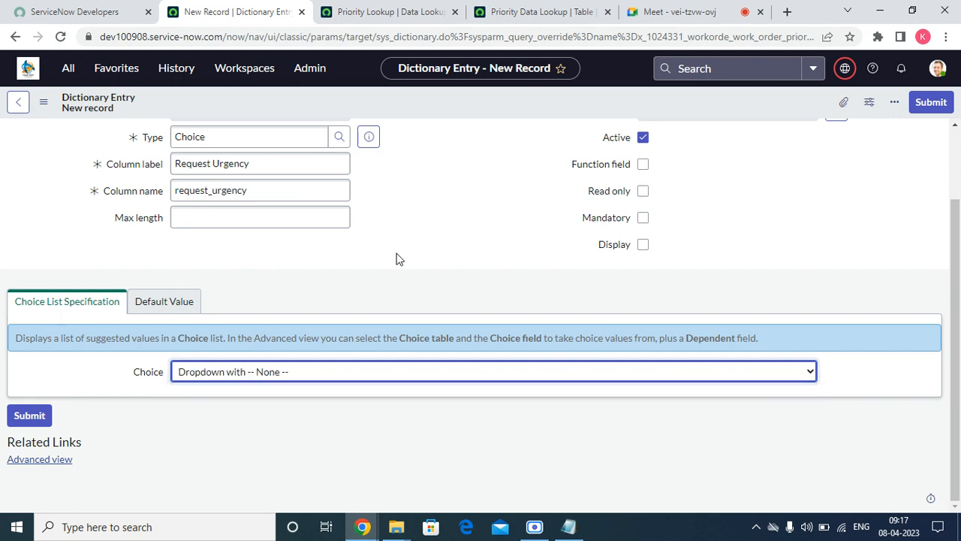
pyautogui.rightClick(417, 99)
pyautogui.click(444, 112)
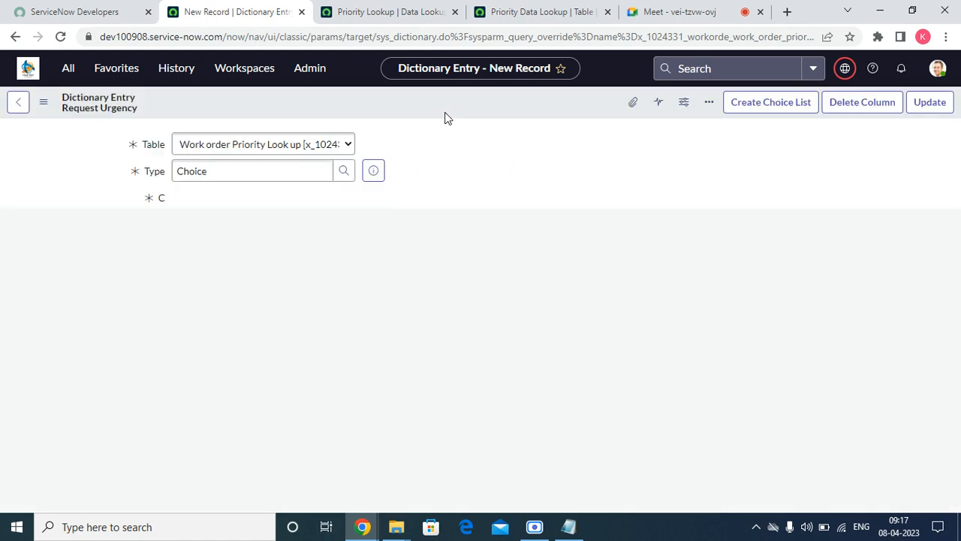
pyautogui.scroll(-3, 503, 215)
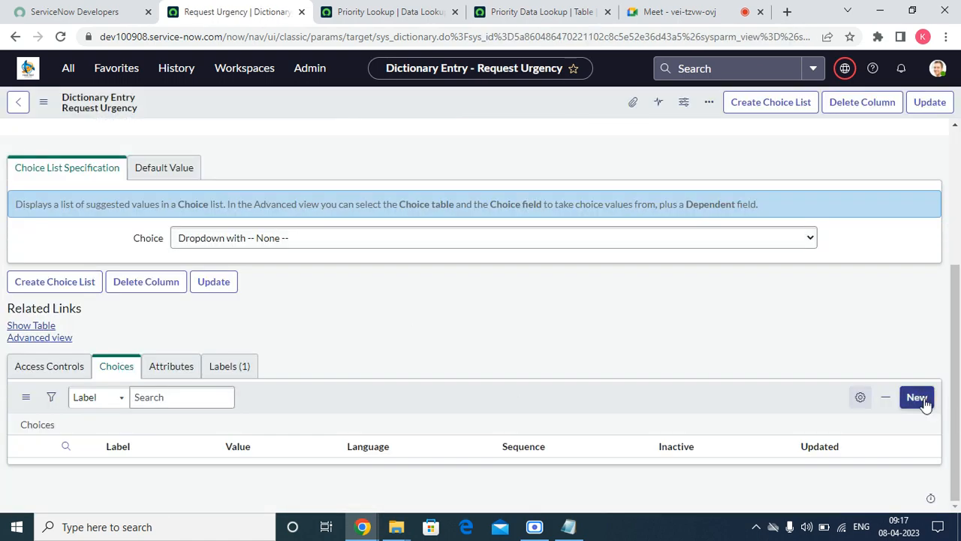
pyautogui.click(917, 397)
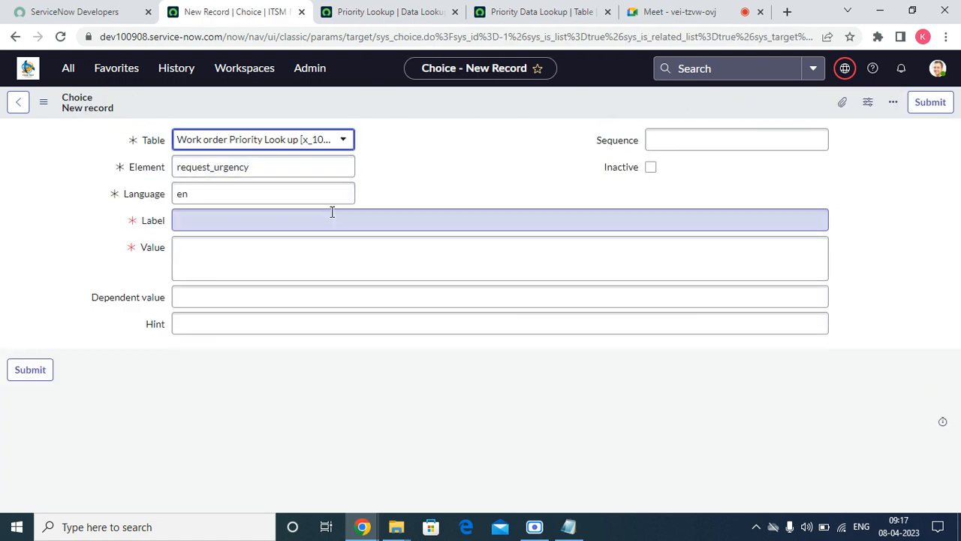
pyautogui.click(21, 113)
pyautogui.click(19, 111)
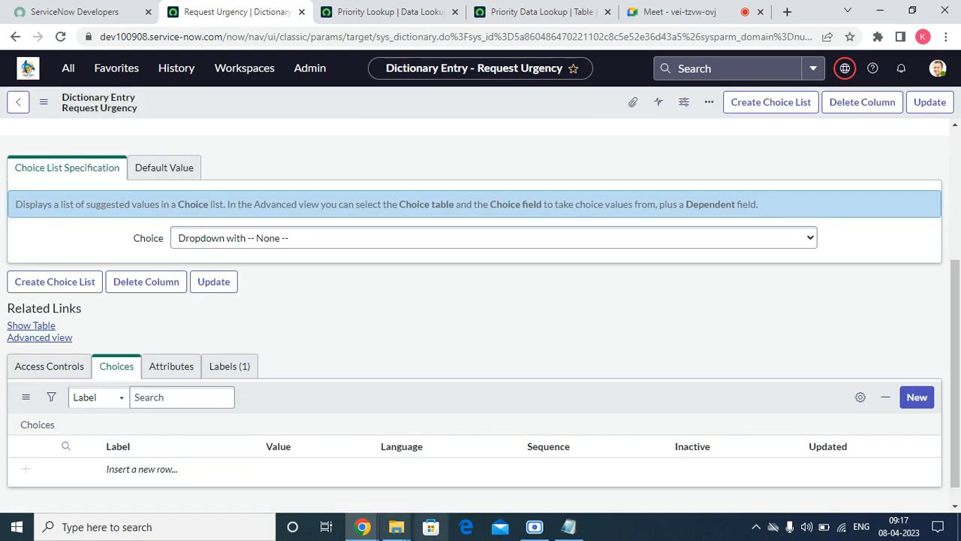
# Add the first Request Urgency choice with label High, value high and sequence 100.
pyautogui.click(150, 470)
pyautogui.click(150, 470)
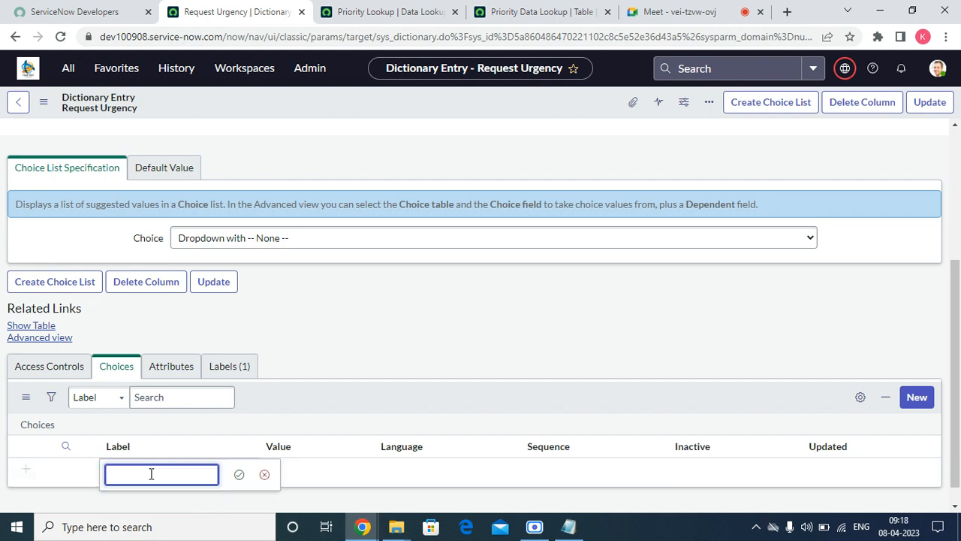
pyautogui.write('Hgh')
pyautogui.press('Tab')
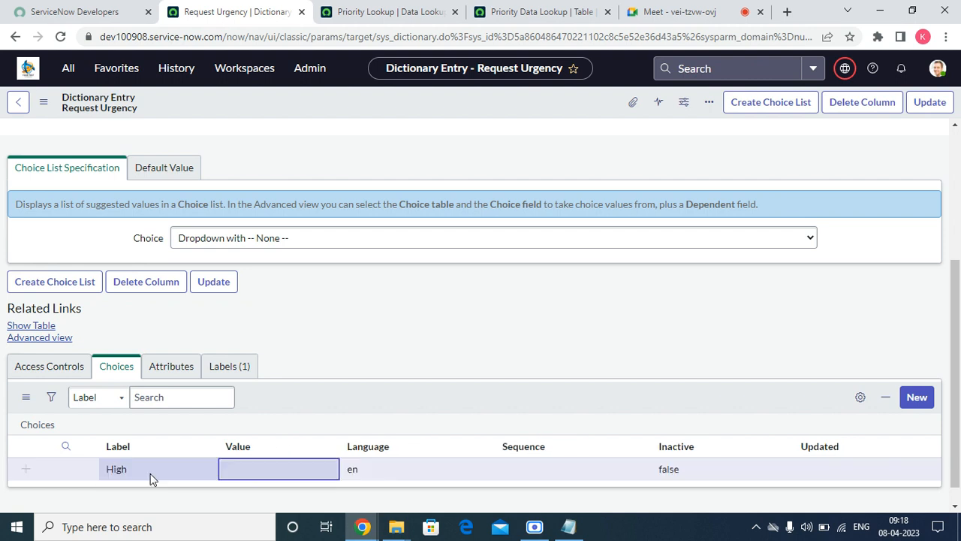
pyautogui.write('igh')
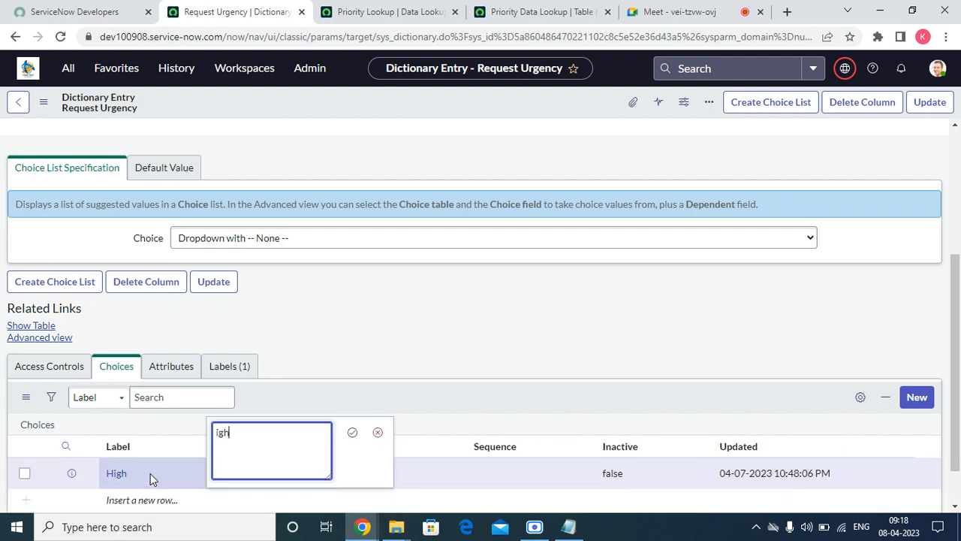
pyautogui.press('BackSpace')
pyautogui.press('BackSpace')
pyautogui.press('BackSpace')
pyautogui.write('h')
pyautogui.press('BackSpace')
pyautogui.write('high')
pyautogui.press('Tab')
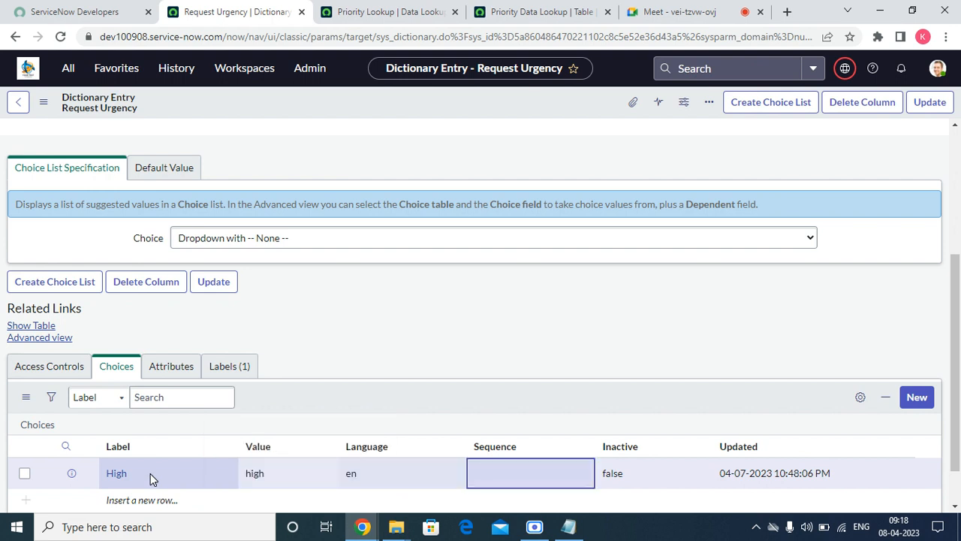
pyautogui.write('100')
pyautogui.press('Tab')
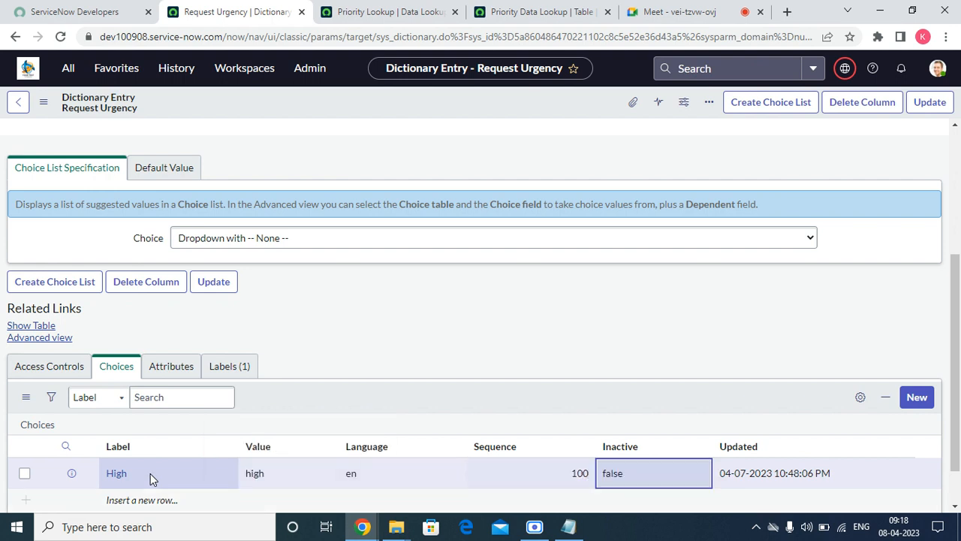
# Add a second Request Urgency choice with label Medium, value medium and sequence 200.
pyautogui.press('Tab')
pyautogui.press('Return')
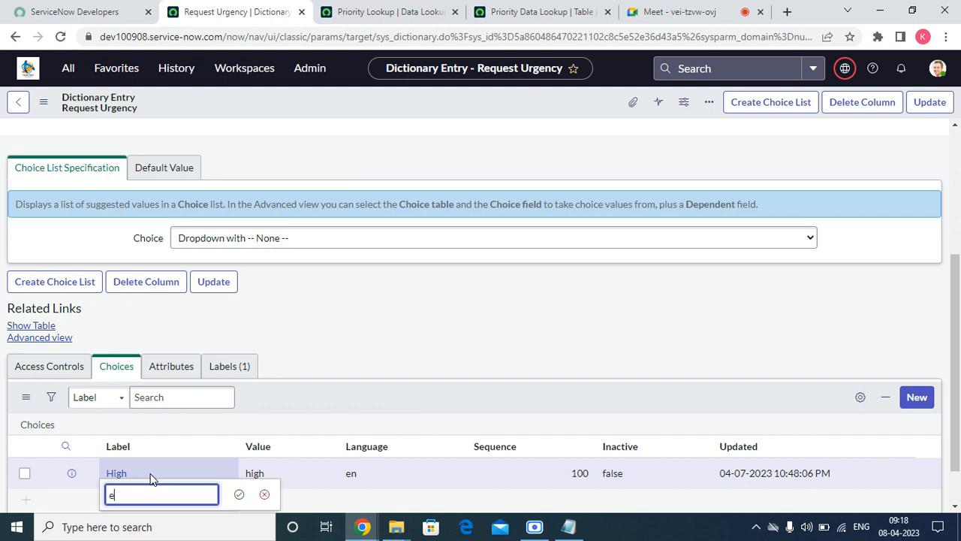
pyautogui.write('edium')
pyautogui.press('BackSpace')
pyautogui.press('BackSpace')
pyautogui.press('BackSpace')
pyautogui.write('ium')
pyautogui.press('Tab')
pyautogui.press('Return')
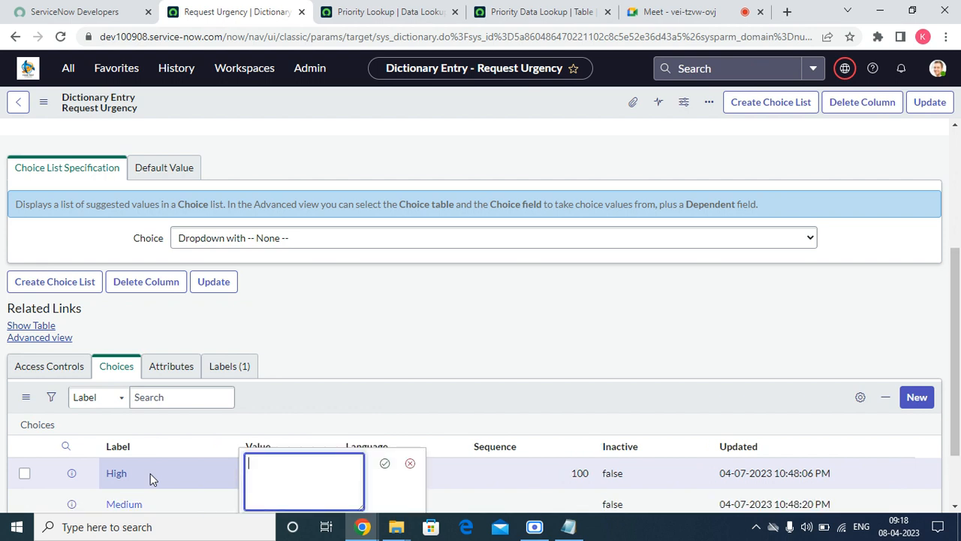
pyautogui.write('medium')
pyautogui.press('Tab')
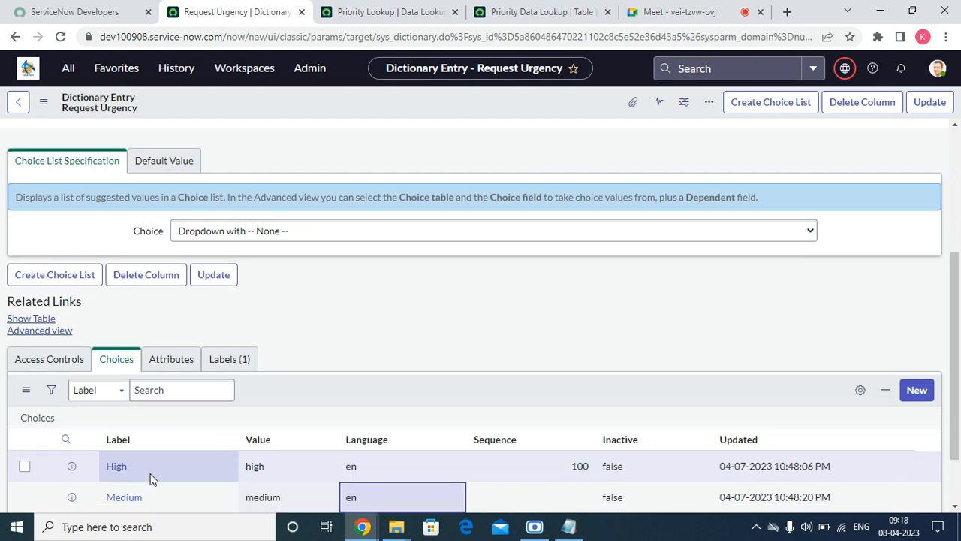
pyautogui.press('Tab')
pyautogui.press('Return')
pyautogui.write('200')
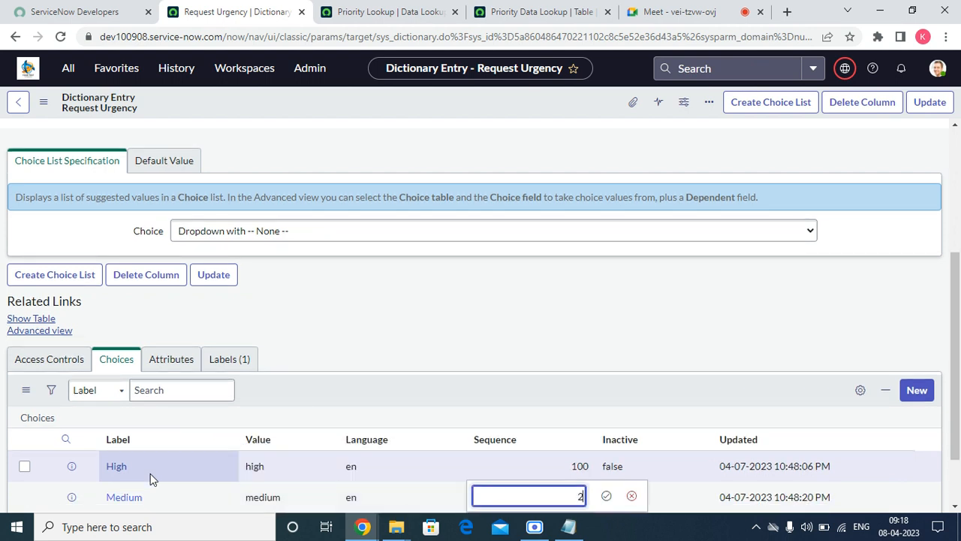
pyautogui.press('Tab')
# Add a third Request Urgency choice with label Low, value low and sequence 300, and update the dictionary entry.
pyautogui.press('Tab')
pyautogui.press('Tab')
pyautogui.press('Return')
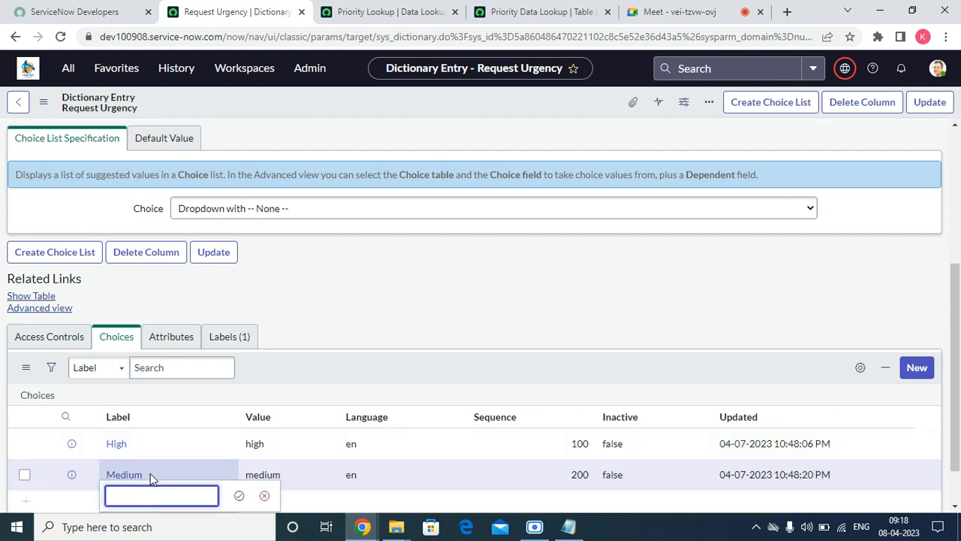
pyautogui.write('Low')
pyautogui.press('Tab')
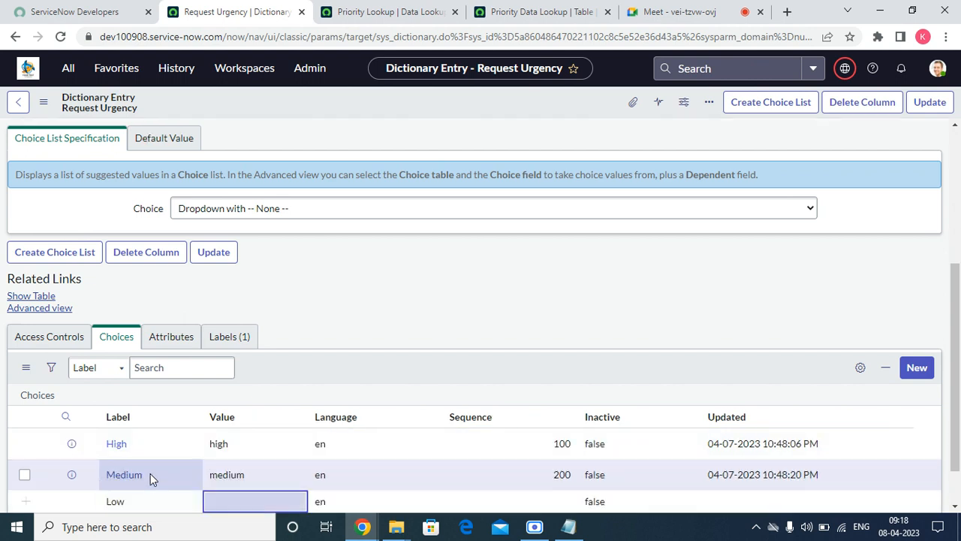
pyautogui.press('Return')
pyautogui.write('low')
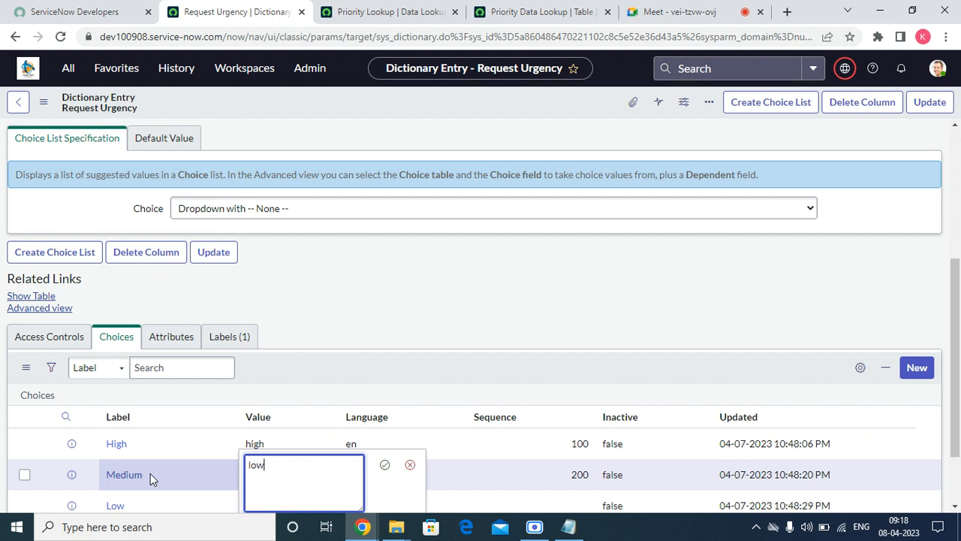
pyautogui.press('Tab')
pyautogui.press('Return')
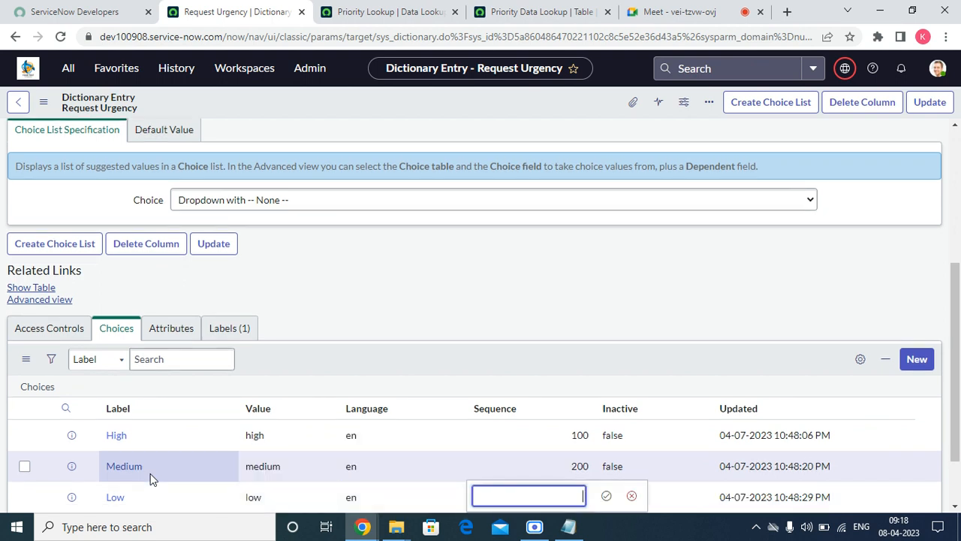
pyautogui.write('300')
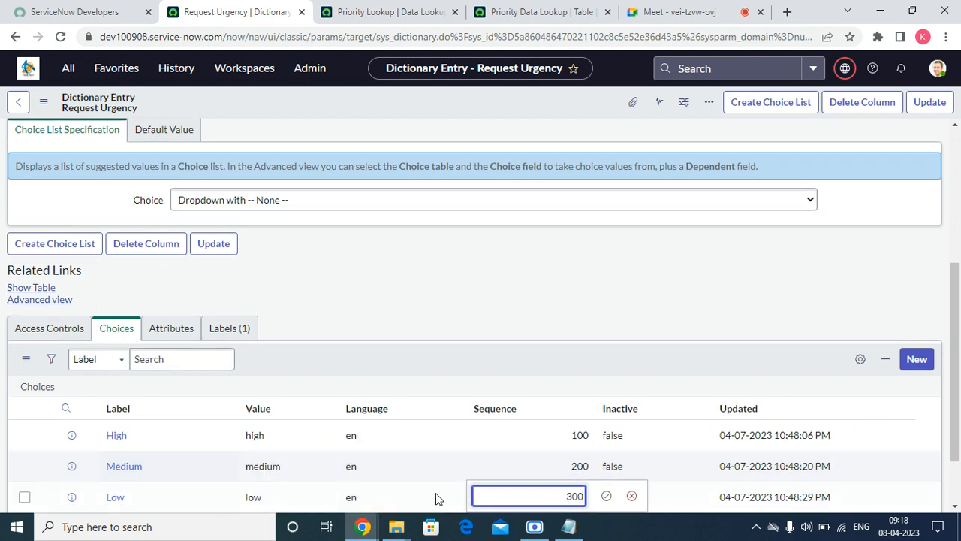
pyautogui.scroll(-1, 353, 496)
pyautogui.press('Tab')
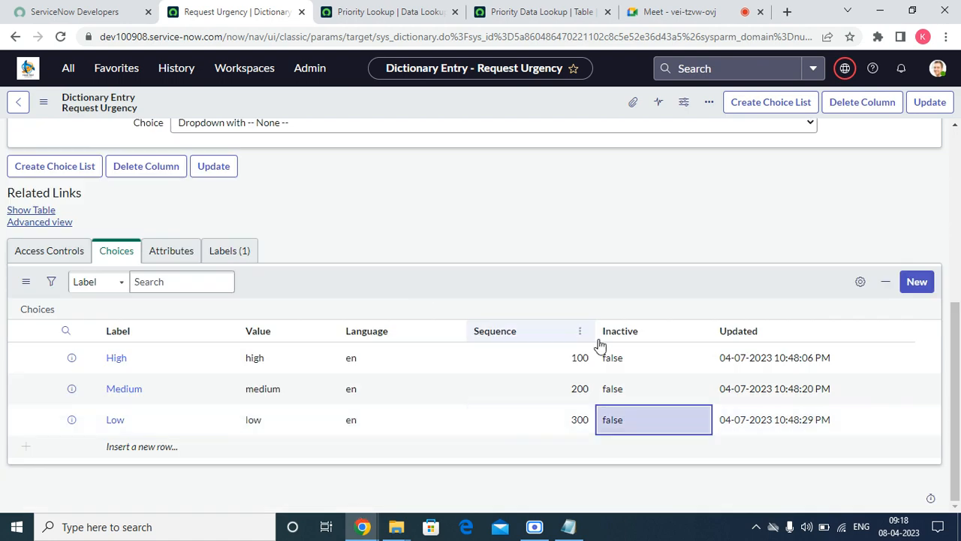
pyautogui.press('Return')
pyautogui.click(929, 105)
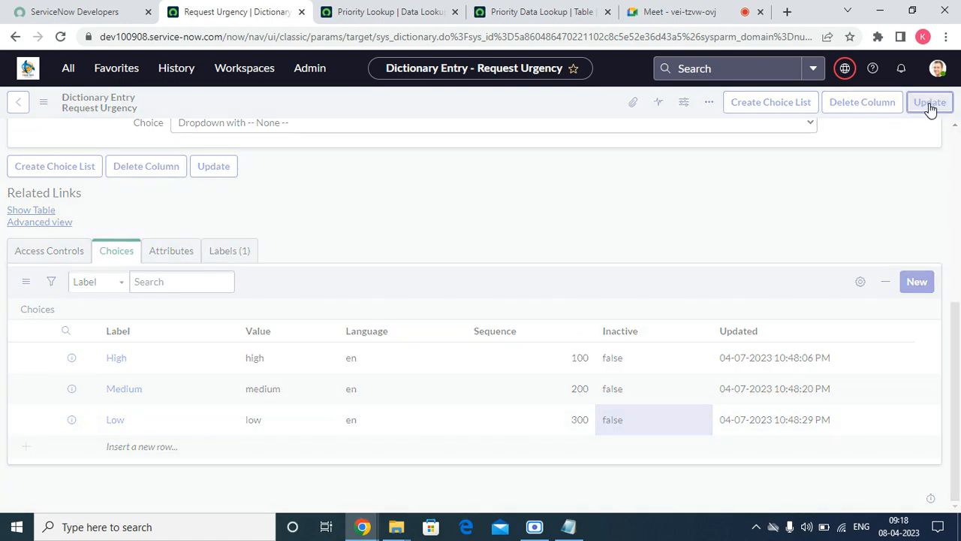
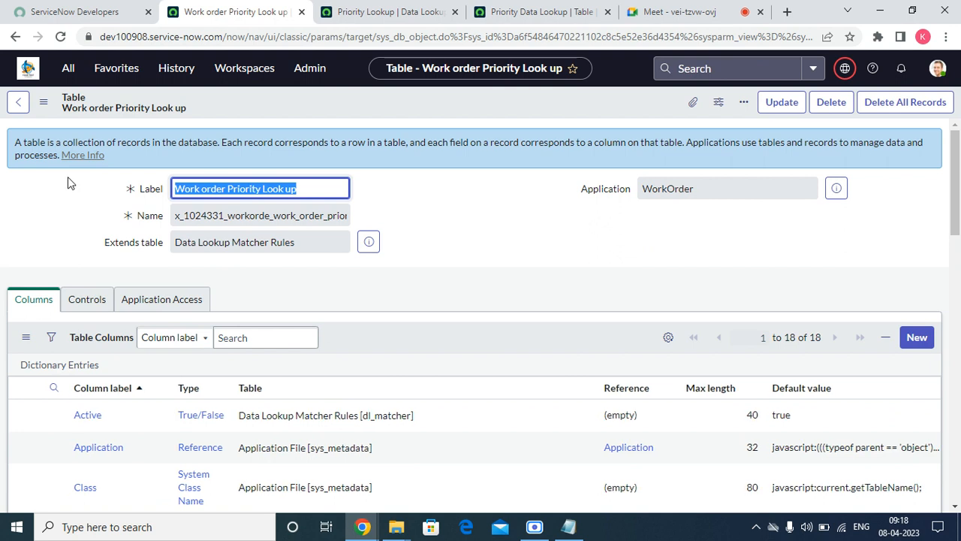
# Start another new column on the Work order Priority Look up table with type Choice and column label Reuqets Priority.
pyautogui.scroll(-10, 293, 345)
pyautogui.scroll(10, 368, 411)
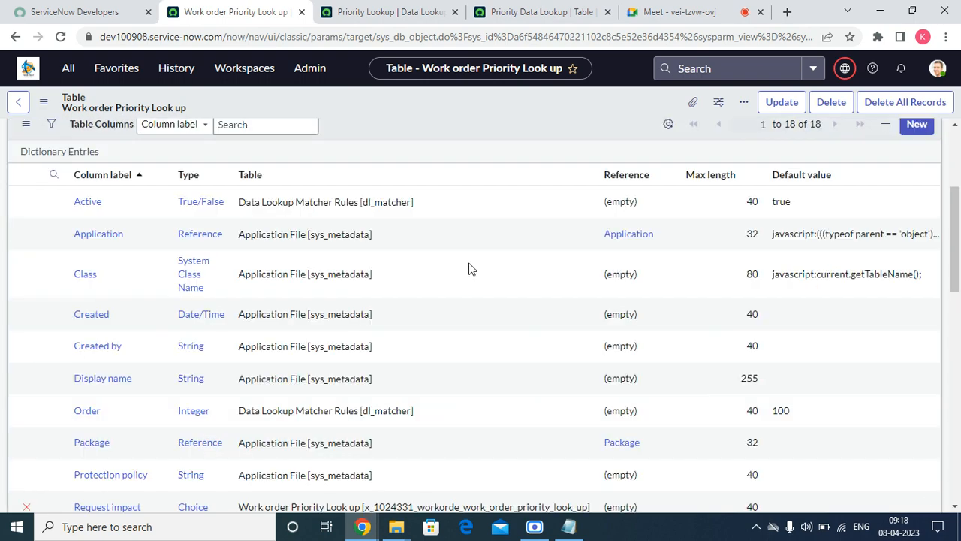
pyautogui.scroll(-10, 613, 326)
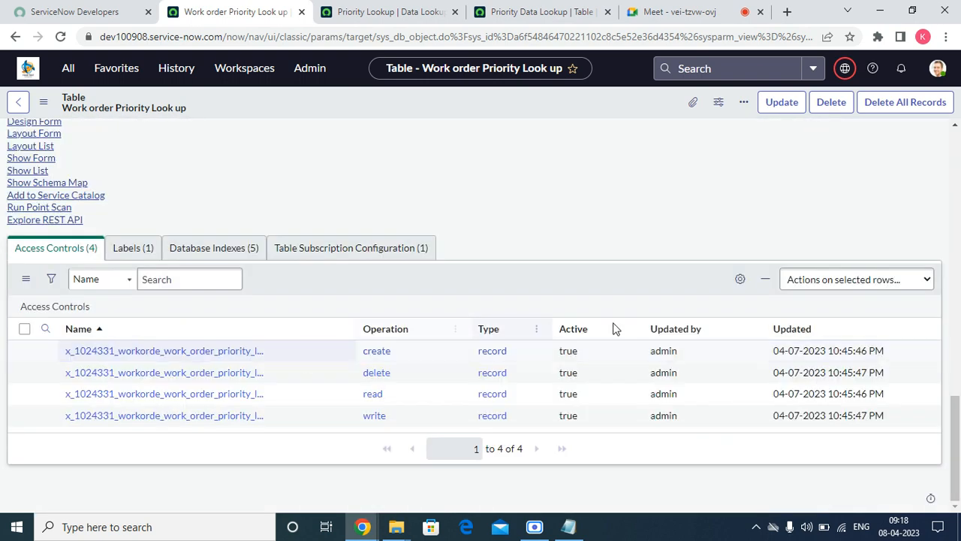
pyautogui.scroll(10, 672, 337)
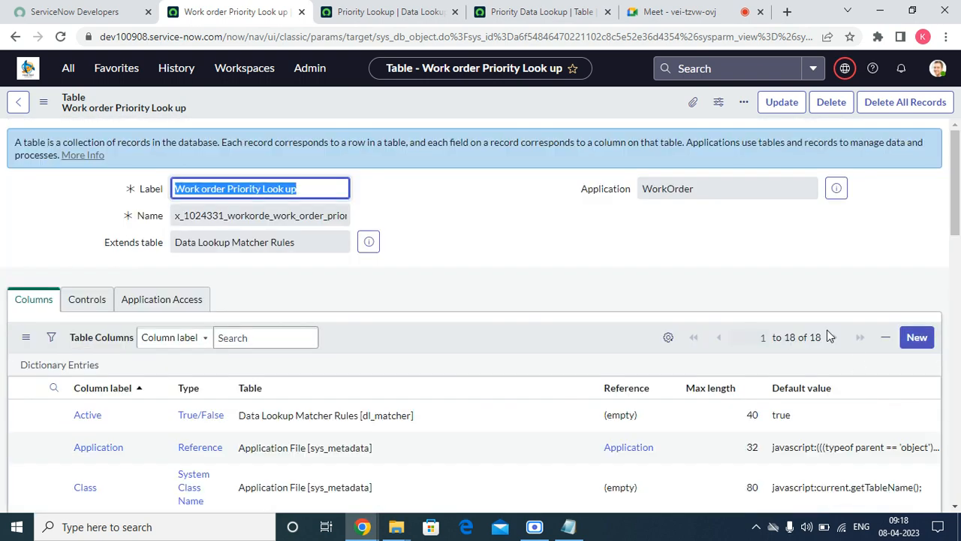
pyautogui.click(915, 337)
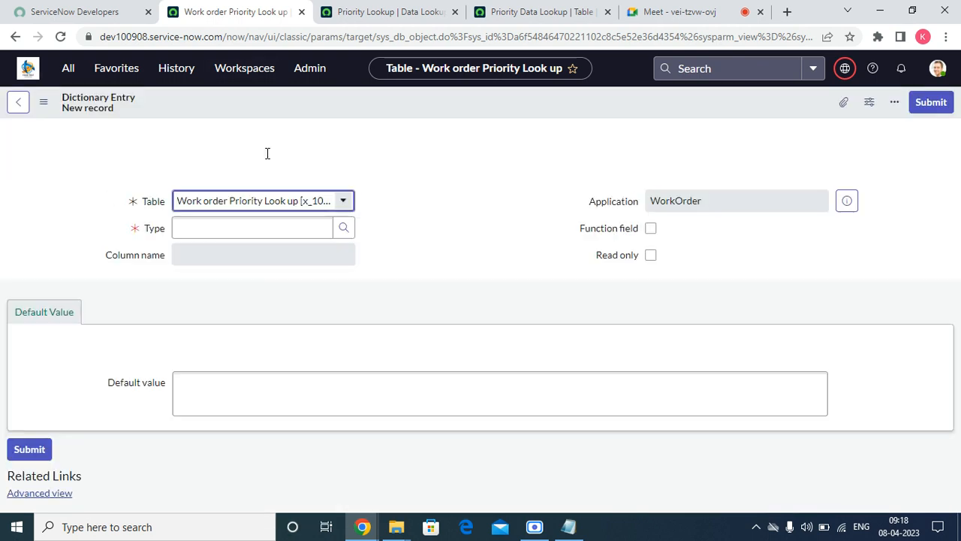
pyautogui.click(225, 221)
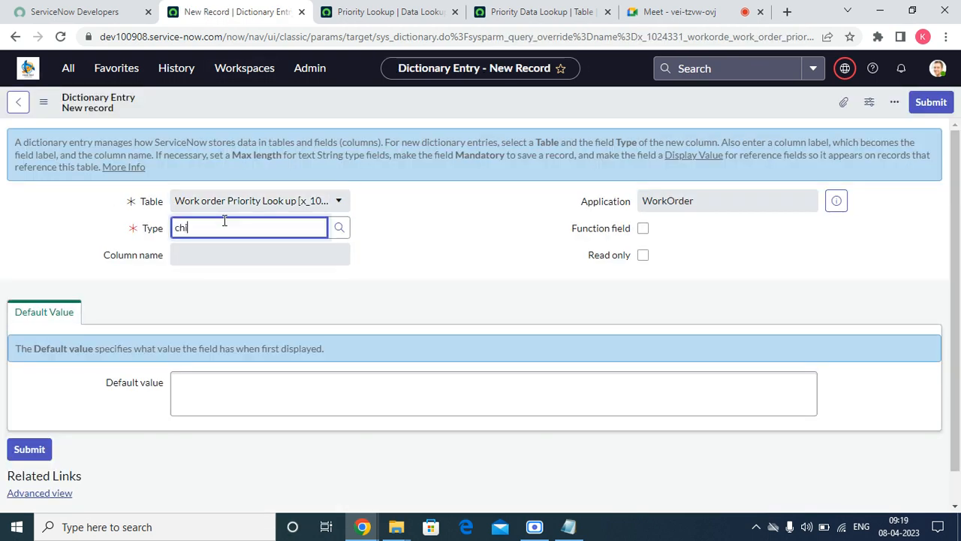
pyautogui.write('chi')
pyautogui.press('BackSpace')
pyautogui.write('o')
pyautogui.click(223, 249)
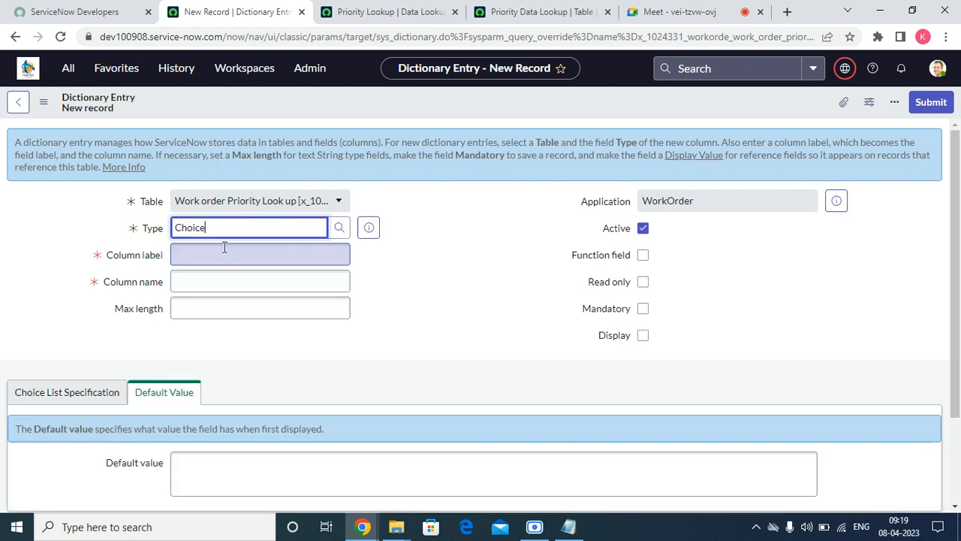
pyautogui.click(225, 247)
pyautogui.write('Reuqe')
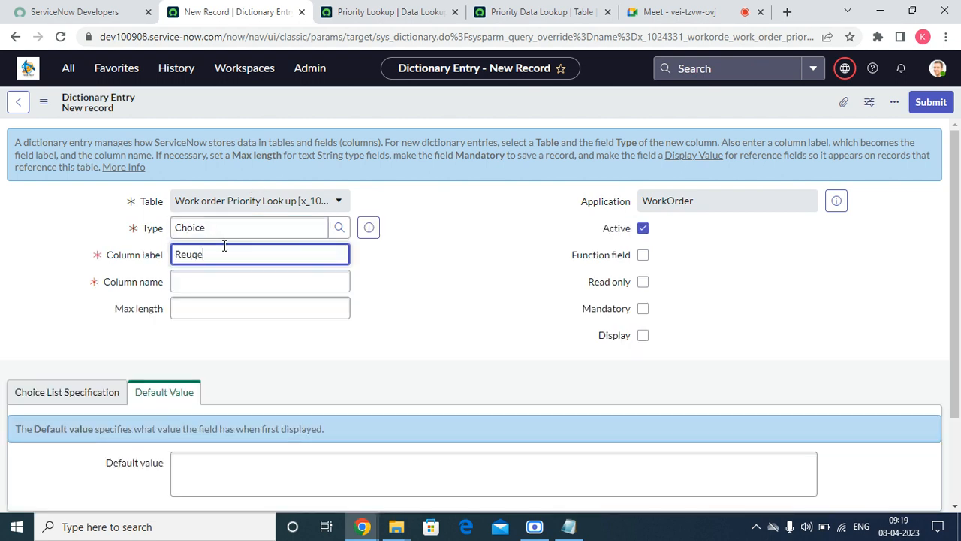
pyautogui.write('ts Priority')
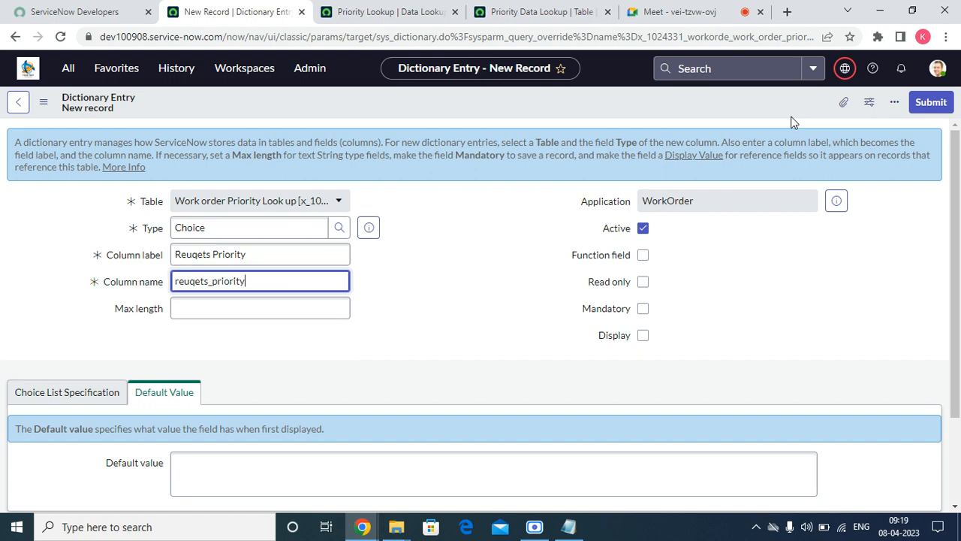
pyautogui.press('Tab')
pyautogui.press('Tab')
pyautogui.press('Tab')
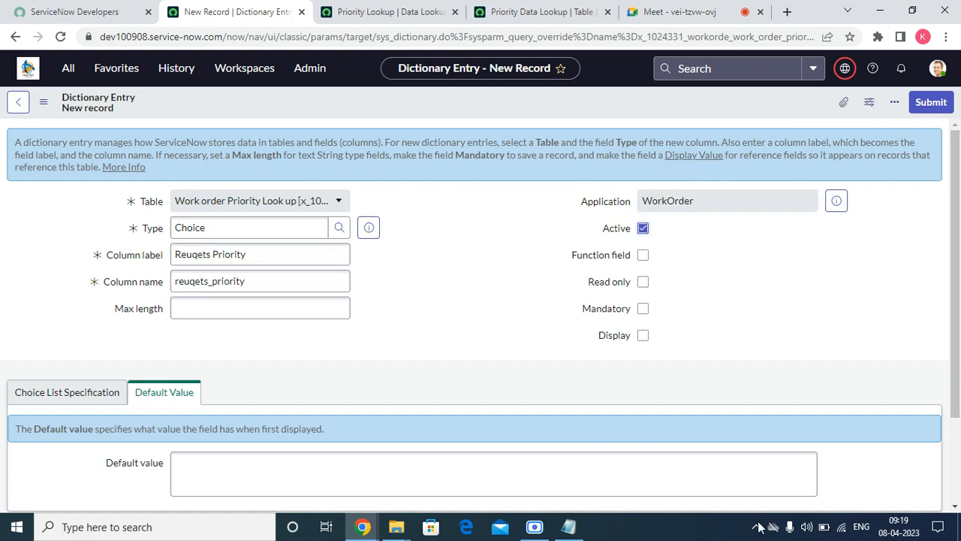
# Set the Reuqets Priority column's choice specification to Dropdown with -- None -- and save the entry while staying on its record.
pyautogui.scroll(-2, 481, 301)
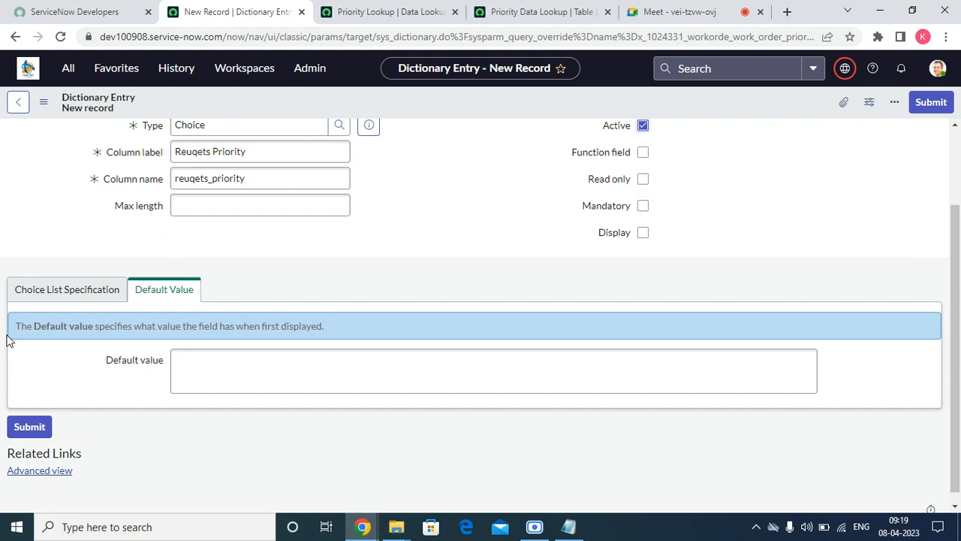
pyautogui.click(64, 296)
pyautogui.click(306, 373)
pyautogui.click(277, 420)
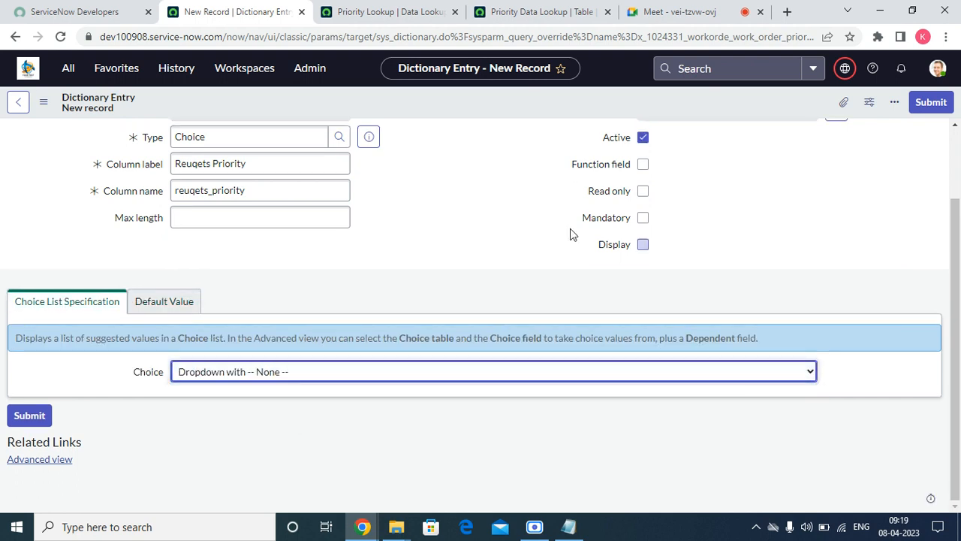
pyautogui.rightClick(466, 106)
pyautogui.click(474, 109)
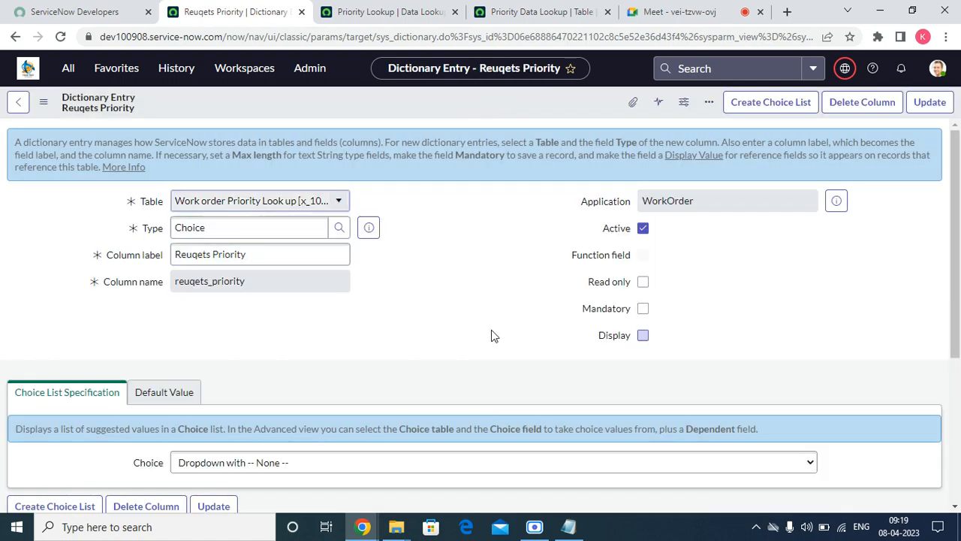
# Delete the misspelled Reuqets Priority column from the Work order Priority Look up table.
pyautogui.click(858, 103)
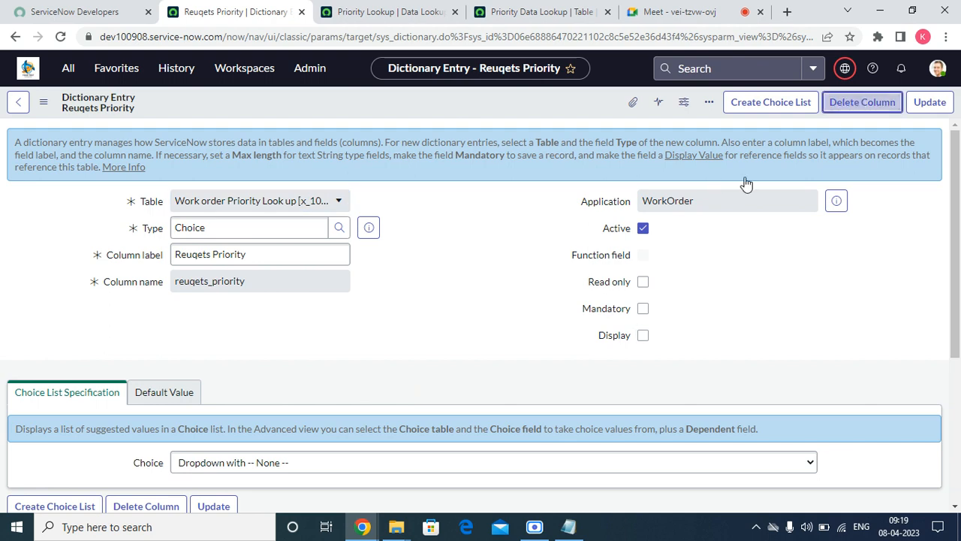
pyautogui.click(548, 116)
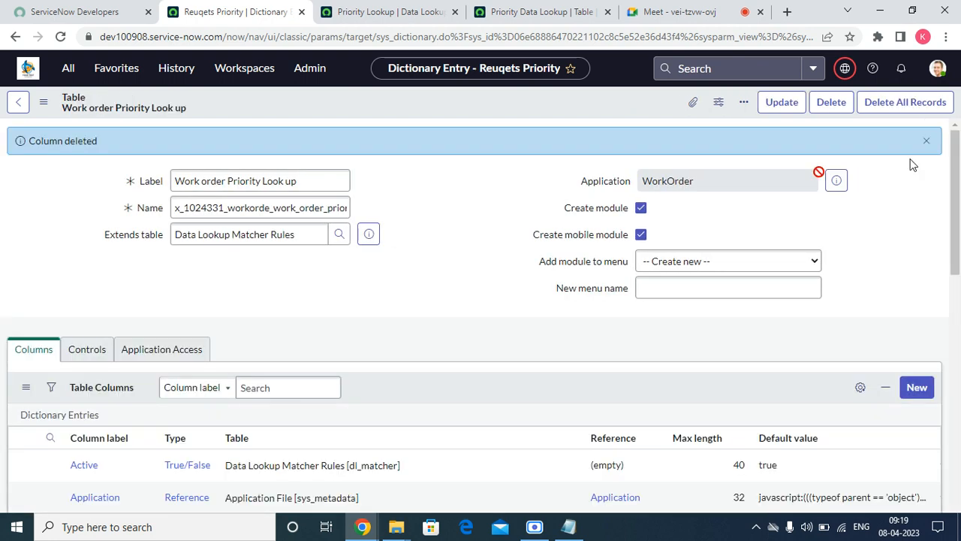
pyautogui.click(938, 140)
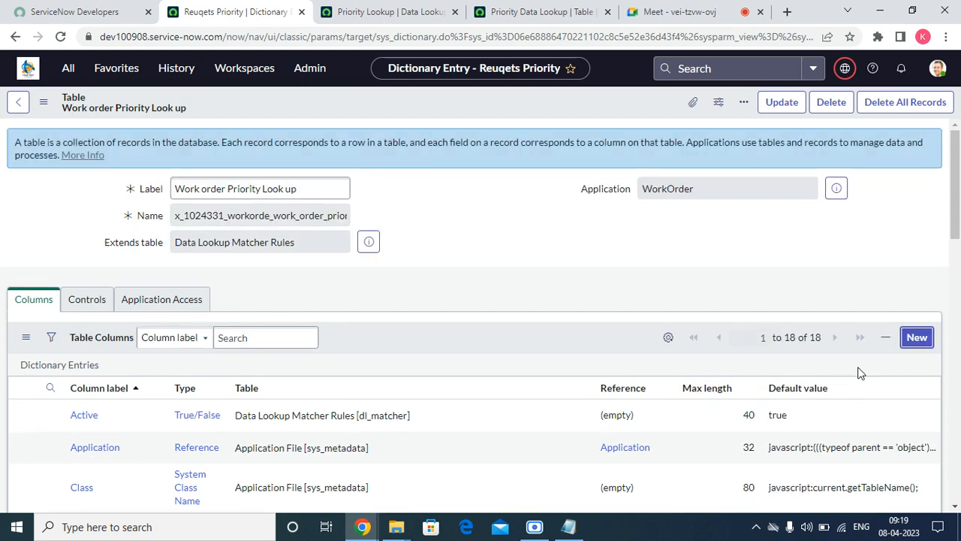
# Start a new column on the Work order Priority Look up table with type Choice and column label Request Priority.
pyautogui.click(910, 340)
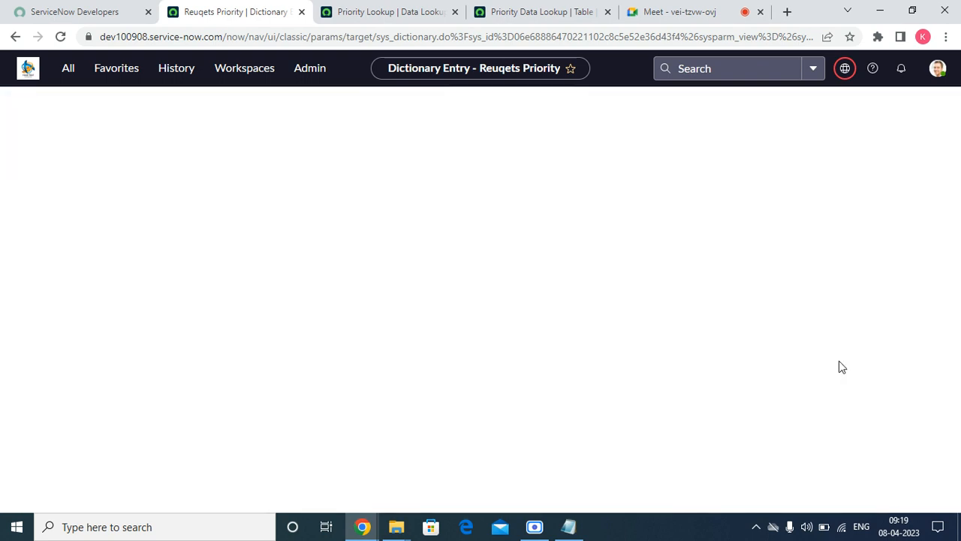
pyautogui.click(264, 229)
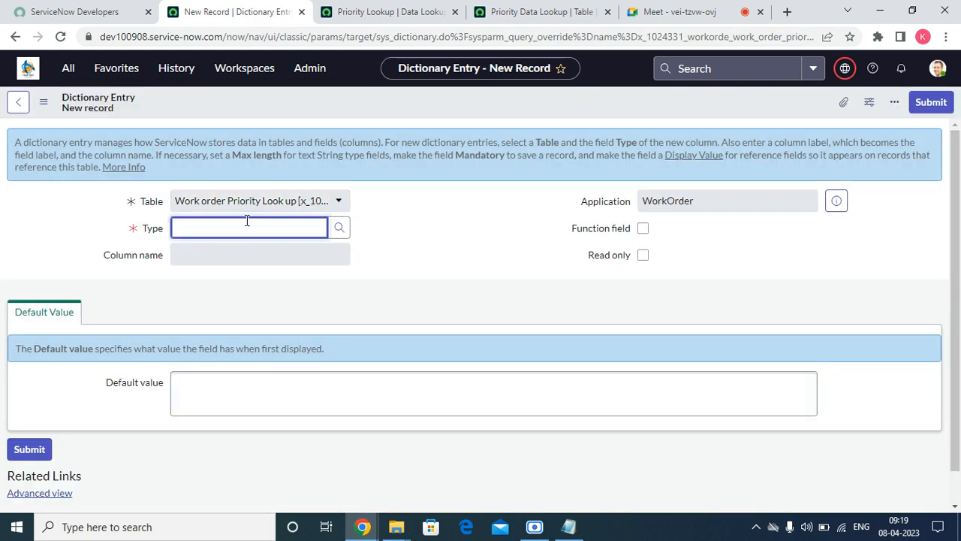
pyautogui.write('ch')
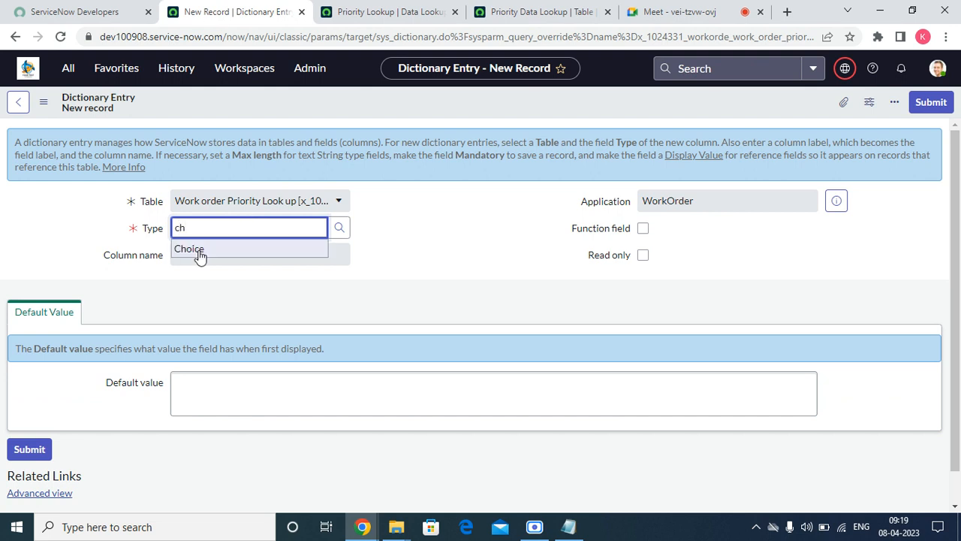
pyautogui.click(197, 248)
pyautogui.write('Req')
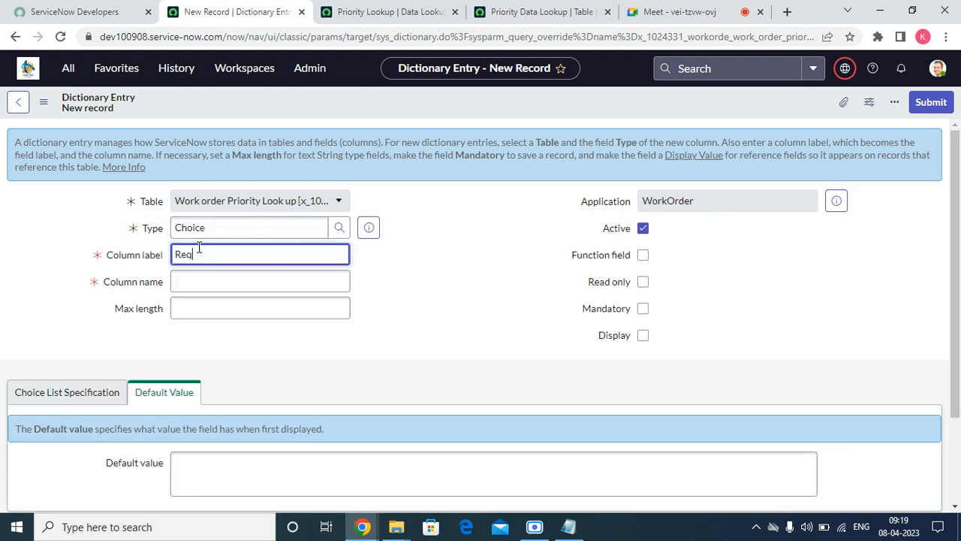
pyautogui.write('uest Priority')
# Set the Request Priority column's choice specification to Dropdown with -- None -- and save the entry while staying on its record.
pyautogui.scroll(-2, 225, 315)
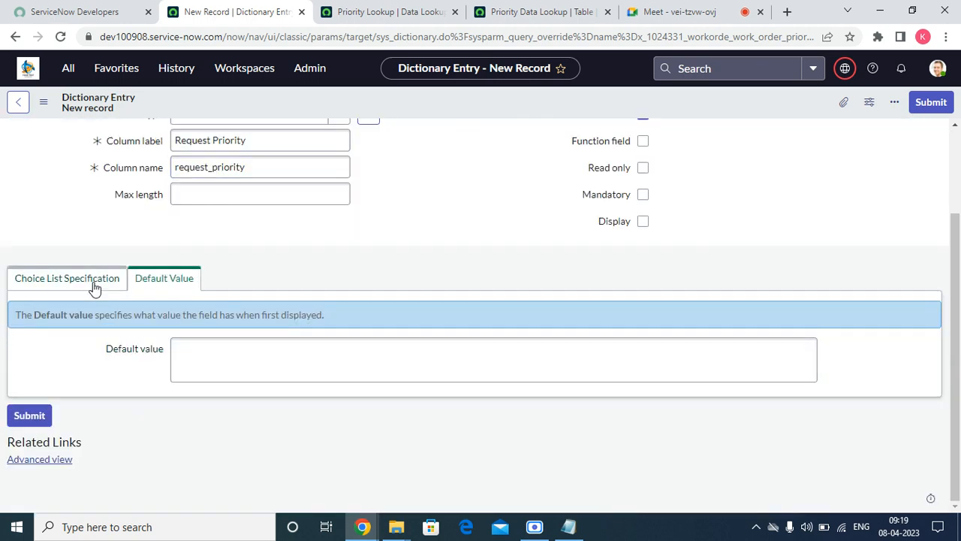
pyautogui.click(112, 307)
pyautogui.click(225, 372)
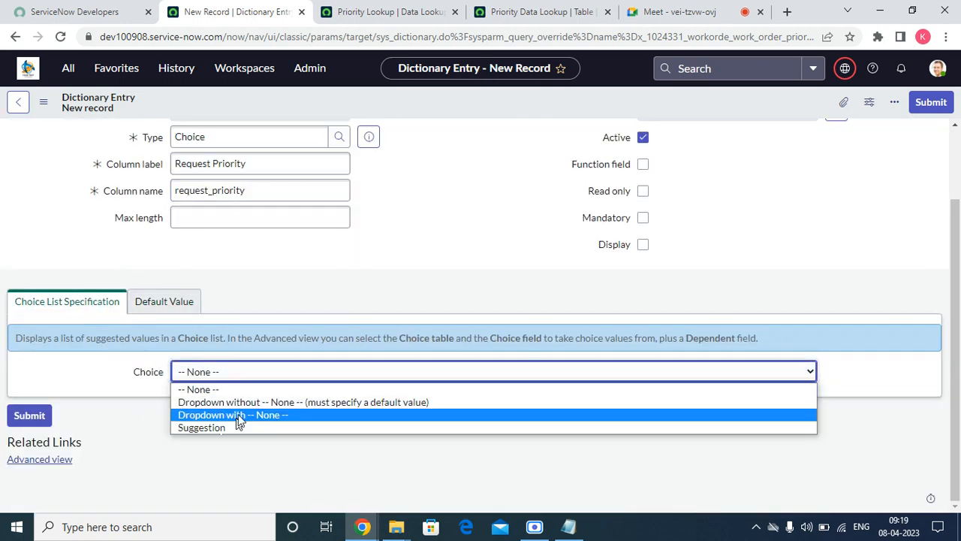
pyautogui.click(236, 415)
pyautogui.rightClick(425, 94)
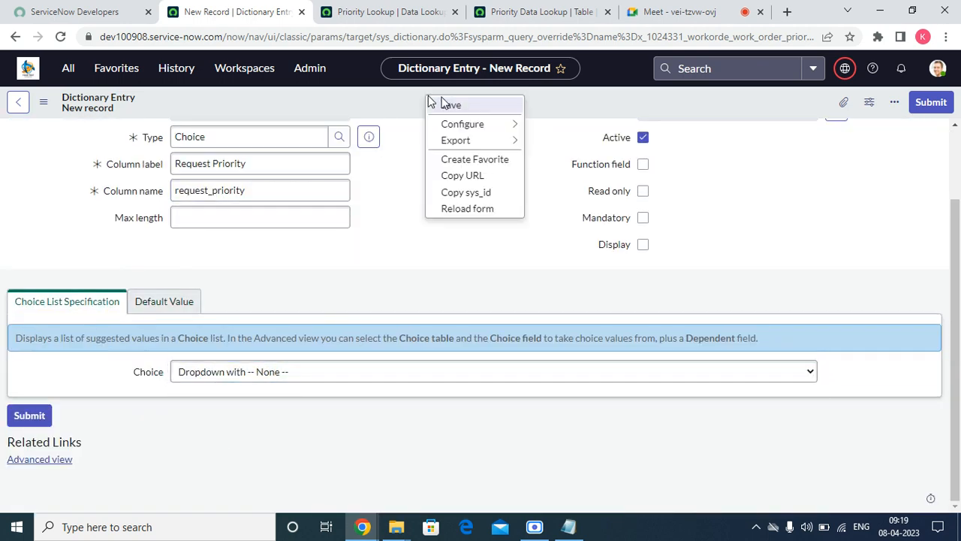
pyautogui.click(443, 102)
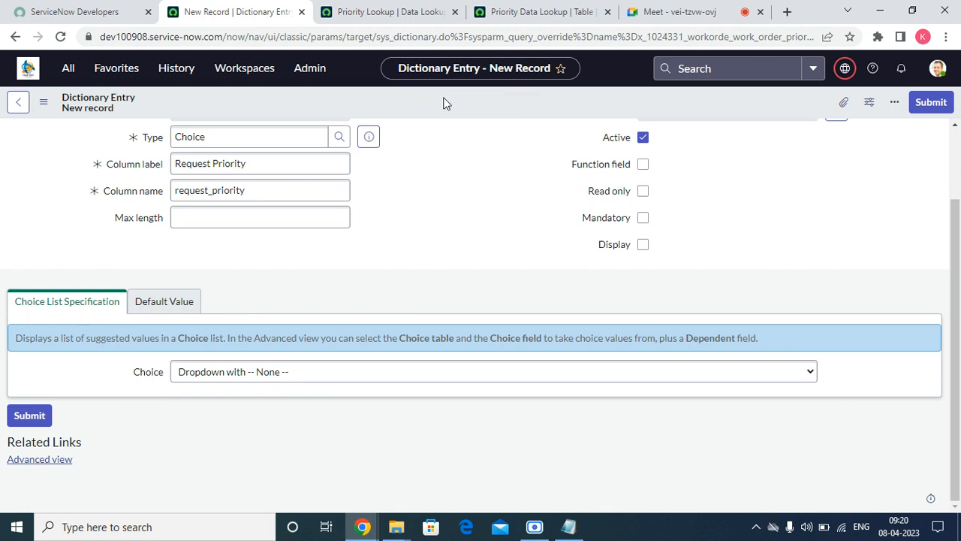
pyautogui.rightClick(443, 102)
pyautogui.click(492, 109)
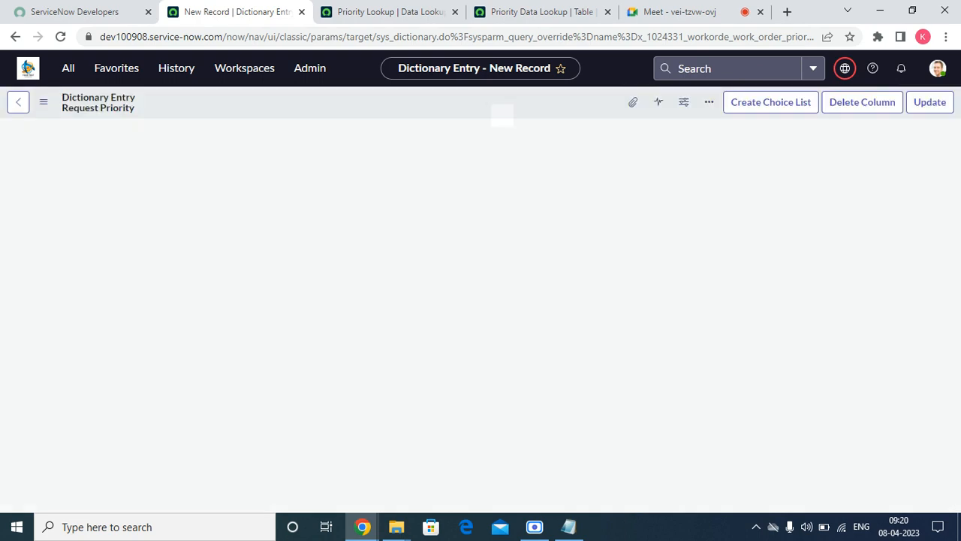
# Add a first Request Priority choice with label Critical and value 100.
pyautogui.scroll(-3, 270, 327)
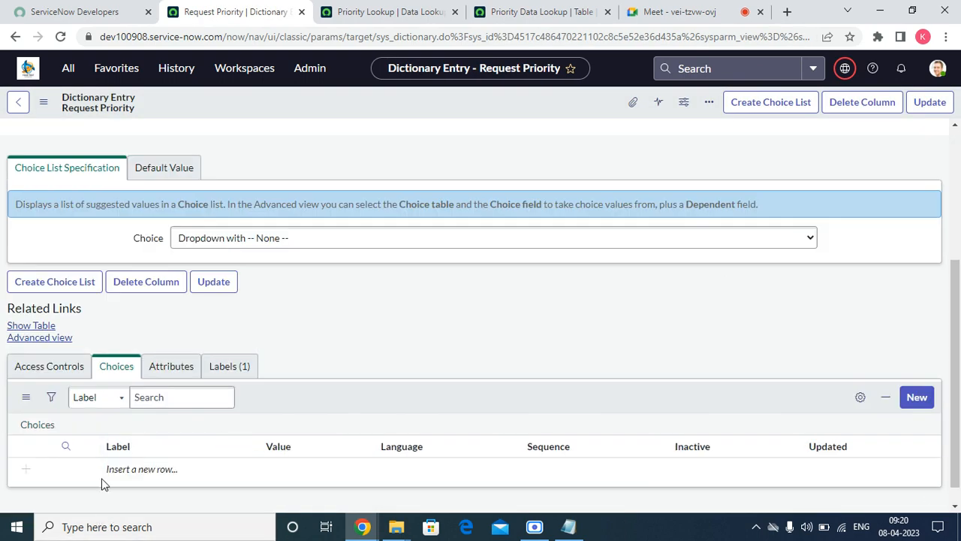
pyautogui.click(107, 470)
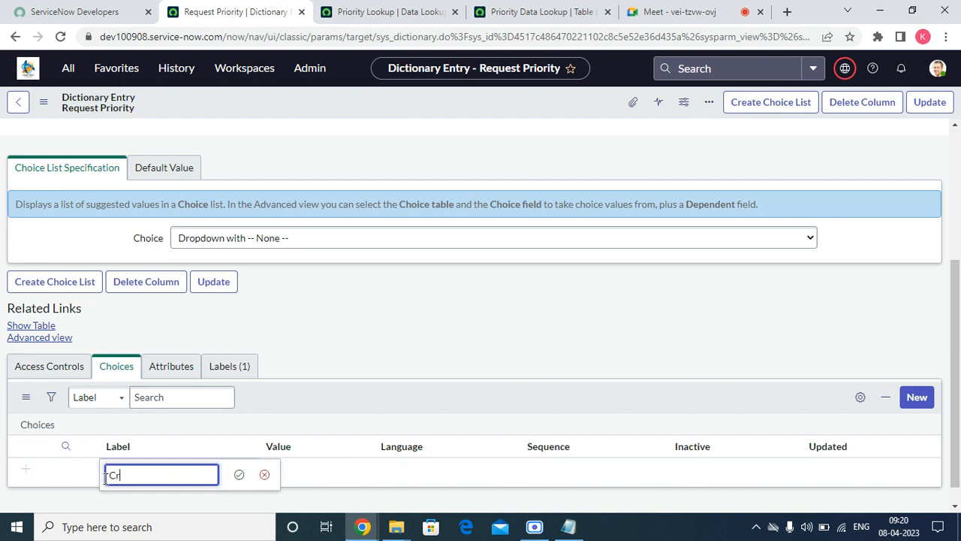
pyautogui.write('Critical')
pyautogui.press('Tab')
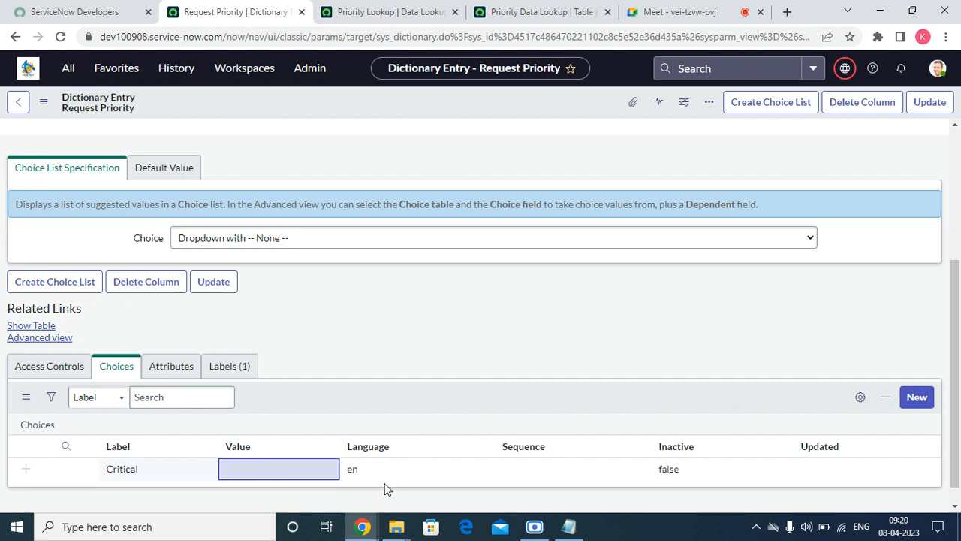
pyautogui.write('10')
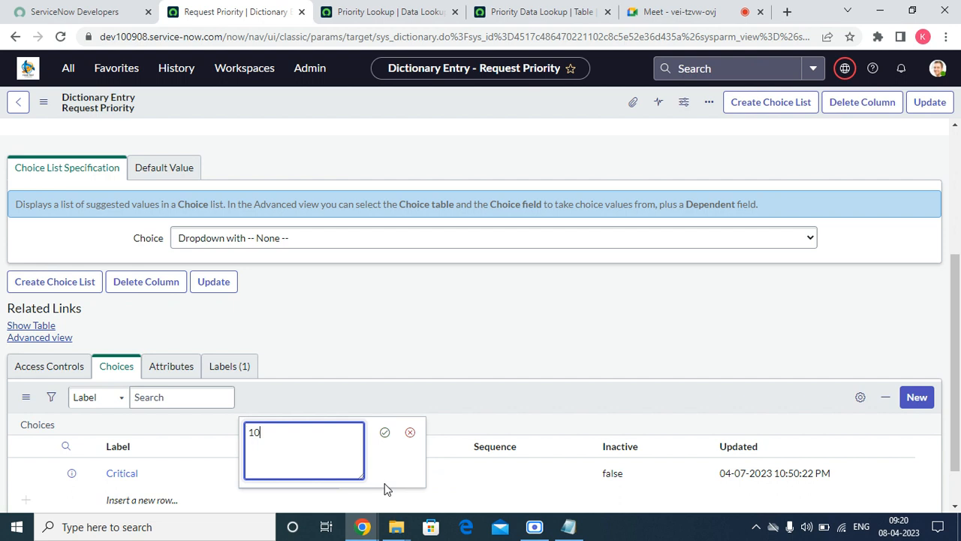
pyautogui.write('0')
pyautogui.press('Tab')
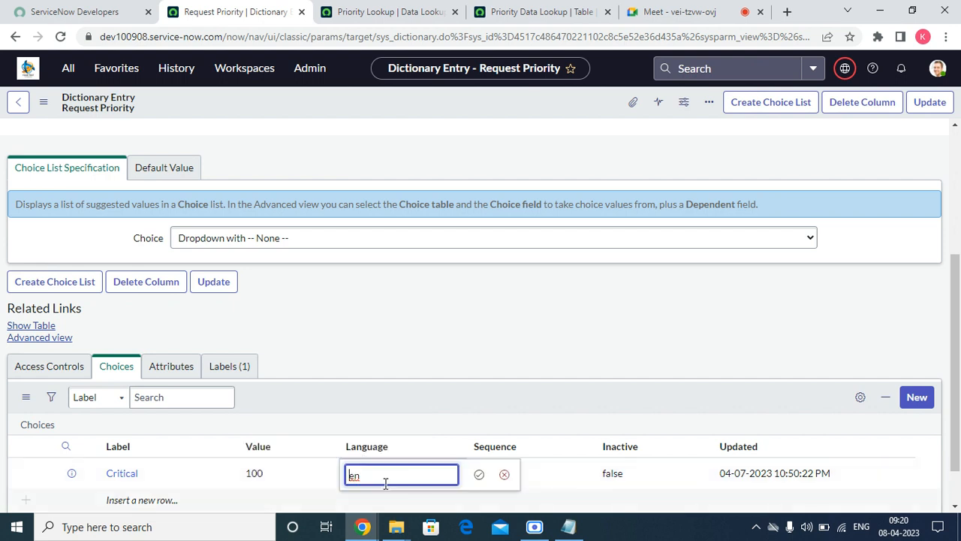
pyautogui.press('Tab')
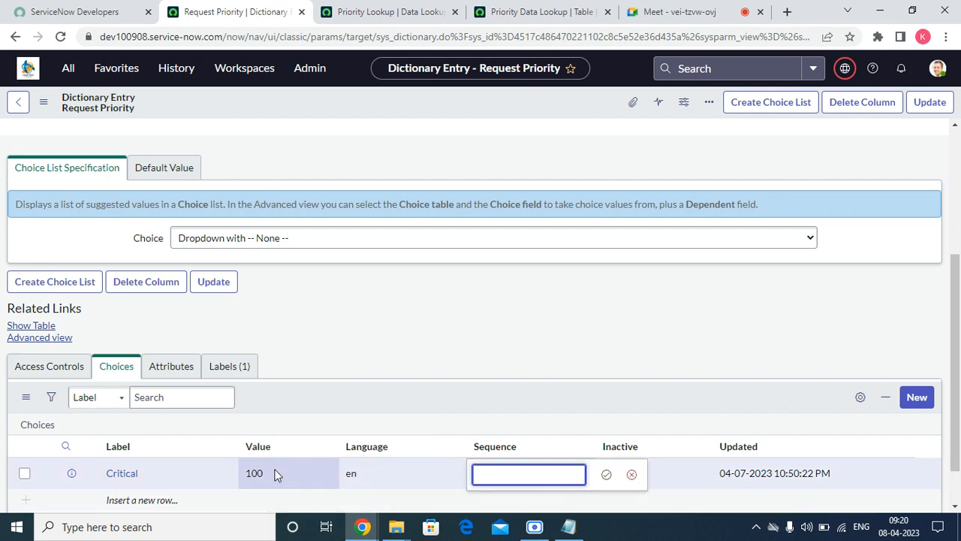
# Correct the Critical choice's value to critical and set its sequence to 100.
pyautogui.doubleClick(272, 473)
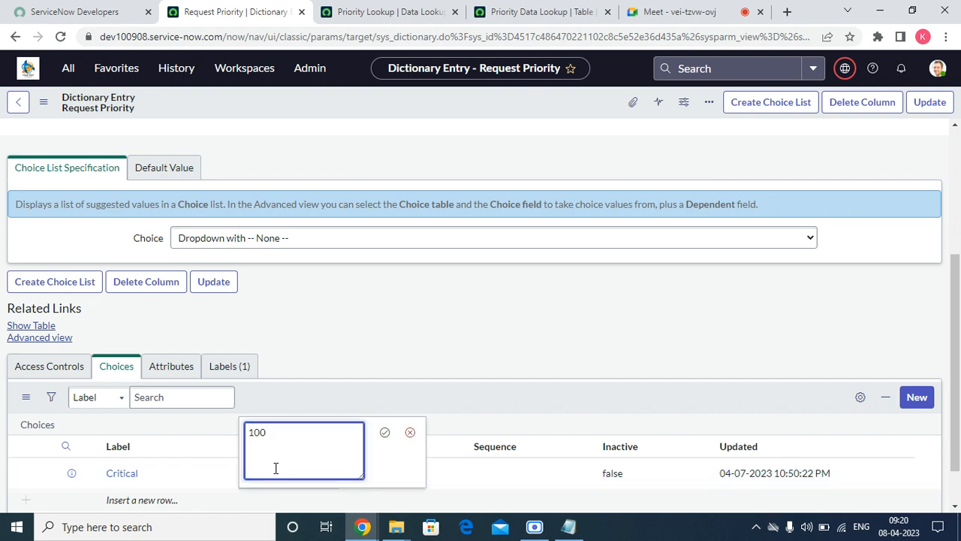
pyautogui.press('BackSpace')
pyautogui.press('BackSpace')
pyautogui.write('criti')
pyautogui.press('Tab')
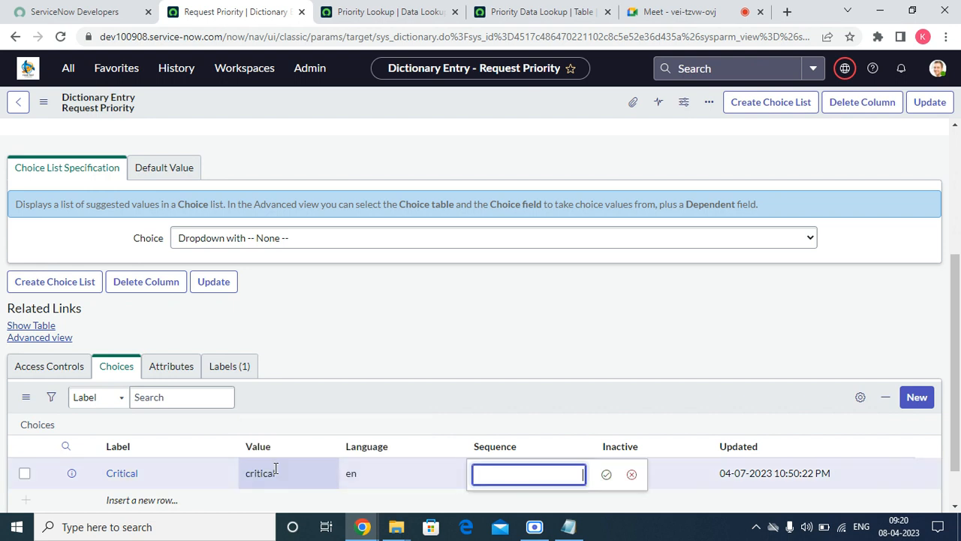
pyautogui.write('100')
pyautogui.press('Tab')
pyautogui.press('Tab')
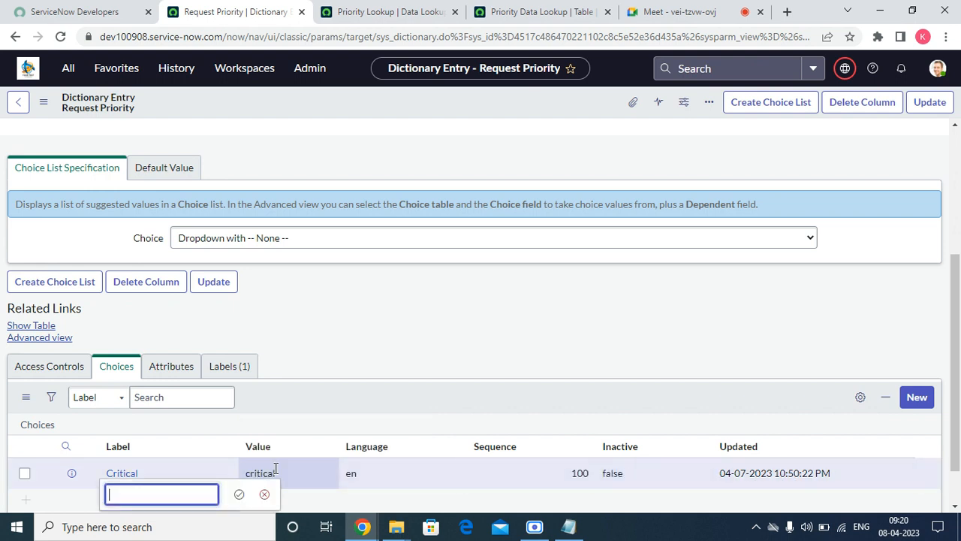
# Add a second Request Priority choice with label High, value high and sequence 200.
pyautogui.write('High')
pyautogui.press('Tab')
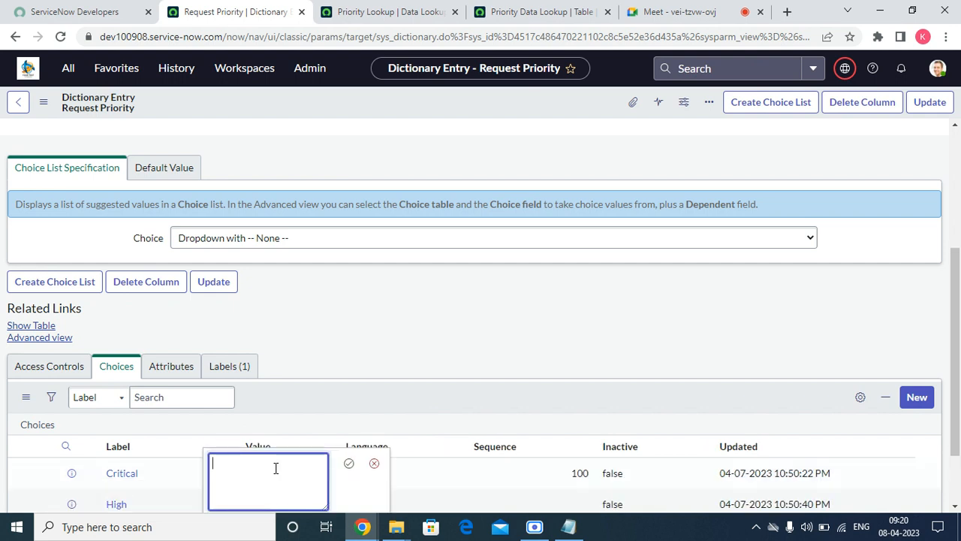
pyautogui.write('High')
pyautogui.press('Tab')
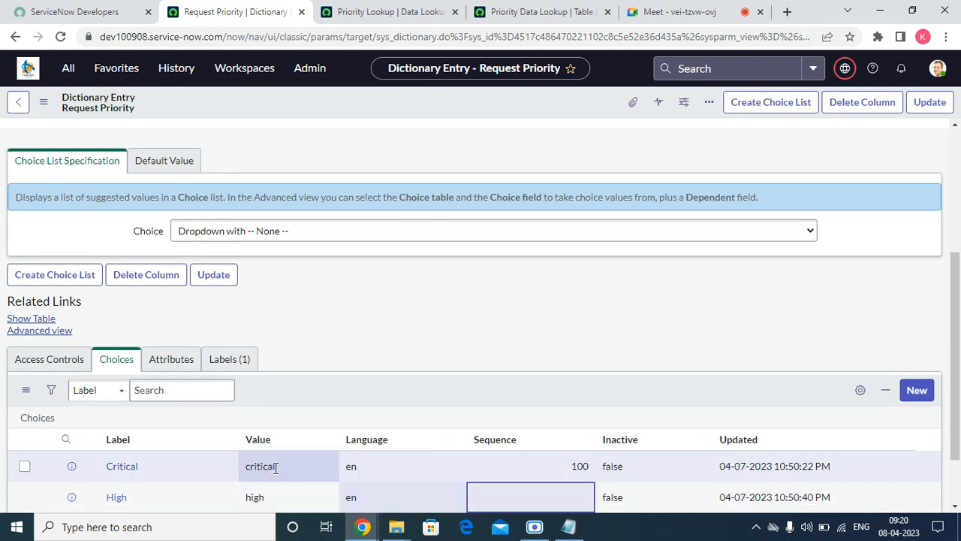
pyautogui.write('200')
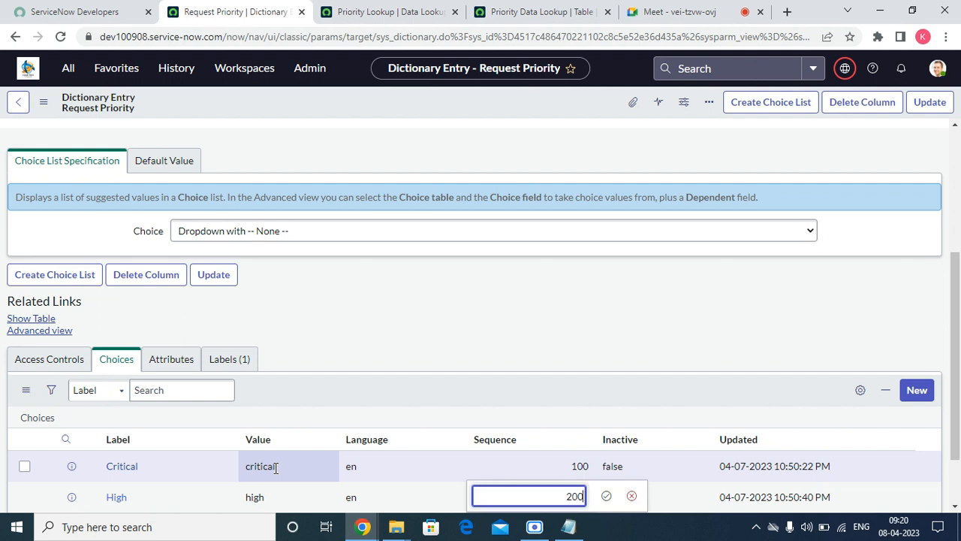
pyautogui.press('Tab')
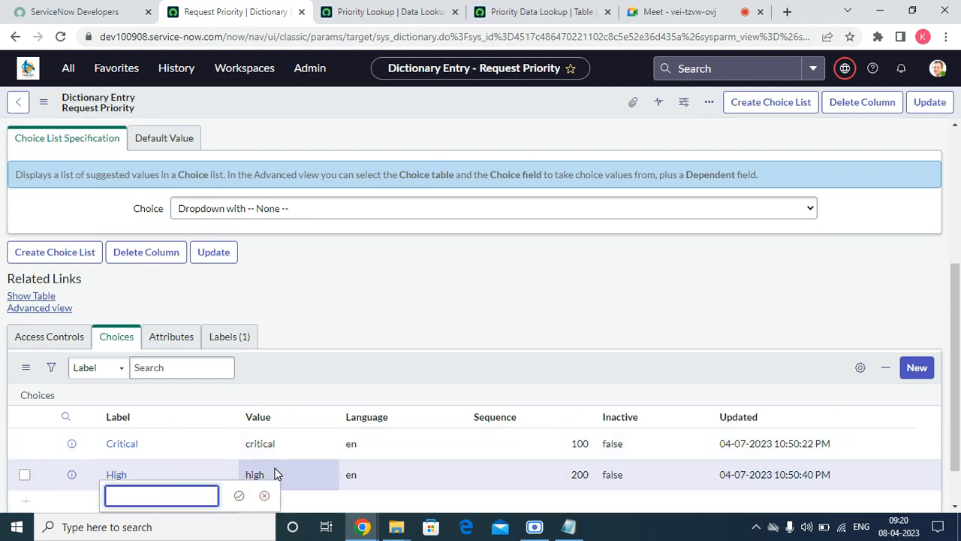
# Add a third Request Priority choice with label Medium, value medium and sequence 300.
pyautogui.write('Medium')
pyautogui.press('Tab')
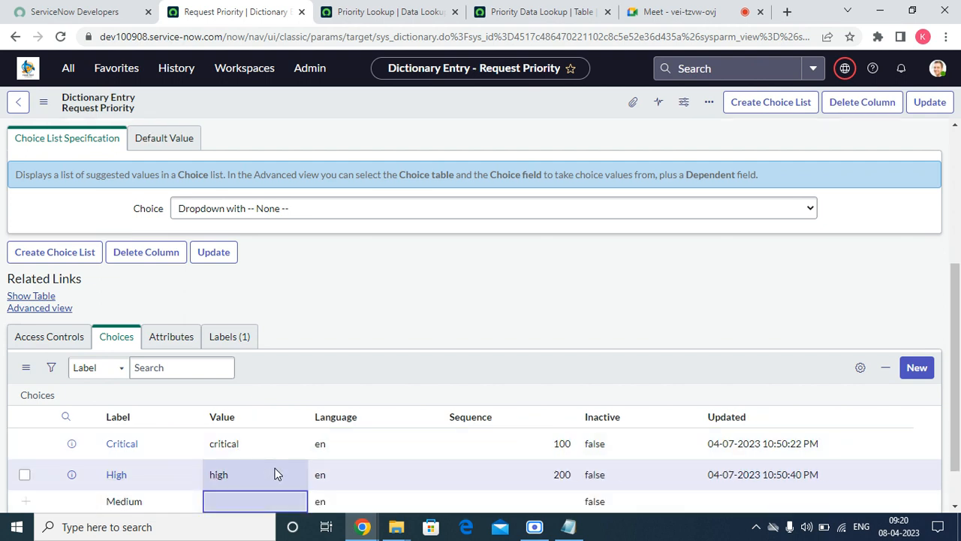
pyautogui.press('Return')
pyautogui.write('me')
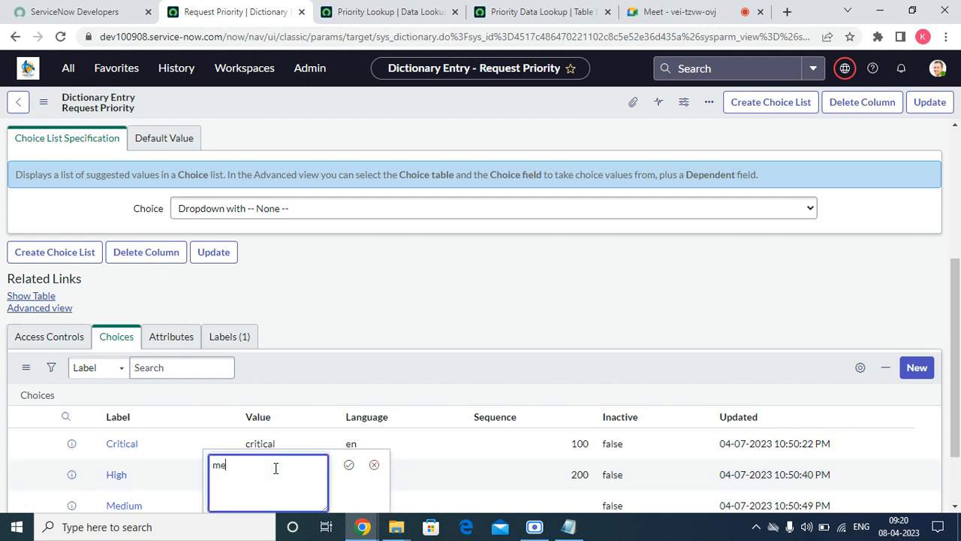
pyautogui.write('dium')
pyautogui.press('Tab')
pyautogui.press('Tab')
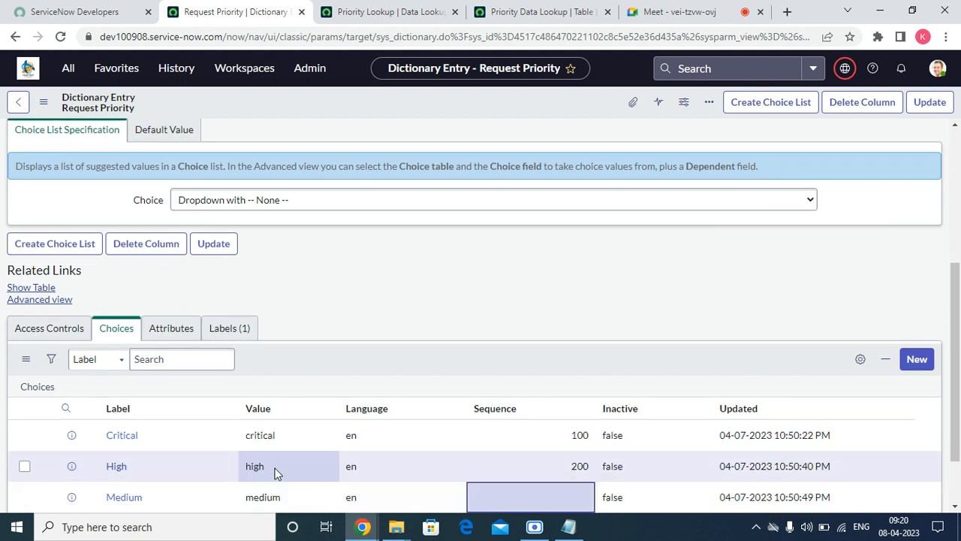
pyautogui.press('Return')
pyautogui.press('Return')
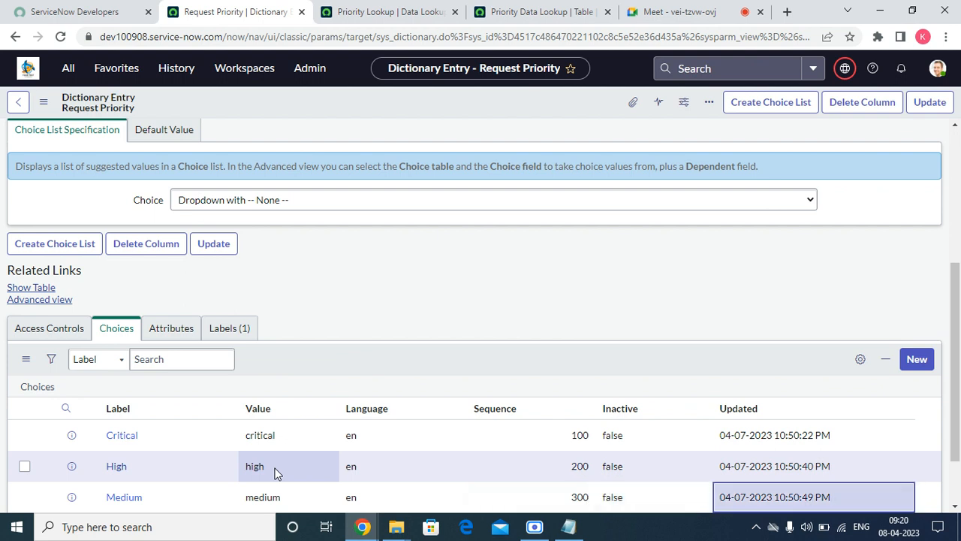
# Add a fourth Request Priority choice with label Low, value low and sequence 400.
pyautogui.write('LO')
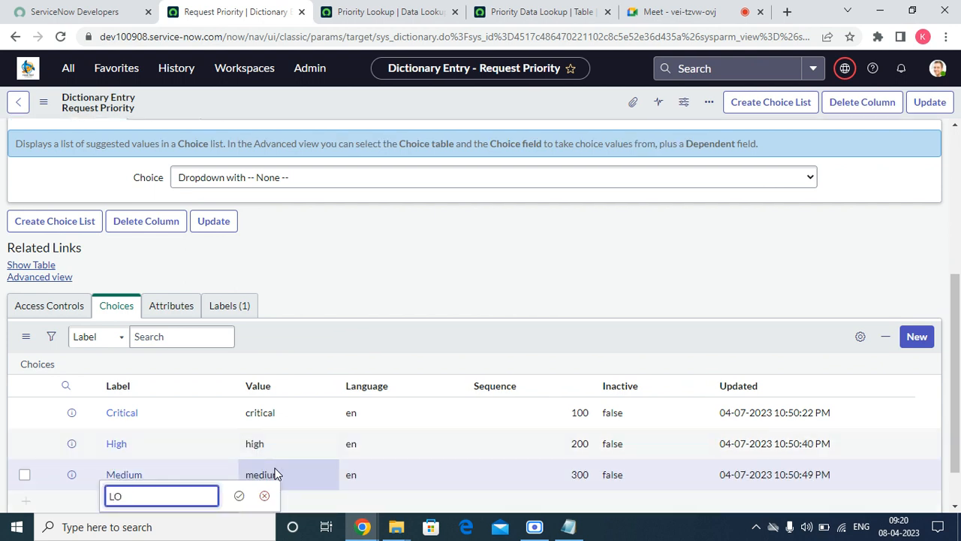
pyautogui.write('w')
pyautogui.press('Tab')
pyautogui.press('Tab')
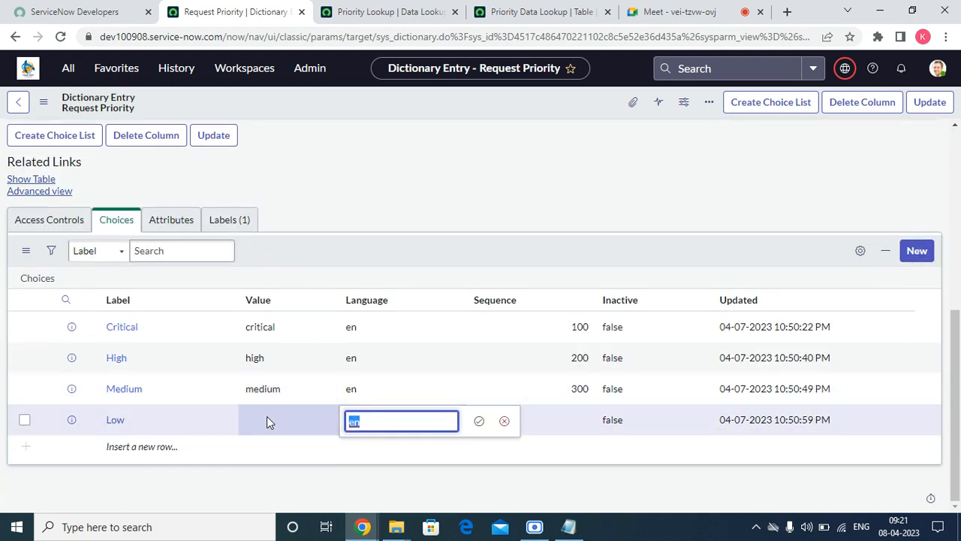
pyautogui.click(268, 419)
pyautogui.write('low')
pyautogui.press('Tab')
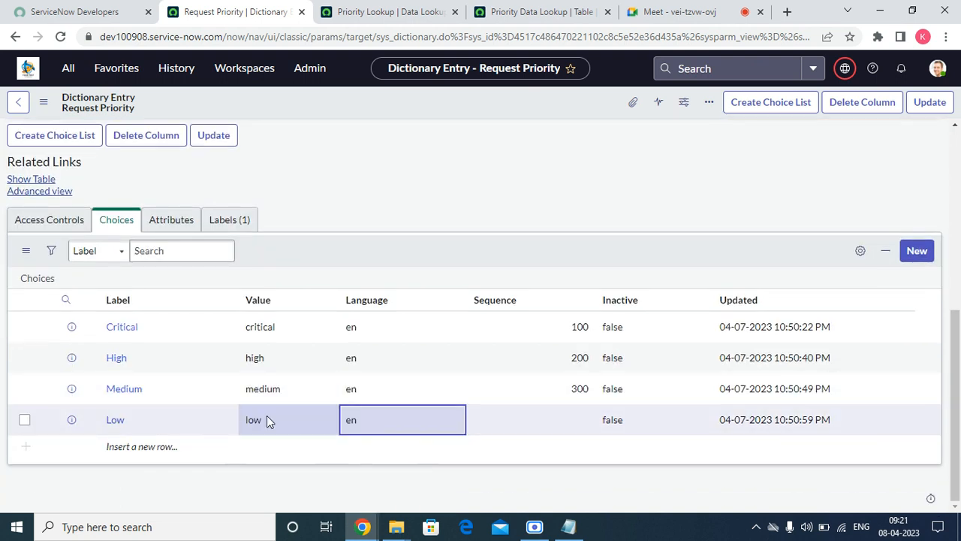
pyautogui.press('Tab')
pyautogui.write('400')
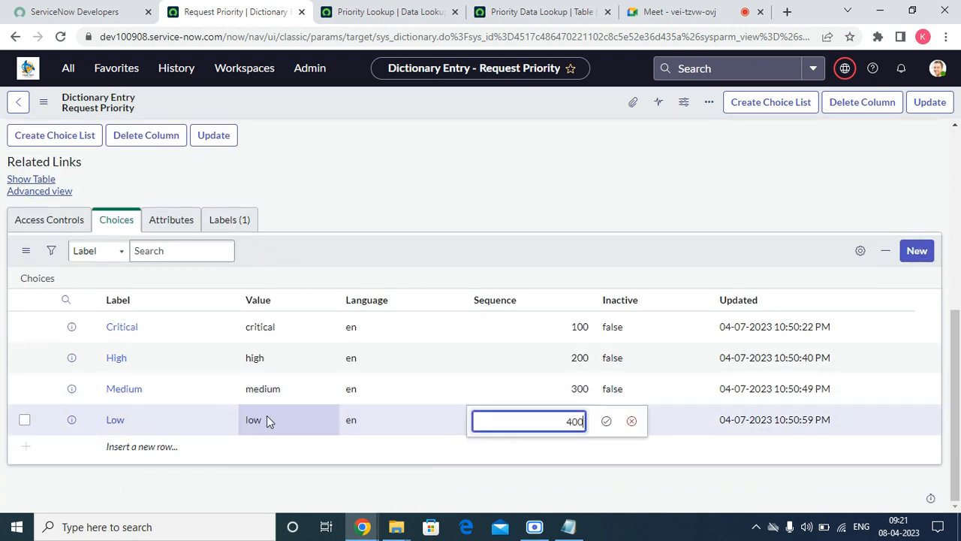
pyautogui.press('Tab')
pyautogui.press('Tab')
pyautogui.press('Return')
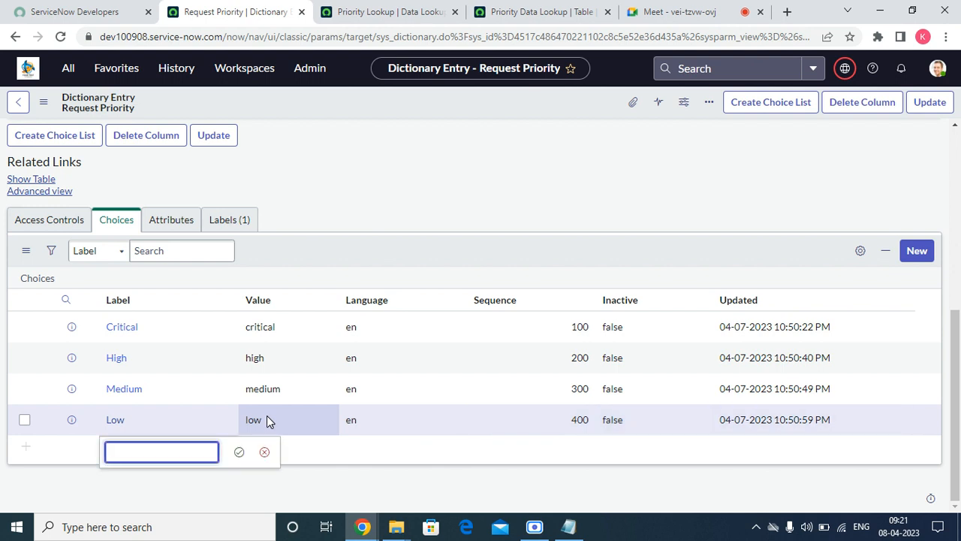
# Add a fifth Request Priority choice with label Planning, value planning and sequence 500, and update the dictionary entry.
pyautogui.write('Planning')
pyautogui.press('Tab')
pyautogui.press('Return')
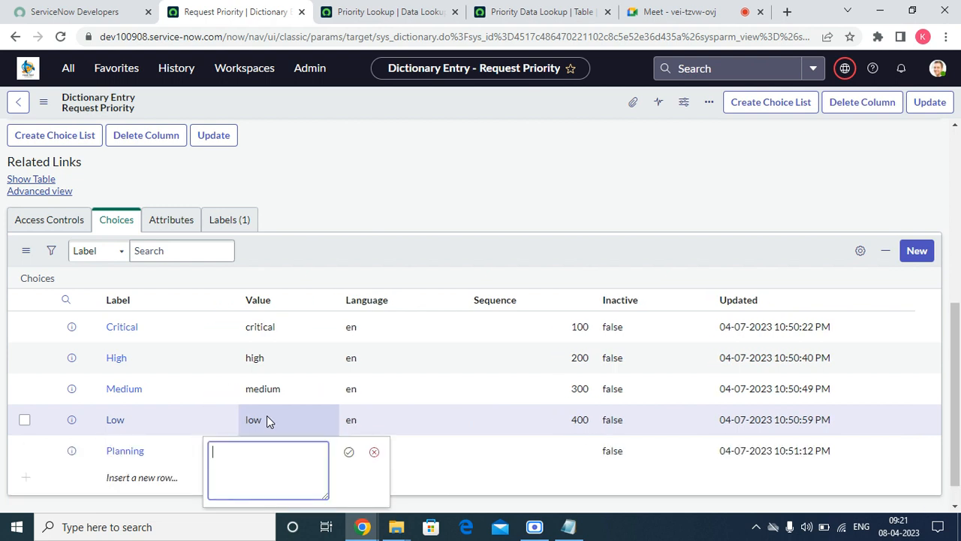
pyautogui.write('planning')
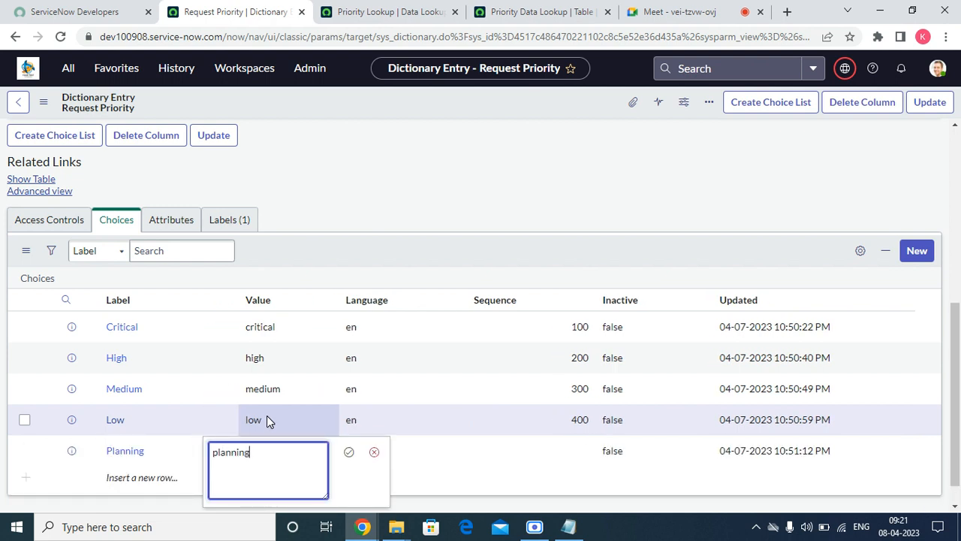
pyautogui.press('Tab')
pyautogui.press('Tab')
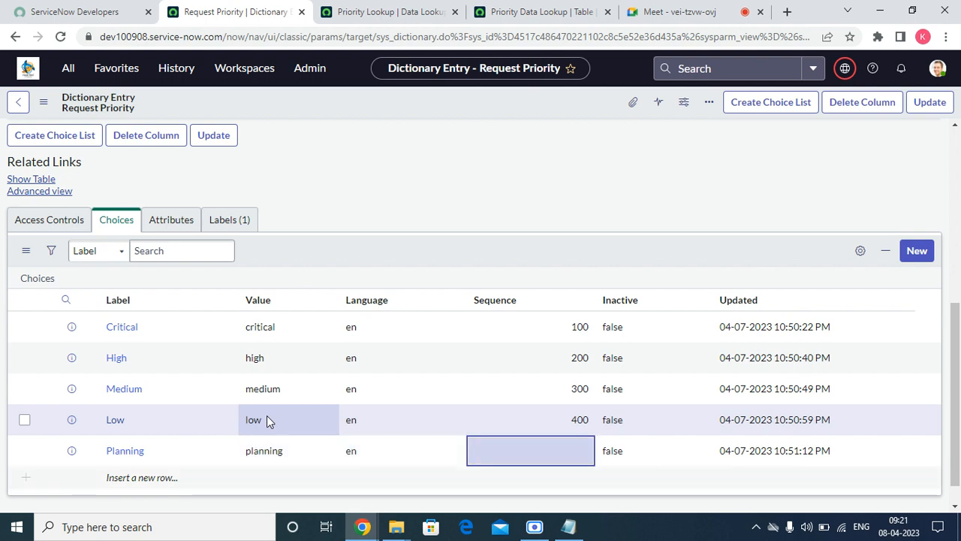
pyautogui.press('Return')
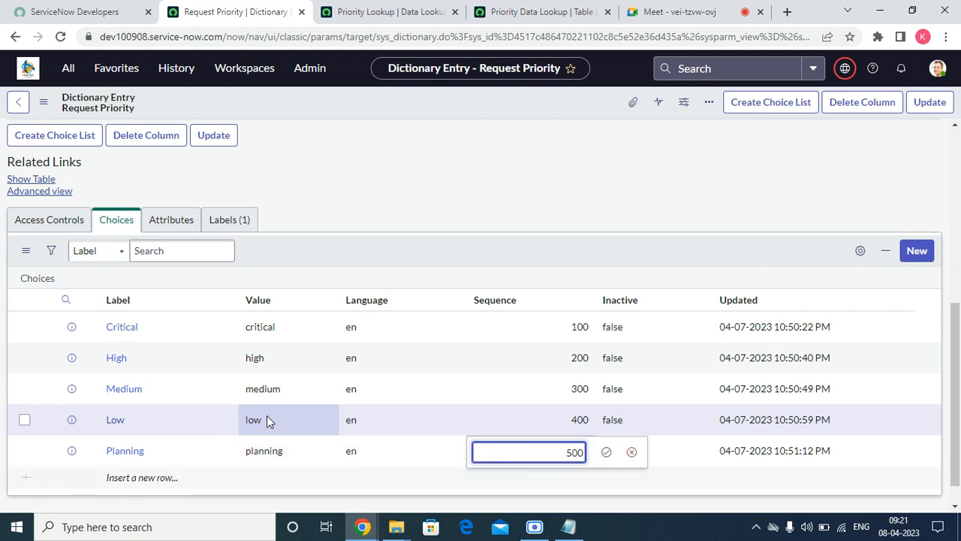
pyautogui.click(606, 451)
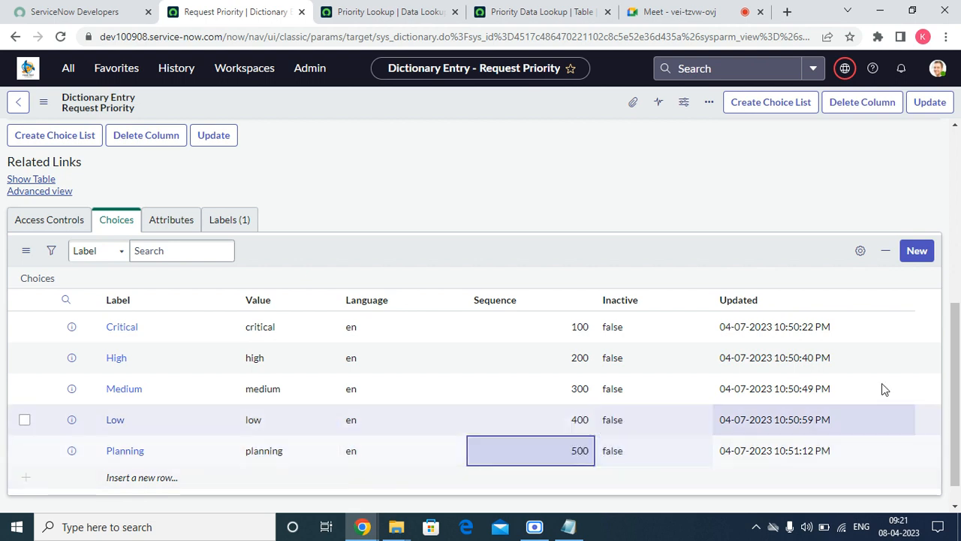
pyautogui.scroll(5, 826, 321)
pyautogui.click(928, 103)
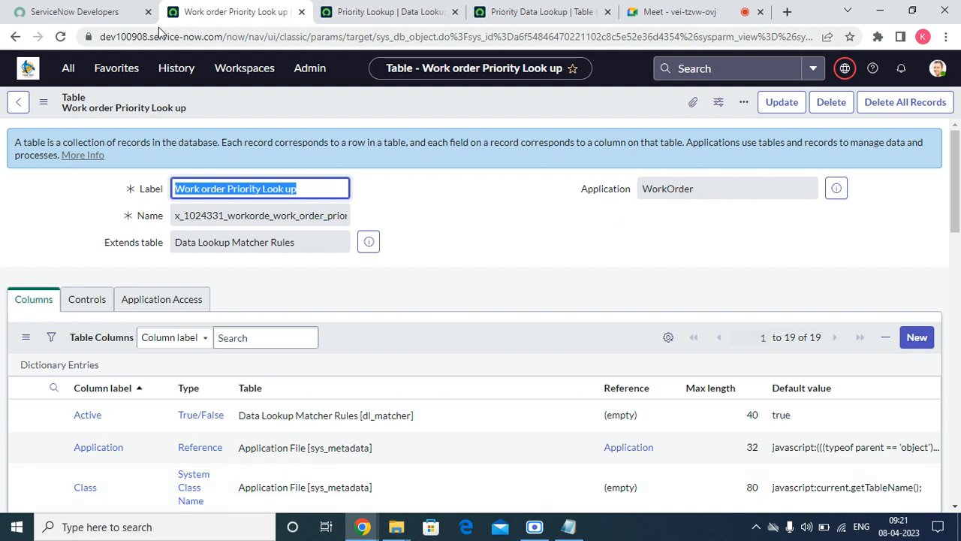
# Show the record list of the Work order Priority Look up table and save it as a favorite.
pyautogui.click(111, 75)
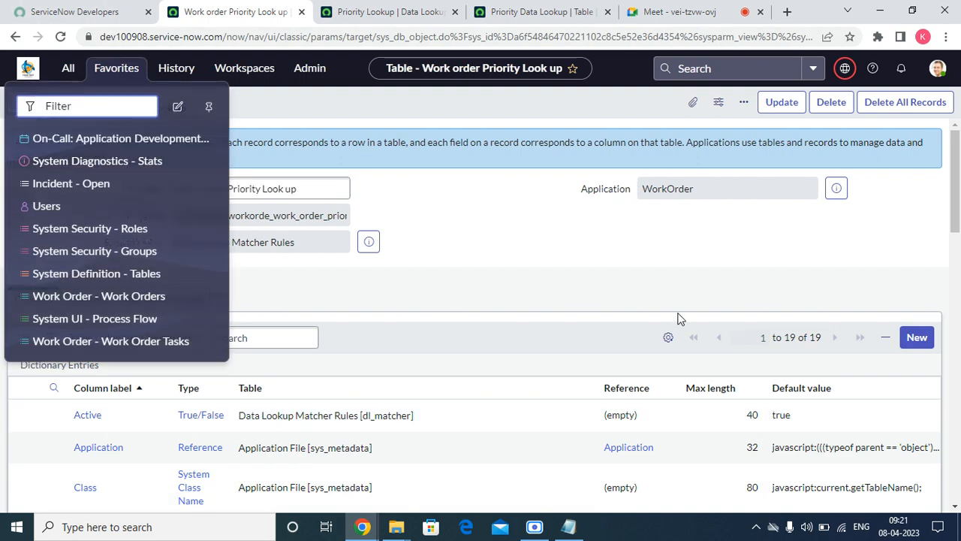
pyautogui.moveTo(466, 415); pyautogui.dragTo(450, 265)
pyautogui.scroll(-14, 450, 266)
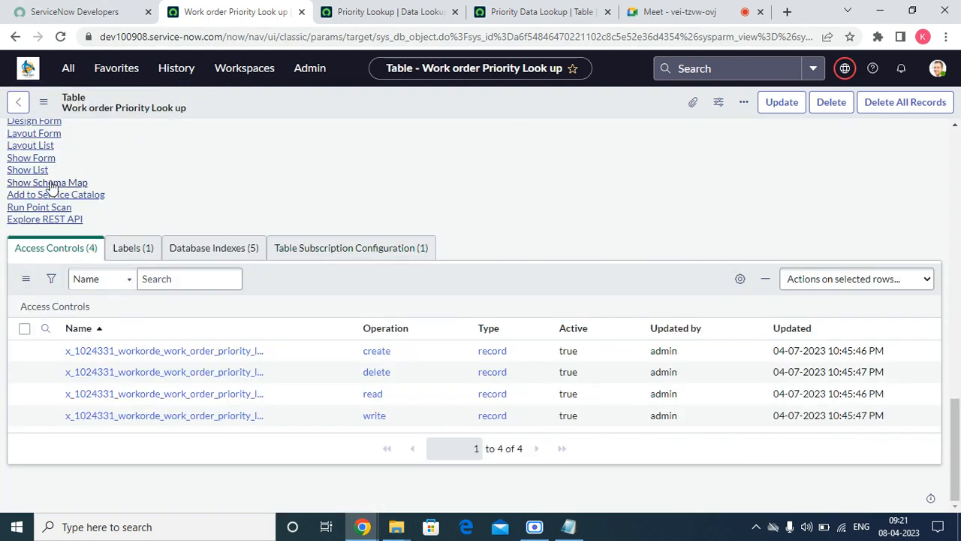
pyautogui.click(27, 170)
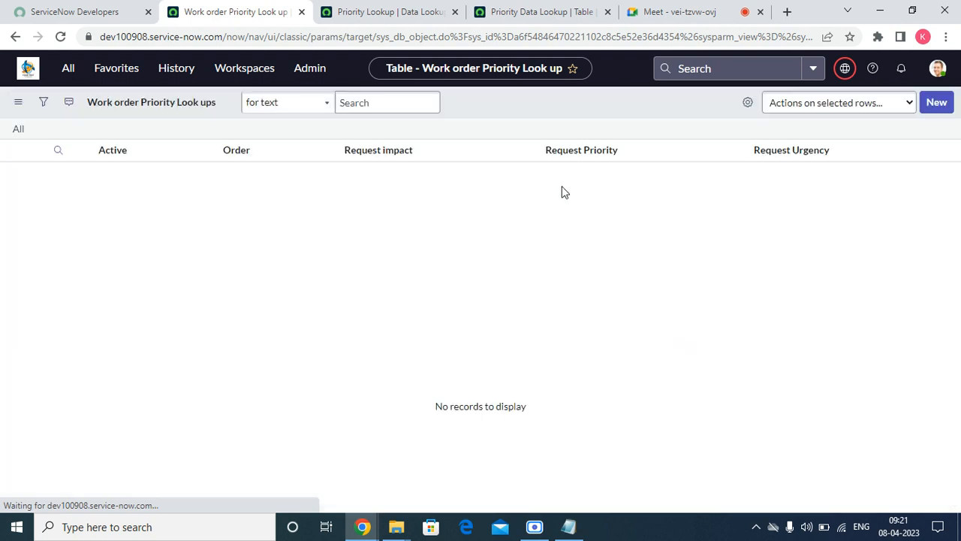
pyautogui.rightClick(535, 99)
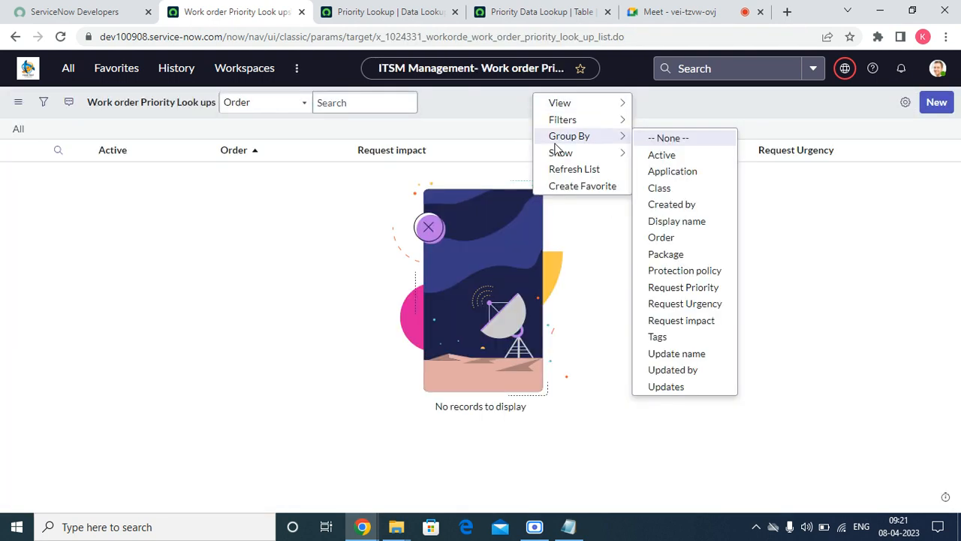
pyautogui.click(578, 187)
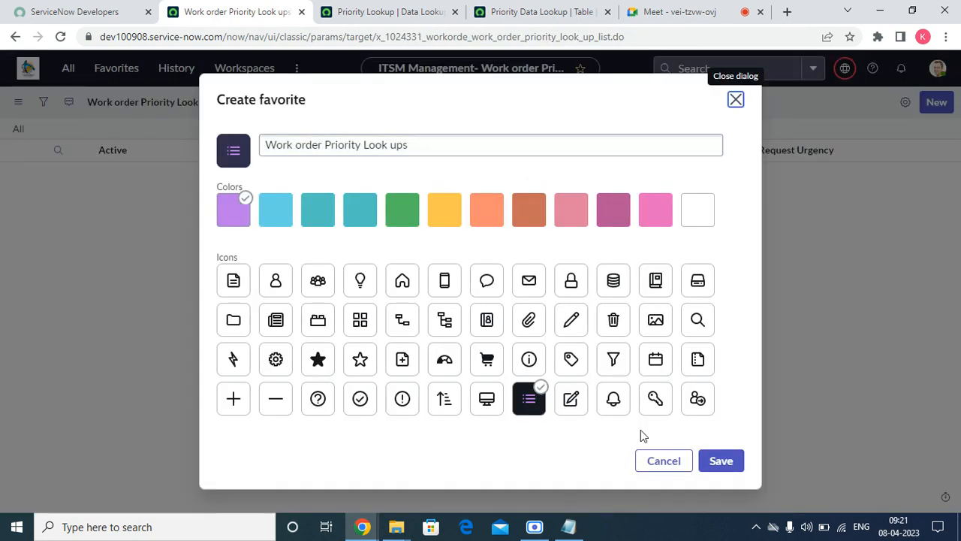
pyautogui.click(720, 466)
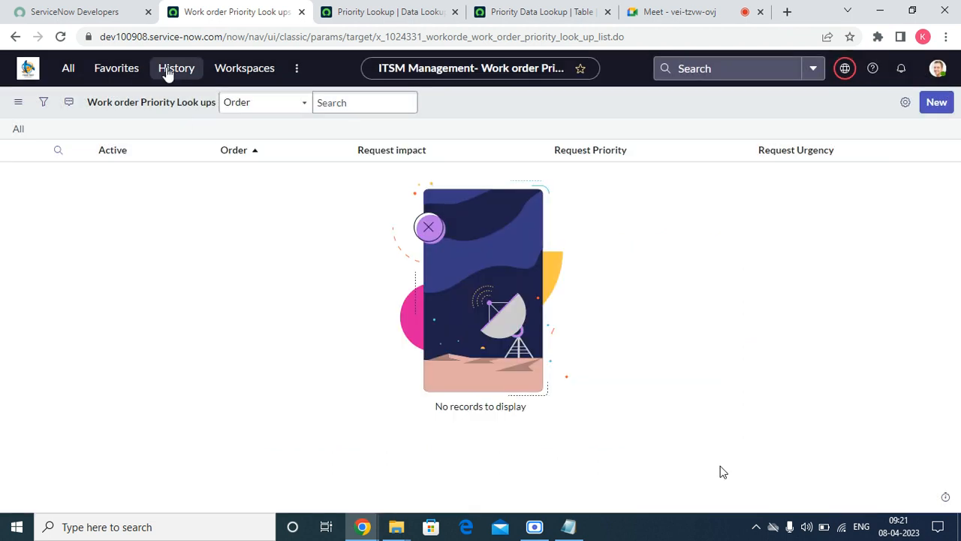
# Open the Work order Priority Look ups favorite and inspect the fields on a blank new record.
pyautogui.click(127, 70)
pyautogui.click(89, 363)
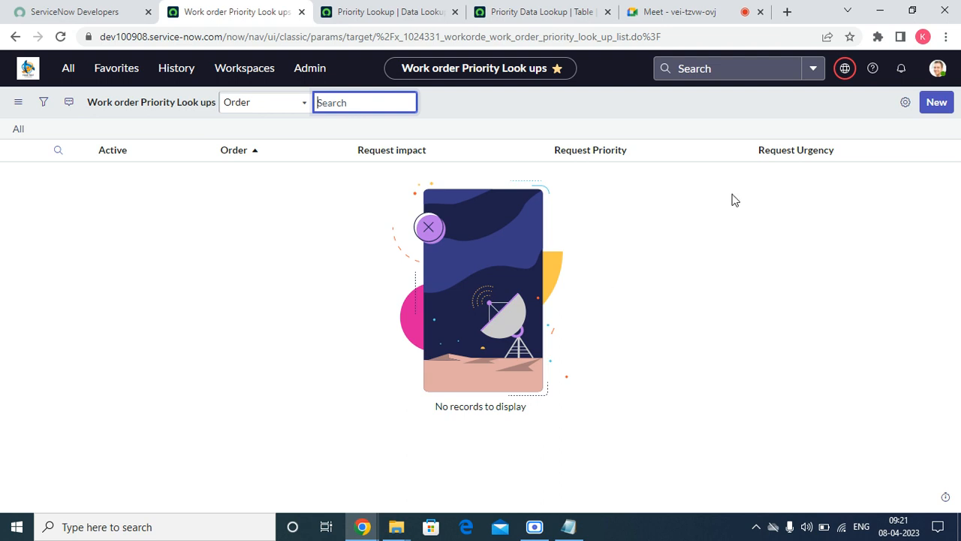
pyautogui.click(942, 106)
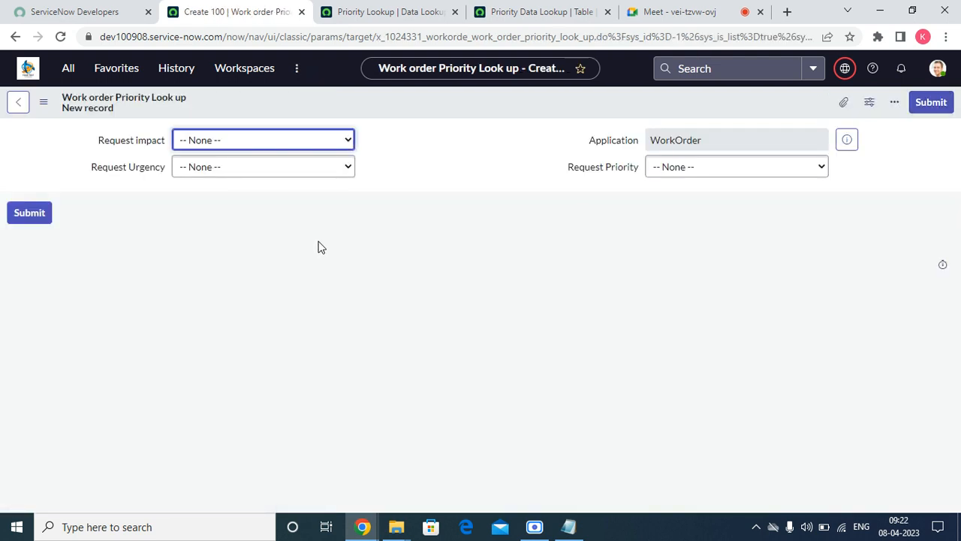
pyautogui.click(204, 138)
pyautogui.click(518, 144)
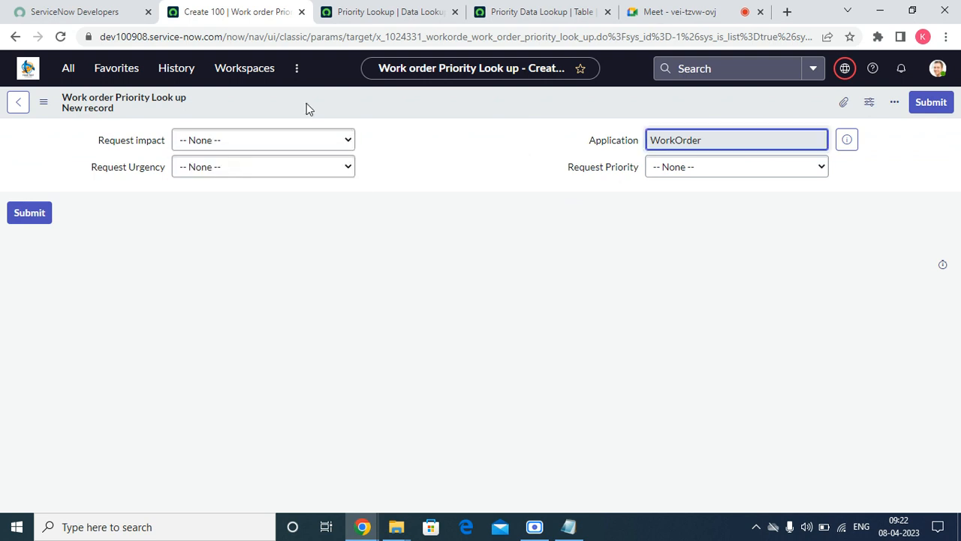
# Find Data Lookup Definitions by filtering for "data loo" and start a new Data Lookup Rule.
pyautogui.click(141, 68)
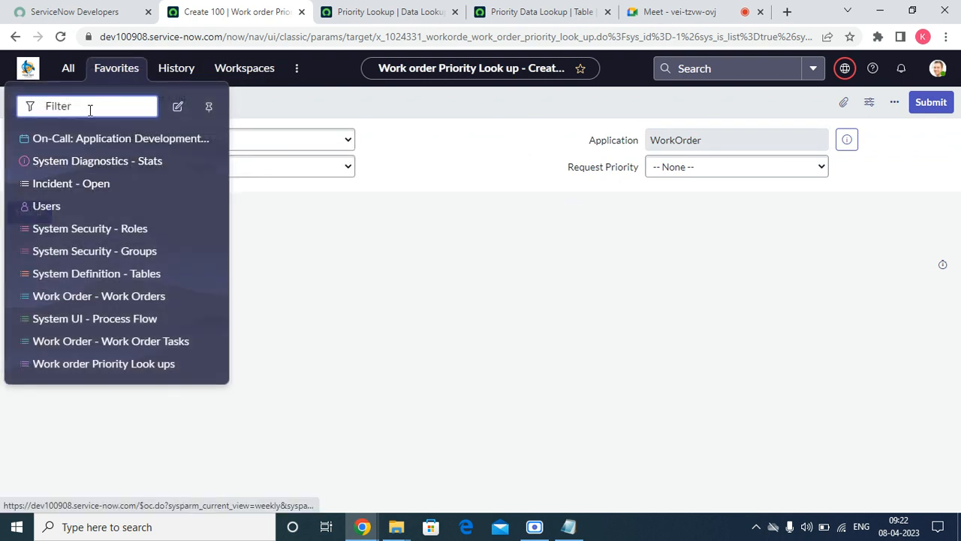
pyautogui.click(75, 69)
pyautogui.click(75, 105)
pyautogui.write('data')
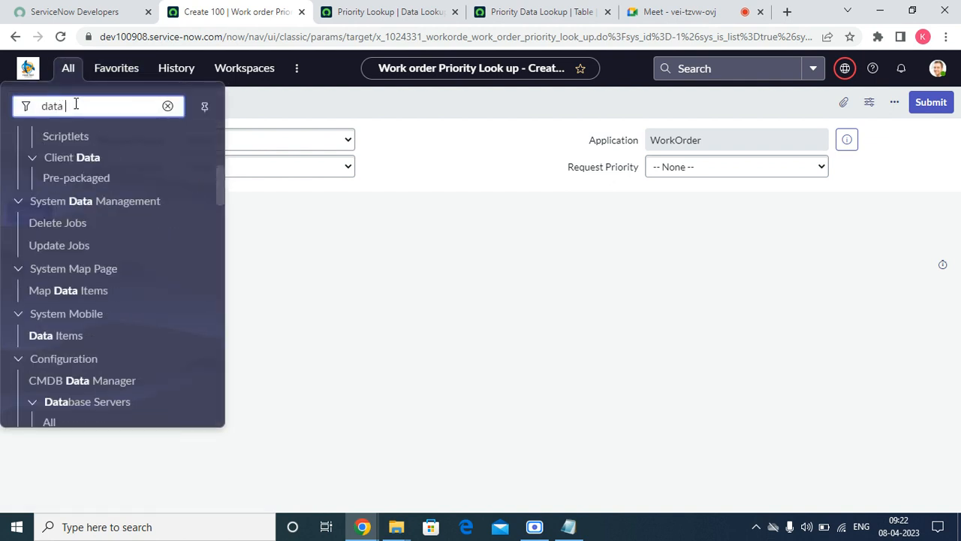
pyautogui.write(' loo')
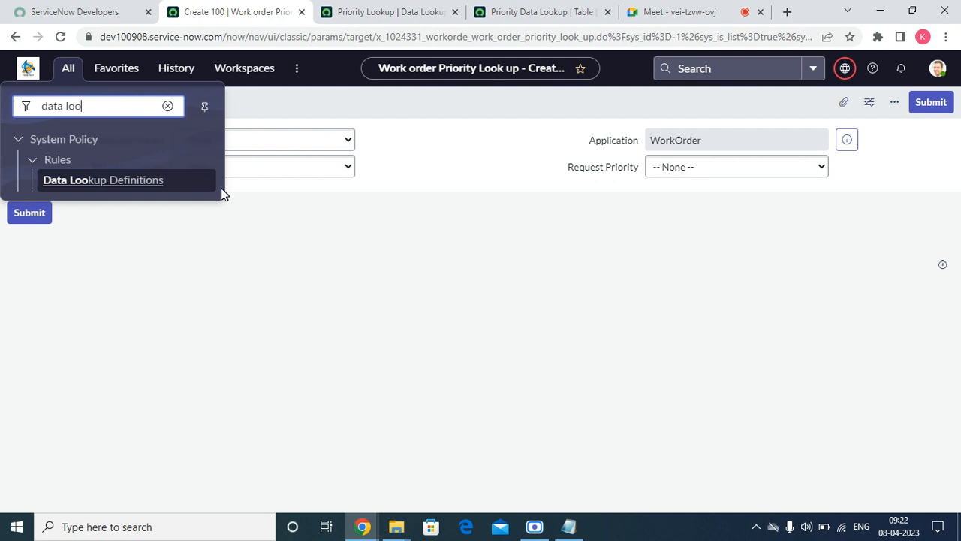
pyautogui.click(135, 181)
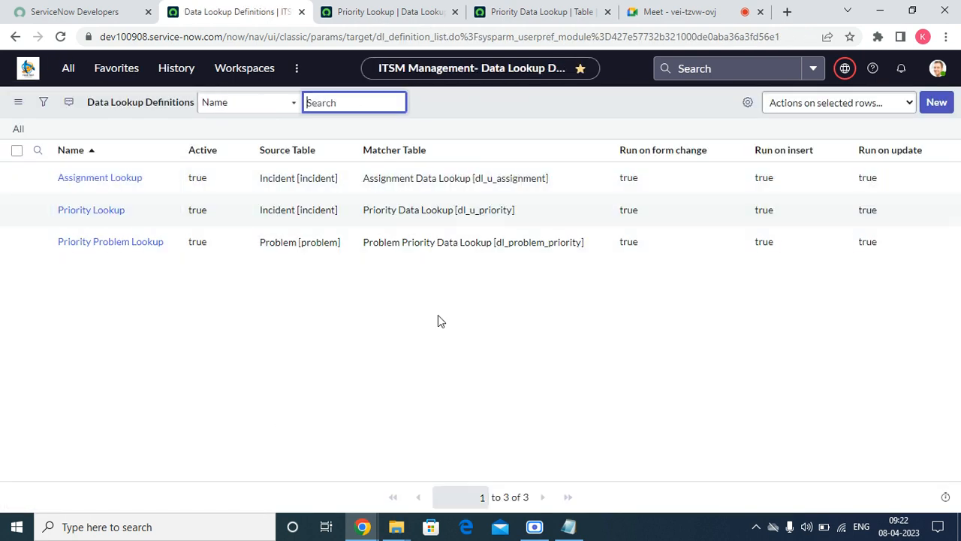
pyautogui.click(945, 104)
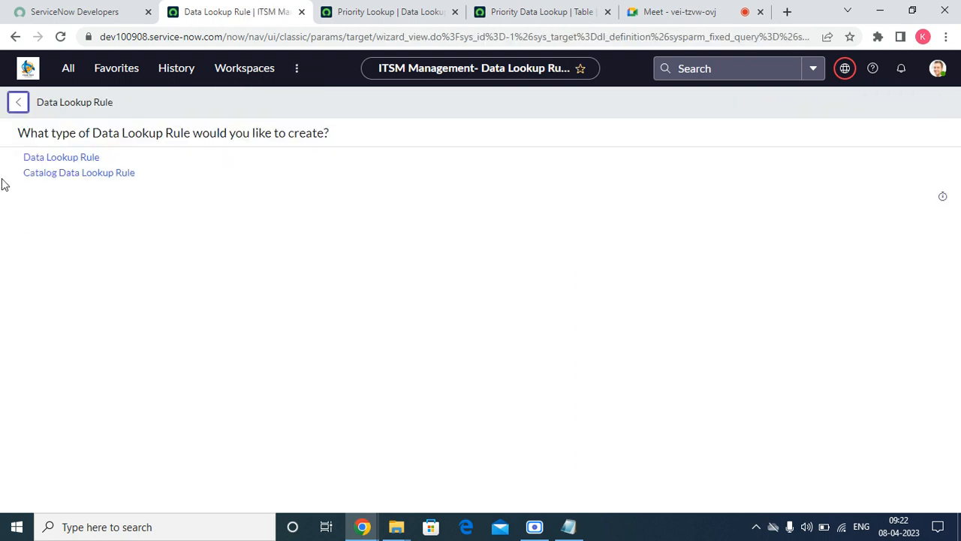
pyautogui.click(58, 158)
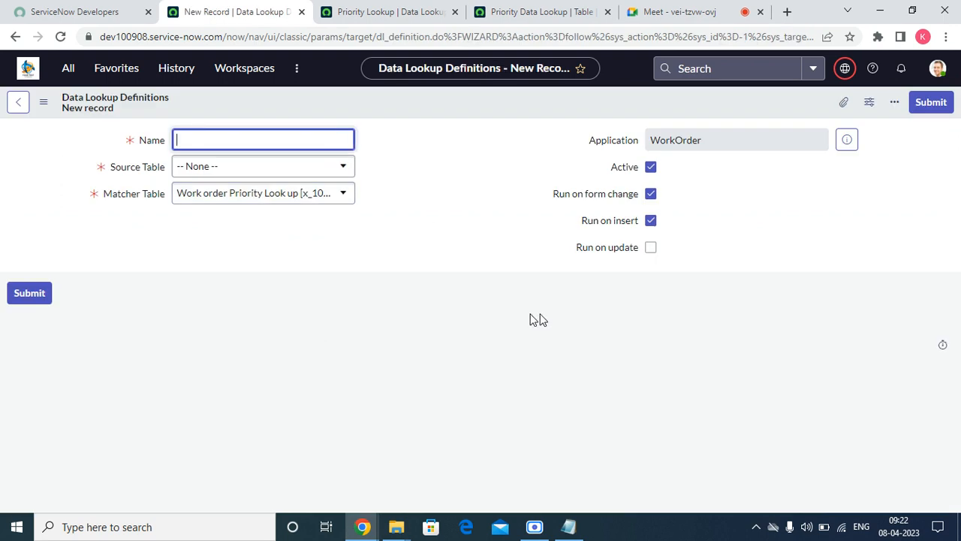
# Name the lookup definition Work Order Priority Look up and set its source table to Work Order.
pyautogui.write('Work Order Proiority LOOk')
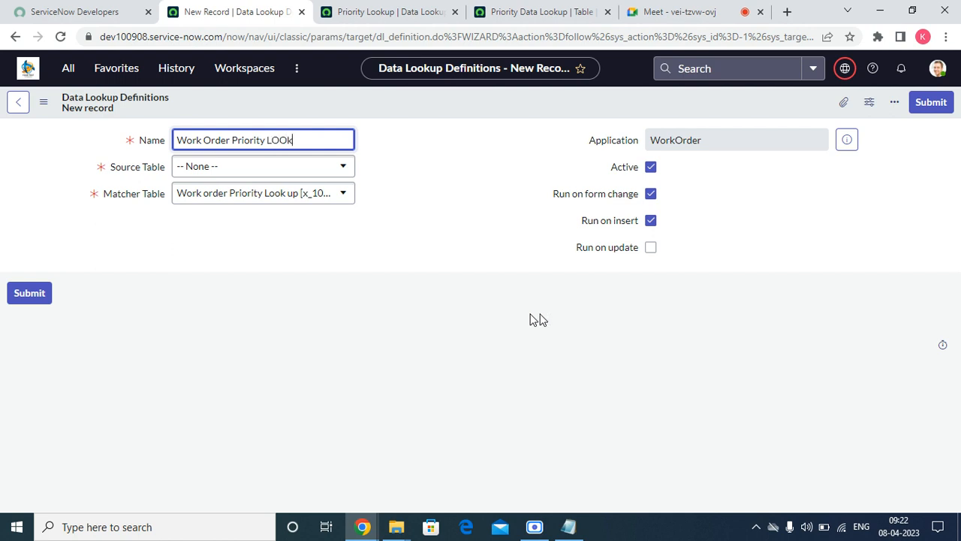
pyautogui.press('BackSpace')
pyautogui.press('BackSpace')
pyautogui.press('BackSpace')
pyautogui.write('ook up')
pyautogui.click(348, 173)
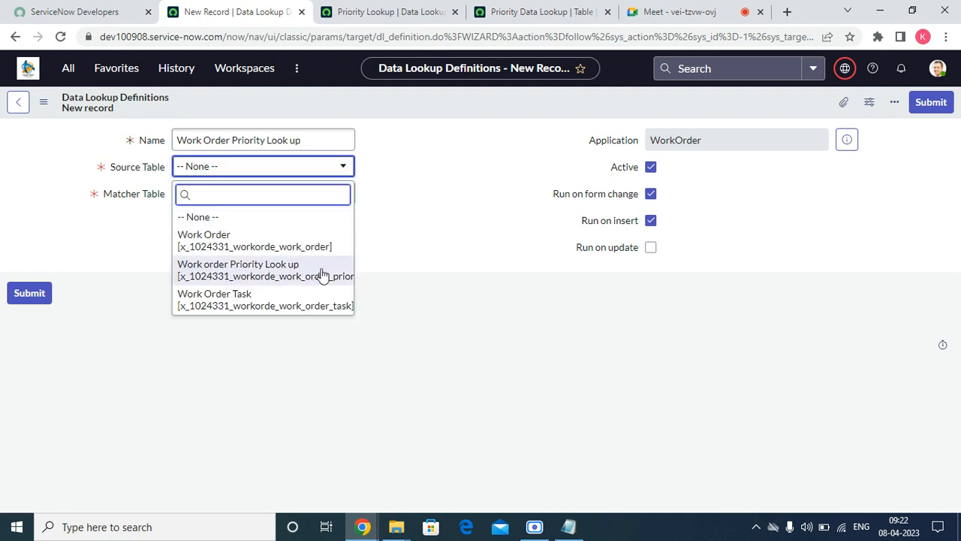
pyautogui.click(283, 248)
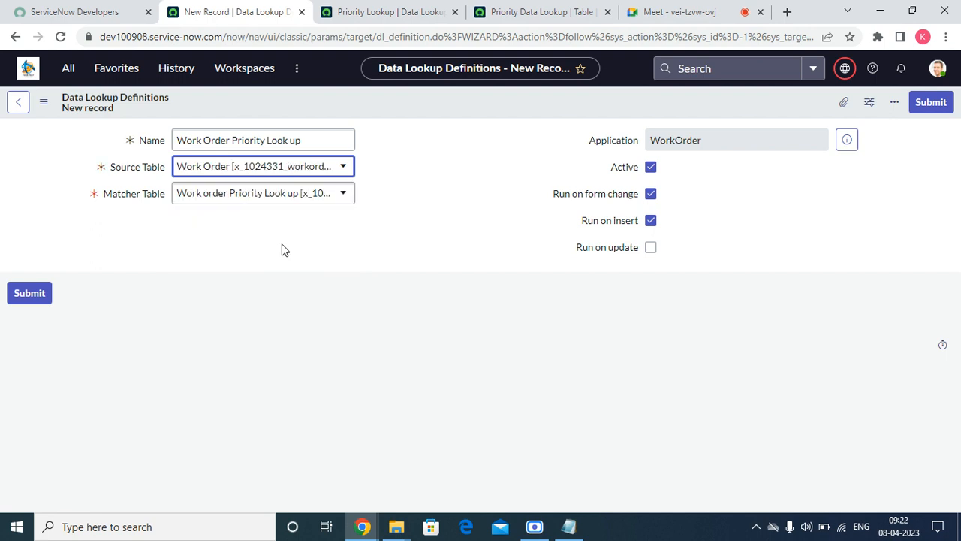
# Enable Run on update for the lookup definition and save the record.
pyautogui.click(654, 253)
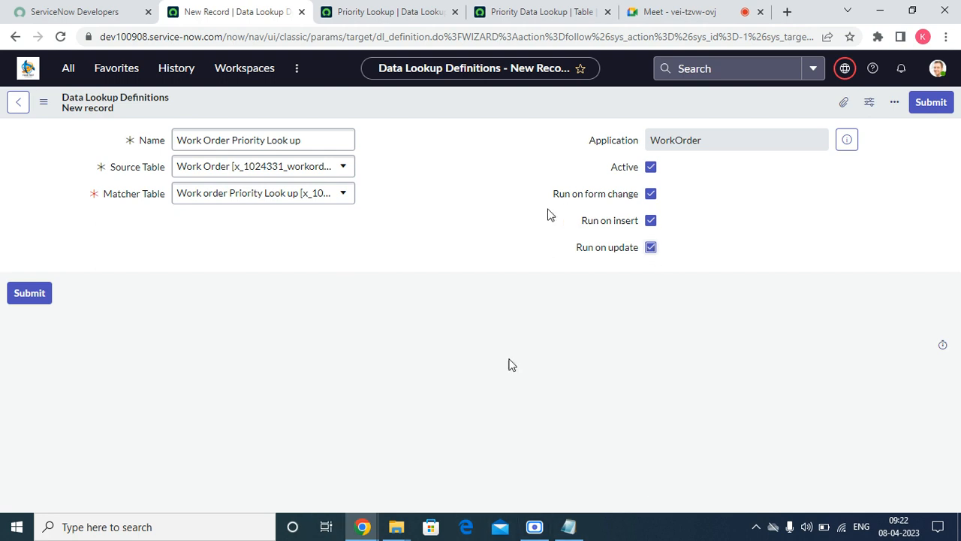
pyautogui.rightClick(452, 103)
pyautogui.click(476, 109)
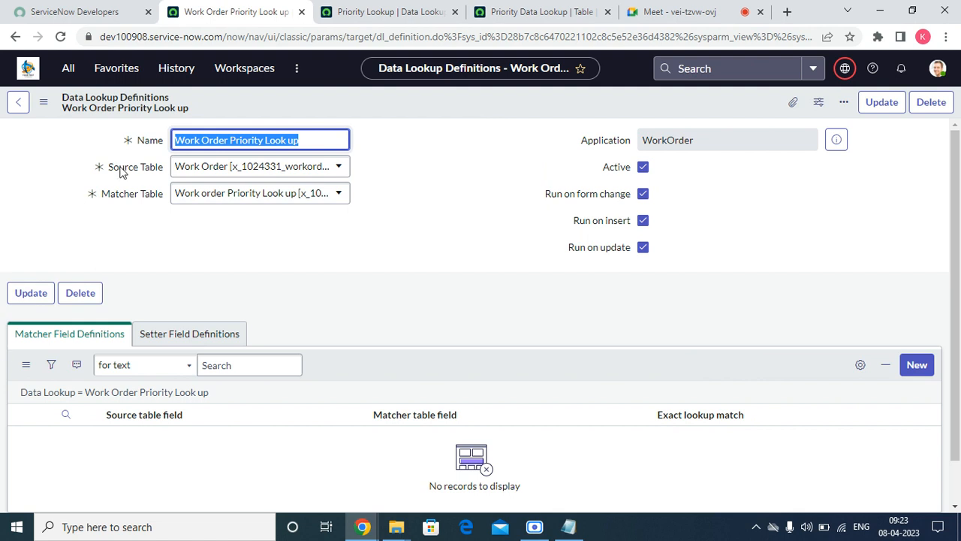
pyautogui.moveTo(109, 168); pyautogui.dragTo(163, 171)
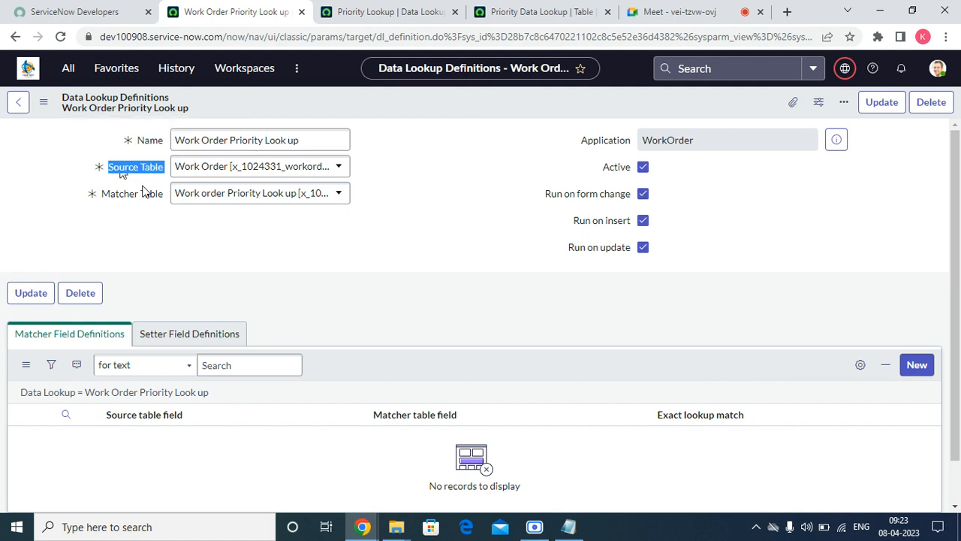
pyautogui.click(124, 198)
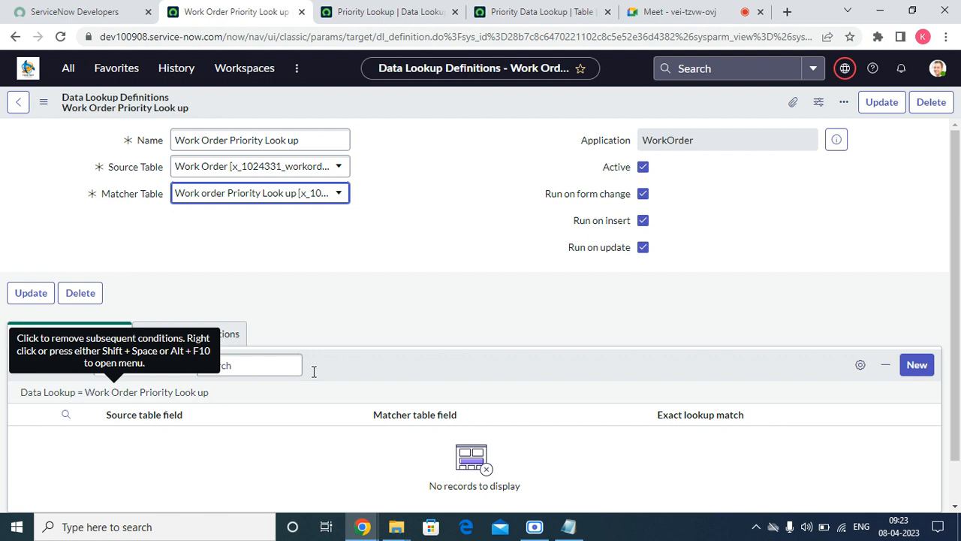
pyautogui.click(437, 370)
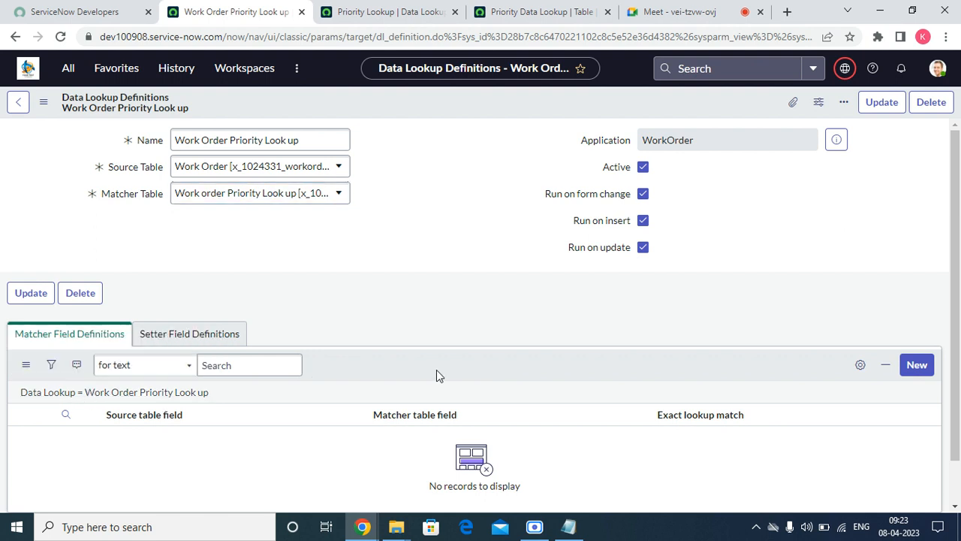
# Add a matcher field definition pairing the source field Request Impact with the matcher field Request impact, and submit it.
pyautogui.click(918, 366)
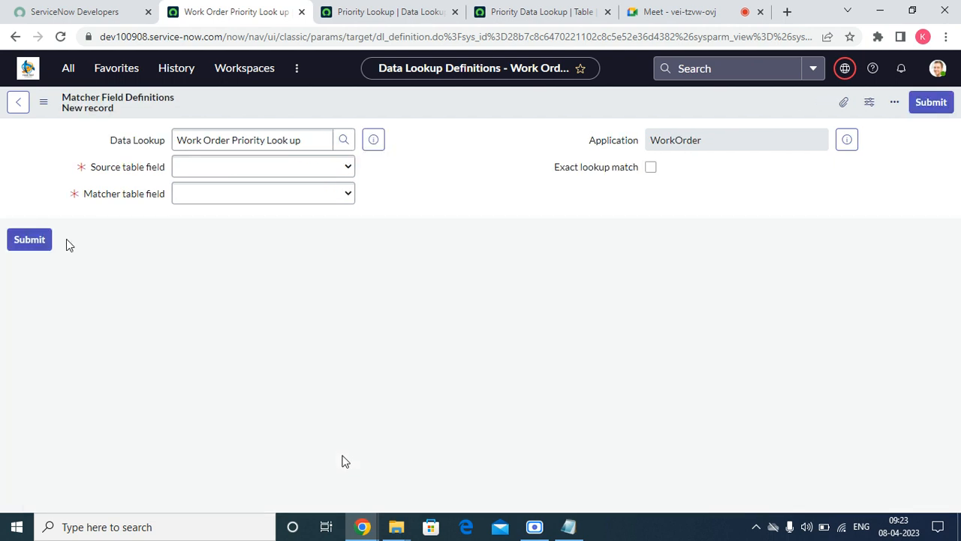
pyautogui.click(278, 174)
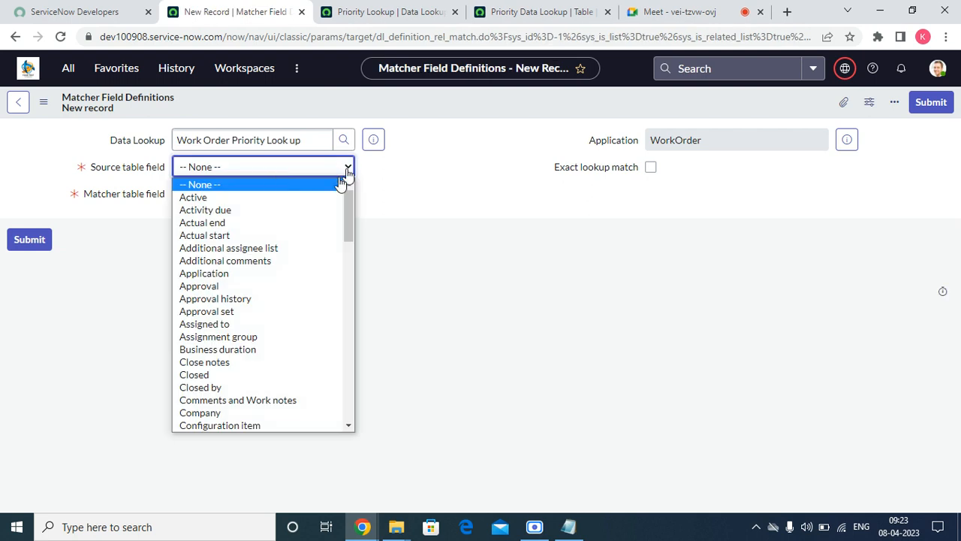
pyautogui.scroll(-15, 216, 361)
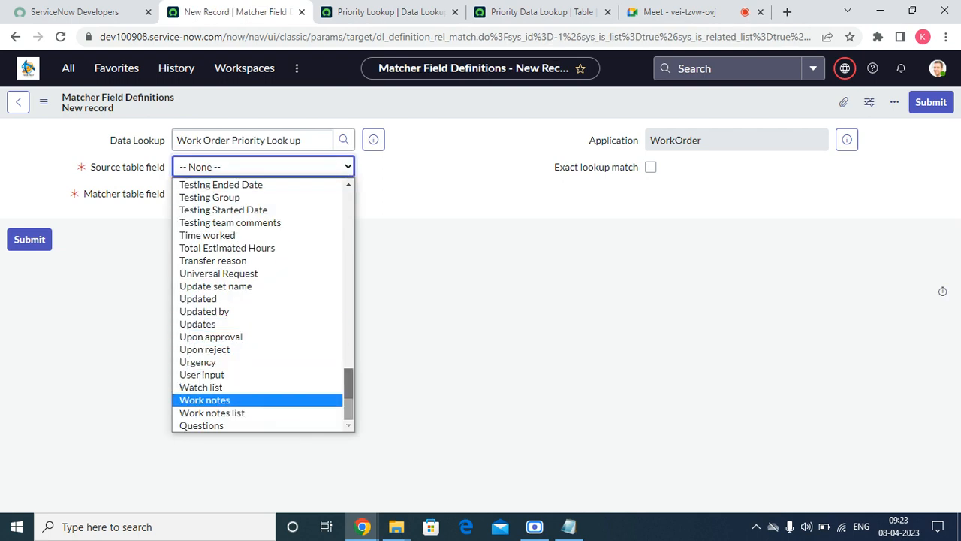
pyautogui.moveTo(346, 398); pyautogui.dragTo(357, 368)
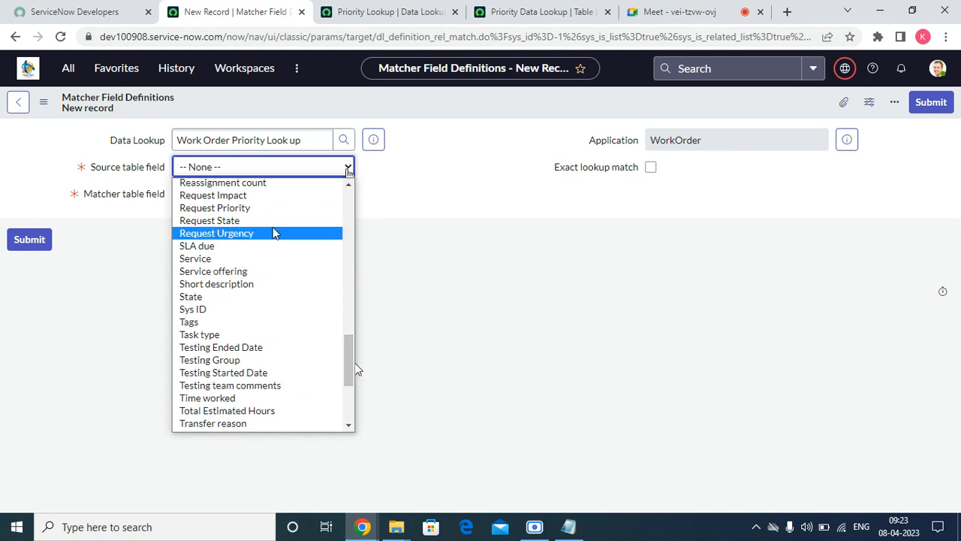
pyautogui.click(259, 195)
pyautogui.click(300, 192)
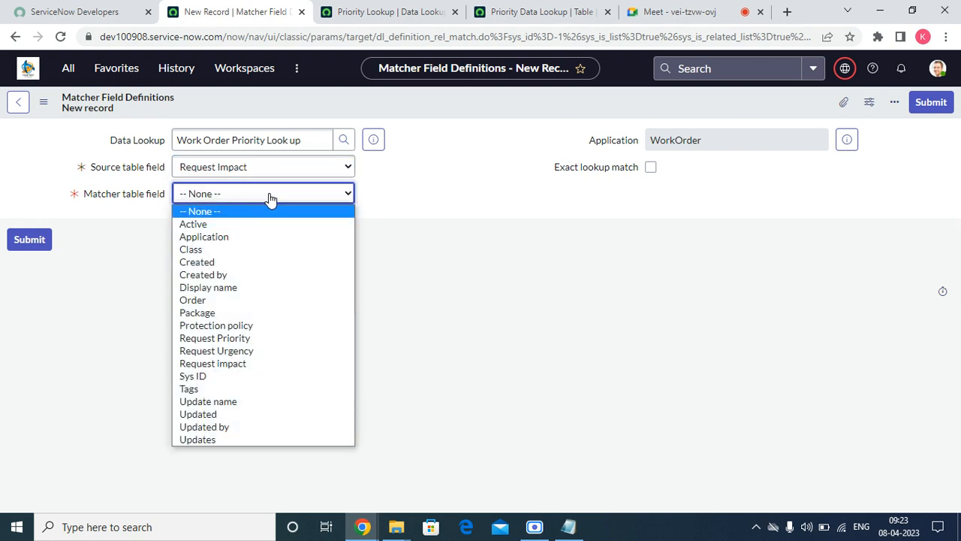
pyautogui.click(234, 363)
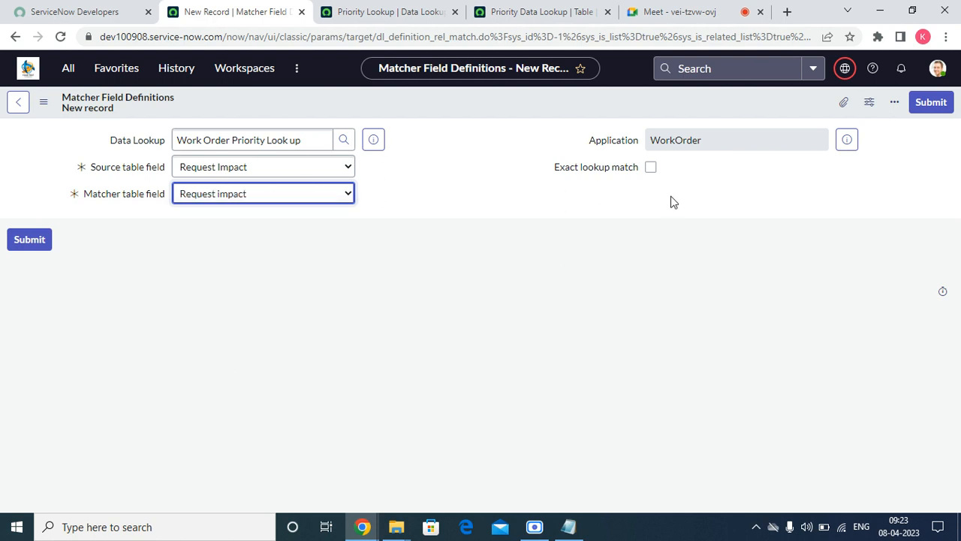
pyautogui.click(930, 102)
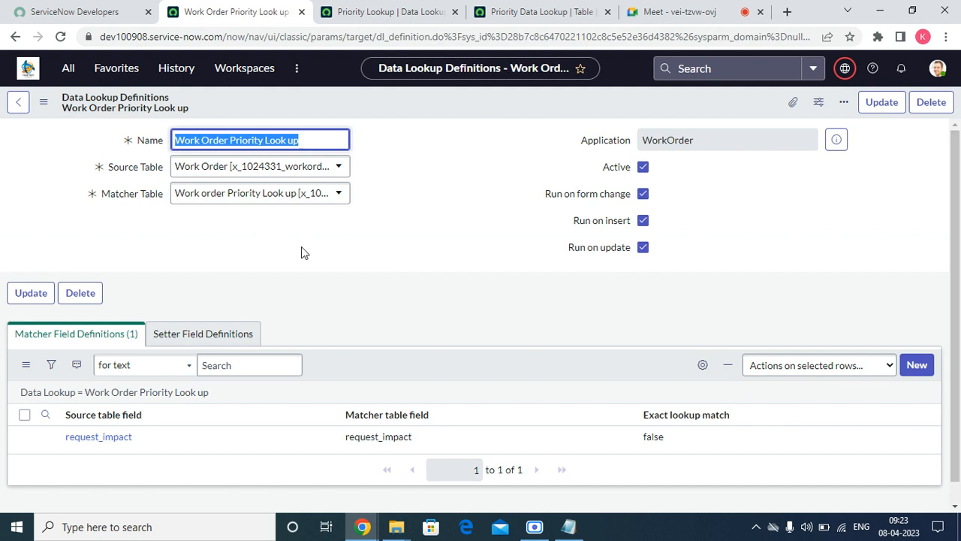
# Add a second matcher field definition pairing Request Urgency in the source table with Request Urgency in the matcher table, and submit it.
pyautogui.click(919, 345)
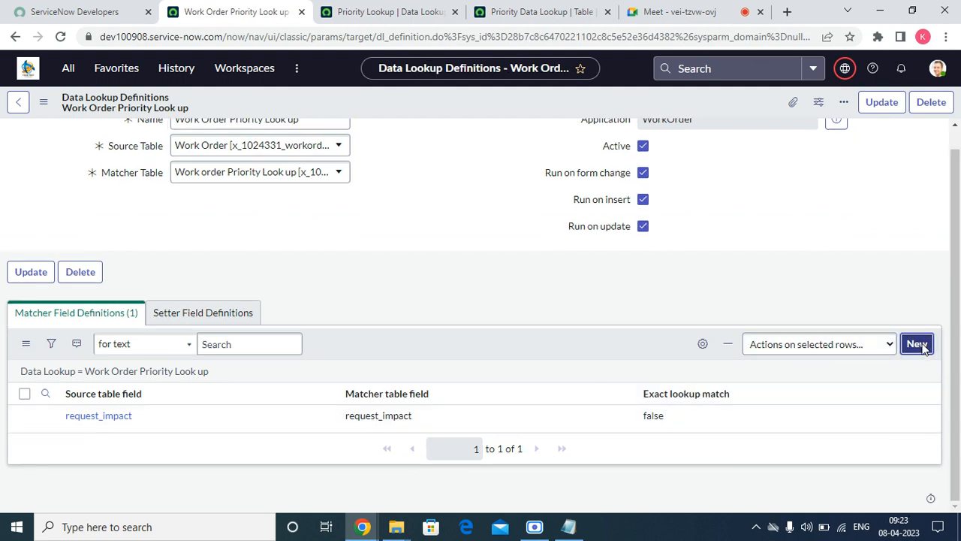
pyautogui.click(310, 169)
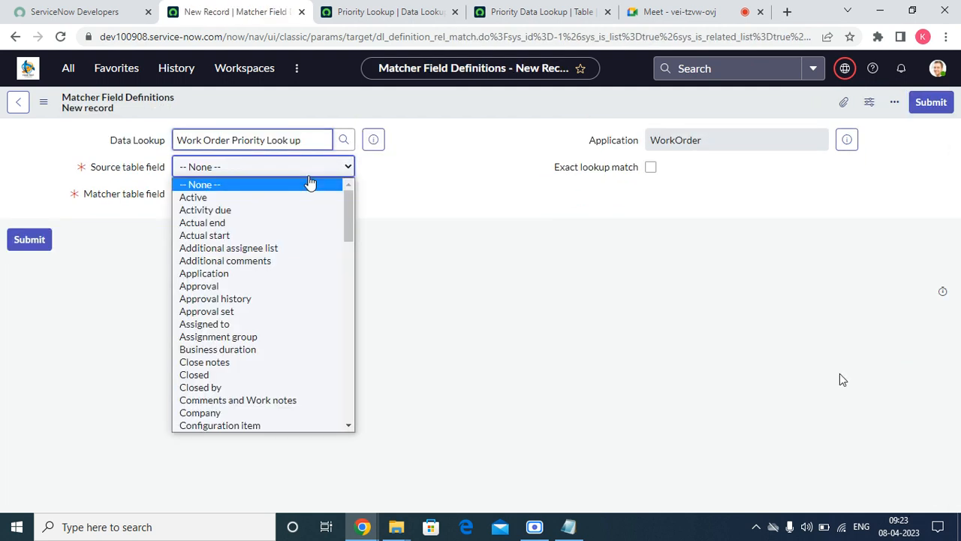
pyautogui.scroll(-20, 248, 322)
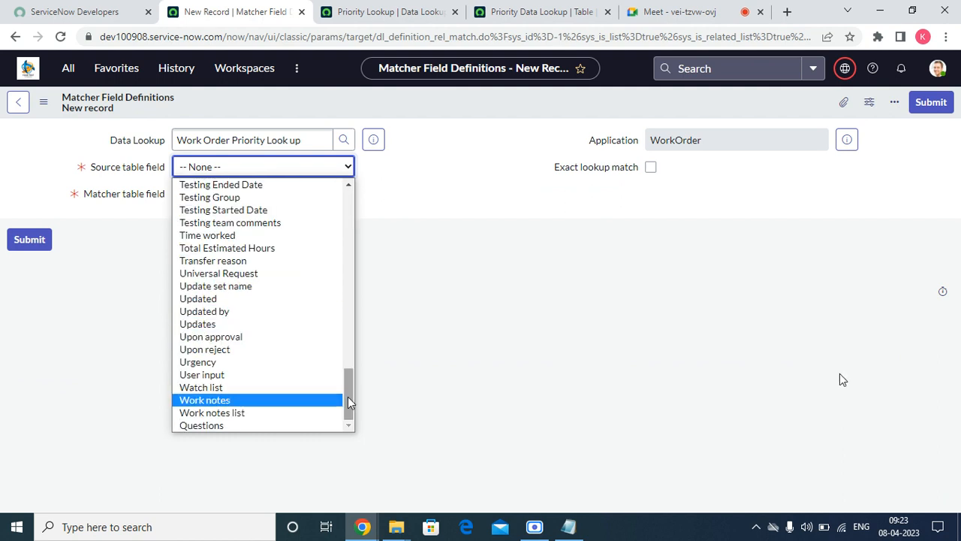
pyautogui.moveTo(348, 397); pyautogui.dragTo(315, 336)
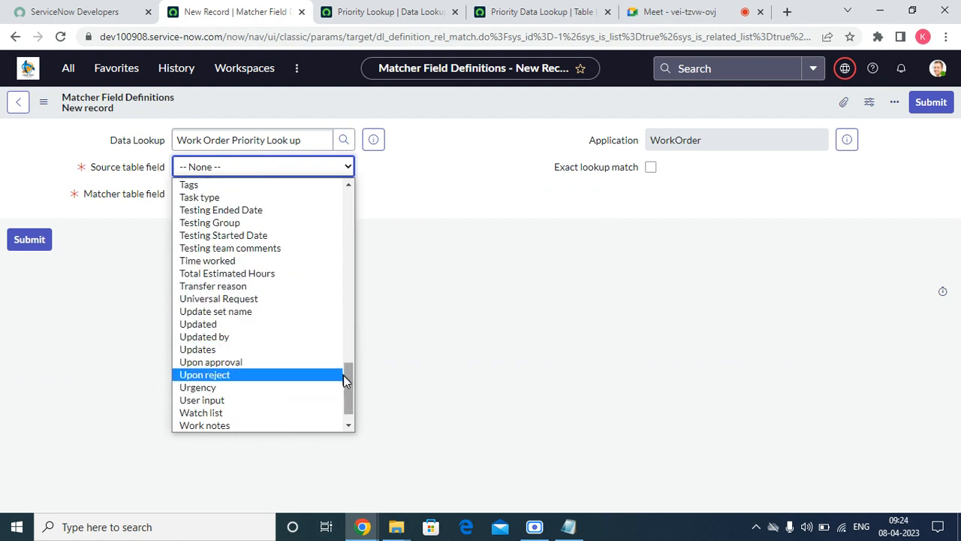
pyautogui.moveTo(344, 374); pyautogui.dragTo(349, 341)
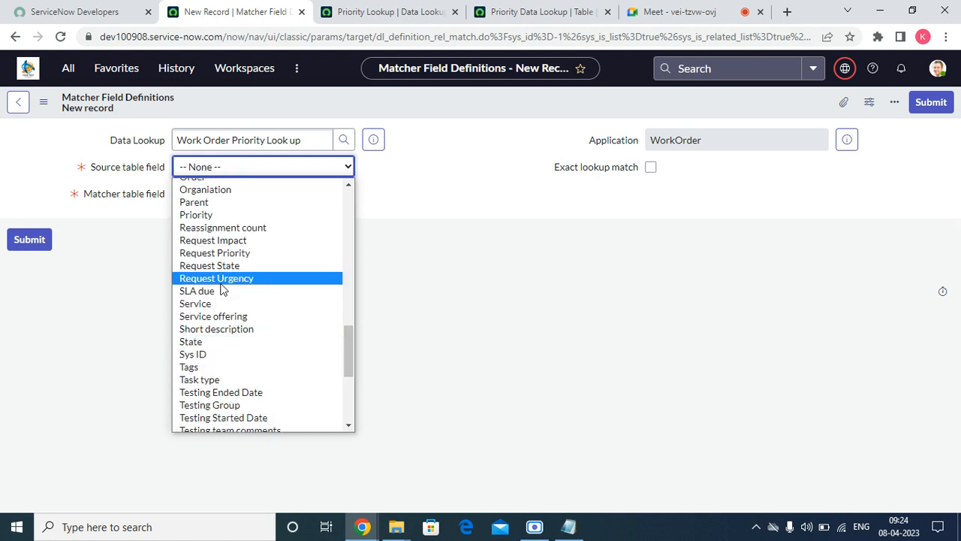
pyautogui.press('Escape')
pyautogui.click(234, 197)
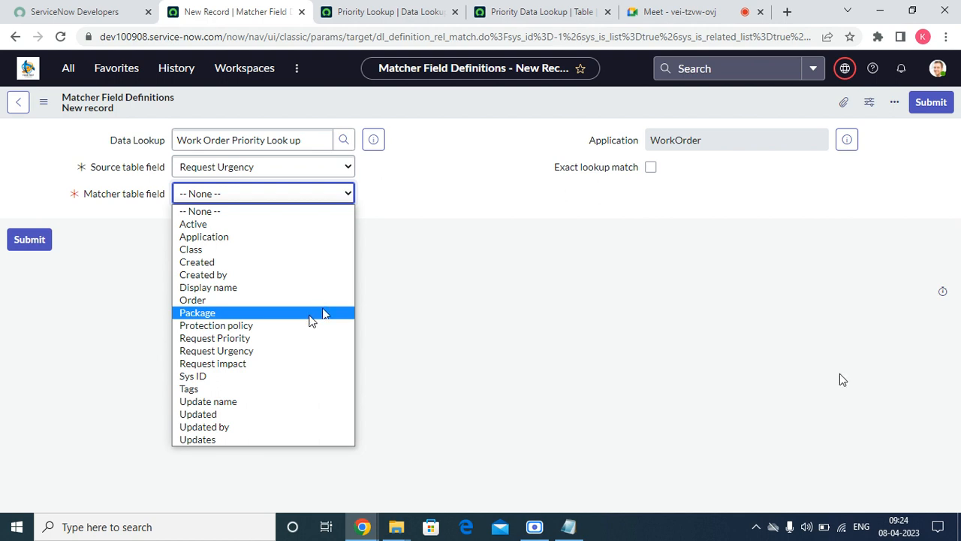
pyautogui.click(260, 353)
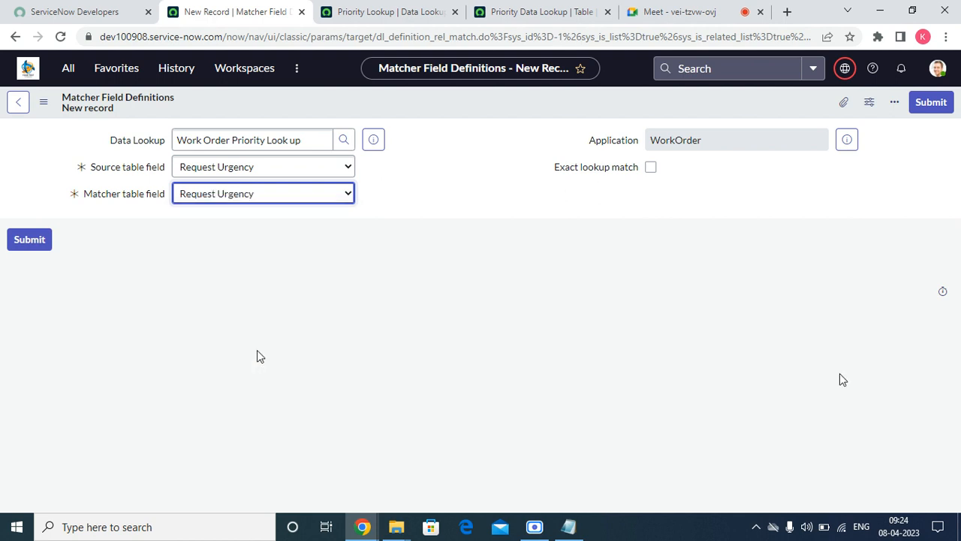
pyautogui.click(917, 105)
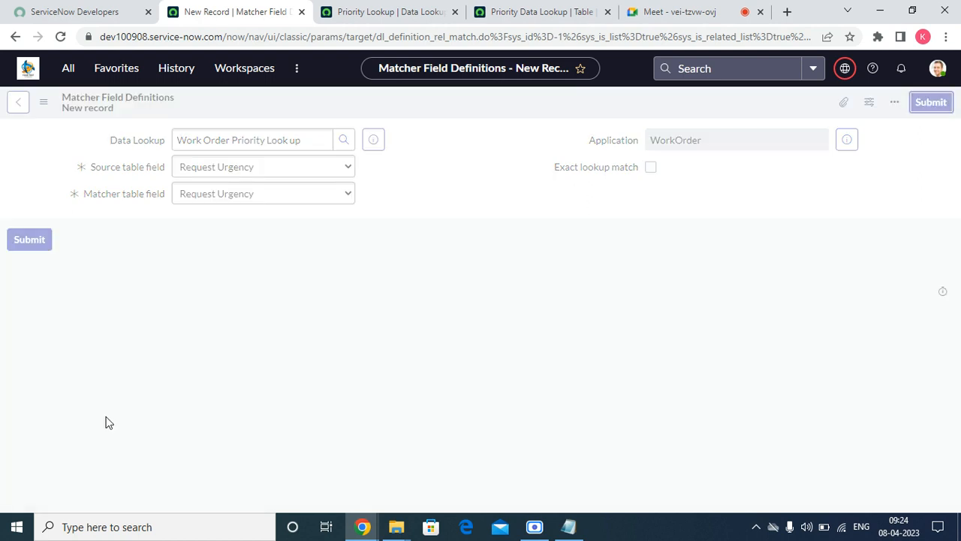
# Add a setter field definition with Request Priority as both source and matcher table field, and submit it.
pyautogui.scroll(-1, 327, 373)
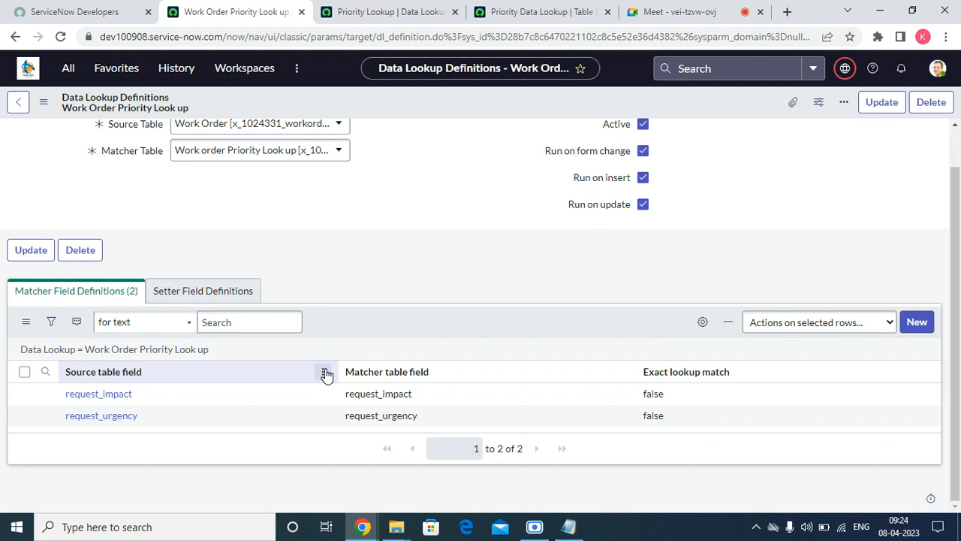
pyautogui.click(218, 294)
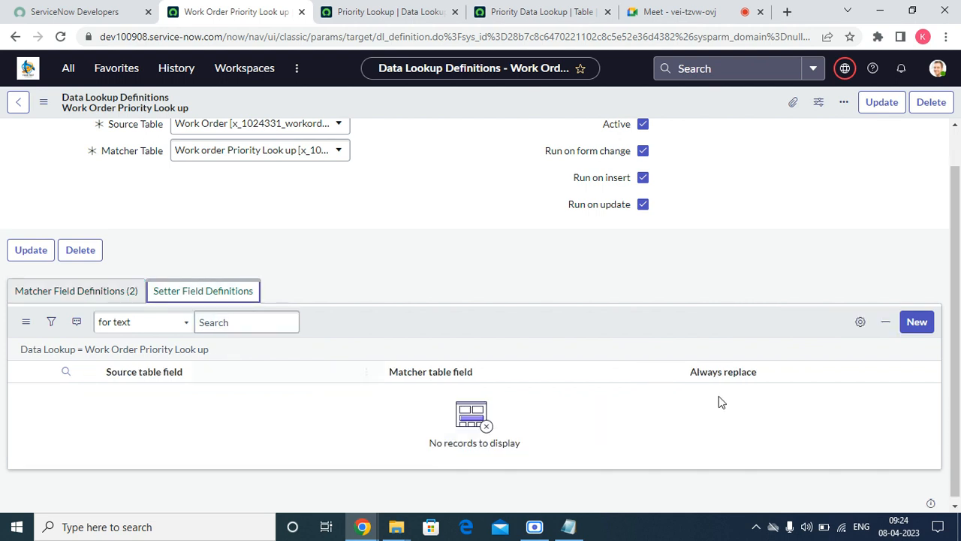
pyautogui.click(909, 324)
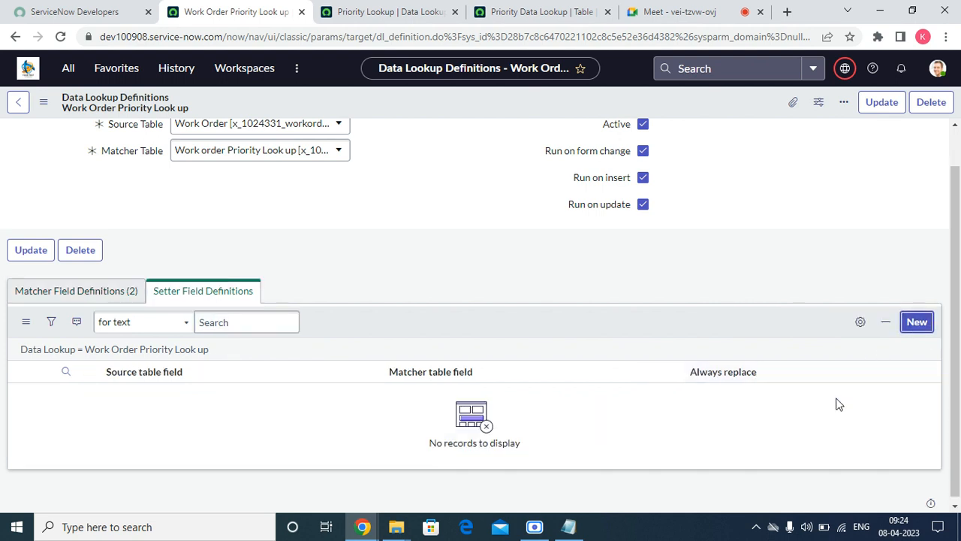
pyautogui.click(315, 170)
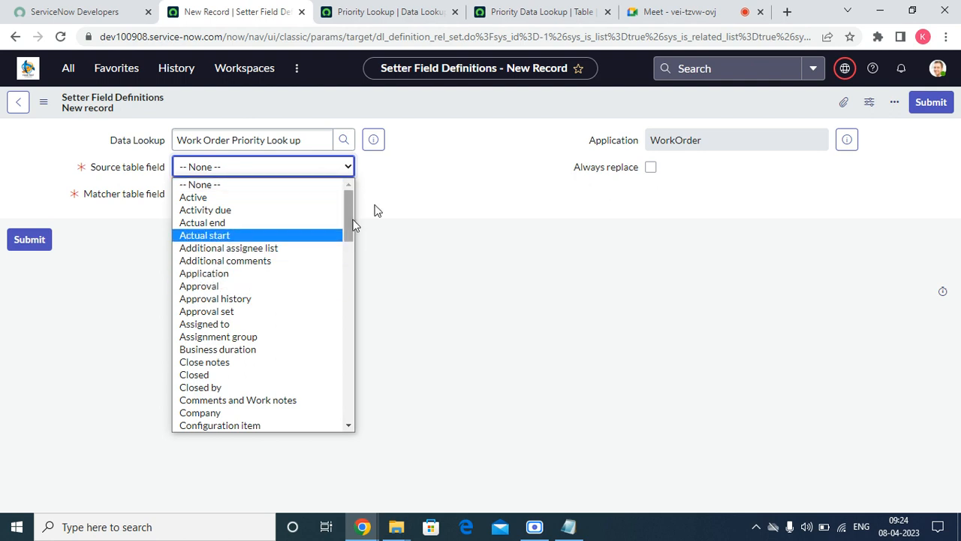
pyautogui.moveTo(342, 223); pyautogui.dragTo(356, 358)
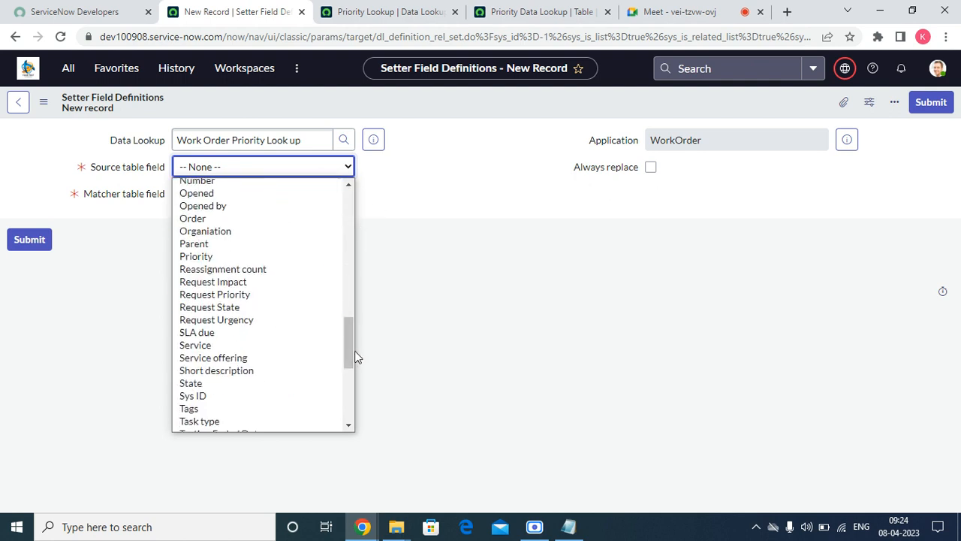
pyautogui.click(242, 294)
pyautogui.click(242, 195)
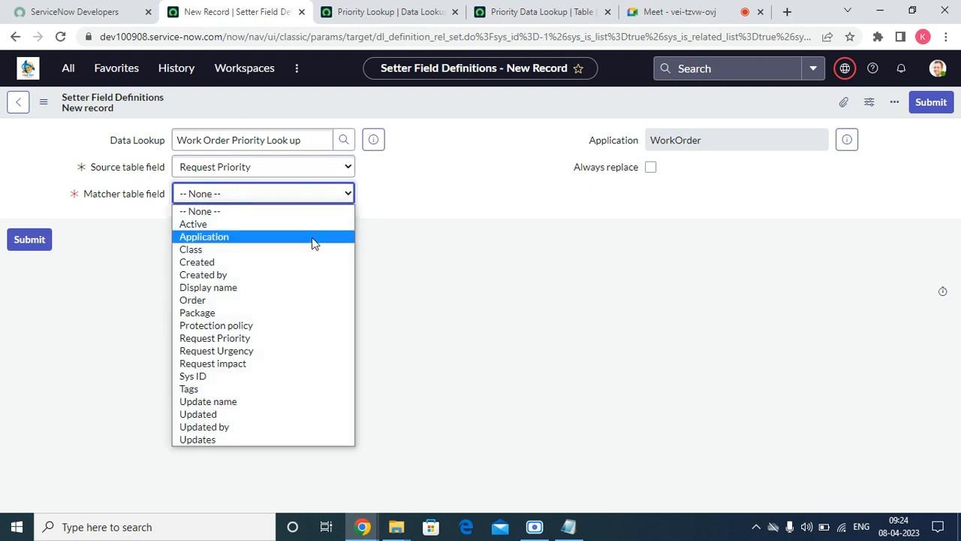
pyautogui.click(240, 338)
pyautogui.click(930, 103)
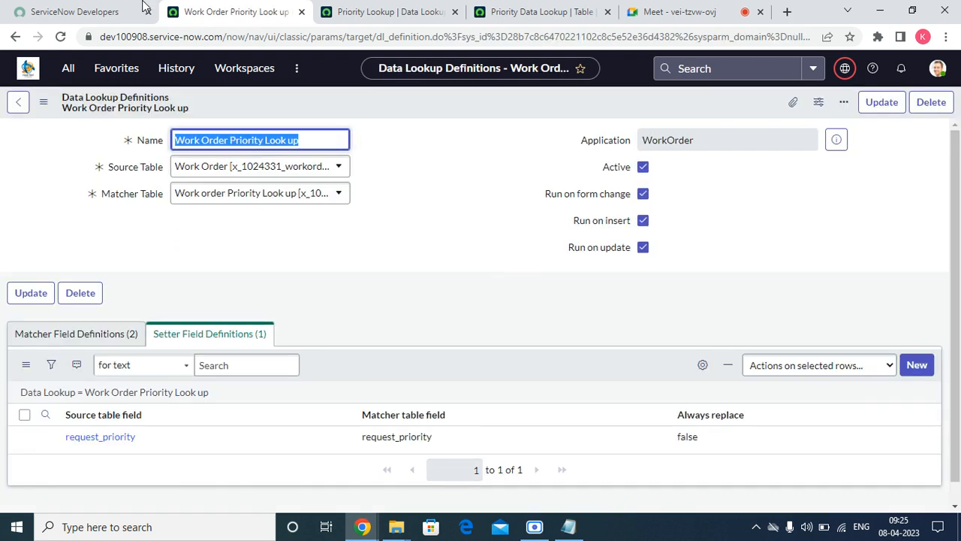
# Open the Work Orders favorite in a new browser tab and close the two Priority Lookup reference tabs.
pyautogui.click(116, 67)
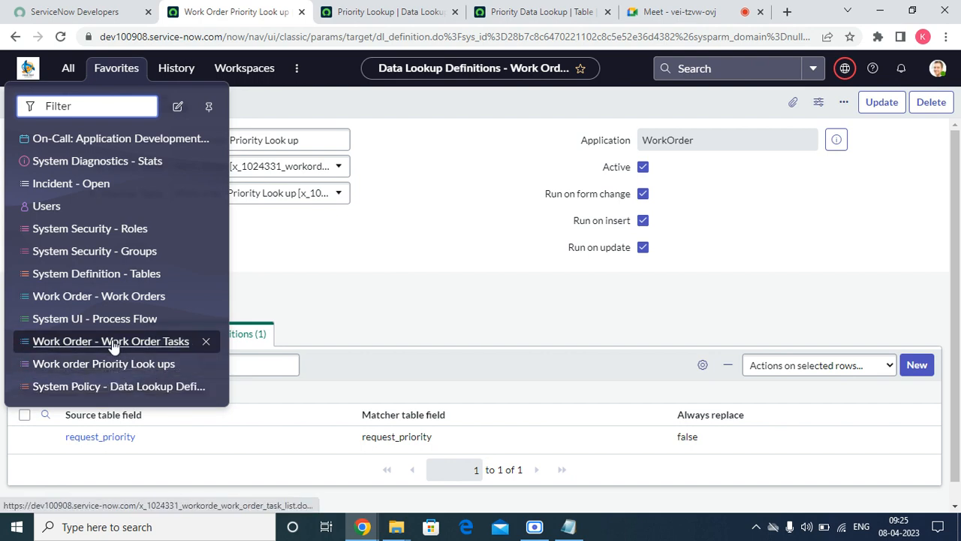
pyautogui.rightClick(111, 296)
pyautogui.click(123, 307)
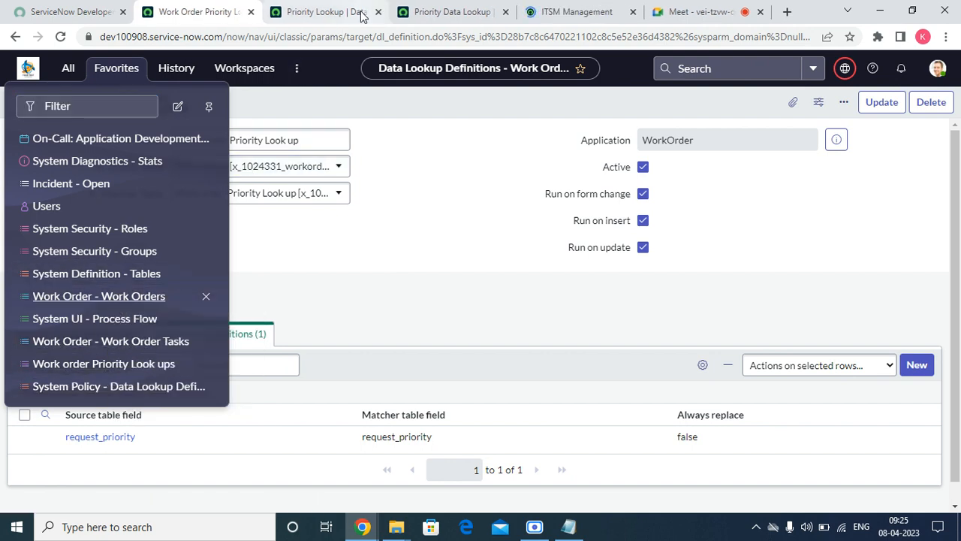
pyautogui.click(360, 16)
pyautogui.click(378, 12)
pyautogui.click(378, 12)
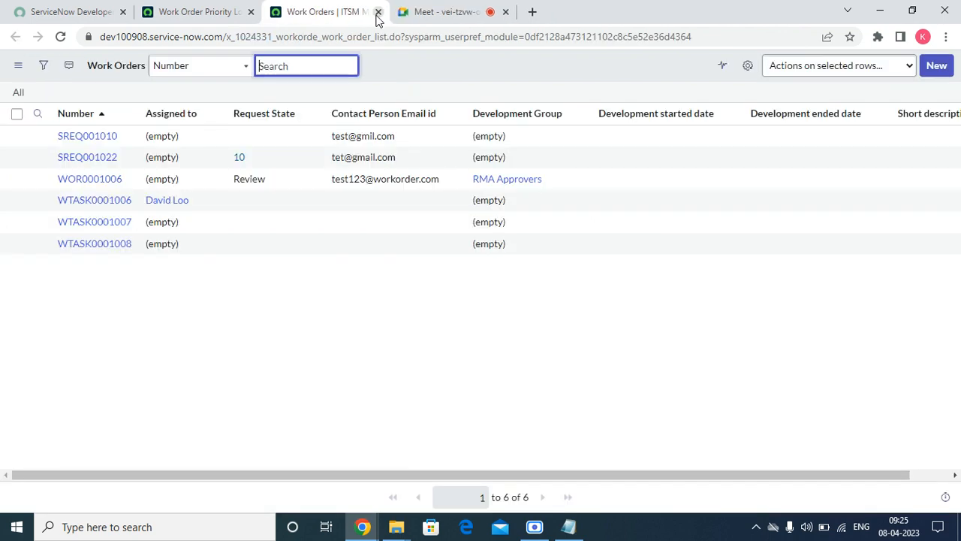
# Open the work order in Review state and set Request Impact and Request Urgency to High to test Request Priority.
pyautogui.click(86, 178)
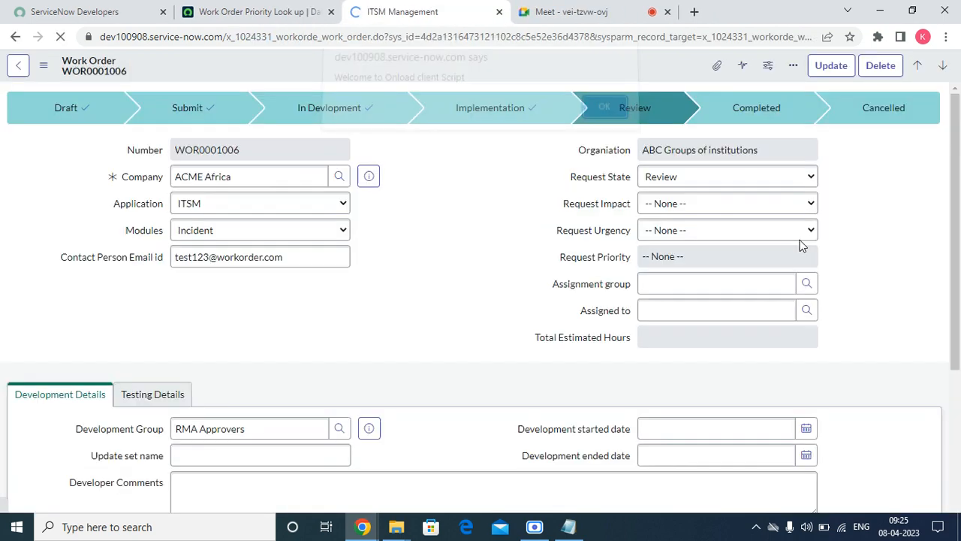
pyautogui.click(605, 109)
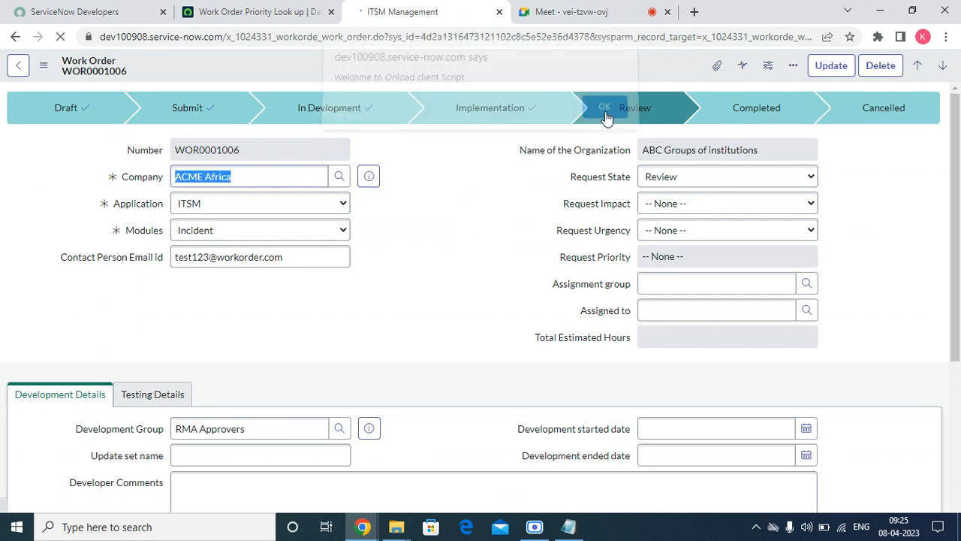
pyautogui.click(676, 204)
pyautogui.click(655, 230)
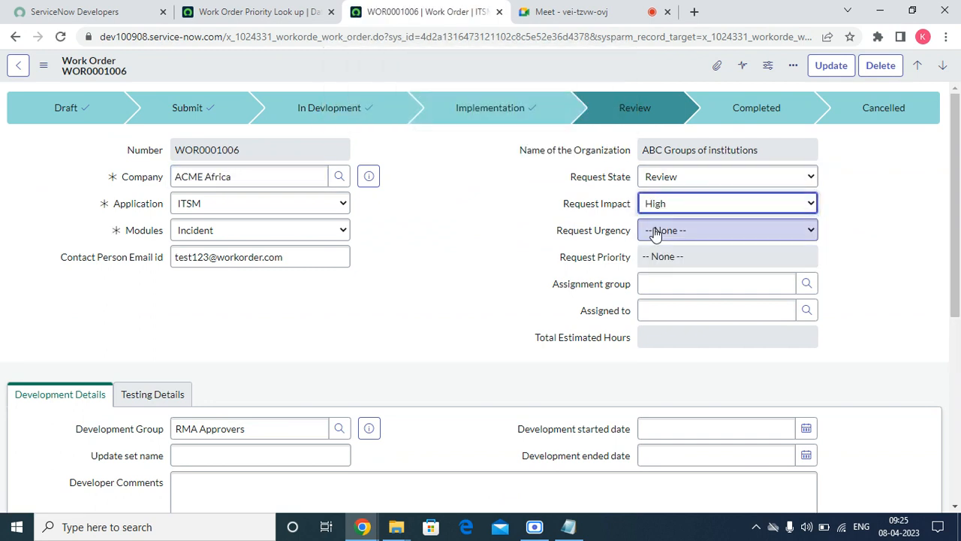
pyautogui.click(655, 231)
pyautogui.click(653, 259)
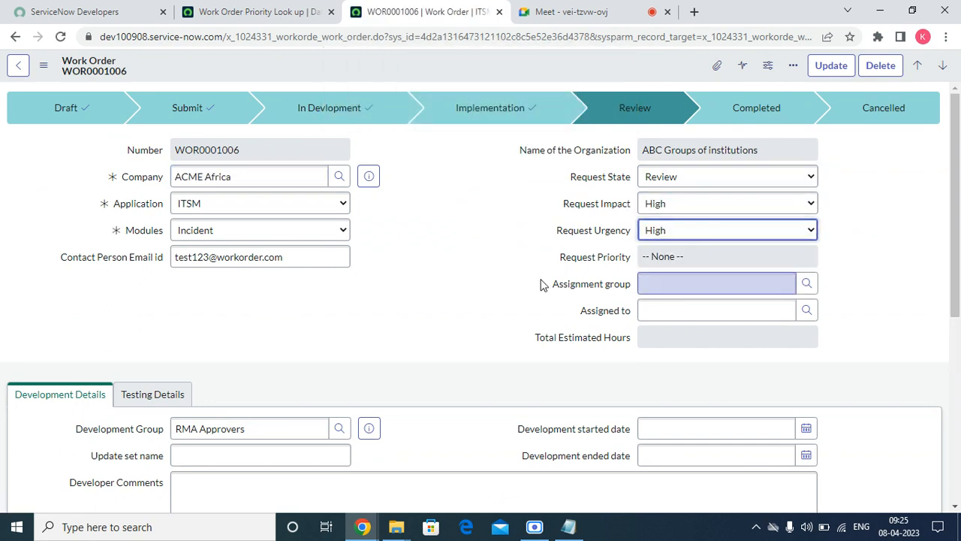
pyautogui.click(663, 253)
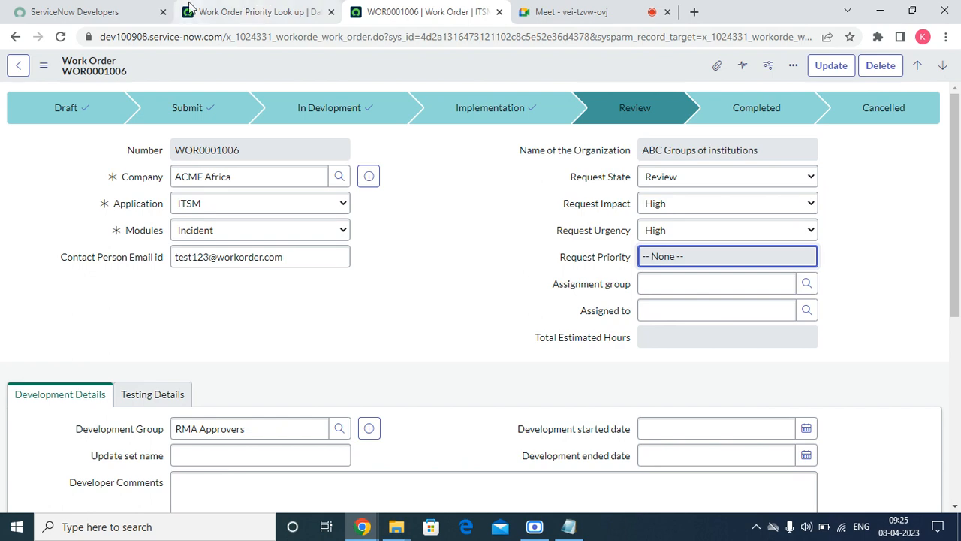
# Open the Work order Priority Look ups list from the favorites.
pyautogui.click(255, 11)
pyautogui.click(105, 72)
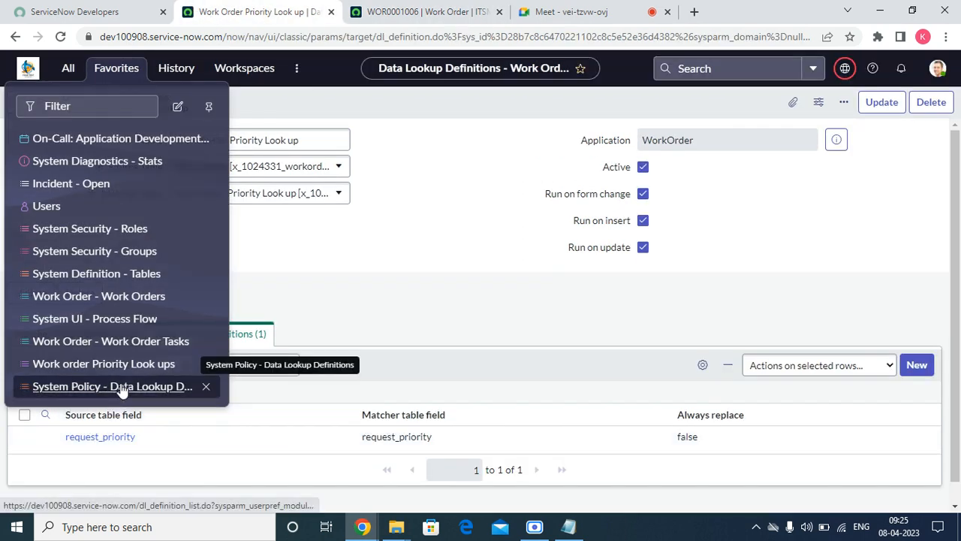
pyautogui.click(64, 364)
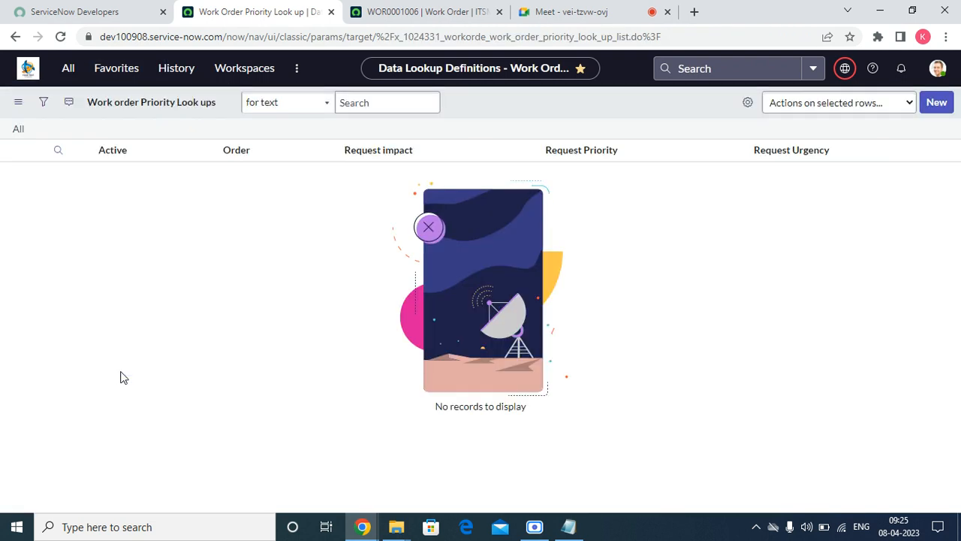
# Create a priority look-up record with request impact High, request urgency High and request priority Critical.
pyautogui.click(935, 102)
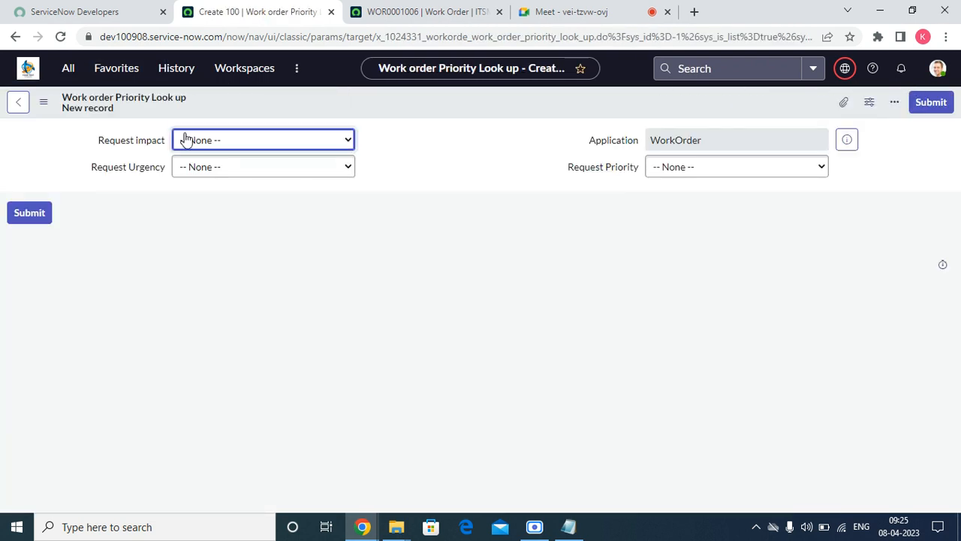
pyautogui.click(199, 142)
pyautogui.click(191, 170)
pyautogui.click(202, 170)
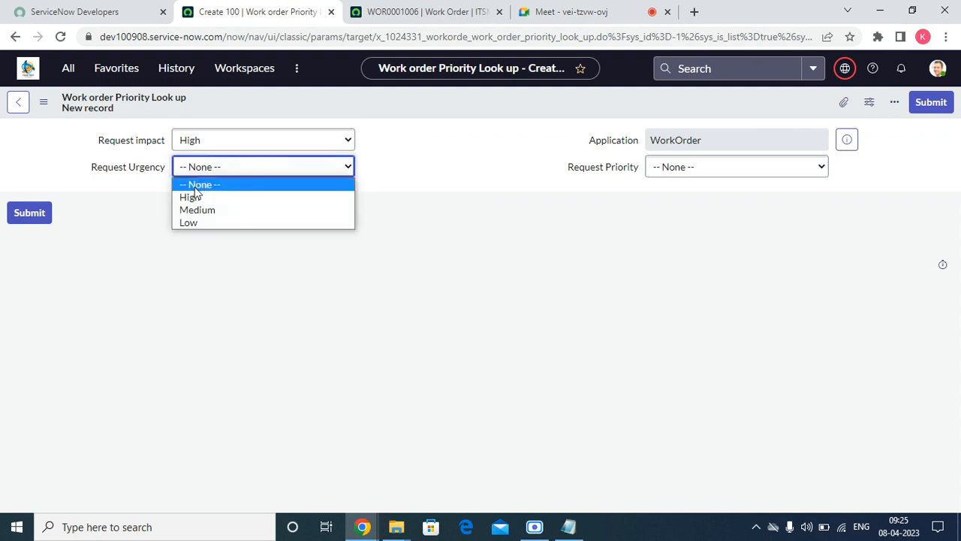
pyautogui.click(193, 198)
pyautogui.click(721, 169)
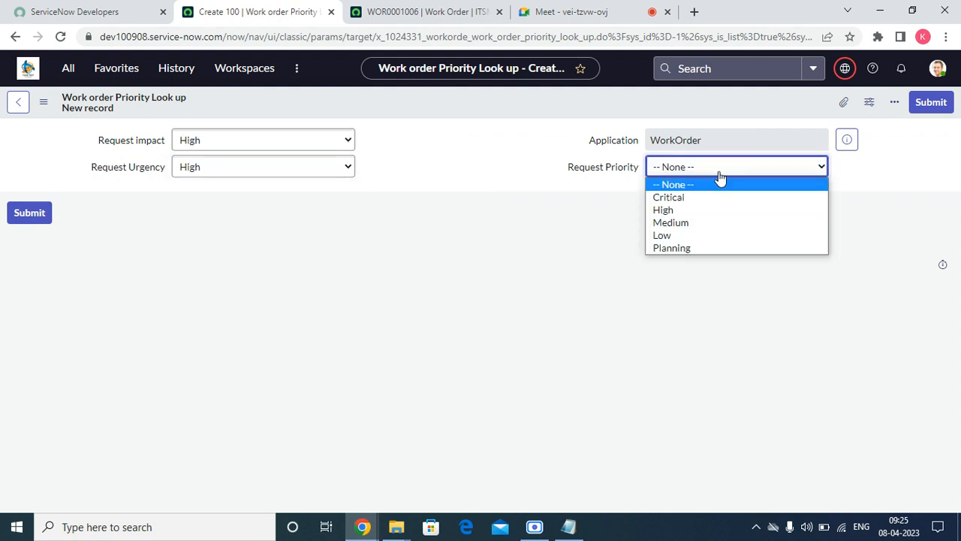
pyautogui.click(697, 198)
pyautogui.click(922, 104)
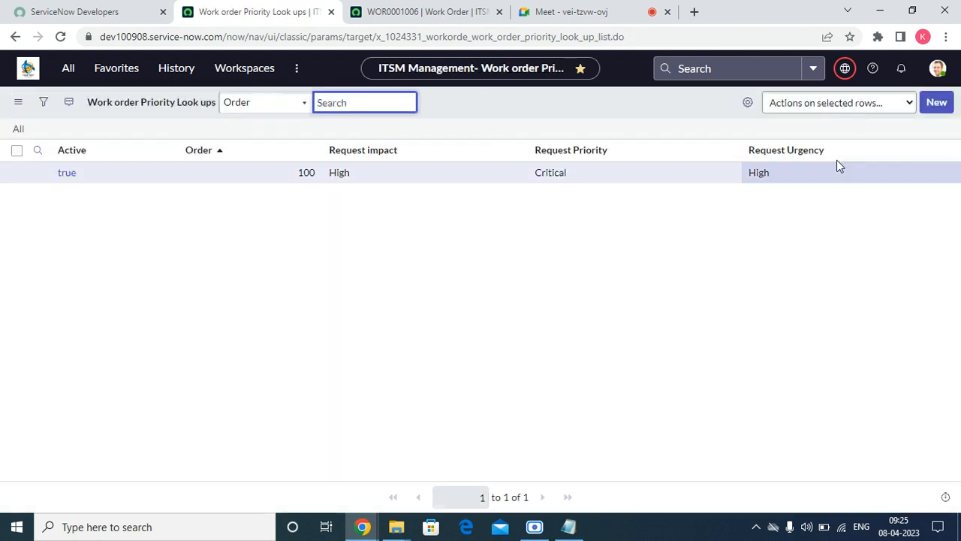
# Create a priority look-up record with request impact High, request urgency Medium and request priority High.
pyautogui.click(938, 102)
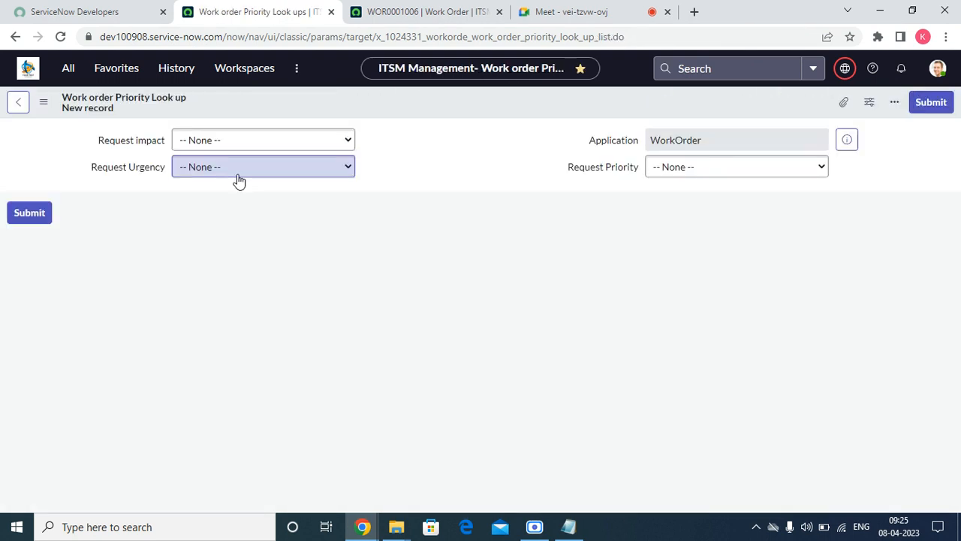
pyautogui.click(238, 141)
pyautogui.click(209, 172)
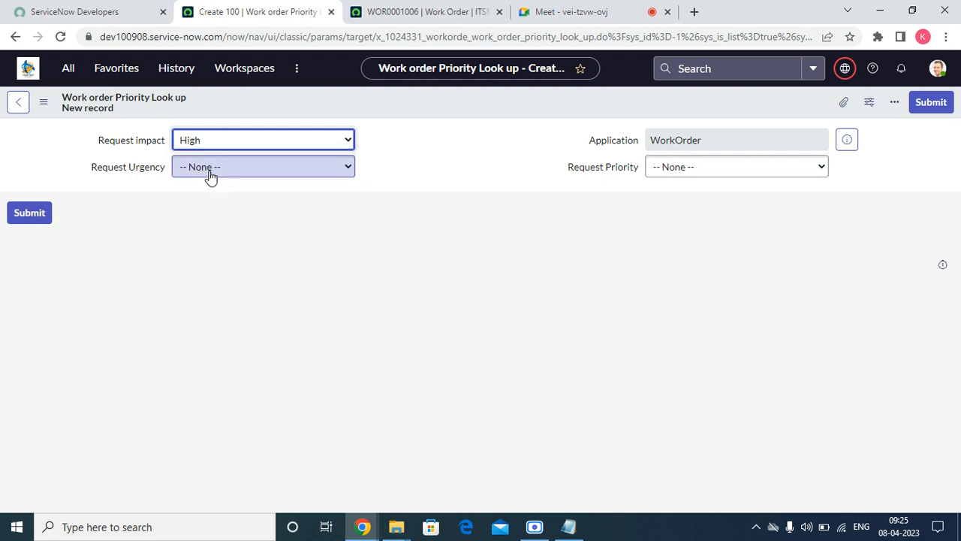
pyautogui.click(208, 169)
pyautogui.click(202, 210)
pyautogui.click(802, 163)
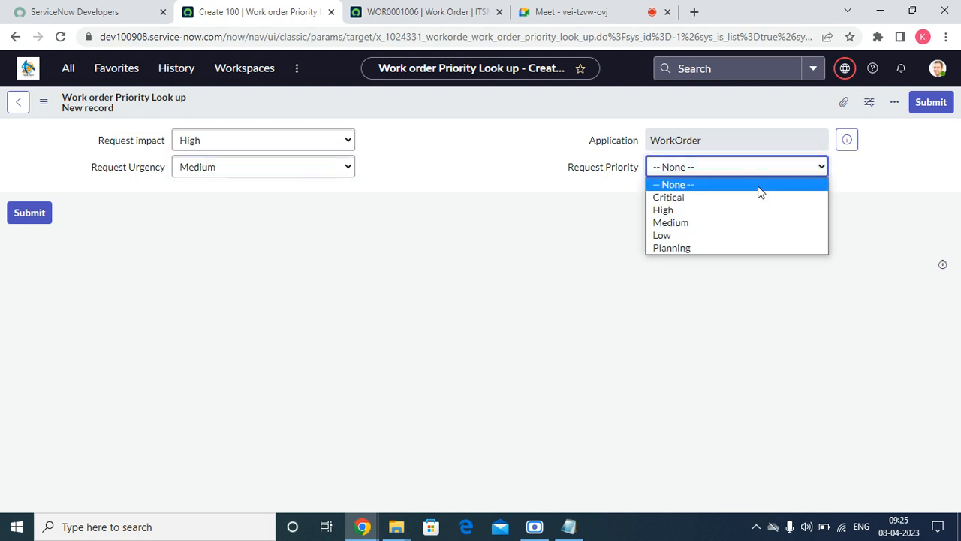
pyautogui.click(694, 213)
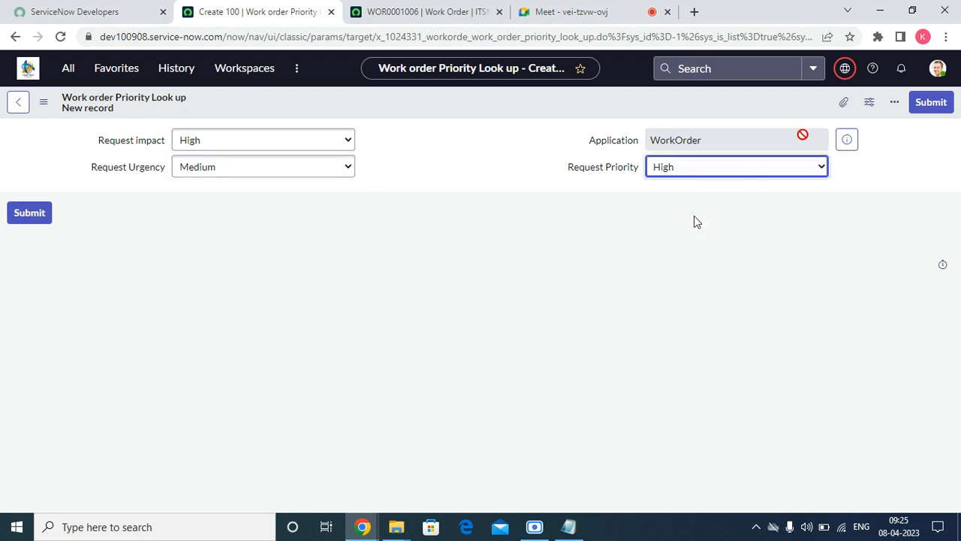
pyautogui.click(931, 103)
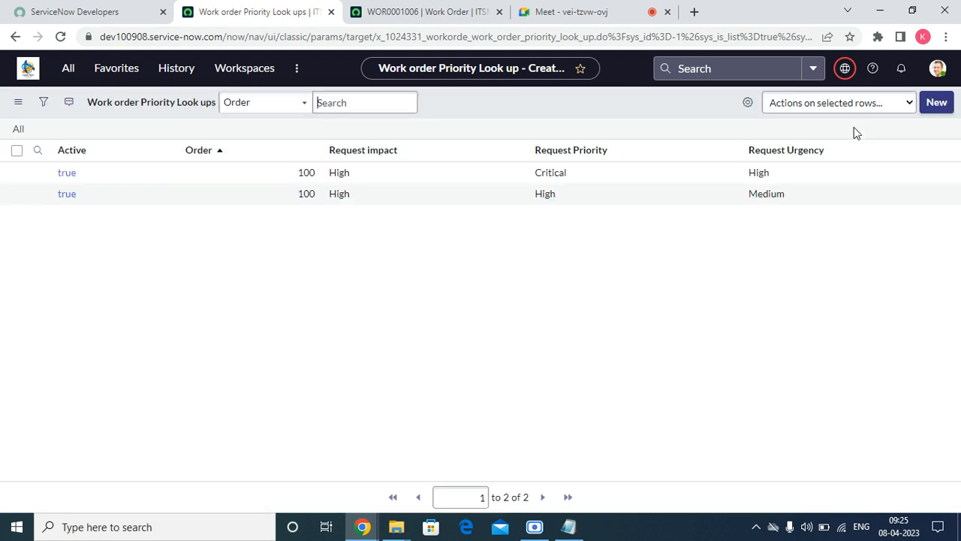
# Create a priority look-up record with request impact High, request urgency Low and request priority Medium.
pyautogui.click(945, 106)
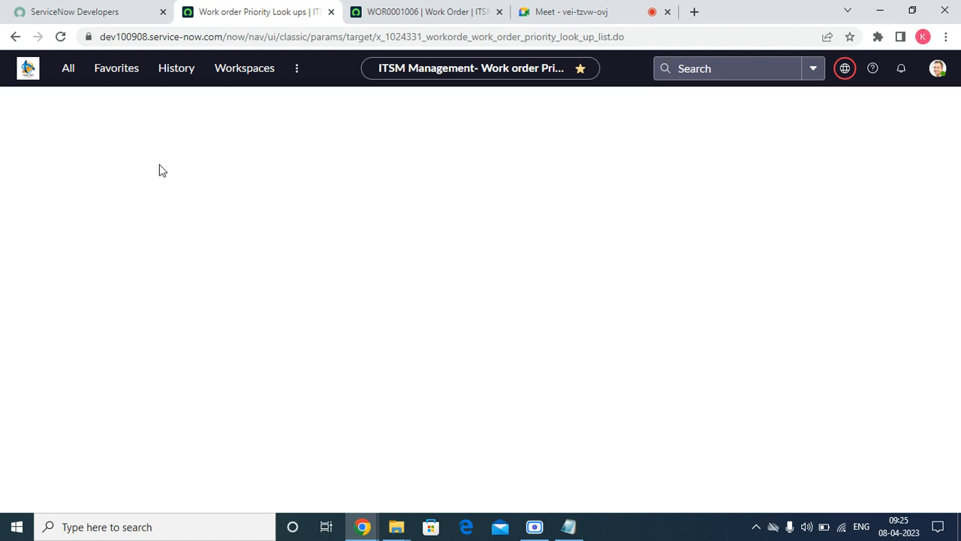
pyautogui.click(209, 148)
pyautogui.click(199, 168)
pyautogui.click(200, 173)
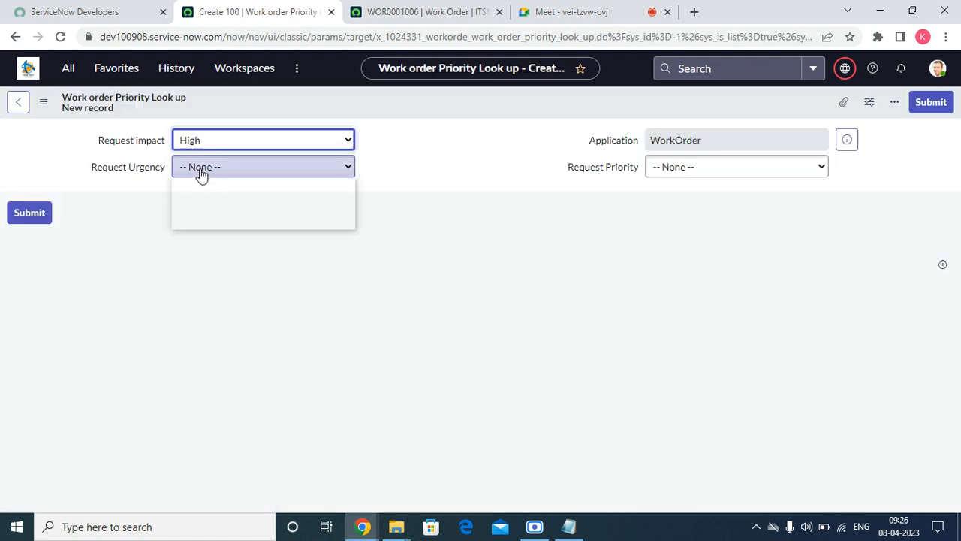
pyautogui.click(190, 222)
pyautogui.click(760, 171)
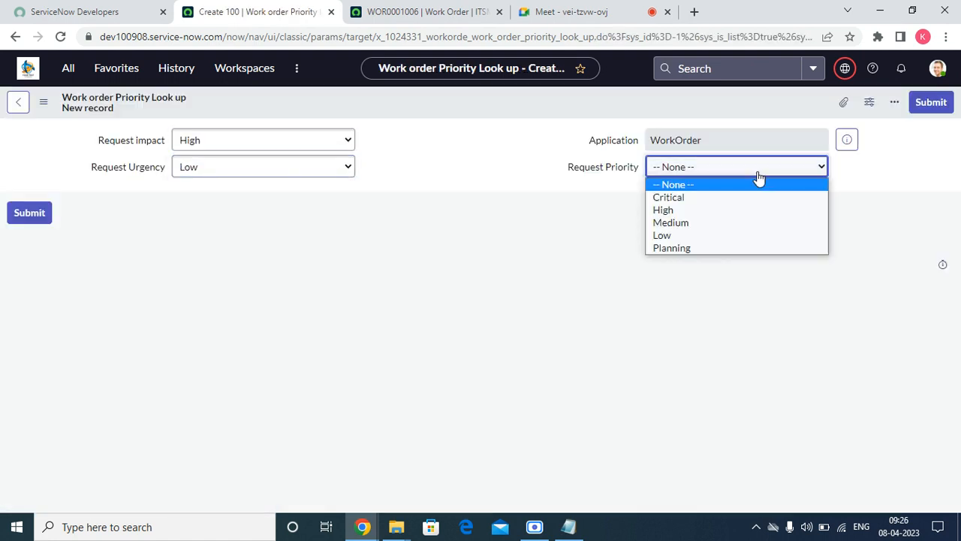
pyautogui.click(708, 221)
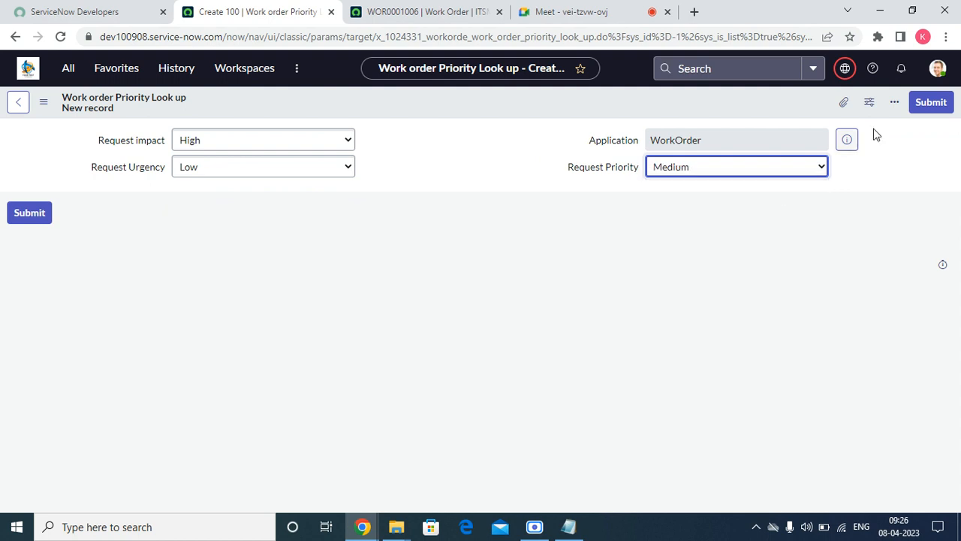
pyautogui.click(919, 103)
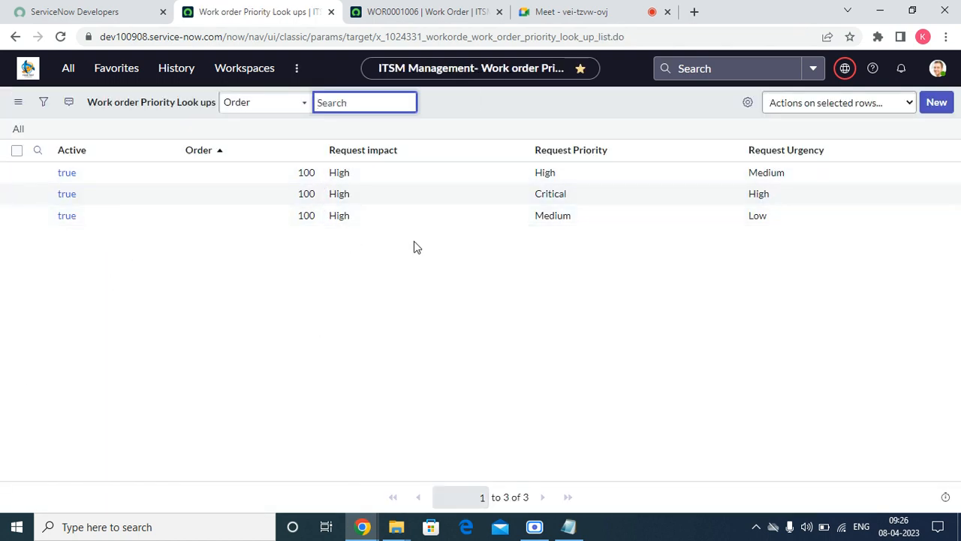
# Create a priority look-up record with request impact Medium, request urgency High and request priority High.
pyautogui.click(933, 102)
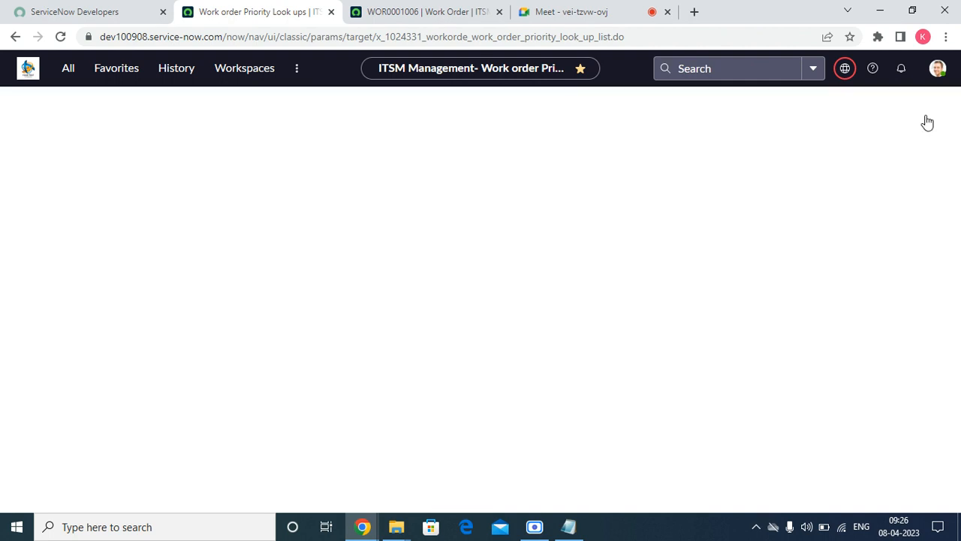
pyautogui.click(279, 152)
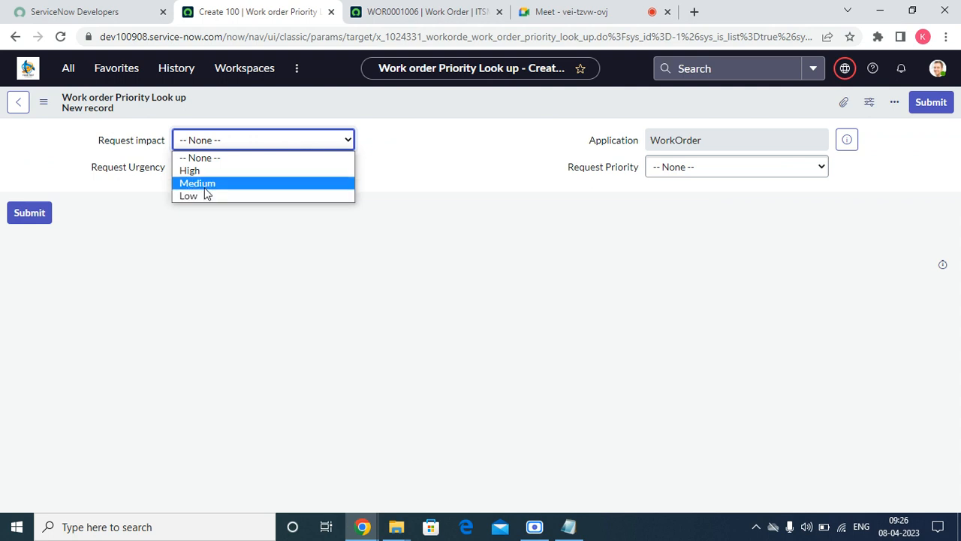
pyautogui.click(214, 184)
pyautogui.click(215, 173)
pyautogui.click(209, 199)
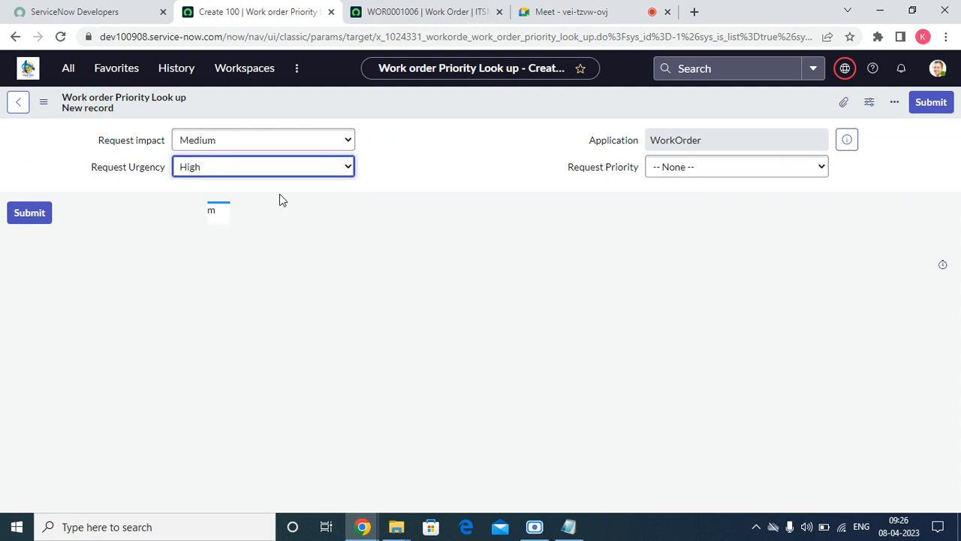
pyautogui.click(671, 172)
pyautogui.click(670, 208)
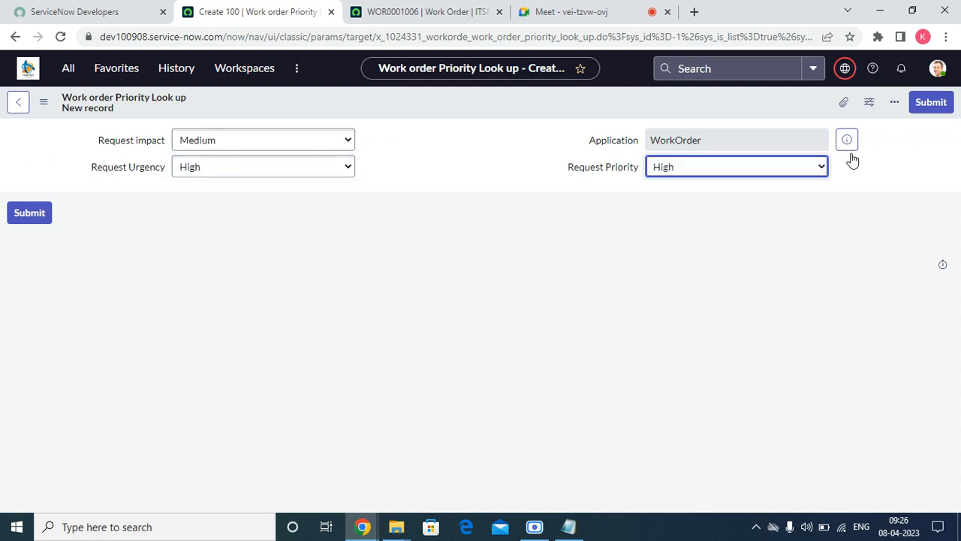
pyautogui.click(930, 104)
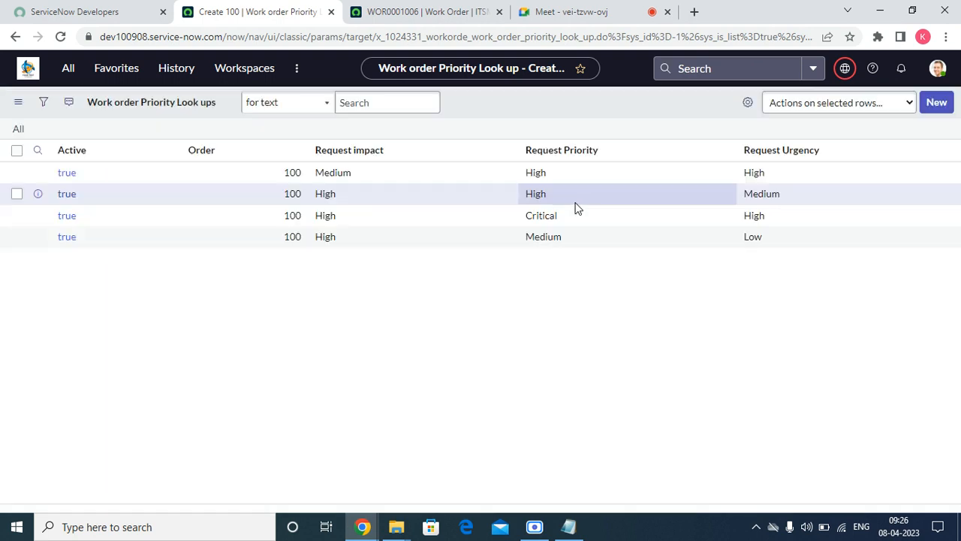
# Create a priority look-up record with request impact, request urgency and request priority all set to Medium.
pyautogui.click(935, 103)
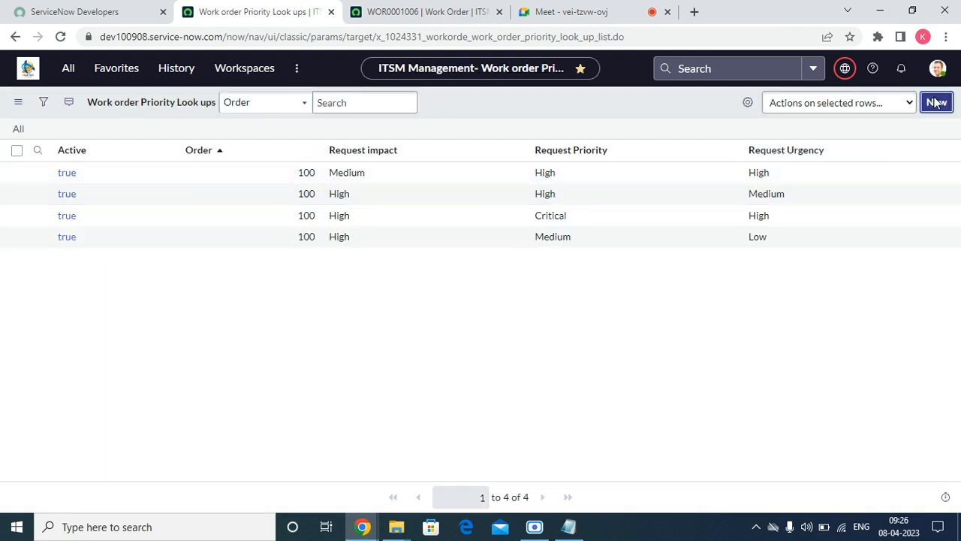
pyautogui.click(252, 155)
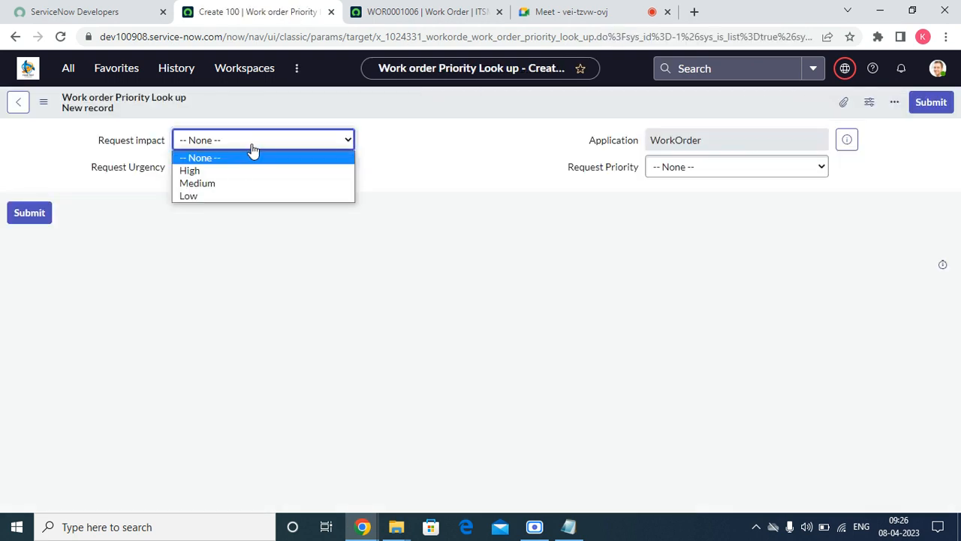
pyautogui.click(230, 181)
pyautogui.click(234, 173)
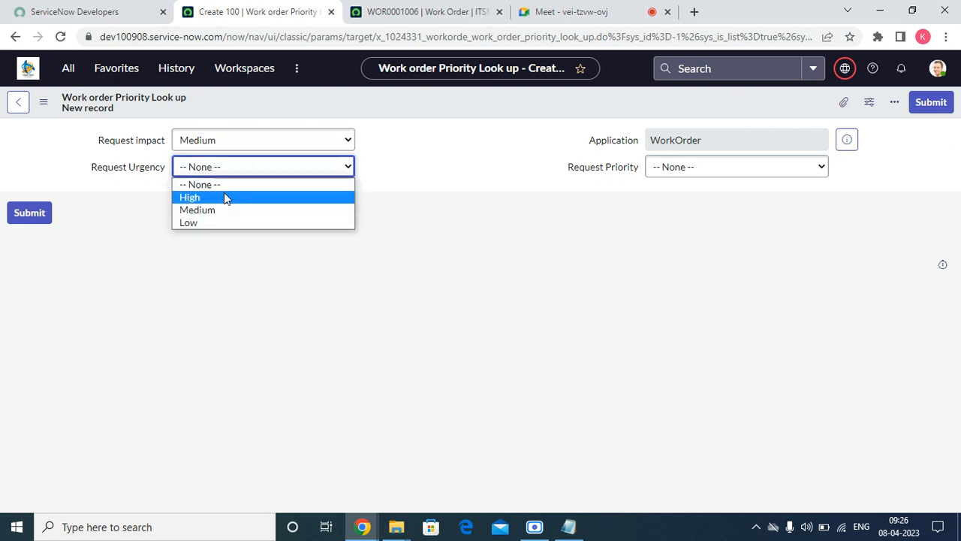
pyautogui.click(218, 208)
pyautogui.click(753, 179)
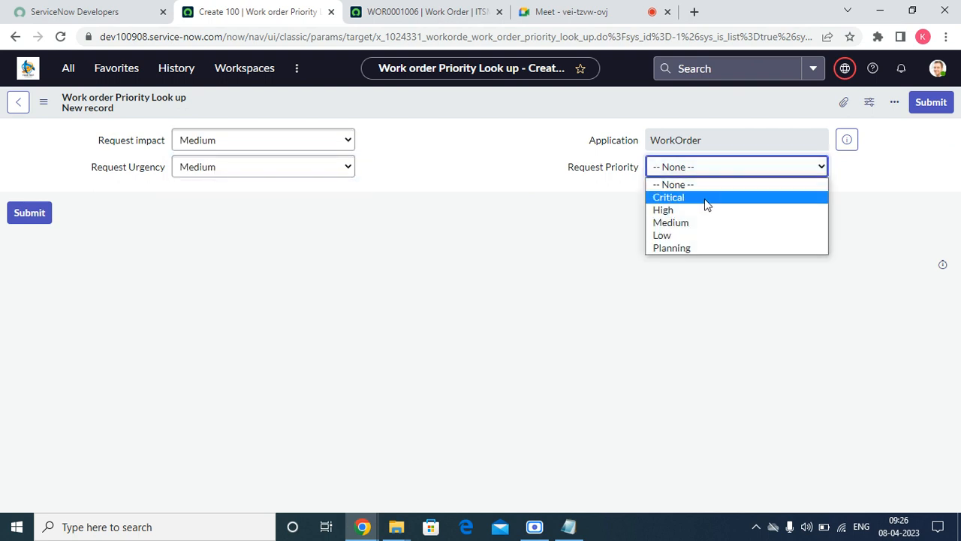
pyautogui.click(687, 219)
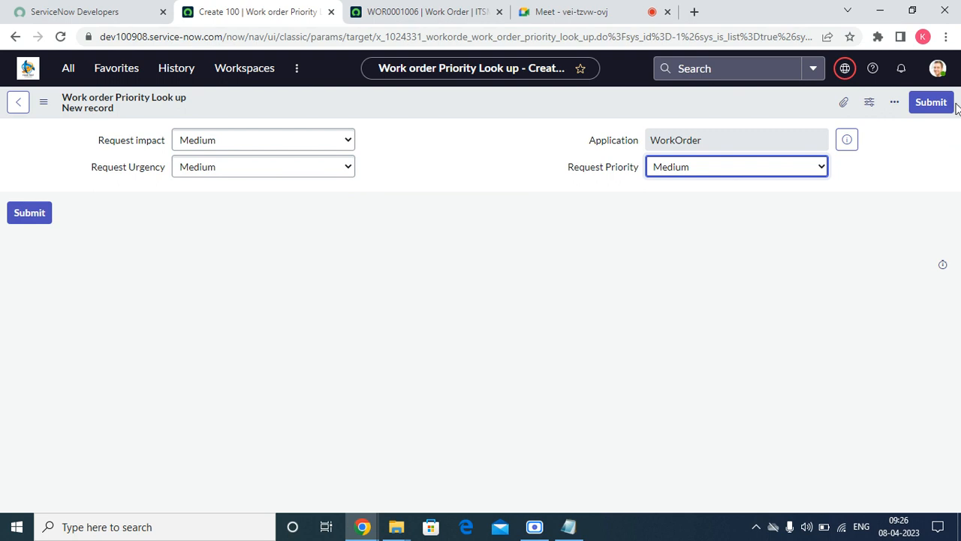
pyautogui.click(929, 103)
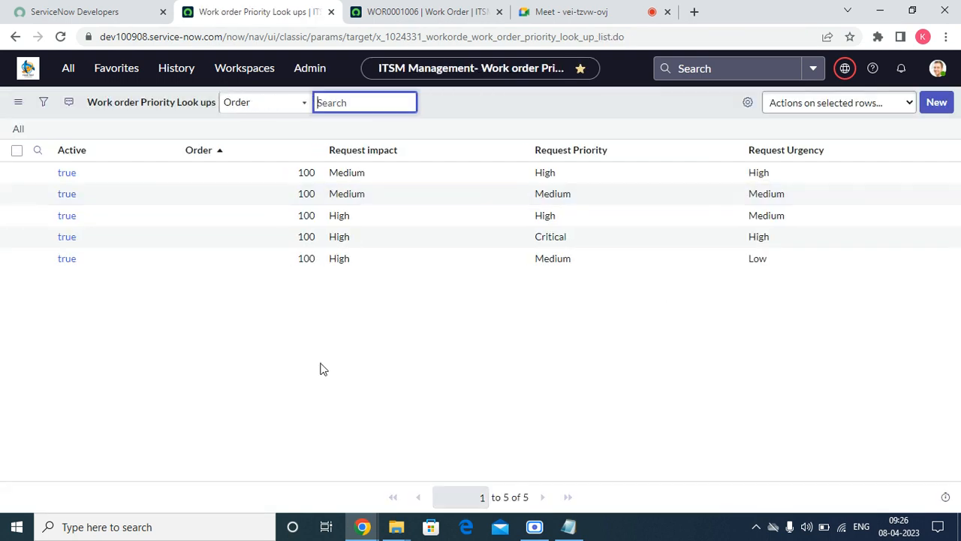
# Create a priority look-up record with request impact Medium, request urgency Low and request priority Low.
pyautogui.click(931, 103)
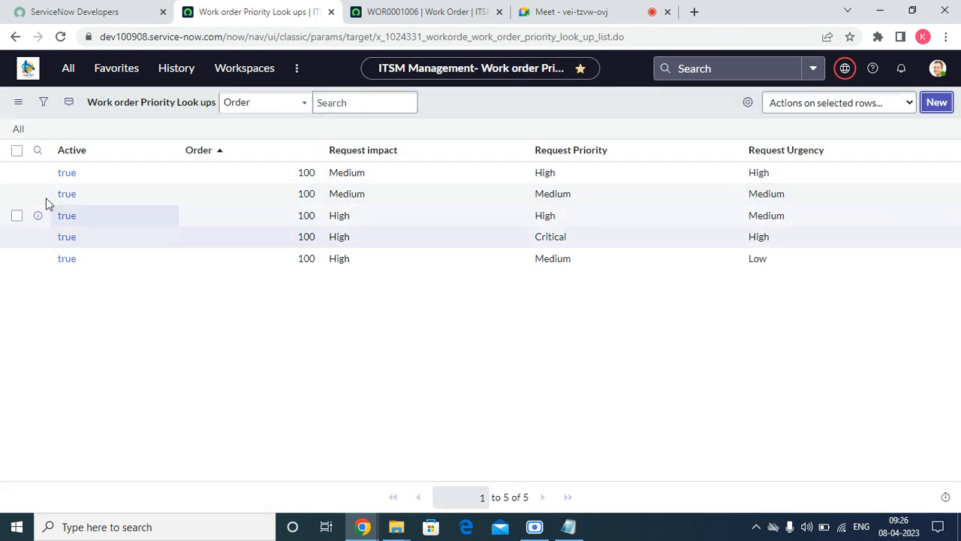
pyautogui.click(210, 141)
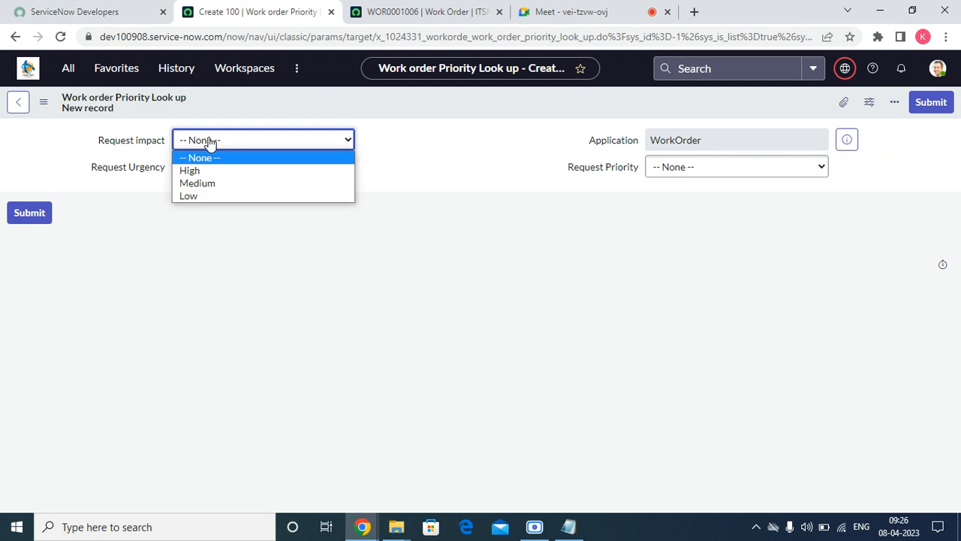
pyautogui.click(214, 184)
pyautogui.click(237, 168)
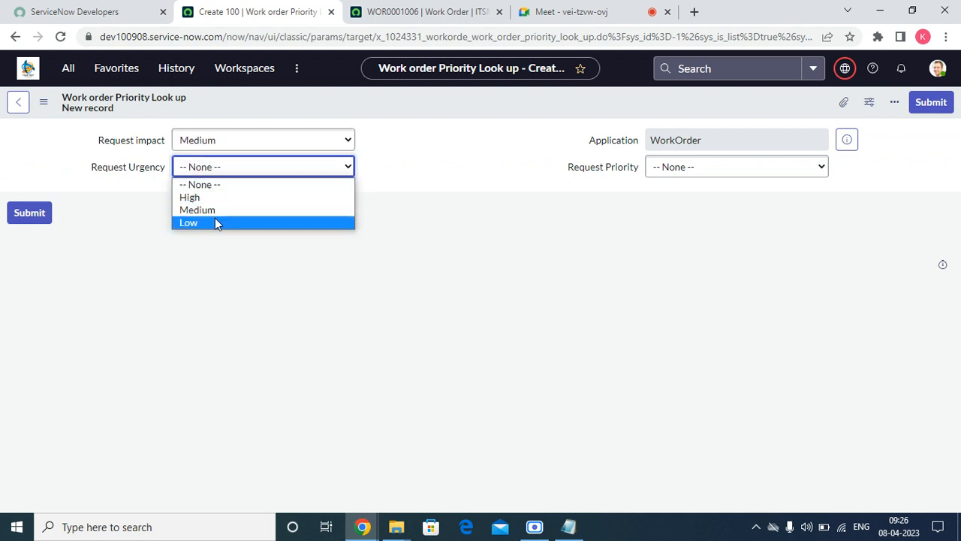
pyautogui.click(215, 220)
pyautogui.click(665, 171)
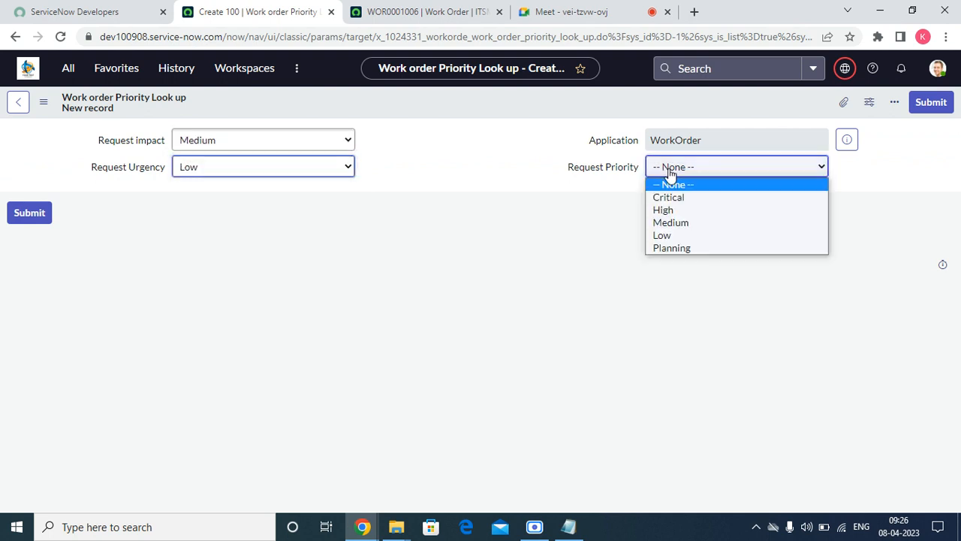
pyautogui.click(663, 237)
pyautogui.click(929, 104)
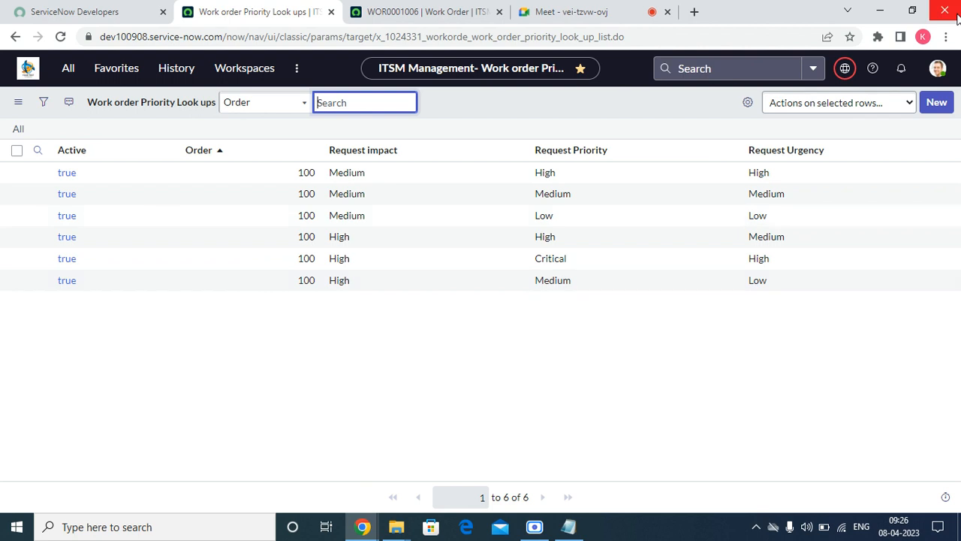
# Create a priority look-up record with request impact Low, request urgency High and request priority Medium.
pyautogui.click(936, 102)
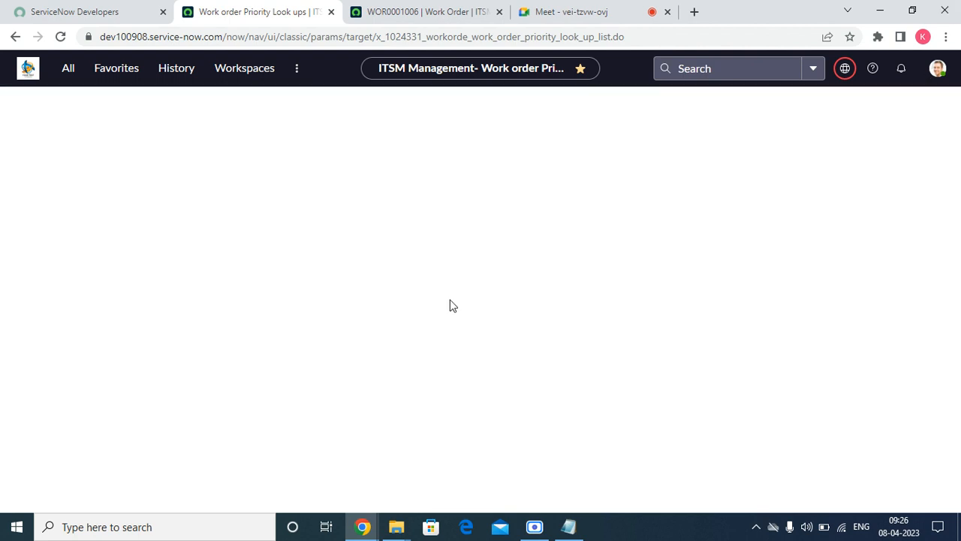
pyautogui.click(247, 142)
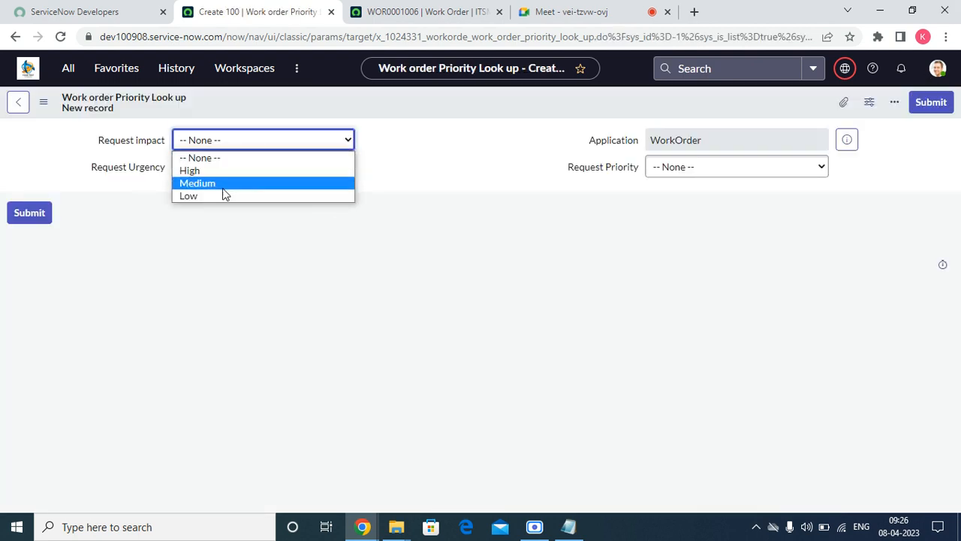
pyautogui.click(218, 196)
pyautogui.click(244, 171)
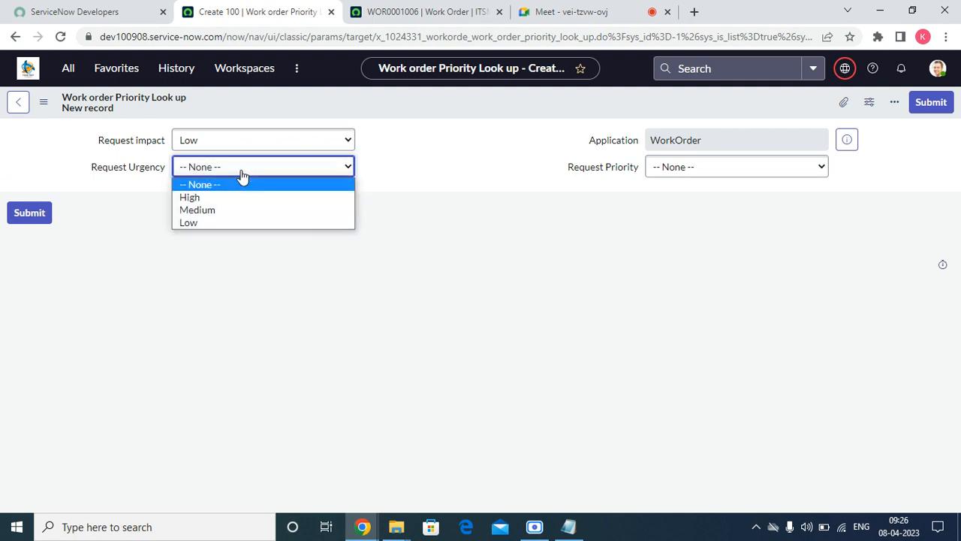
pyautogui.click(190, 197)
pyautogui.click(697, 169)
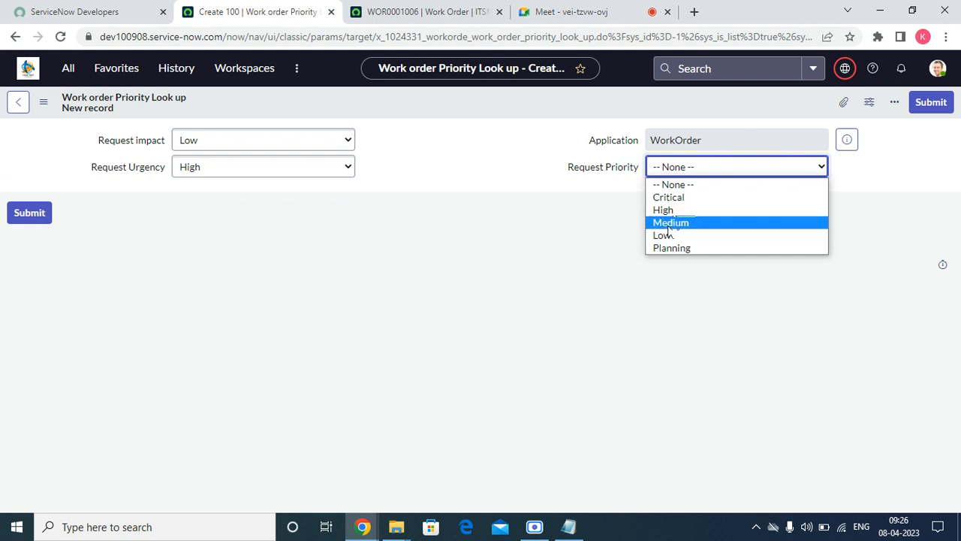
pyautogui.click(671, 222)
pyautogui.click(927, 100)
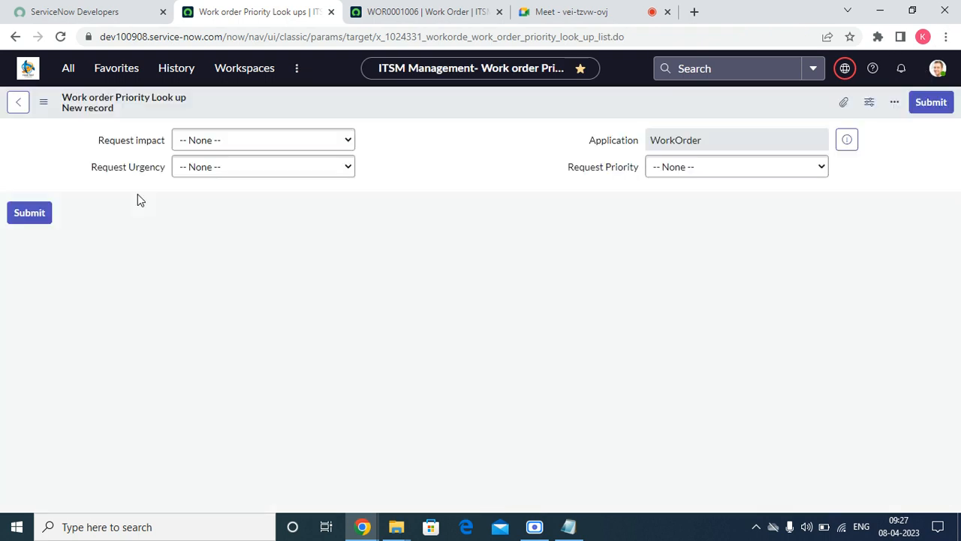
# Create a priority look-up record with request impact Low, request urgency Medium and request priority Low.
pyautogui.click(208, 155)
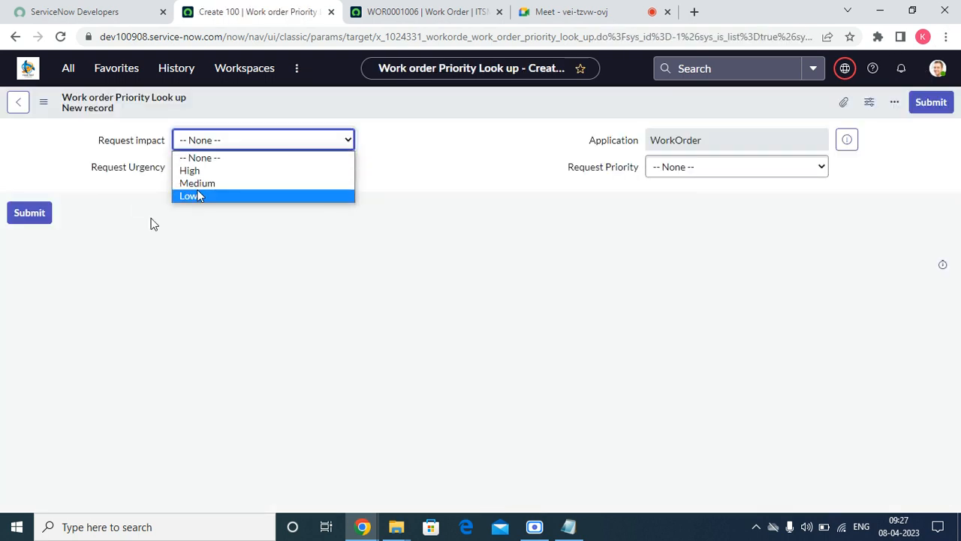
pyautogui.click(192, 195)
pyautogui.click(209, 171)
pyautogui.click(205, 213)
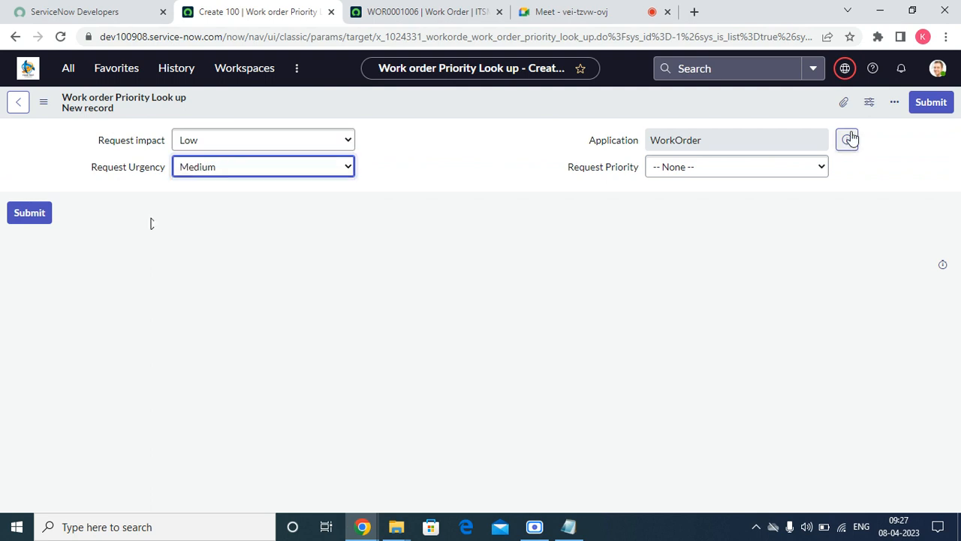
pyautogui.click(751, 166)
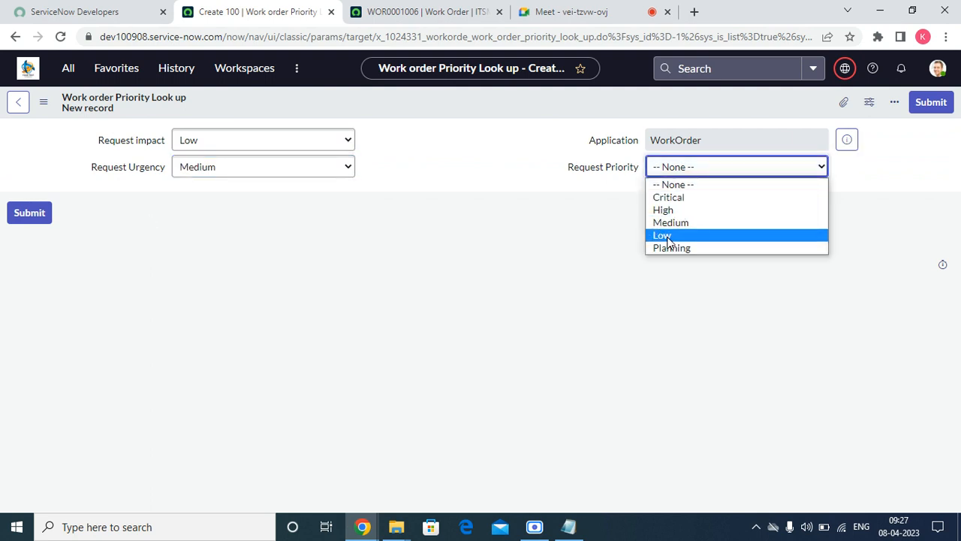
pyautogui.click(668, 239)
pyautogui.click(927, 102)
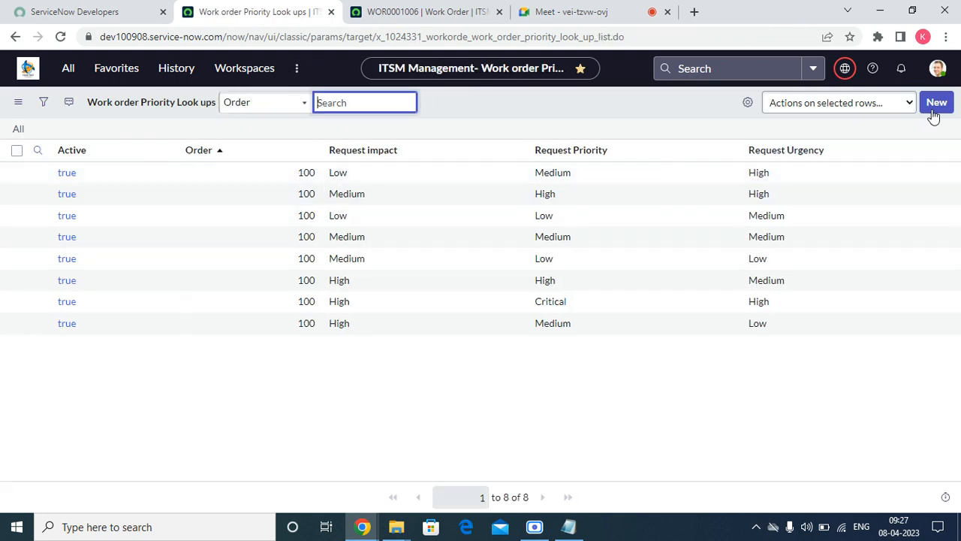
# Create a priority look-up record with request impact Low, request urgency Low and request priority Planning.
pyautogui.click(935, 109)
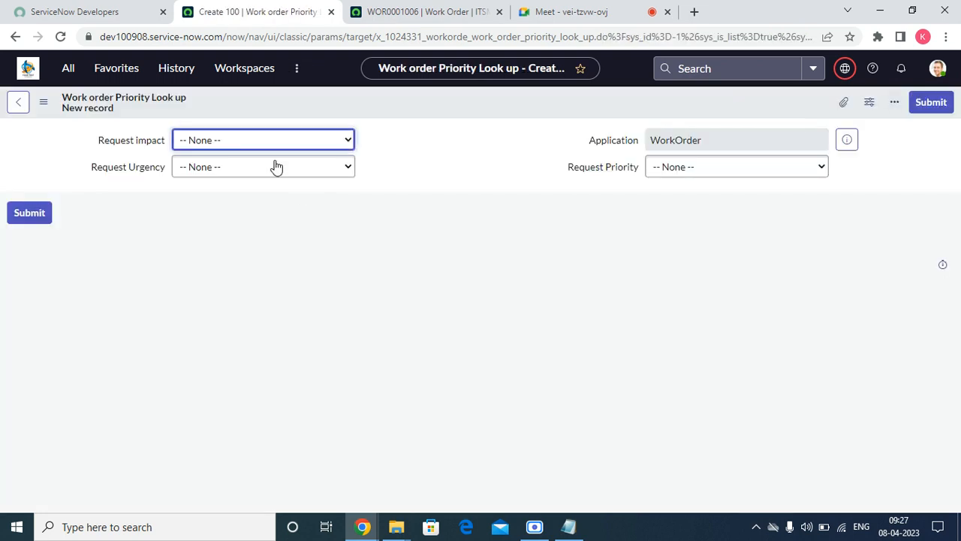
pyautogui.click(263, 143)
pyautogui.click(211, 194)
pyautogui.click(225, 177)
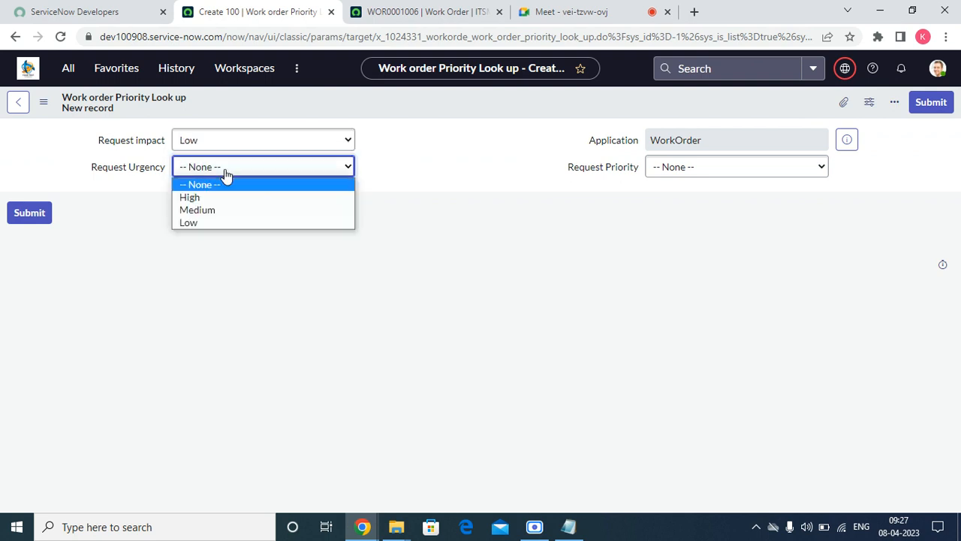
pyautogui.click(193, 223)
pyautogui.click(759, 175)
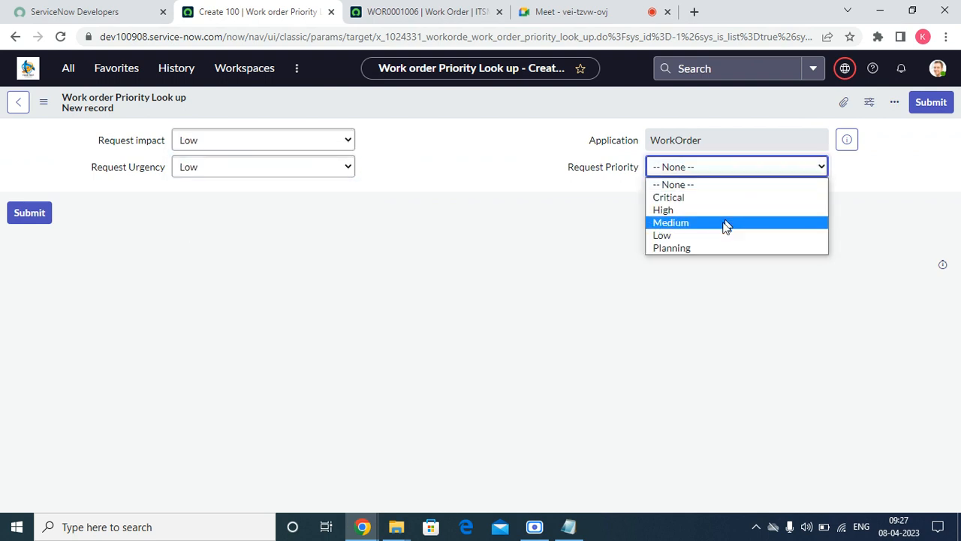
pyautogui.click(691, 248)
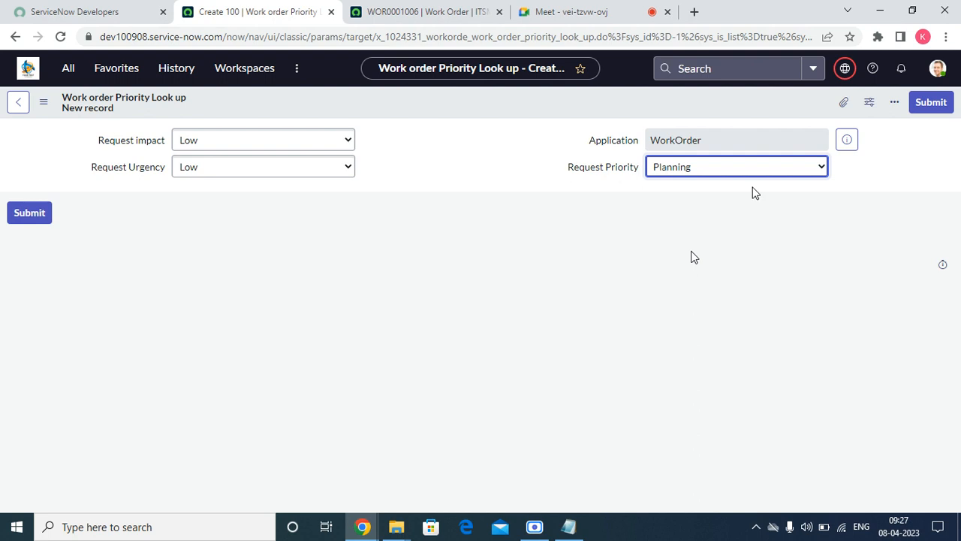
pyautogui.click(931, 102)
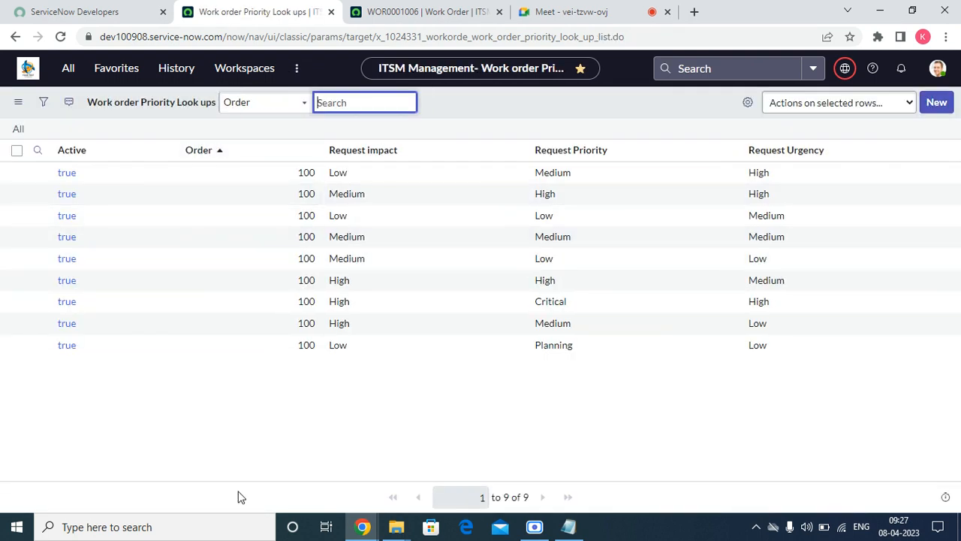
# Reload the open work order form and dismiss the onload client script alert.
pyautogui.click(426, 11)
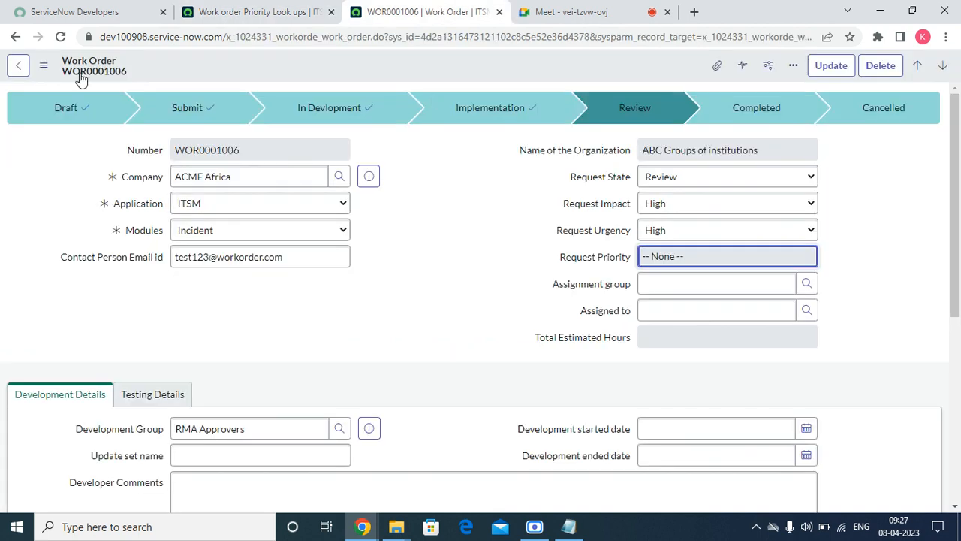
pyautogui.click(60, 37)
pyautogui.click(547, 115)
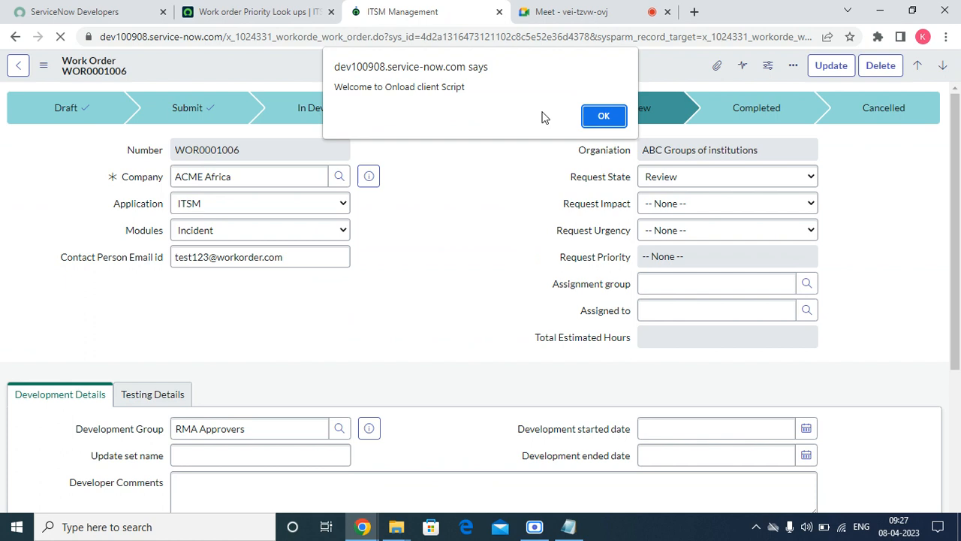
pyautogui.click(603, 115)
# Set the work order's request impact and request urgency to High to test the priority lookup.
pyautogui.click(704, 203)
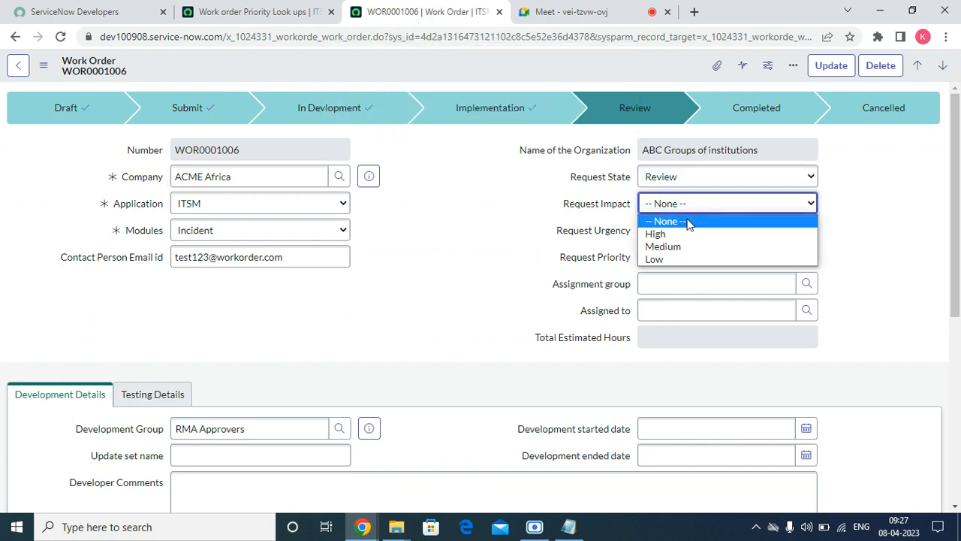
pyautogui.click(677, 235)
pyautogui.click(671, 230)
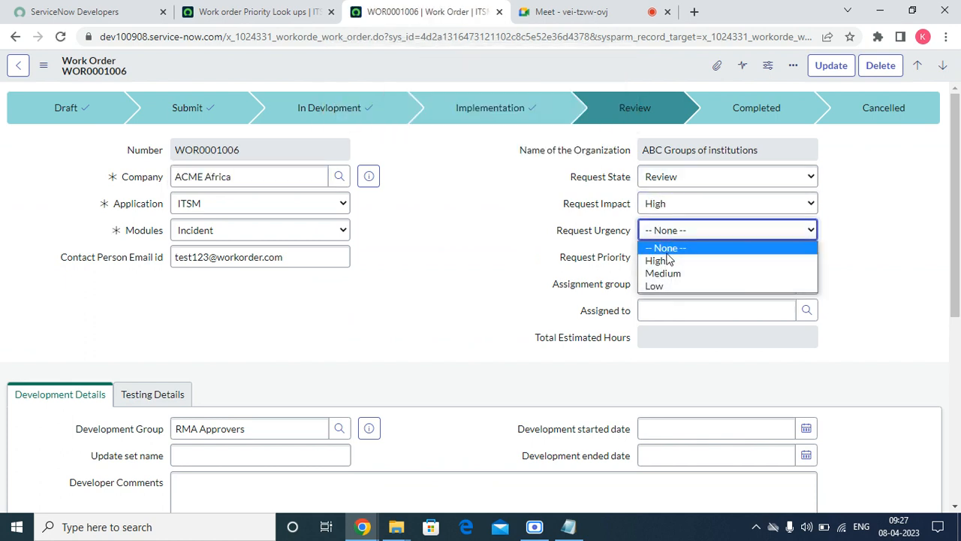
pyautogui.click(661, 261)
pyautogui.click(435, 293)
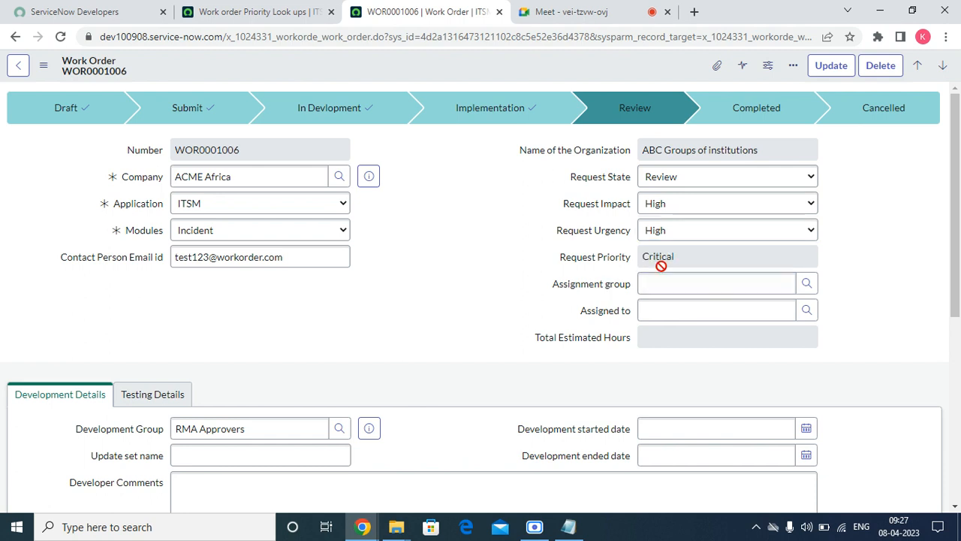
pyautogui.click(689, 247)
# Change the work order's request impact to Medium and request urgency to Low, and check its request priority.
pyautogui.click(678, 207)
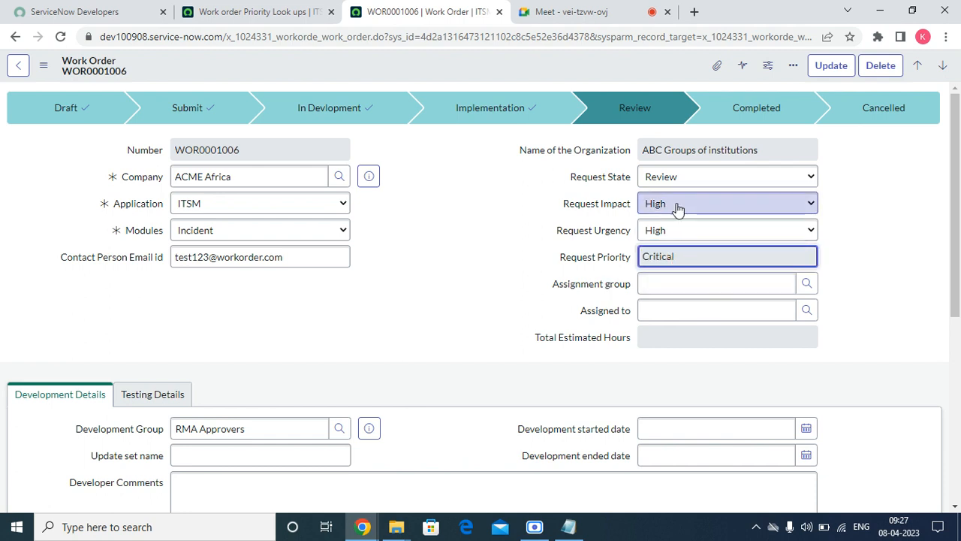
pyautogui.click(661, 250)
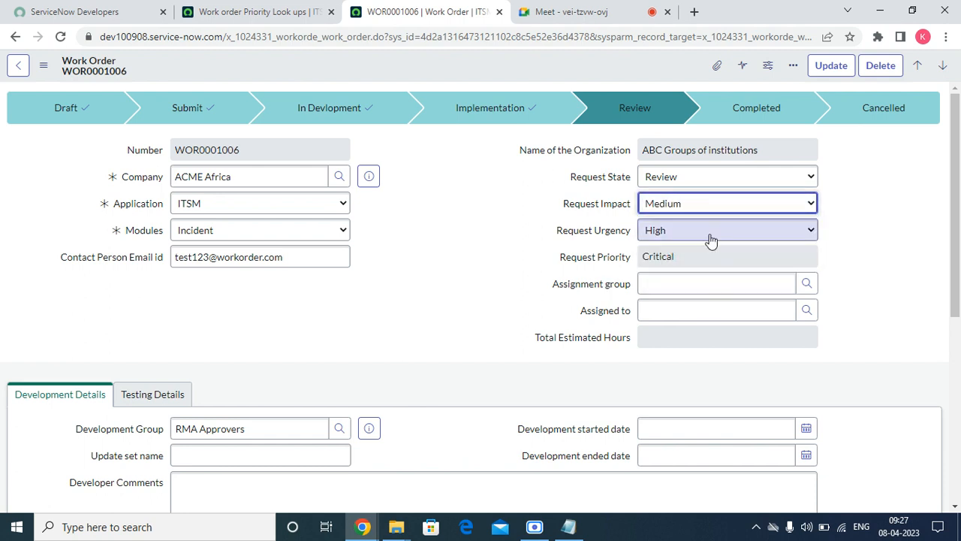
pyautogui.click(712, 234)
pyautogui.click(685, 286)
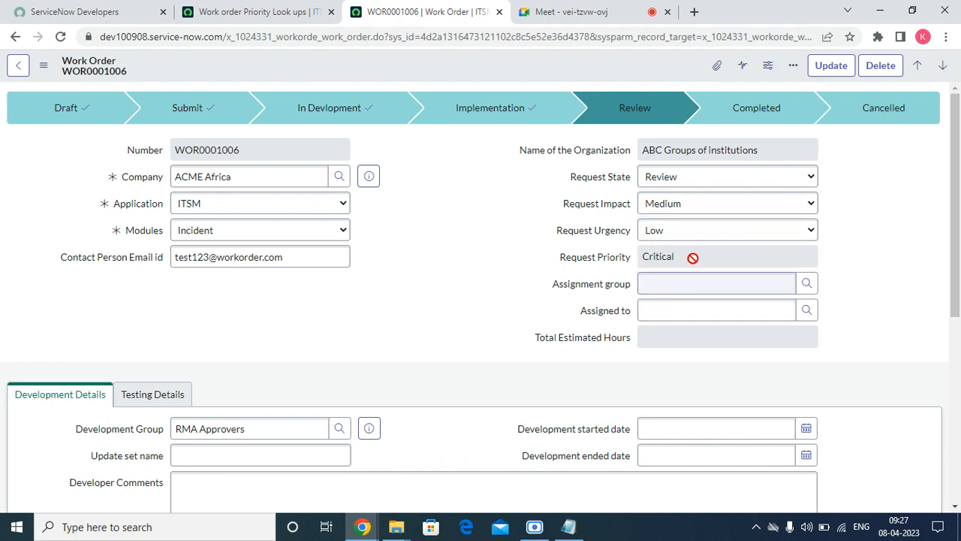
pyautogui.click(671, 253)
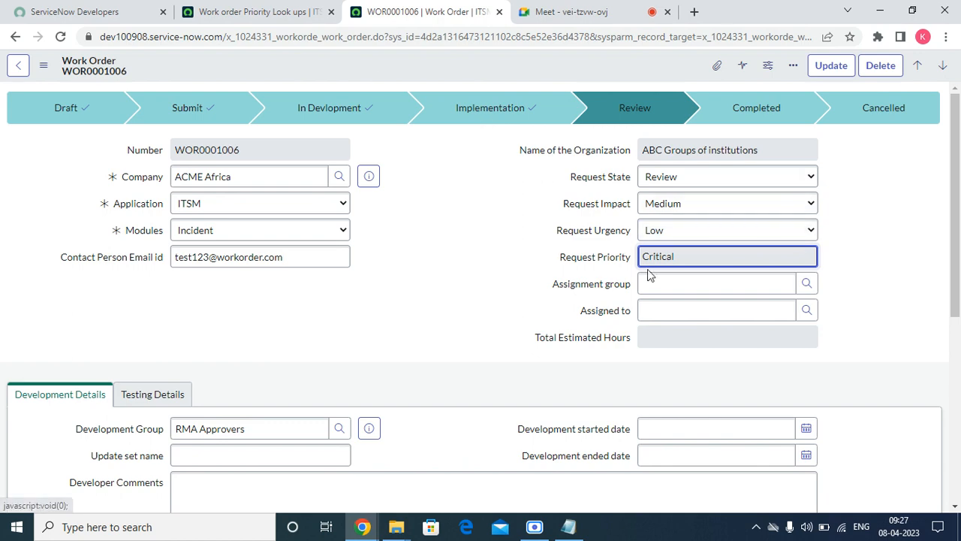
# Open the Work Order Priority Look up record from the favorite Data Lookup Definitions list in a new browser tab.
pyautogui.click(288, 14)
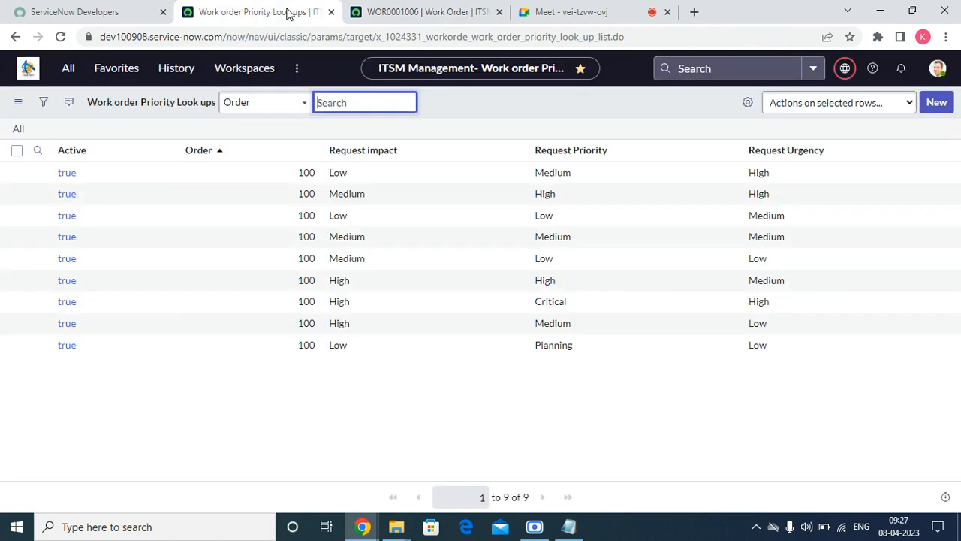
pyautogui.click(116, 72)
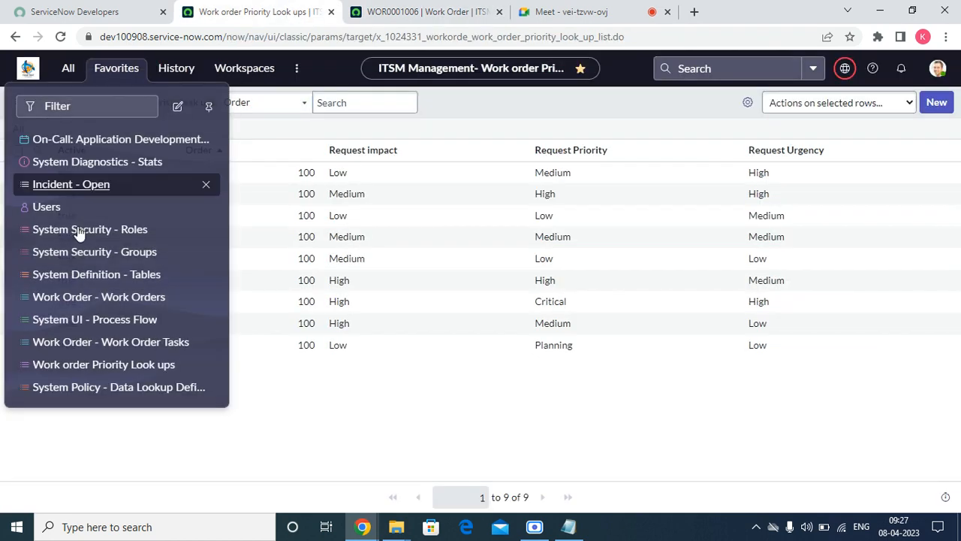
pyautogui.click(114, 387)
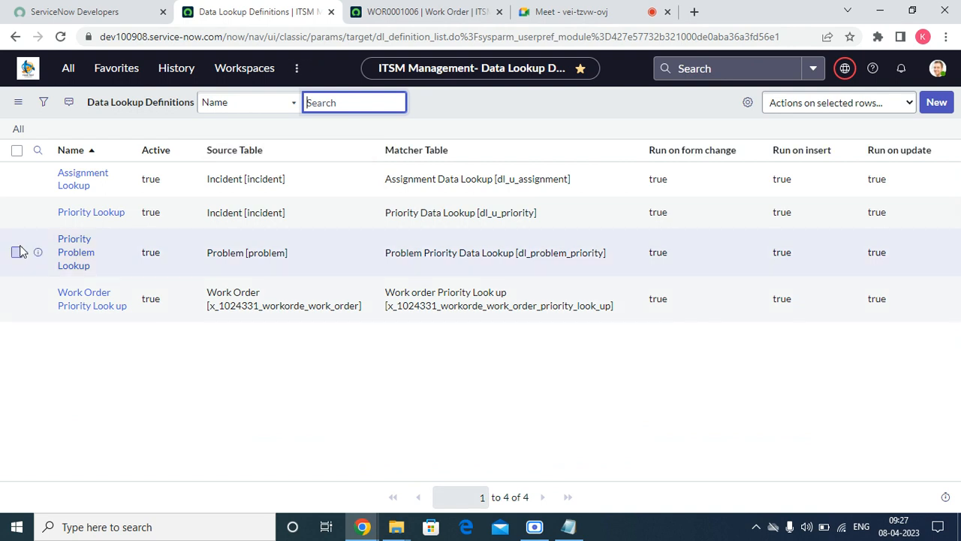
pyautogui.rightClick(41, 299)
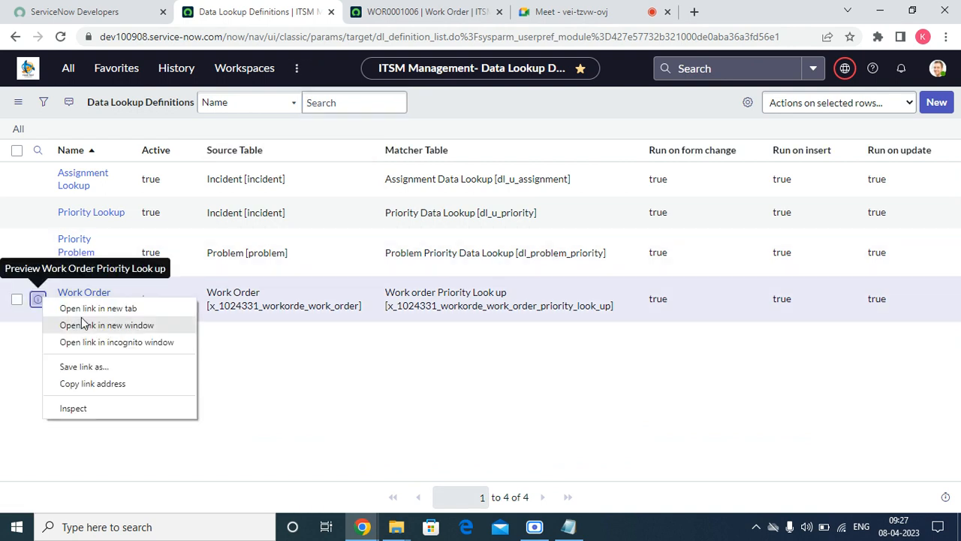
pyautogui.click(85, 309)
pyautogui.click(525, 12)
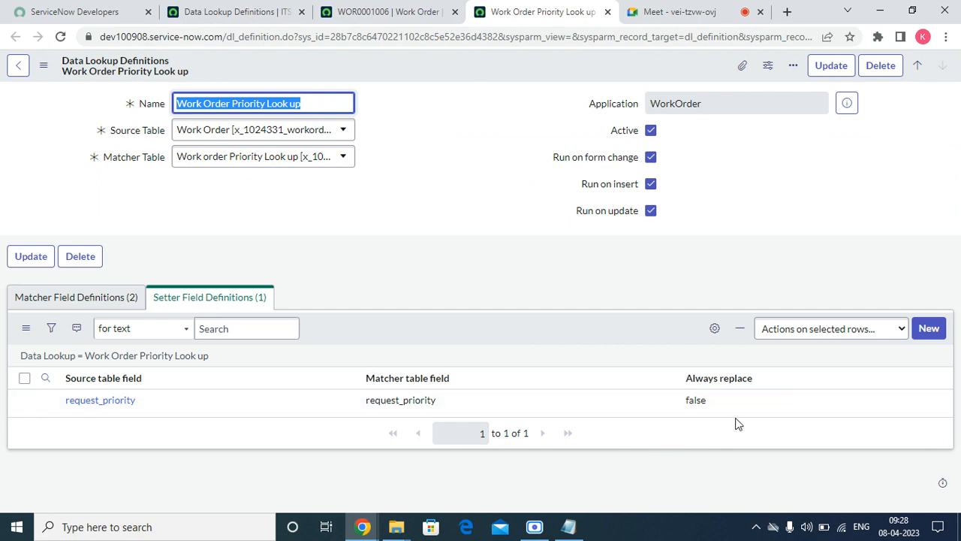
# Set Always replace to true for the request_priority setter field definition.
pyautogui.click(724, 402)
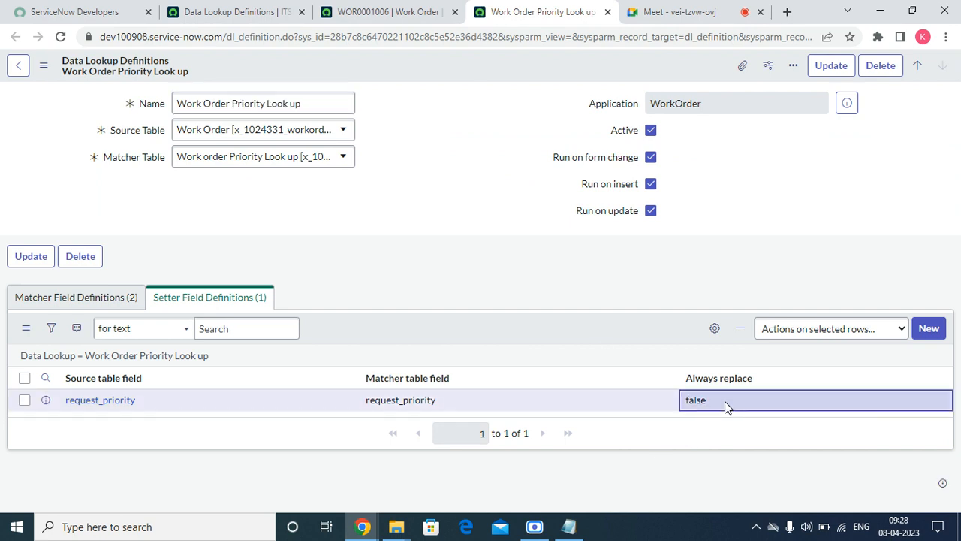
pyautogui.doubleClick(725, 405)
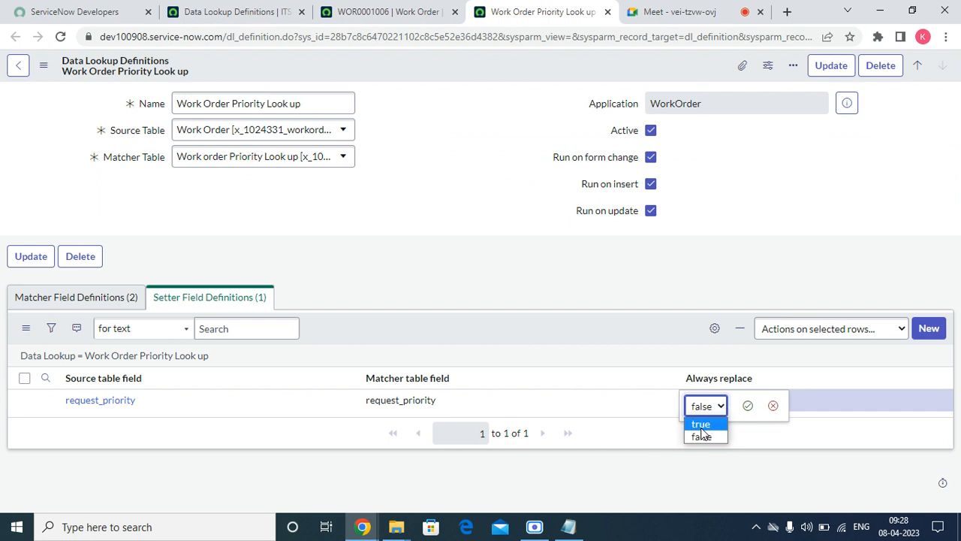
pyautogui.click(699, 437)
pyautogui.click(747, 406)
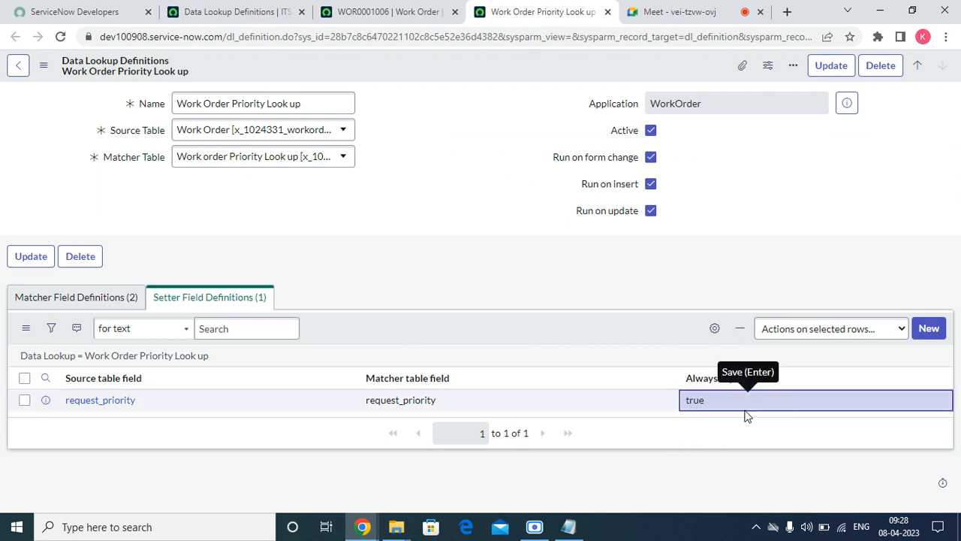
# Set Exact lookup match to true for the request_impact matcher field definition.
pyautogui.click(75, 300)
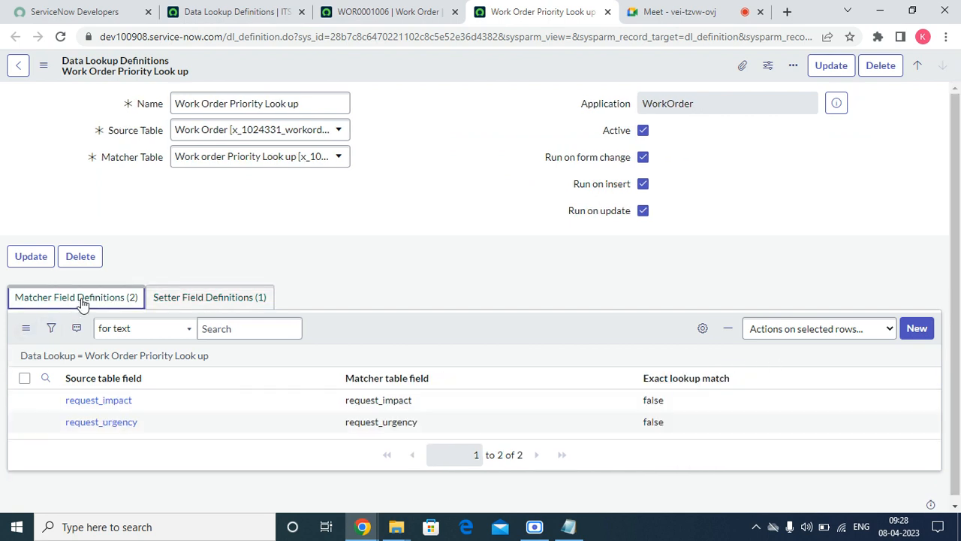
pyautogui.click(677, 407)
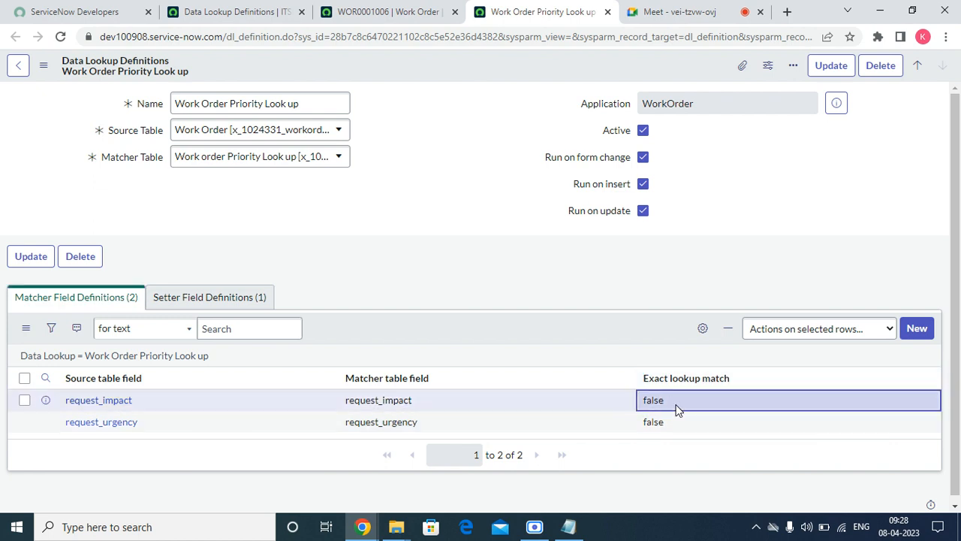
pyautogui.doubleClick(676, 406)
pyautogui.click(661, 405)
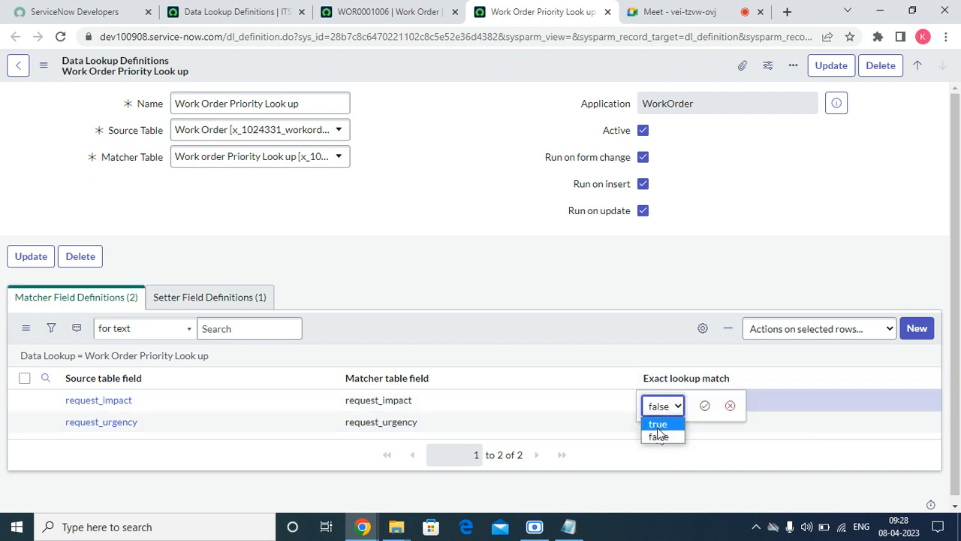
pyautogui.click(661, 433)
pyautogui.click(702, 407)
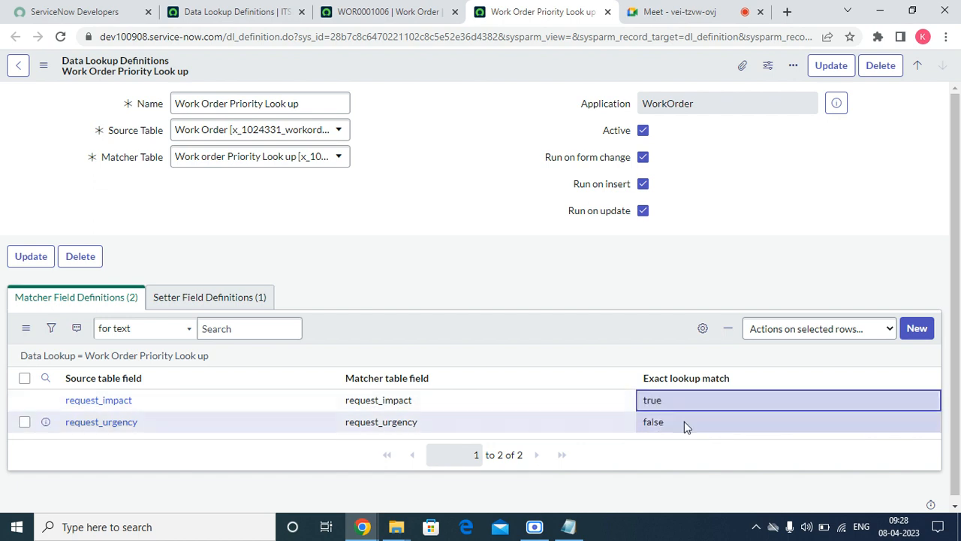
# Set Exact lookup match to true for the request_urgency matcher field definition.
pyautogui.click(684, 422)
pyautogui.doubleClick(684, 421)
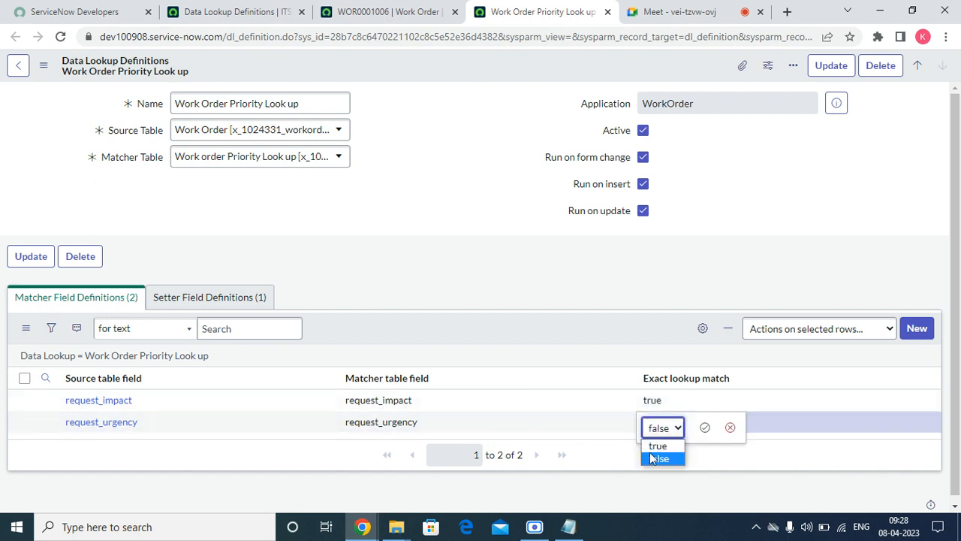
pyautogui.click(657, 446)
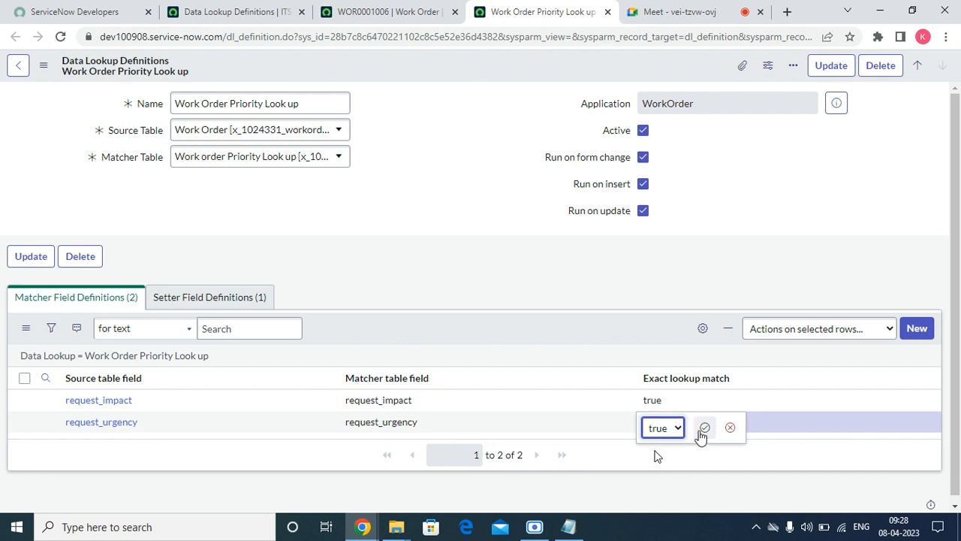
pyautogui.click(704, 427)
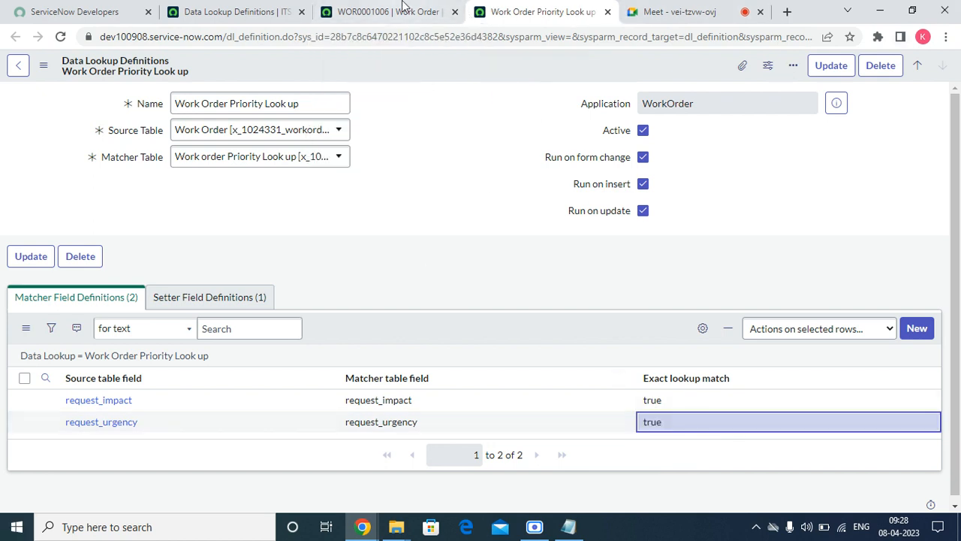
# Reload the WOR0001006 work order form, discarding its unsaved changes and dismissing the onload alert.
pyautogui.click(404, 7)
pyautogui.rightClick(450, 69)
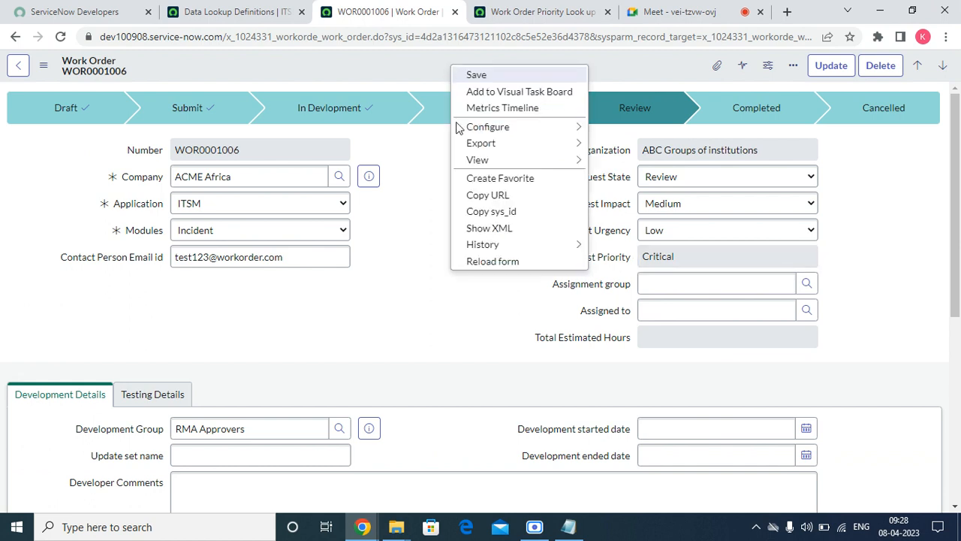
pyautogui.click(489, 261)
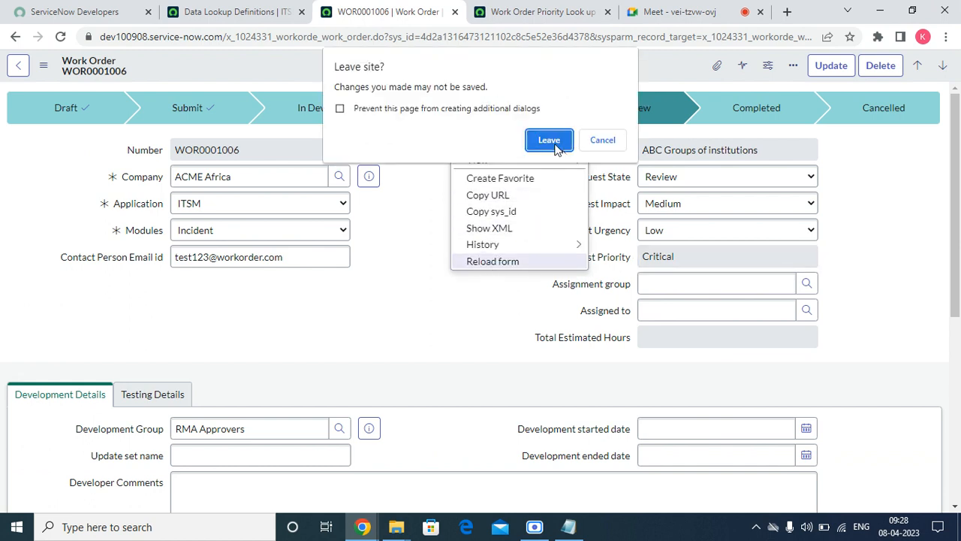
pyautogui.click(549, 141)
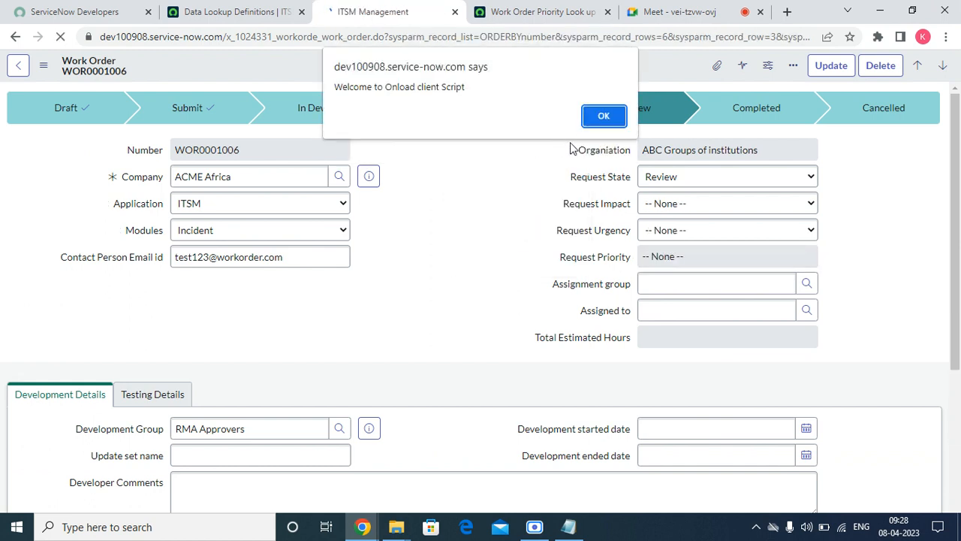
pyautogui.click(603, 118)
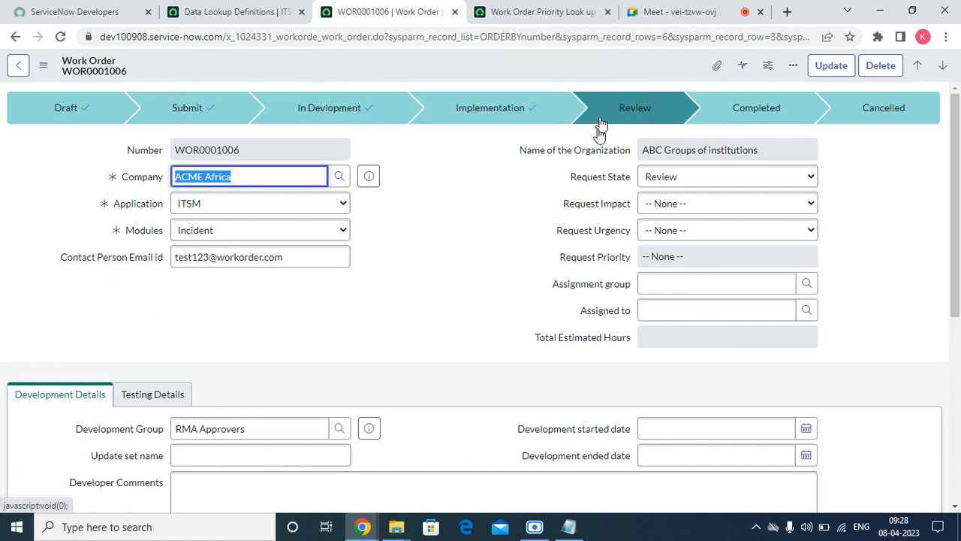
# Set the work order's request impact and request urgency to High and check its request priority.
pyautogui.click(679, 204)
pyautogui.click(655, 233)
pyautogui.click(665, 231)
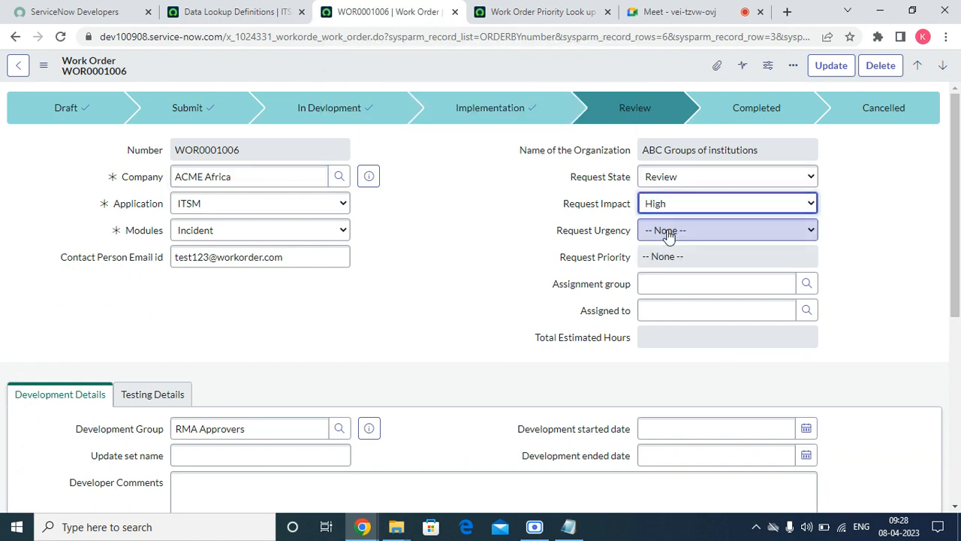
pyautogui.click(655, 259)
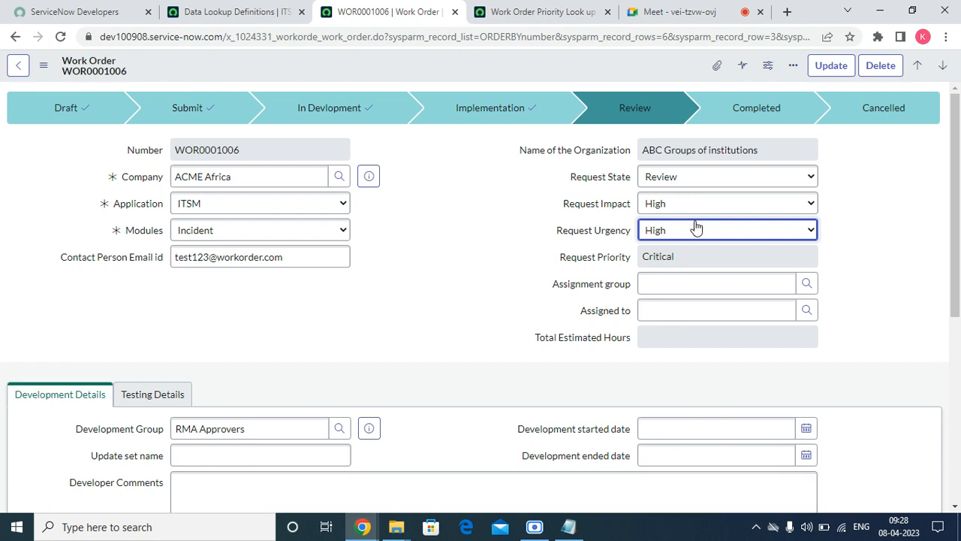
# Change the work order's request impact and request urgency to Medium and check its request priority.
pyautogui.click(673, 210)
pyautogui.click(658, 248)
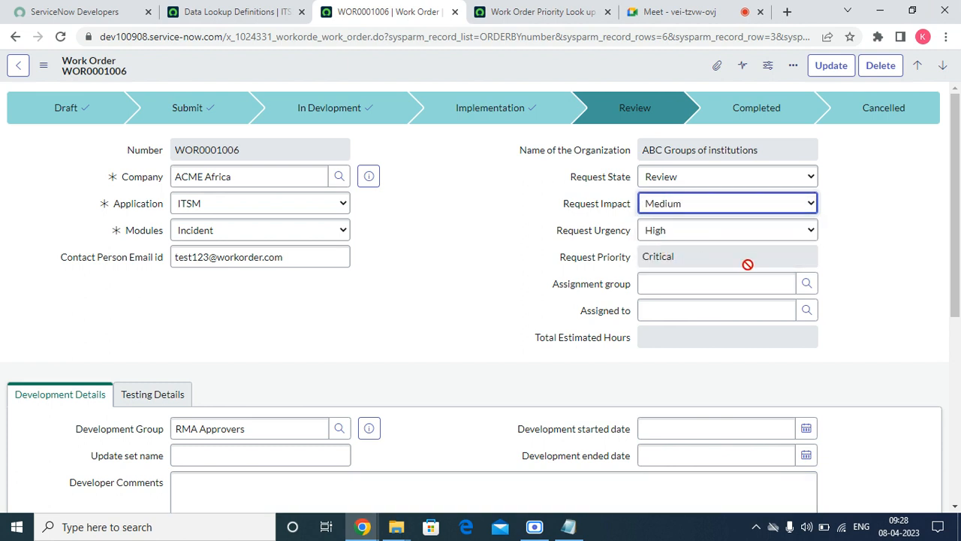
pyautogui.click(684, 231)
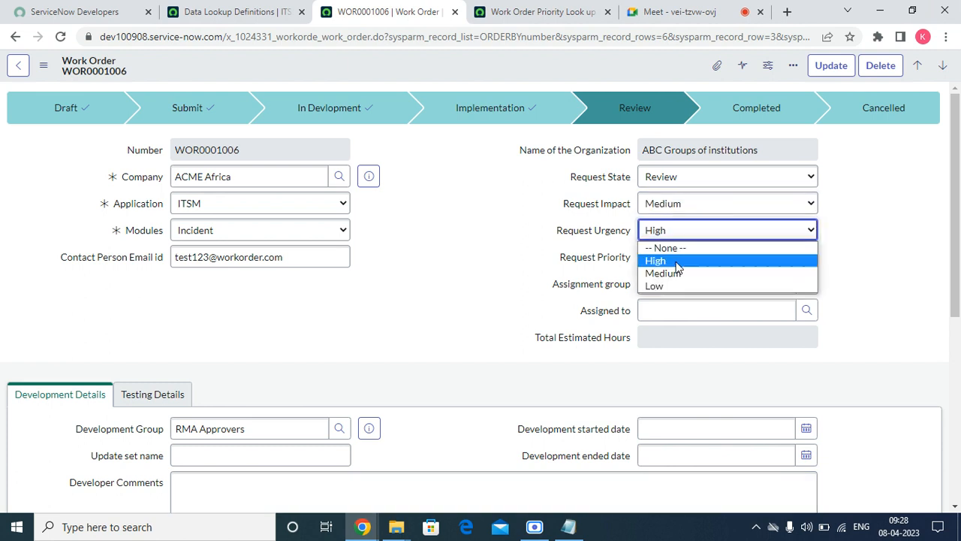
pyautogui.click(673, 273)
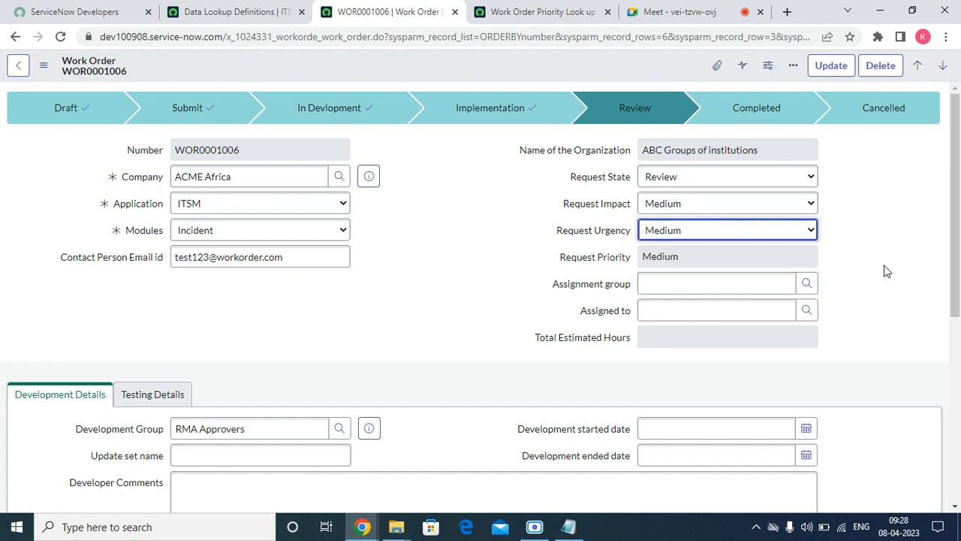
# Change the work order's request urgency and request impact to Low and check its request priority.
pyautogui.click(675, 234)
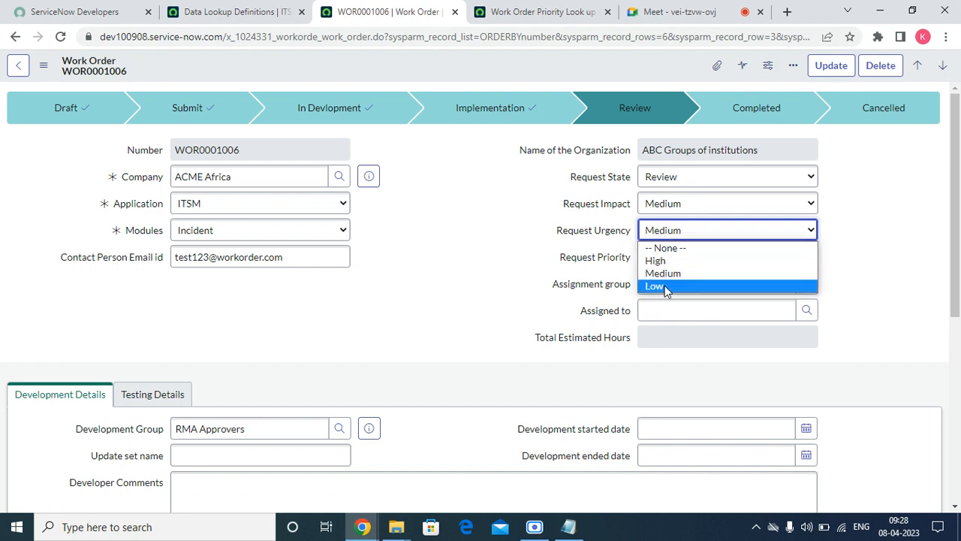
pyautogui.click(664, 286)
pyautogui.click(676, 203)
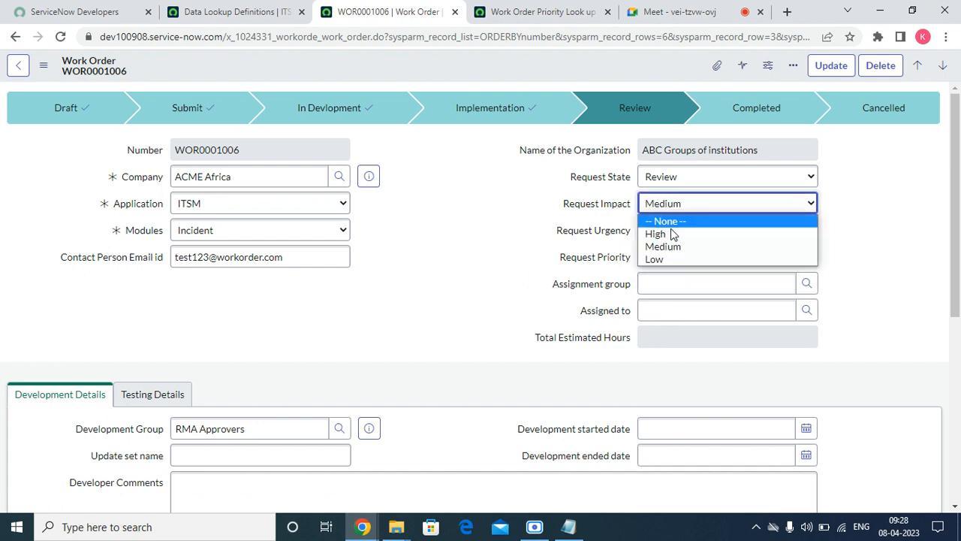
pyautogui.click(664, 256)
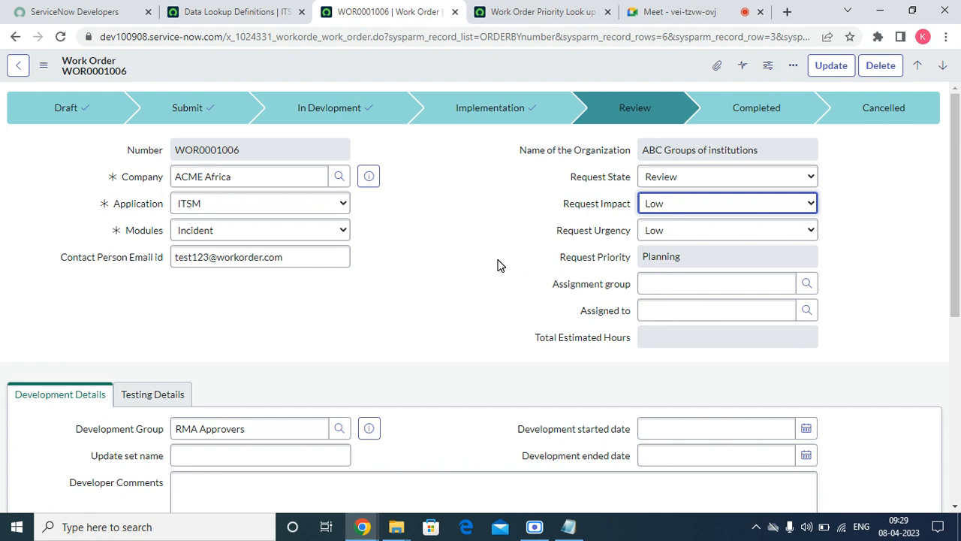
# Deactivate the Work Order Priority Look up data lookup definition and save the record.
pyautogui.click(269, 13)
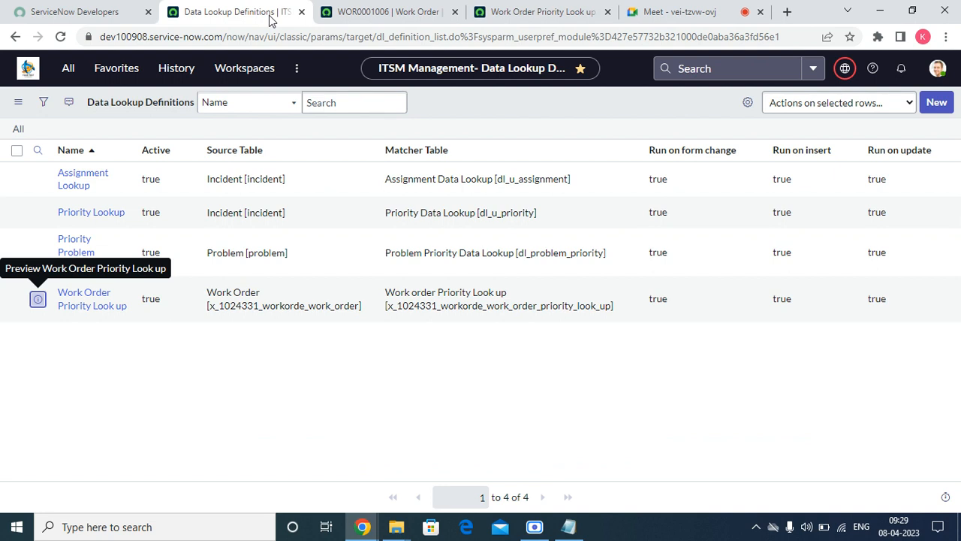
pyautogui.click(537, 21)
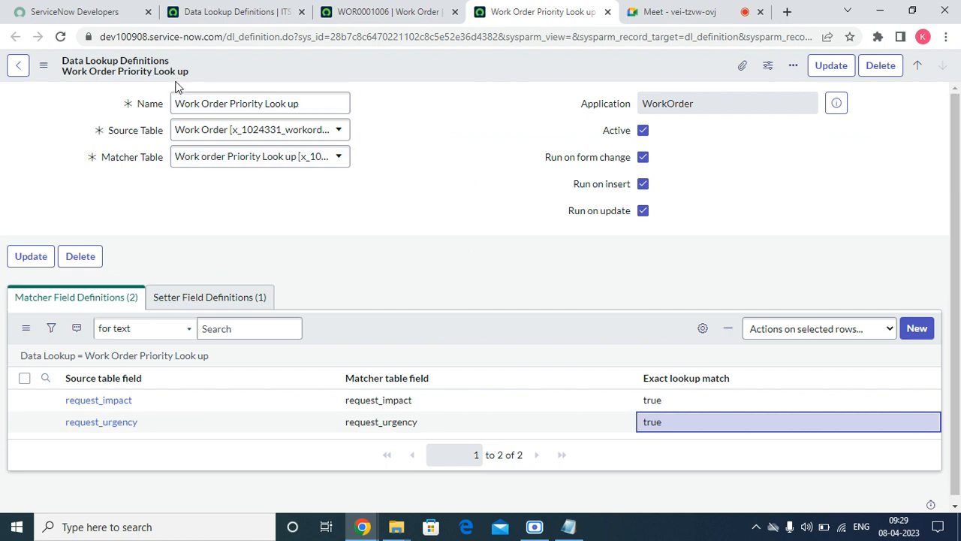
pyautogui.click(644, 132)
pyautogui.rightClick(485, 63)
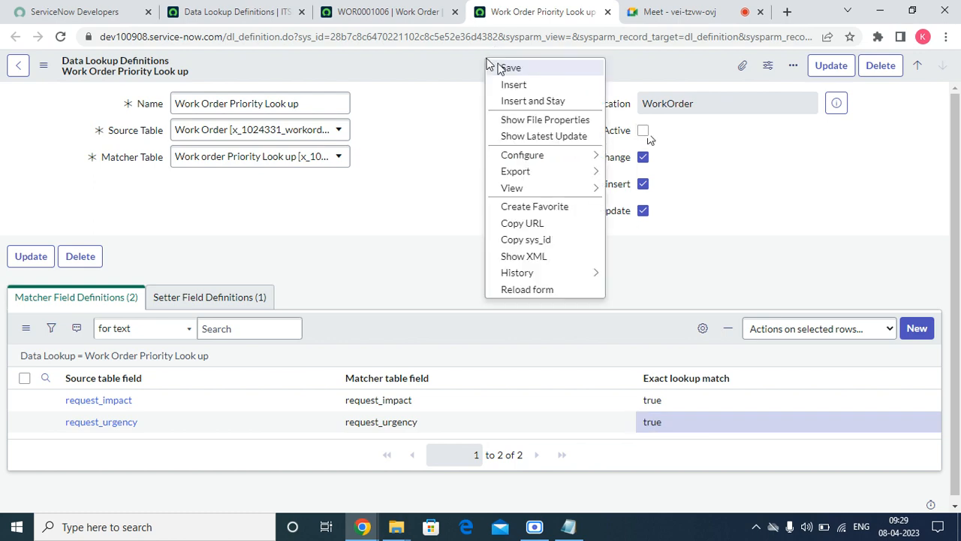
pyautogui.click(509, 68)
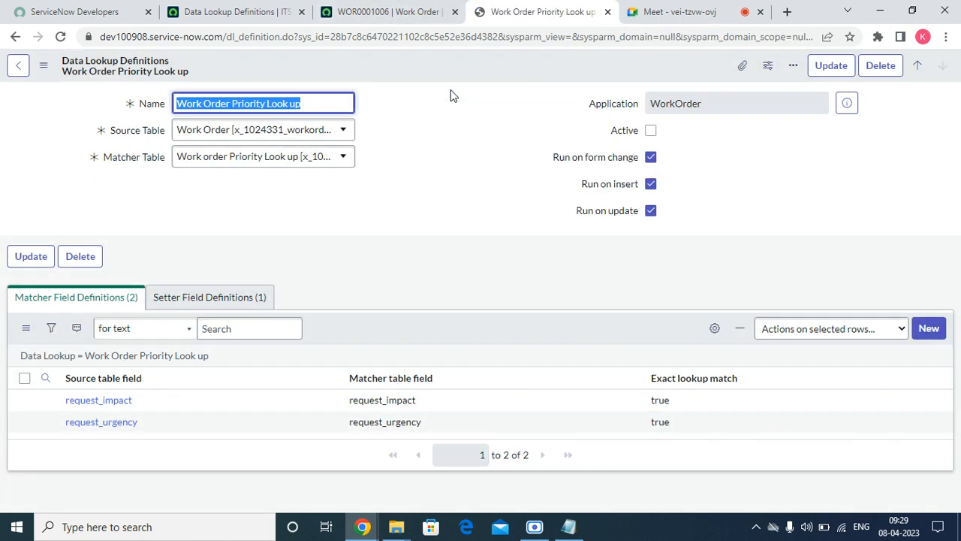
# Refresh the WOR0001006 work order page without keeping the unsaved changes, and dismiss the onload alert.
pyautogui.click(414, 14)
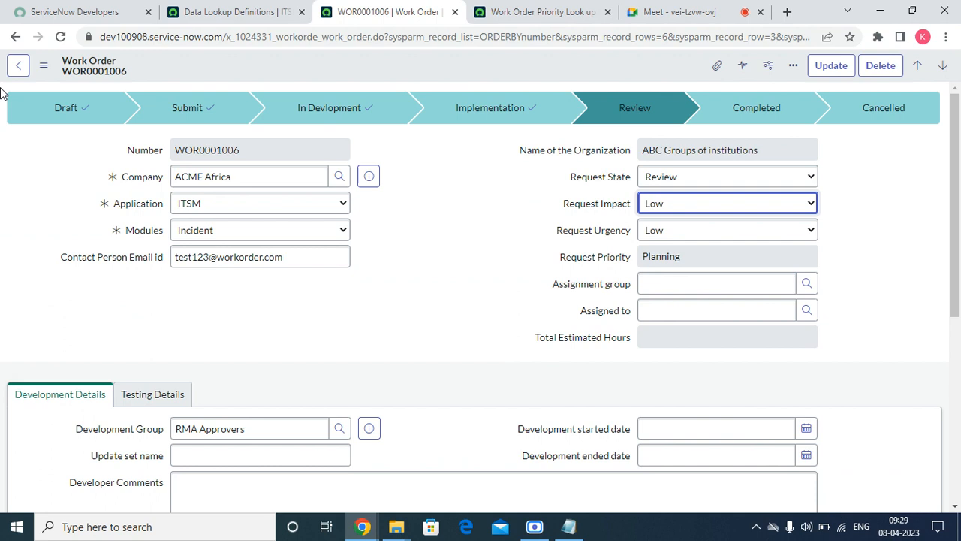
pyautogui.click(60, 38)
pyautogui.click(546, 116)
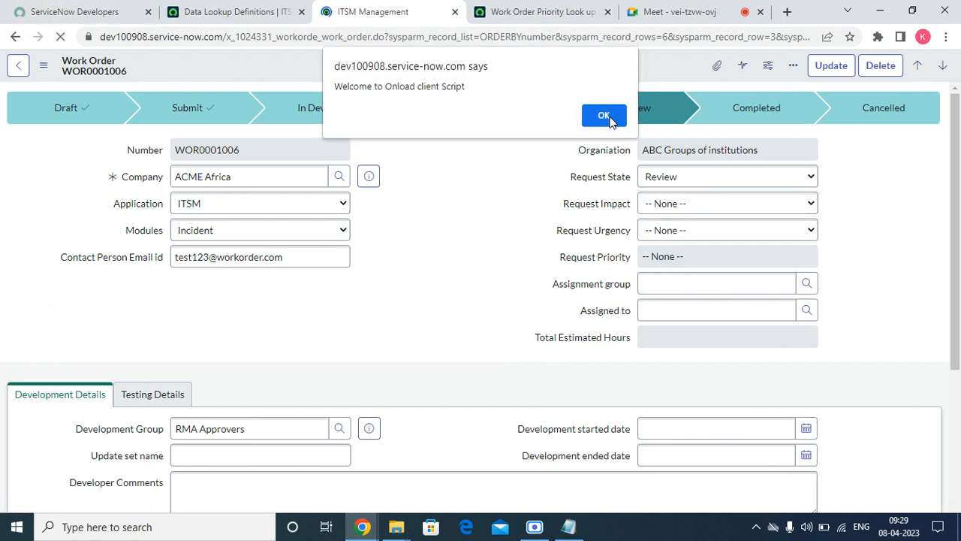
pyautogui.click(605, 116)
# With the lookup definition inactive, set request impact and request urgency to High to test the priority lookup.
pyautogui.click(671, 206)
pyautogui.click(667, 232)
pyautogui.click(665, 242)
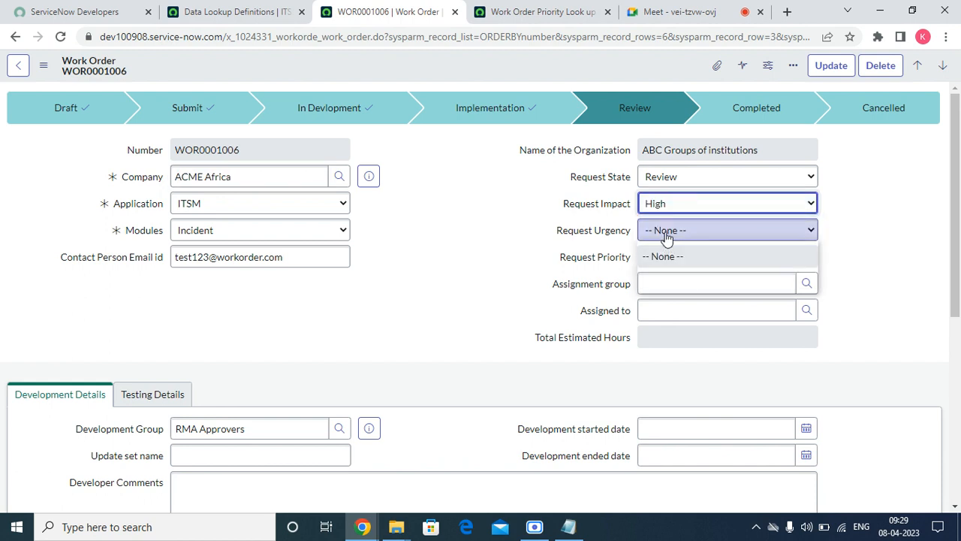
pyautogui.click(667, 260)
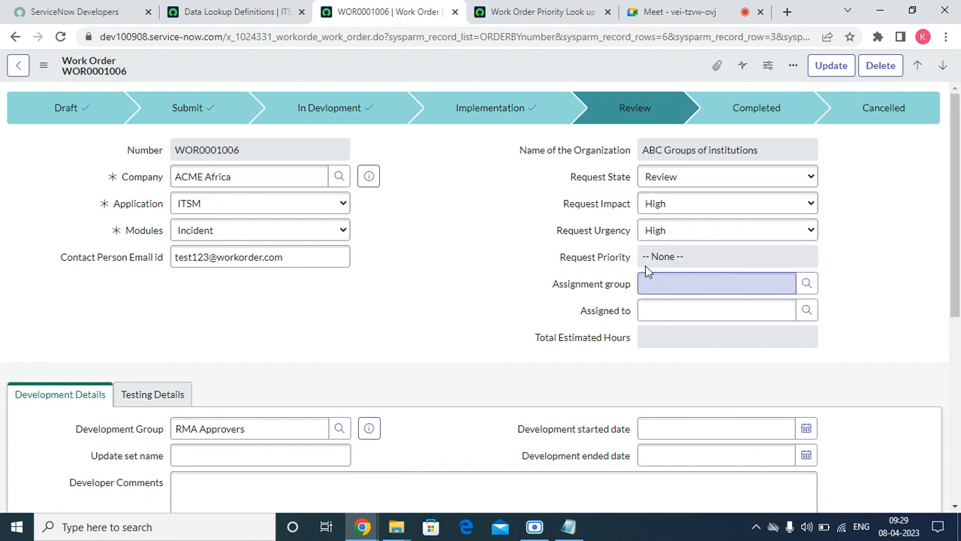
# Change request urgency and request impact to Medium to test the priority with the lookup definition inactive.
pyautogui.click(671, 235)
pyautogui.click(663, 275)
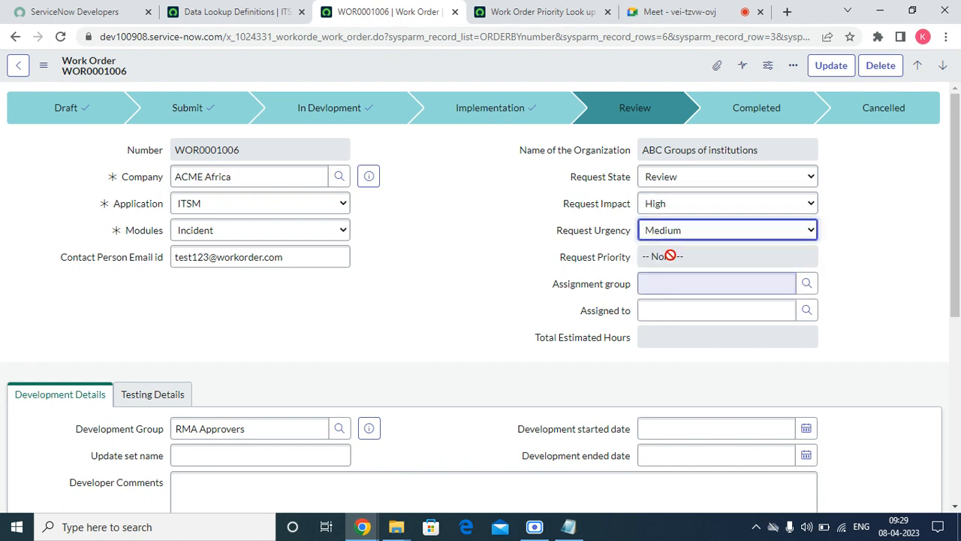
pyautogui.click(676, 204)
pyautogui.click(666, 246)
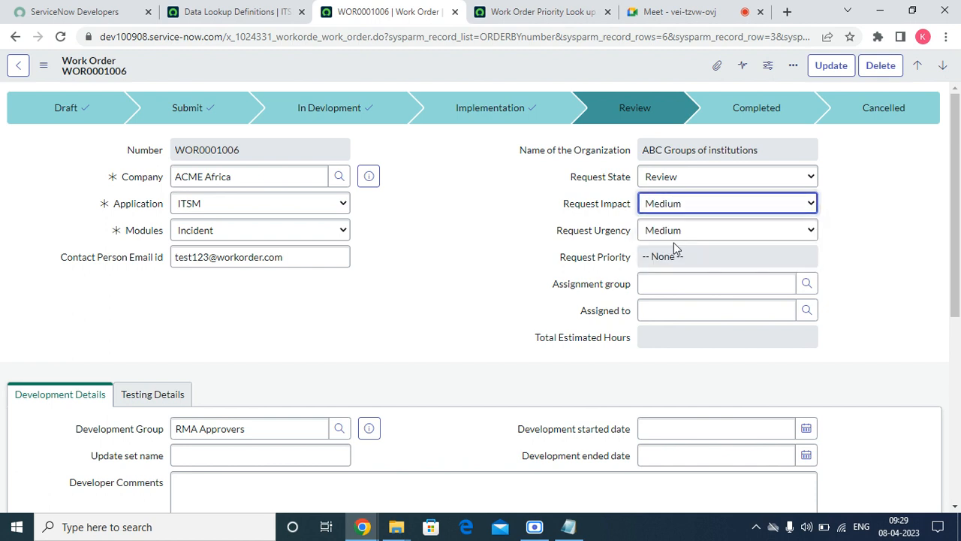
# Change request impact and request urgency to Low to test the priority with the lookup definition inactive.
pyautogui.click(680, 206)
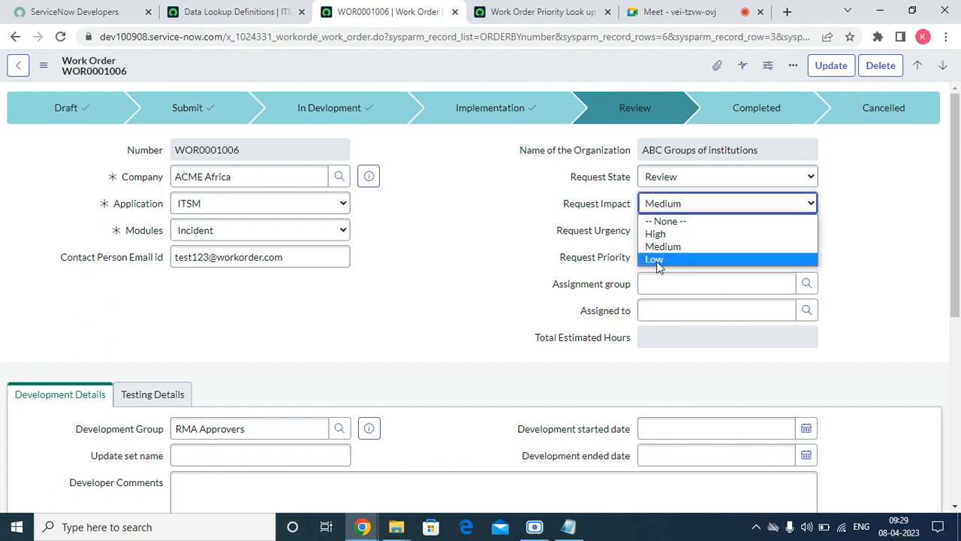
pyautogui.click(654, 259)
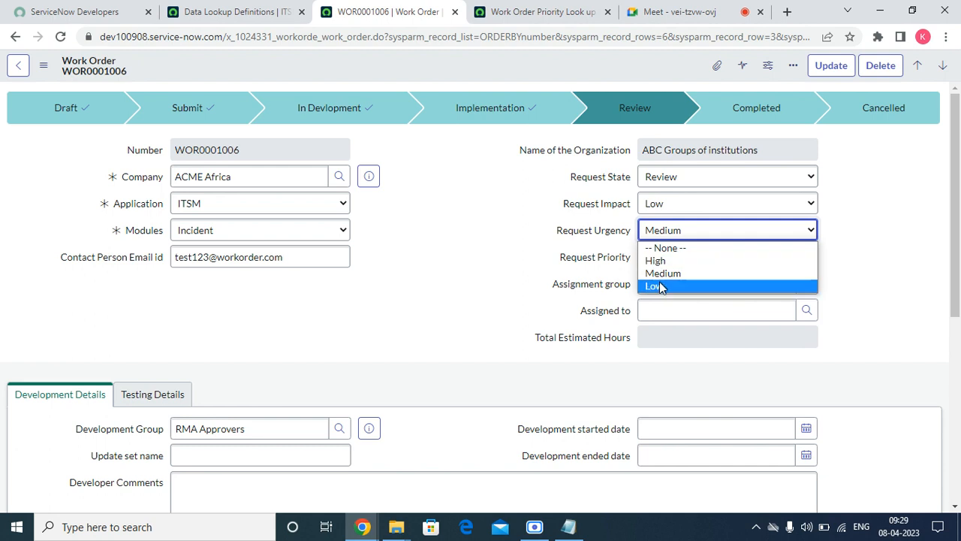
pyautogui.click(654, 285)
pyautogui.click(556, 283)
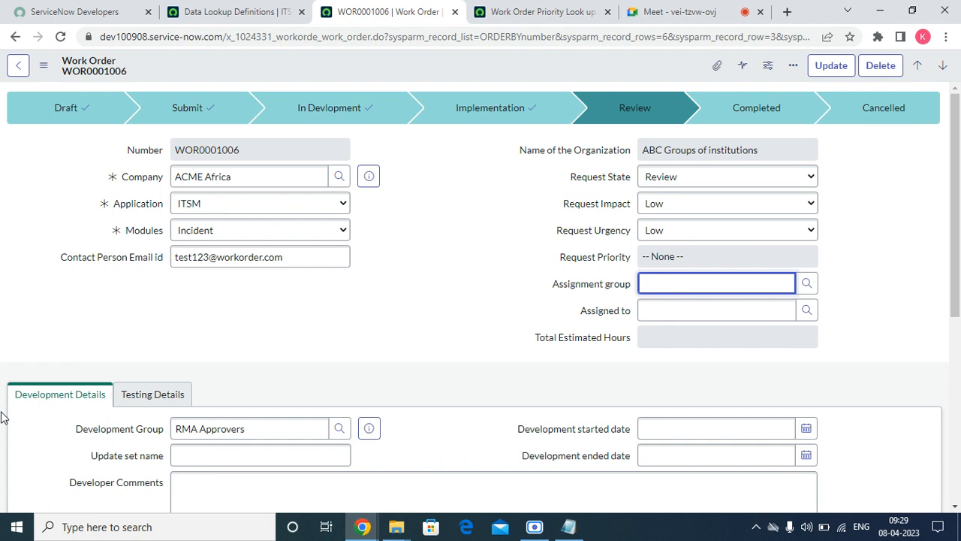
# Reactivate the Work Order Priority Look up data lookup definition and save the record.
pyautogui.click(516, 15)
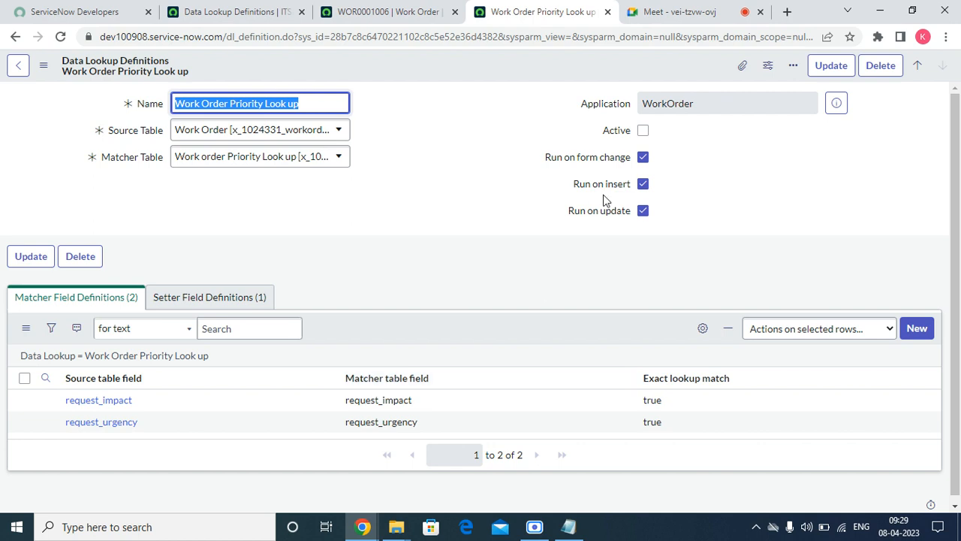
pyautogui.click(643, 131)
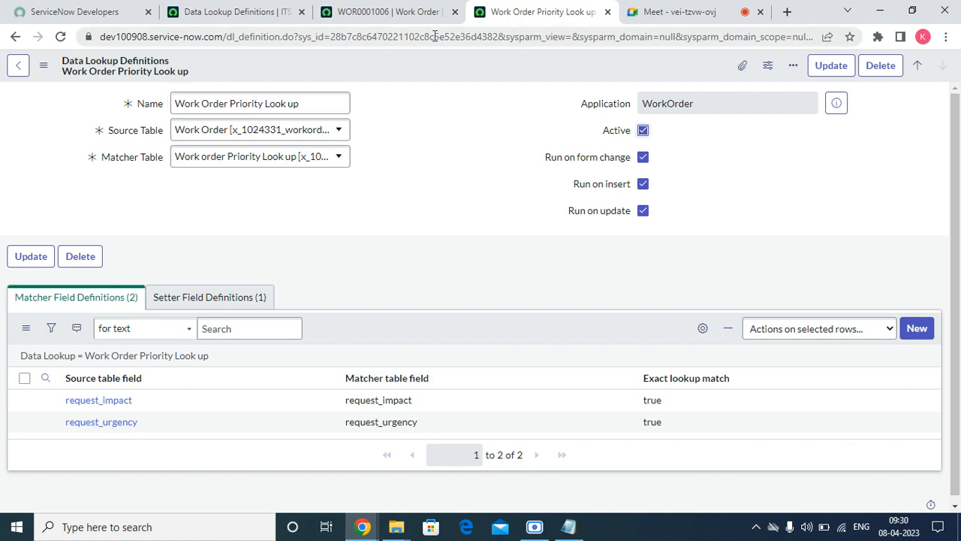
pyautogui.rightClick(466, 70)
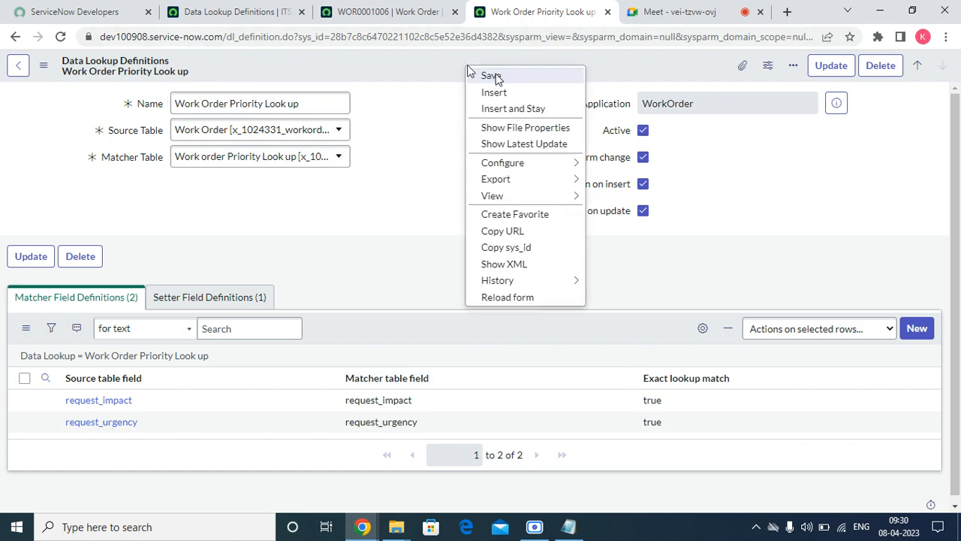
pyautogui.click(496, 75)
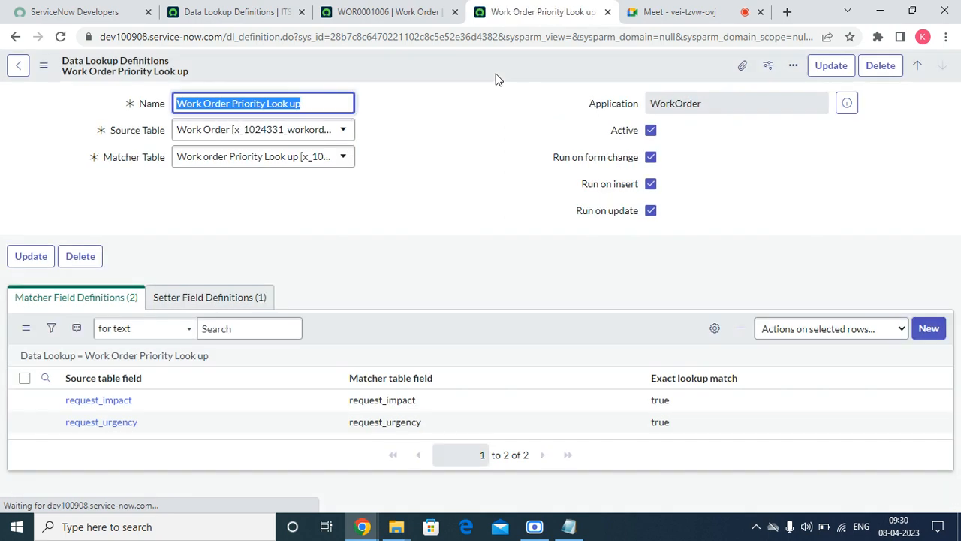
# Turn off Run on form change for the lookup definition, save it, and return to the WOR0001006 work order.
pyautogui.click(643, 158)
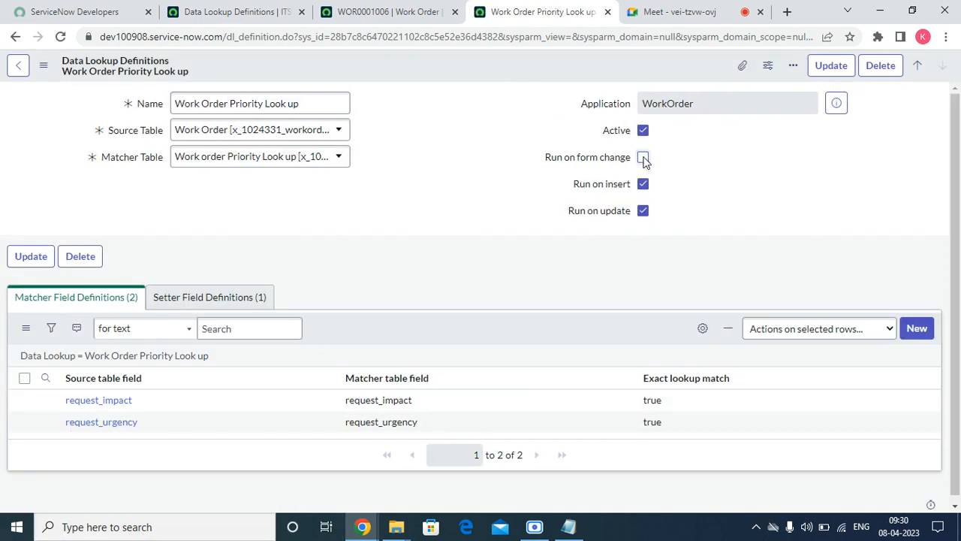
pyautogui.rightClick(476, 65)
pyautogui.click(518, 69)
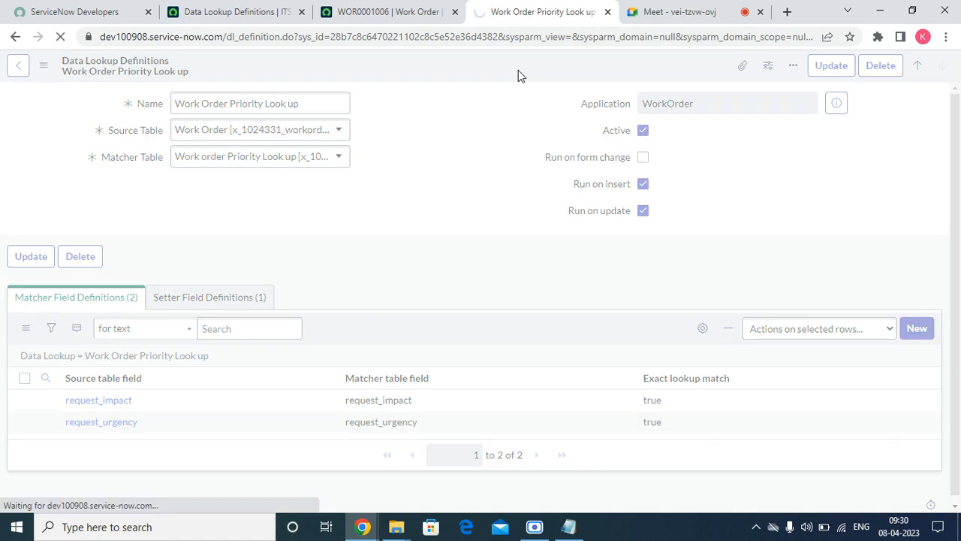
pyautogui.click(342, 10)
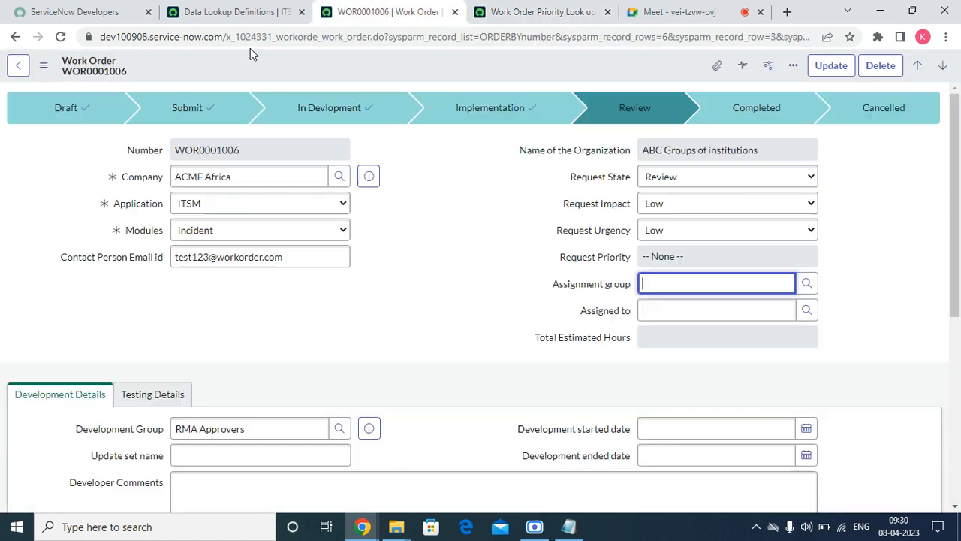
# Reload the work order and set request impact to High and request urgency to Medium to test priority with Run on form change off.
pyautogui.click(62, 36)
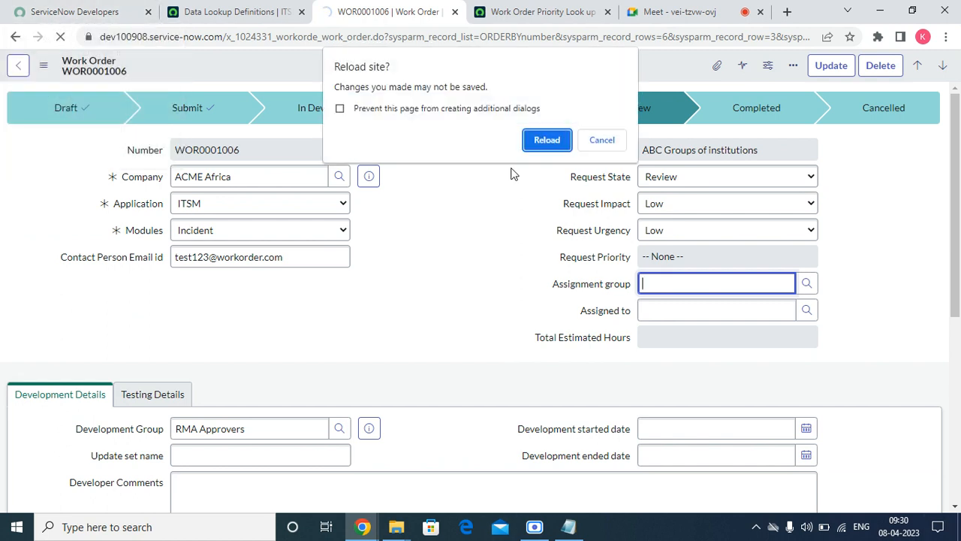
pyautogui.click(534, 142)
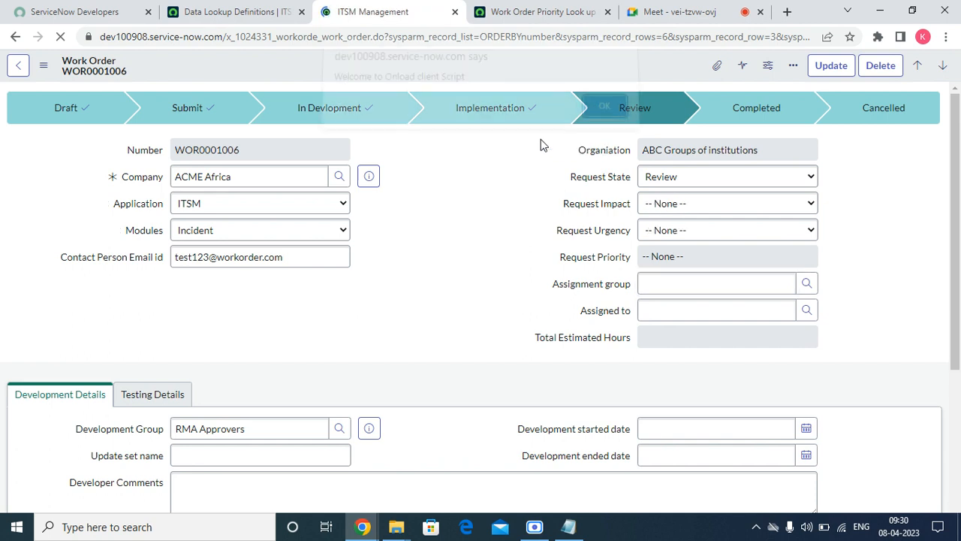
pyautogui.click(607, 117)
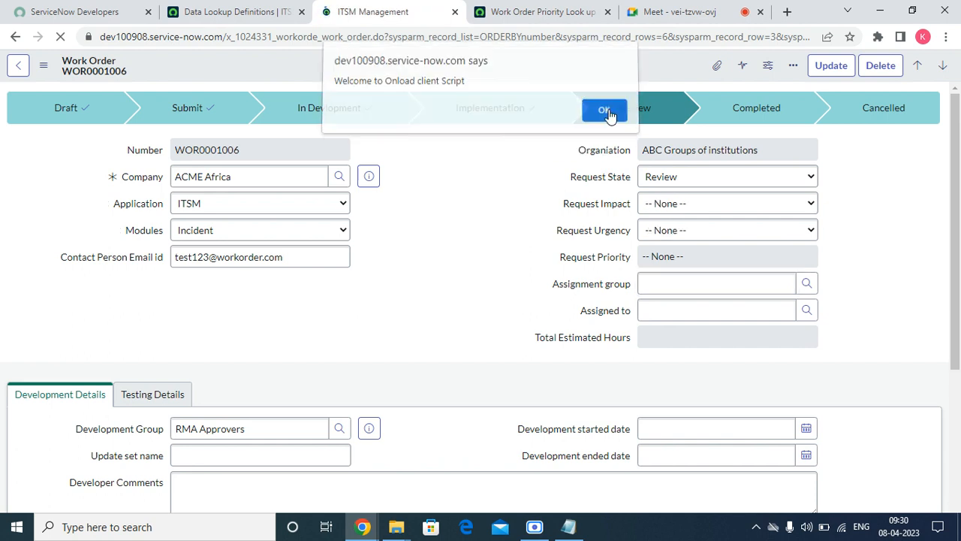
pyautogui.click(671, 204)
pyautogui.click(667, 233)
pyautogui.click(669, 230)
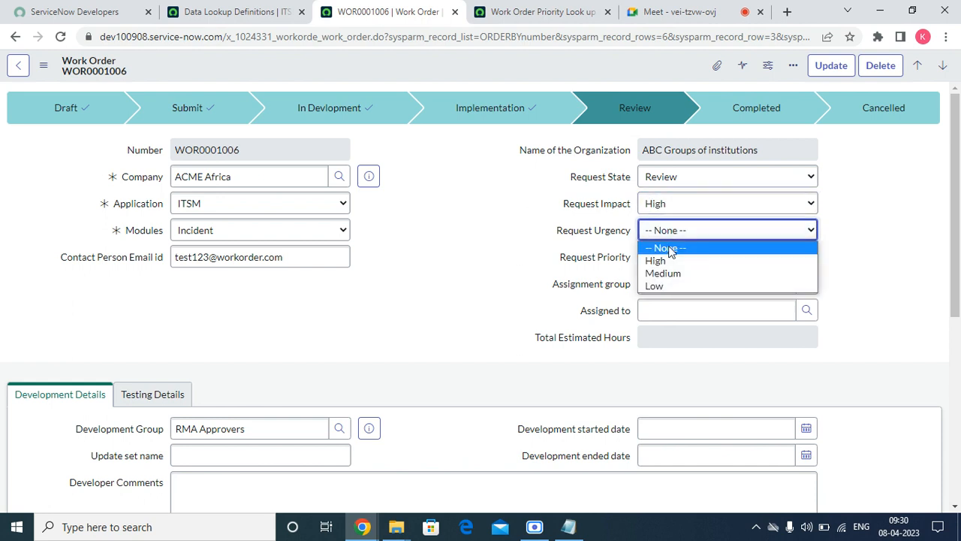
pyautogui.click(662, 274)
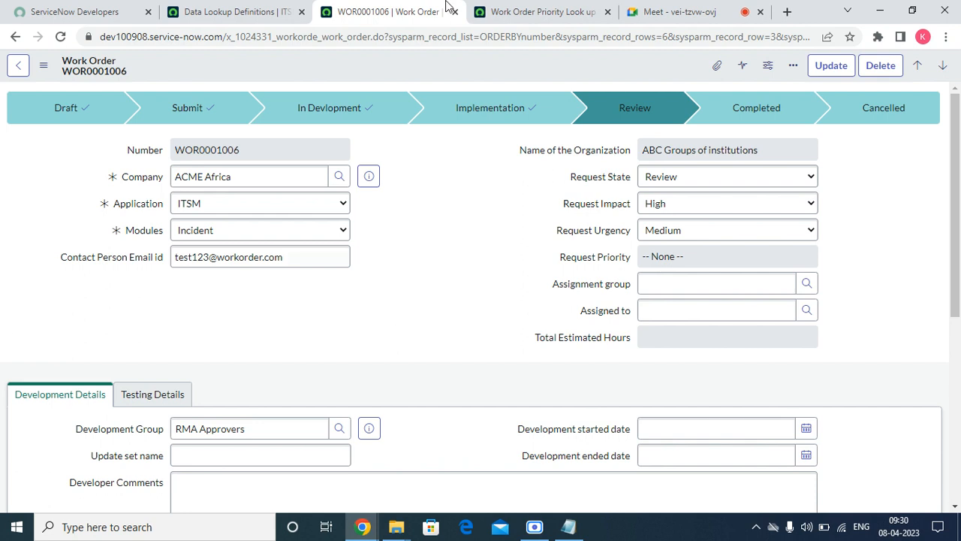
# Turn Run on form change back on for the lookup definition, save it, and return to the work order.
pyautogui.click(530, 11)
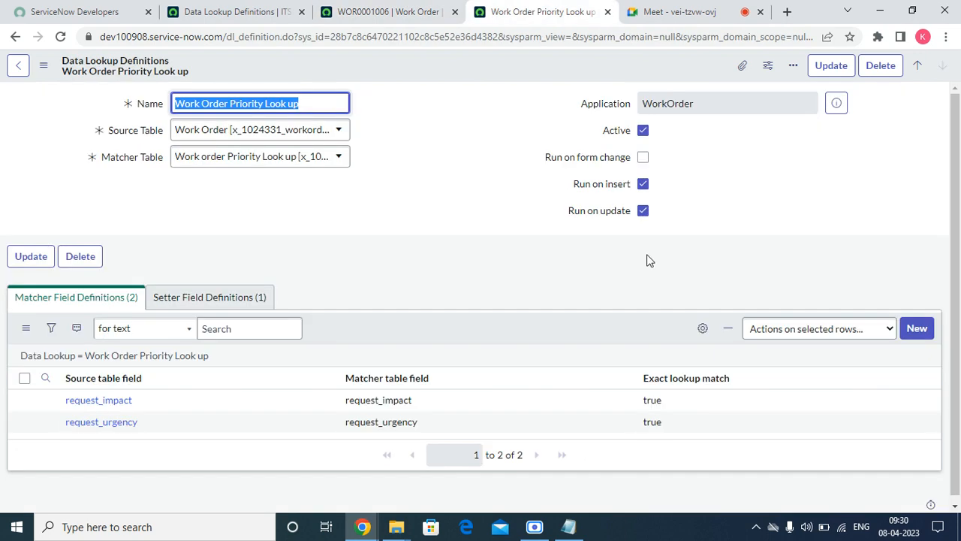
pyautogui.click(643, 157)
pyautogui.rightClick(515, 69)
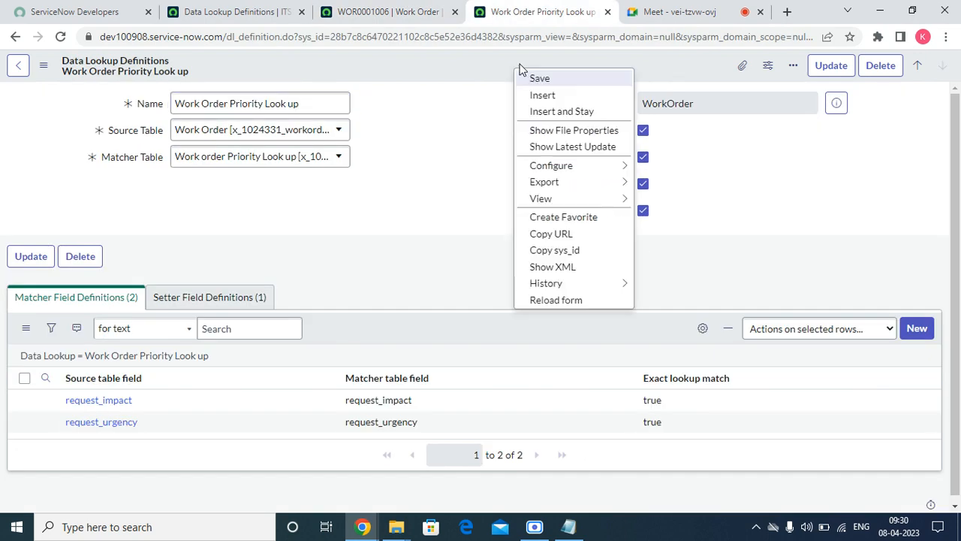
pyautogui.click(539, 79)
pyautogui.click(387, 12)
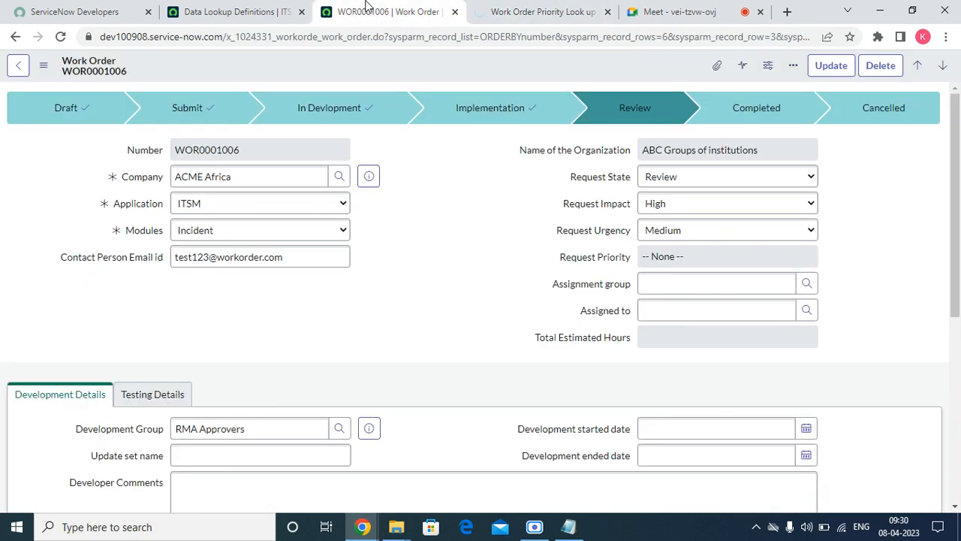
# Set request impact to Medium and try request urgency at Low and High to test the priority with Run on form change on.
pyautogui.click(712, 208)
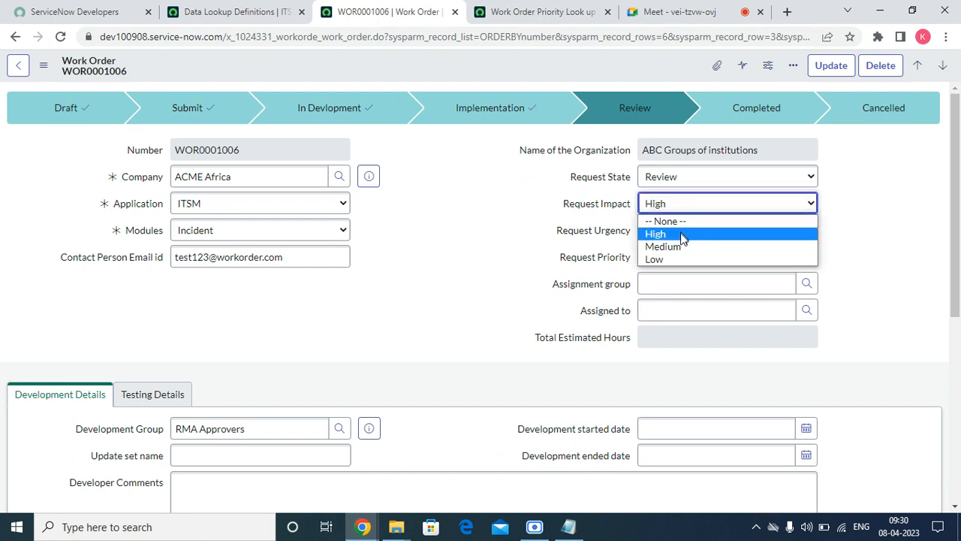
pyautogui.click(678, 248)
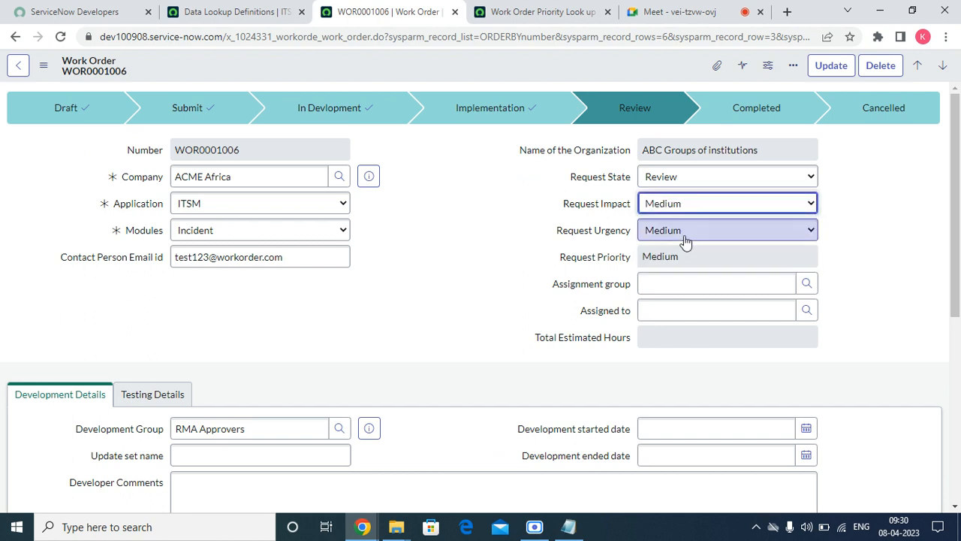
pyautogui.click(683, 234)
pyautogui.click(658, 286)
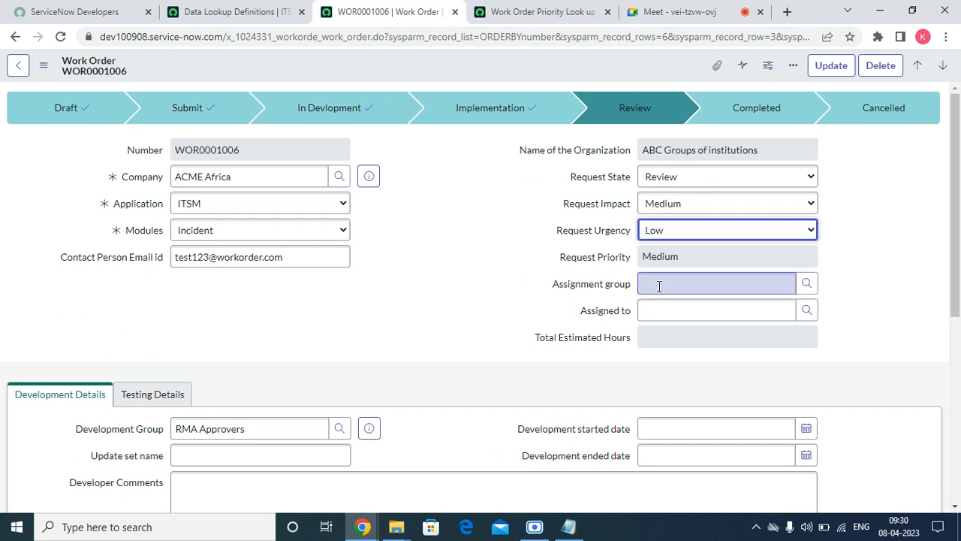
pyautogui.click(698, 230)
pyautogui.click(670, 258)
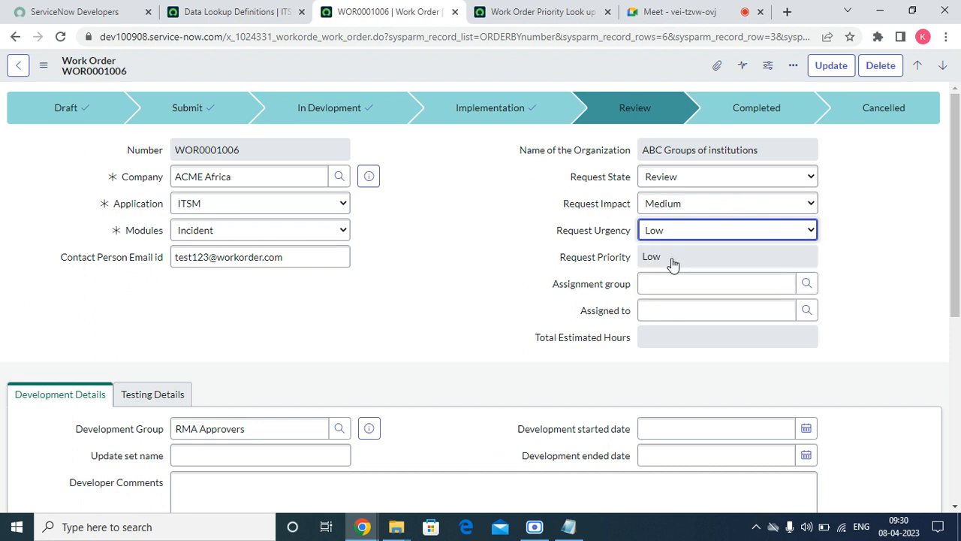
# Turn off Run on form change for the lookup definition and reload the work order form, discarding its unsaved changes.
pyautogui.click(541, 11)
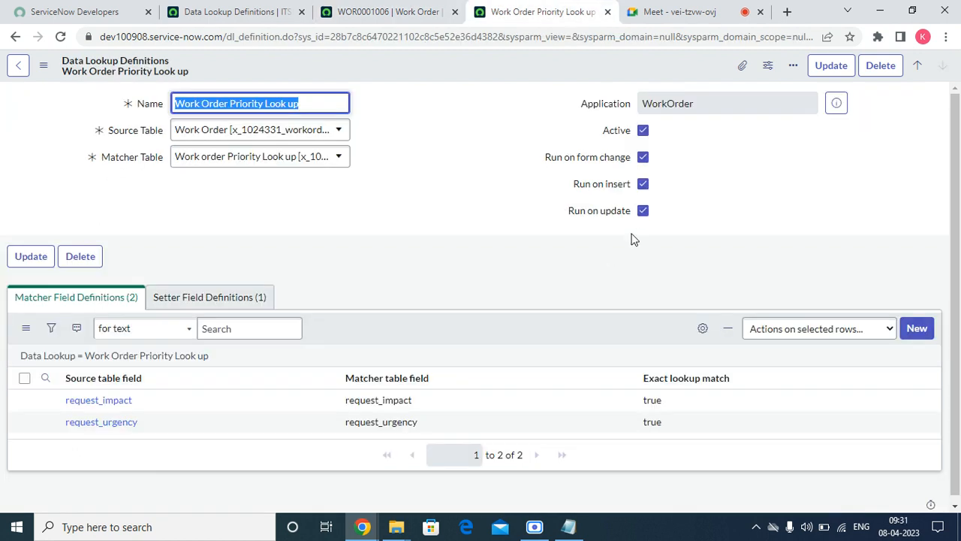
pyautogui.click(642, 157)
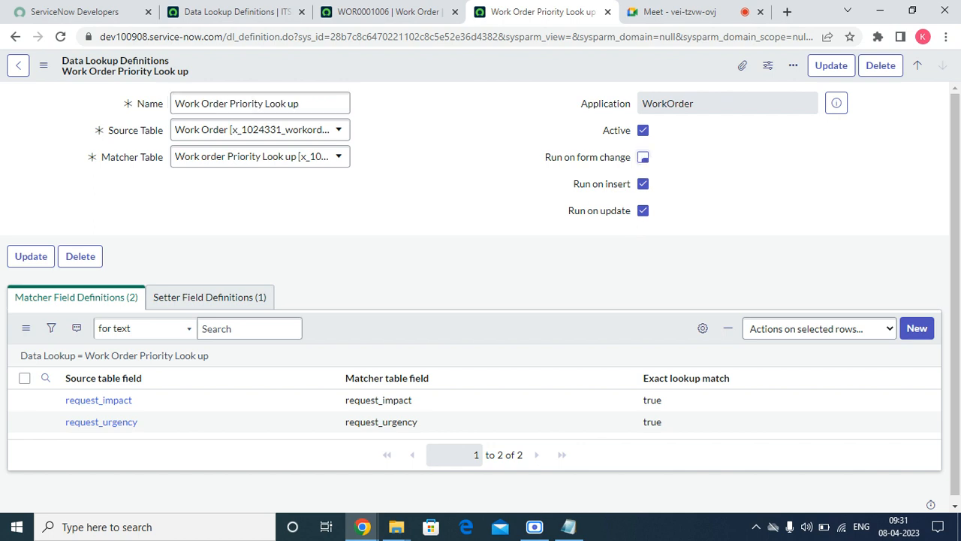
pyautogui.click(389, 11)
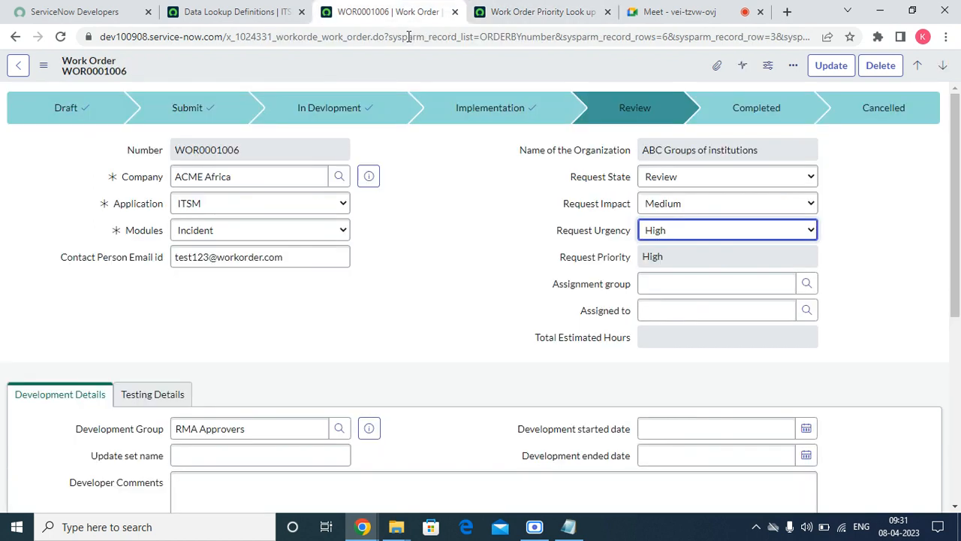
pyautogui.rightClick(415, 58)
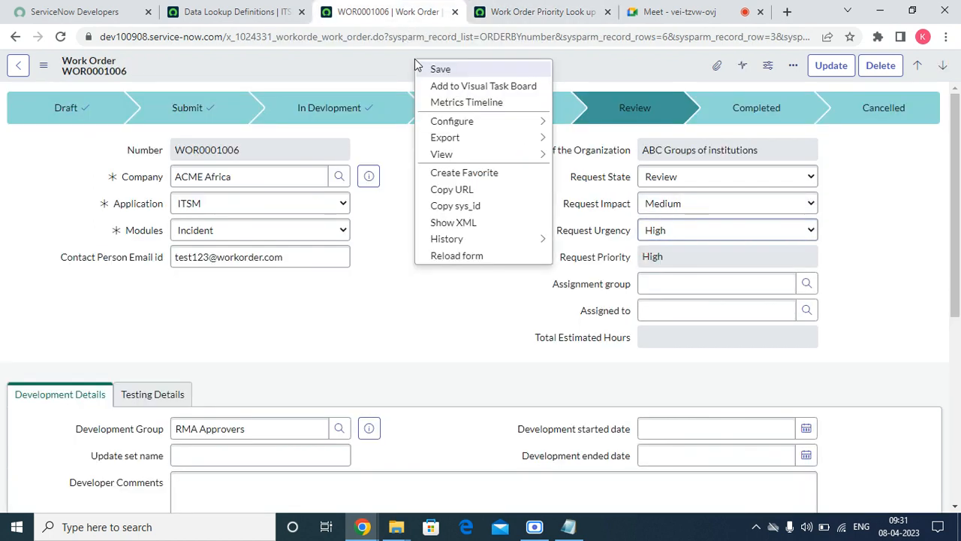
pyautogui.click(473, 256)
pyautogui.click(552, 142)
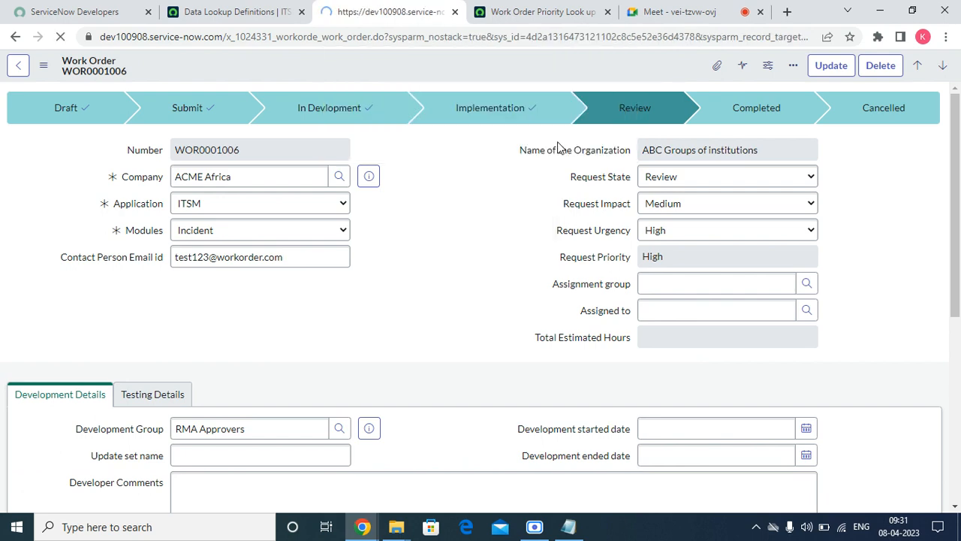
pyautogui.click(539, 11)
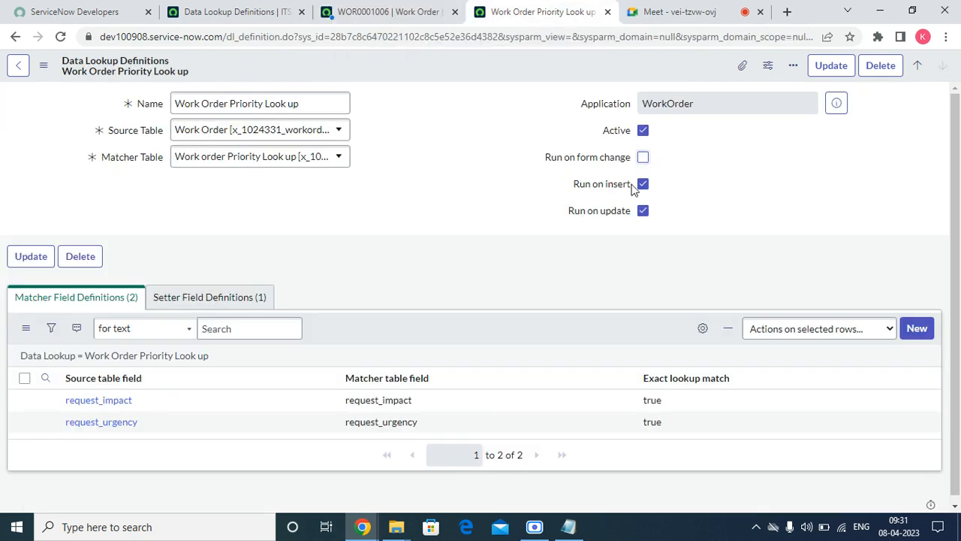
pyautogui.click(361, 12)
pyautogui.click(605, 115)
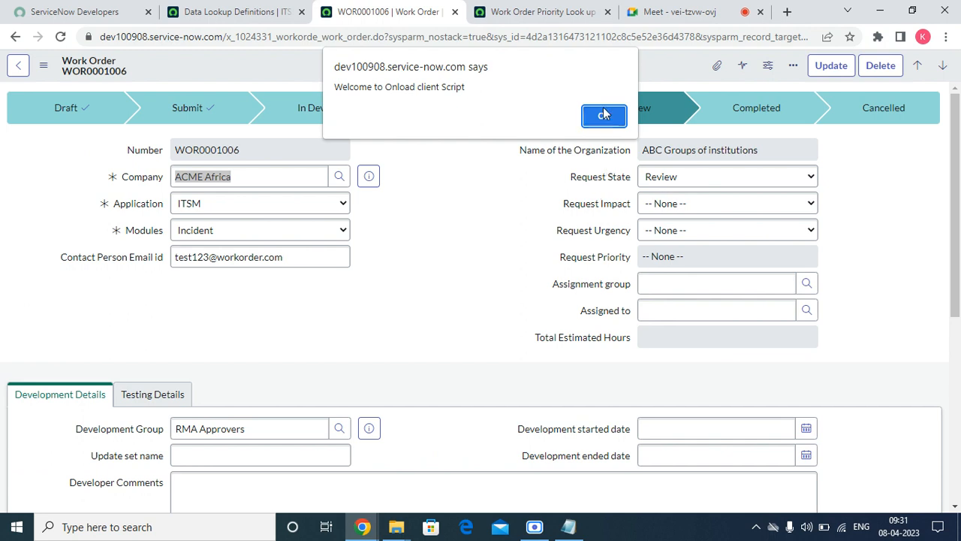
# Set request impact and request urgency to High and save the work order to test the priority lookup on update.
pyautogui.click(679, 210)
pyautogui.click(673, 233)
pyautogui.click(668, 231)
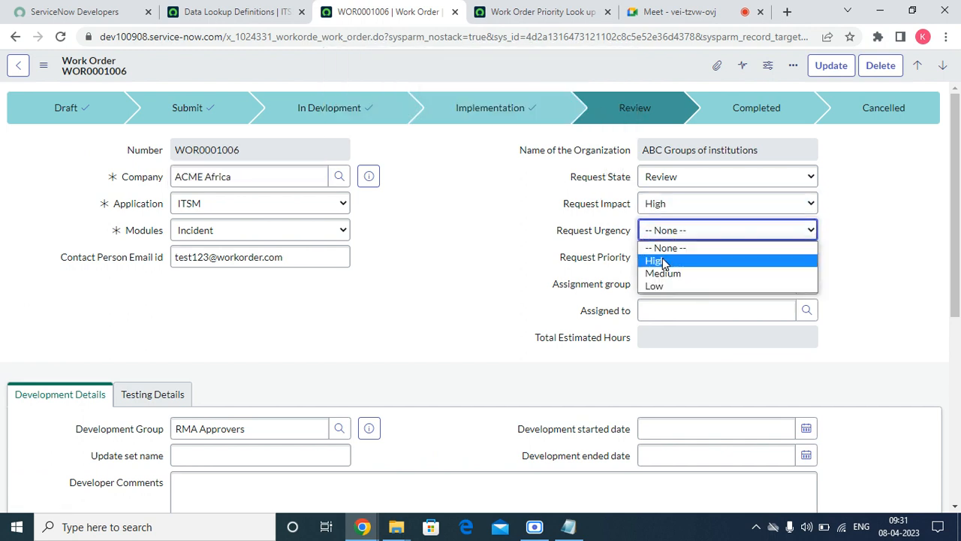
pyautogui.click(663, 261)
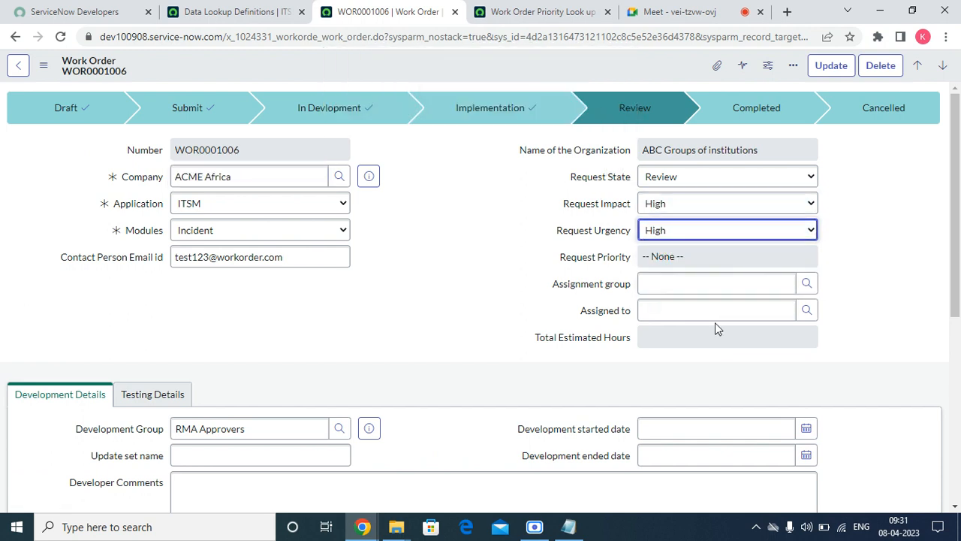
pyautogui.rightClick(345, 69)
pyautogui.click(370, 70)
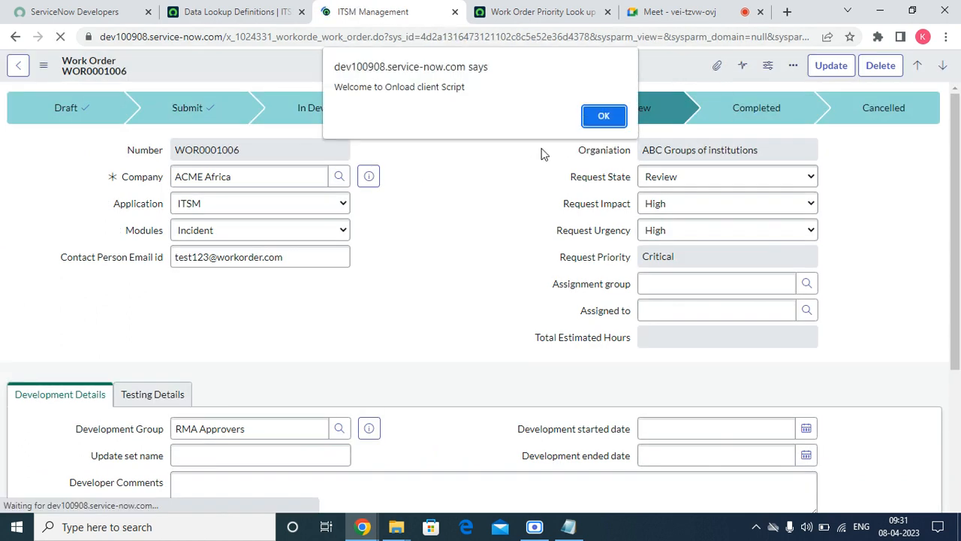
pyautogui.click(604, 116)
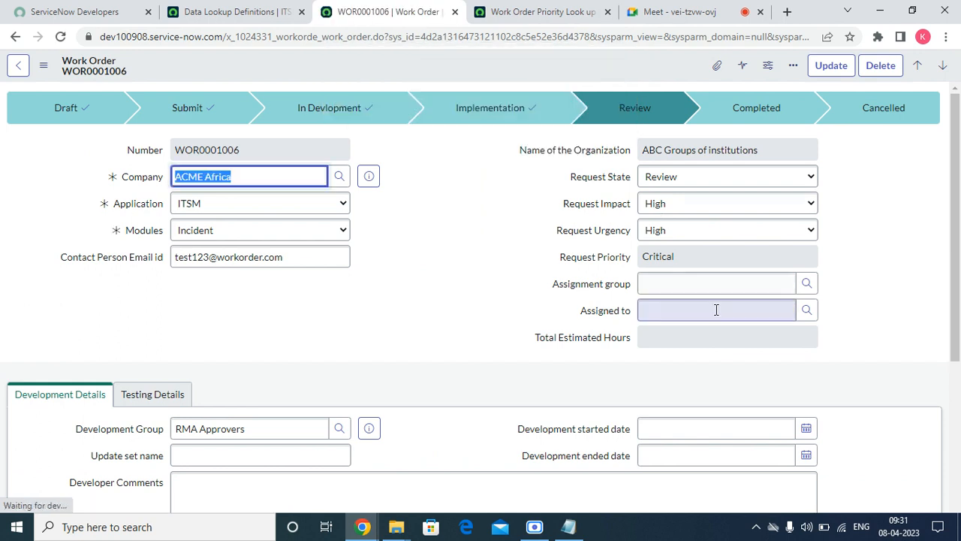
pyautogui.click(704, 261)
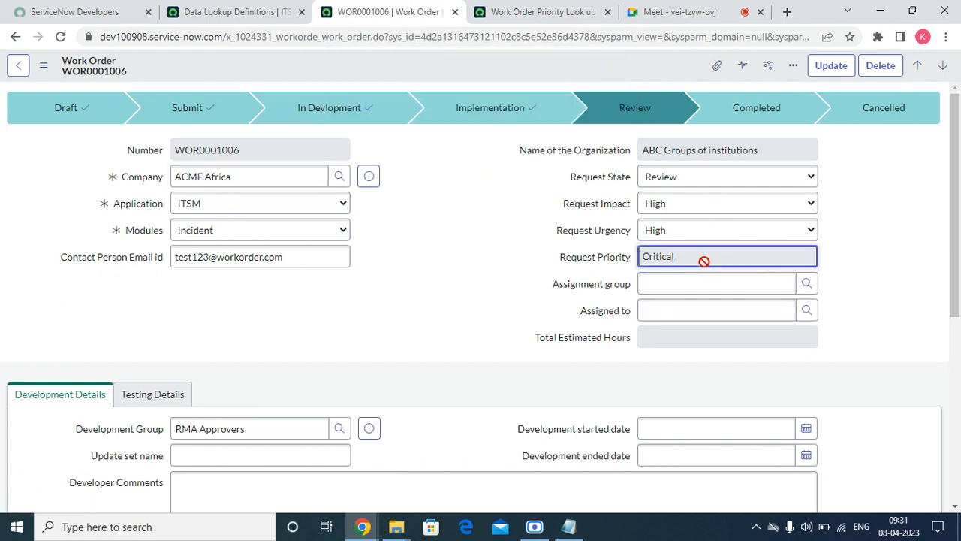
# Turn off Run on update for the Work Order Priority Look up definition and save the record.
pyautogui.click(524, 15)
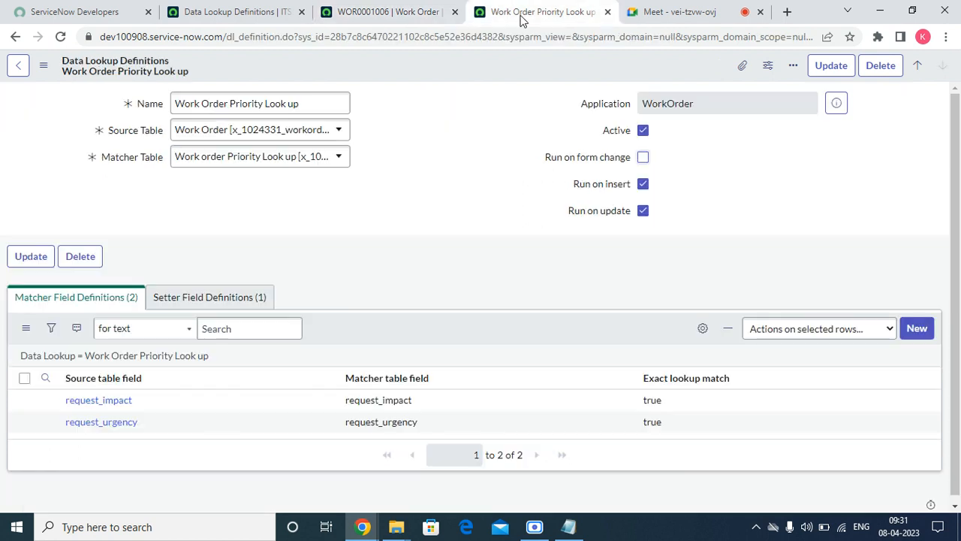
pyautogui.click(642, 212)
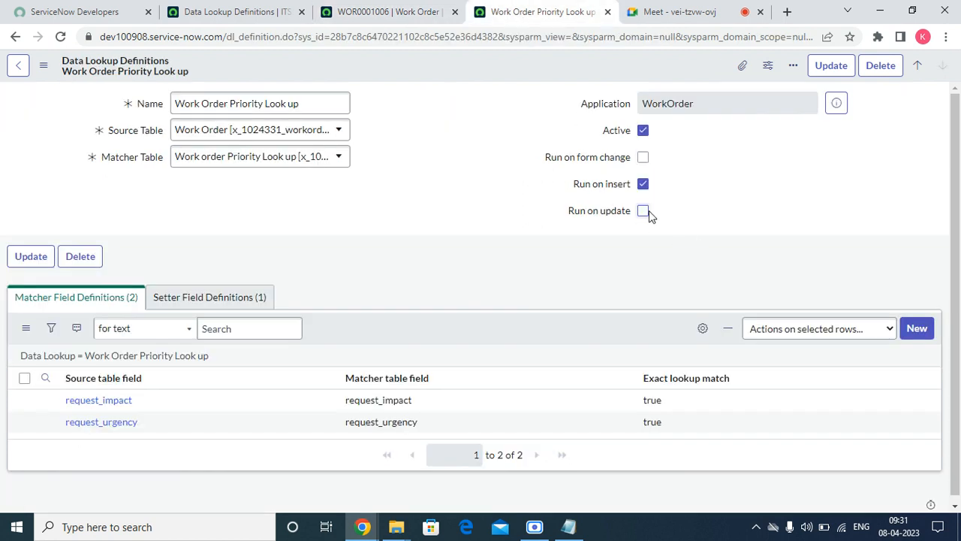
pyautogui.rightClick(438, 56)
pyautogui.click(458, 66)
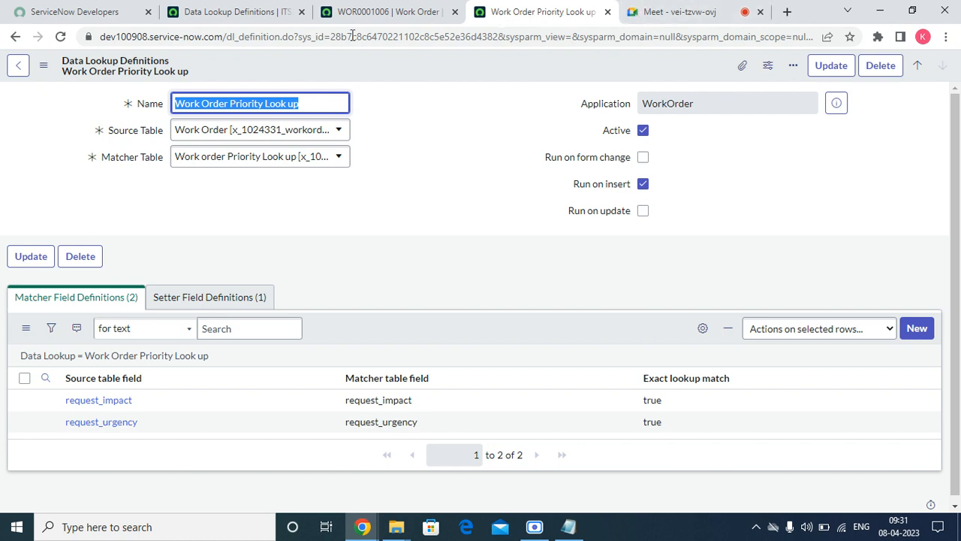
# Reload the WOR0001006 work order form and open the client scripts configured for its table.
pyautogui.click(362, 11)
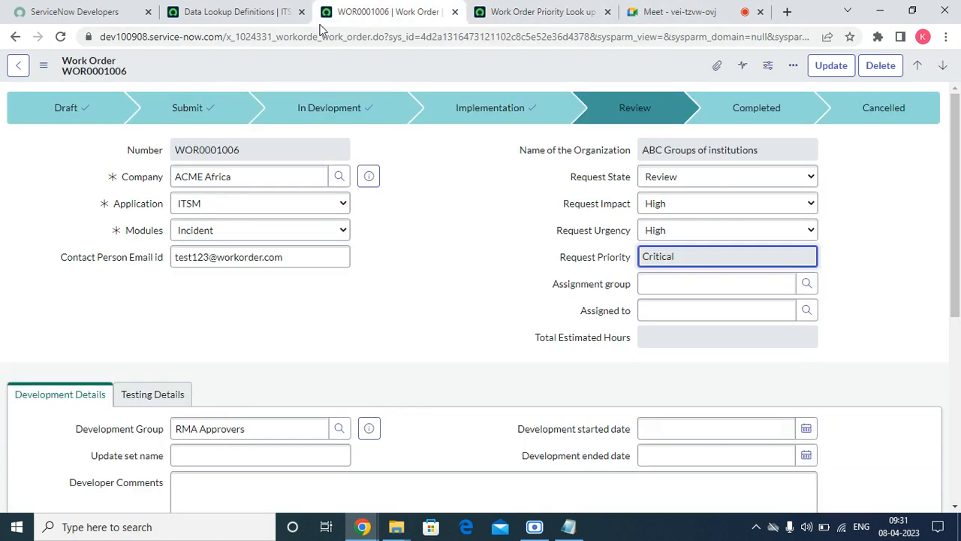
pyautogui.rightClick(315, 55)
pyautogui.click(355, 254)
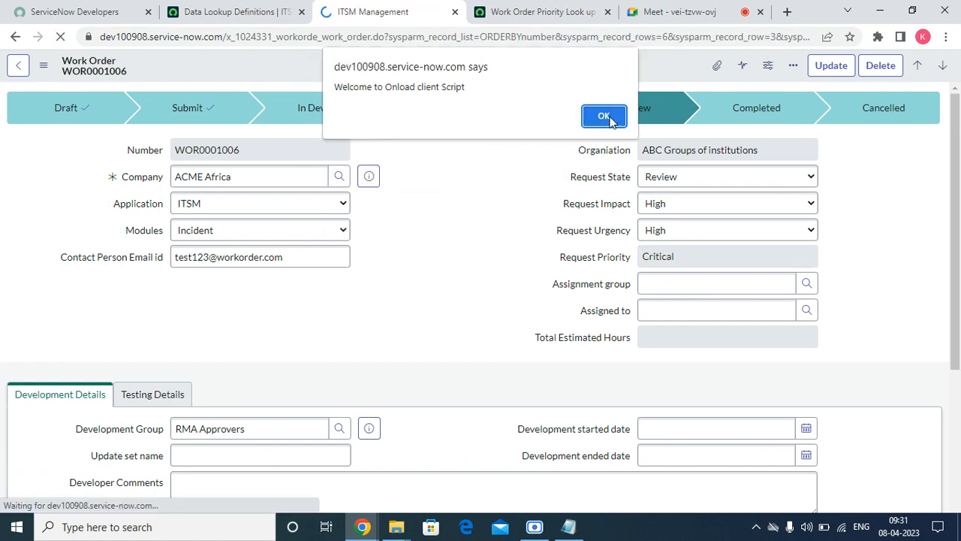
pyautogui.click(605, 118)
pyautogui.rightClick(354, 63)
pyautogui.moveTo(405, 125)
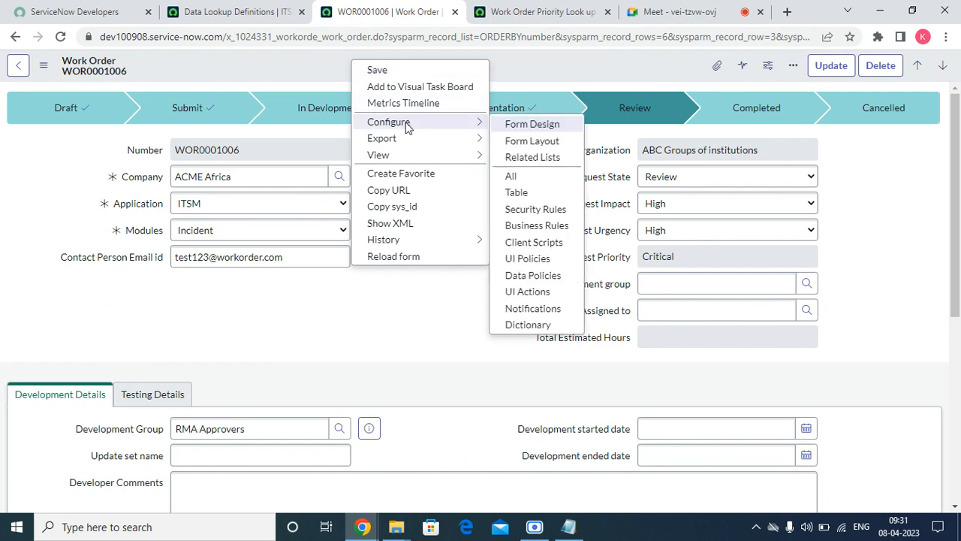
pyautogui.click(539, 248)
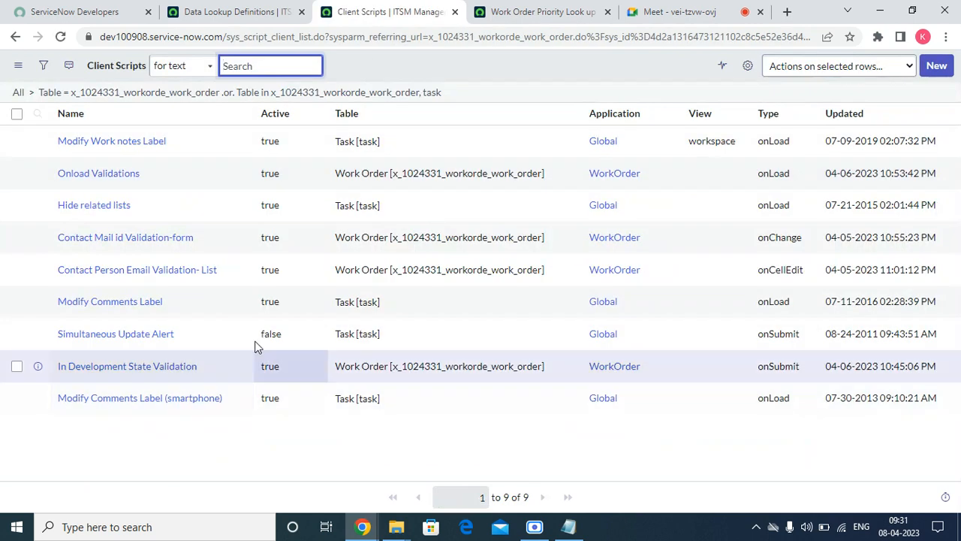
# Set Active to false for the Onload Validations client script and return to the work order.
pyautogui.click(286, 169)
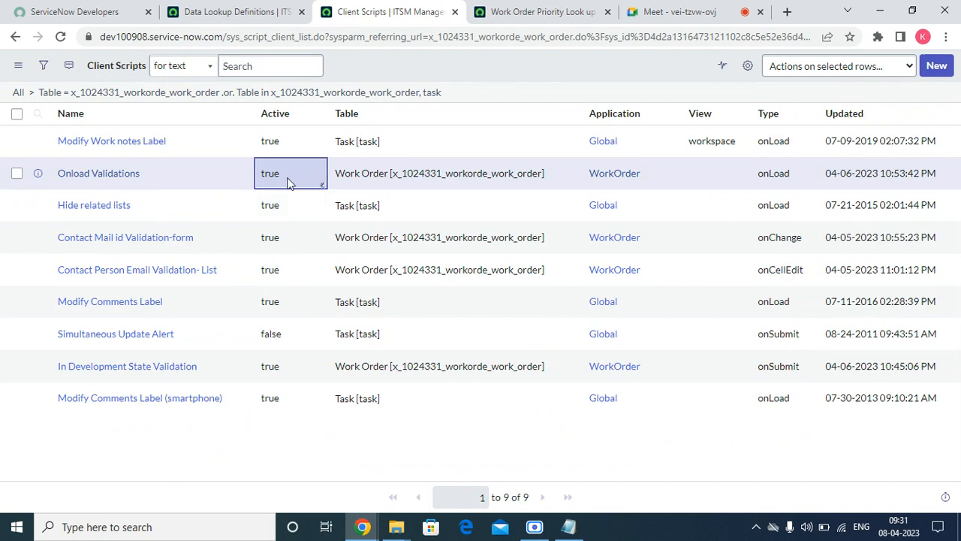
pyautogui.doubleClick(289, 184)
pyautogui.click(285, 180)
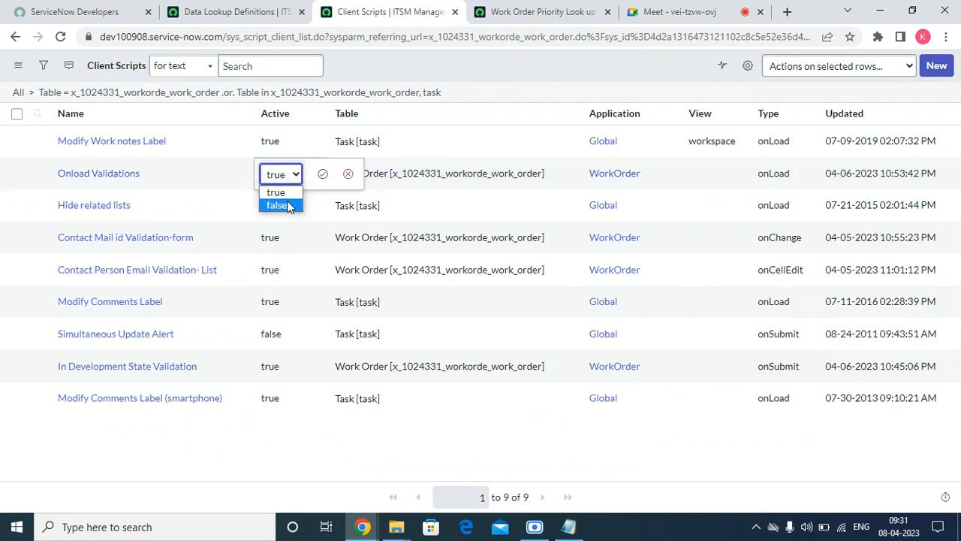
pyautogui.click(295, 204)
pyautogui.click(325, 179)
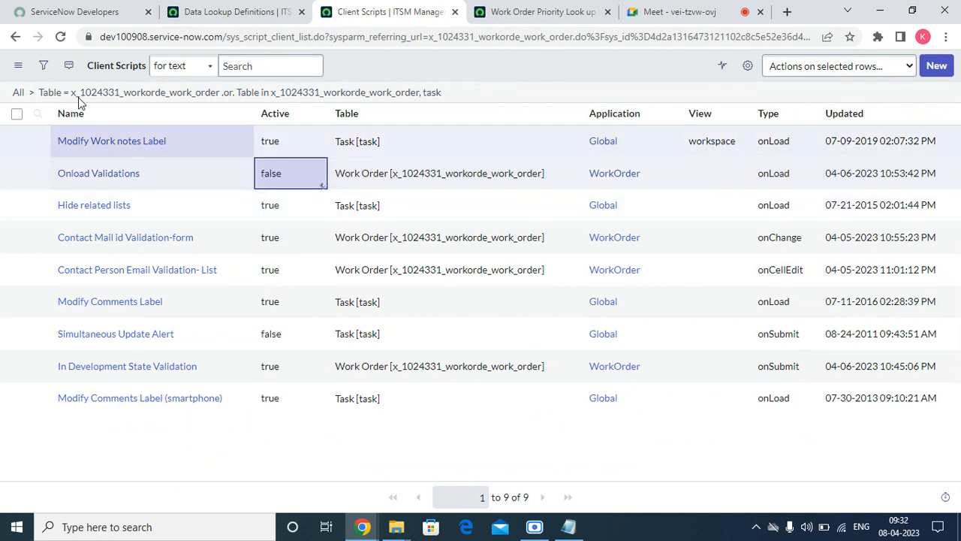
pyautogui.click(18, 37)
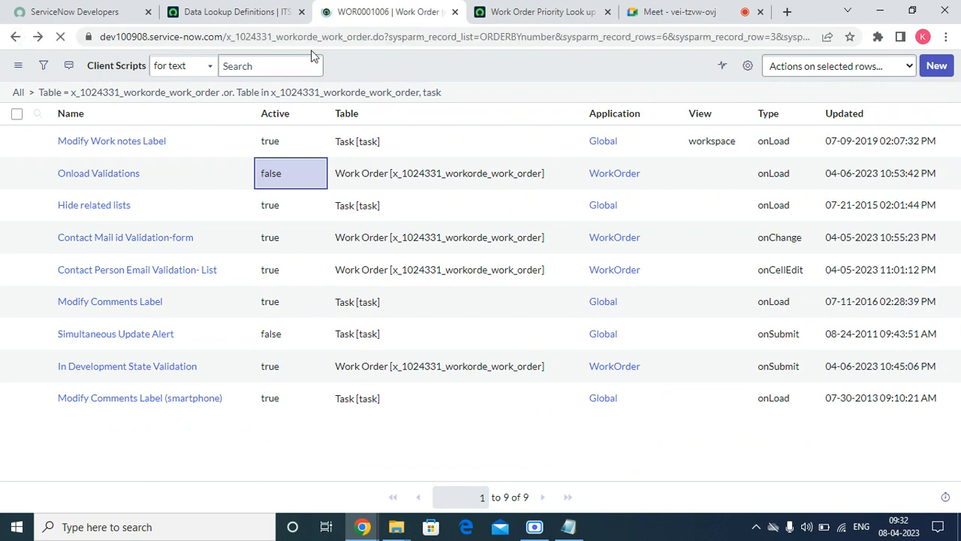
# Set request impact and request urgency to Low on the existing work order and save it to check the request priority.
pyautogui.hotkey('ctrl', 'Tab')
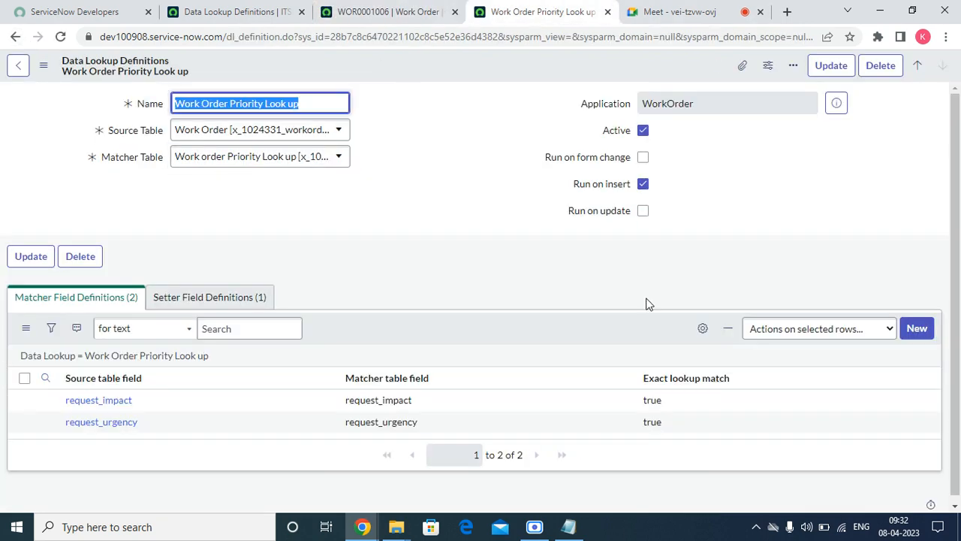
pyautogui.hotkey('ctrl', 'shift', 'Tab')
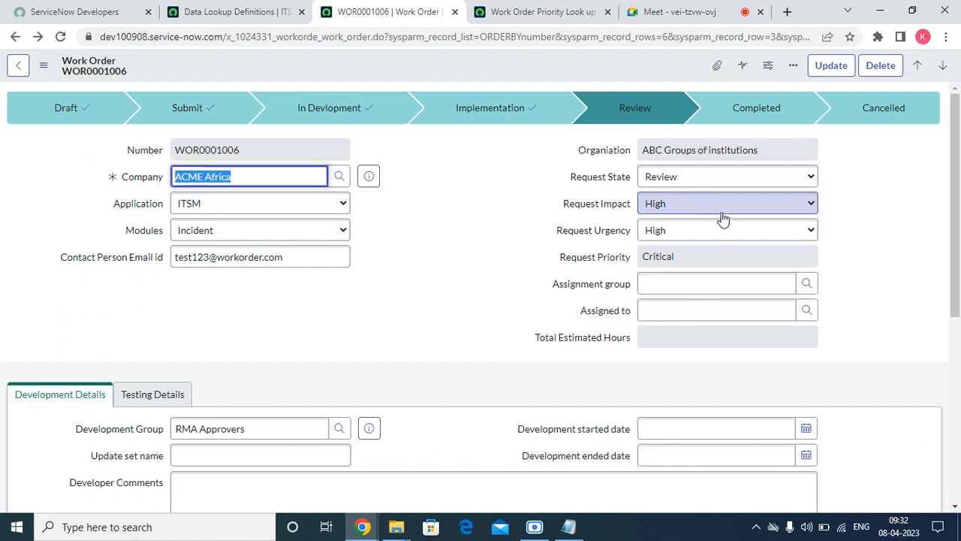
pyautogui.click(669, 202)
pyautogui.click(661, 259)
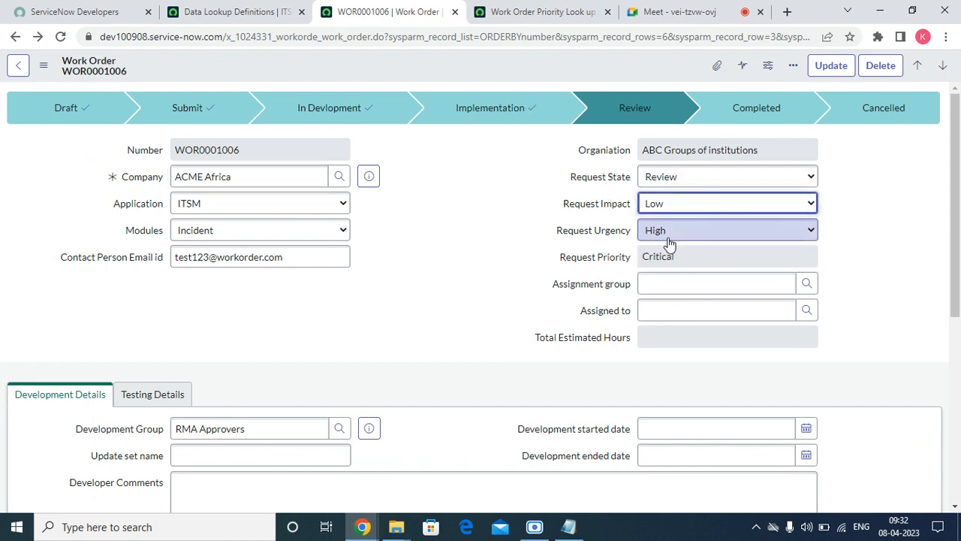
pyautogui.click(669, 242)
pyautogui.click(665, 286)
pyautogui.click(444, 268)
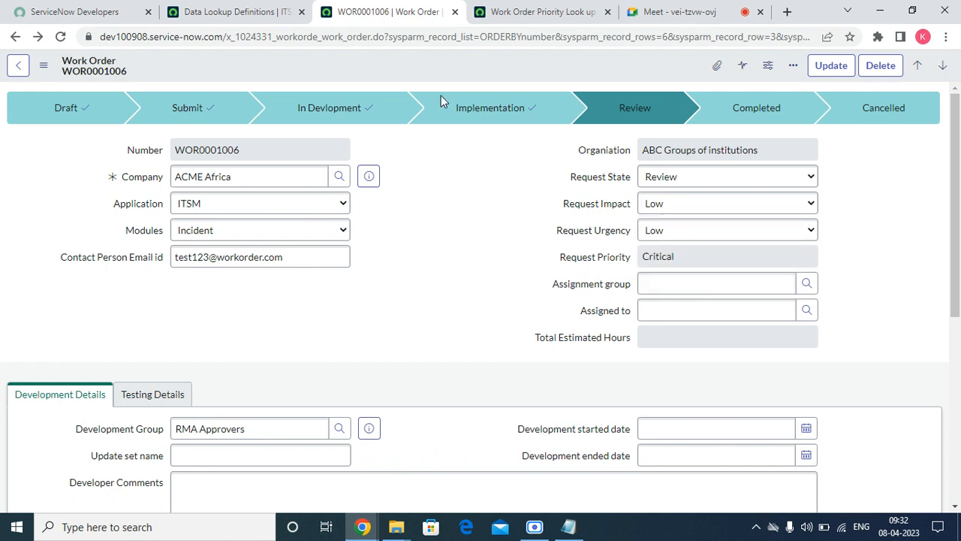
pyautogui.rightClick(437, 65)
pyautogui.click(458, 67)
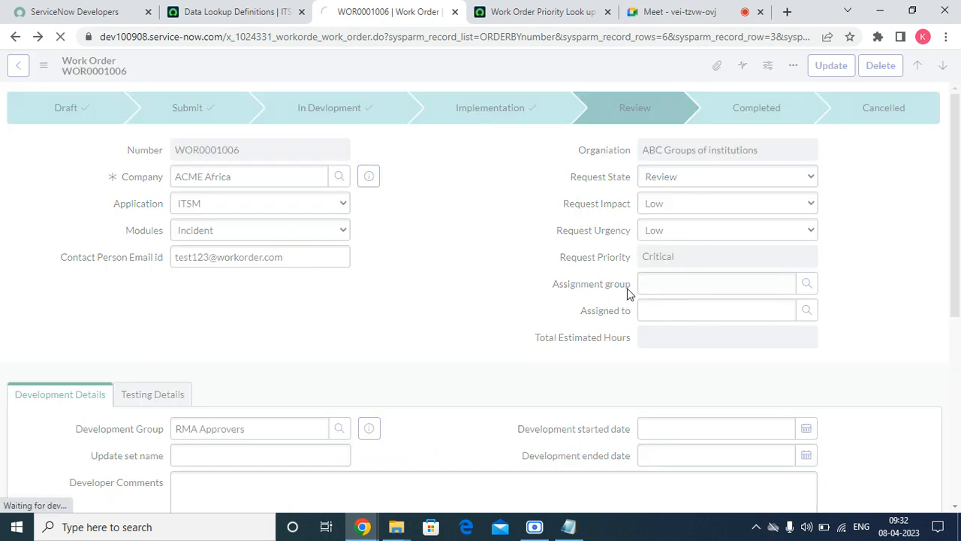
pyautogui.click(681, 261)
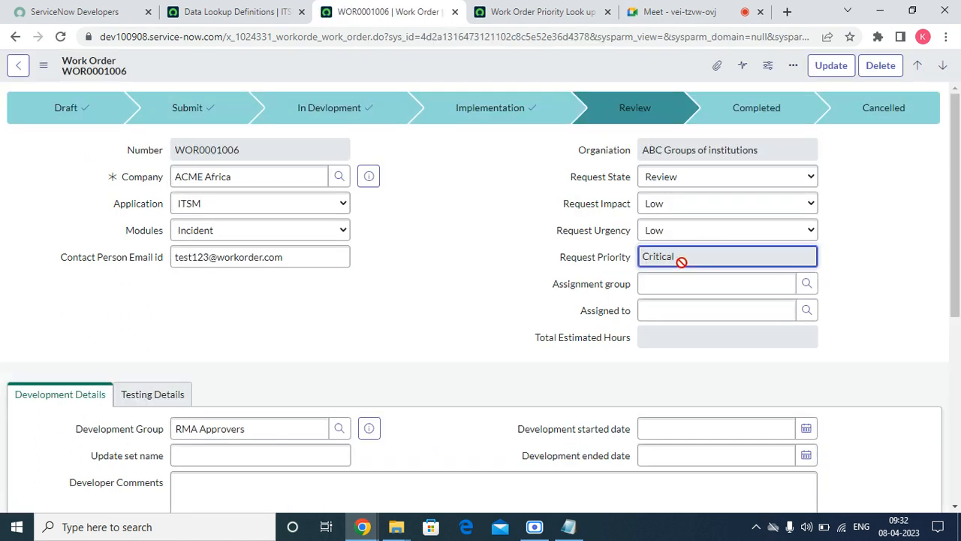
# Clear Run on insert in the Work Order Priority Look up definition and start a new record from the Work Orders list.
pyautogui.click(537, 12)
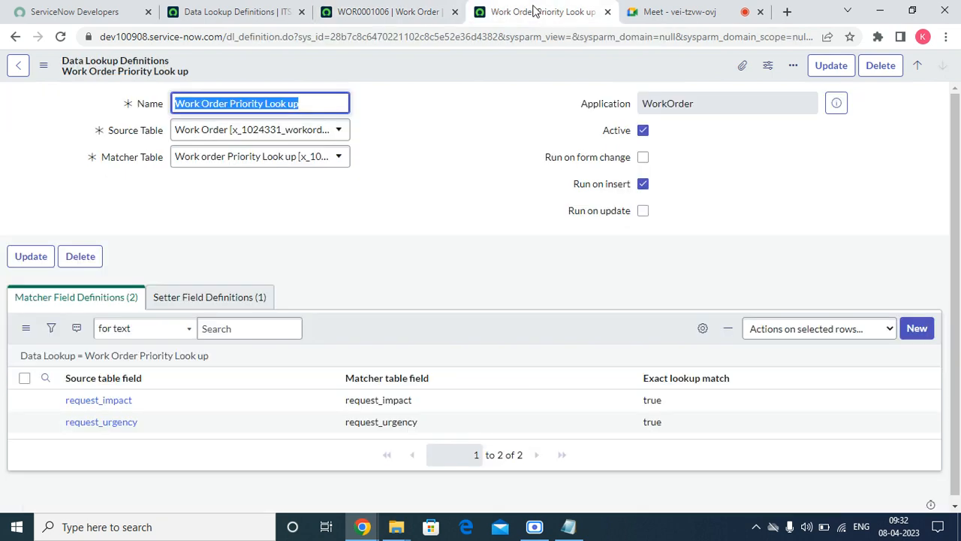
pyautogui.click(643, 184)
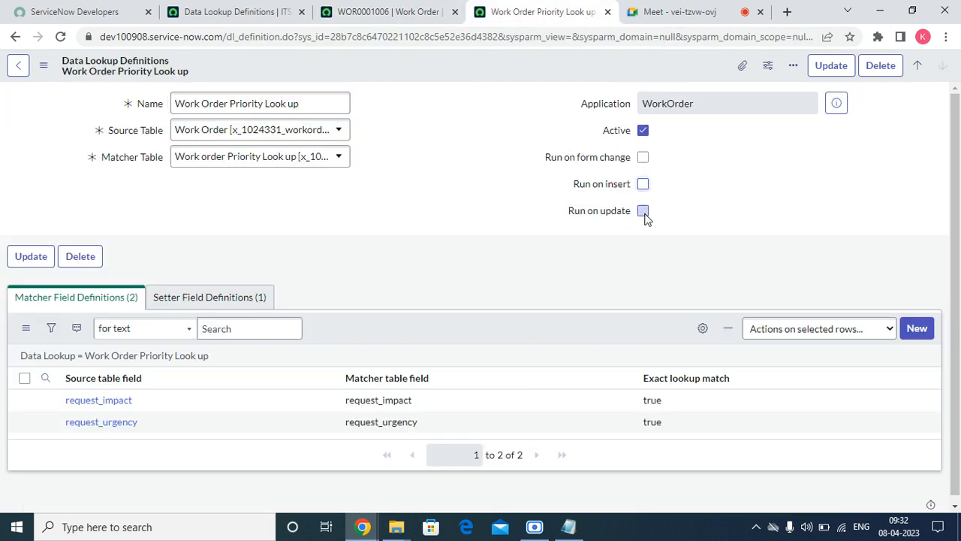
pyautogui.click(206, 11)
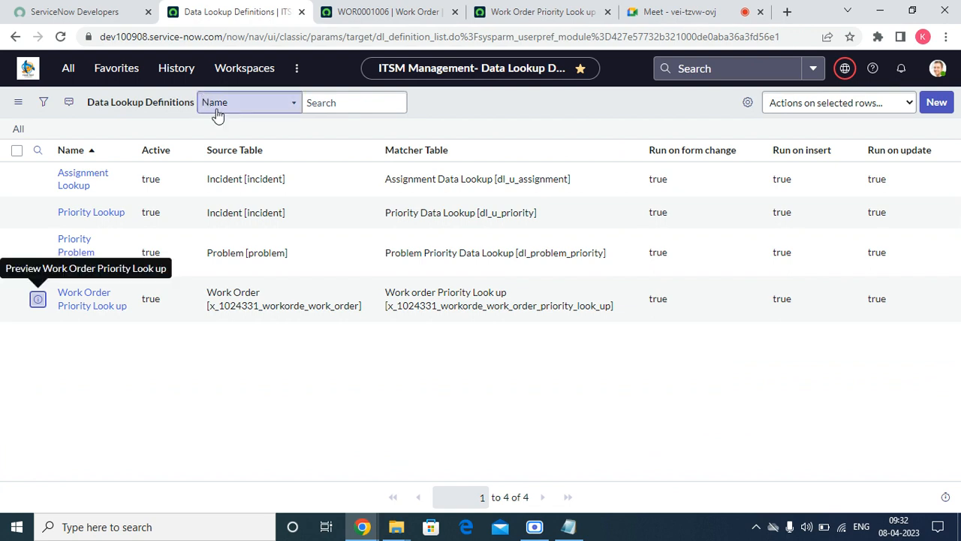
pyautogui.click(124, 69)
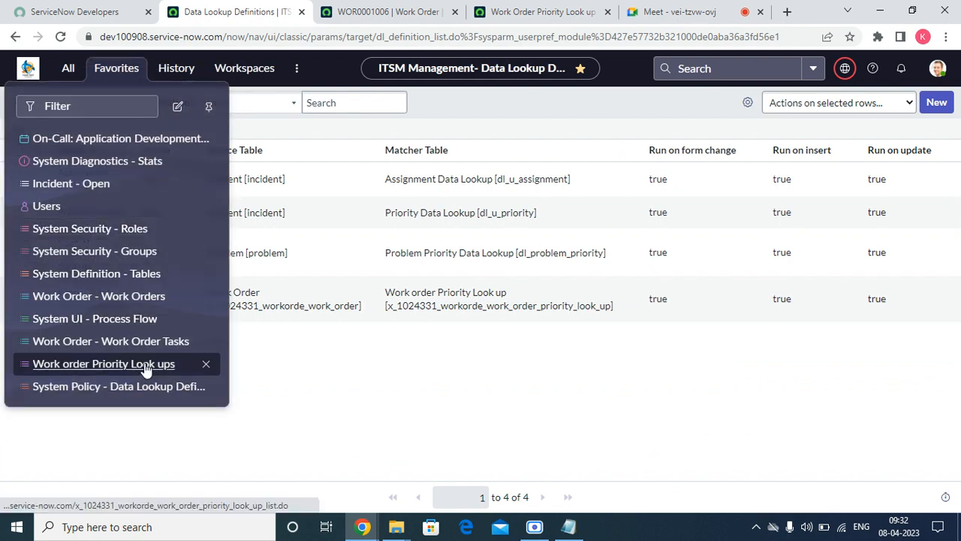
pyautogui.click(132, 299)
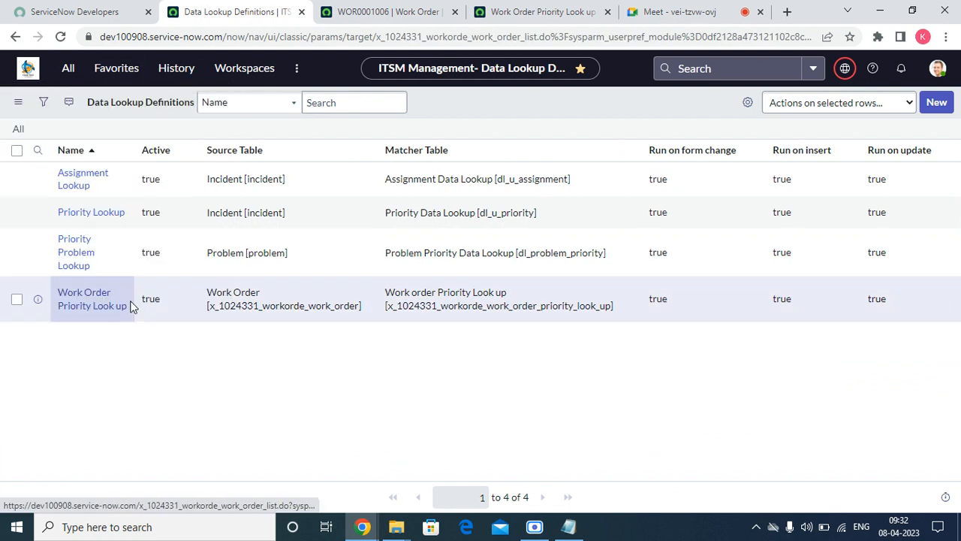
pyautogui.click(930, 107)
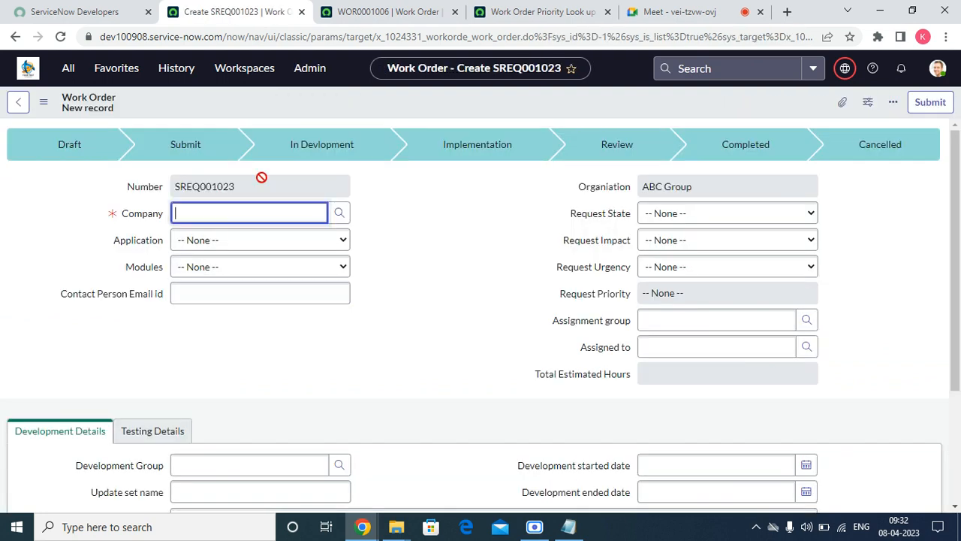
# Set company to ACME Africa and request impact and urgency to High, and save the new work order.
pyautogui.click(237, 215)
pyautogui.click(242, 249)
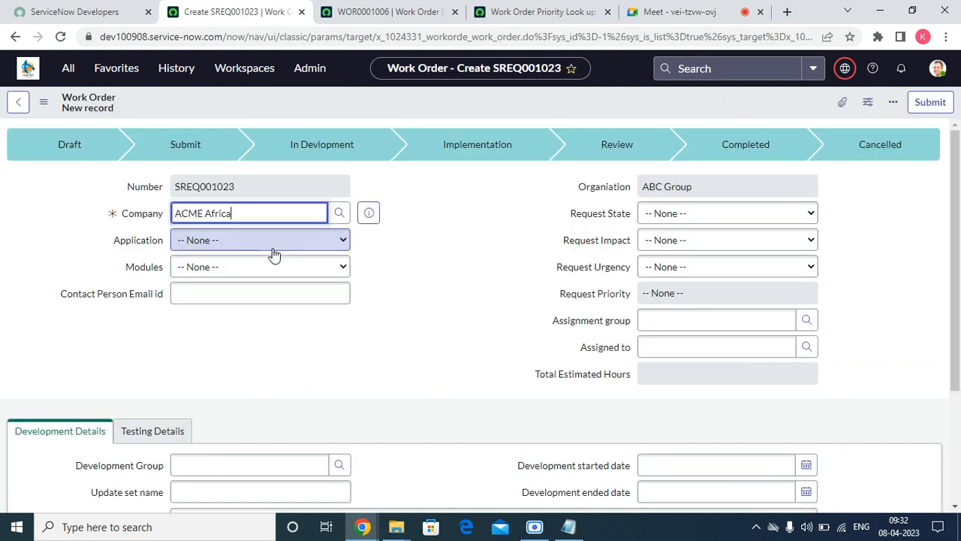
pyautogui.click(689, 242)
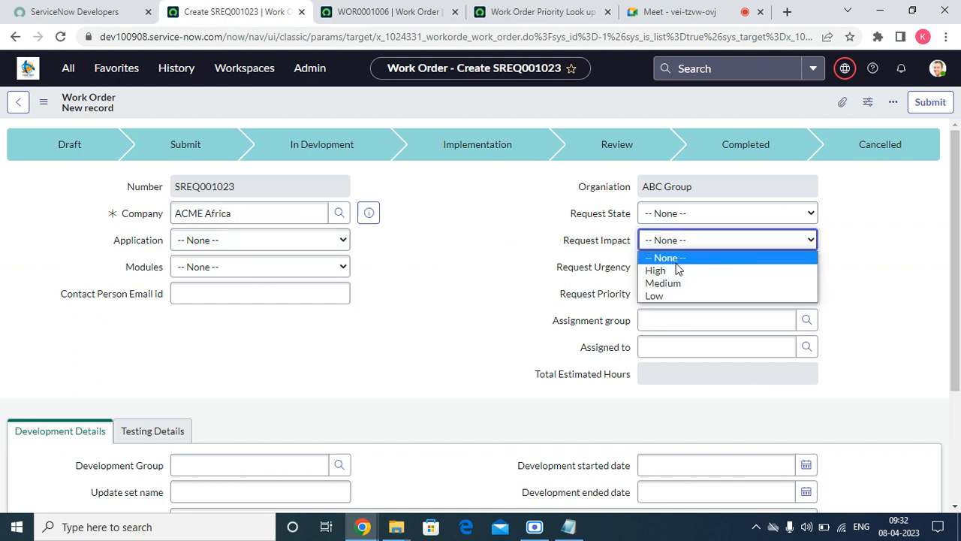
pyautogui.click(671, 272)
pyautogui.click(671, 270)
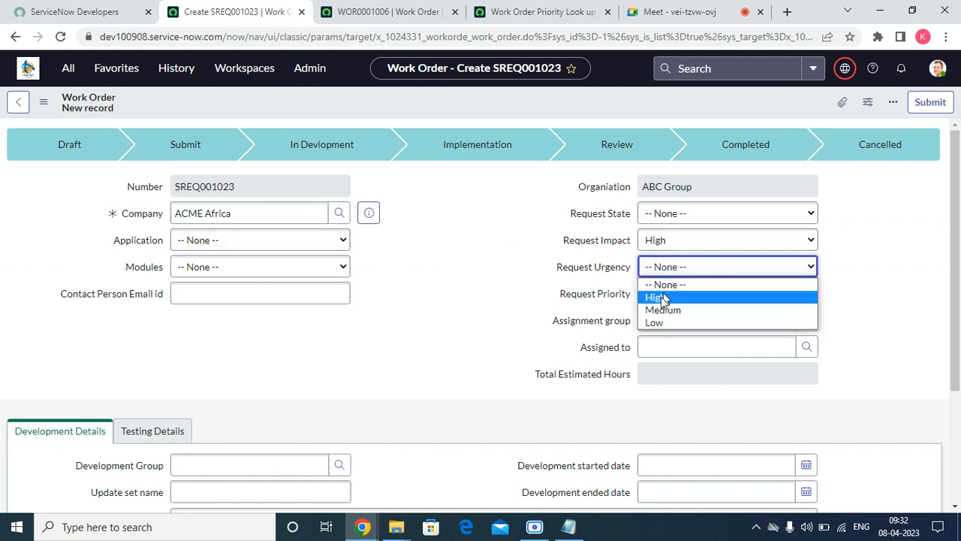
pyautogui.click(663, 299)
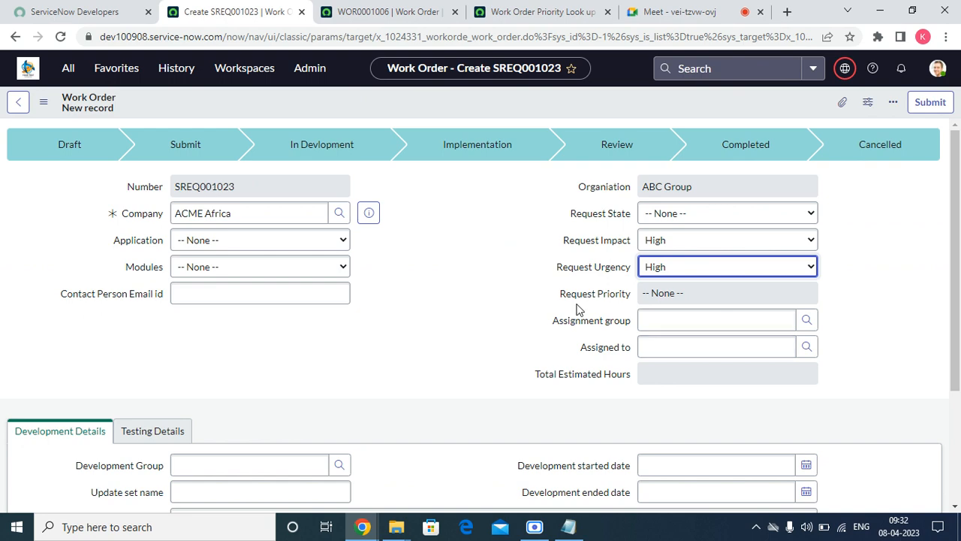
pyautogui.rightClick(402, 105)
pyautogui.click(433, 113)
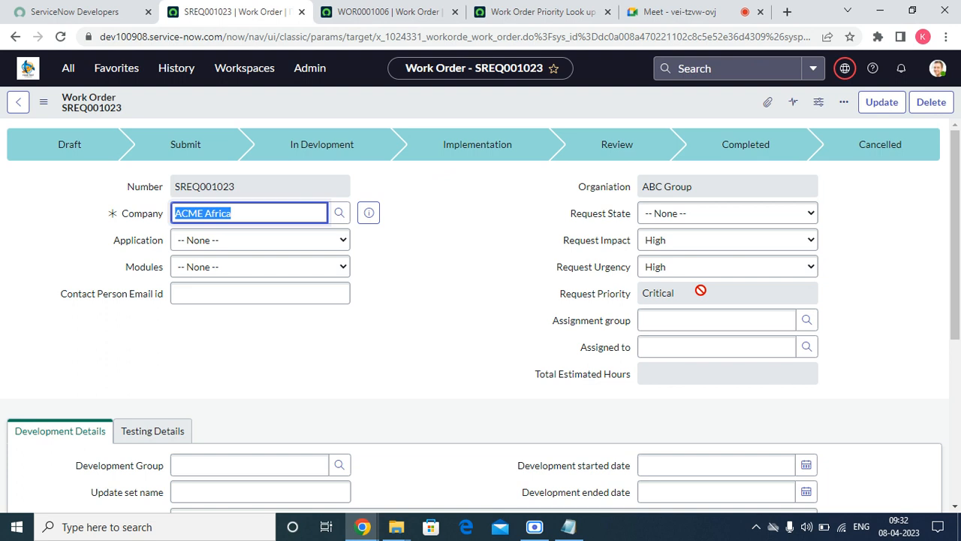
# Reload the Work Order Priority Look up definition, turn off Run on insert and turn on Run on update, and save it.
pyautogui.click(525, 12)
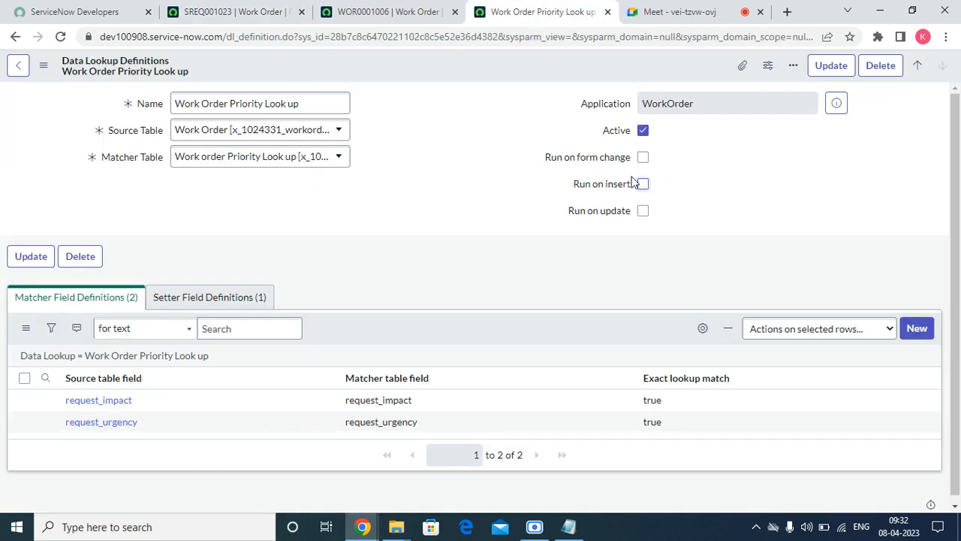
pyautogui.rightClick(534, 64)
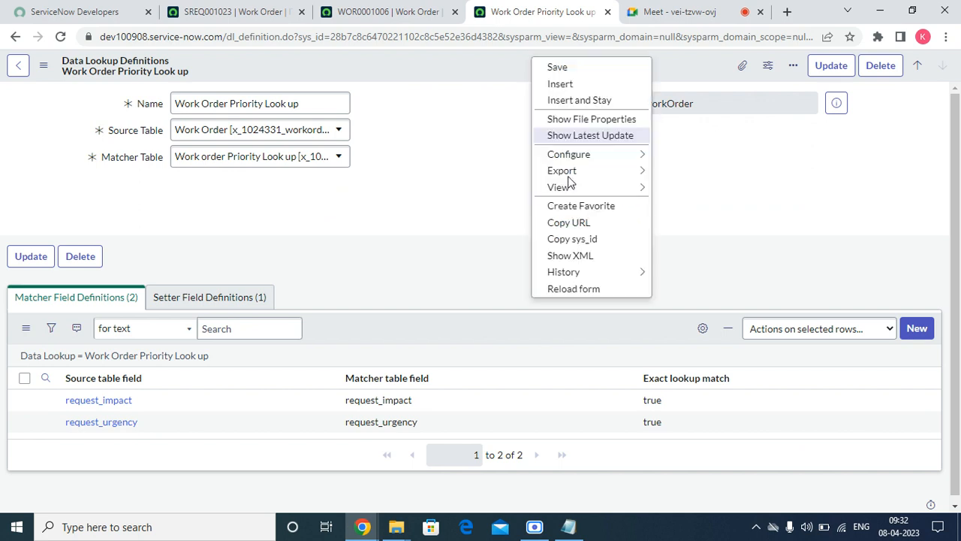
pyautogui.click(579, 289)
pyautogui.click(550, 116)
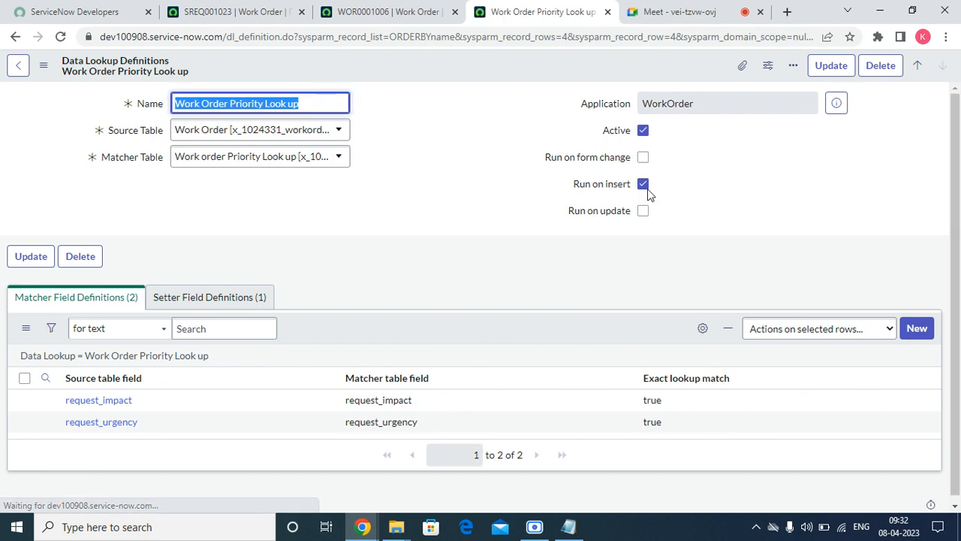
pyautogui.click(643, 184)
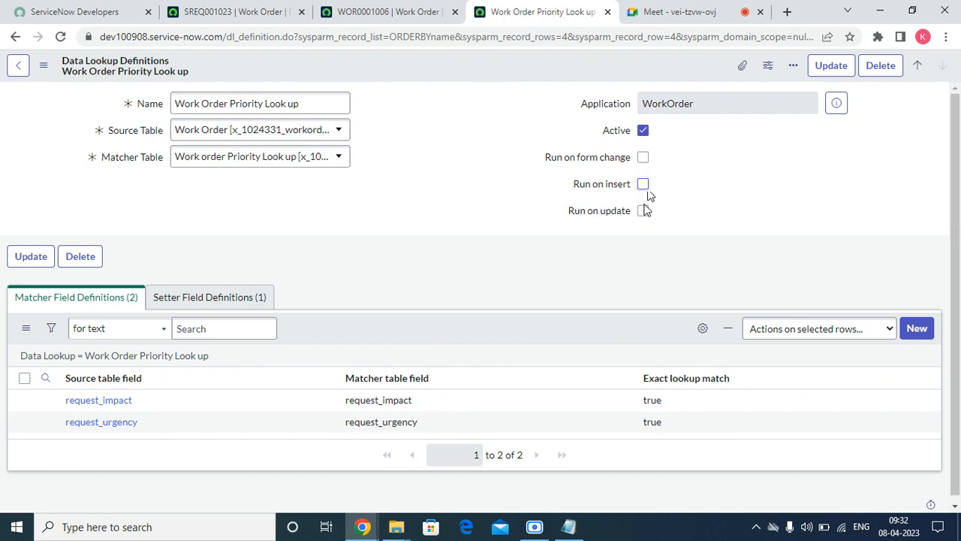
pyautogui.click(643, 210)
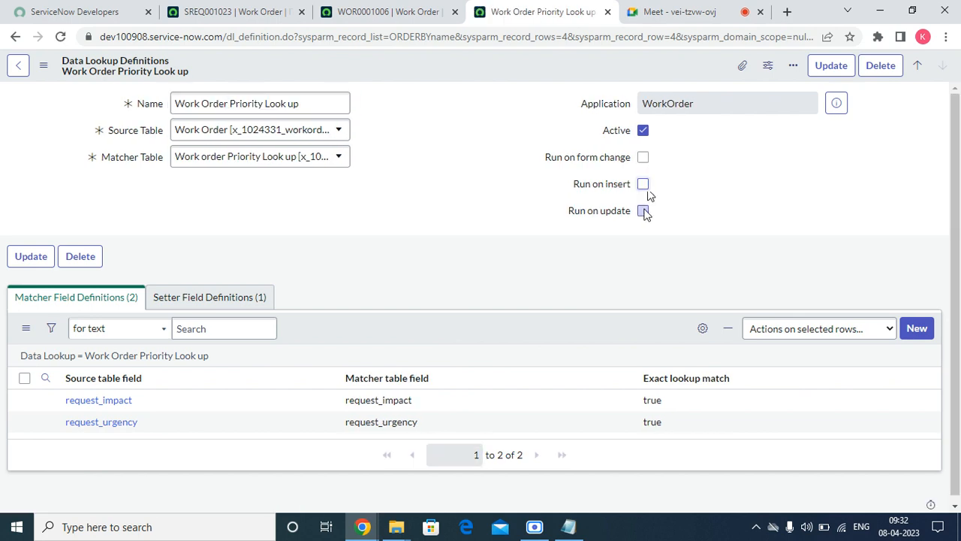
pyautogui.rightClick(483, 72)
pyautogui.click(507, 80)
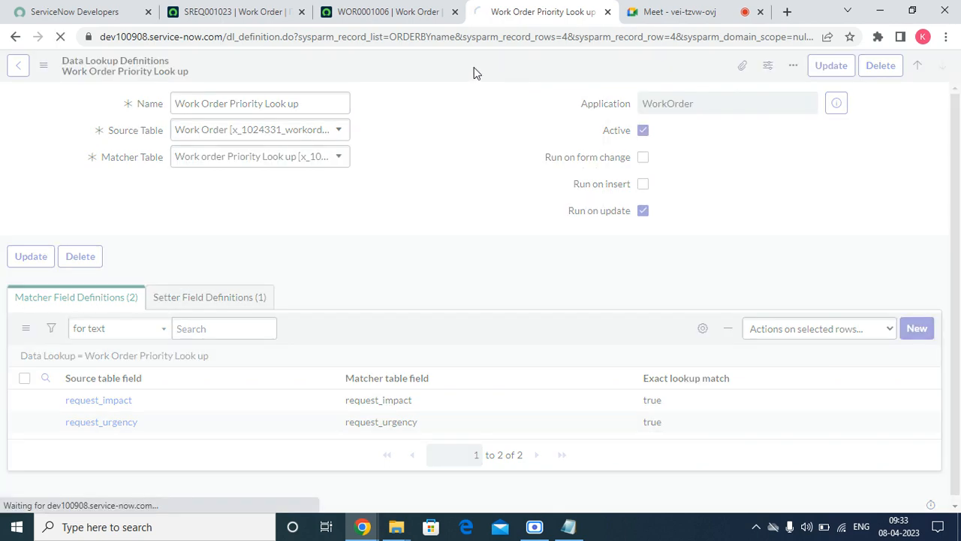
# Change the newly created work order's request urgency to Medium and request impact to Low, and save it to test the update lookup.
pyautogui.click(197, 13)
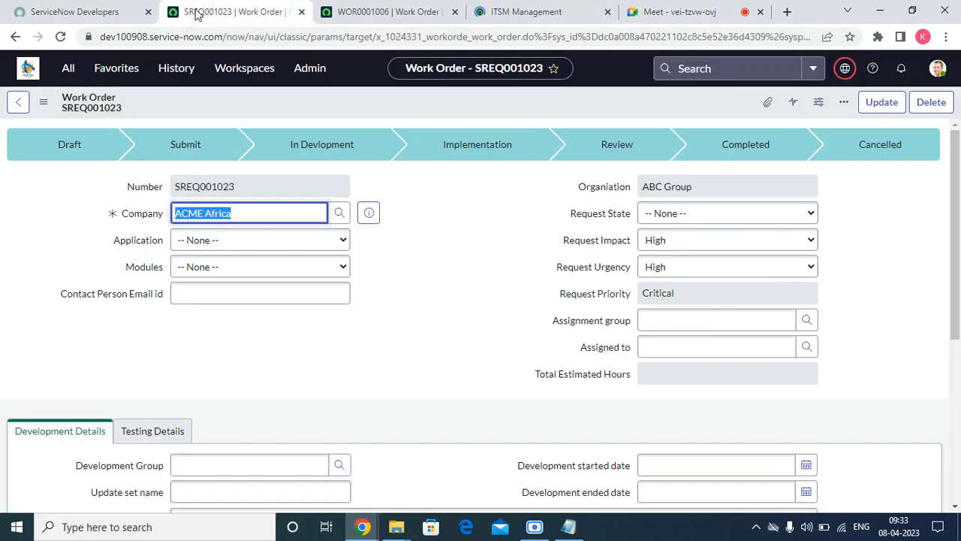
pyautogui.click(692, 272)
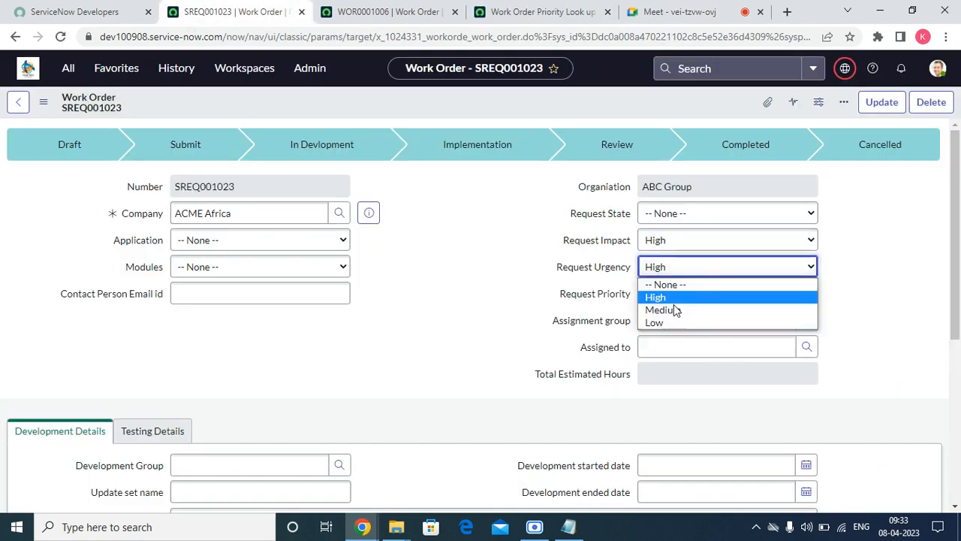
pyautogui.click(678, 309)
pyautogui.click(681, 241)
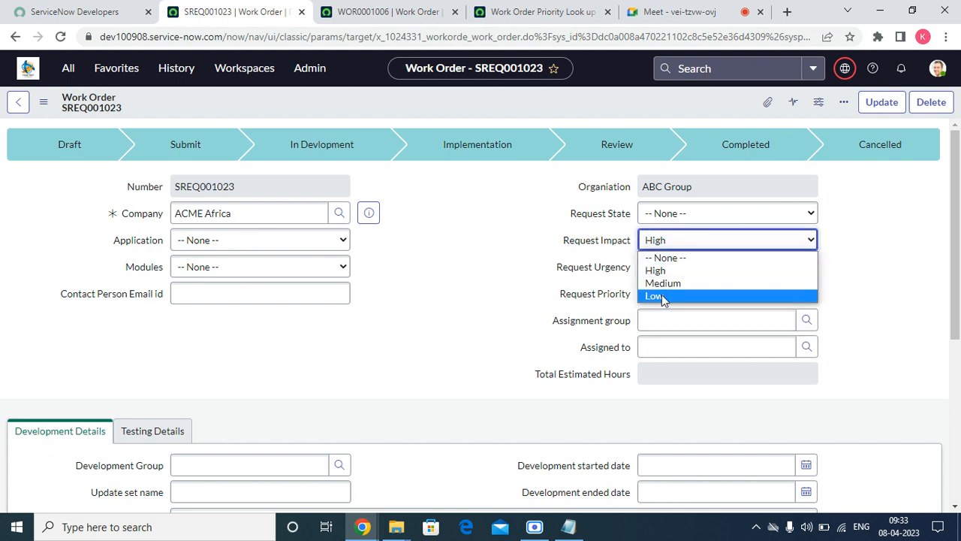
pyautogui.click(663, 296)
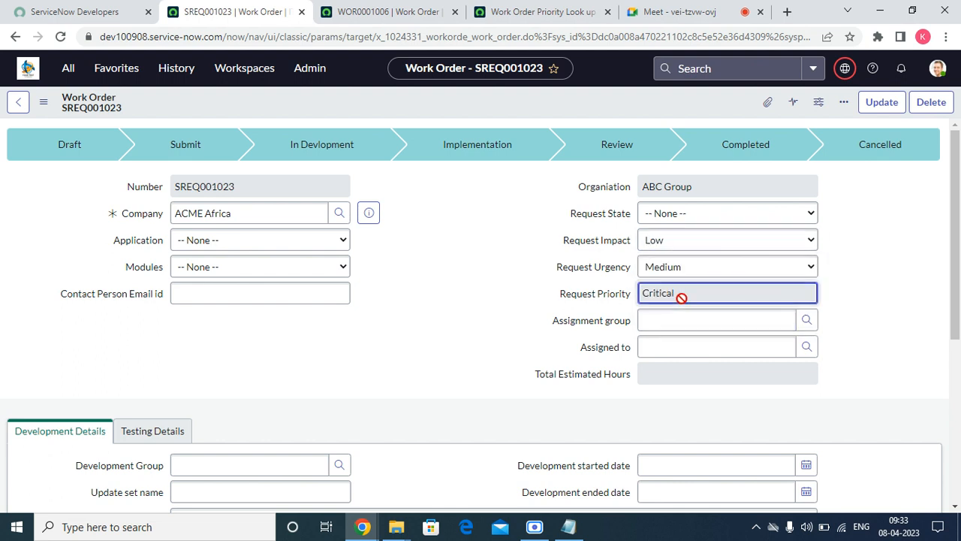
pyautogui.rightClick(456, 105)
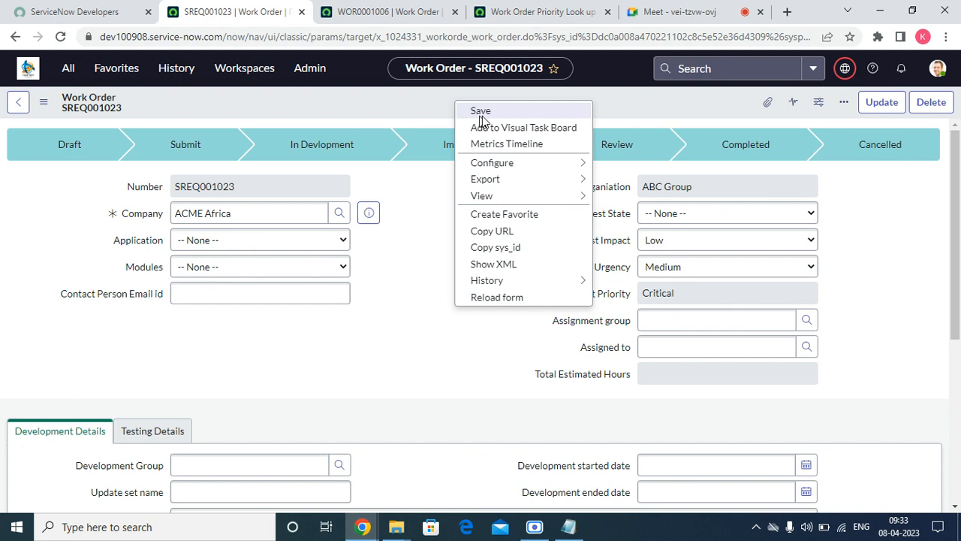
pyautogui.click(482, 114)
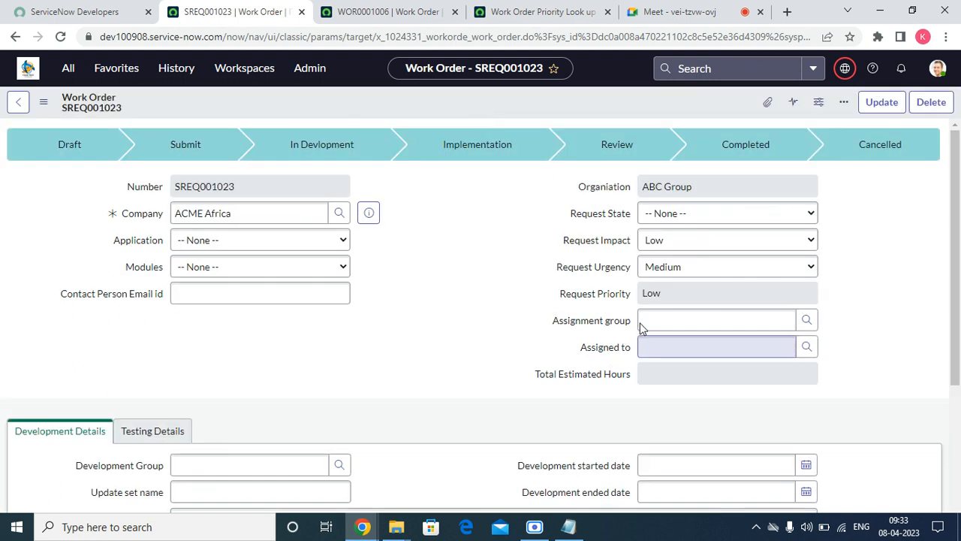
# Start another new record from the Work Orders list with ACME Africa as the company.
pyautogui.click(105, 79)
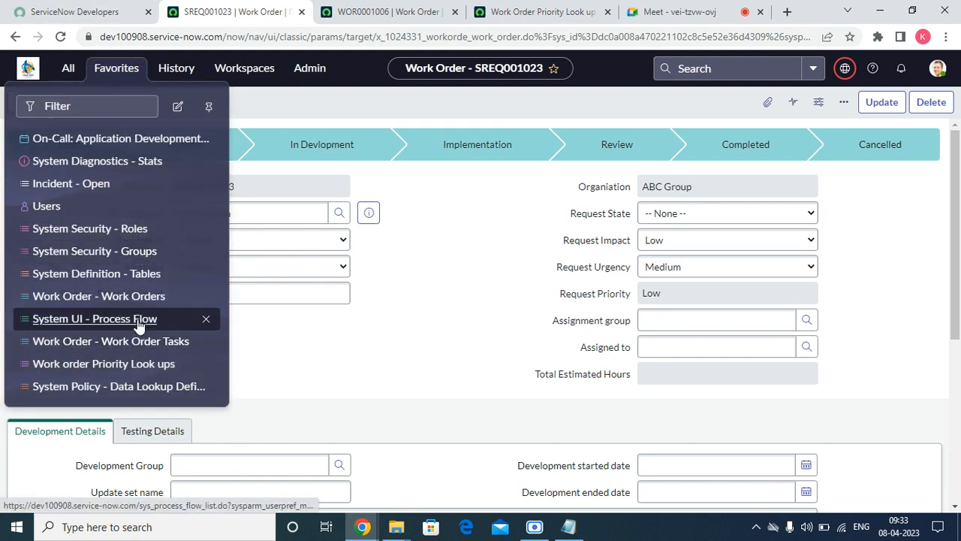
pyautogui.click(137, 298)
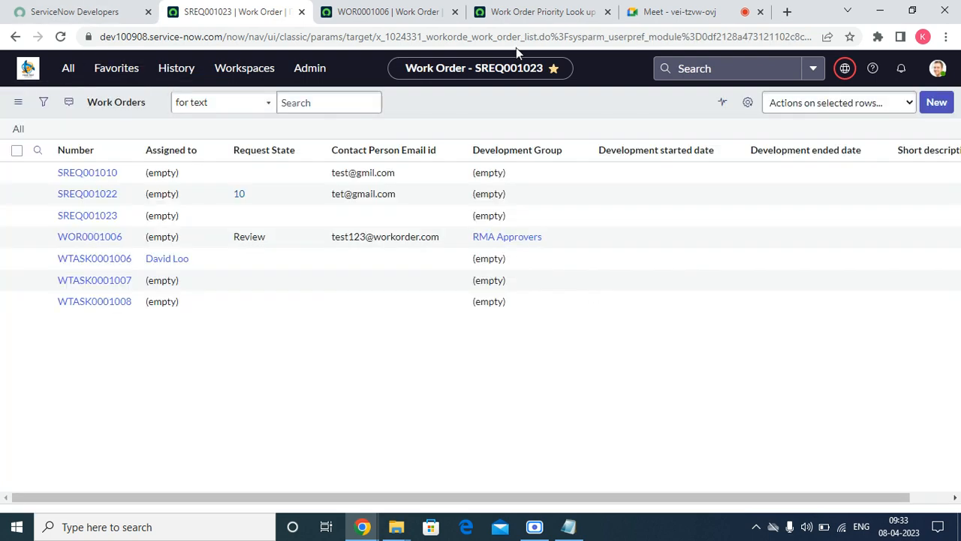
pyautogui.click(931, 105)
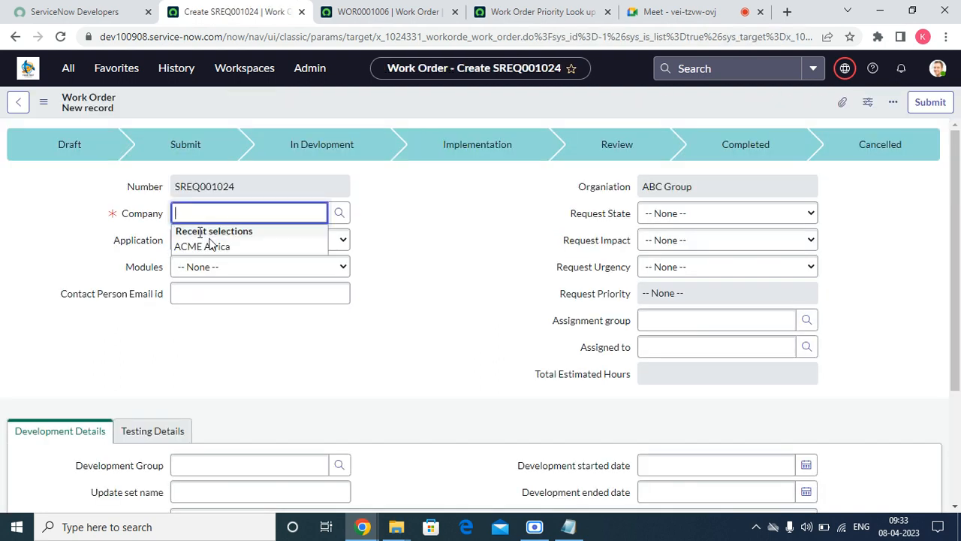
pyautogui.click(214, 245)
# Set the new work order's request state to Draft, impact to High and urgency to Medium, save it, and save again to test the update lookup.
pyautogui.click(709, 216)
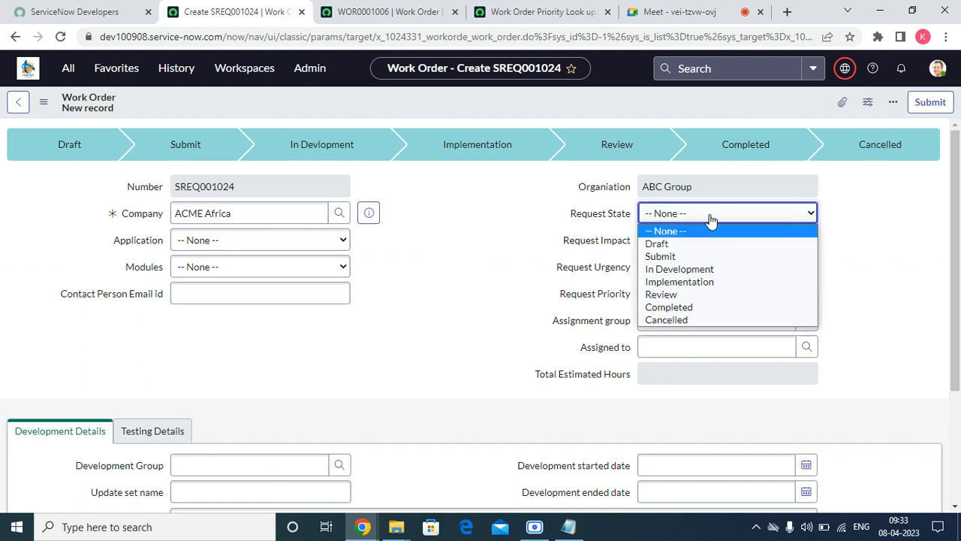
pyautogui.click(694, 244)
pyautogui.click(690, 240)
pyautogui.click(661, 269)
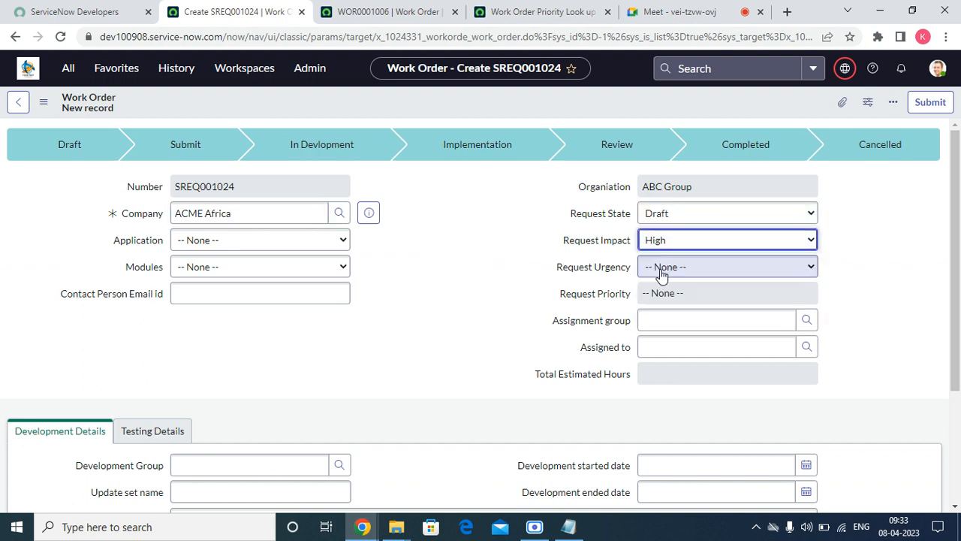
pyautogui.click(664, 266)
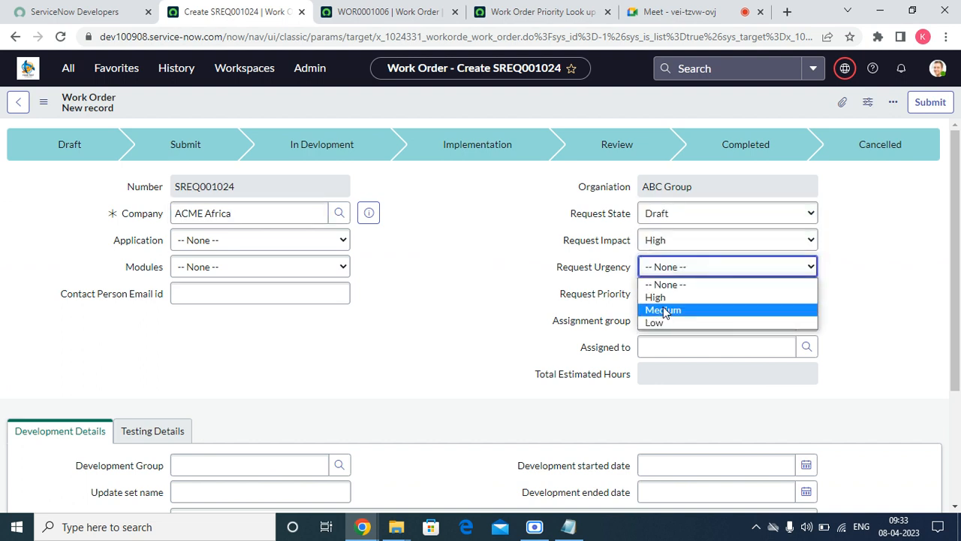
pyautogui.click(663, 307)
pyautogui.click(423, 296)
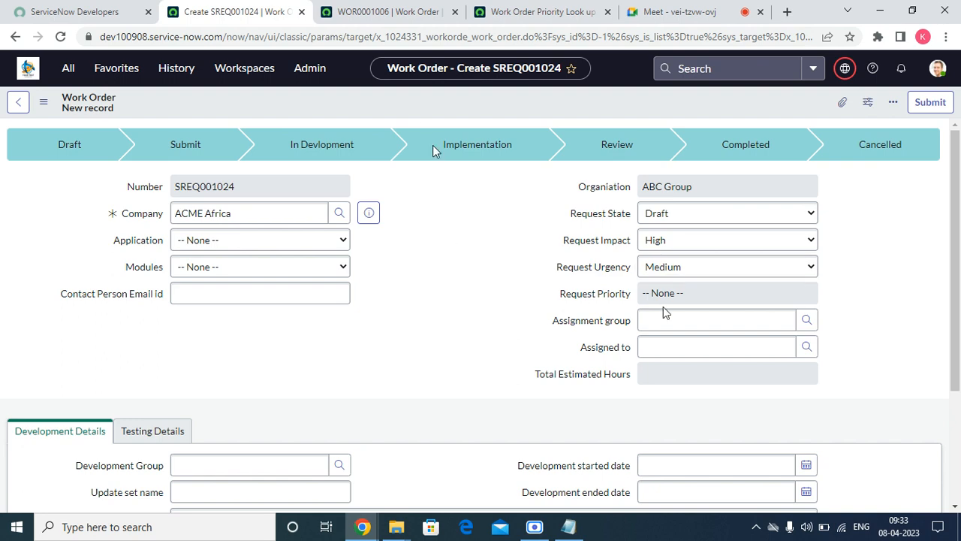
pyautogui.rightClick(421, 100)
pyautogui.click(433, 103)
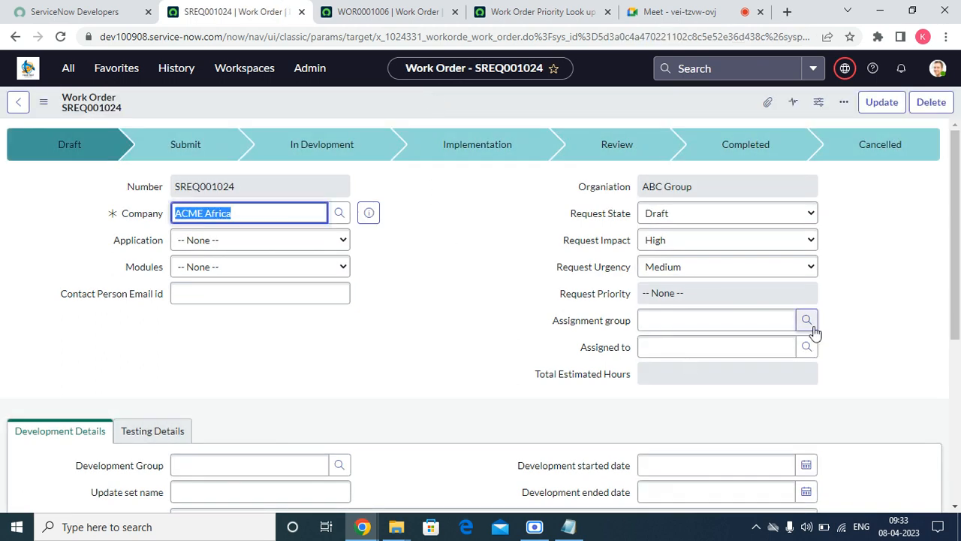
pyautogui.rightClick(458, 99)
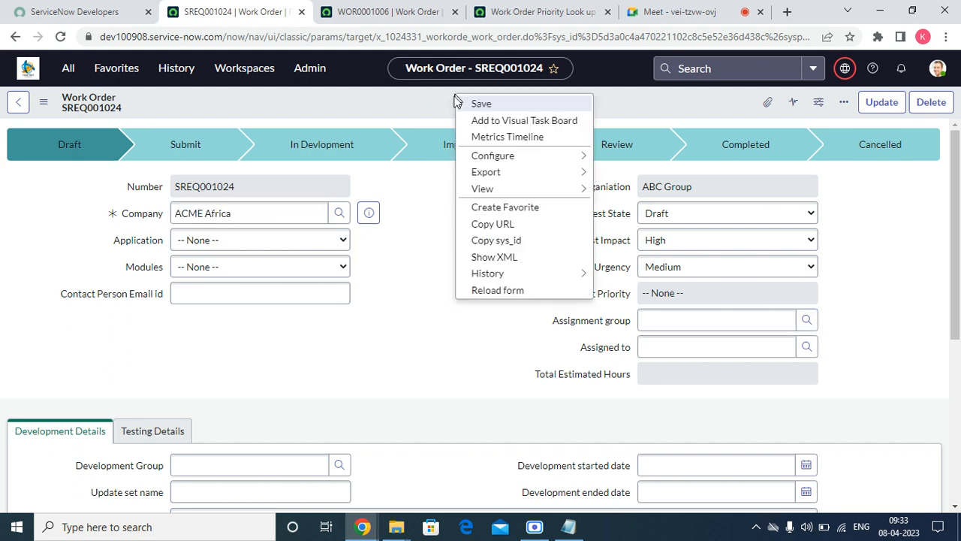
pyautogui.click(477, 103)
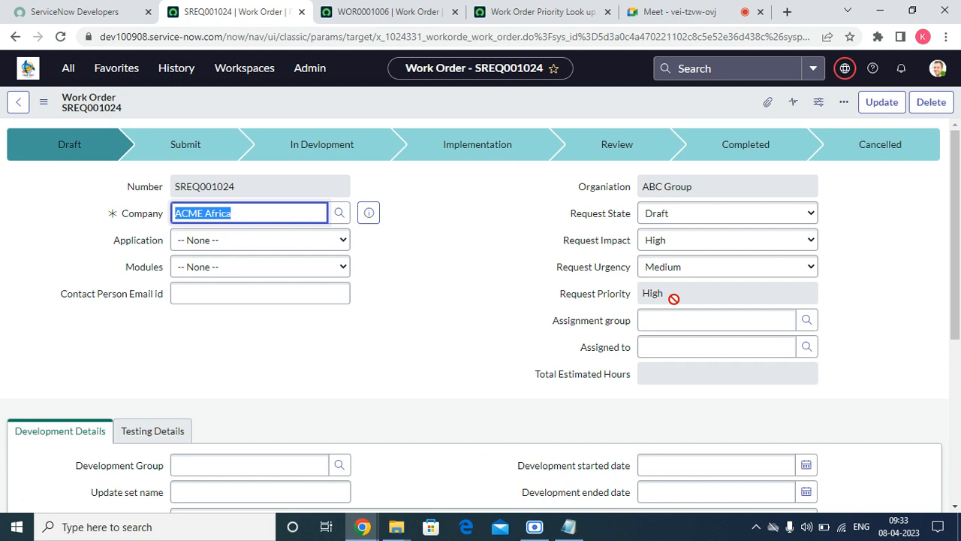
# Turn on Run on insert and Run on form change in the Work Order Priority Look up definition, save it, and show its setter field definitions.
pyautogui.click(553, 12)
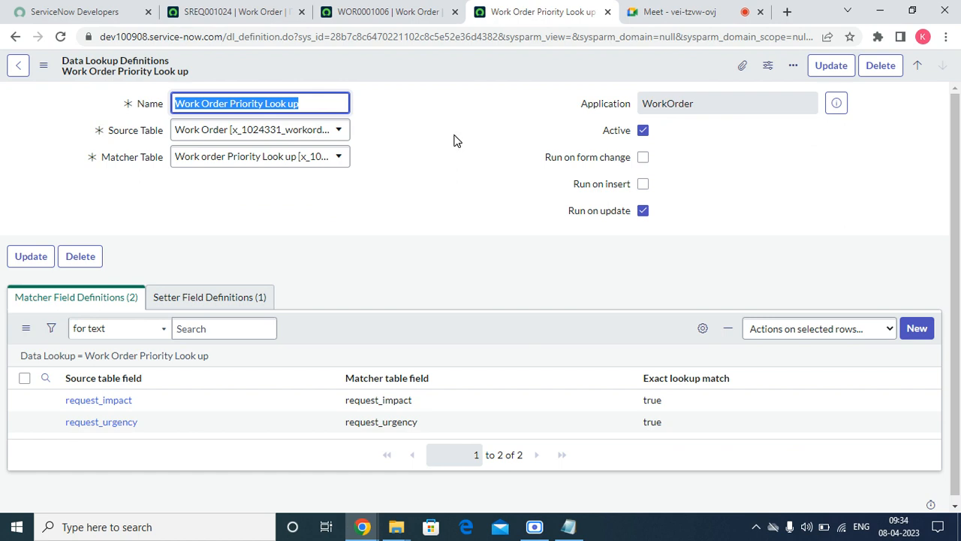
pyautogui.click(643, 184)
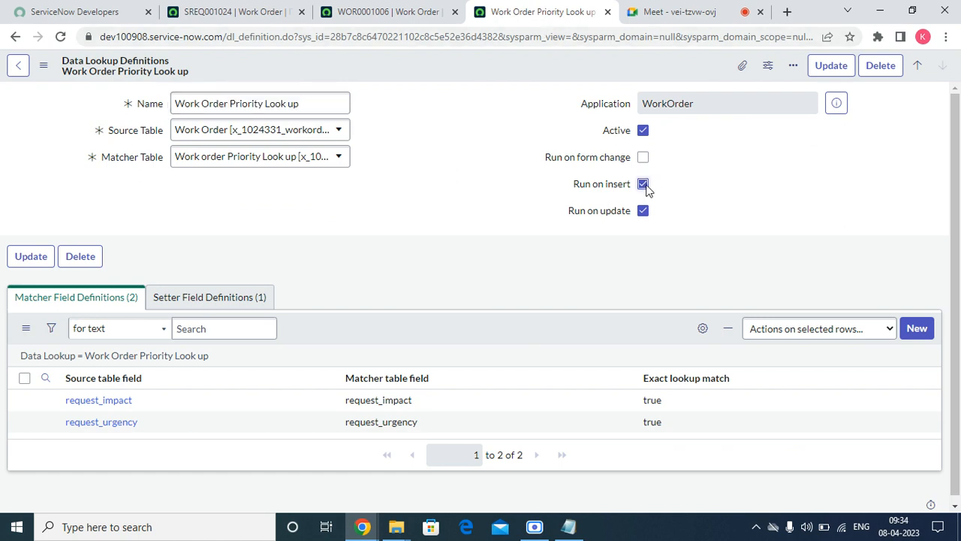
pyautogui.click(643, 158)
pyautogui.moveTo(538, 162); pyautogui.dragTo(641, 157)
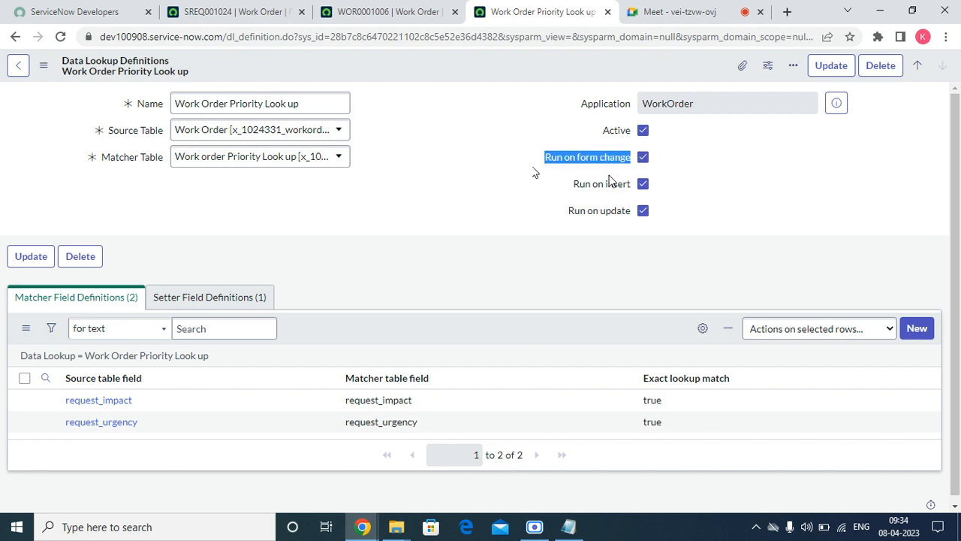
pyautogui.moveTo(571, 189); pyautogui.dragTo(636, 183)
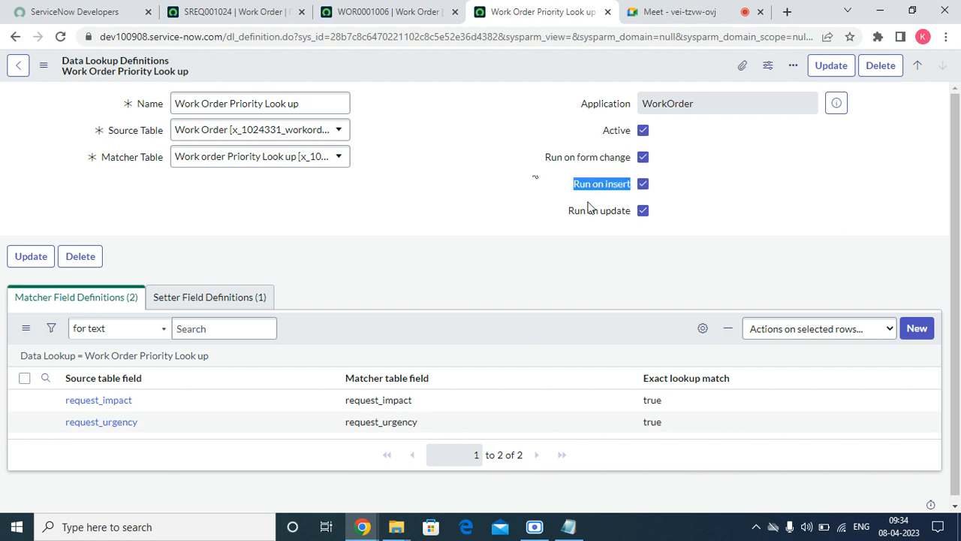
pyautogui.moveTo(565, 218); pyautogui.dragTo(638, 210)
pyautogui.rightClick(488, 65)
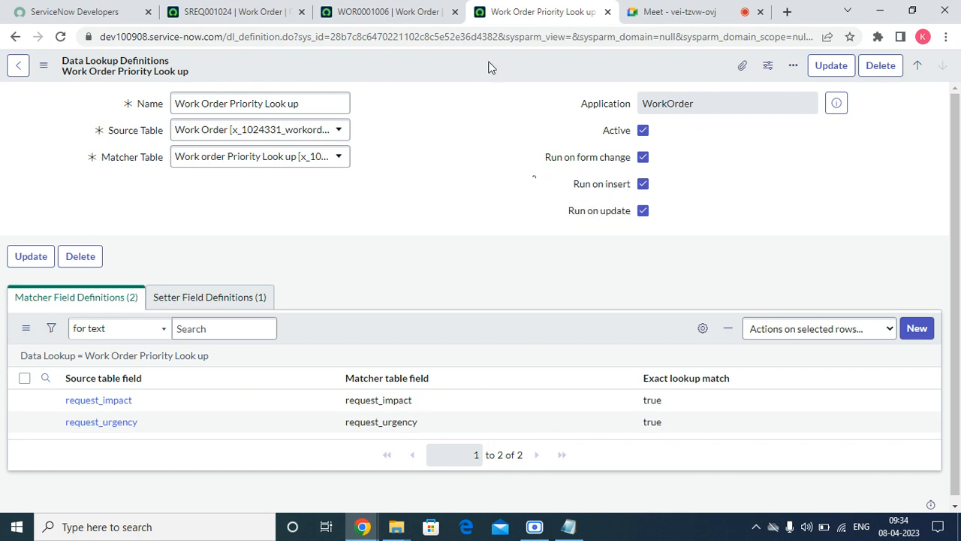
pyautogui.click(518, 72)
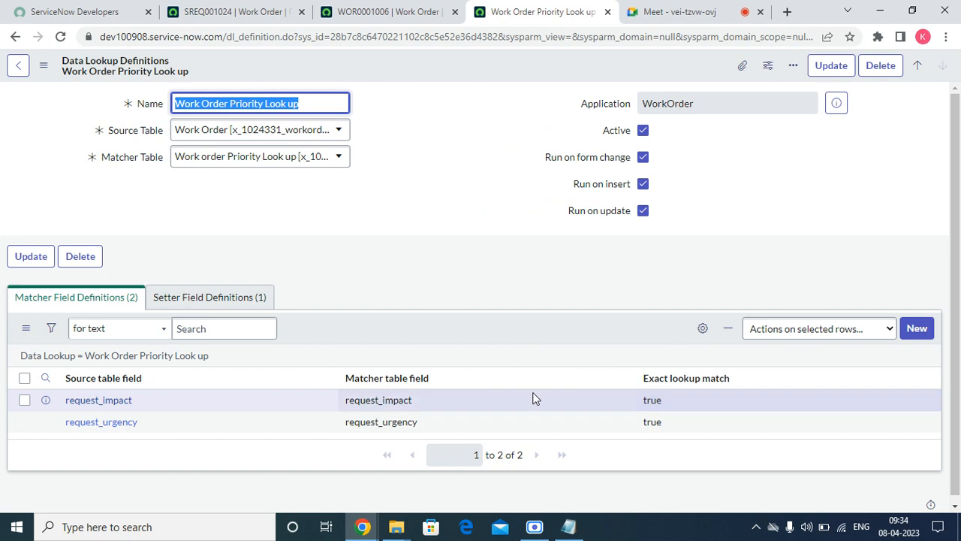
pyautogui.click(227, 305)
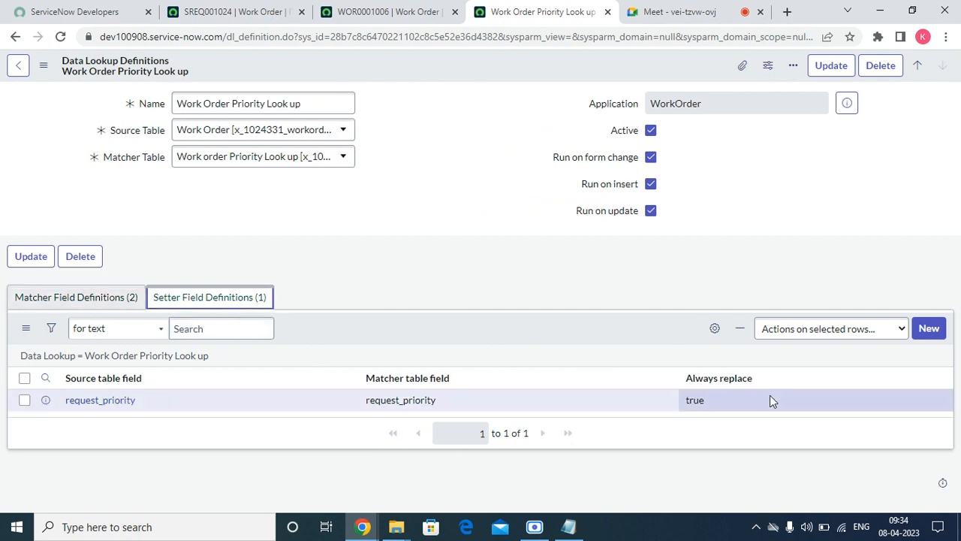
# Reload the existing work order in Review, set its request impact and request urgency to Medium, and save it.
pyautogui.click(367, 14)
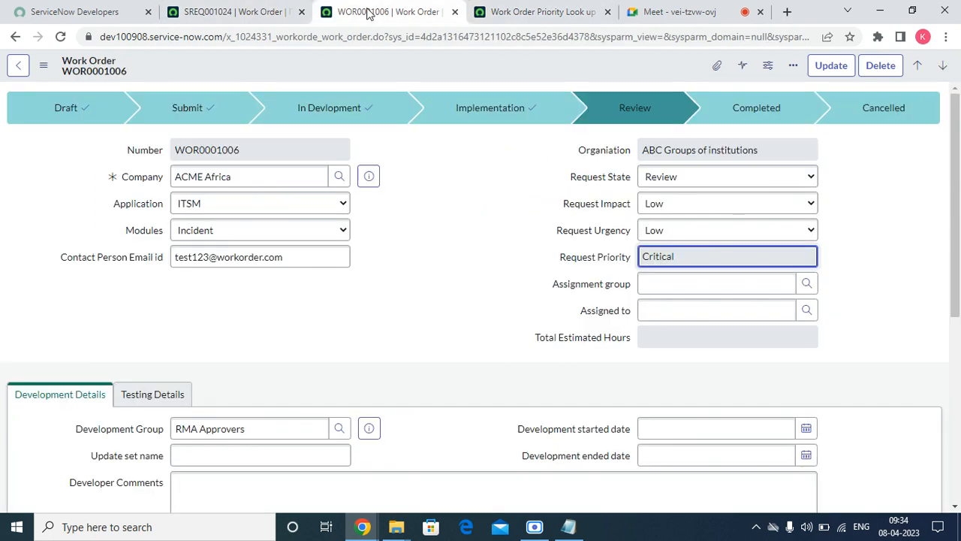
pyautogui.rightClick(495, 63)
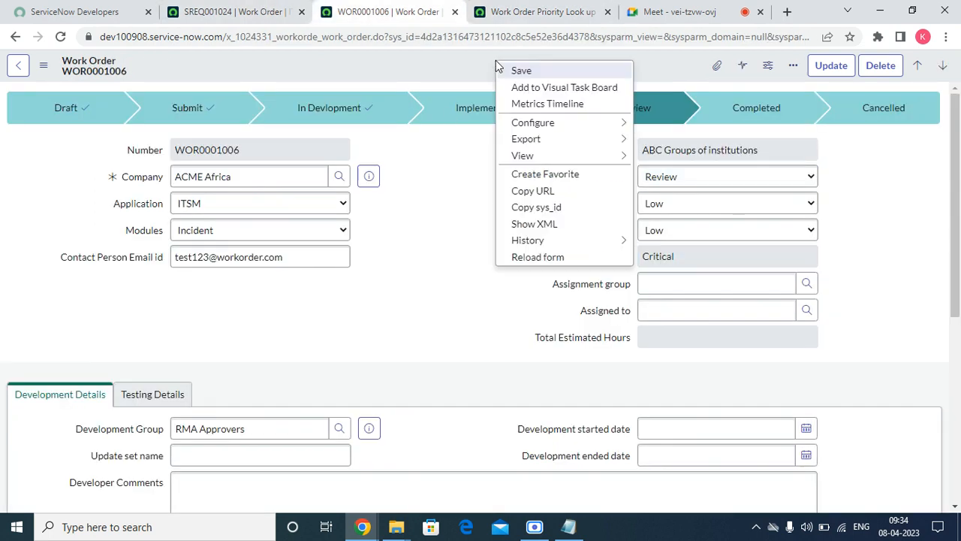
pyautogui.click(536, 257)
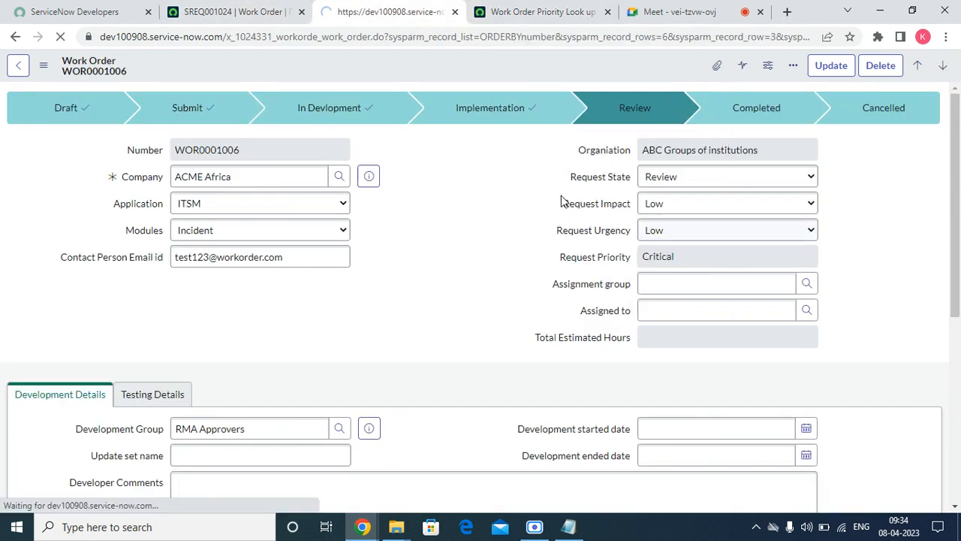
pyautogui.click(657, 205)
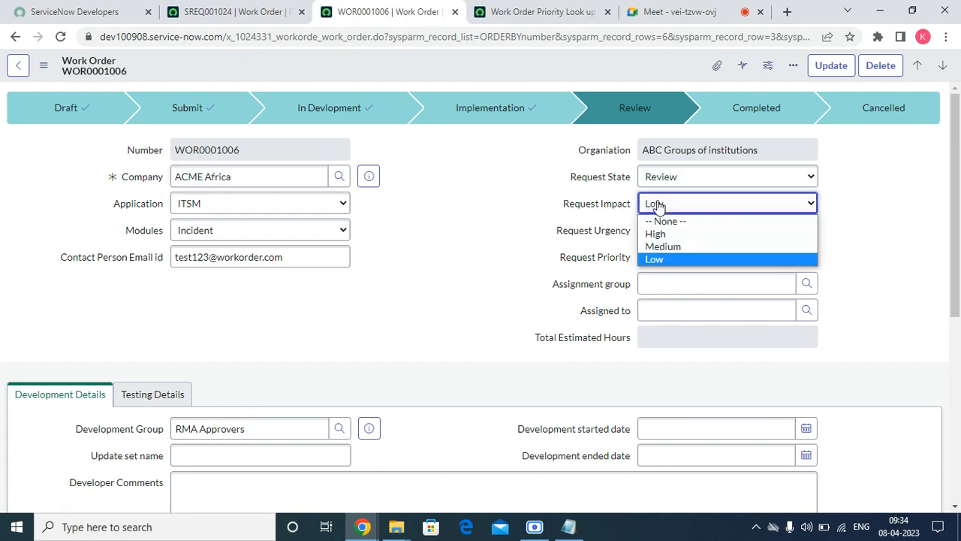
pyautogui.click(662, 246)
pyautogui.click(666, 233)
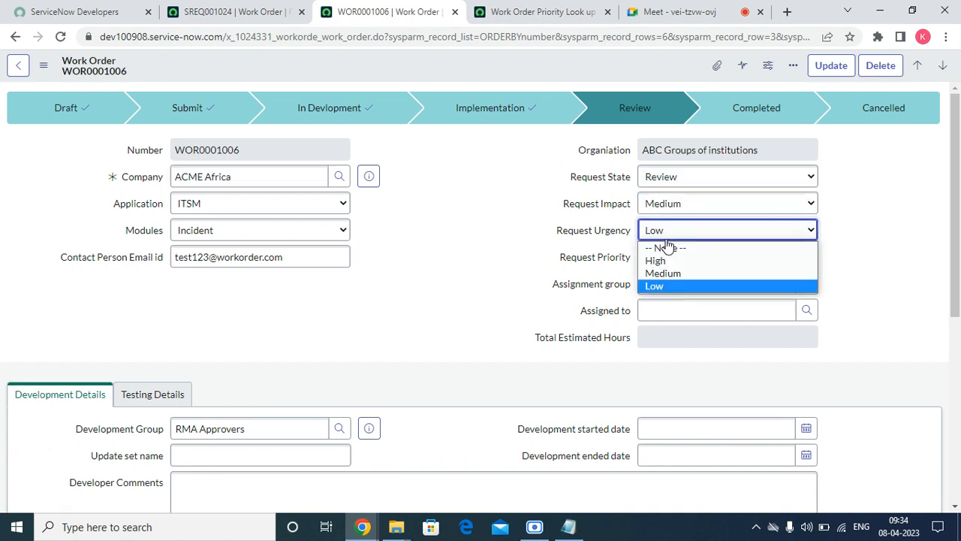
pyautogui.click(666, 275)
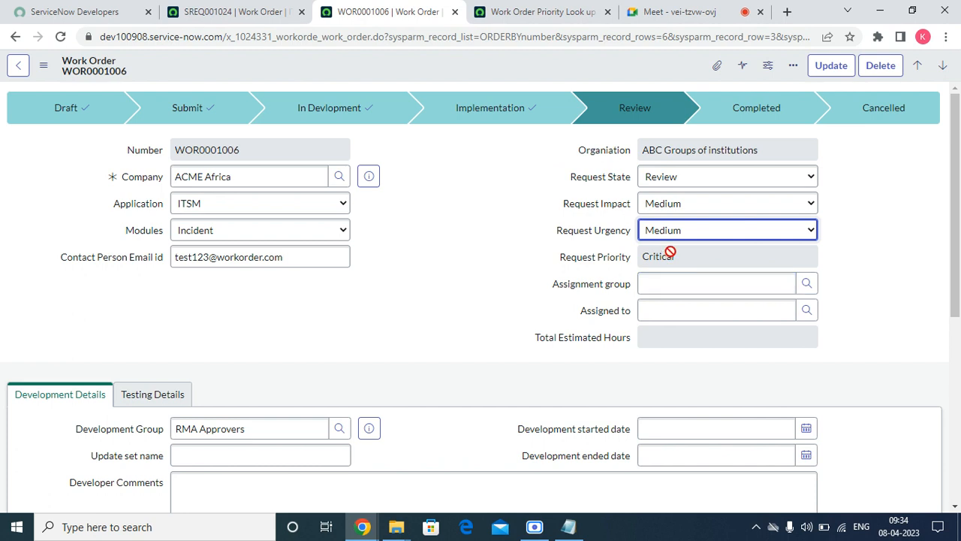
pyautogui.rightClick(513, 77)
pyautogui.click(518, 81)
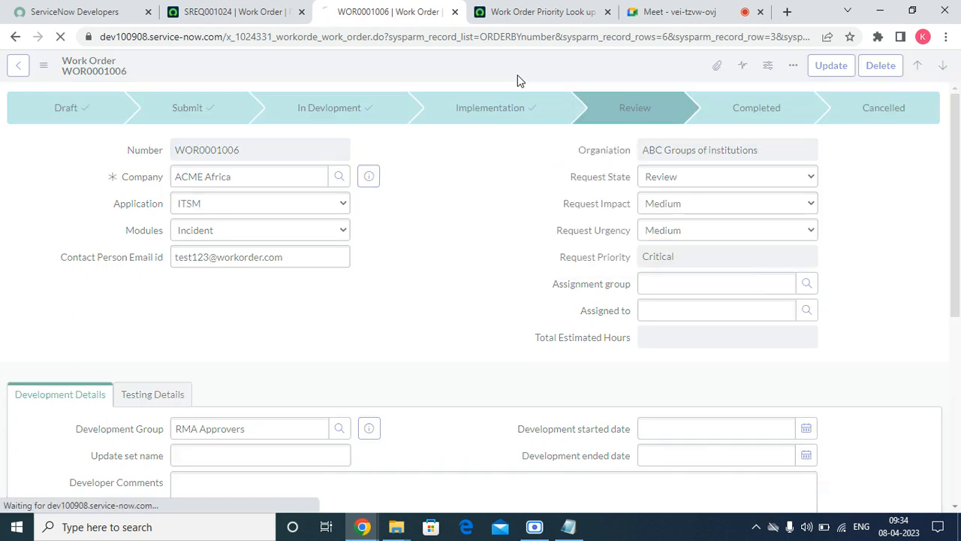
# Try the form-change lookup on the Review work order with request impact High and request urgency Medium.
pyautogui.click(664, 207)
pyautogui.click(668, 232)
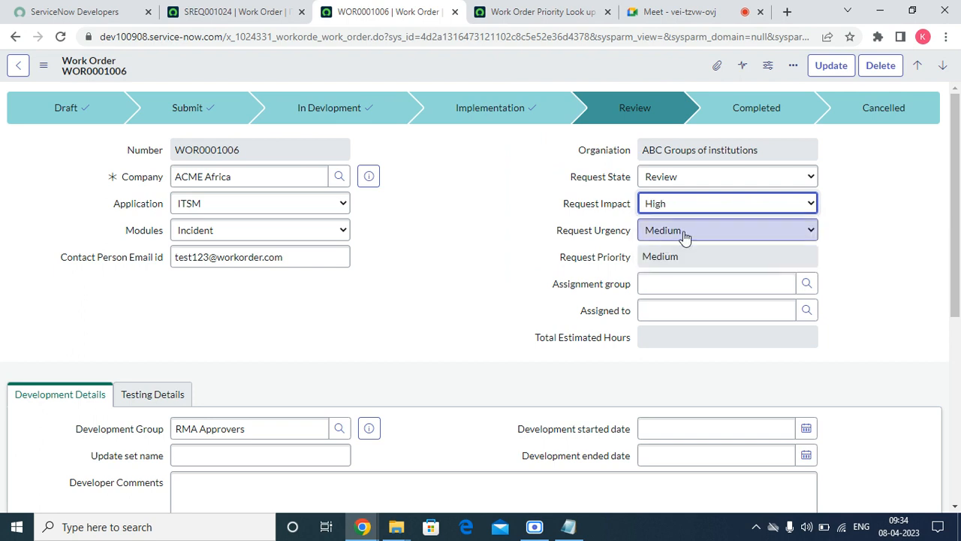
pyautogui.click(684, 236)
pyautogui.click(671, 272)
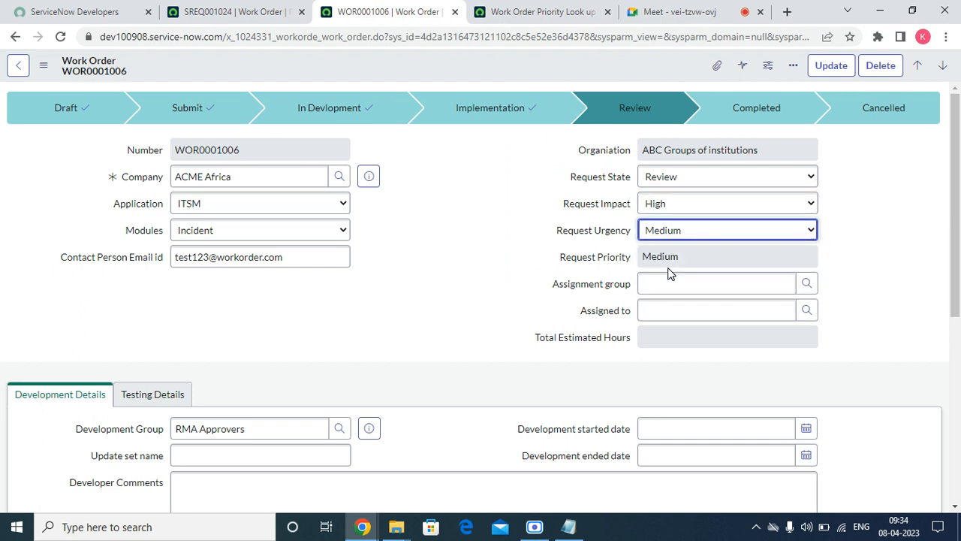
# Save the Work Order Priority Look up definition again and reload the Review work order's form, discarding its unsaved changes.
pyautogui.click(567, 15)
pyautogui.rightClick(493, 70)
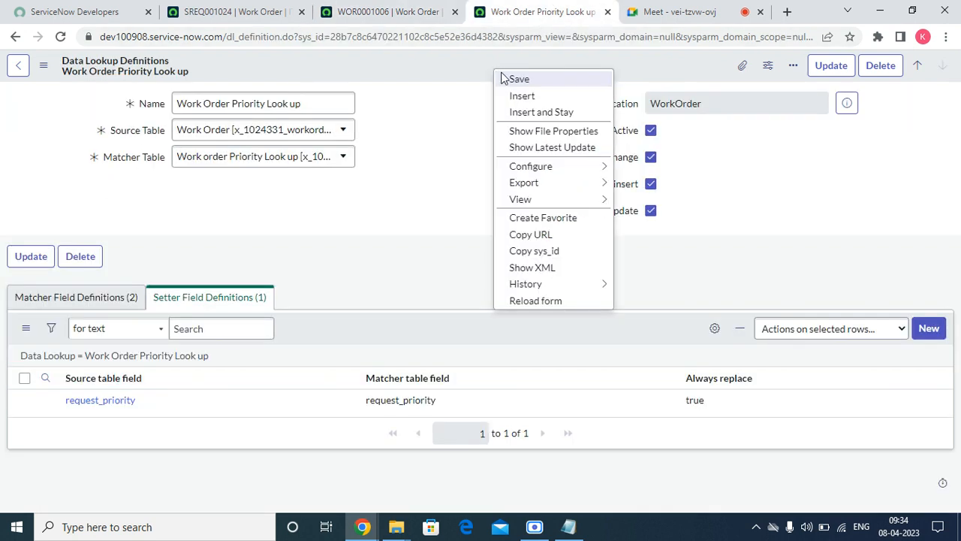
pyautogui.click(503, 78)
pyautogui.click(387, 12)
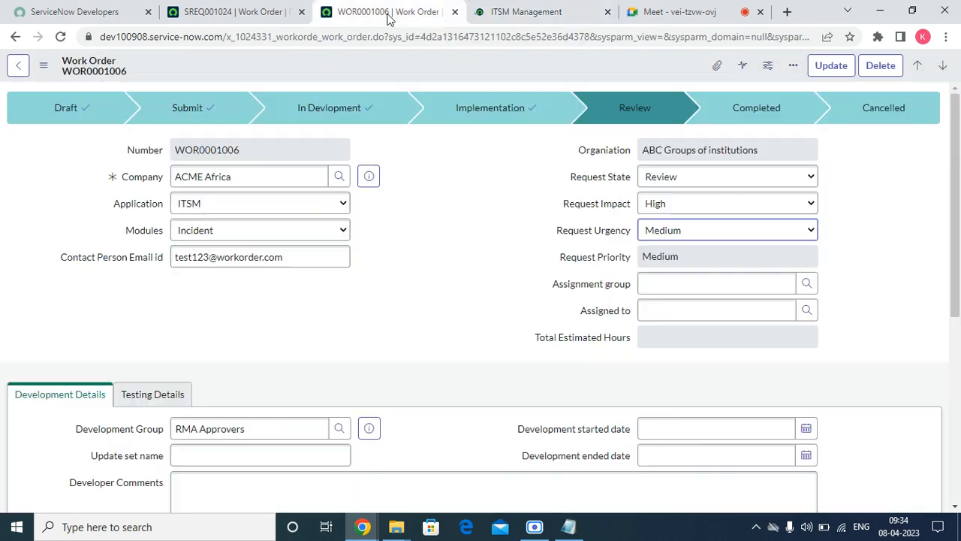
pyautogui.rightClick(429, 67)
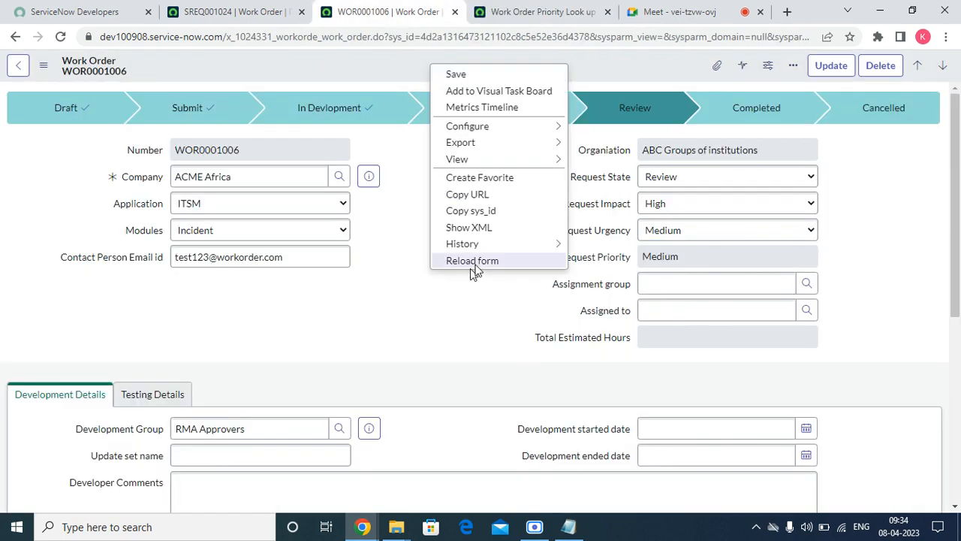
pyautogui.click(474, 263)
pyautogui.click(557, 117)
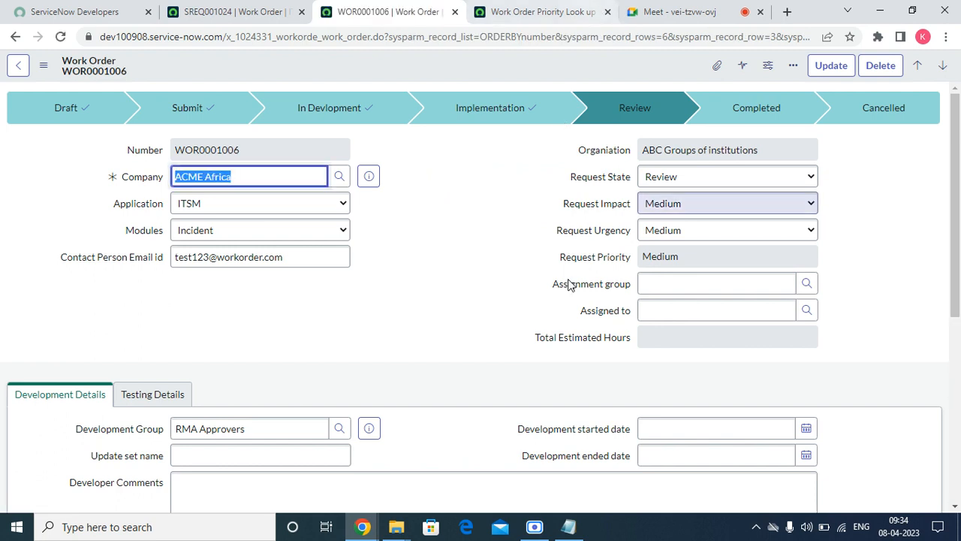
# Try the form-change lookup with request impact High and request urgency Low, and reload the page to discard the edits.
pyautogui.click(665, 204)
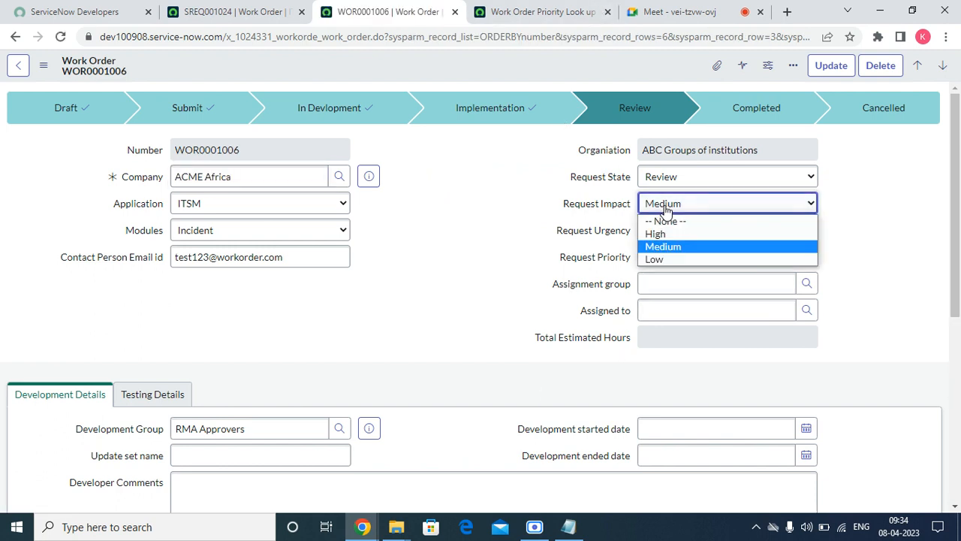
pyautogui.click(663, 235)
pyautogui.click(665, 234)
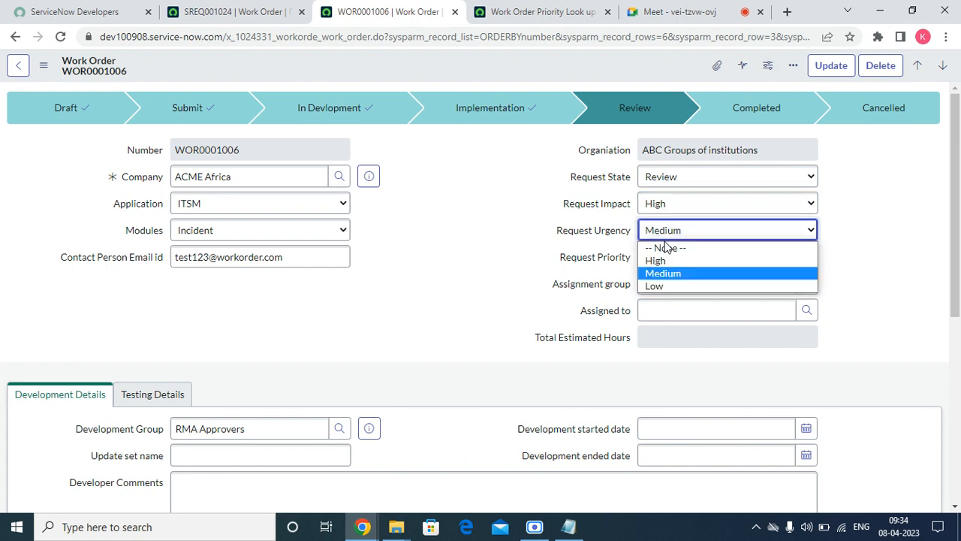
pyautogui.click(655, 287)
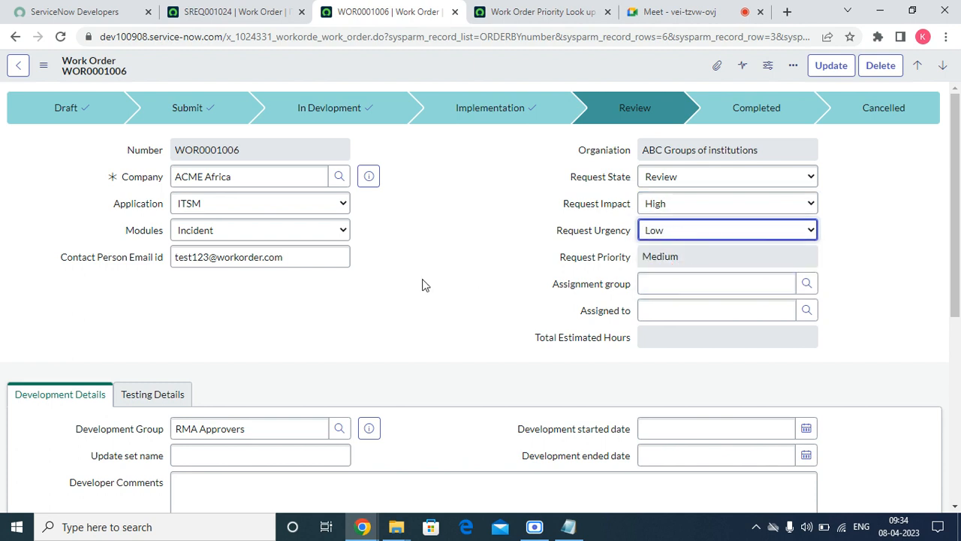
pyautogui.click(56, 38)
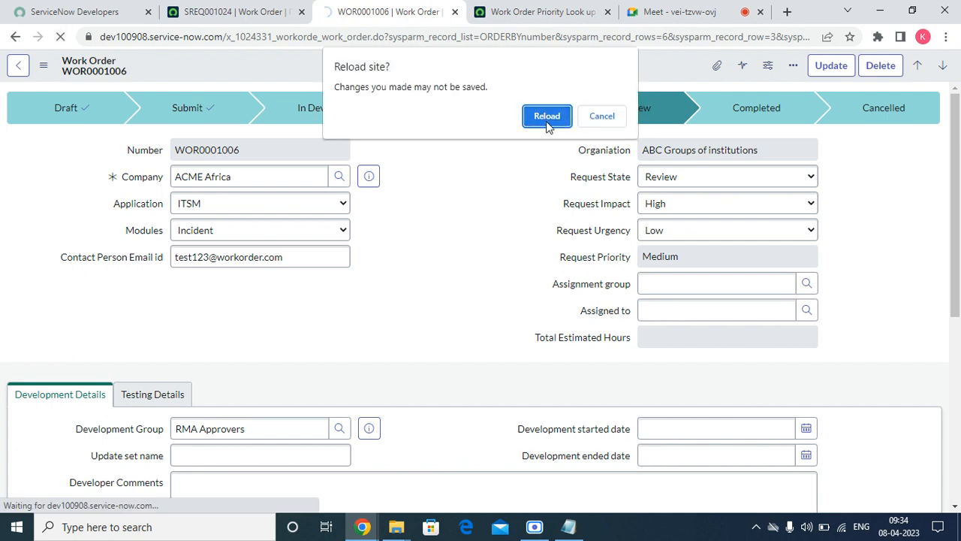
pyautogui.click(539, 121)
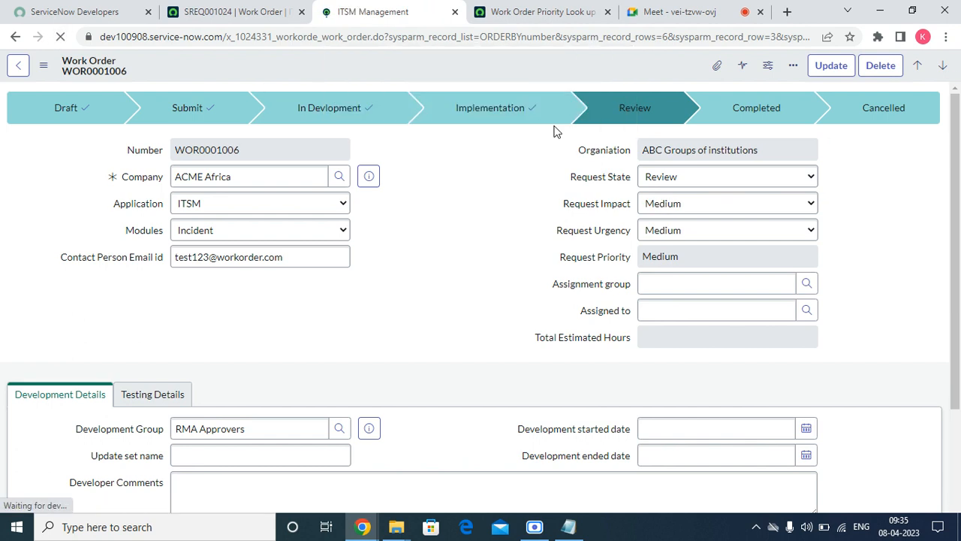
# Return to the newly created work order and open the favorite Incident - Open list in a new browser tab.
pyautogui.click(245, 11)
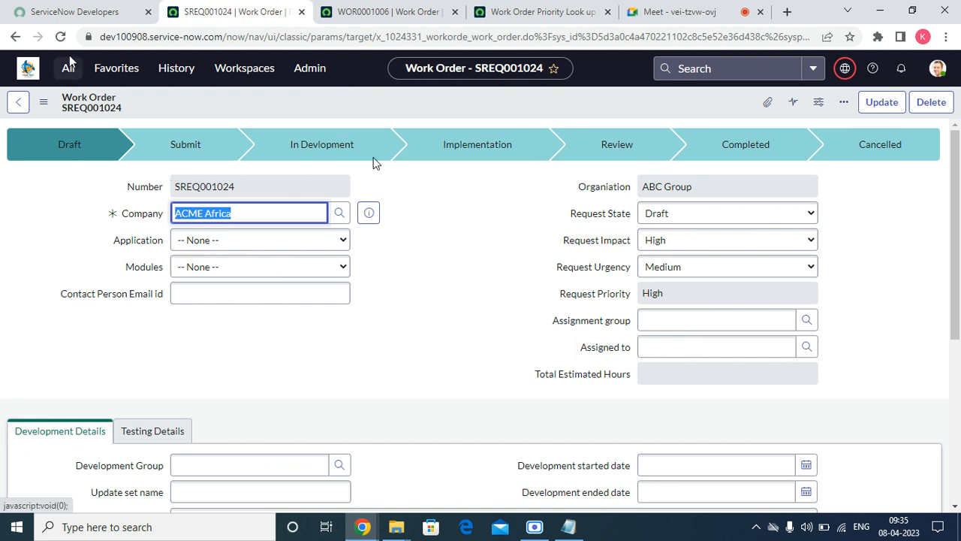
pyautogui.click(121, 69)
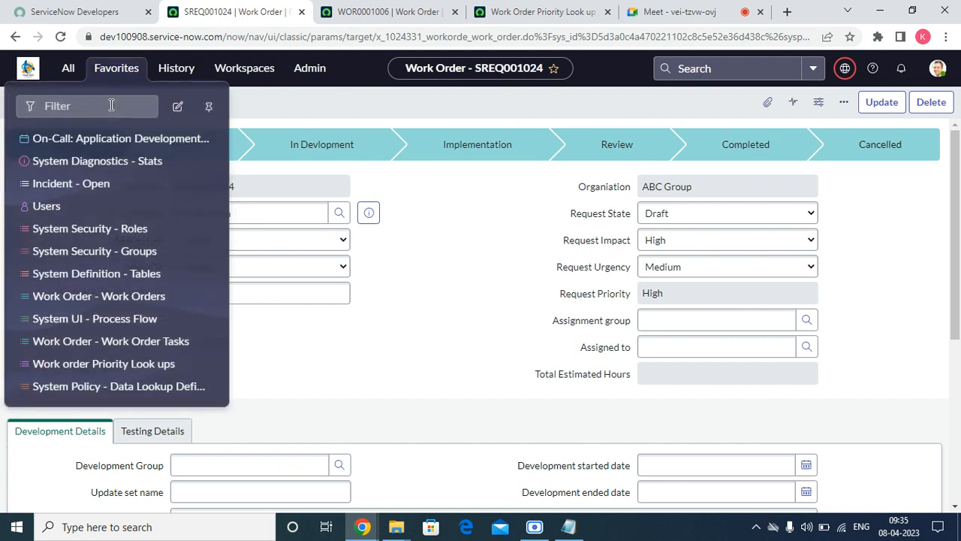
pyautogui.rightClick(80, 188)
pyautogui.click(97, 198)
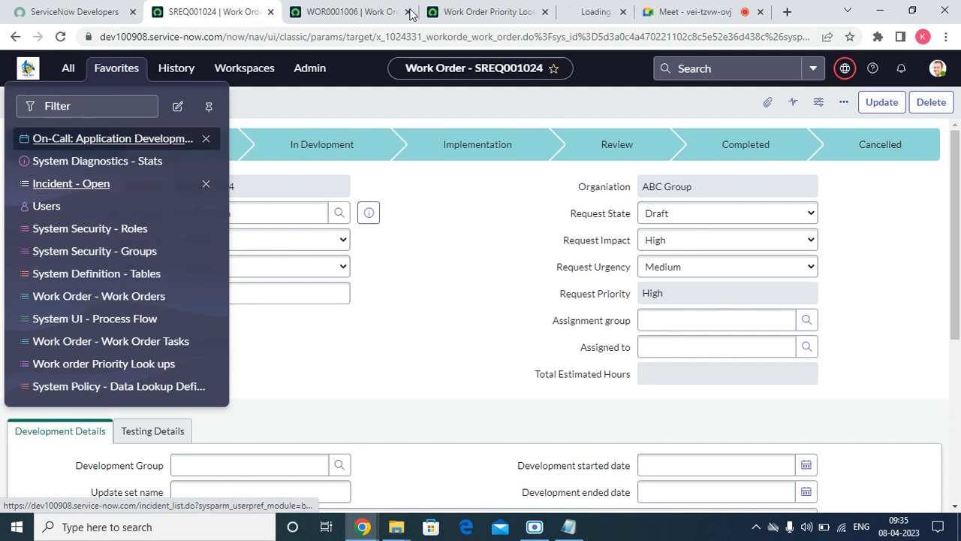
# Close the work order WOR0001006 and Work Order Priority Look up tabs, and open incident INC0010002 from the Incidents list.
pyautogui.click(369, 12)
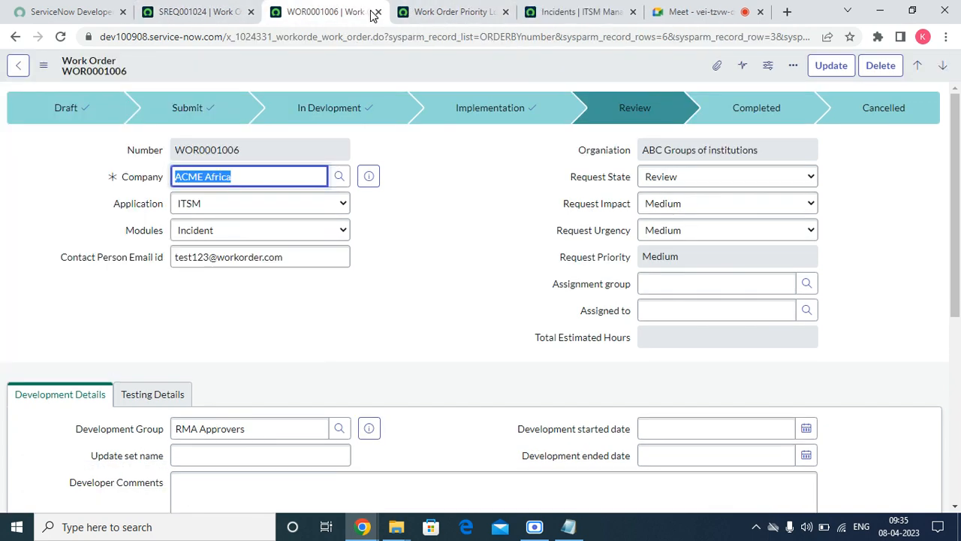
pyautogui.click(378, 12)
pyautogui.click(376, 12)
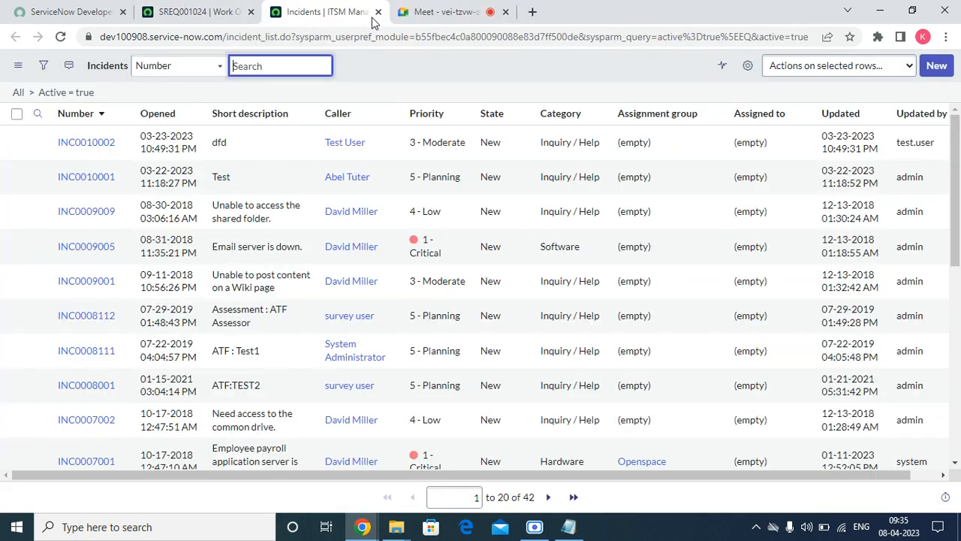
pyautogui.click(96, 142)
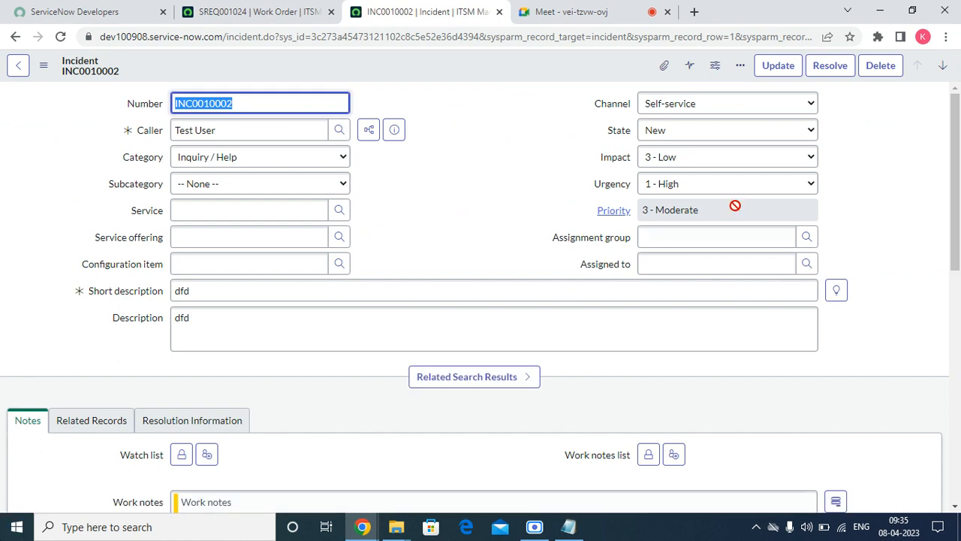
# Try the incident's priority lookup with impact 1 - High, using urgency 2 - Medium and 1 - High in turn.
pyautogui.click(713, 157)
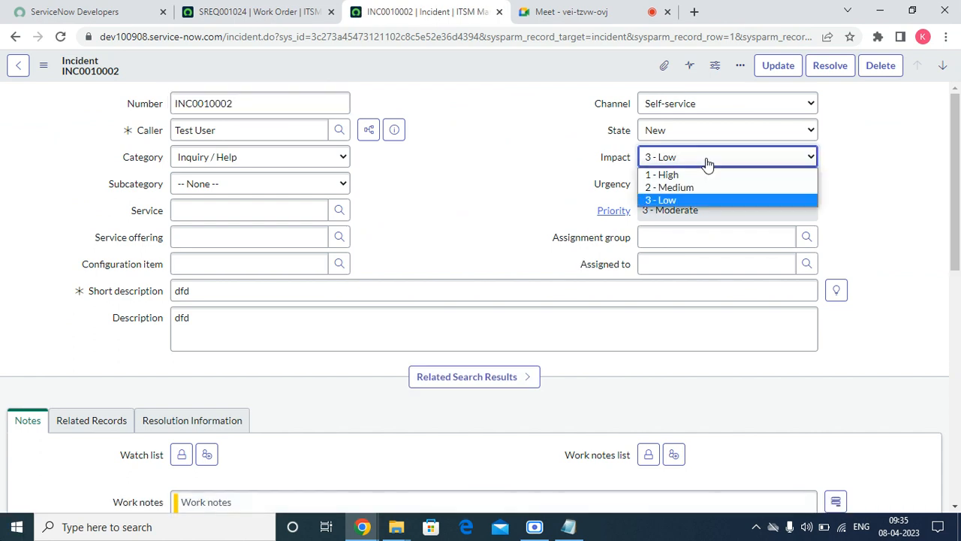
pyautogui.click(670, 174)
pyautogui.click(670, 184)
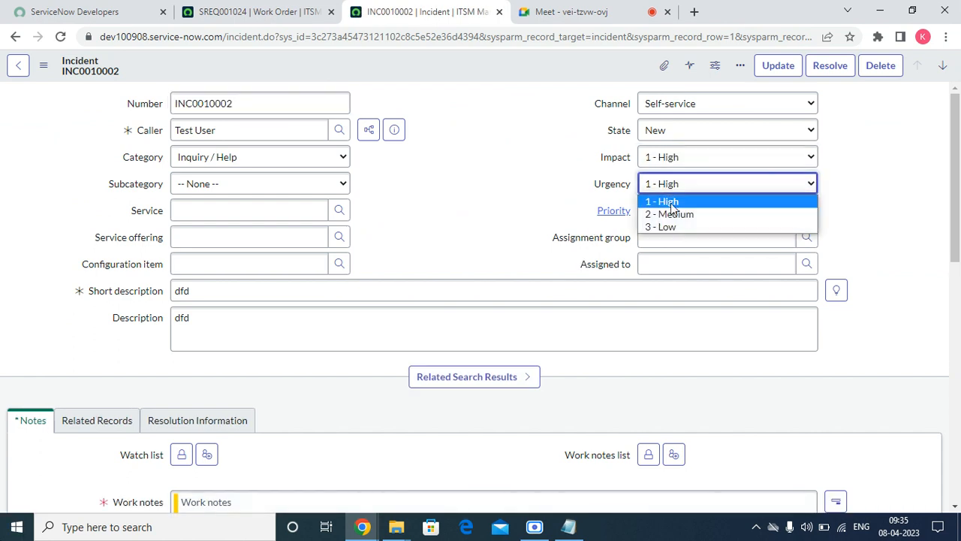
pyautogui.click(669, 215)
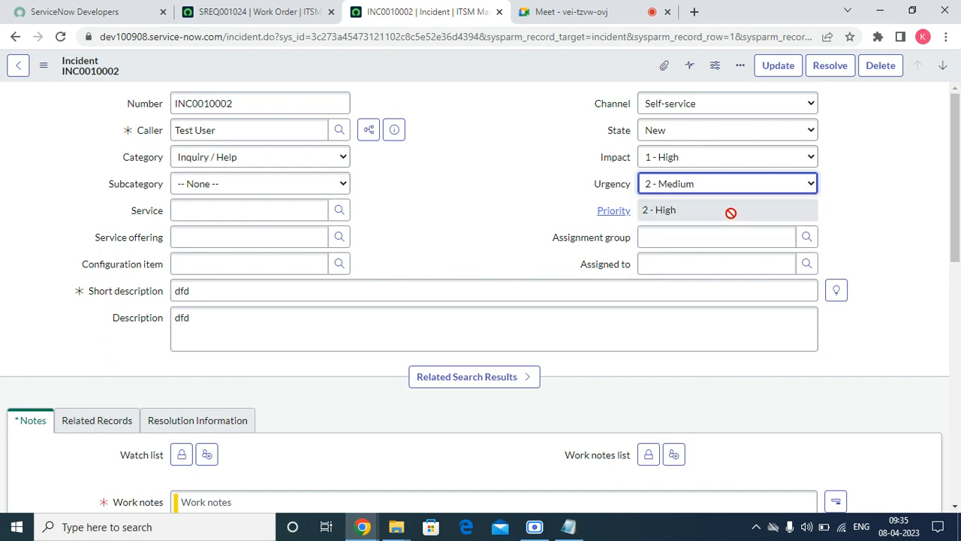
pyautogui.click(718, 193)
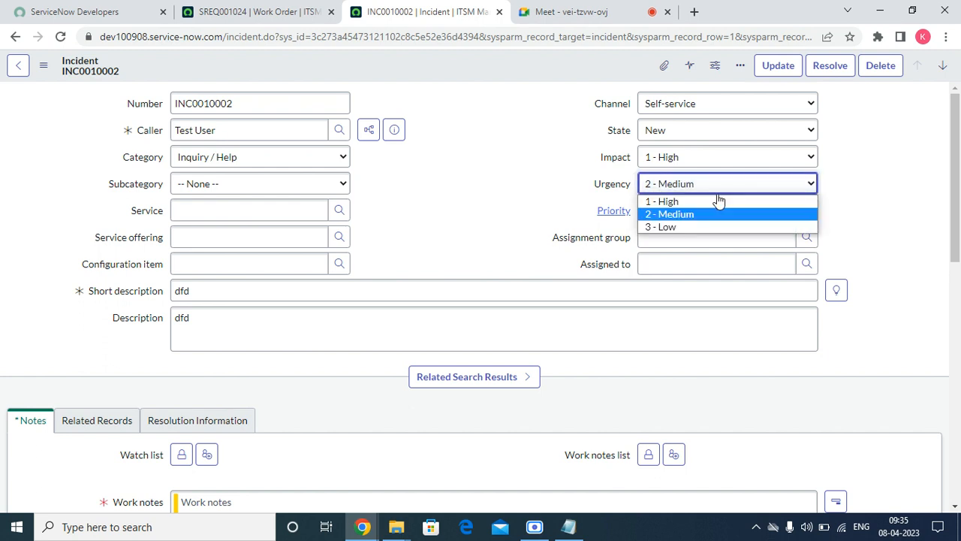
pyautogui.click(718, 201)
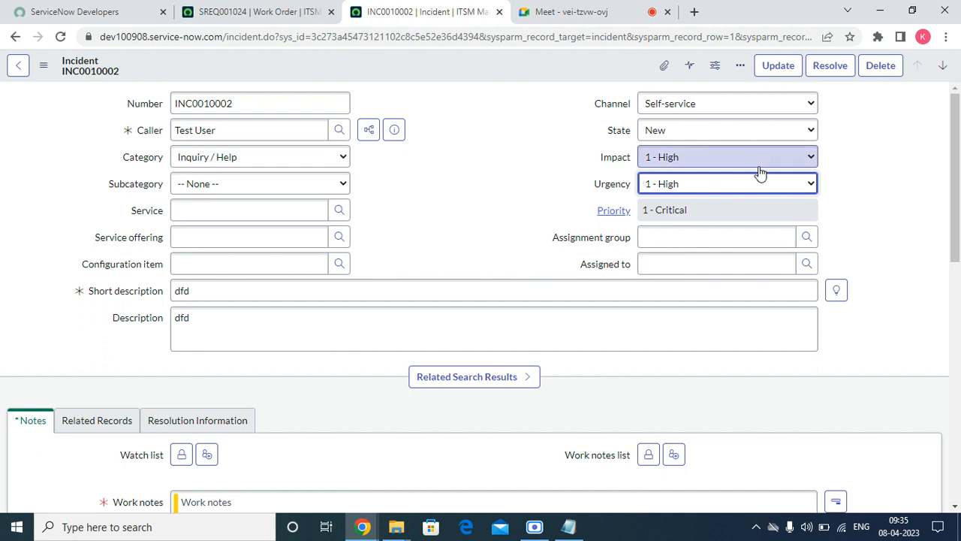
# Set the incident's impact to 2 - Medium and its urgency to 3 - Low to test the priority lookup.
pyautogui.click(468, 196)
pyautogui.click(694, 158)
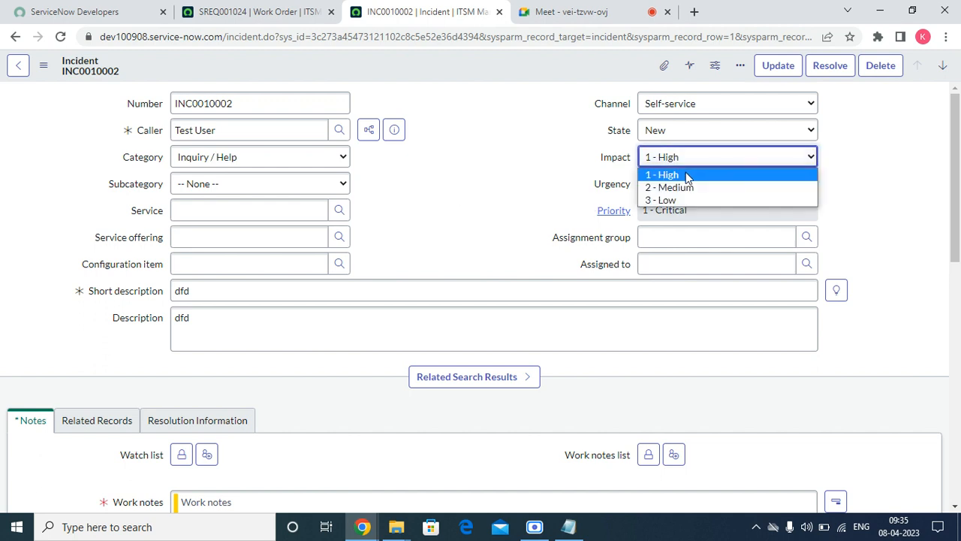
pyautogui.click(684, 187)
pyautogui.click(681, 193)
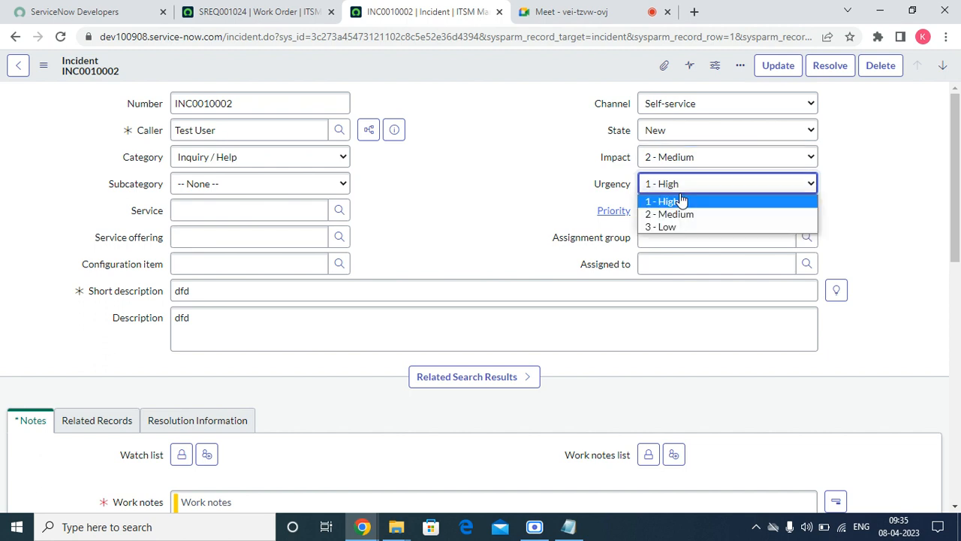
pyautogui.click(670, 225)
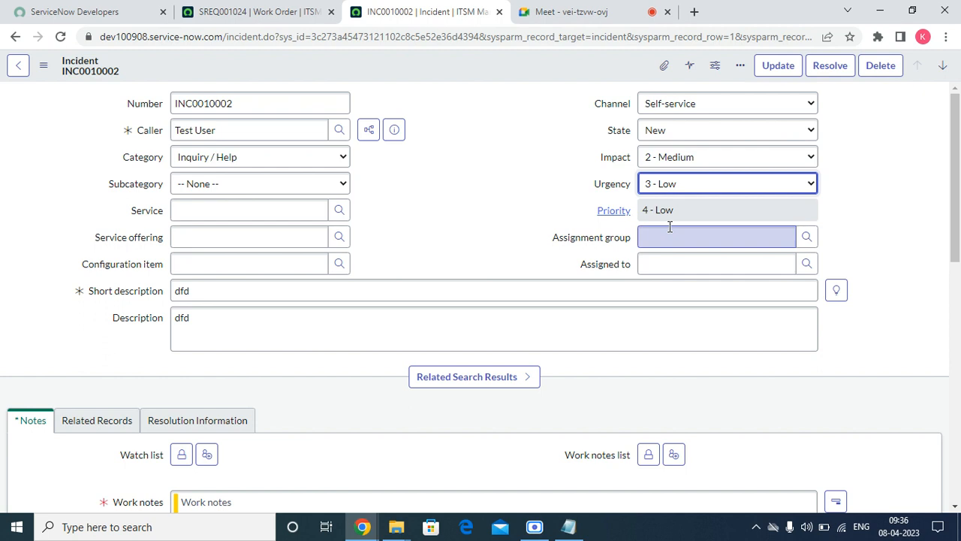
# Open the favorite Data Lookup Definitions list and view the incident Priority Lookup definition in a new browser tab.
pyautogui.click(291, 9)
pyautogui.click(105, 67)
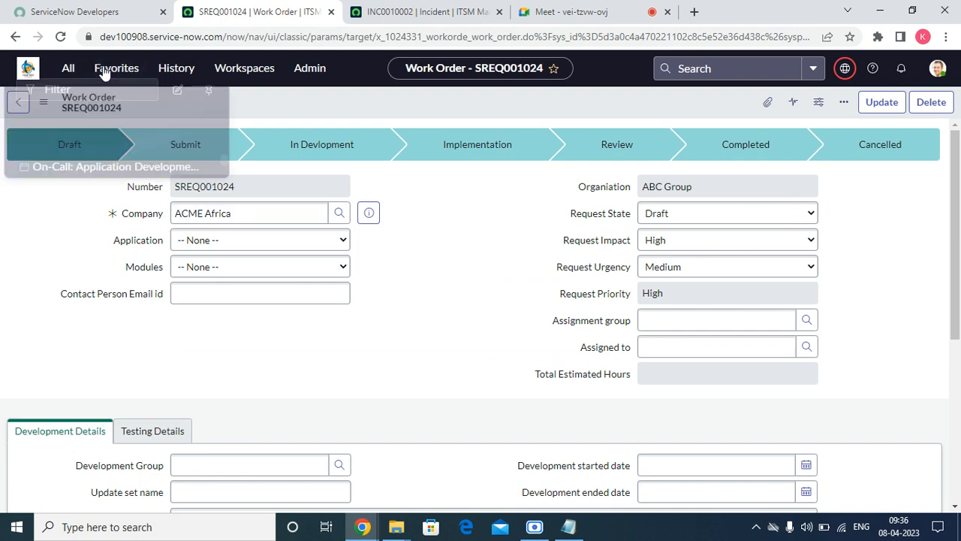
pyautogui.click(119, 387)
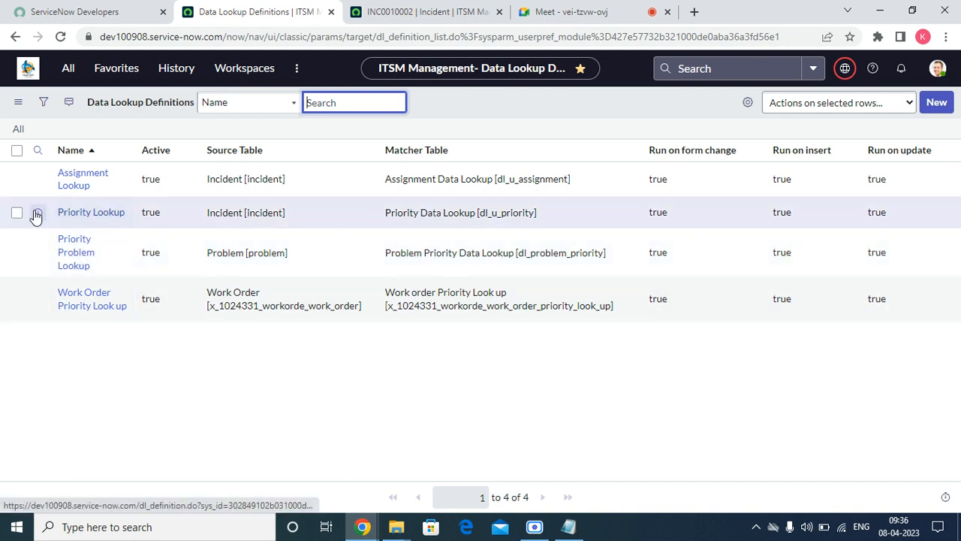
pyautogui.rightClick(36, 213)
pyautogui.click(88, 222)
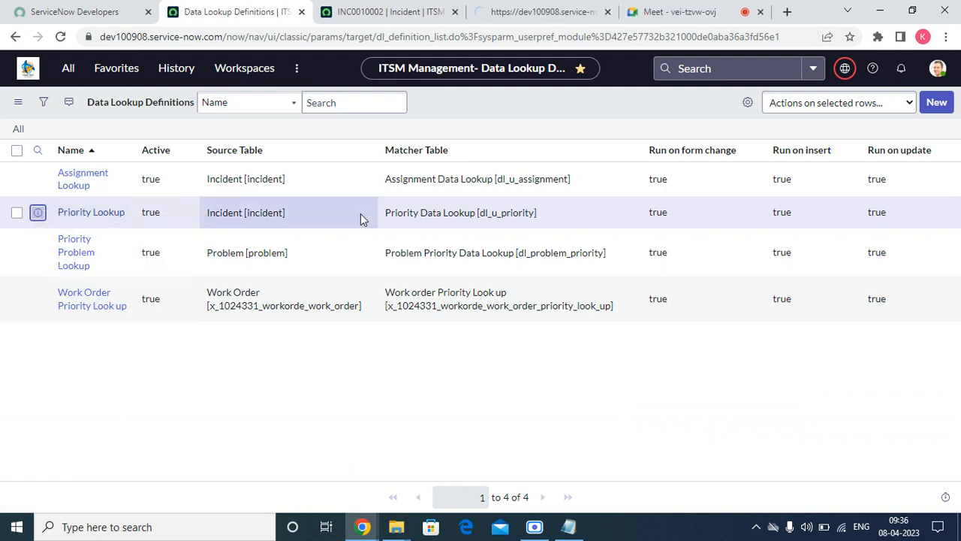
pyautogui.click(479, 12)
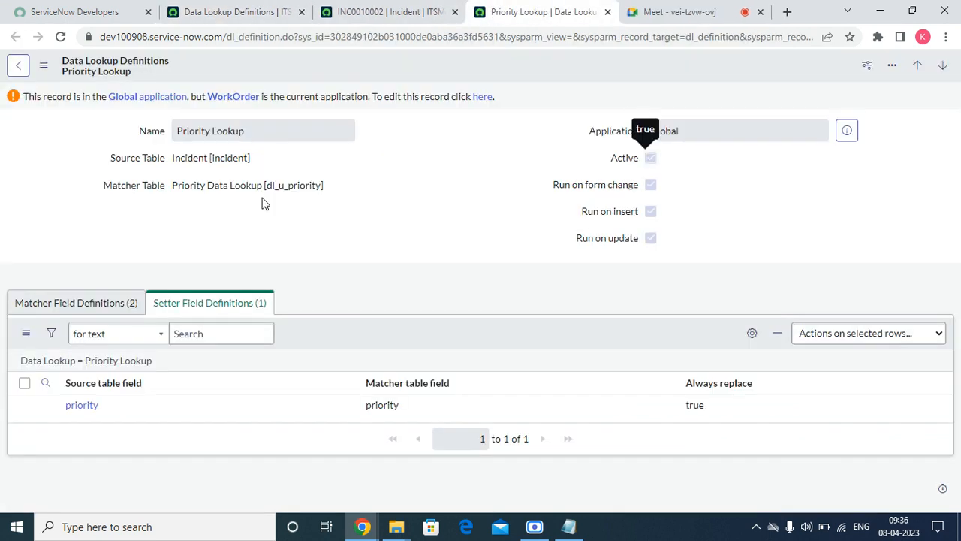
# Examine the Priority Lookup's name, and compare its matcher field definitions with its setter field definition.
pyautogui.moveTo(258, 128); pyautogui.dragTo(191, 117)
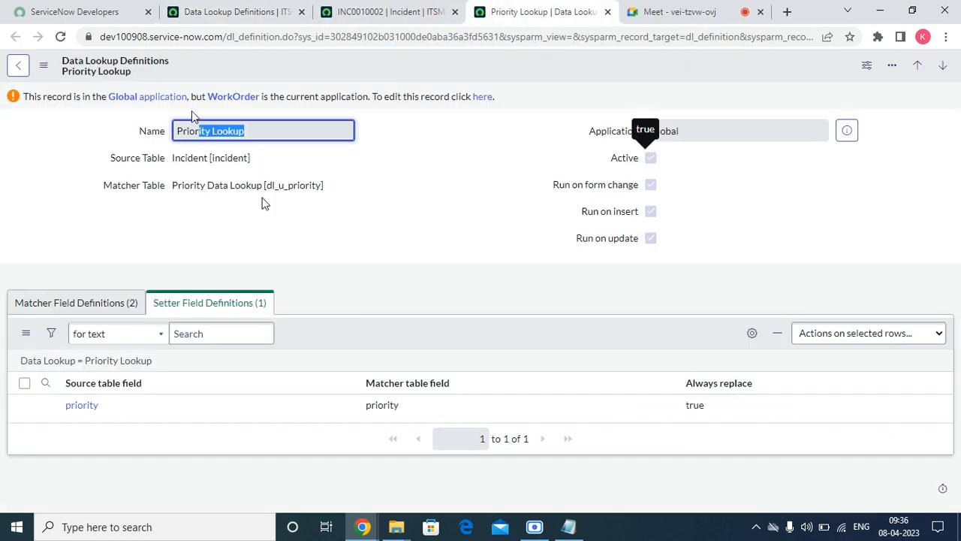
pyautogui.click(64, 305)
pyautogui.click(196, 303)
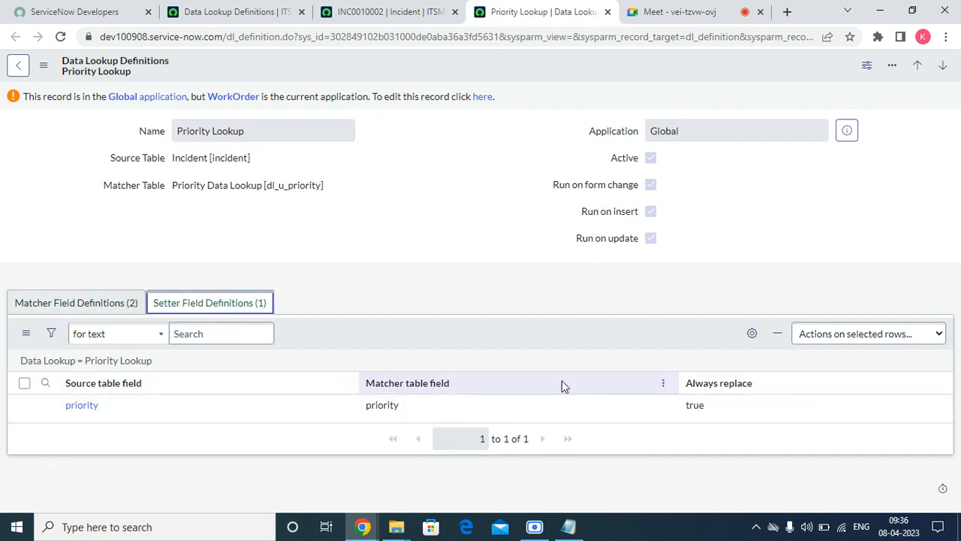
pyautogui.click(30, 306)
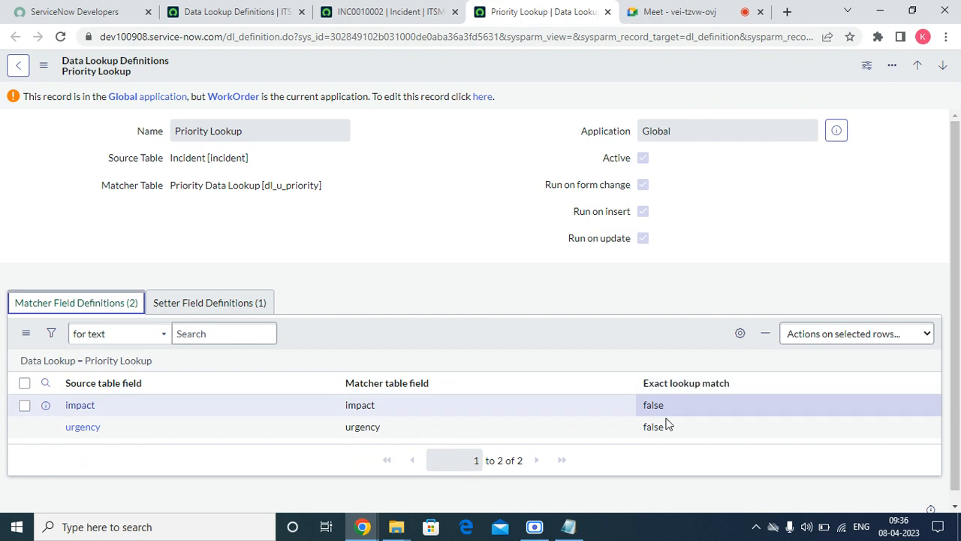
pyautogui.click(254, 303)
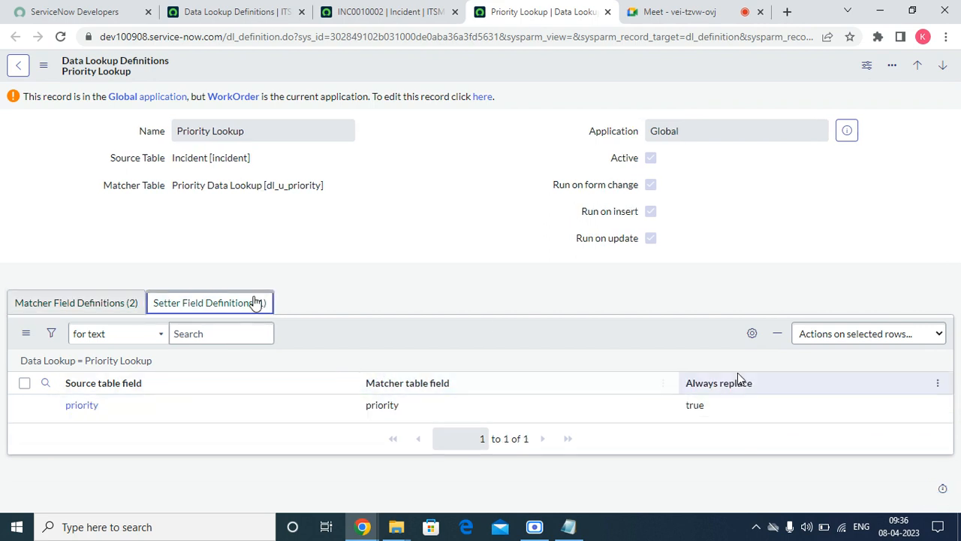
pyautogui.click(91, 308)
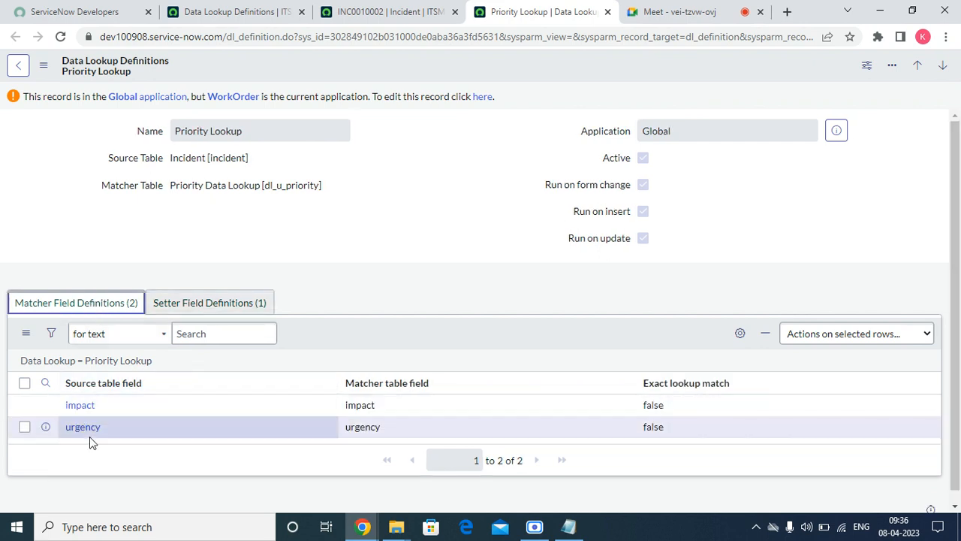
pyautogui.click(163, 302)
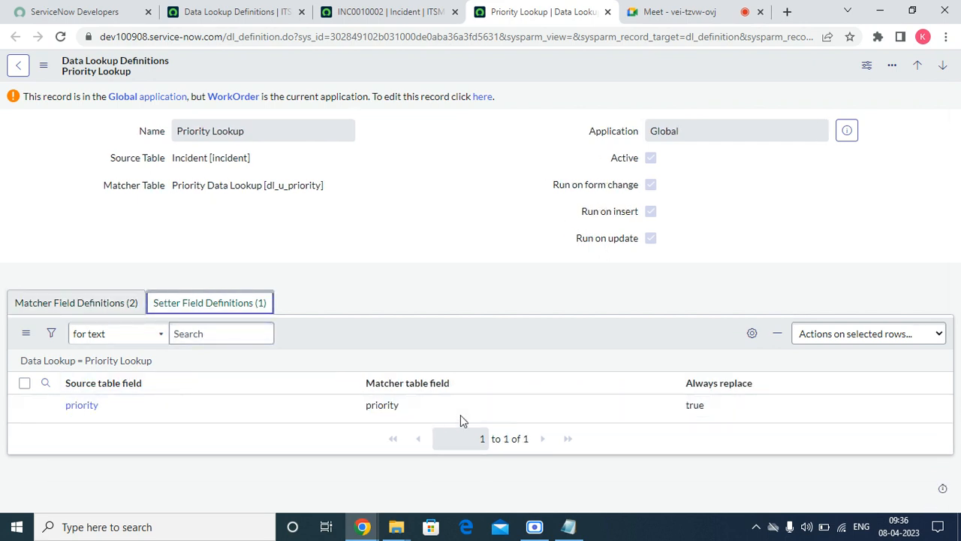
# Filter the application navigator for "loo" and open the Priority Lookup Rules list.
pyautogui.click(238, 11)
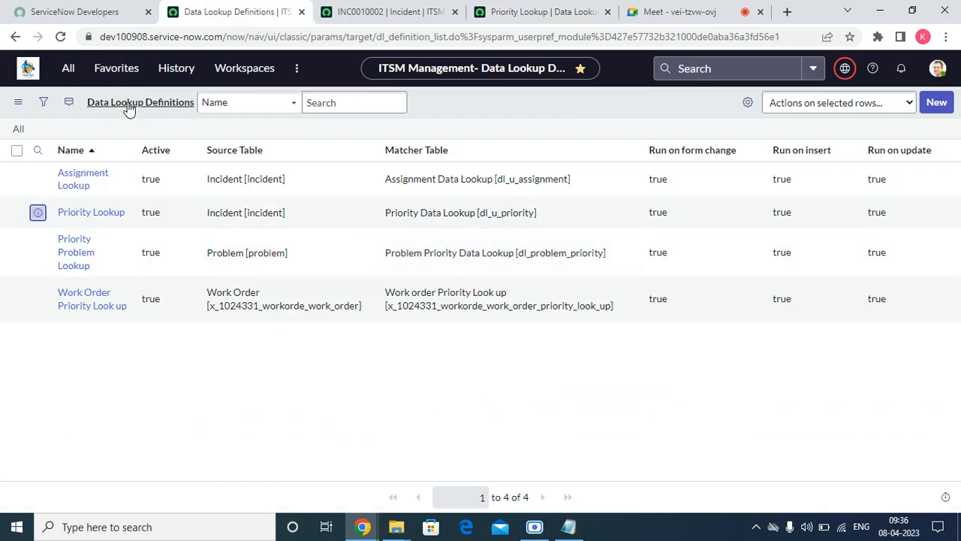
pyautogui.click(67, 68)
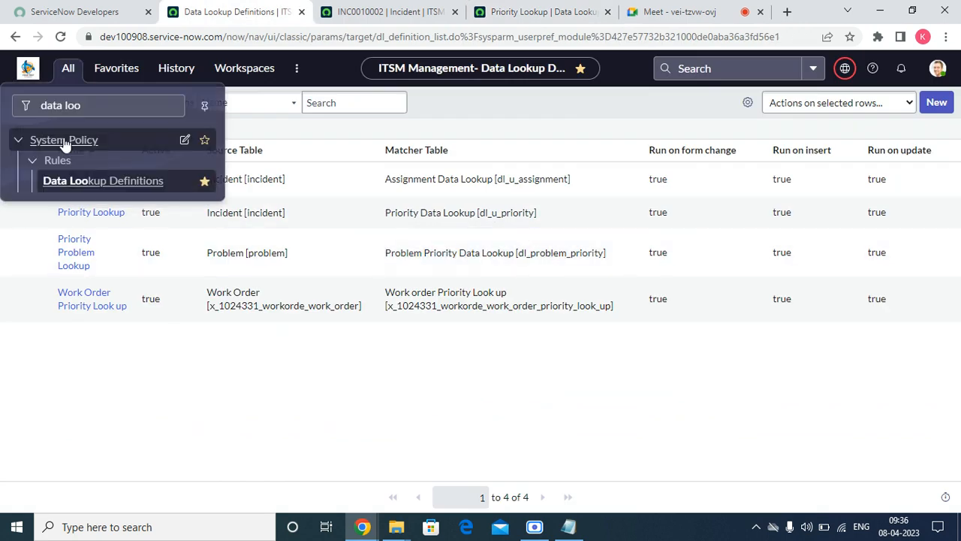
pyautogui.click(98, 105)
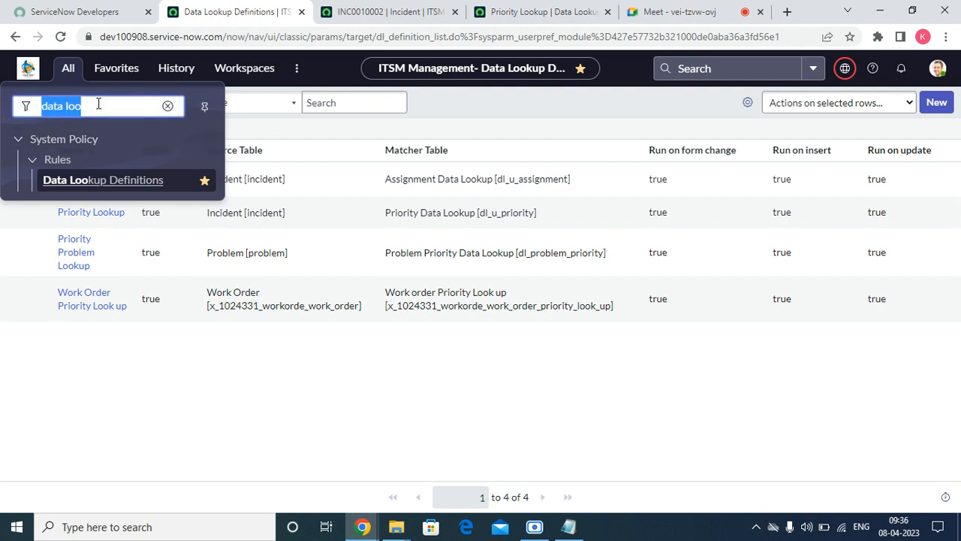
pyautogui.press('BackSpace')
pyautogui.write('k')
pyautogui.press('BackSpace')
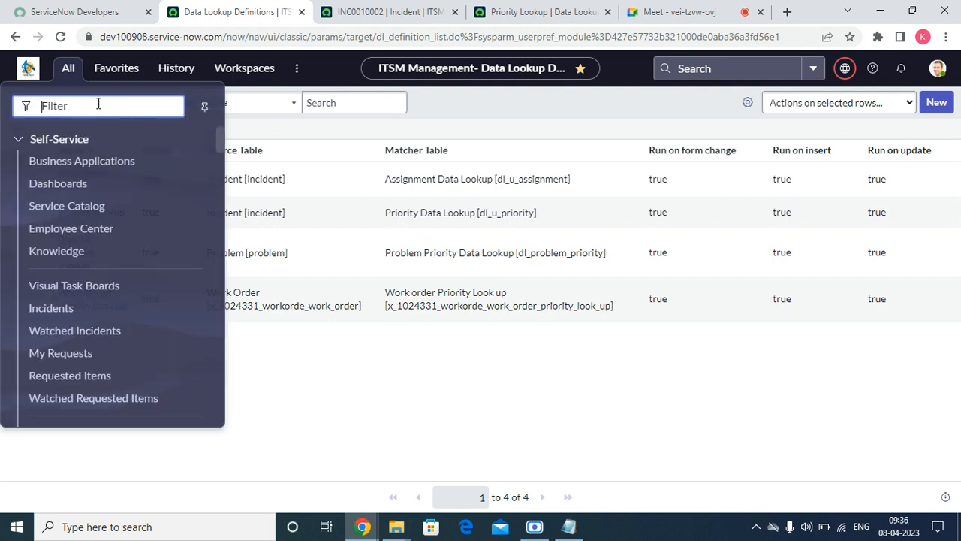
pyautogui.write('loo')
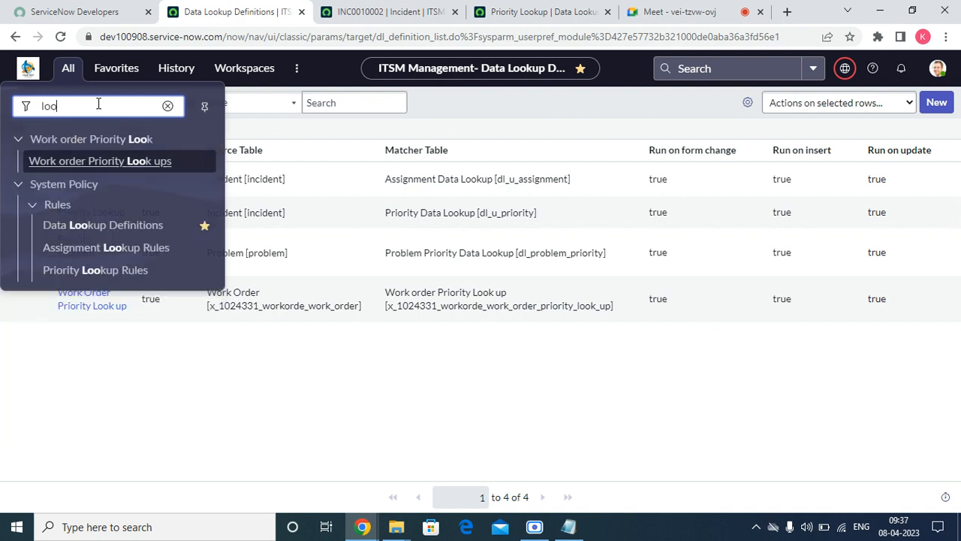
pyautogui.click(135, 272)
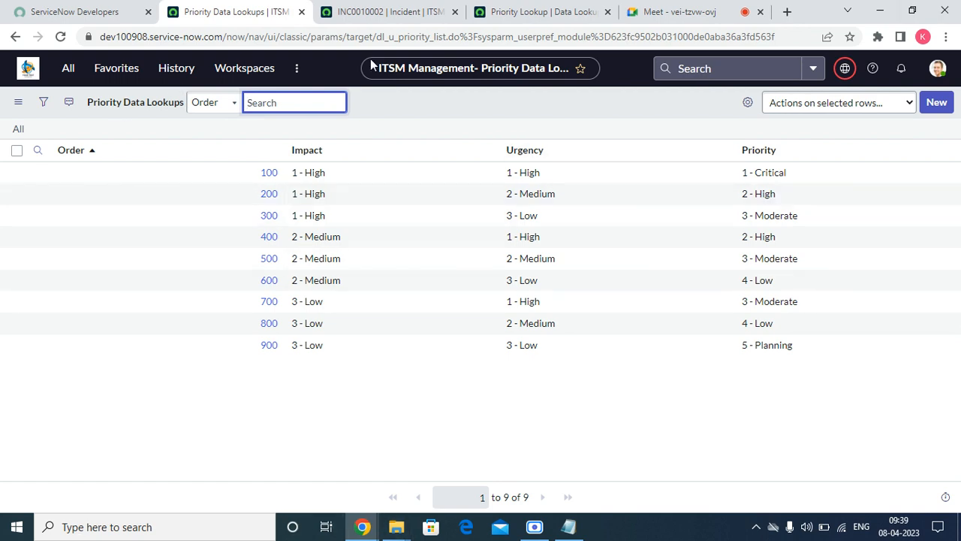
# Revisit incident INC0010002 and the Priority Lookup definition, and return to the favorite Data Lookup Definitions list.
pyautogui.click(394, 12)
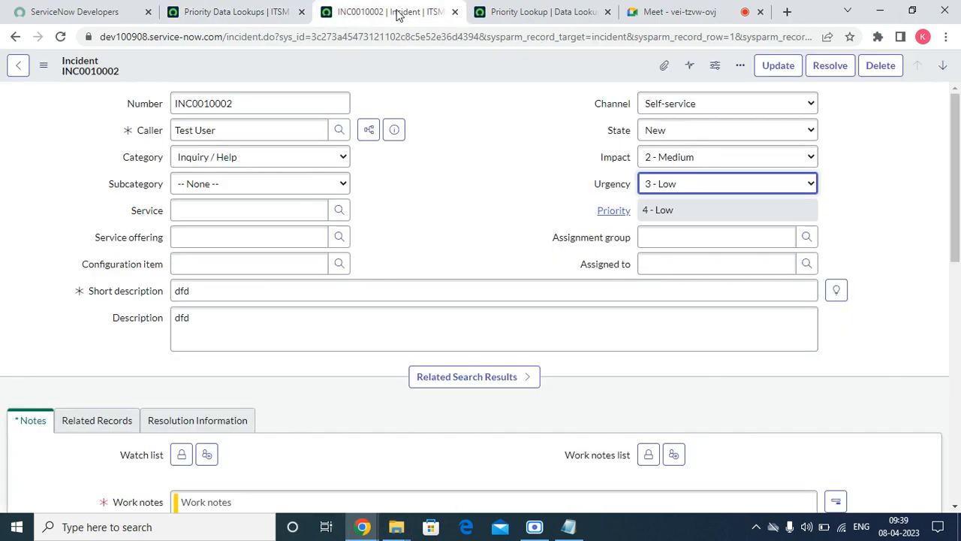
pyautogui.click(536, 9)
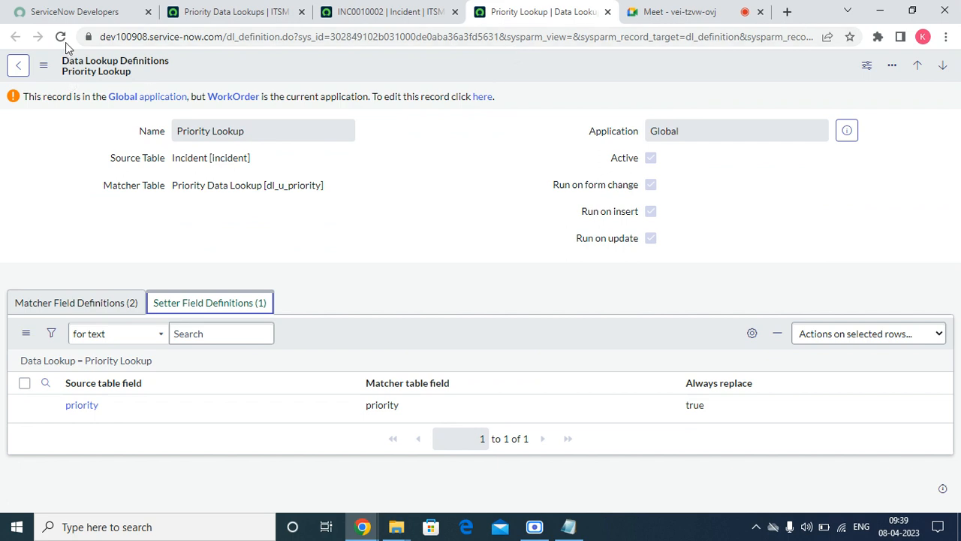
pyautogui.click(226, 11)
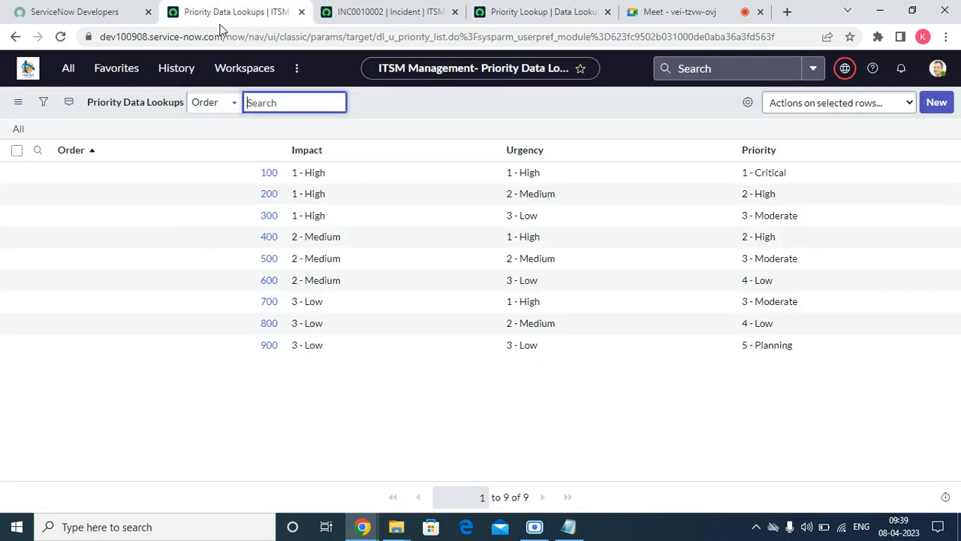
pyautogui.click(118, 69)
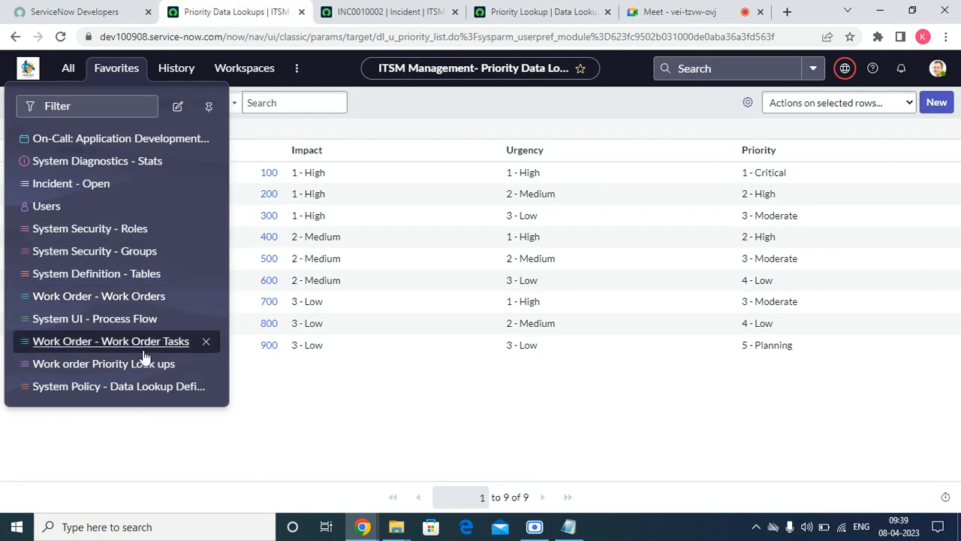
pyautogui.click(142, 387)
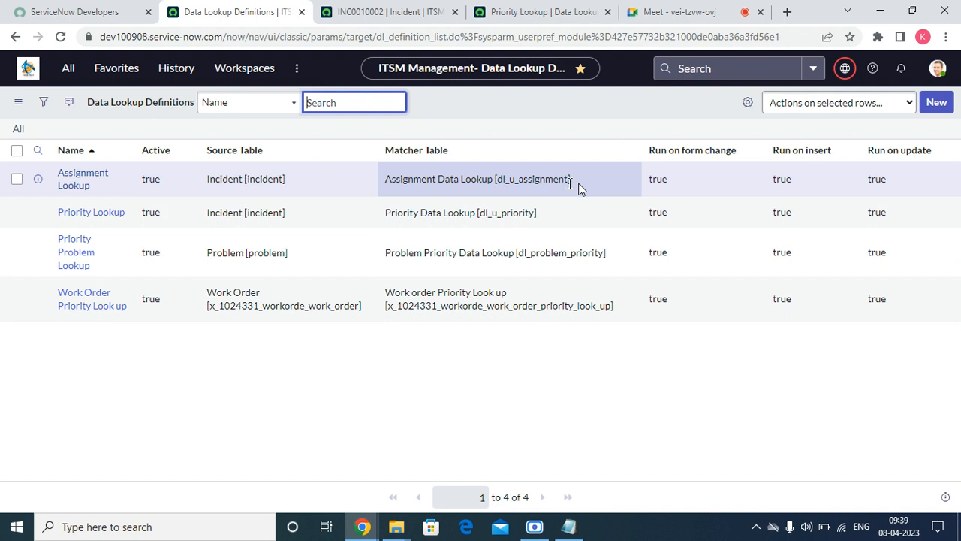
# Try to open the assignment lookup matcher table's list by entering dl_u_assignent.list in the favorites filter.
pyautogui.moveTo(566, 182); pyautogui.dragTo(496, 182)
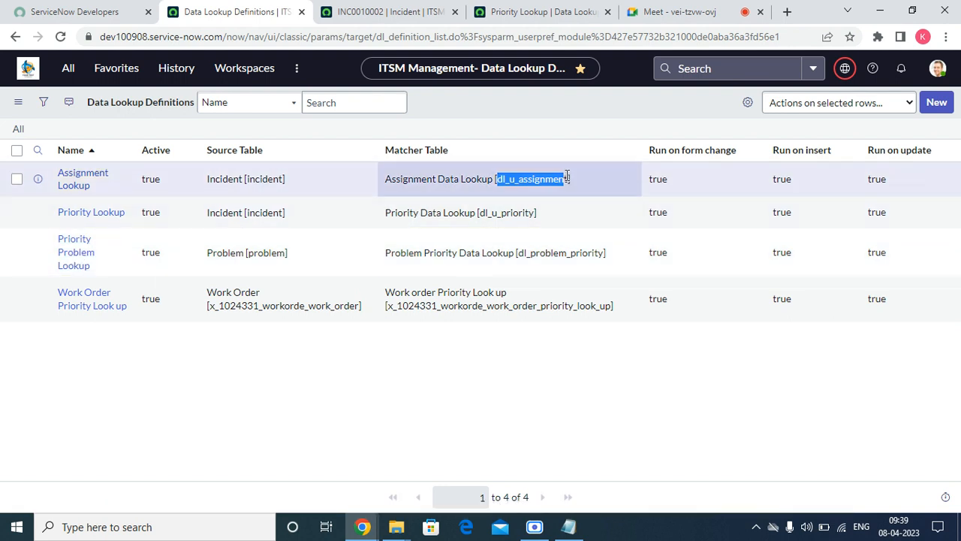
pyautogui.click(569, 179)
pyautogui.moveTo(571, 179); pyautogui.dragTo(495, 179)
pyautogui.click(114, 68)
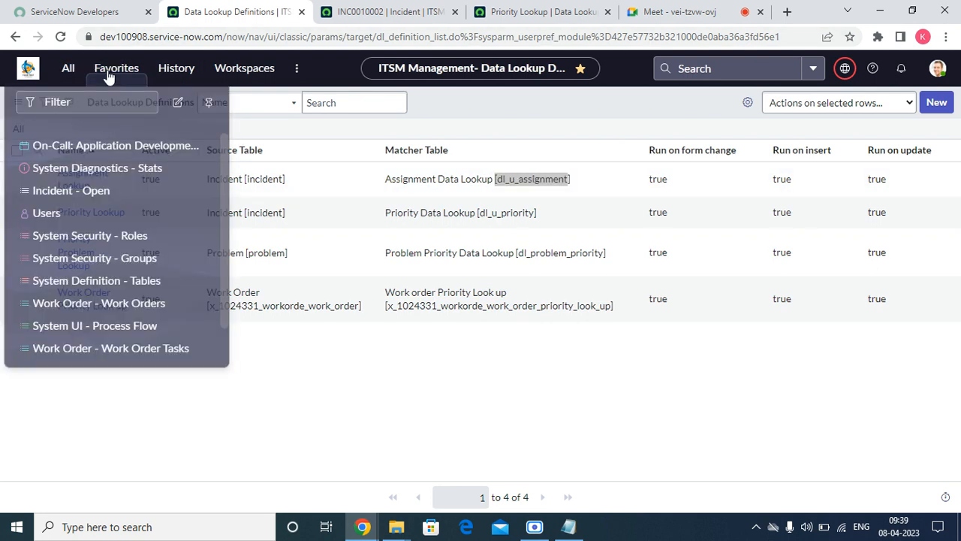
pyautogui.rightClick(95, 102)
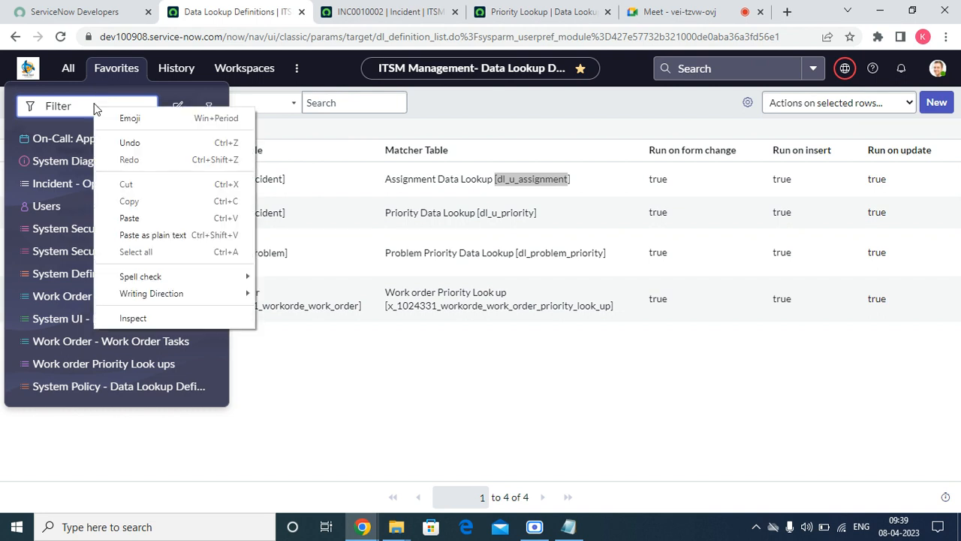
pyautogui.click(148, 217)
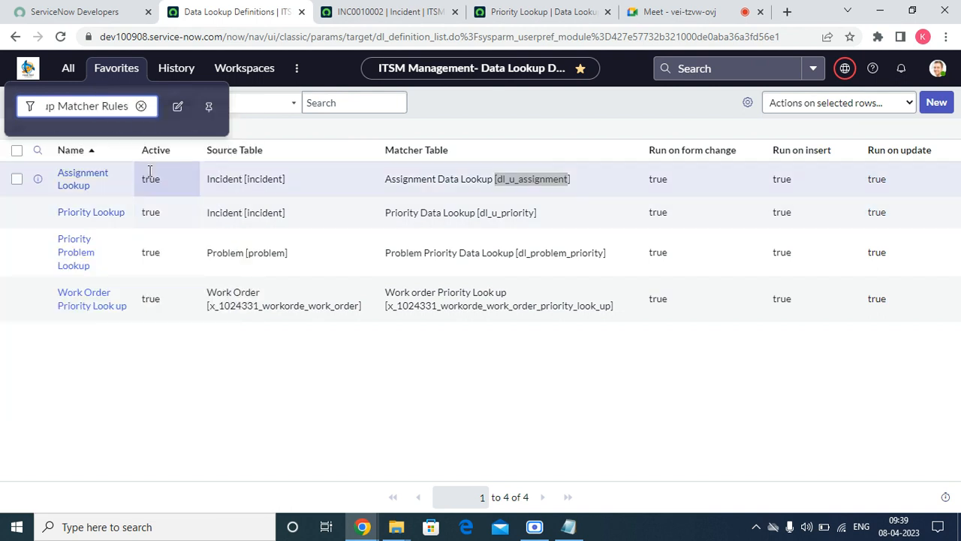
pyautogui.press('BackSpace')
pyautogui.press('BackSpace')
pyautogui.press('BackSpace')
pyautogui.press('BackSpace')
pyautogui.press('BackSpace')
pyautogui.press('BackSpace')
pyautogui.press('BackSpace')
pyautogui.press('BackSpace')
pyautogui.press('BackSpace')
pyautogui.press('BackSpace')
pyautogui.press('BackSpace')
pyautogui.press('BackSpace')
pyautogui.press('BackSpace')
pyautogui.press('BackSpace')
pyautogui.press('BackSpace')
pyautogui.press('BackSpace')
pyautogui.press('BackSpace')
pyautogui.press('BackSpace')
pyautogui.press('BackSpace')
pyautogui.press('BackSpace')
pyautogui.press('BackSpace')
pyautogui.press('BackSpace')
pyautogui.press('BackSpace')
pyautogui.press('BackSpace')
pyautogui.press('BackSpace')
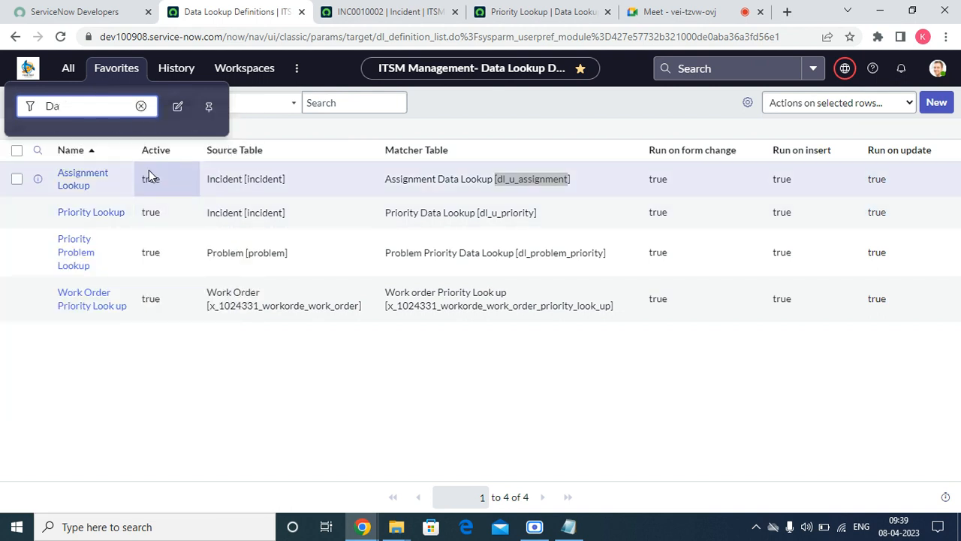
pyautogui.write('dl_u')
pyautogui.press('BackSpace')
pyautogui.press('BackSpace')
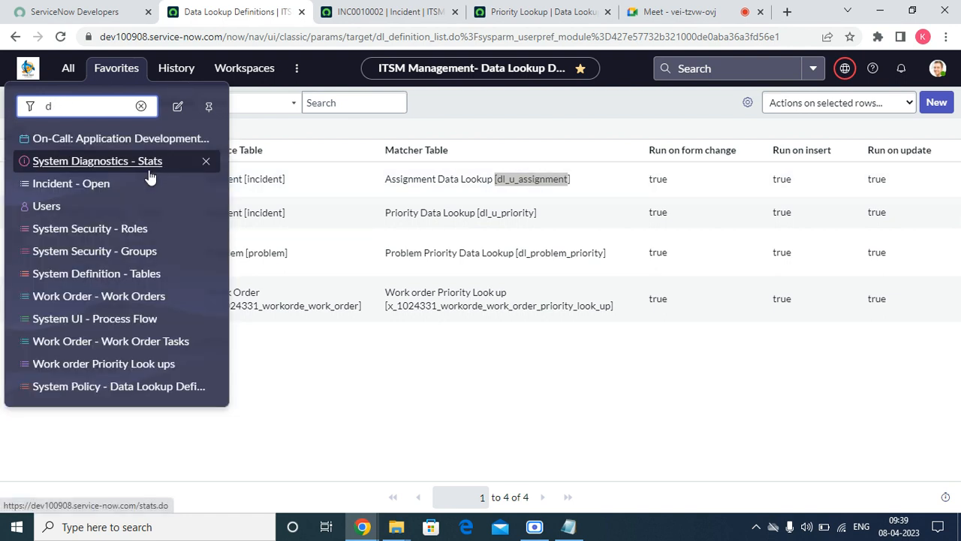
pyautogui.write('l_')
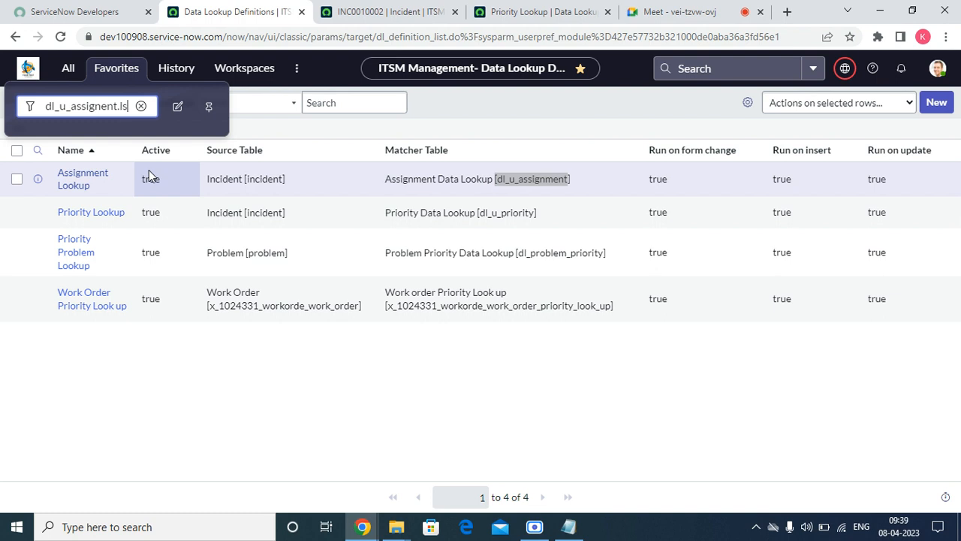
pyautogui.write('u_assignent_list.do')
pyautogui.press('Return')
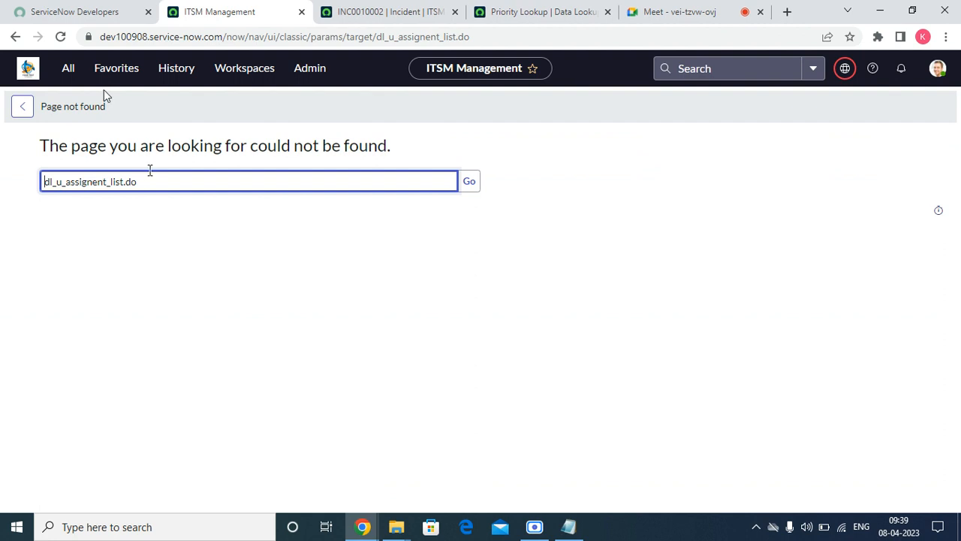
# Return to the Data Lookup Definitions list.
pyautogui.click(114, 67)
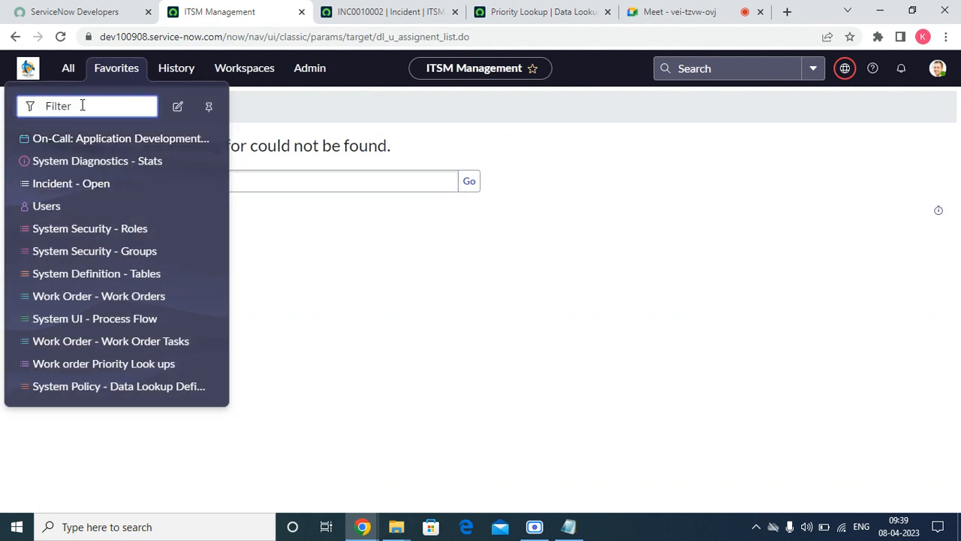
pyautogui.click(69, 74)
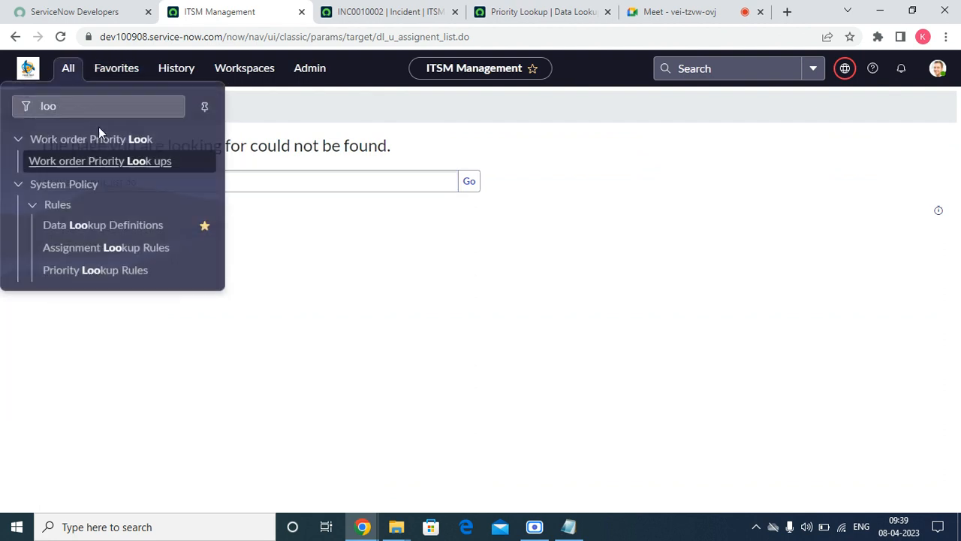
pyautogui.click(103, 227)
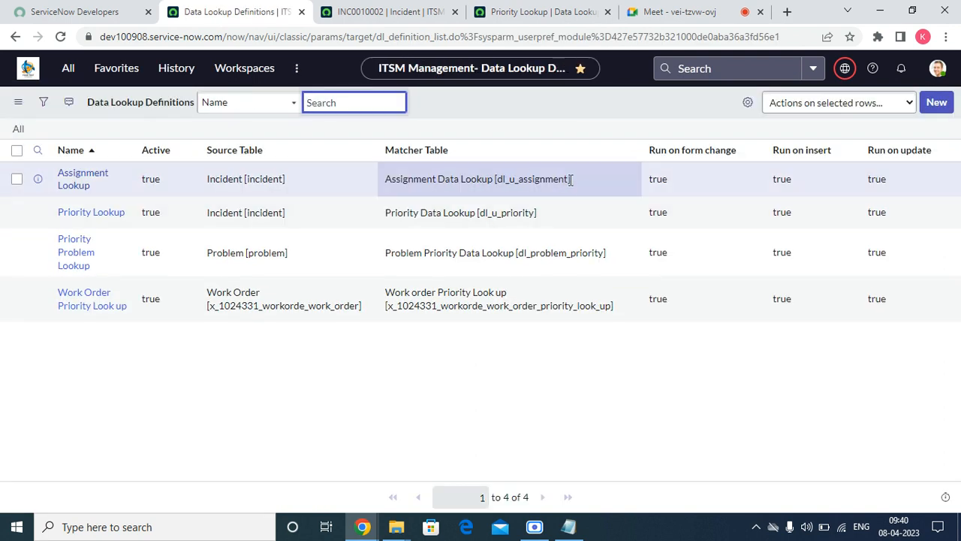
# Open the Assignment Lookup's matcher table list by entering dl_u_assignment.list in the application navigator.
pyautogui.moveTo(570, 179); pyautogui.dragTo(498, 179)
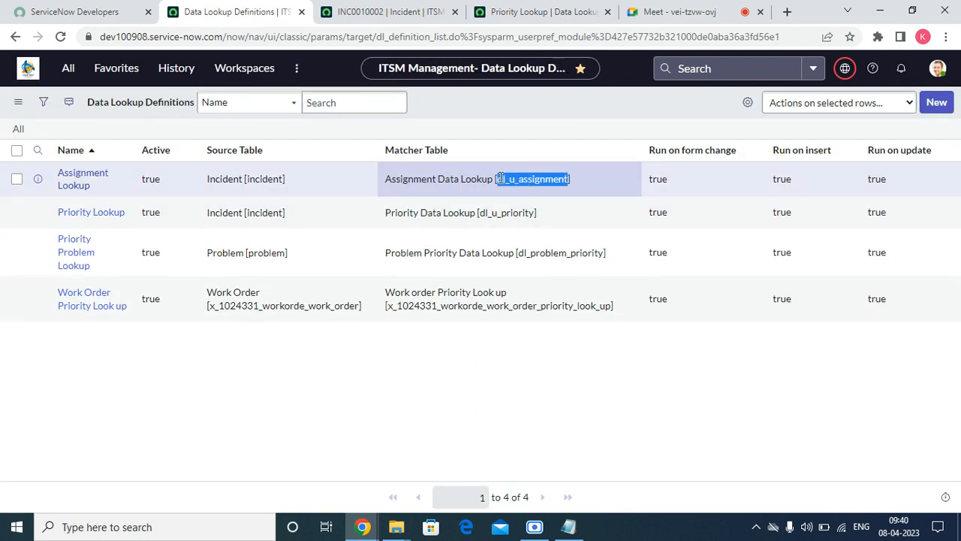
pyautogui.click(66, 69)
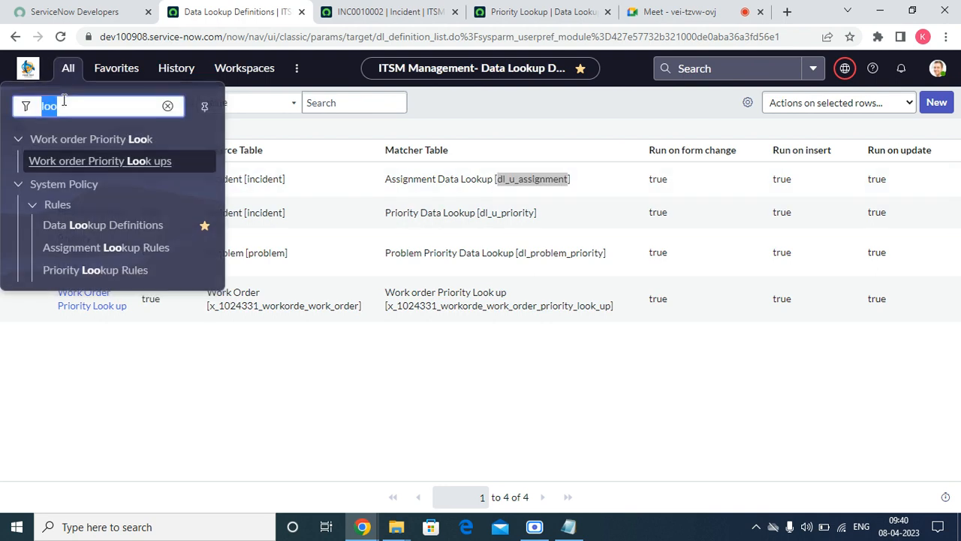
pyautogui.rightClick(68, 102)
pyautogui.click(98, 171)
pyautogui.press('BackSpace')
pyautogui.press('BackSpace')
pyautogui.press('BackSpace')
pyautogui.press('BackSpace')
pyautogui.press('BackSpace')
pyautogui.press('BackSpace')
pyautogui.press('BackSpace')
pyautogui.press('BackSpace')
pyautogui.press('BackSpace')
pyautogui.press('BackSpace')
pyautogui.press('BackSpace')
pyautogui.press('BackSpace')
pyautogui.press('BackSpace')
pyautogui.press('BackSpace')
pyautogui.press('BackSpace')
pyautogui.press('BackSpace')
pyautogui.press('BackSpace')
pyautogui.press('BackSpace')
pyautogui.press('BackSpace')
pyautogui.press('BackSpace')
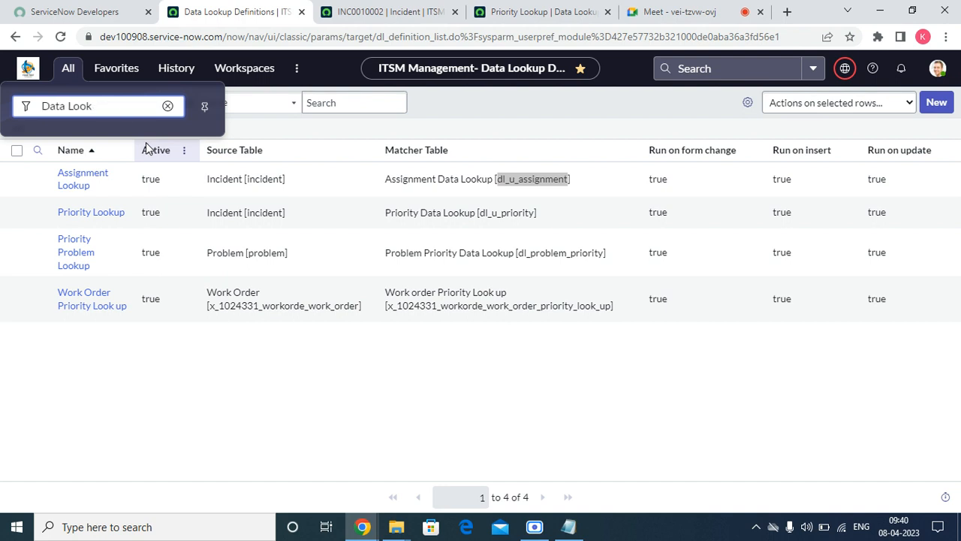
pyautogui.write('dl')
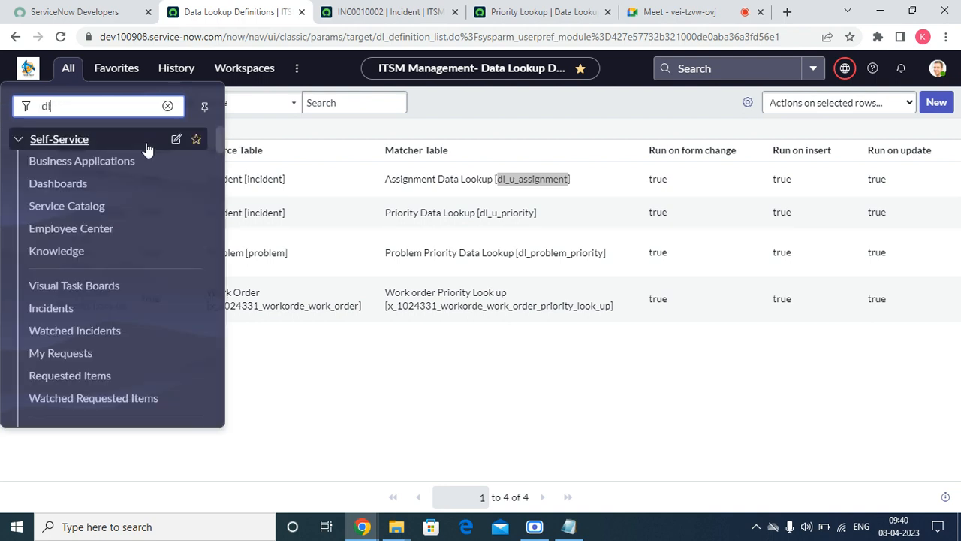
pyautogui.write('-')
pyautogui.press('BackSpace')
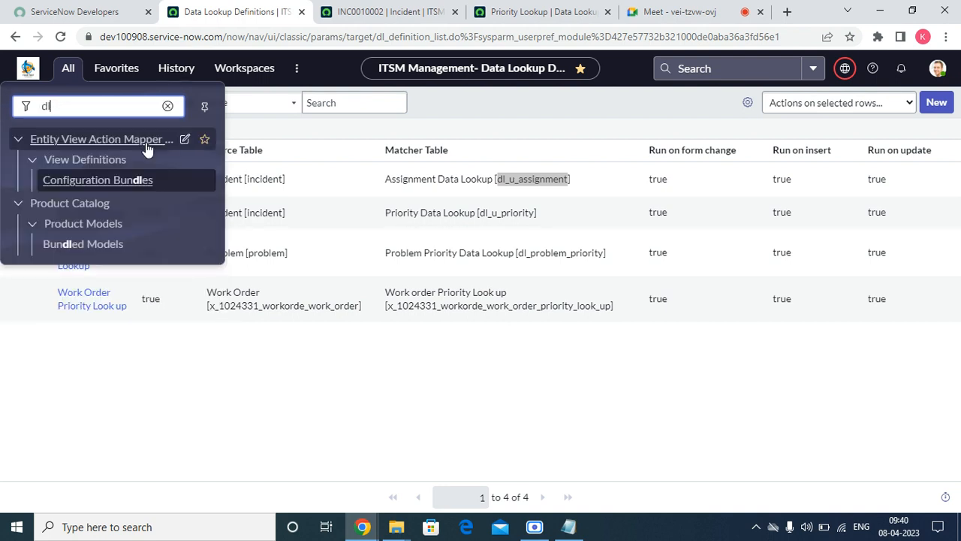
pyautogui.write('_')
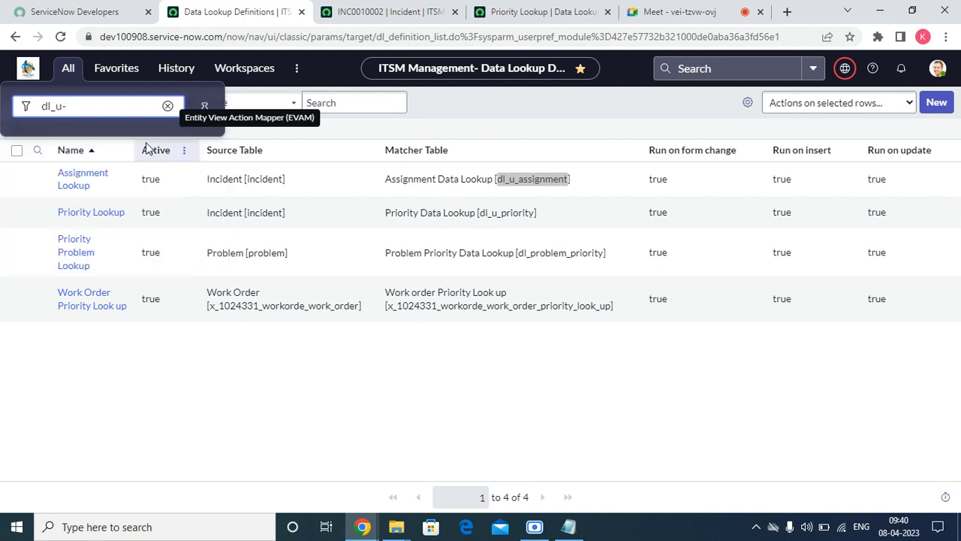
pyautogui.write('u_assignent')
pyautogui.press('BackSpace')
pyautogui.press('BackSpace')
pyautogui.press('BackSpace')
pyautogui.press('BackSpace')
pyautogui.write('nm')
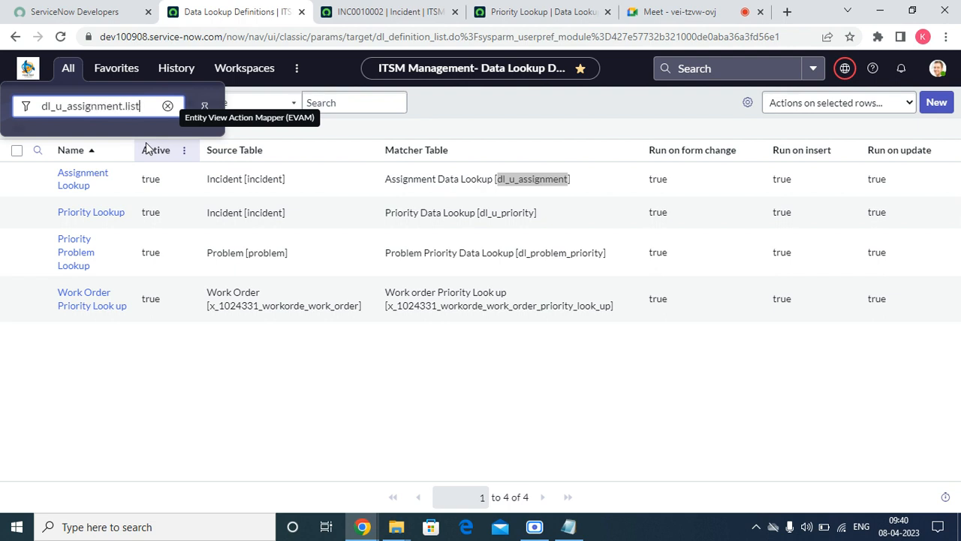
pyautogui.press('Return')
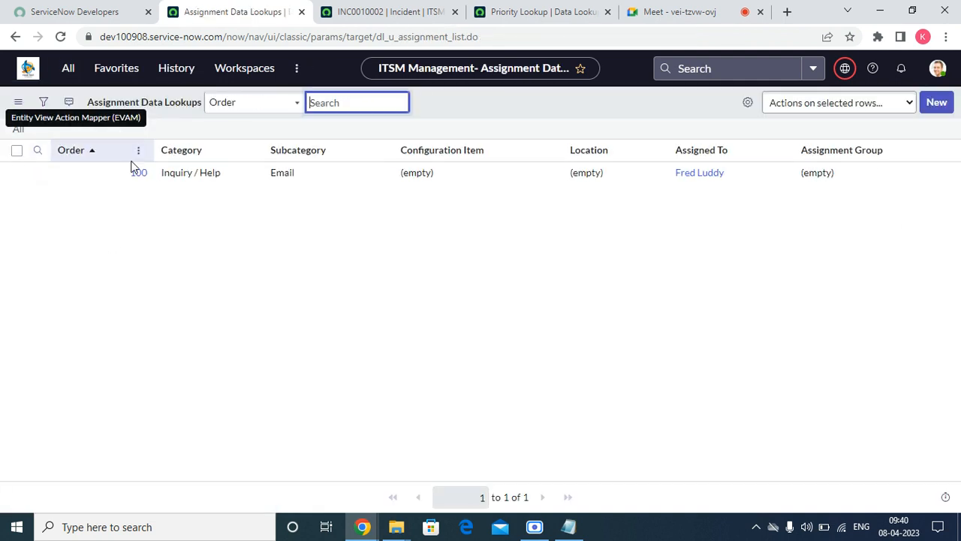
# Open the table configuration of the Assignment Data Lookups list, and examine the table's label and the table it extends.
pyautogui.rightClick(165, 154)
pyautogui.moveTo(256, 278)
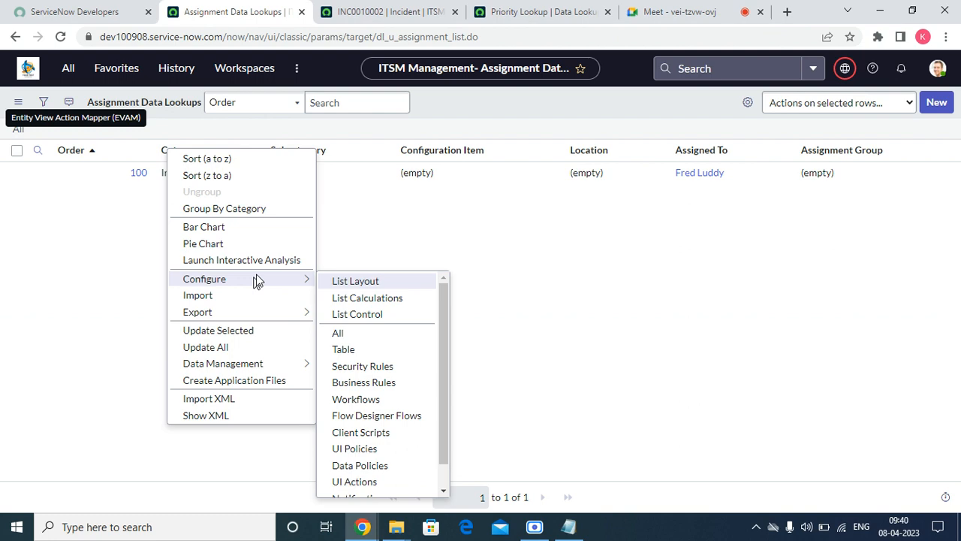
pyautogui.click(370, 351)
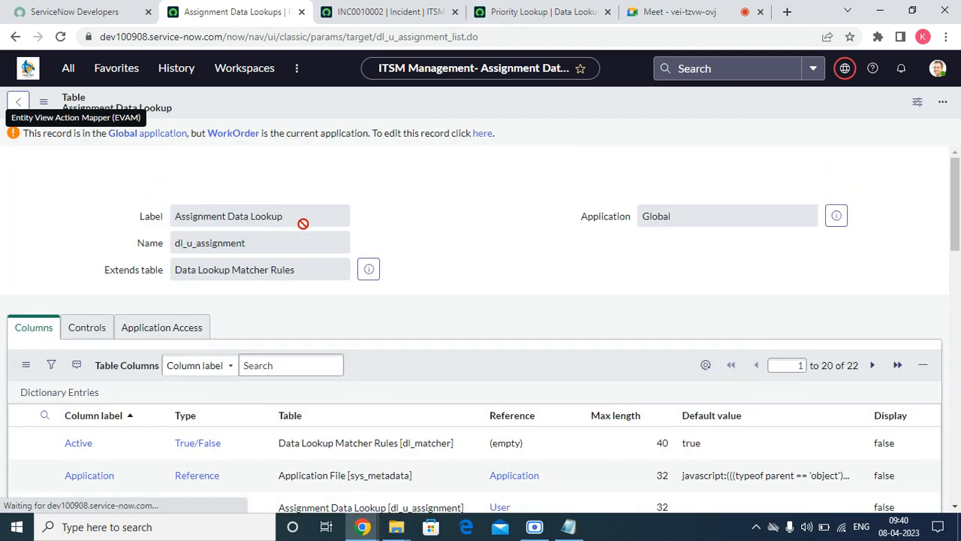
pyautogui.doubleClick(302, 219)
pyautogui.doubleClick(284, 268)
pyautogui.click(284, 268)
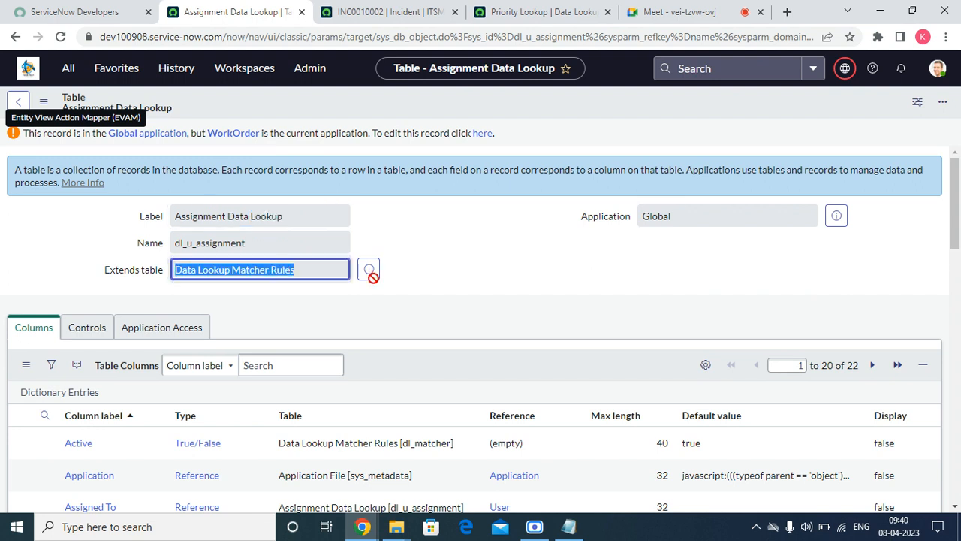
pyautogui.click(375, 357)
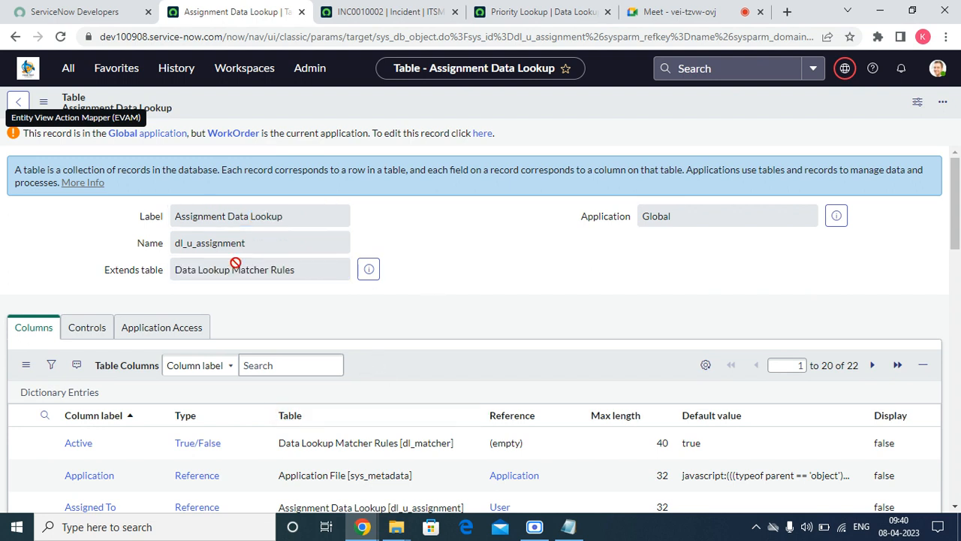
# Open the favorite Data Lookup Definitions list and start a new record of type Data Lookup Rule.
pyautogui.click(117, 69)
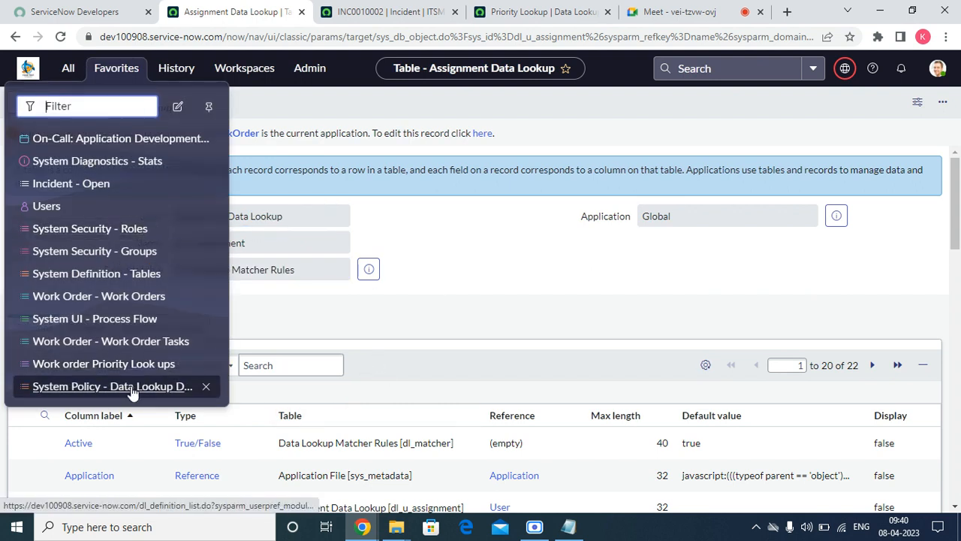
pyautogui.click(157, 386)
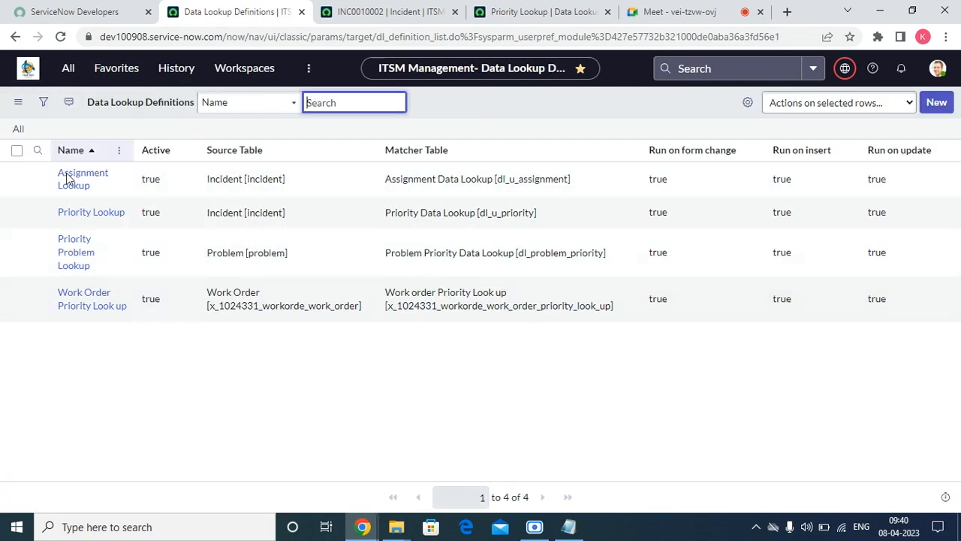
pyautogui.click(936, 103)
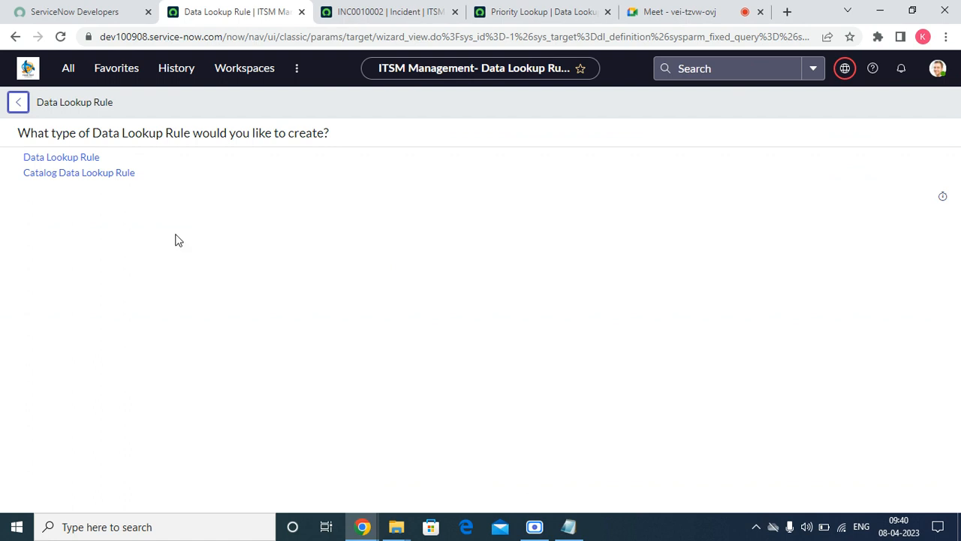
pyautogui.click(75, 157)
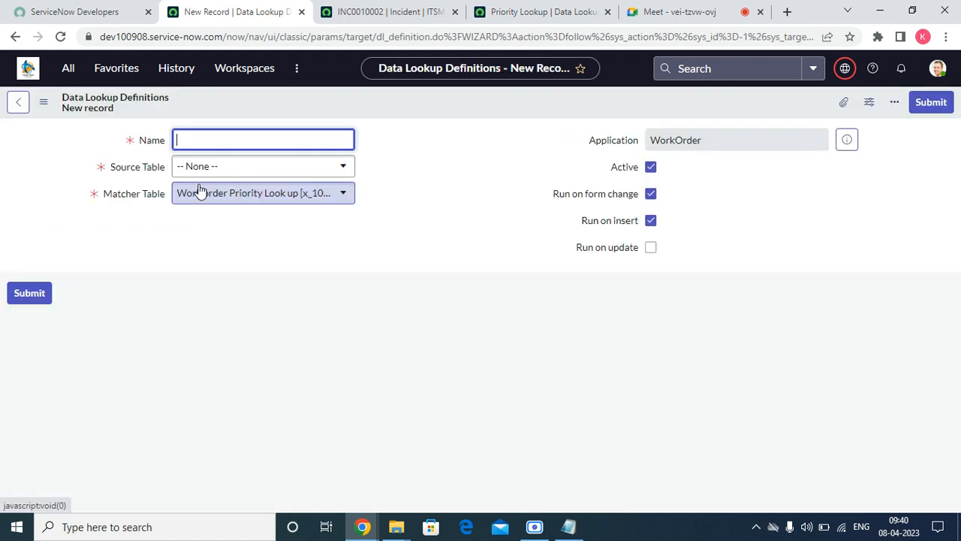
# Name the definition Work Order Assignment look up, set its source table to Work Order, enable Run on update, and save the record.
pyautogui.click(202, 166)
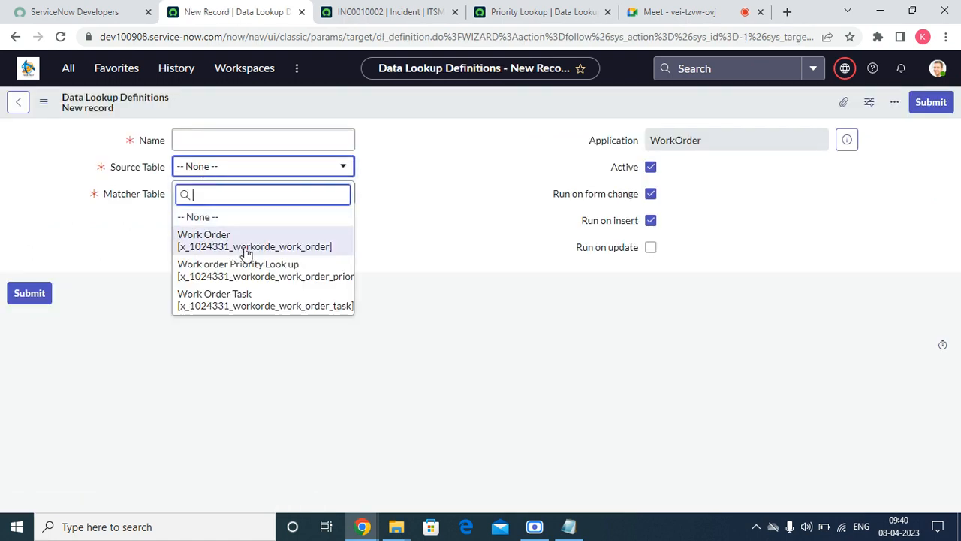
pyautogui.click(243, 247)
pyautogui.click(229, 143)
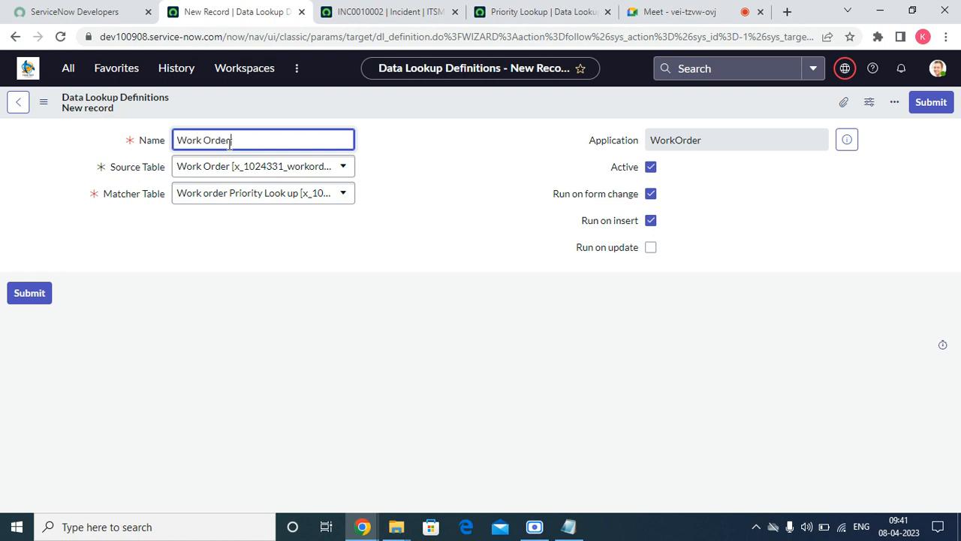
pyautogui.write('Work OrderAssignment look up')
pyautogui.click(650, 249)
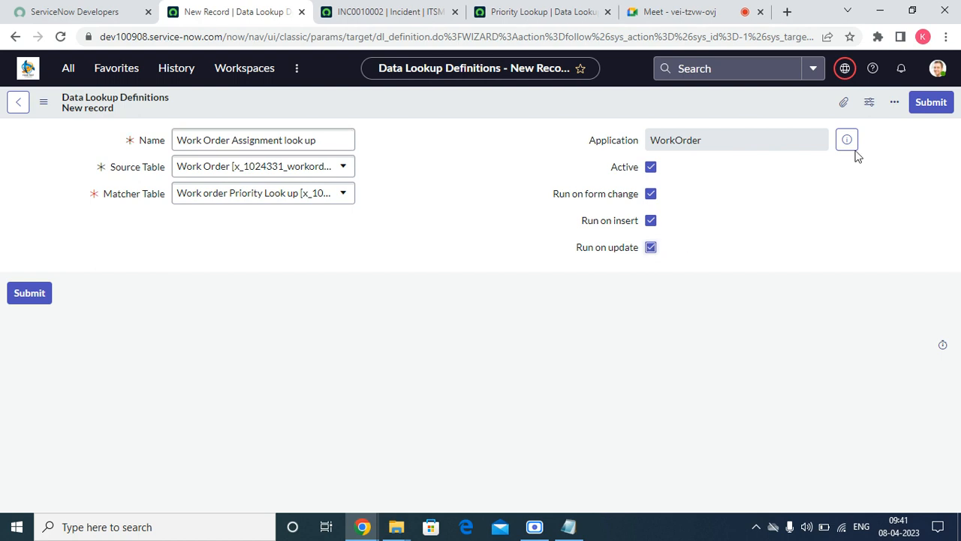
pyautogui.rightClick(589, 101)
pyautogui.click(612, 109)
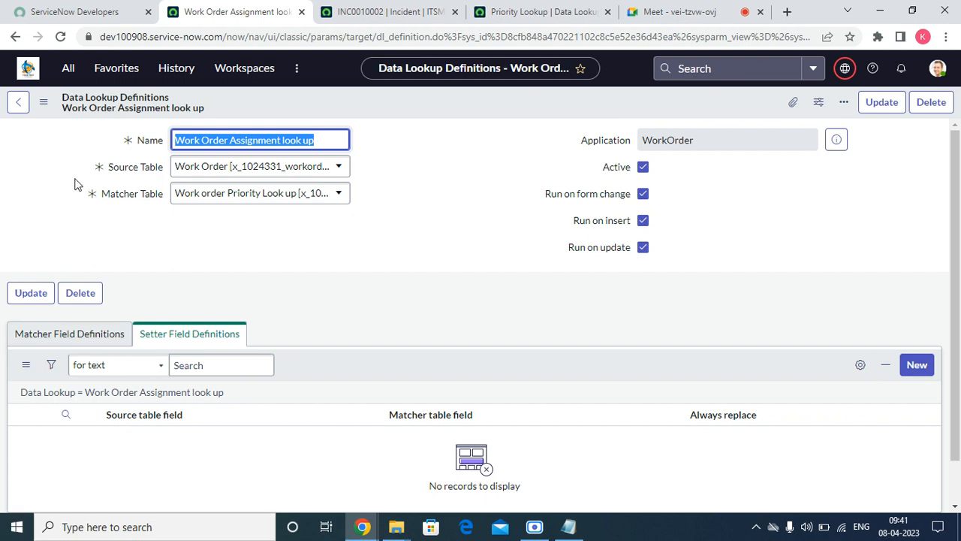
# Open the favorite Data Lookup Definitions list in a new browser tab.
pyautogui.click(111, 75)
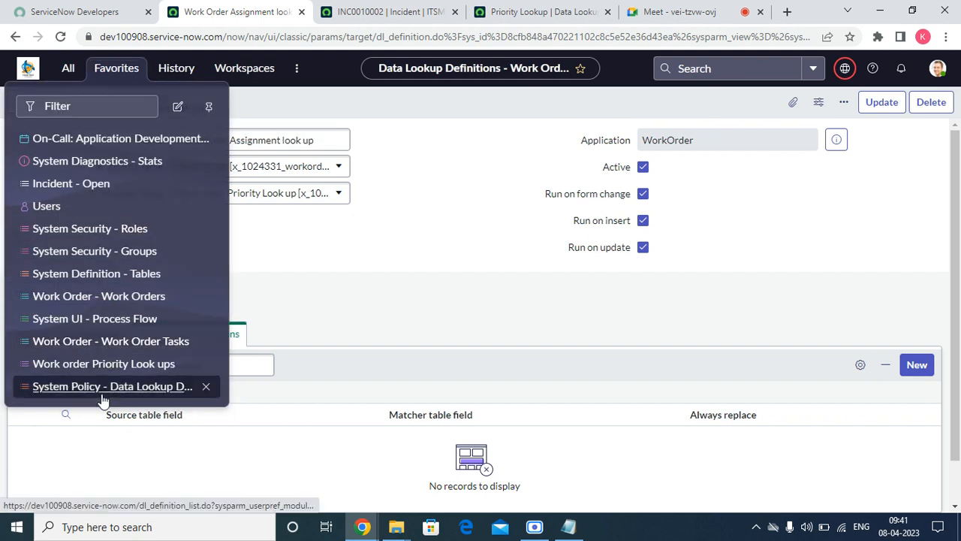
pyautogui.rightClick(102, 398)
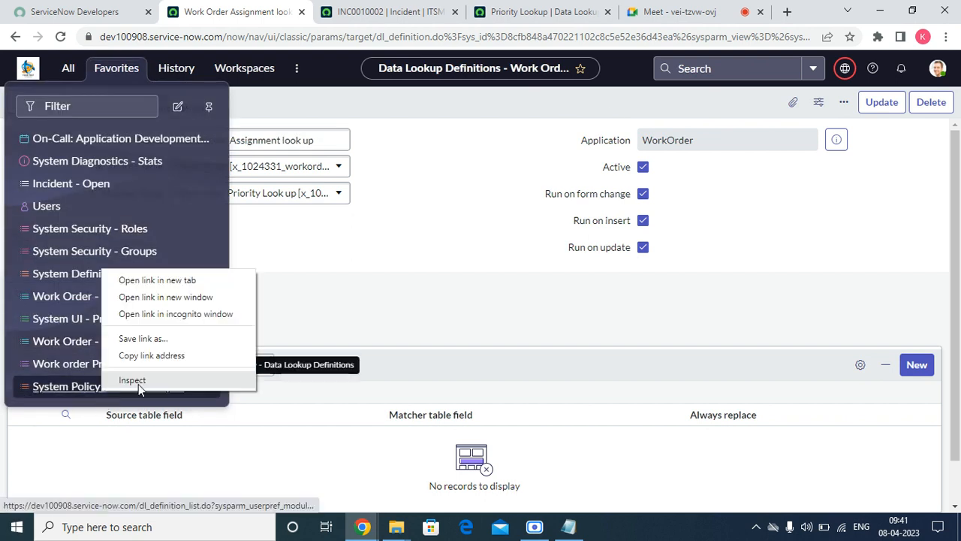
pyautogui.click(173, 284)
# Close the browser tab with incident INC0010002, discarding its unsaved changes.
pyautogui.click(322, 12)
pyautogui.click(379, 12)
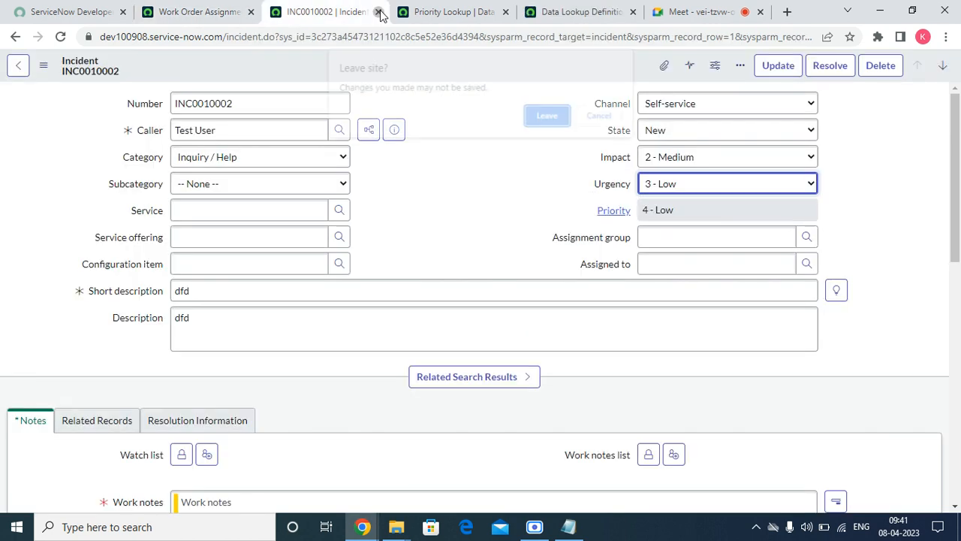
pyautogui.click(549, 116)
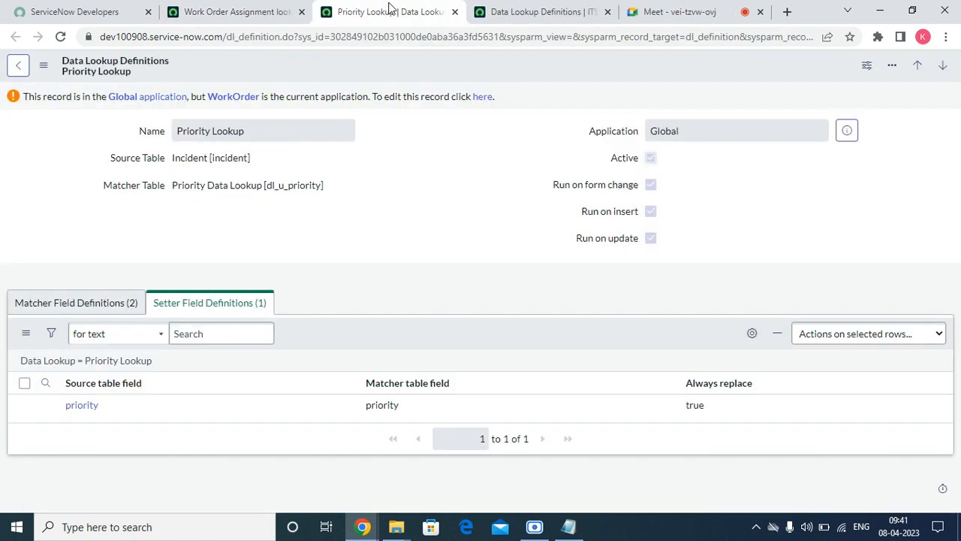
# Close the Priority Lookup tab and open Assignment Lookup in a new tab to examine its matcher field definitions.
pyautogui.click(455, 12)
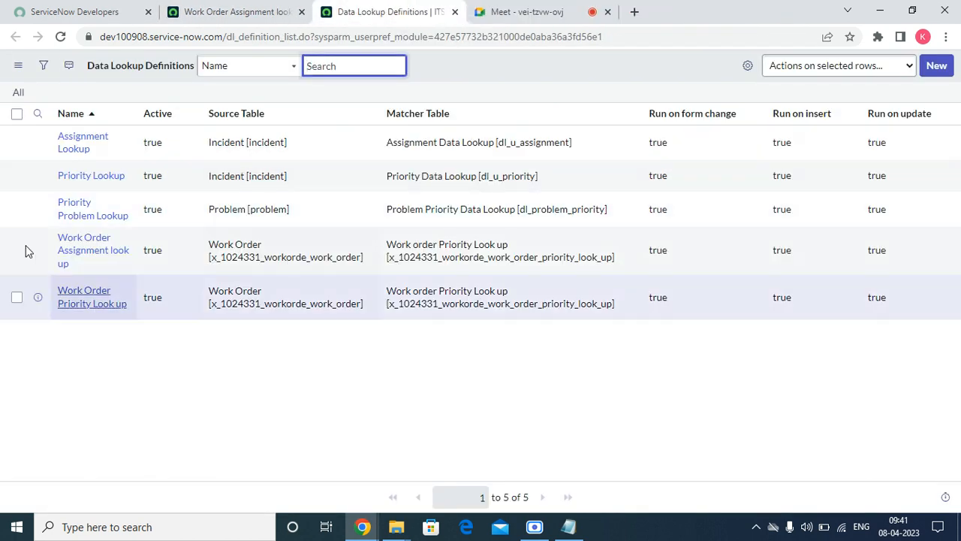
pyautogui.rightClick(57, 145)
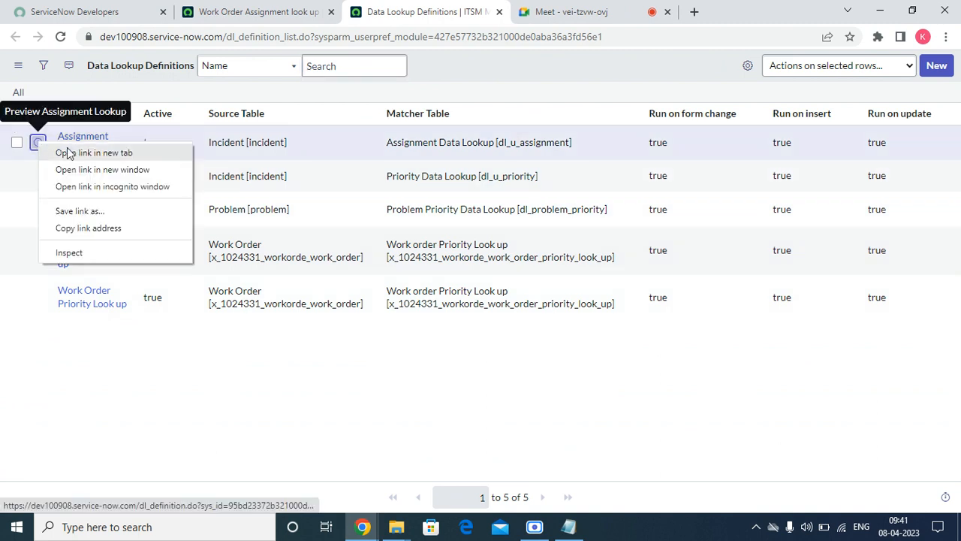
pyautogui.click(105, 153)
pyautogui.click(531, 11)
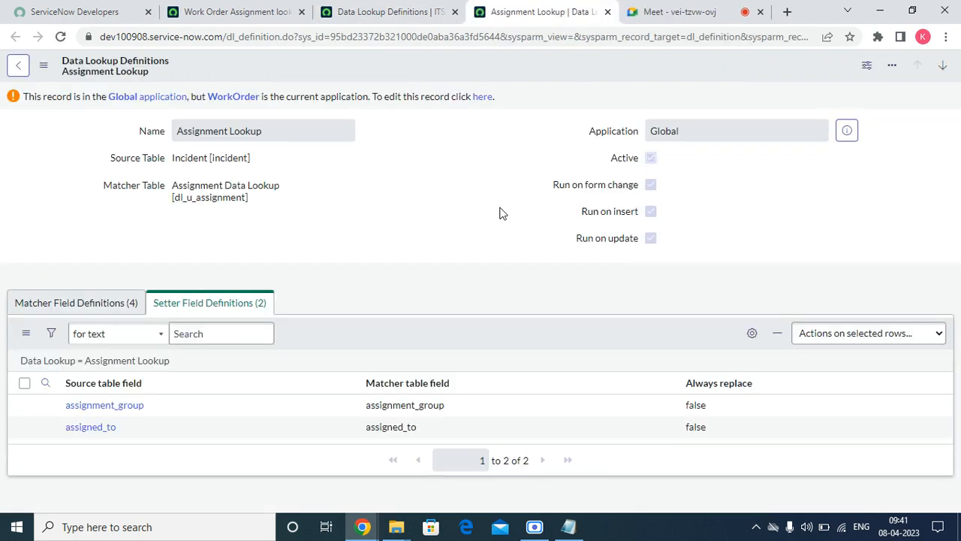
pyautogui.click(111, 297)
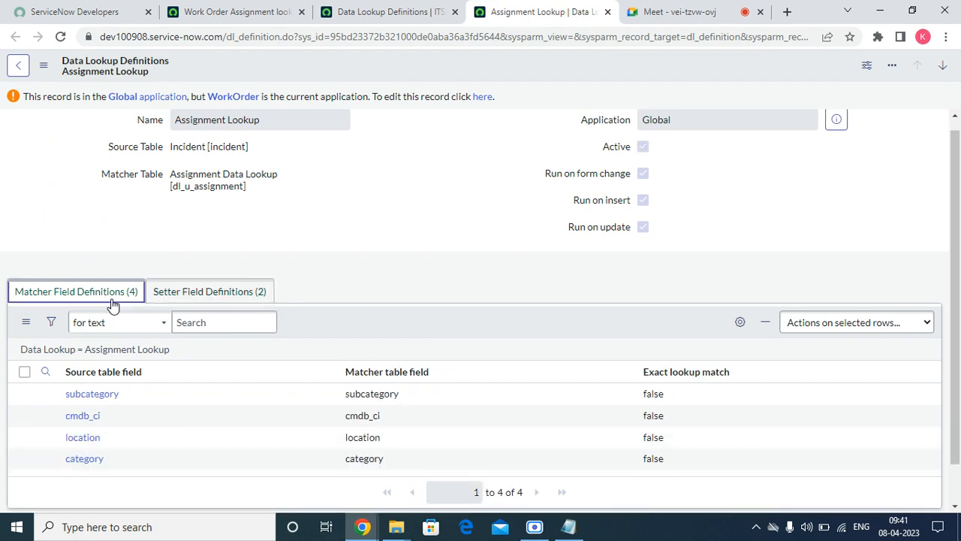
pyautogui.scroll(-1, 308, 384)
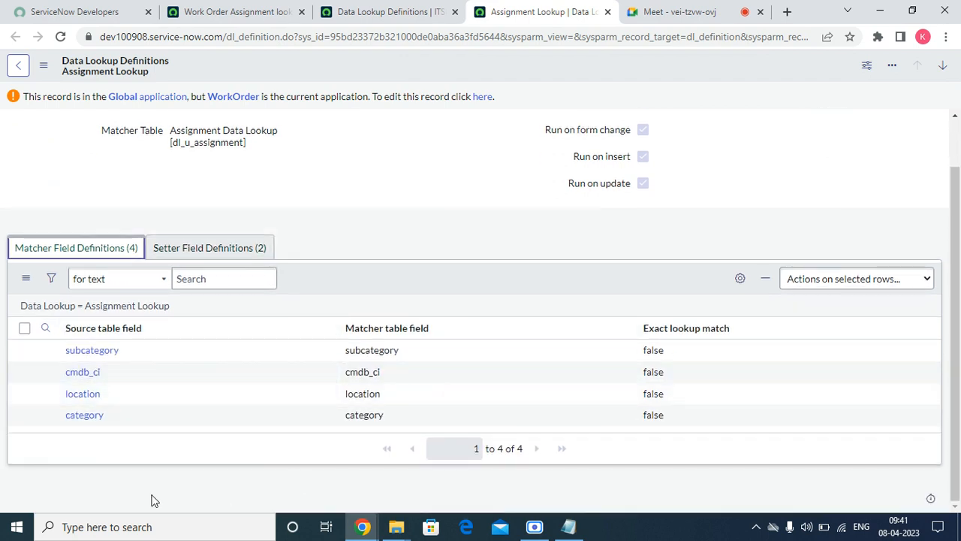
pyautogui.click(217, 18)
pyautogui.scroll(-1, 348, 304)
pyautogui.scroll(1, 160, 364)
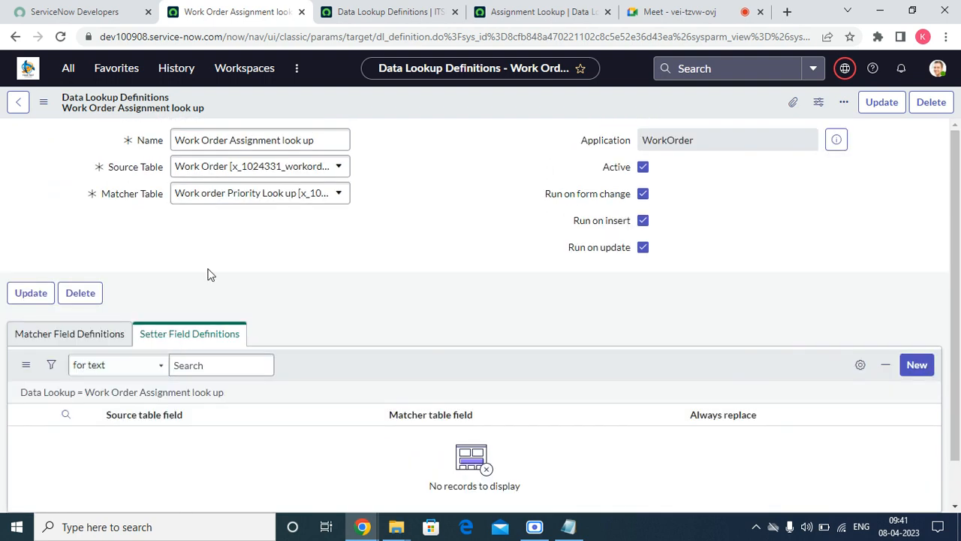
pyautogui.click(83, 333)
pyautogui.scroll(-1, 300, 338)
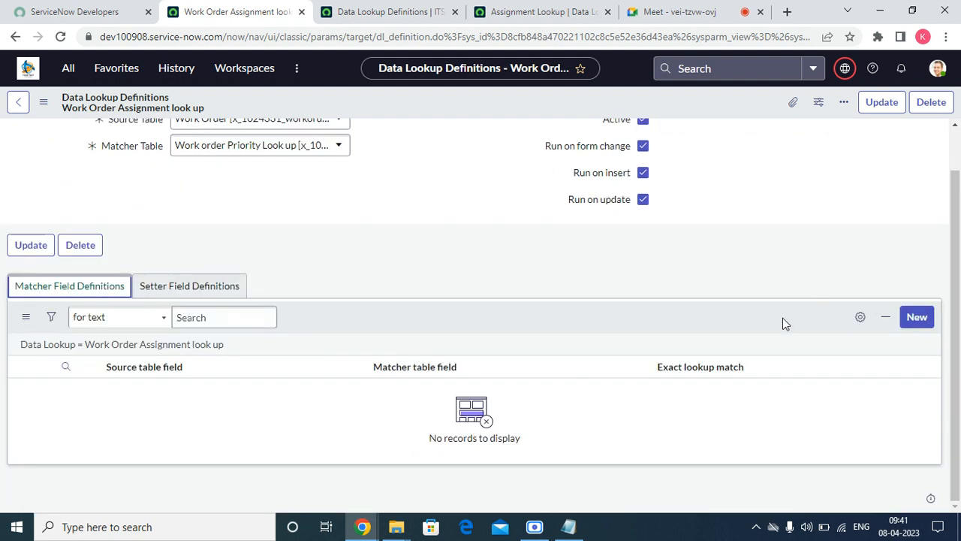
pyautogui.click(925, 320)
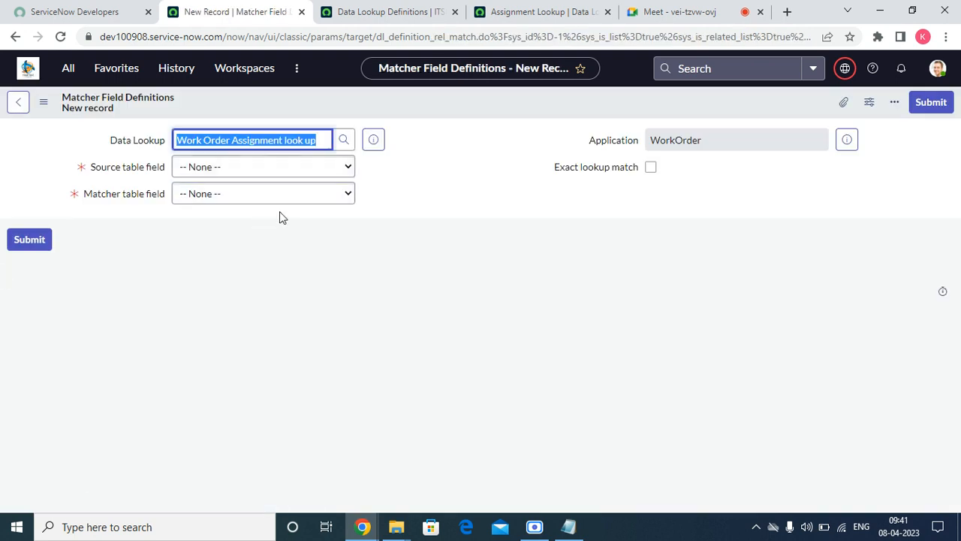
pyautogui.click(286, 168)
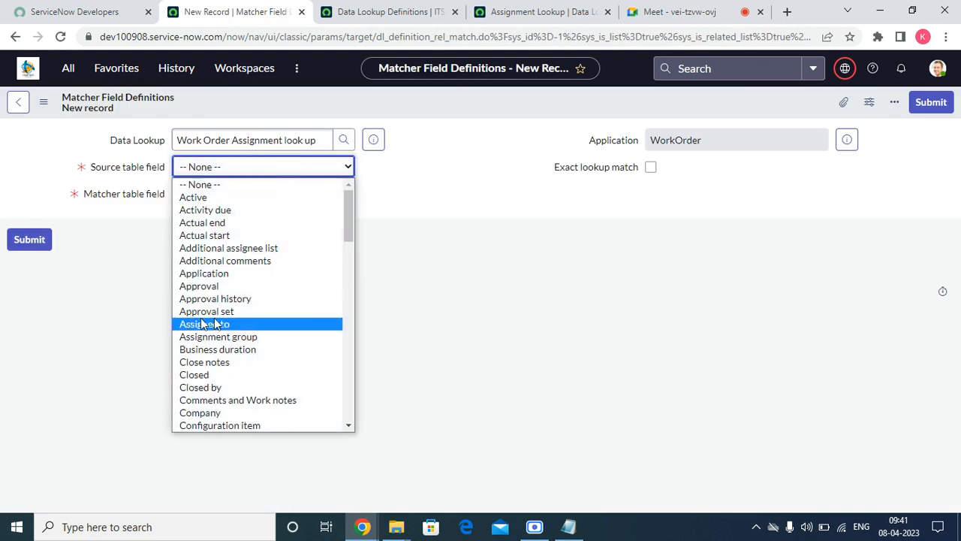
pyautogui.click(232, 274)
pyautogui.click(258, 195)
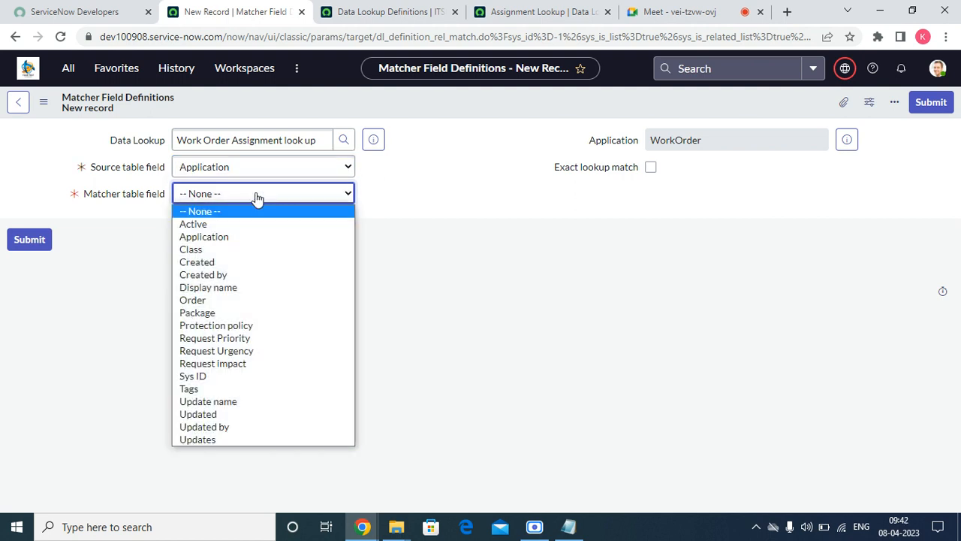
pyautogui.click(476, 255)
pyautogui.click(650, 167)
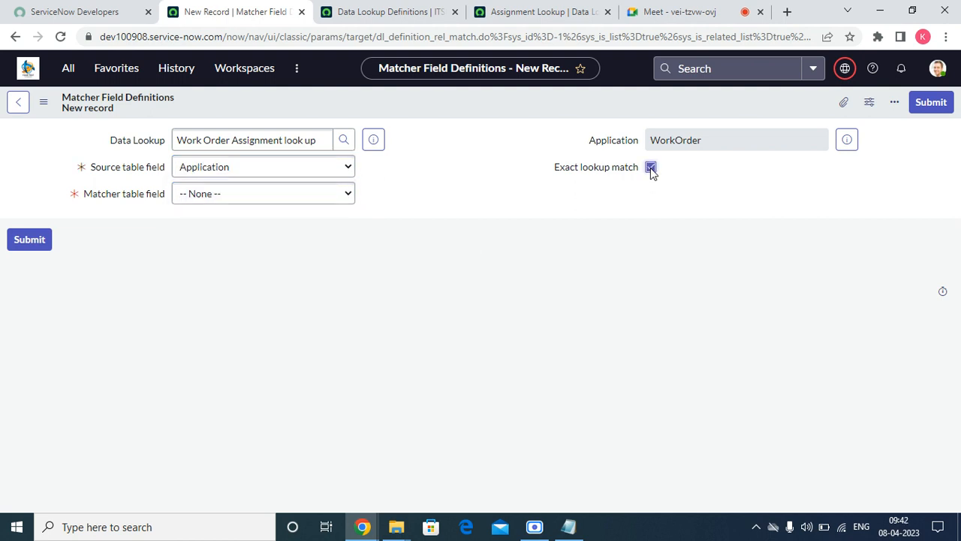
pyautogui.click(280, 198)
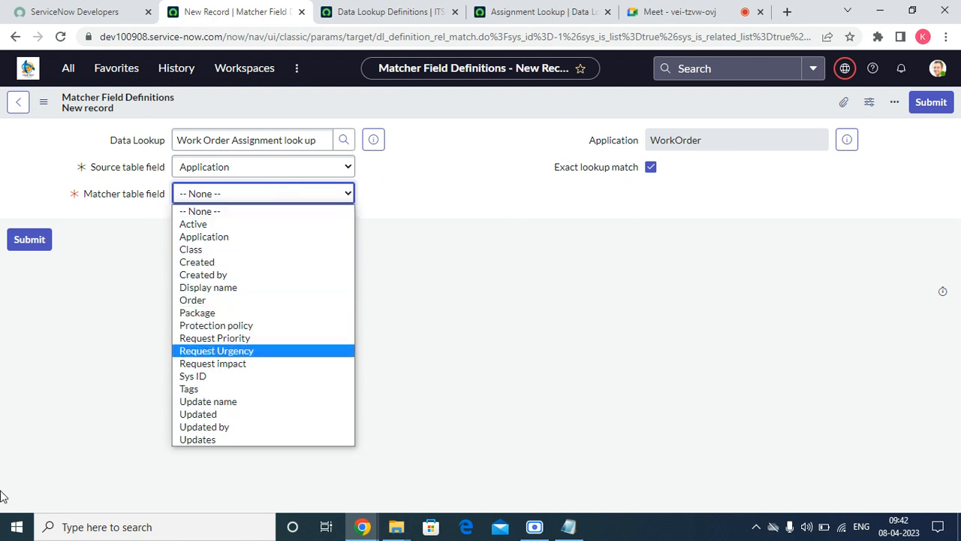
pyautogui.click(461, 173)
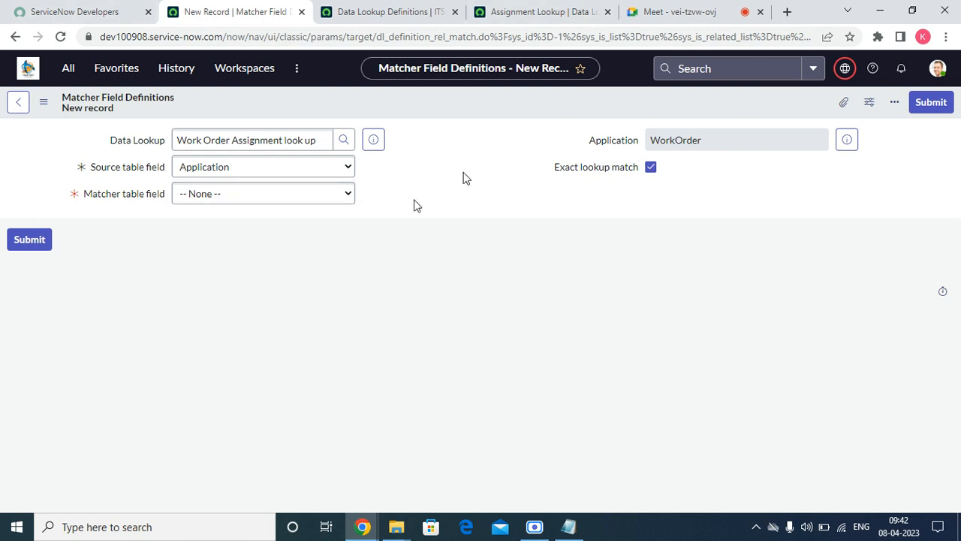
pyautogui.click(251, 198)
pyautogui.click(435, 235)
pyautogui.click(22, 105)
# Check the matcher table of the Assignment Lookup definition and return to the favorite Data Lookup Definitions list.
pyautogui.click(589, 338)
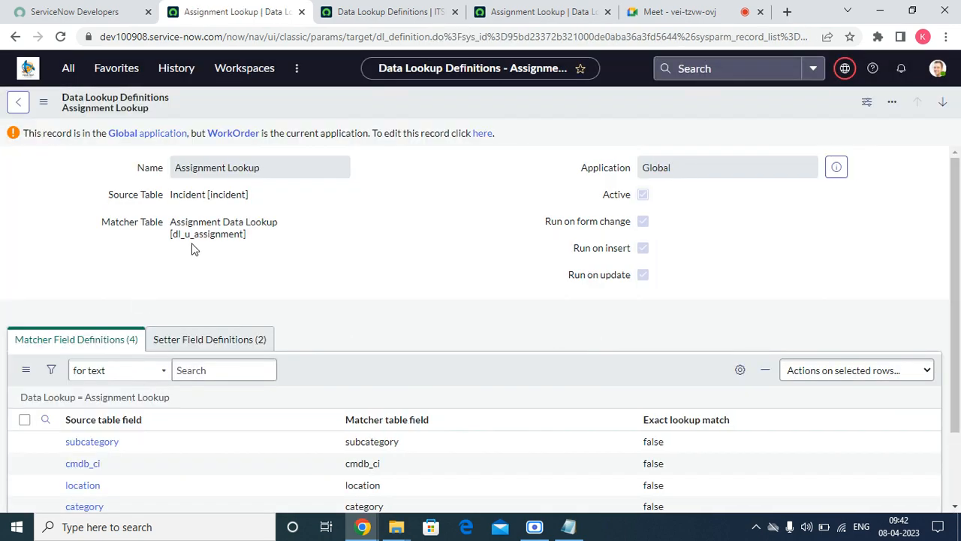
pyautogui.moveTo(244, 235); pyautogui.dragTo(179, 235)
pyautogui.click(65, 70)
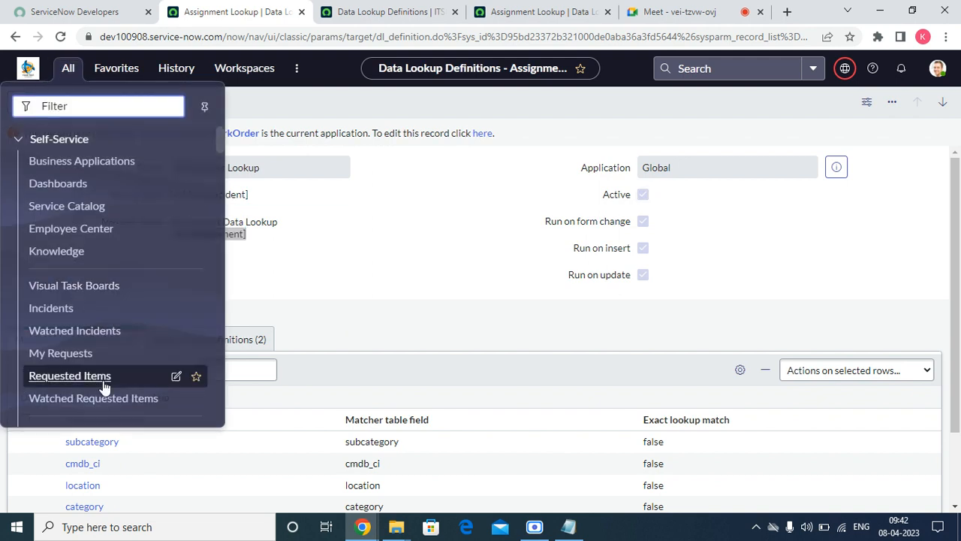
pyautogui.click(114, 68)
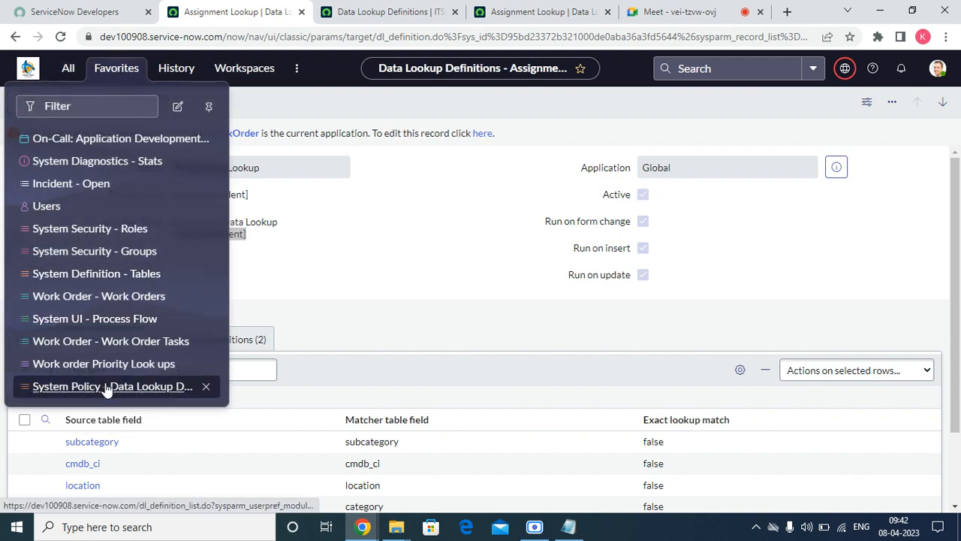
pyautogui.click(126, 387)
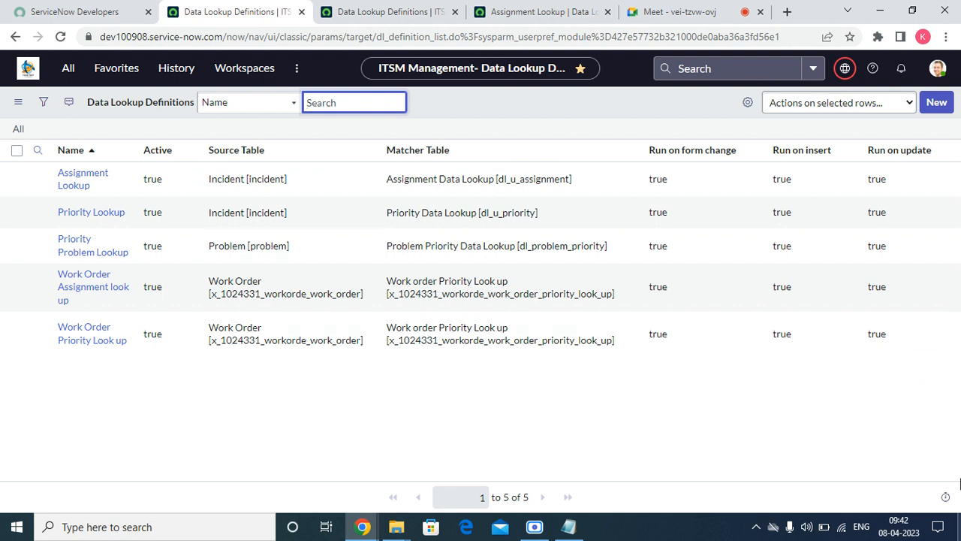
# Switch to Notepad and delete all the existing look up rules notes.
pyautogui.click(569, 526)
pyautogui.doubleClick(307, 125)
pyautogui.doubleClick(306, 125)
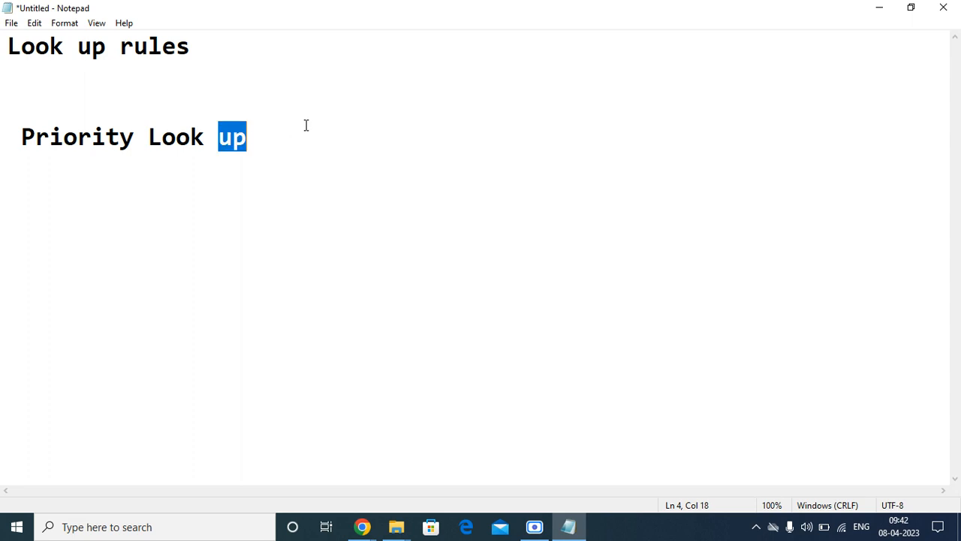
pyautogui.click(307, 125)
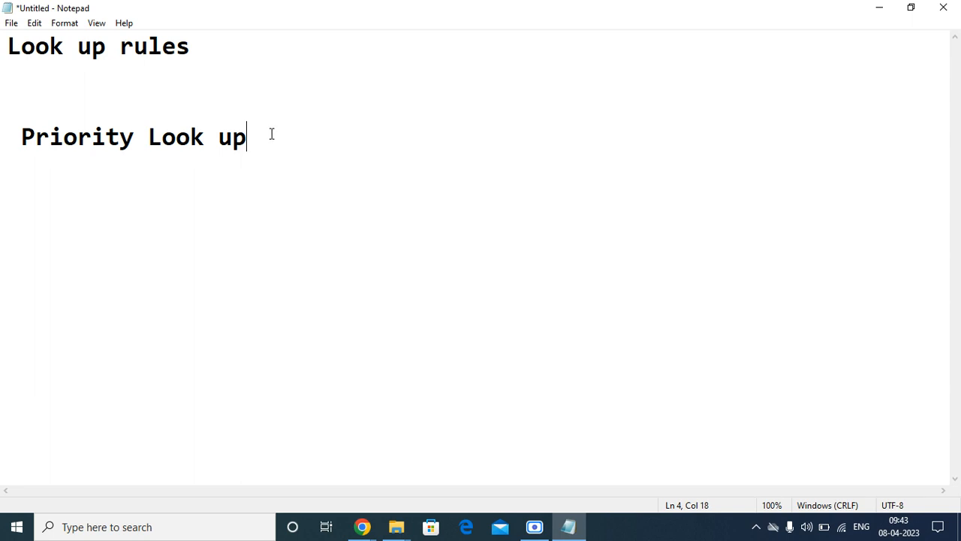
pyautogui.press('Return')
pyautogui.press('Return')
pyautogui.press('Return')
pyautogui.press('Return')
pyautogui.press('Return')
pyautogui.press('Return')
pyautogui.press('Return')
pyautogui.press('Return')
pyautogui.press('Return')
pyautogui.press('Return')
pyautogui.press('Return')
pyautogui.hotkey('ctrl', 'a')
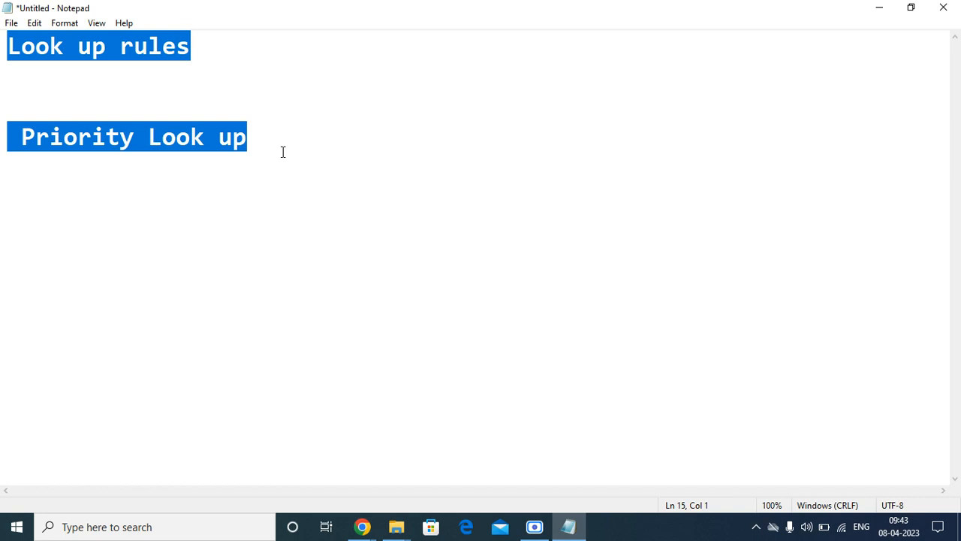
pyautogui.press('Delete')
# Begin the first numbered task line with "1. Create 3 choice field on".
pyautogui.write('1 ')
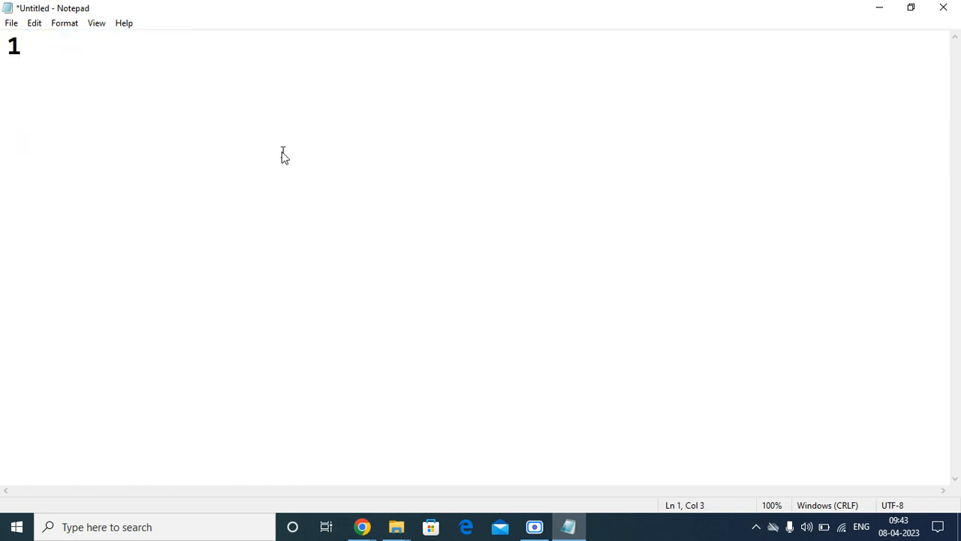
pyautogui.write('. ')
pyautogui.write('reate')
pyautogui.press('BackSpace')
pyautogui.press('BackSpace')
pyautogui.press('BackSpace')
pyautogui.press('BackSpace')
pyautogui.press('BackSpace')
pyautogui.write('CCt')
pyautogui.press('BackSpace')
pyautogui.press('BackSpace')
pyautogui.write('reate 3 field')
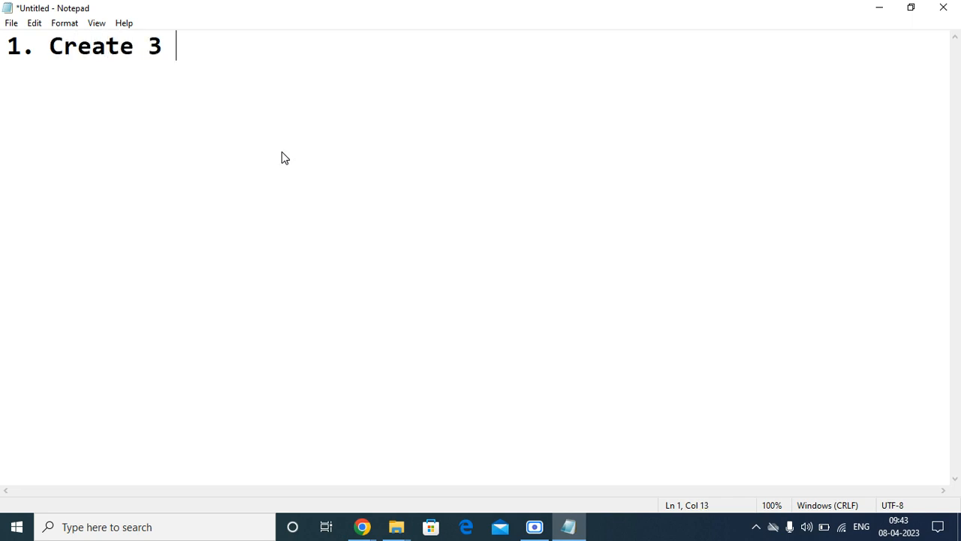
pyautogui.press('BackSpace')
pyautogui.press('BackSpace')
pyautogui.press('BackSpace')
pyautogui.press('BackSpace')
pyautogui.press('BackSpace')
pyautogui.press('BackSpace')
pyautogui.write('choice field on ')
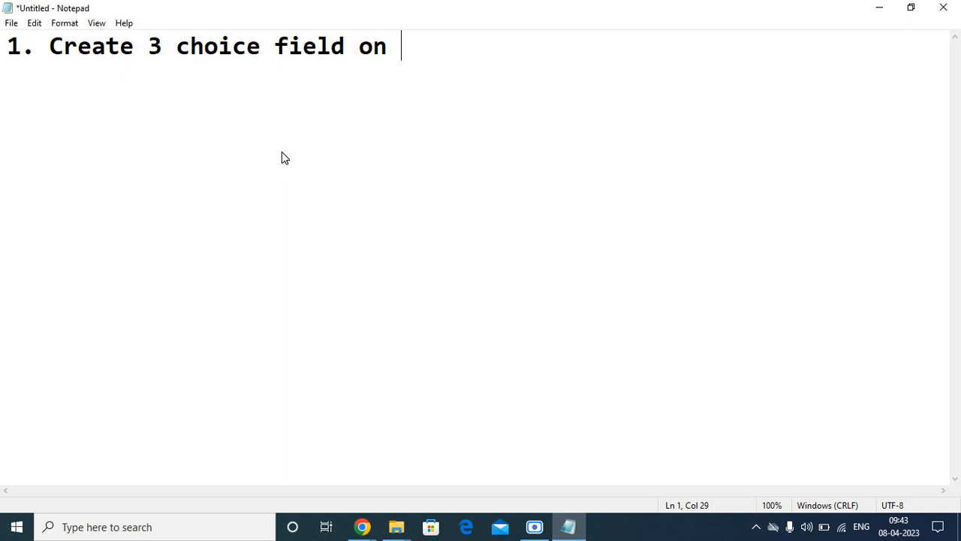
# Complete the first task line with "custom table which you have already created." and start a new line.
pyautogui.write('cusotmer')
pyautogui.press('BackSpace')
pyautogui.press('BackSpace')
pyautogui.press('BackSpace')
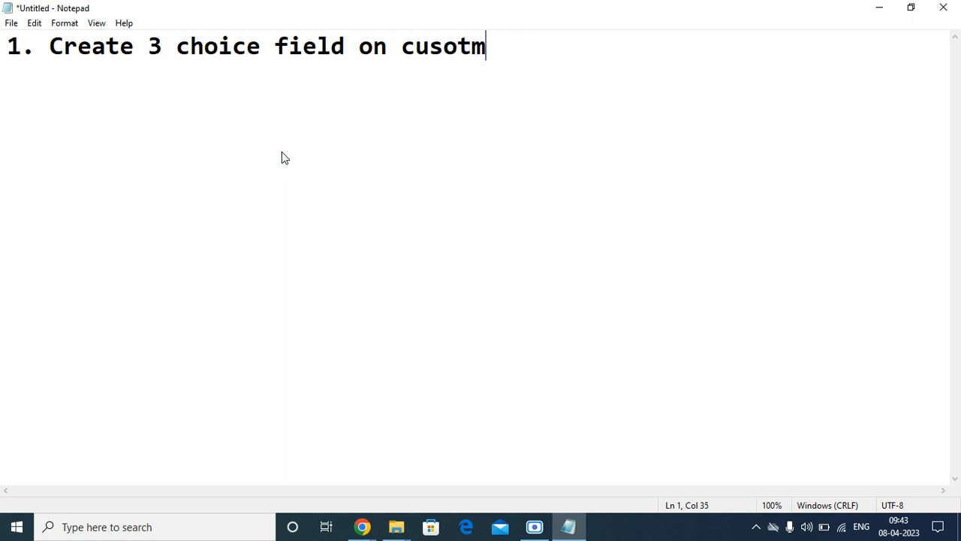
pyautogui.press('BackSpace')
pyautogui.press('BackSpace')
pyautogui.press('BackSpace')
pyautogui.write('tom table w')
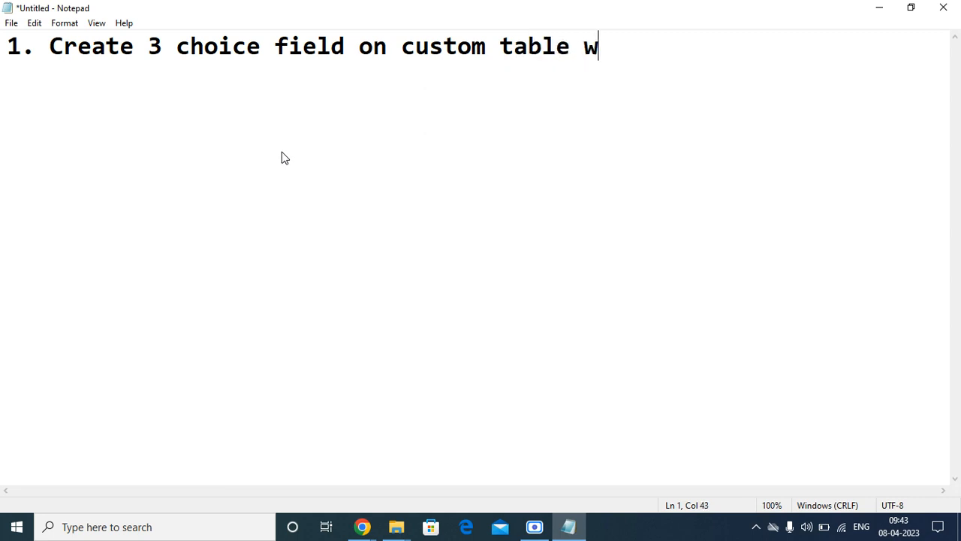
pyautogui.write('hich w')
pyautogui.press('BackSpace')
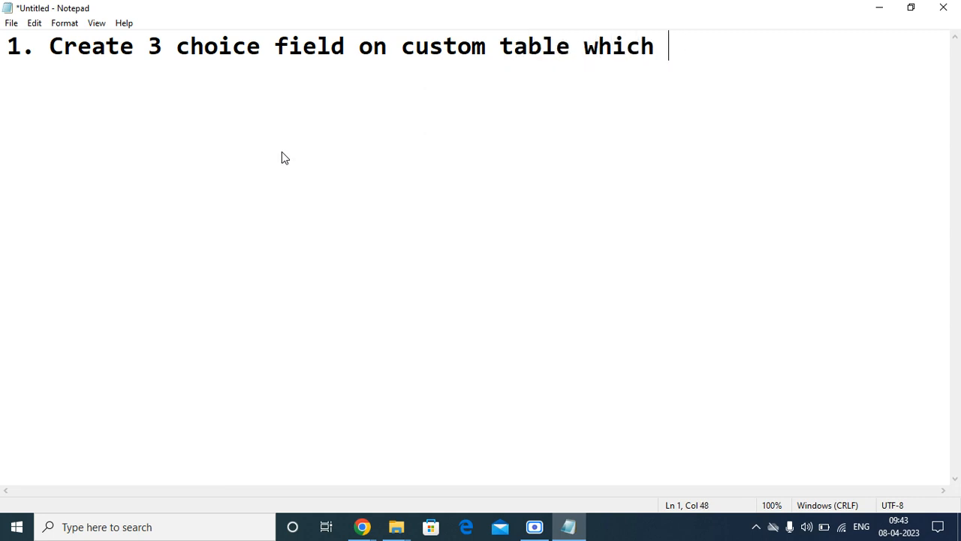
pyautogui.write('u')
pyautogui.press('BackSpace')
pyautogui.write('you ')
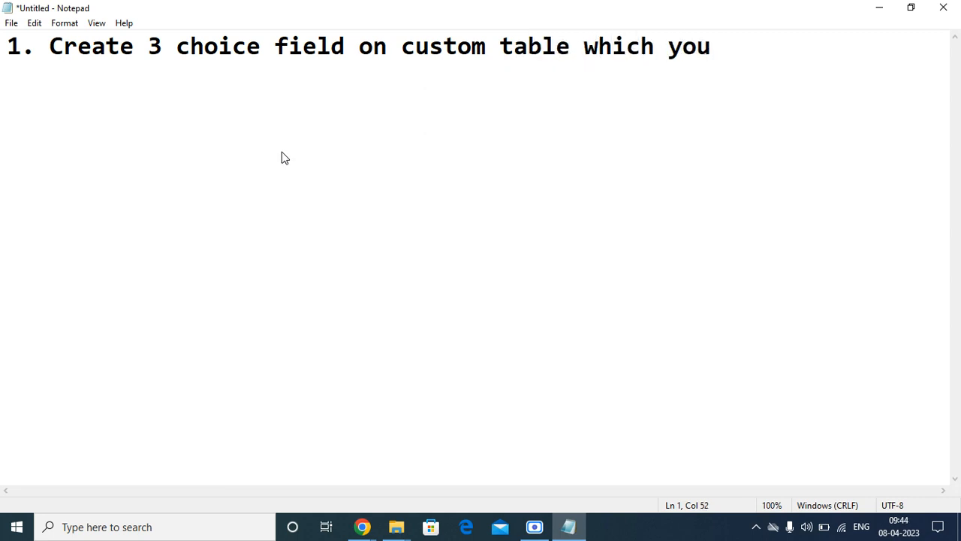
pyautogui.write('have alr')
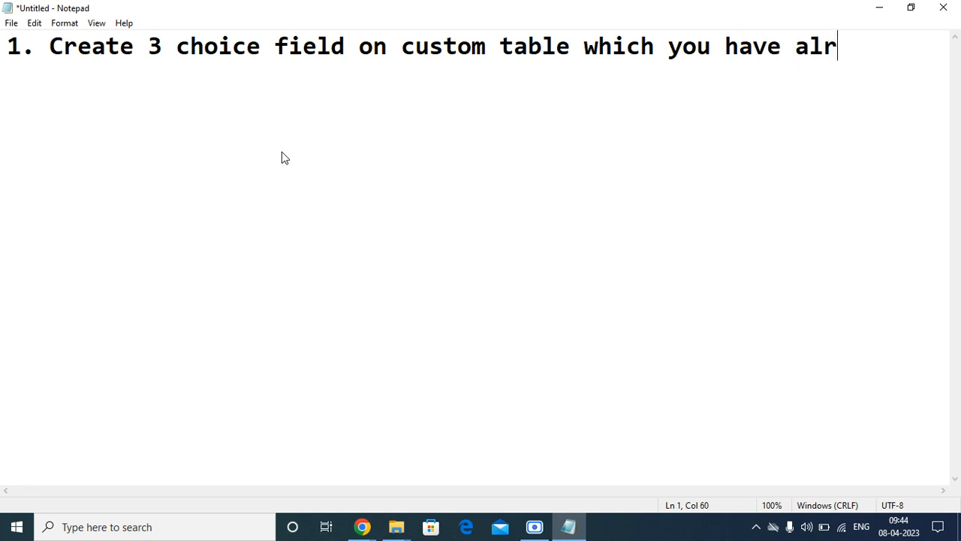
pyautogui.write('eady cr')
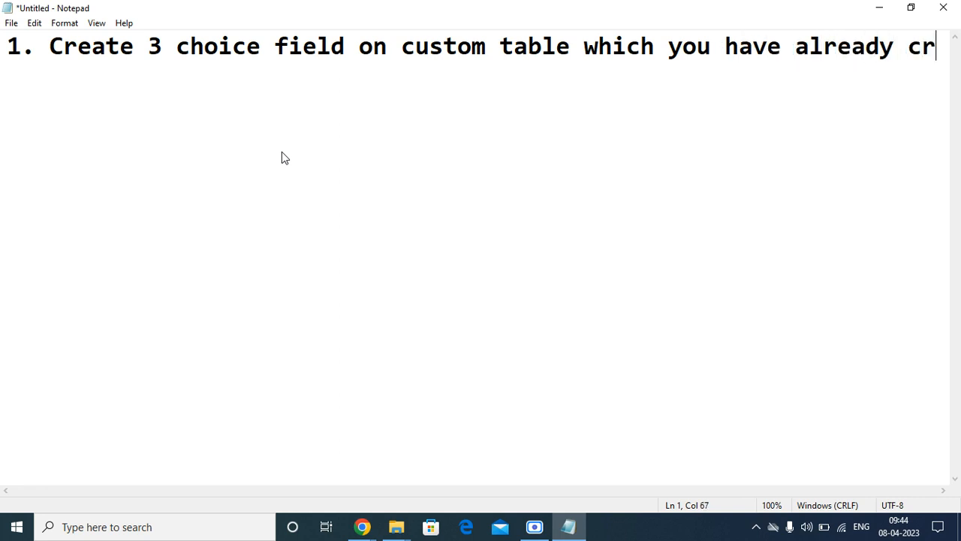
pyautogui.write('eea')
pyautogui.press('BackSpace')
pyautogui.press('BackSpace')
pyautogui.write('a')
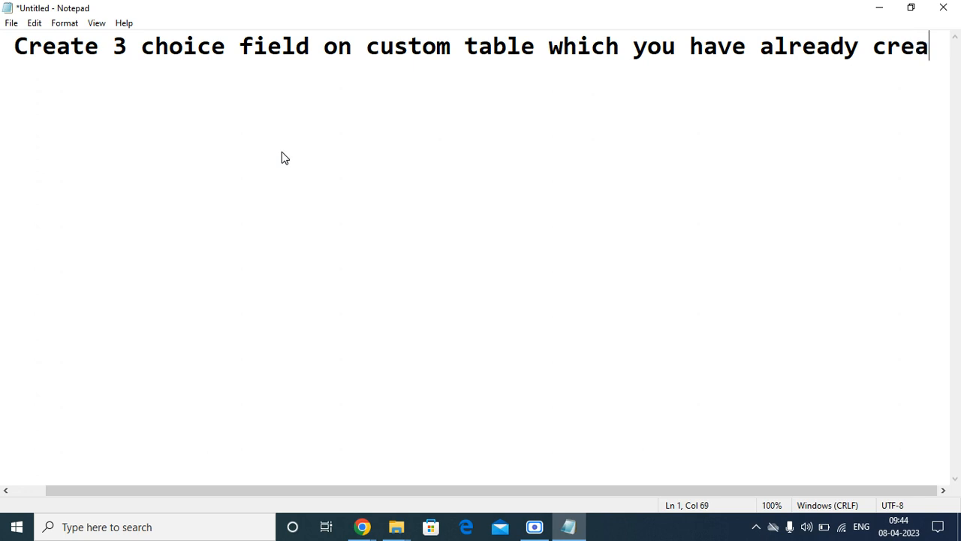
pyautogui.write('ted.')
pyautogui.press('Return')
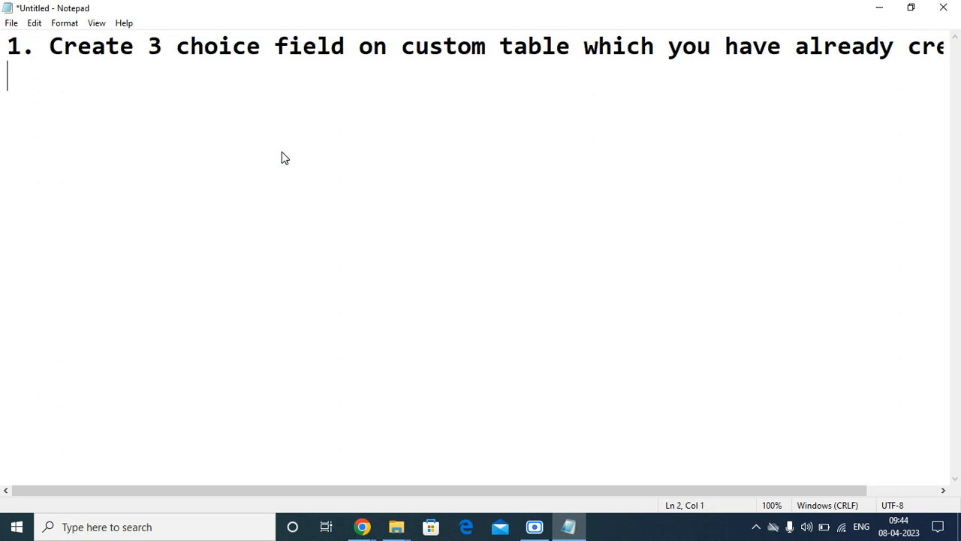
# Begin the second numbered task line with "2. Create a custom table".
pyautogui.write('2. Creata')
pyautogui.press('BackSpace')
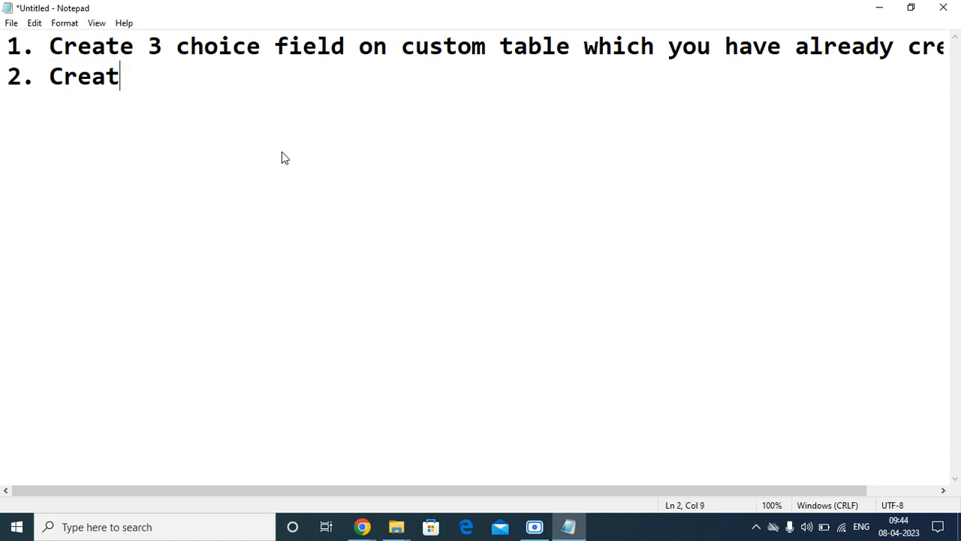
pyautogui.write('e A tabl')
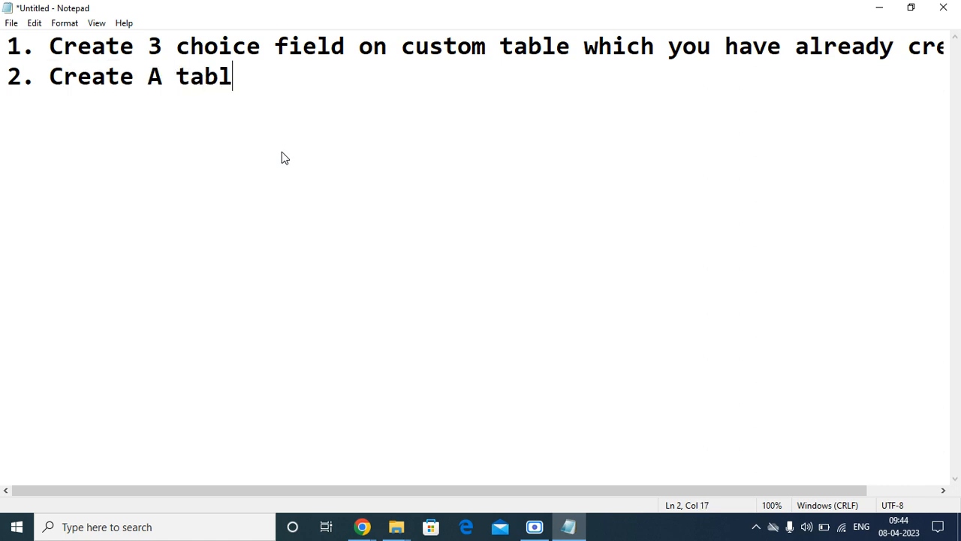
pyautogui.press('BackSpace')
pyautogui.write('e')
pyautogui.press('BackSpace')
pyautogui.press('BackSpace')
pyautogui.press('BackSpace')
pyautogui.press('BackSpace')
pyautogui.press('BackSpace')
pyautogui.press('BackSpace')
pyautogui.press('BackSpace')
pyautogui.write('a ')
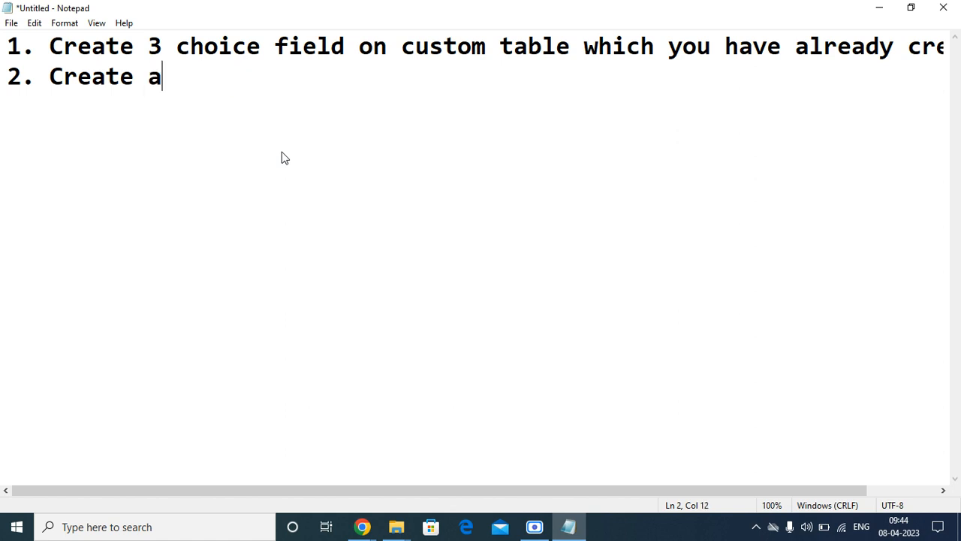
pyautogui.write('cusotm')
pyautogui.press('BackSpace')
pyautogui.press('BackSpace')
pyautogui.press('BackSpace')
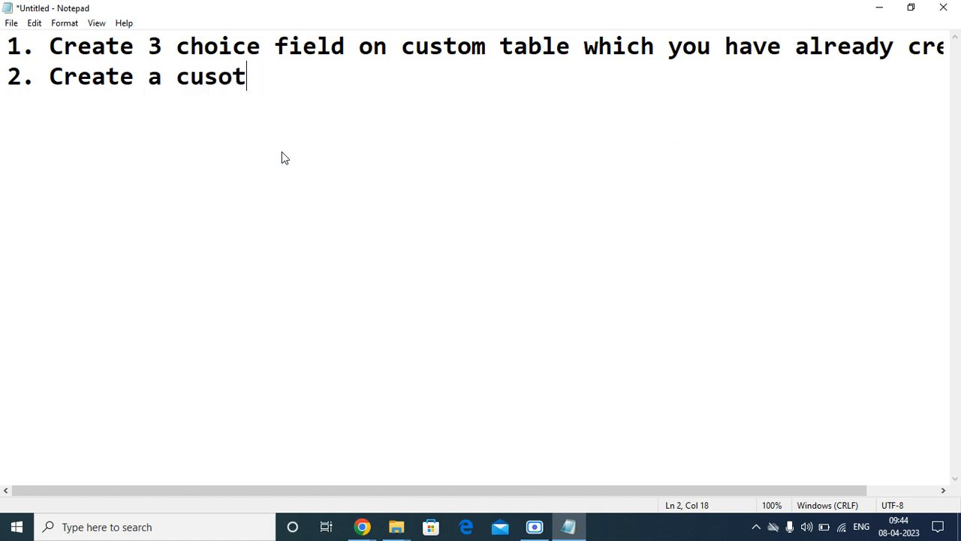
pyautogui.write('tom table')
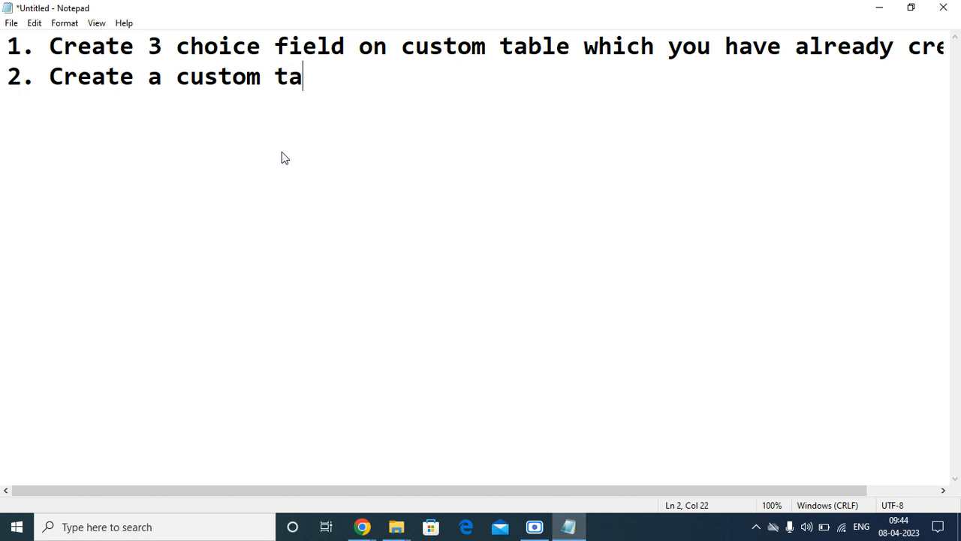
pyautogui.press('BackSpace')
# Continue the second task line with "which was extends from Data look up".
pyautogui.write('e whi')
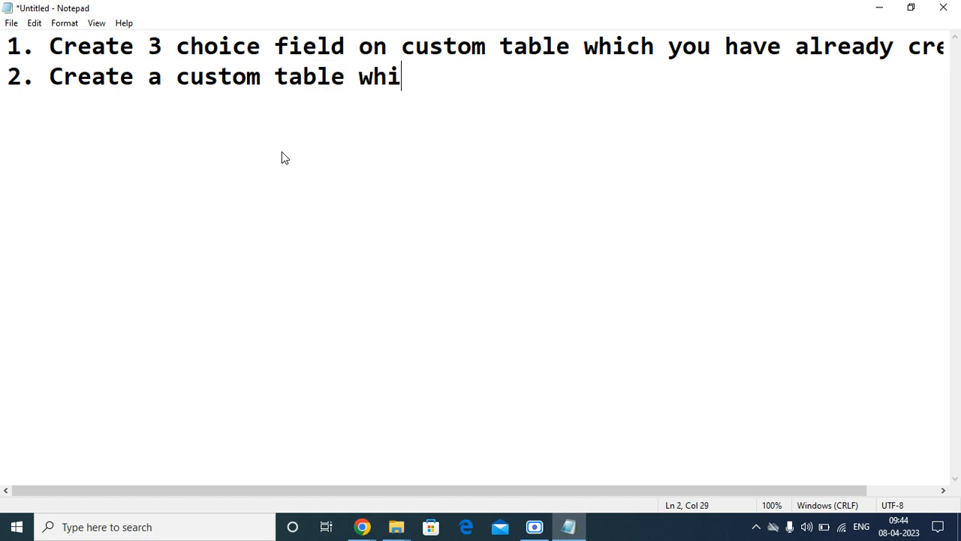
pyautogui.write('ch was e')
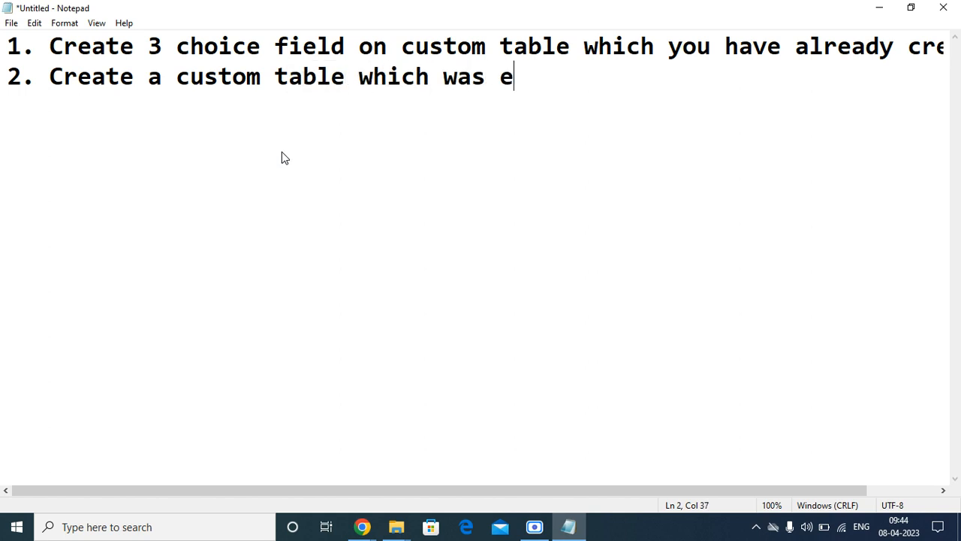
pyautogui.write('xtends form')
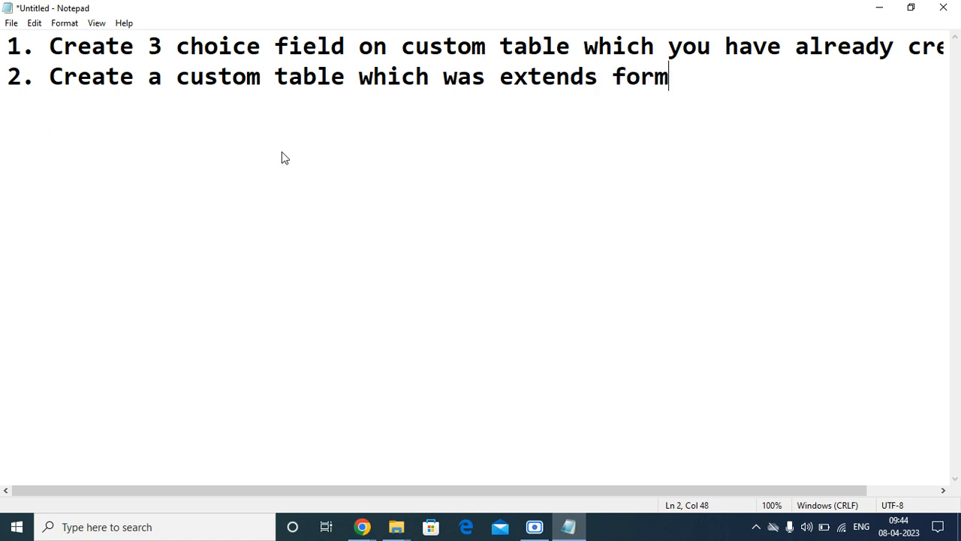
pyautogui.press('BackSpace')
pyautogui.press('BackSpace')
pyautogui.press('BackSpace')
pyautogui.write('rom Data llok')
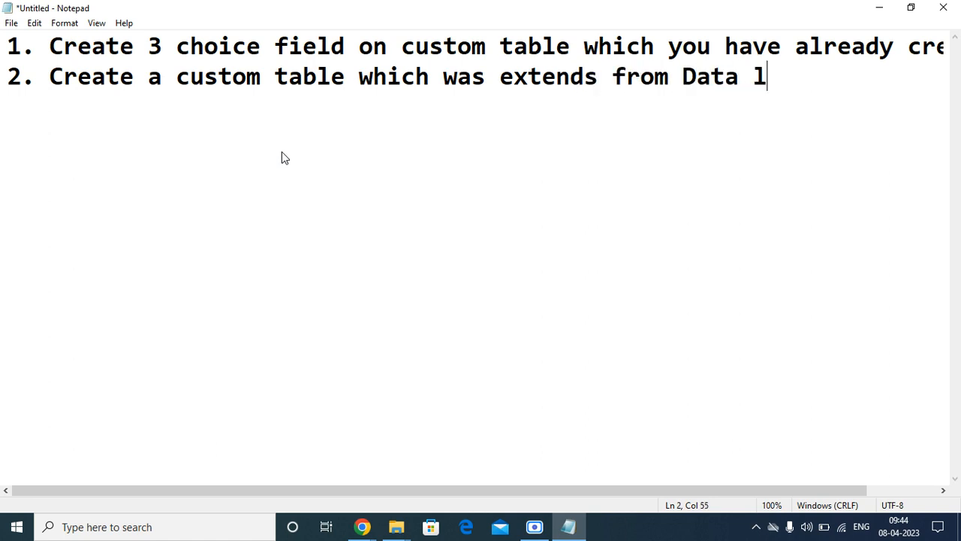
pyautogui.press('BackSpace')
pyautogui.press('BackSpace')
pyautogui.press('BackSpace')
pyautogui.write('ook ')
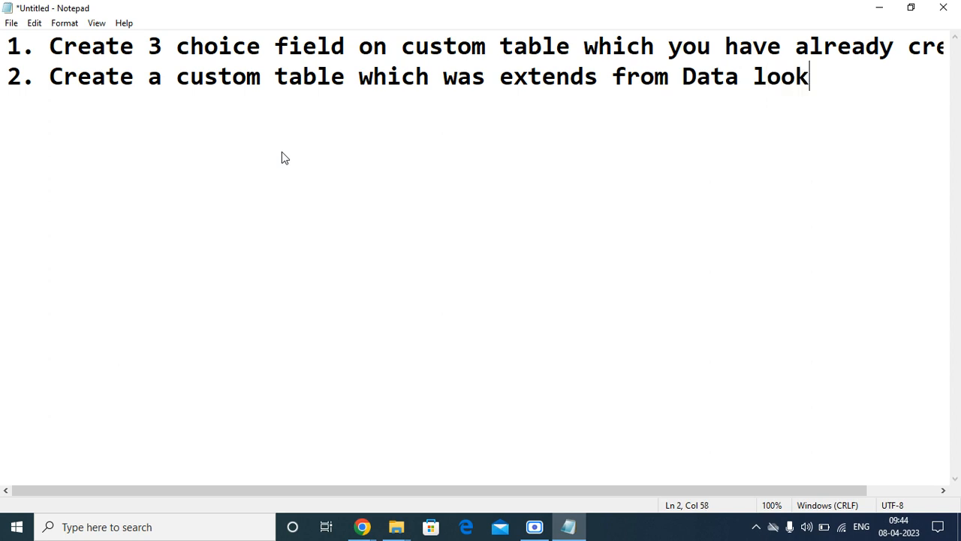
pyautogui.write('up am')
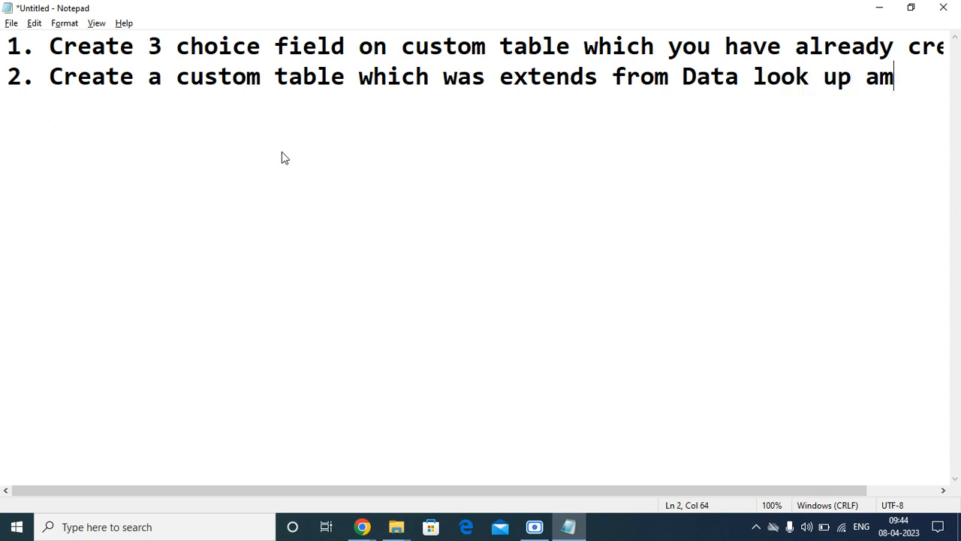
# Switch to Chrome and check the matcher tables in the Assignment Lookup record and the Data Lookup Definitions list.
pyautogui.hotkey('alt', 'Tab')
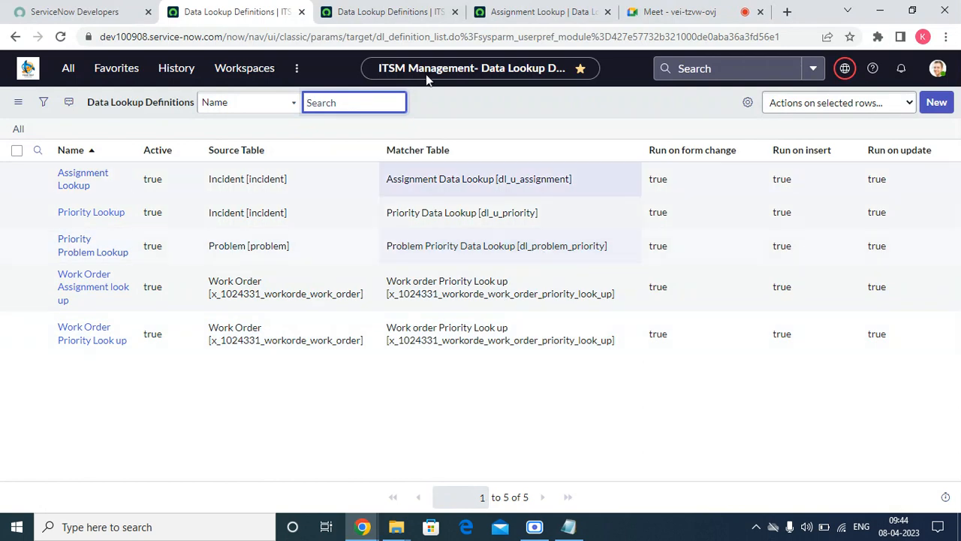
pyautogui.click(389, 11)
pyautogui.click(515, 13)
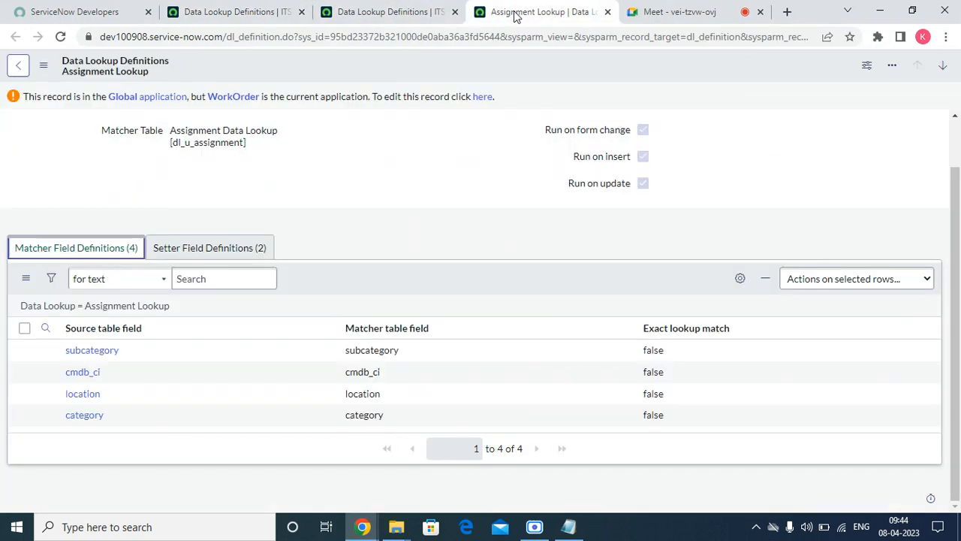
pyautogui.scroll(1, 307, 161)
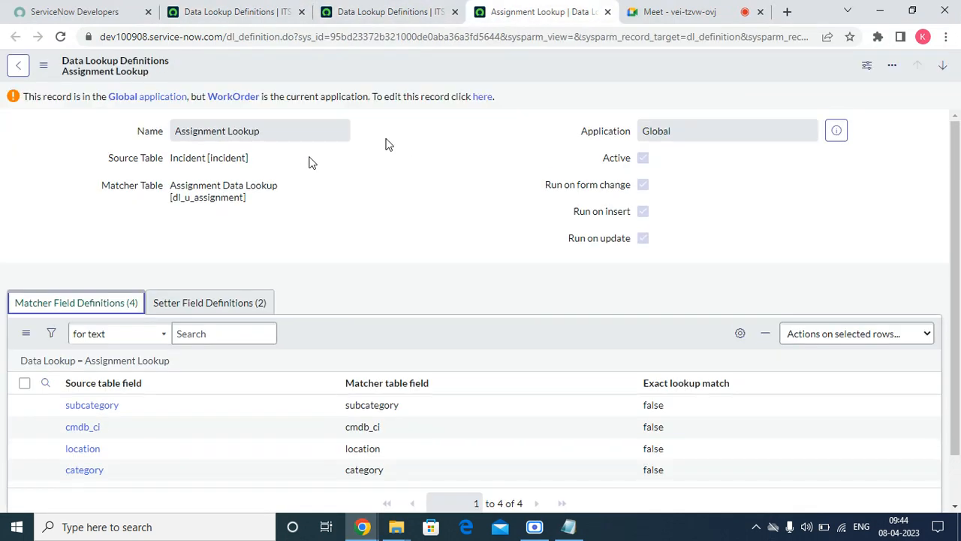
pyautogui.doubleClick(226, 197)
pyautogui.click(236, 11)
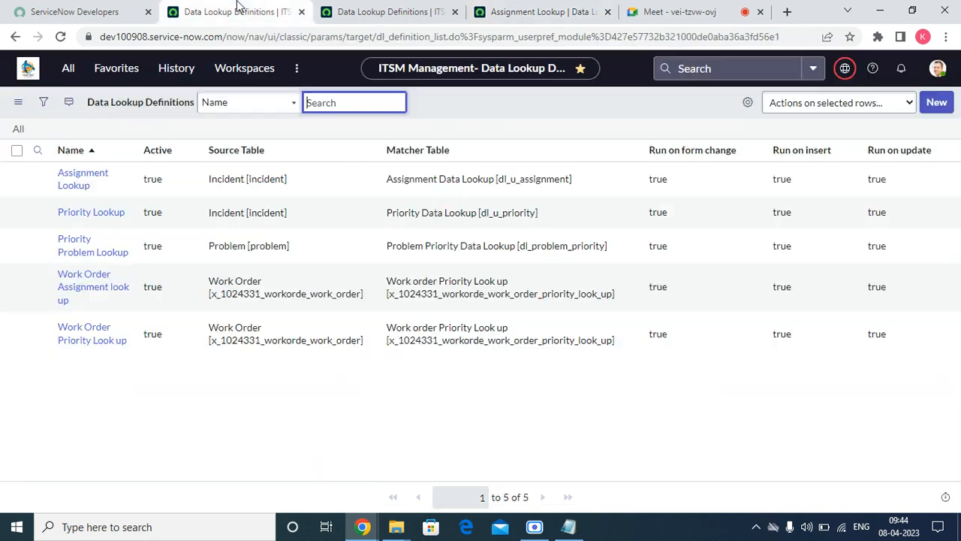
pyautogui.moveTo(529, 214); pyautogui.dragTo(498, 213)
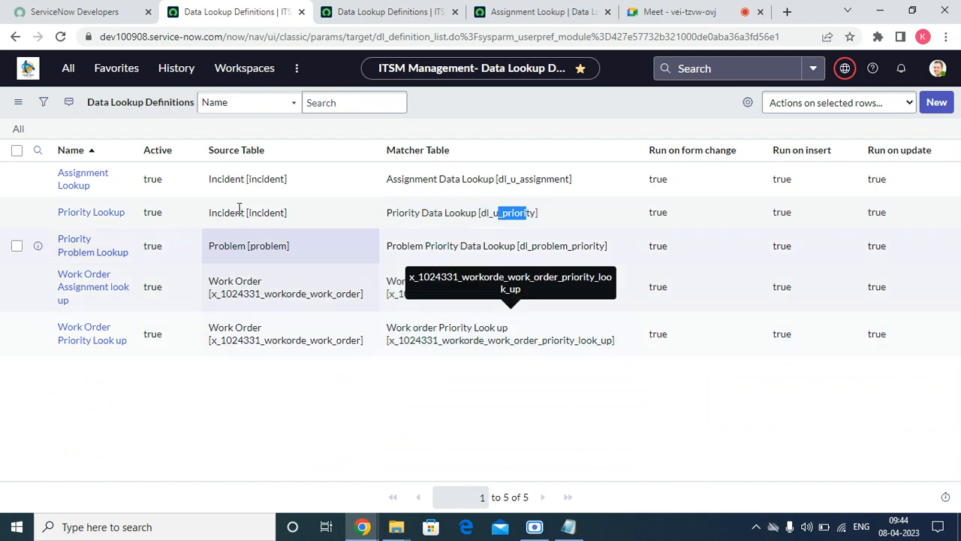
# Open the favorite Work order Priority Look ups list and its table configuration to check which table it extends.
pyautogui.click(134, 69)
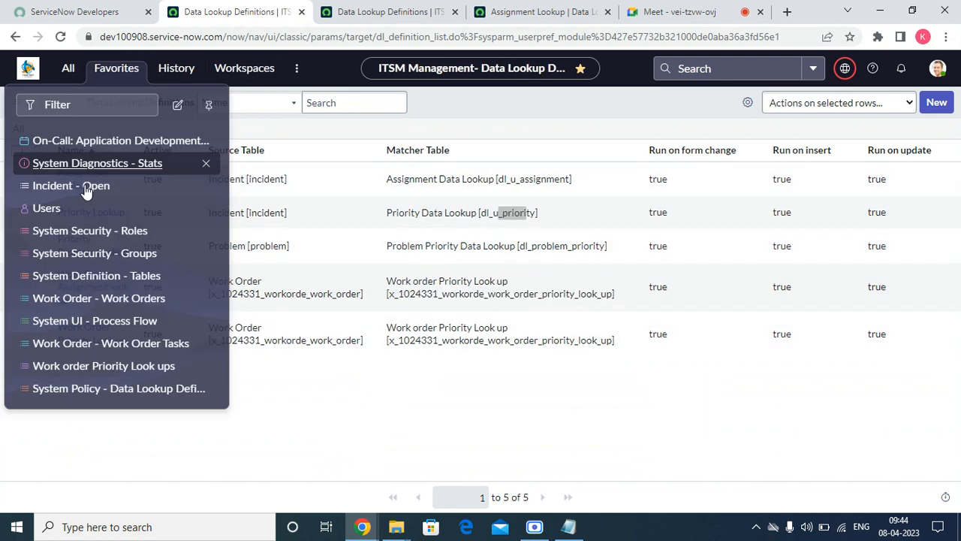
pyautogui.click(118, 361)
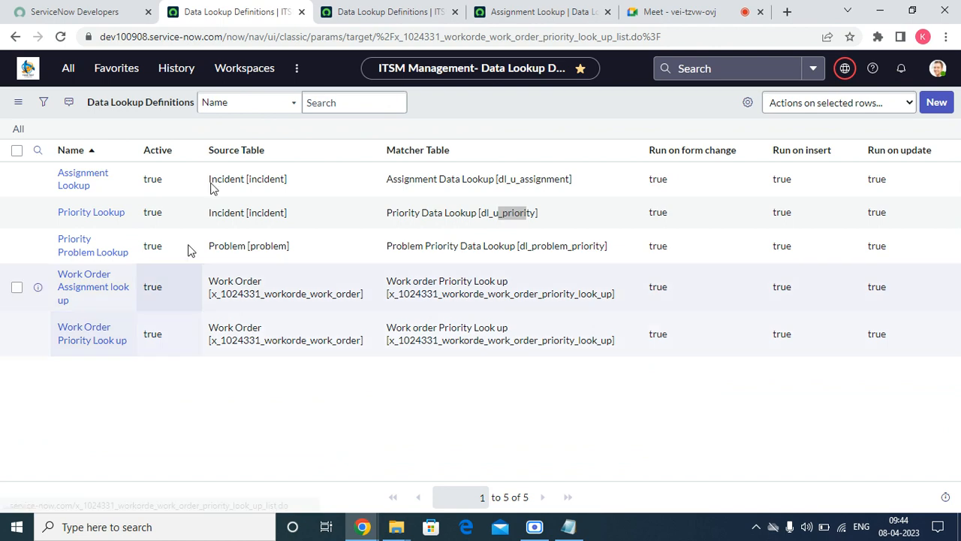
pyautogui.rightClick(342, 153)
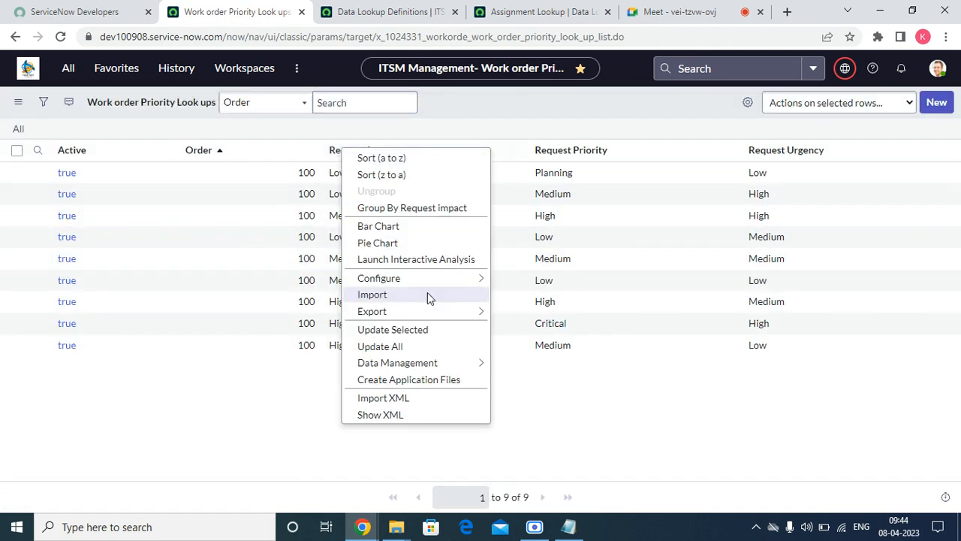
pyautogui.moveTo(451, 279)
pyautogui.click(537, 348)
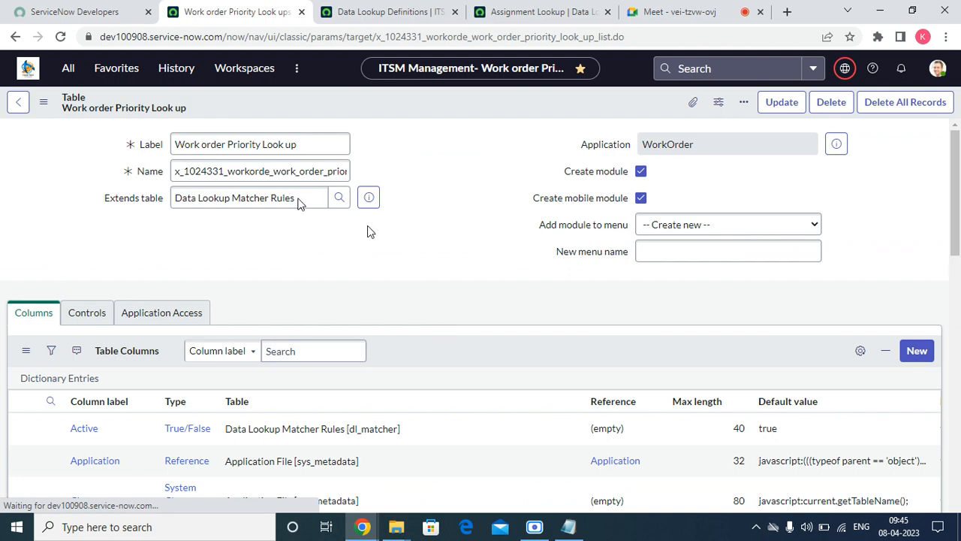
# Switch to Notepad, correct the end of the second task line to "Data lookup matcher rules" and start a new line.
pyautogui.click(569, 527)
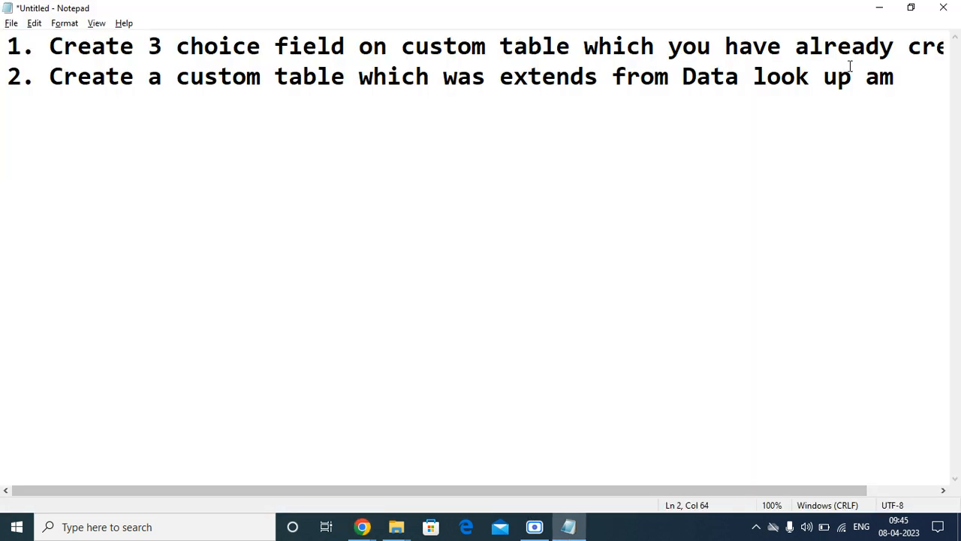
pyautogui.press('BackSpace')
pyautogui.press('BackSpace')
pyautogui.press('BackSpace')
pyautogui.press('BackSpace')
pyautogui.press('BackSpace')
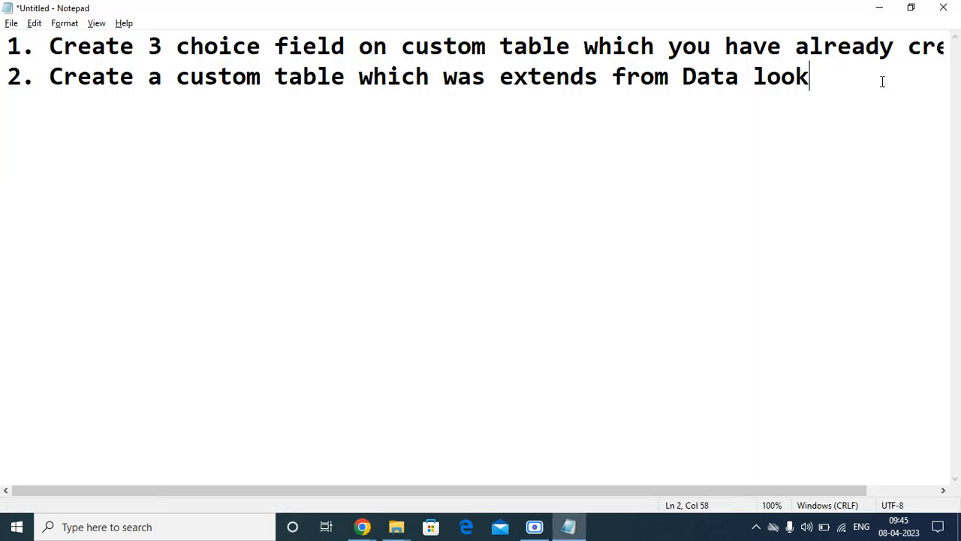
pyautogui.write('p')
pyautogui.press('BackSpace')
pyautogui.write('up matcher ')
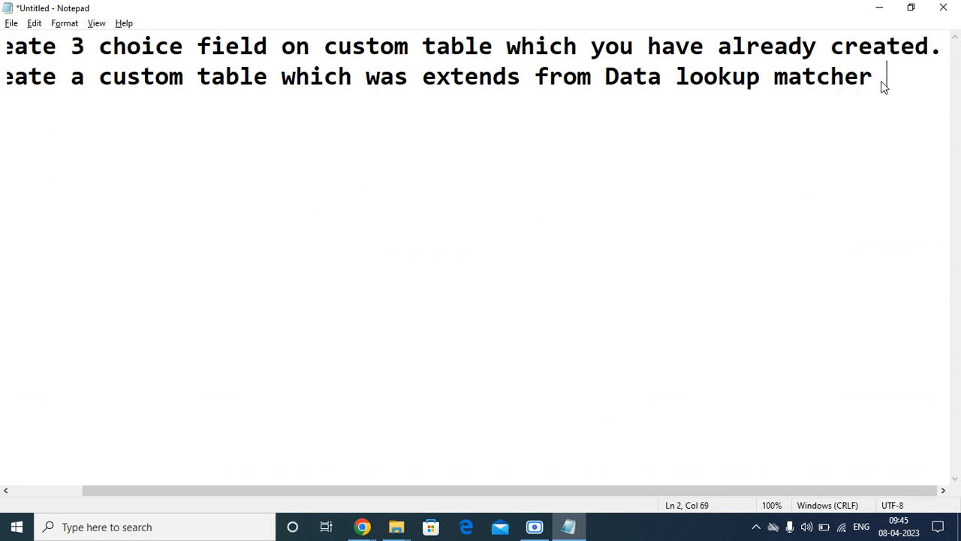
pyautogui.write('rules')
pyautogui.press('Return')
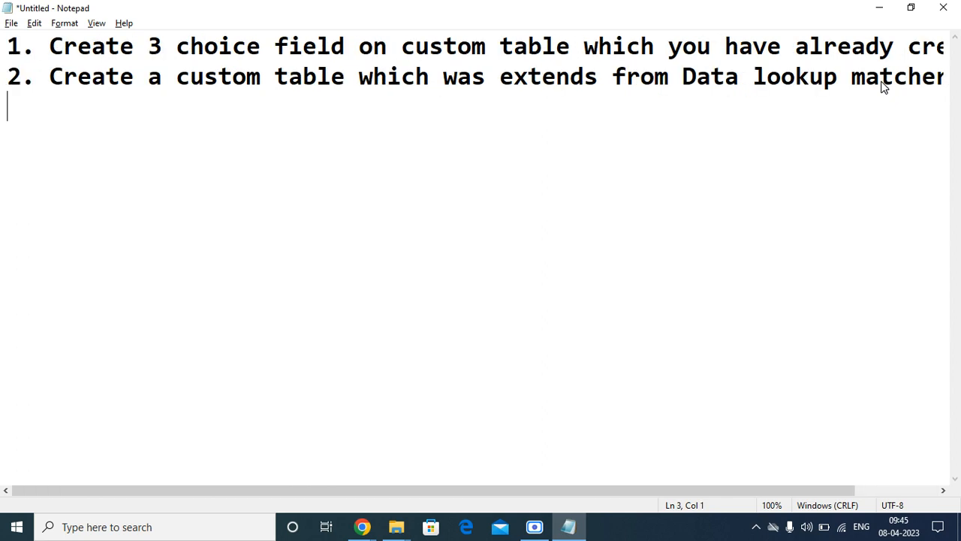
# Write the third task line "3. Add 3 choice to it." and start a new line.
pyautogui.write('3. ')
pyautogui.write('3 c')
pyautogui.press('BackSpace')
pyautogui.press('BackSpace')
pyautogui.press('BackSpace')
pyautogui.write('add')
pyautogui.press('BackSpace')
pyautogui.press('BackSpace')
pyautogui.press('BackSpace')
pyautogui.press('BackSpace')
pyautogui.write('Add 3 chou')
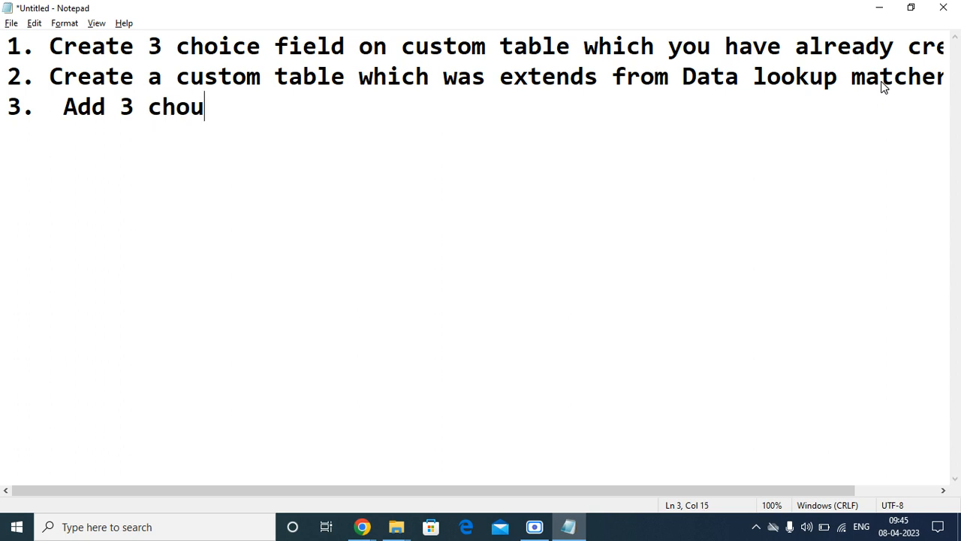
pyautogui.press('BackSpace')
pyautogui.write('ice to t')
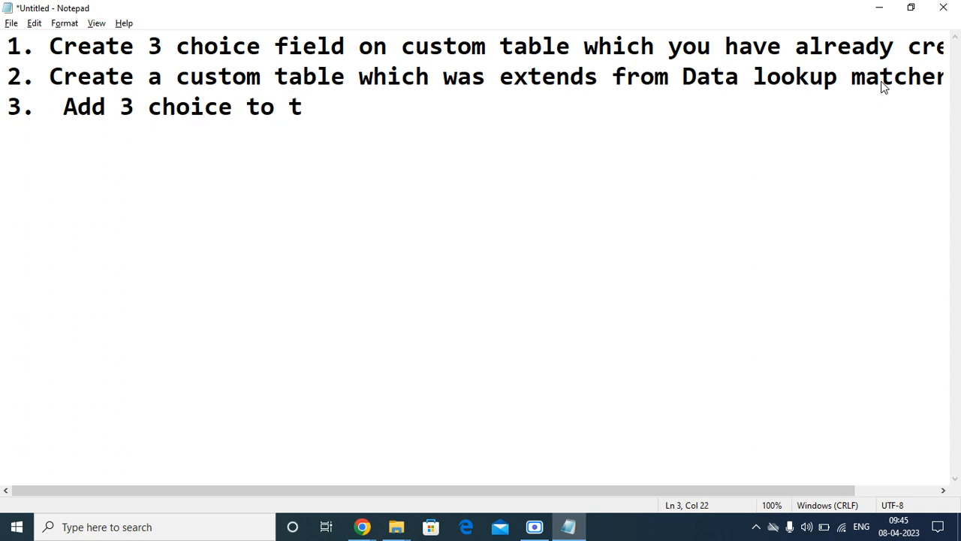
pyautogui.press('BackSpace')
pyautogui.write('it.')
pyautogui.press('Return')
# Begin the fourth task line with "4. Define data lookup definition for".
pyautogui.write('4. ')
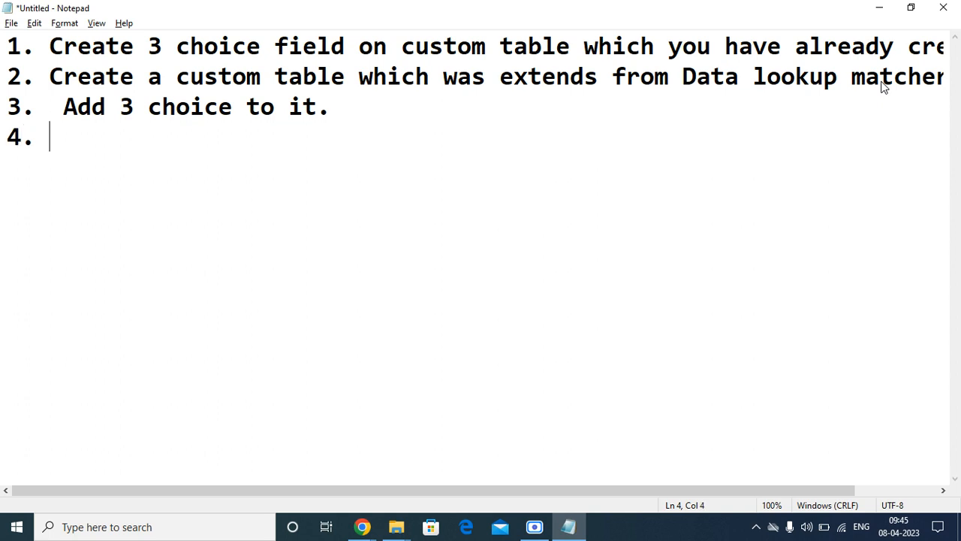
pyautogui.write('Defind he')
pyautogui.press('BackSpace')
pyautogui.press('BackSpace')
pyautogui.press('BackSpace')
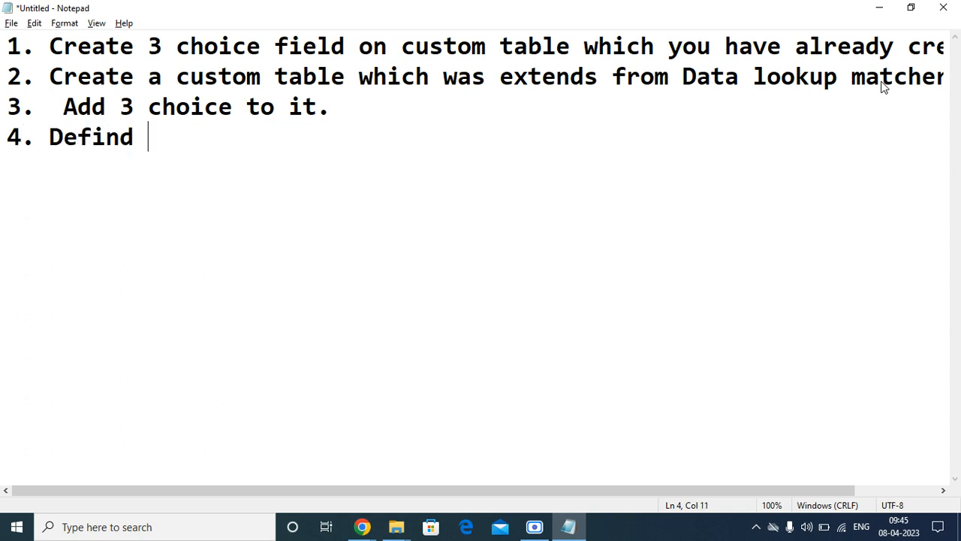
pyautogui.press('BackSpace')
pyautogui.press('BackSpace')
pyautogui.write('e data ')
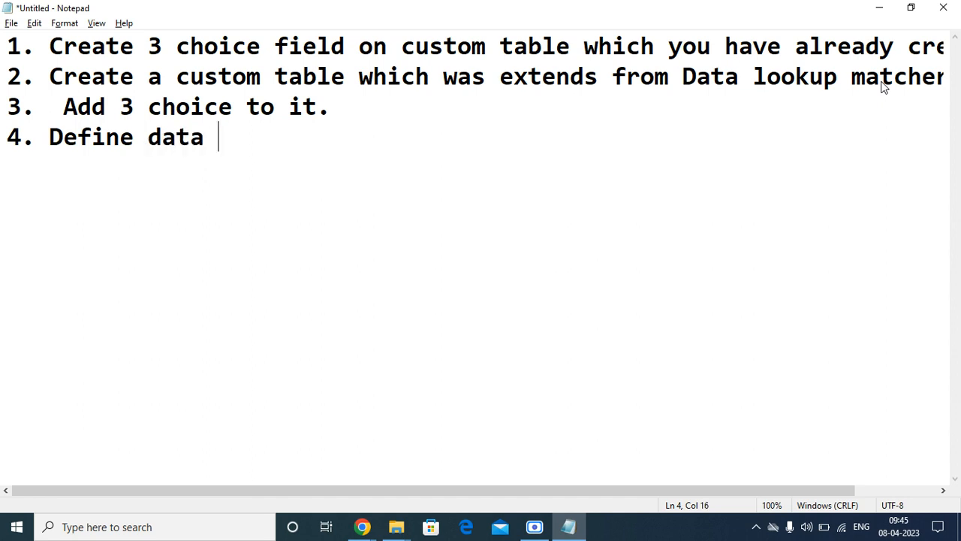
pyautogui.write('look up')
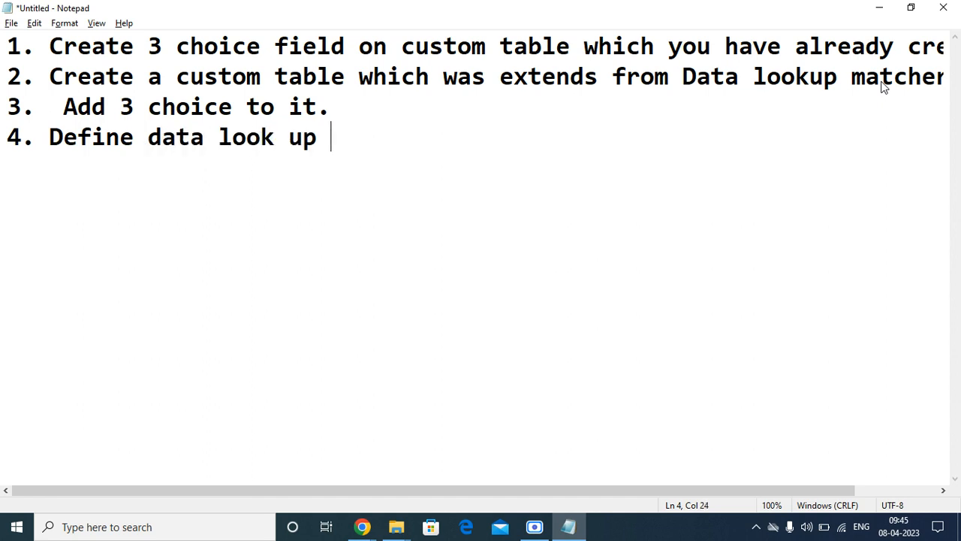
pyautogui.press('BackSpace')
pyautogui.press('BackSpace')
pyautogui.press('BackSpace')
pyautogui.write('up defi')
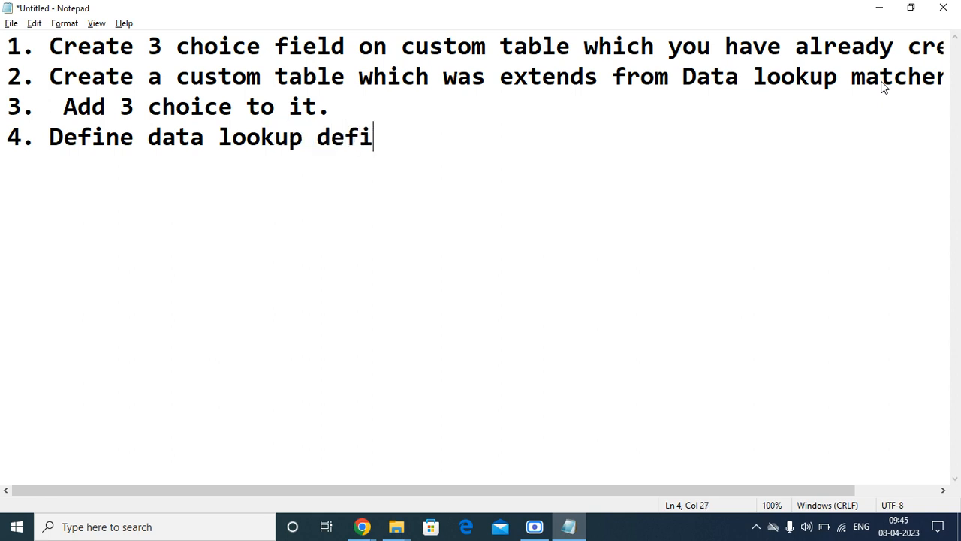
pyautogui.write('nition for the')
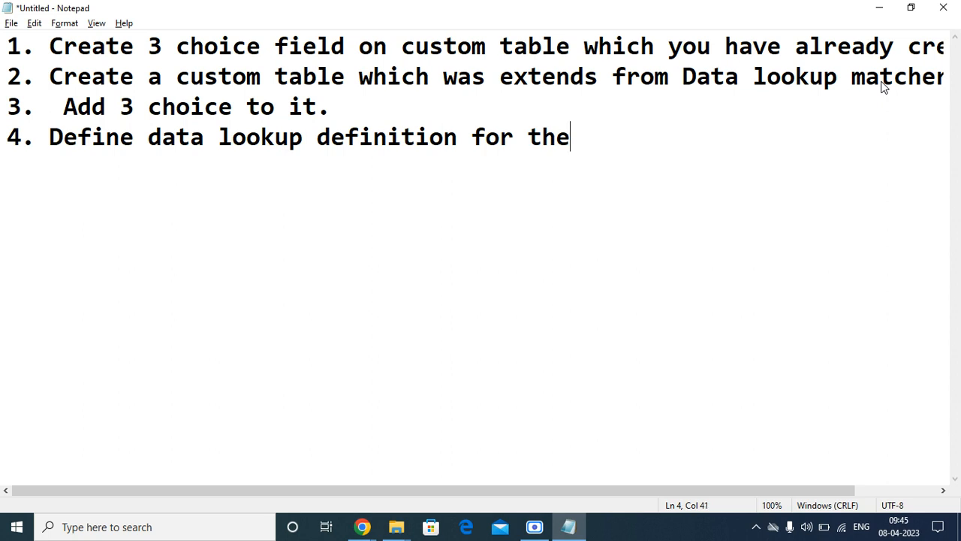
# Complete the fourth task line with "those tables and add matcher and setter fields for it." and start a new line.
pyautogui.press('BackSpace')
pyautogui.write('ose tabl')
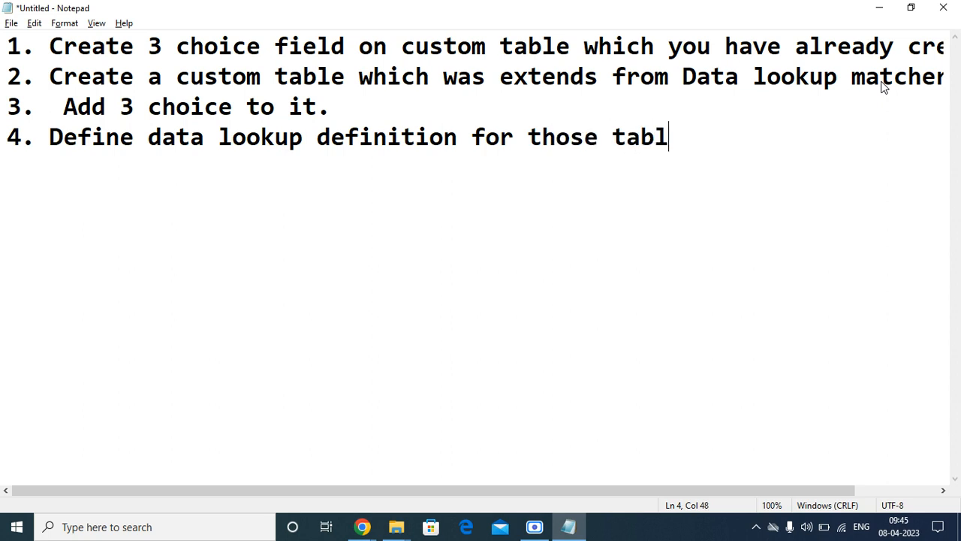
pyautogui.write('es and add t')
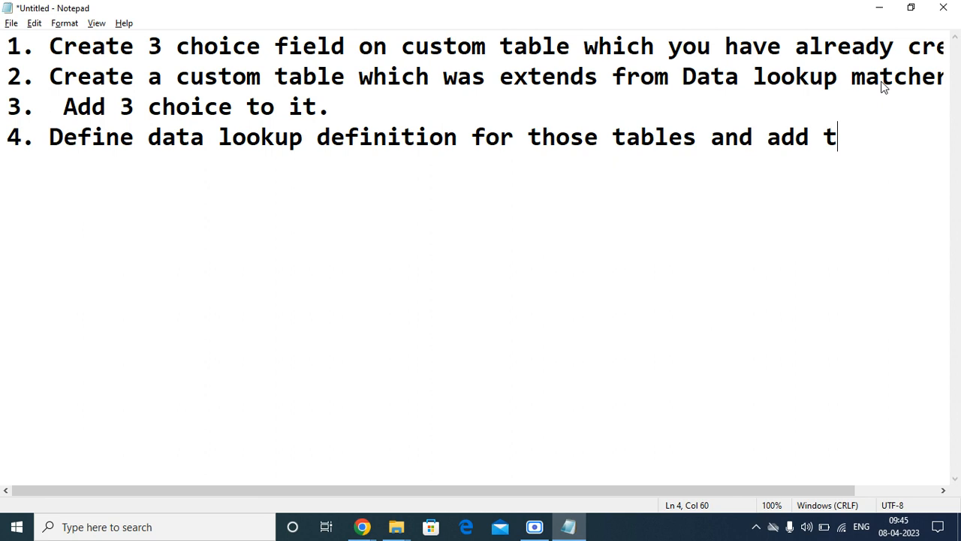
pyautogui.press('BackSpace')
pyautogui.write('matche ')
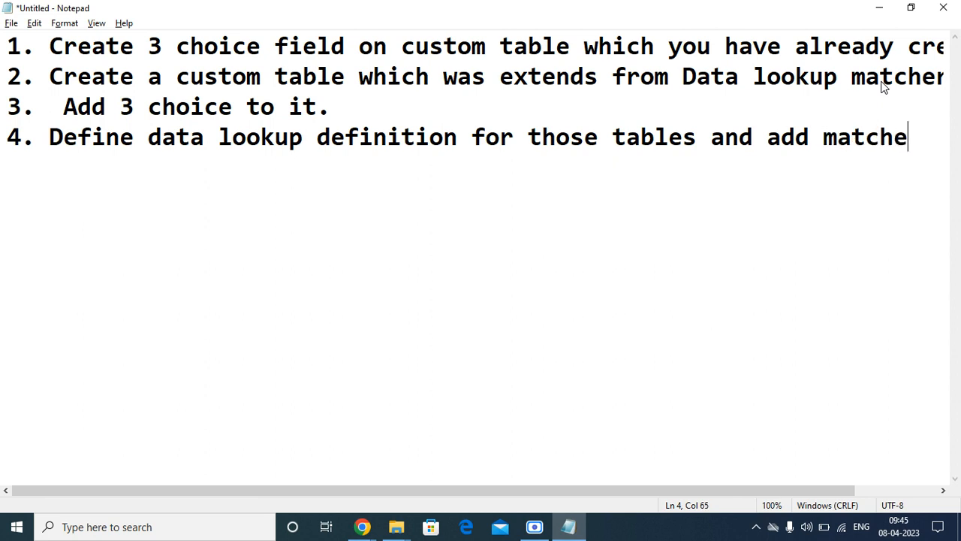
pyautogui.write('r and s')
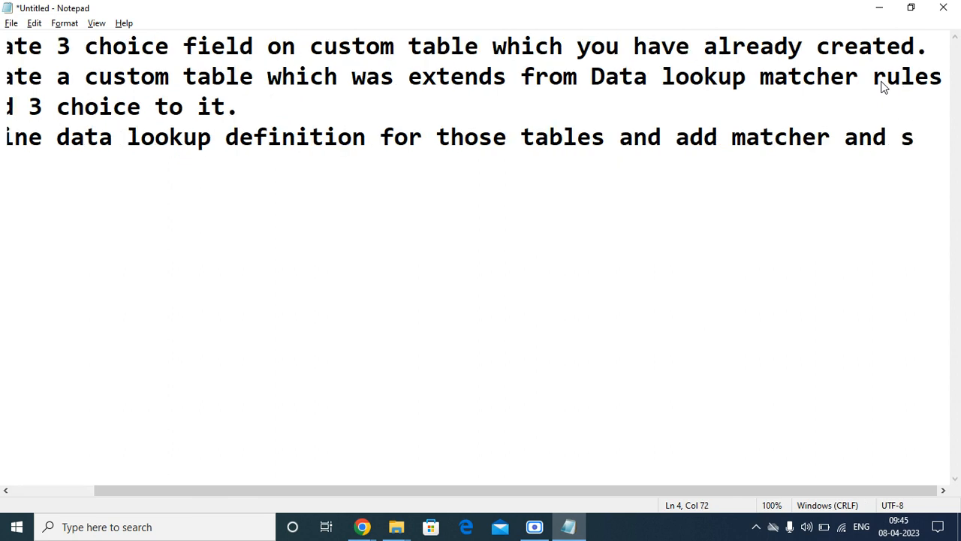
pyautogui.write('etter f')
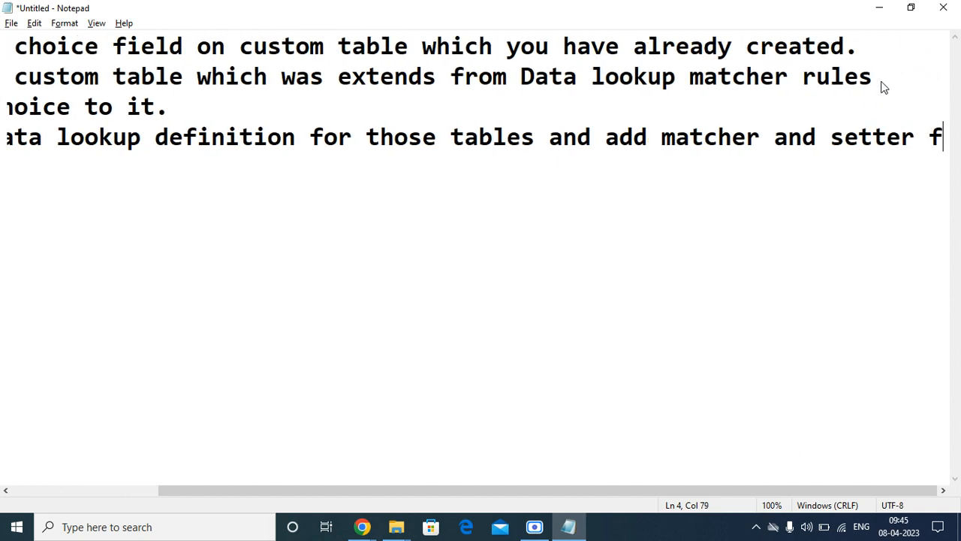
pyautogui.write('ields for it')
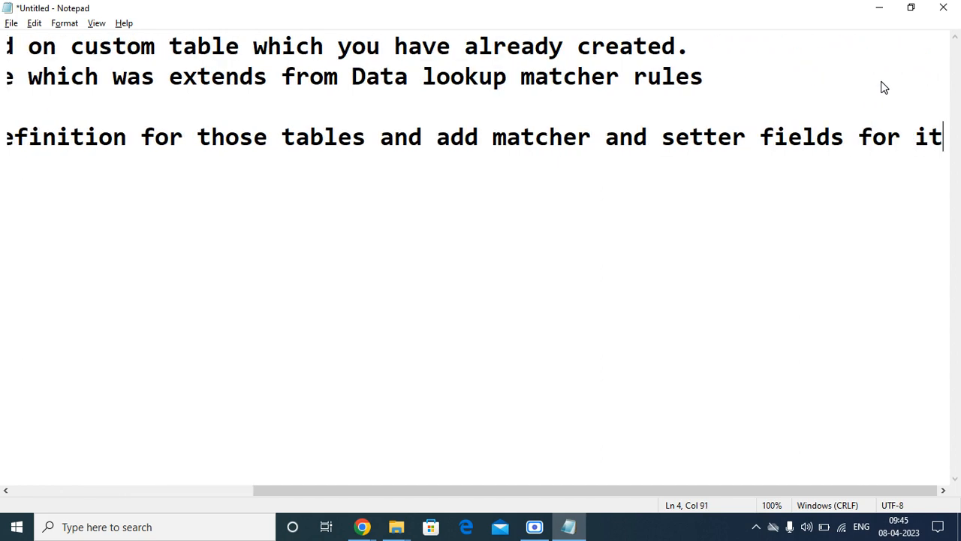
pyautogui.write('.')
pyautogui.press('Return')
# Begin the fifth task line with "5. Add the lookup data on".
pyautogui.write('5. Add he')
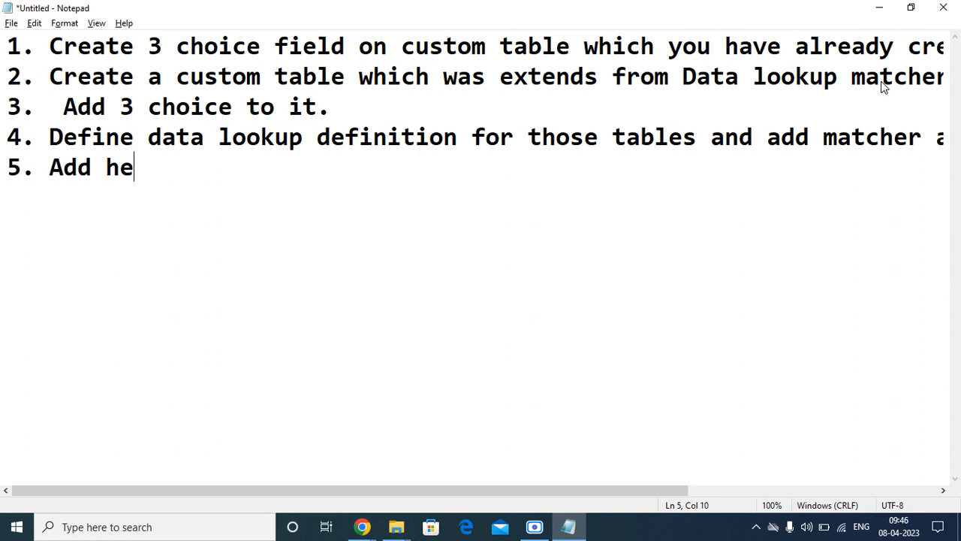
pyautogui.press('BackSpace')
pyautogui.press('BackSpace')
pyautogui.write('the look ')
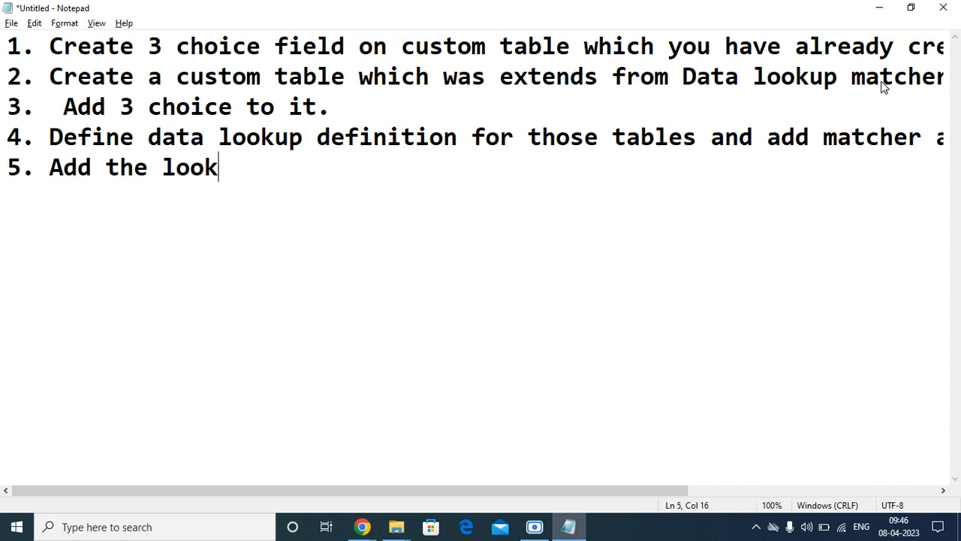
pyautogui.write('up date on')
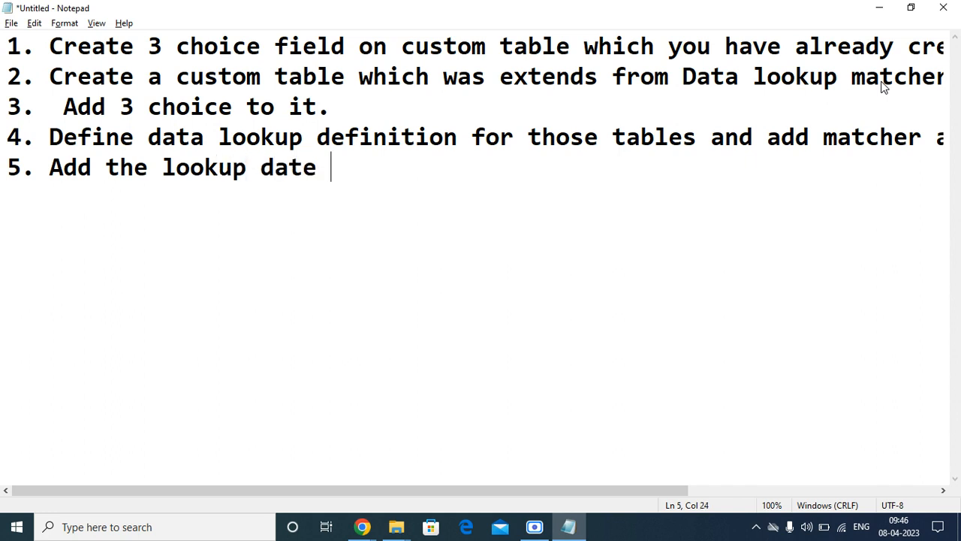
pyautogui.press('BackSpace')
pyautogui.press('BackSpace')
pyautogui.press('BackSpace')
pyautogui.press('BackSpace')
pyautogui.write('a on ')
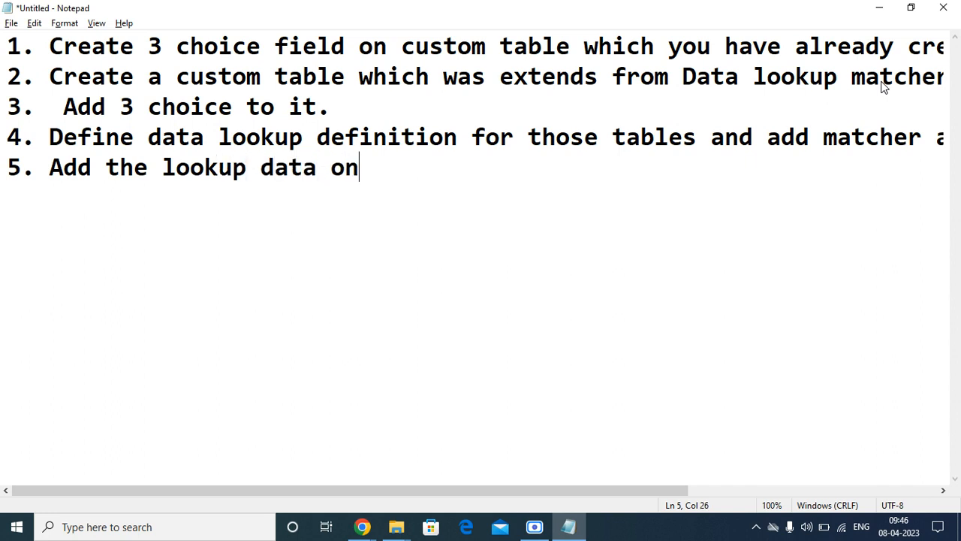
# Finish the fifth task line with "custom tables" and add a blank line below it.
pyautogui.write('cusotmet')
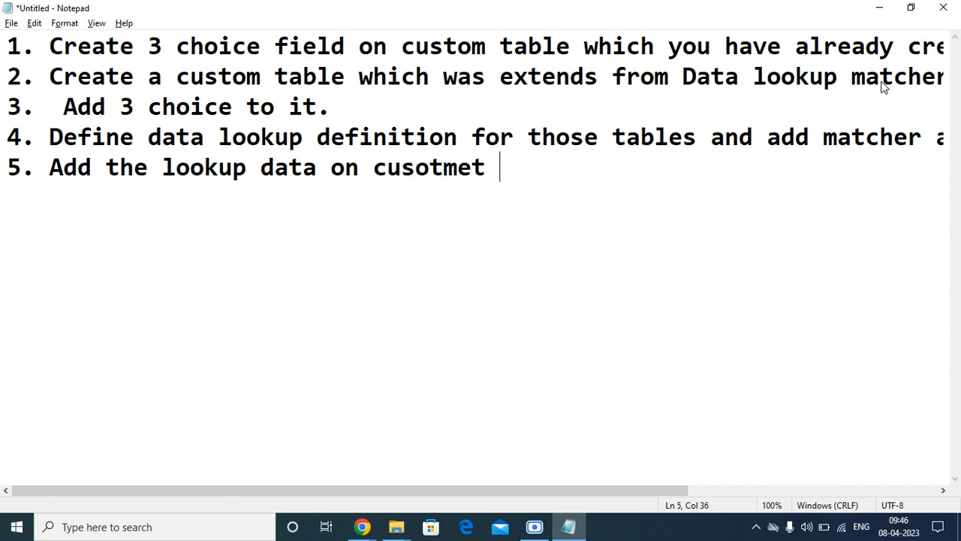
pyautogui.press('BackSpace')
pyautogui.press('BackSpace')
pyautogui.press('BackSpace')
pyautogui.press('BackSpace')
pyautogui.press('BackSpace')
pyautogui.press('BackSpace')
pyautogui.write('tom field')
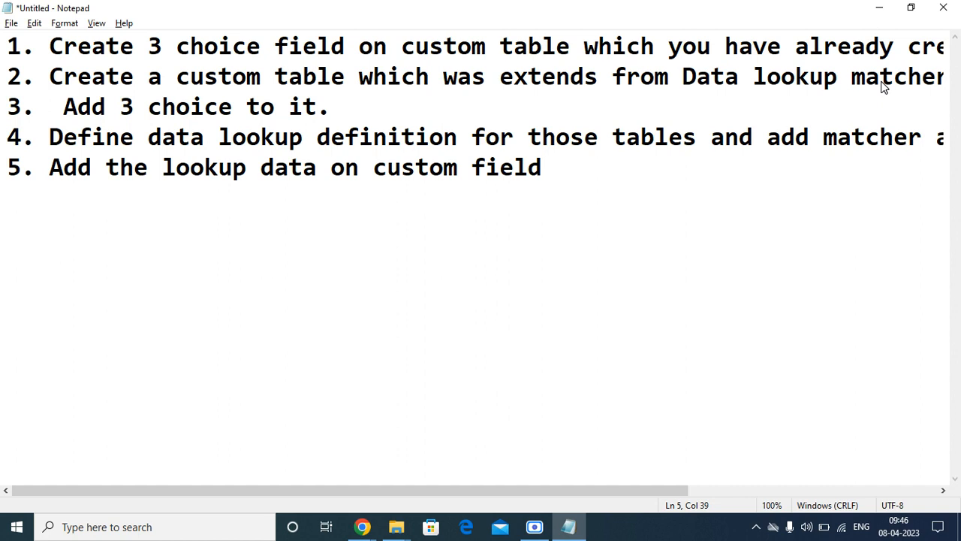
pyautogui.press('BackSpace')
pyautogui.press('BackSpace')
pyautogui.press('BackSpace')
pyautogui.press('BackSpace')
pyautogui.press('BackSpace')
pyautogui.write('t')
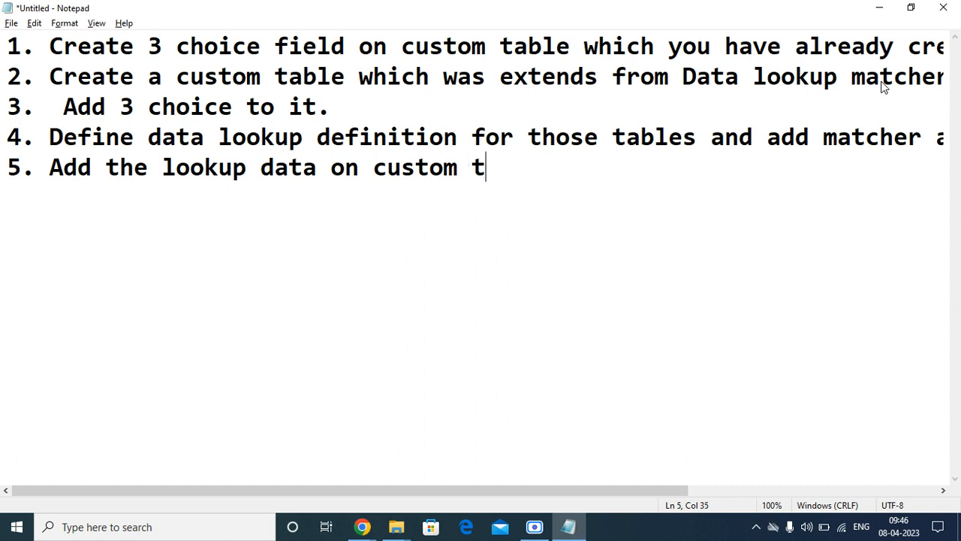
pyautogui.write('ables')
pyautogui.press('Return')
pyautogui.press('Return')
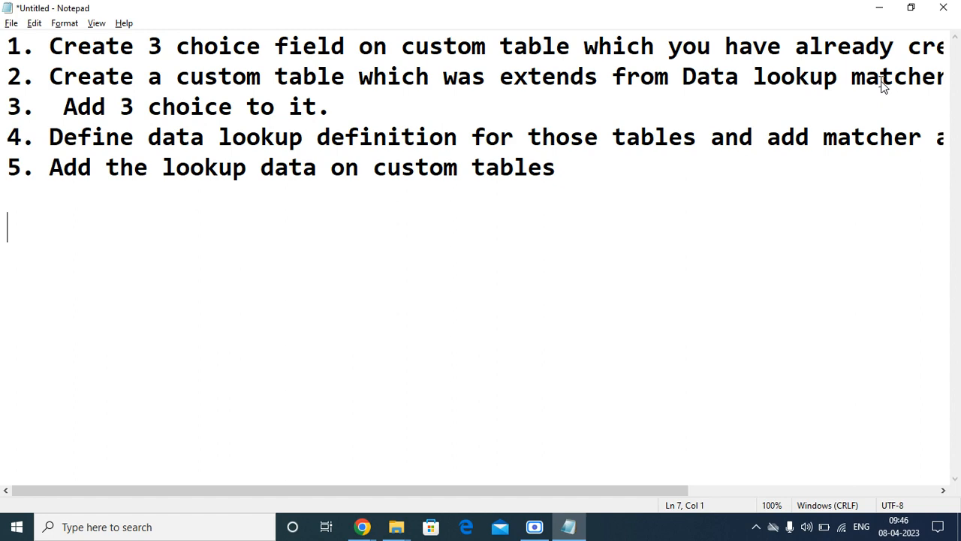
# Copy the entire numbered task list from the note.
pyautogui.hotkey('ctrl', 'a')
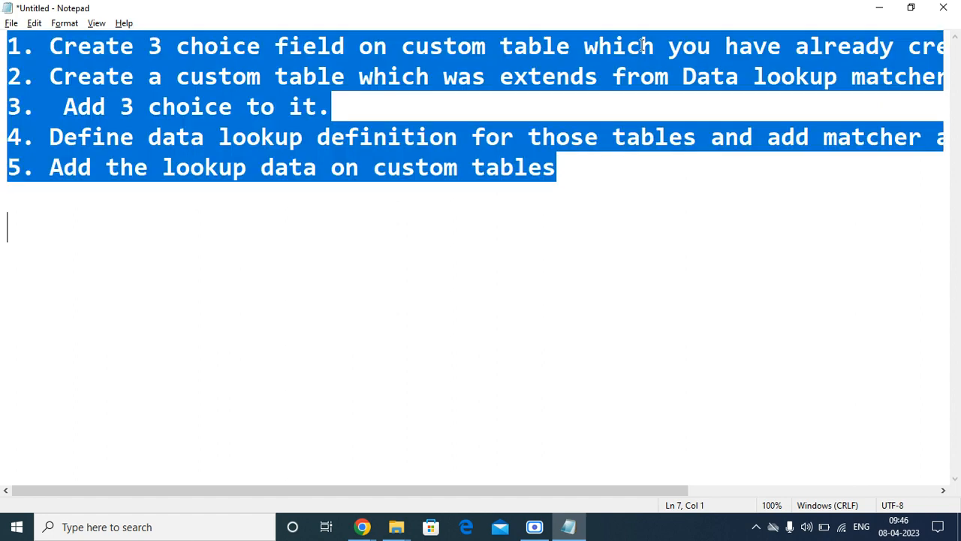
pyautogui.rightClick(229, 81)
pyautogui.click(259, 122)
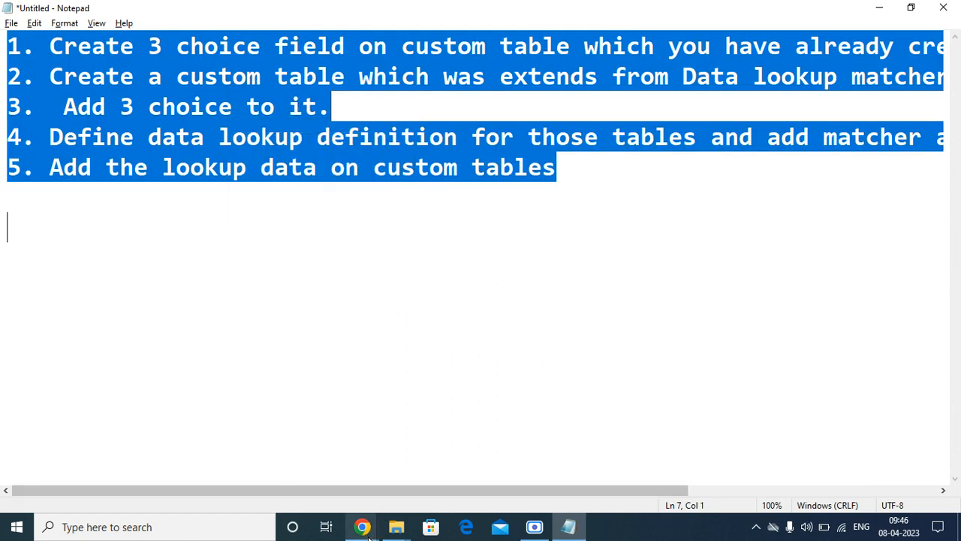
# Switch to the Google Meet call in Chrome, send the copied task list as an in-call message to everyone and close the chat.
pyautogui.moveTo(366, 533)
pyautogui.click(216, 475)
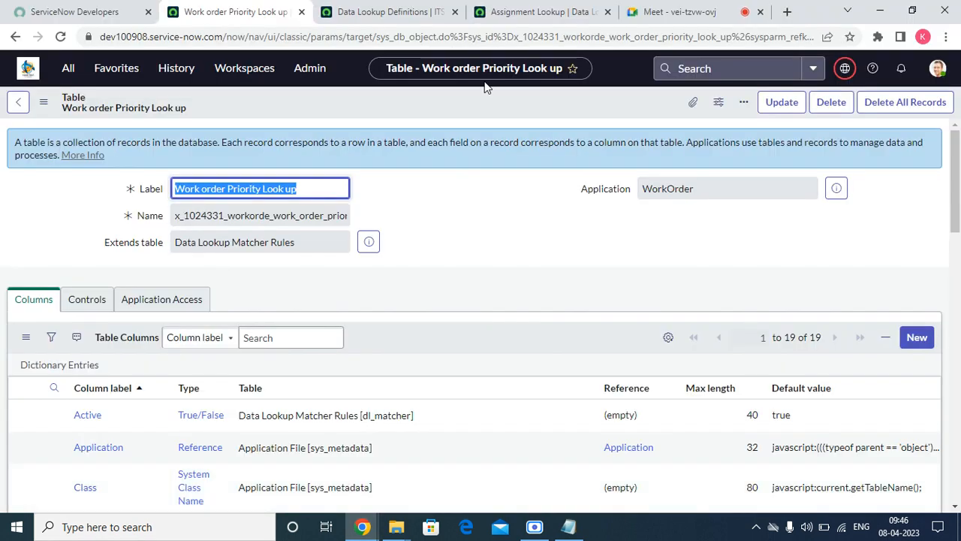
pyautogui.click(537, 11)
pyautogui.click(676, 11)
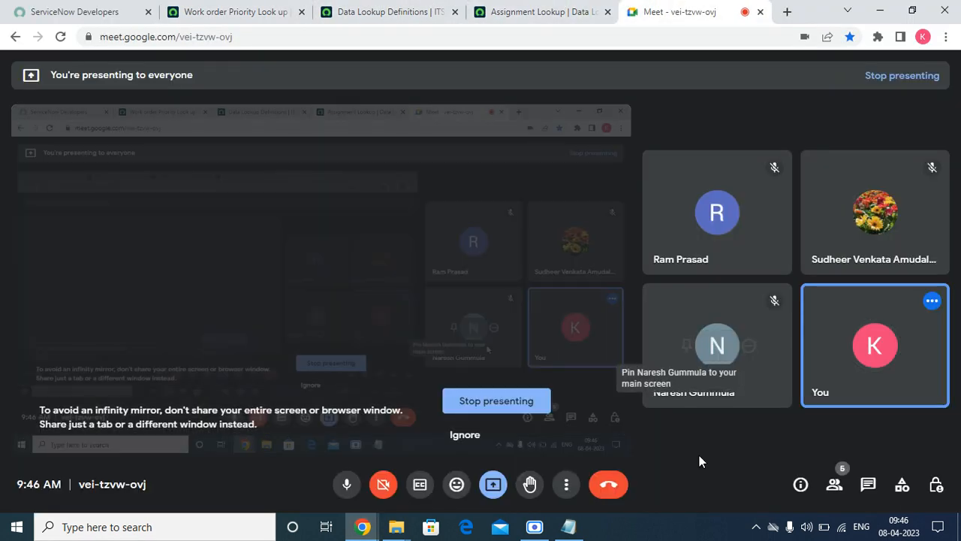
pyautogui.click(868, 484)
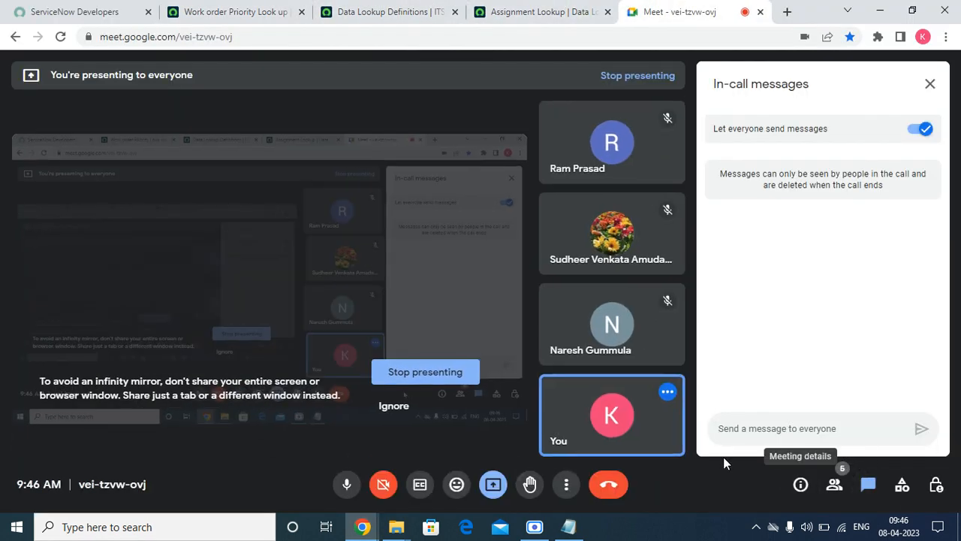
pyautogui.rightClick(730, 422)
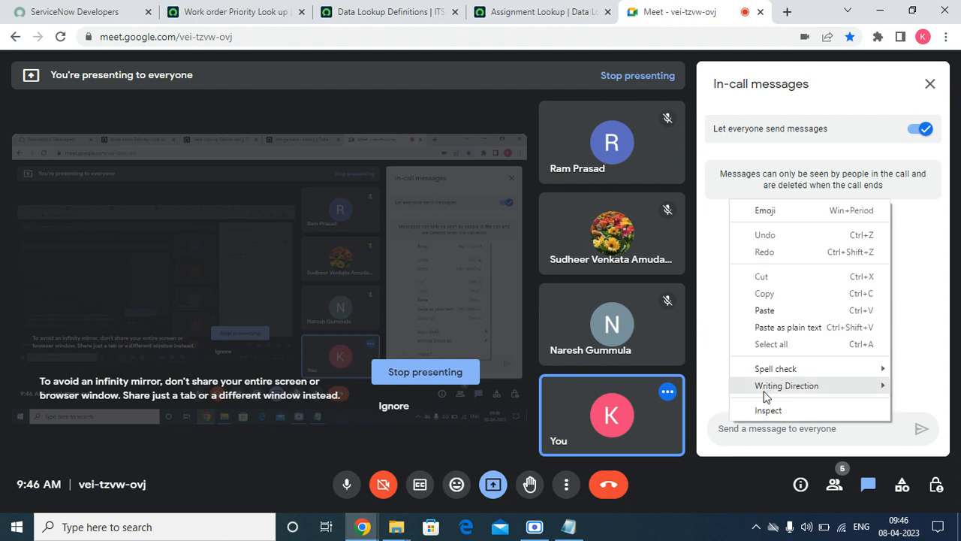
pyautogui.click(777, 314)
pyautogui.click(921, 398)
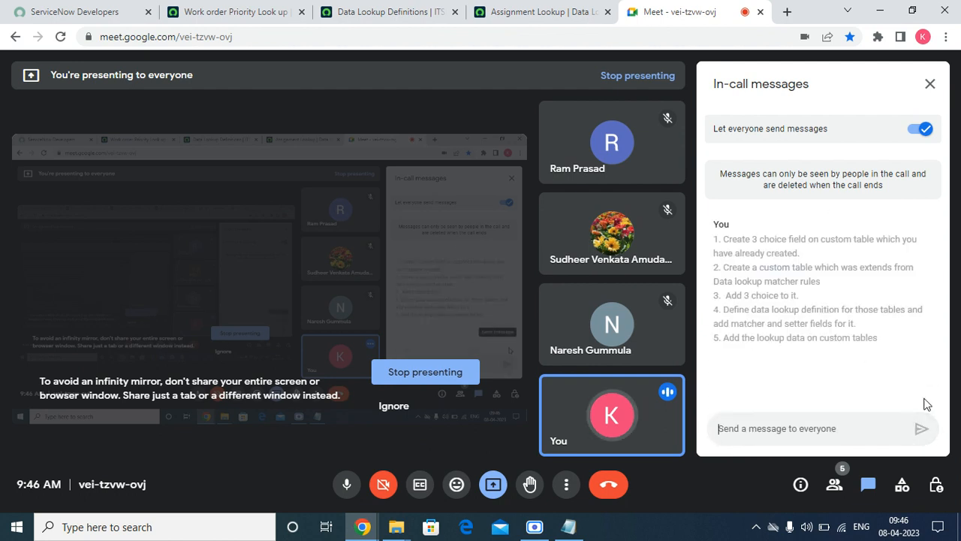
pyautogui.click(867, 486)
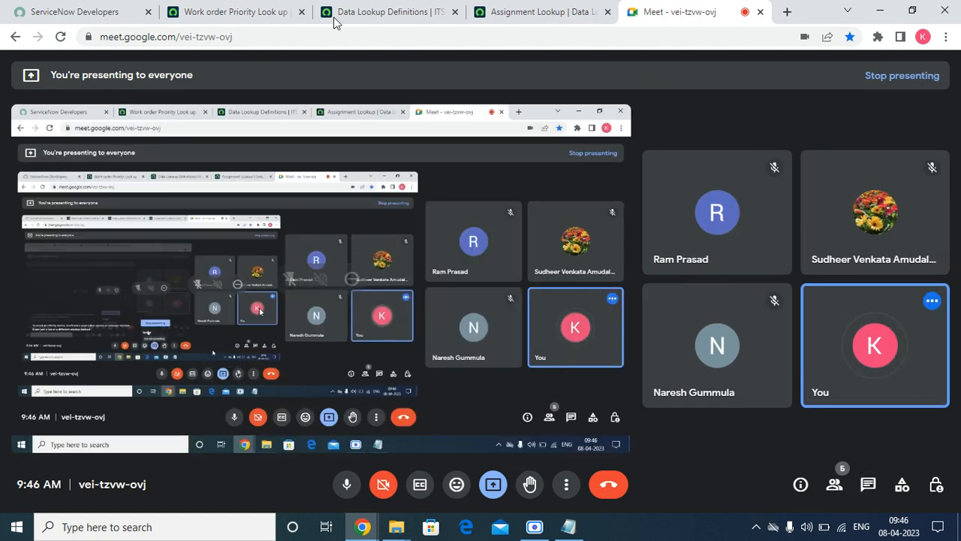
pyautogui.click(367, 13)
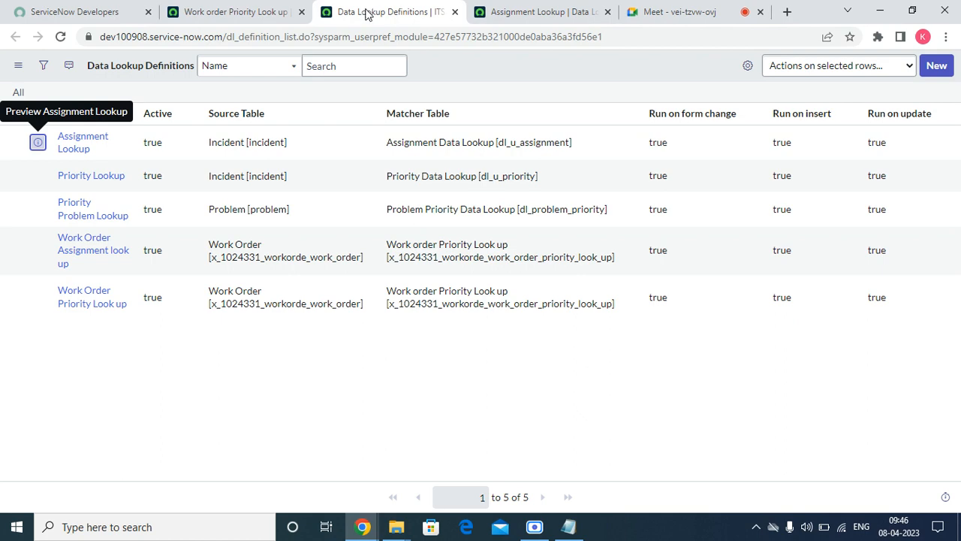
pyautogui.click(542, 13)
pyautogui.click(651, 13)
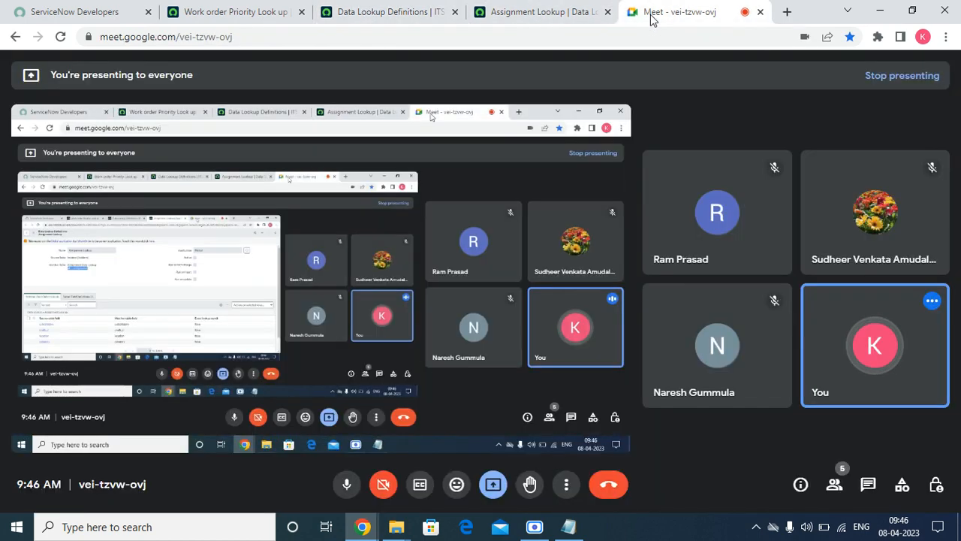
pyautogui.click(421, 24)
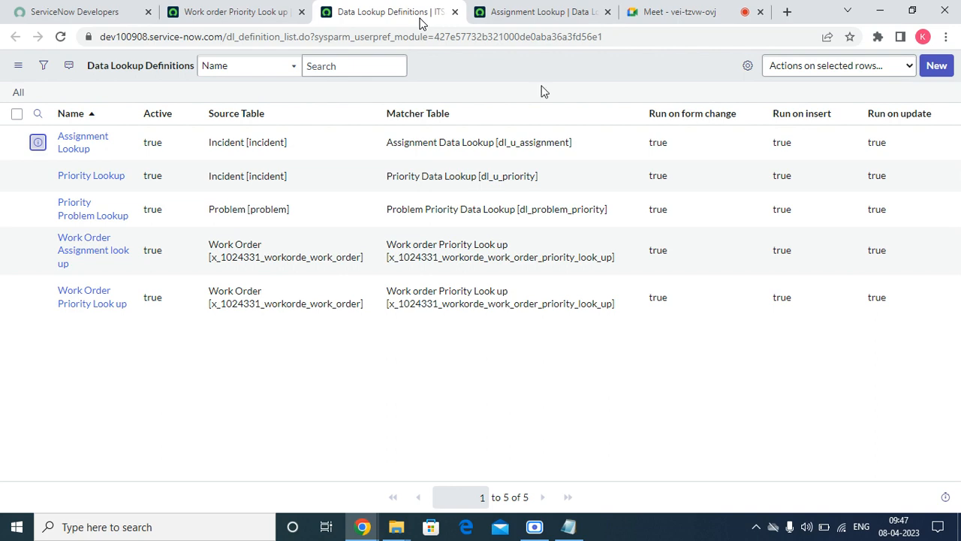
pyautogui.click(647, 11)
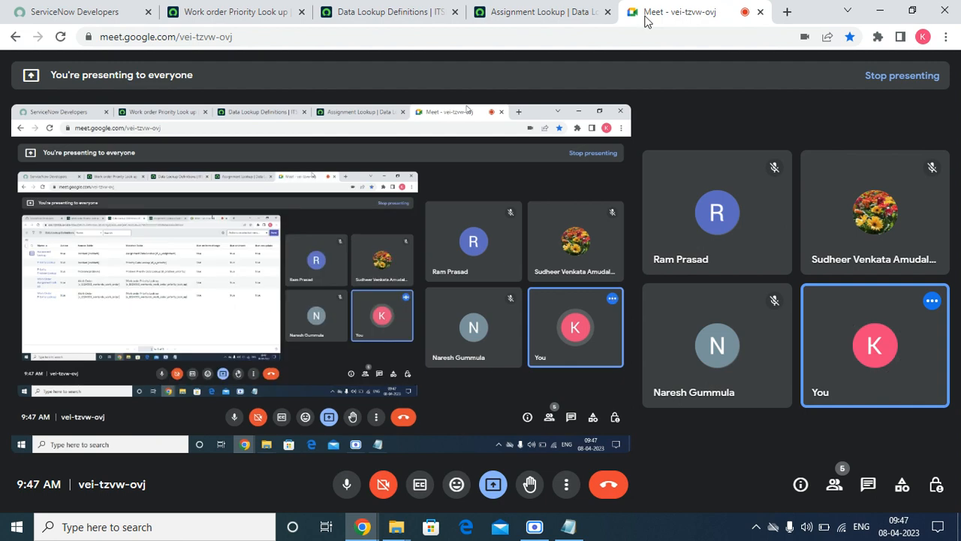
pyautogui.click(387, 10)
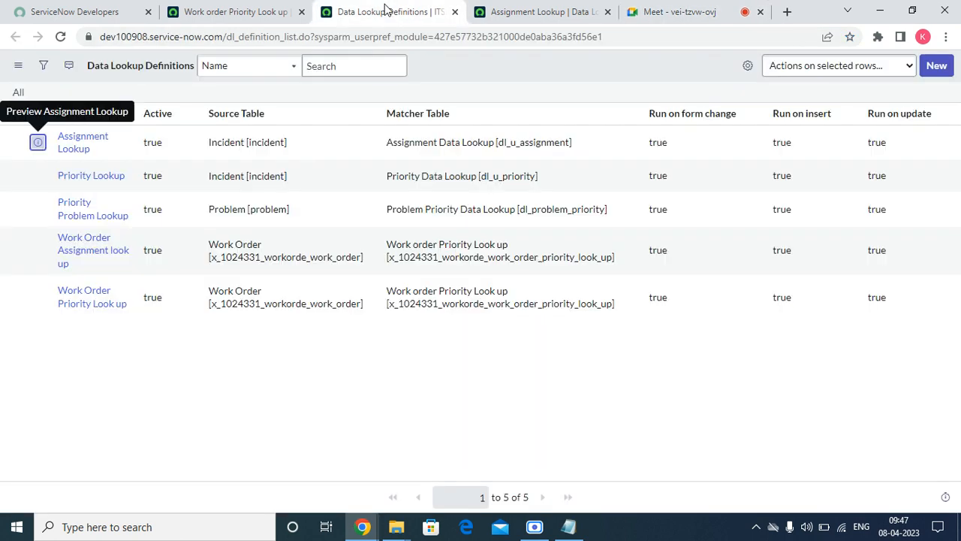